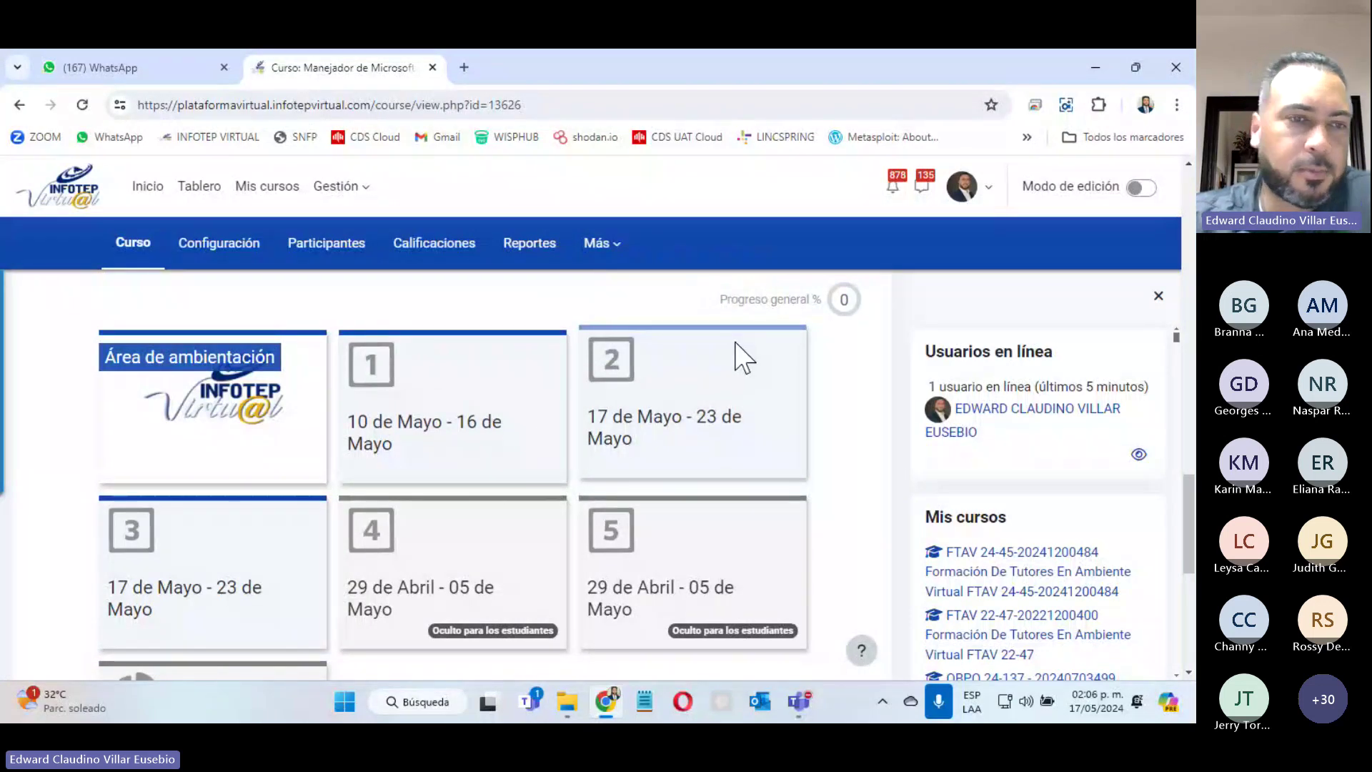
Step: Expand and collapse the 17 de Mayo - 23 de Mayo week, then open the week 3 section
{"action": "left_click", "coordinate": [687, 447]}
{"action": "scroll", "coordinate": [501, 486], "scroll_direction": "down", "scroll_amount": 4}
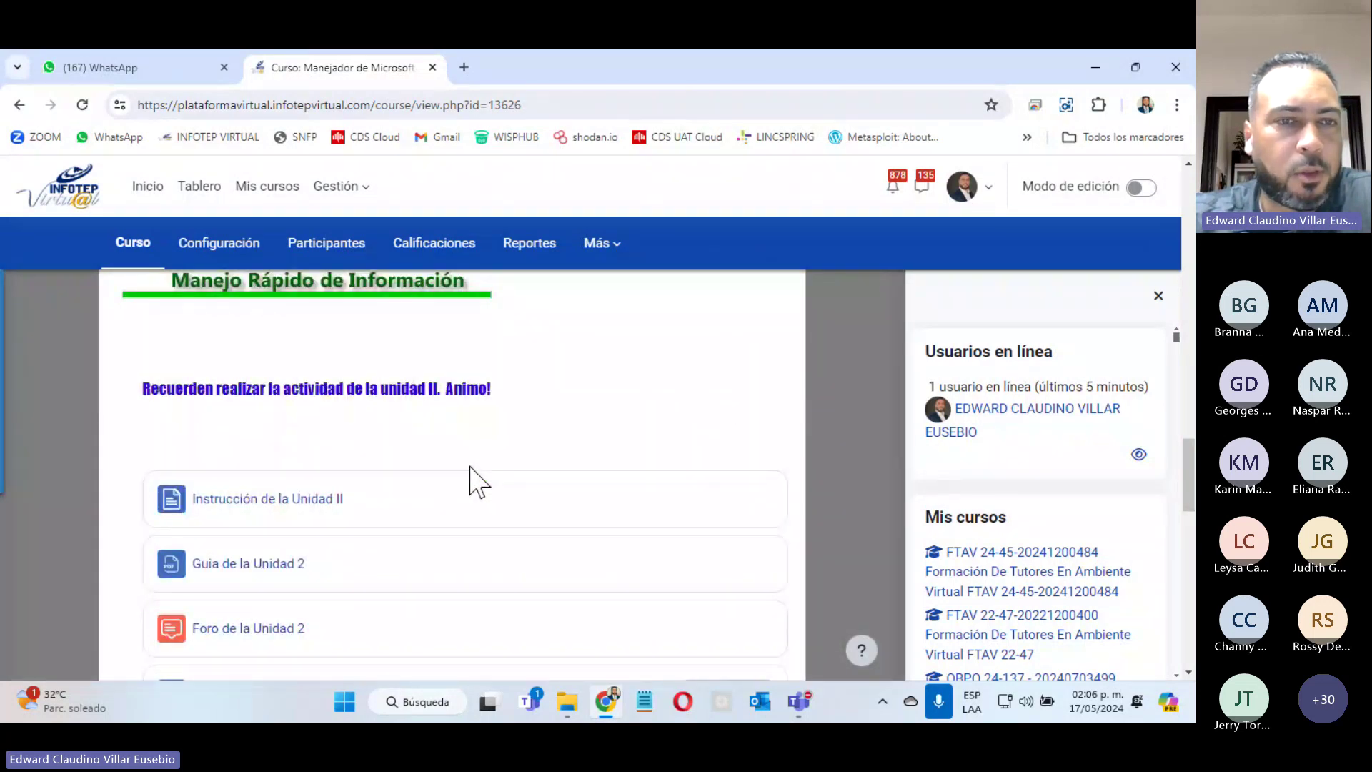
{"action": "scroll", "coordinate": [471, 468], "scroll_direction": "down", "scroll_amount": 4}
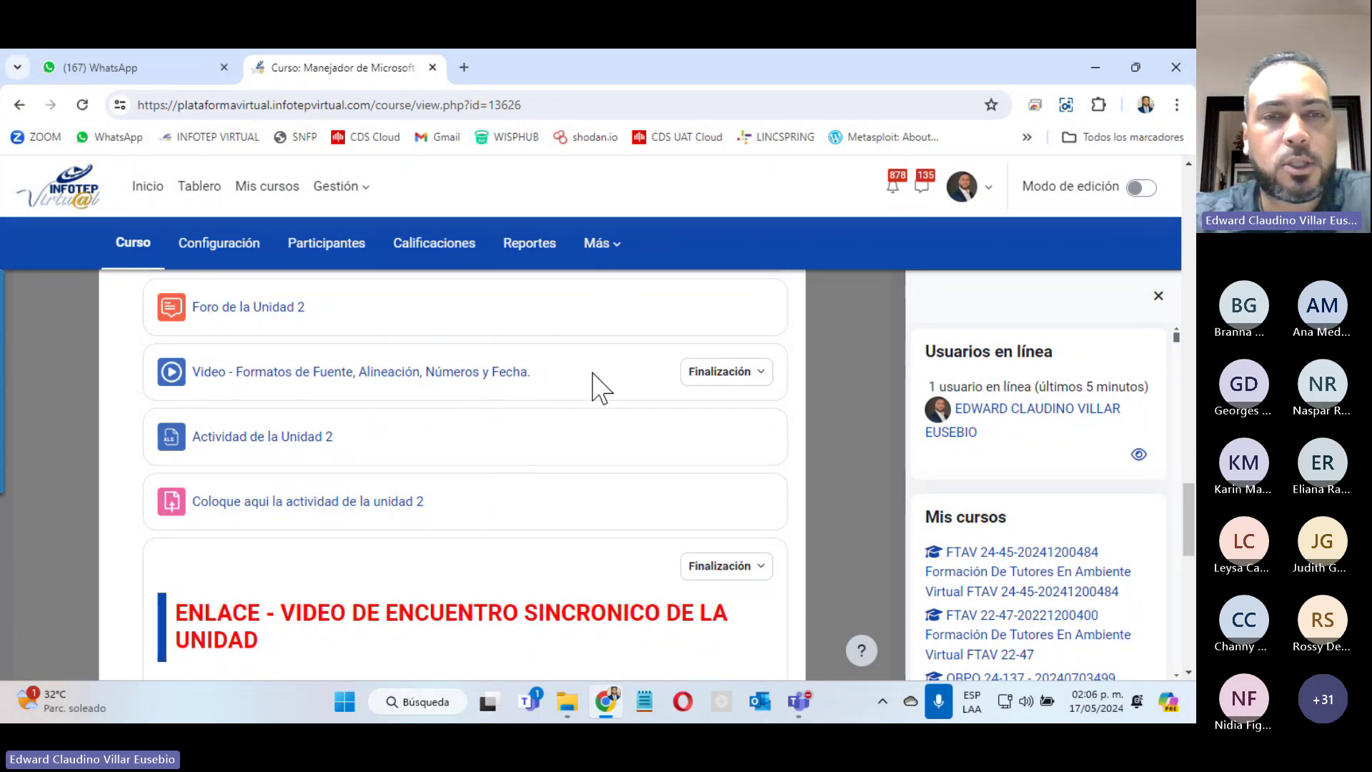
{"action": "left_click", "coordinate": [837, 381]}
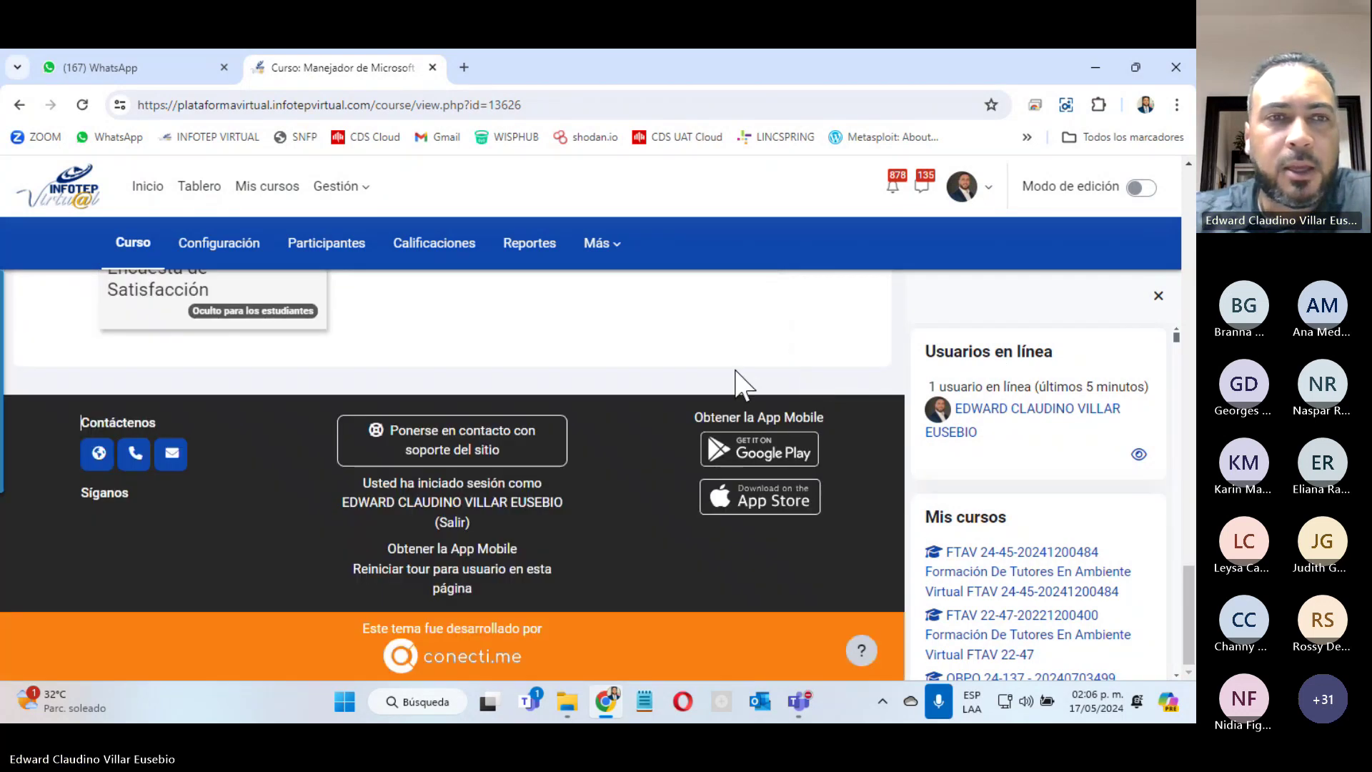
{"action": "scroll", "coordinate": [527, 382], "scroll_direction": "up", "scroll_amount": 4}
{"action": "mouse_move", "coordinate": [205, 413]}
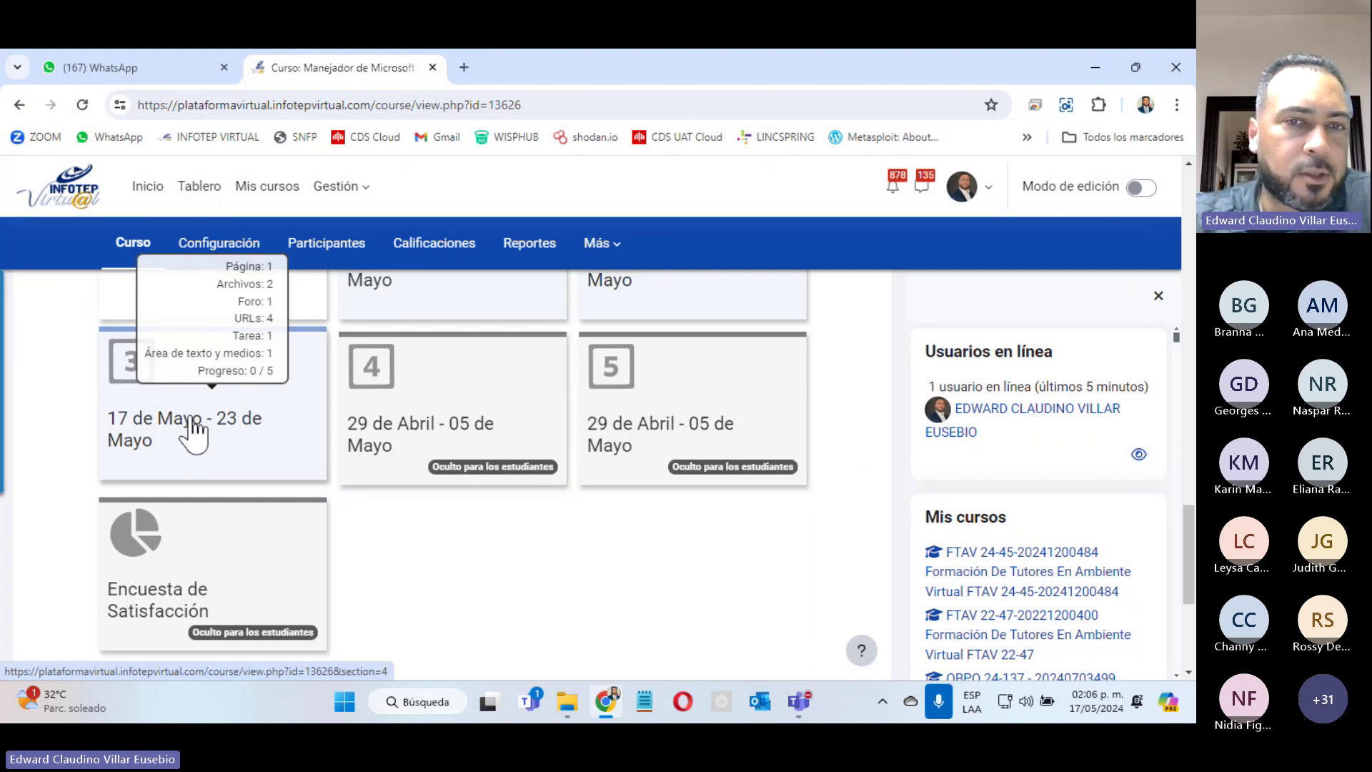
{"action": "left_click", "coordinate": [193, 432]}
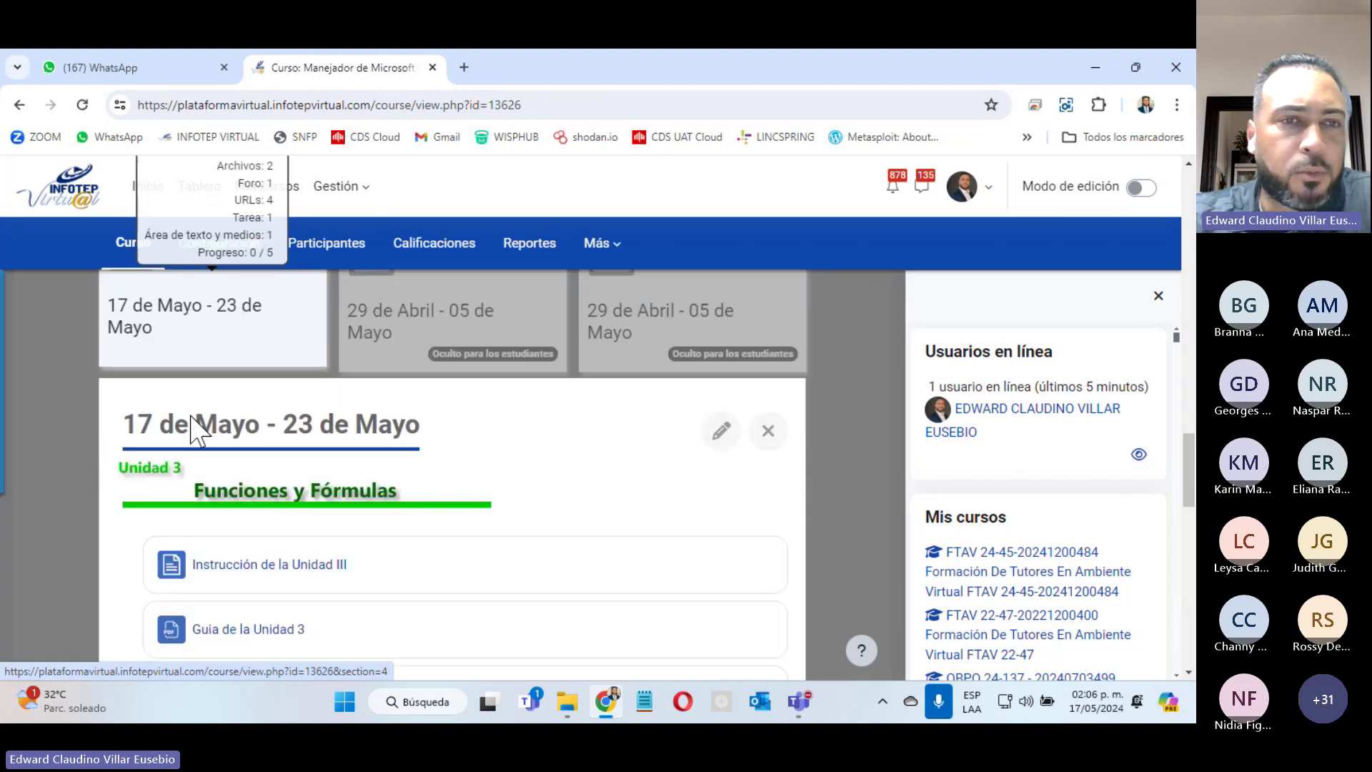
{"action": "scroll", "coordinate": [407, 358], "scroll_direction": "down", "scroll_amount": 3}
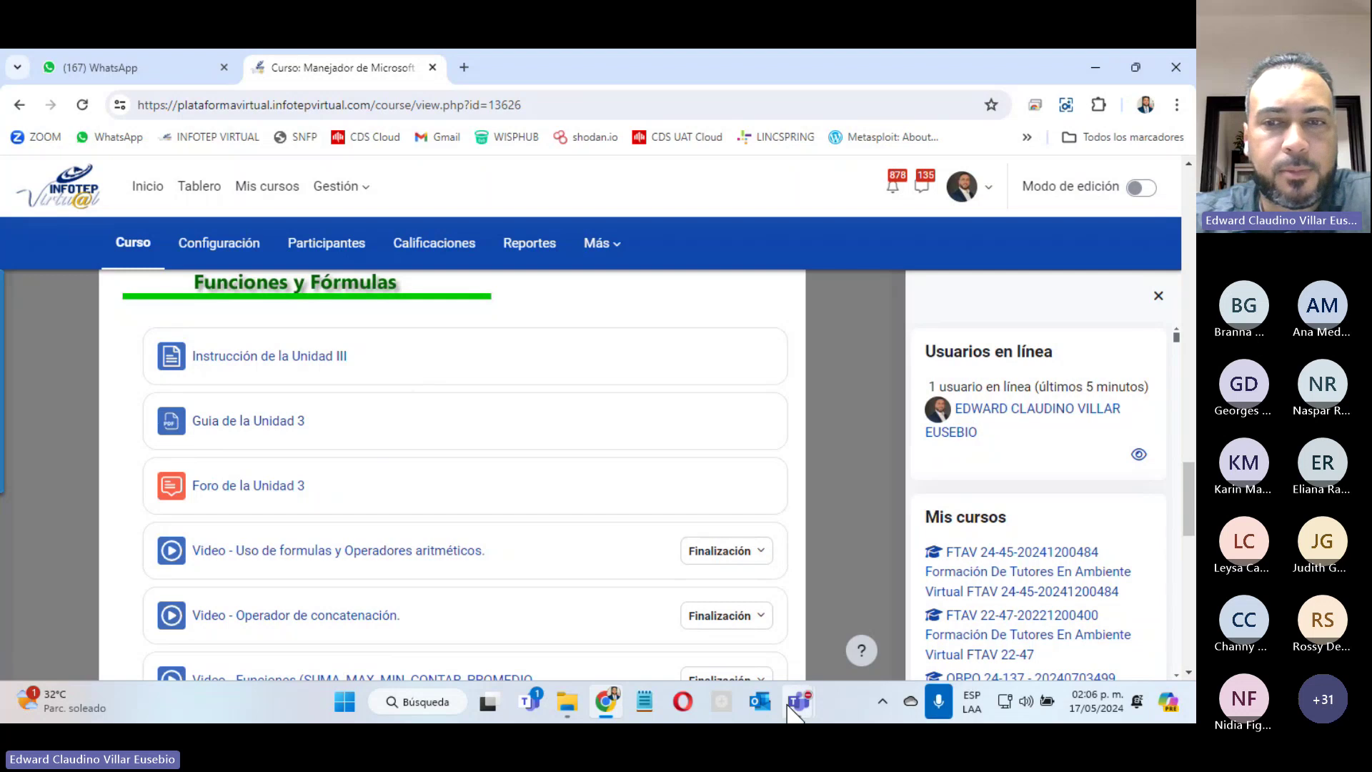
Step: In Teams, mute all participants with Silenciar a todos, confirm Desactivar audio, and minimize
{"action": "mouse_move", "coordinate": [799, 704]}
{"action": "left_click", "coordinate": [838, 538]}
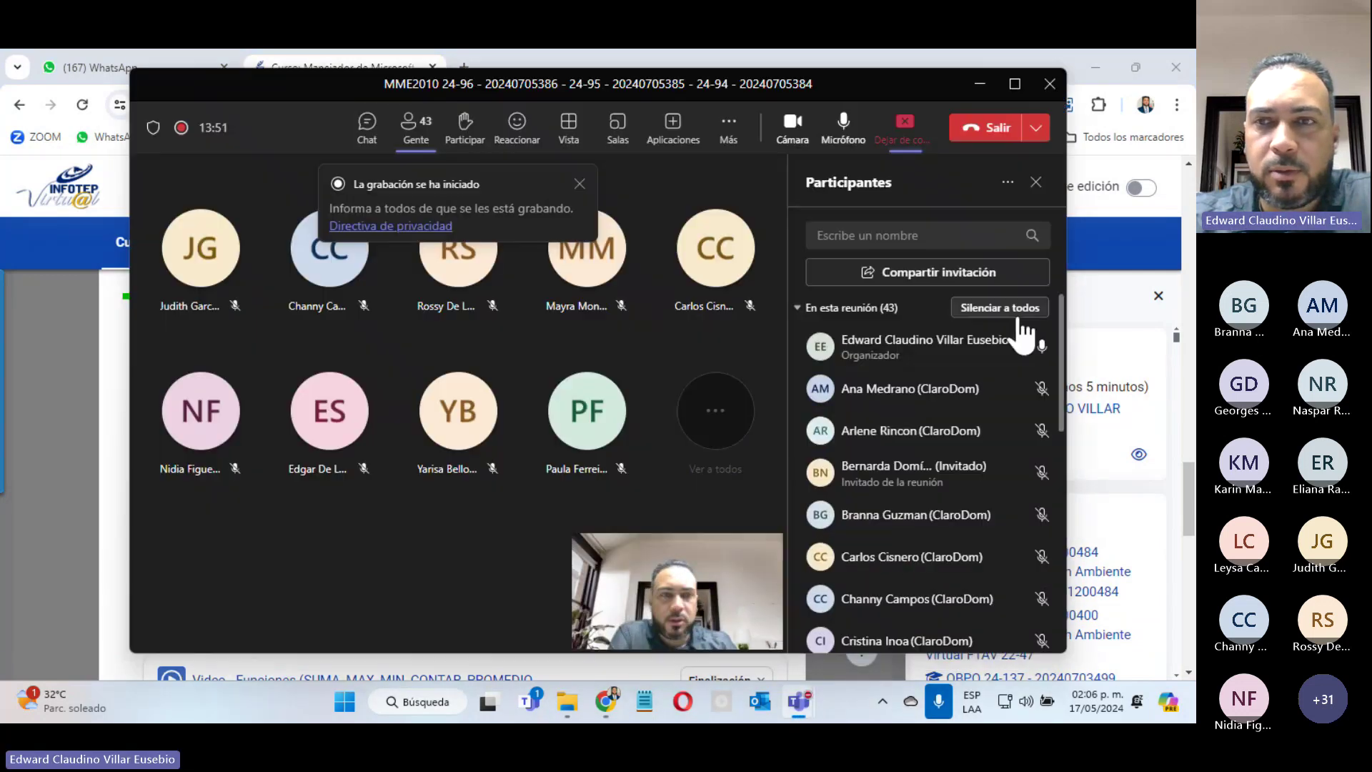
{"action": "left_click", "coordinate": [972, 309]}
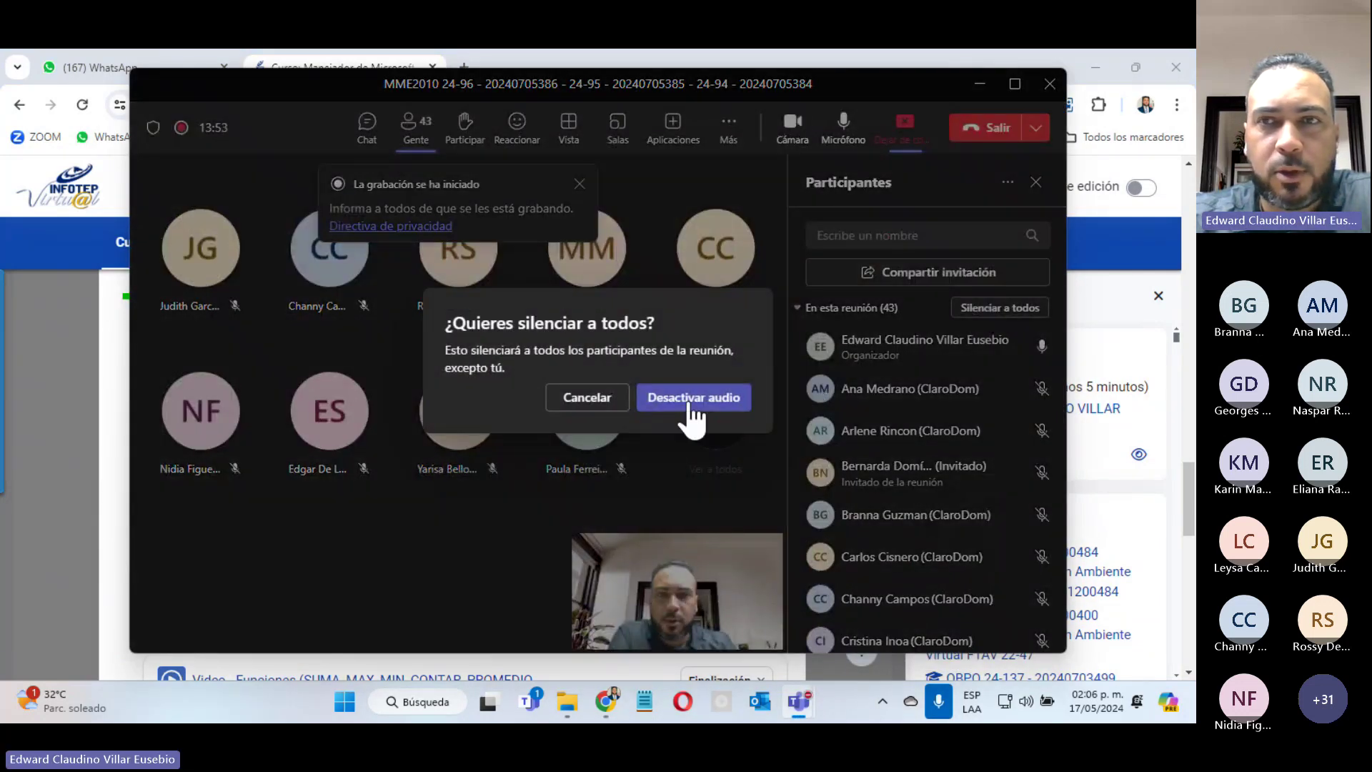
{"action": "left_click", "coordinate": [689, 405]}
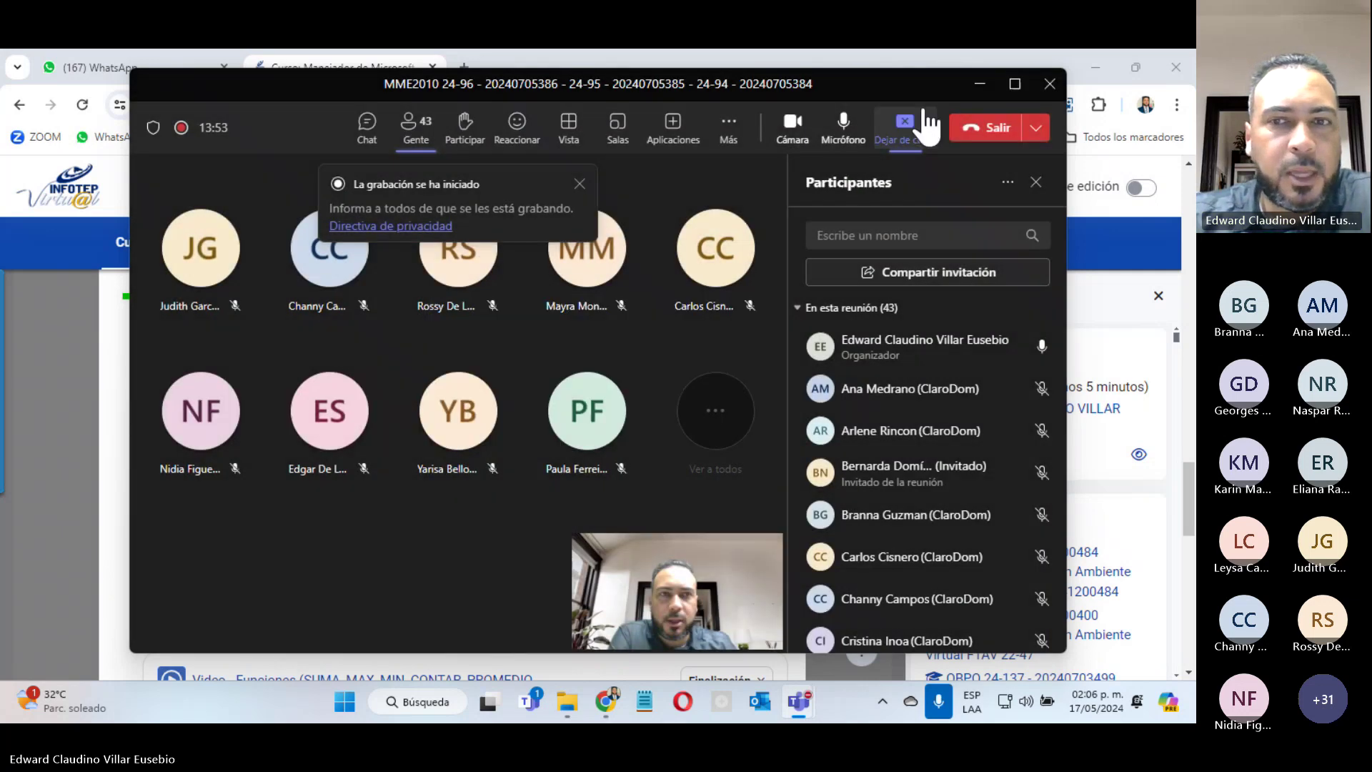
{"action": "left_click", "coordinate": [980, 84]}
Step: Open Instrucción de la Unidad II, Guia de la Unidad 2 and the font-formats video in new tabs
{"action": "scroll", "coordinate": [666, 393], "scroll_direction": "up", "scroll_amount": 5}
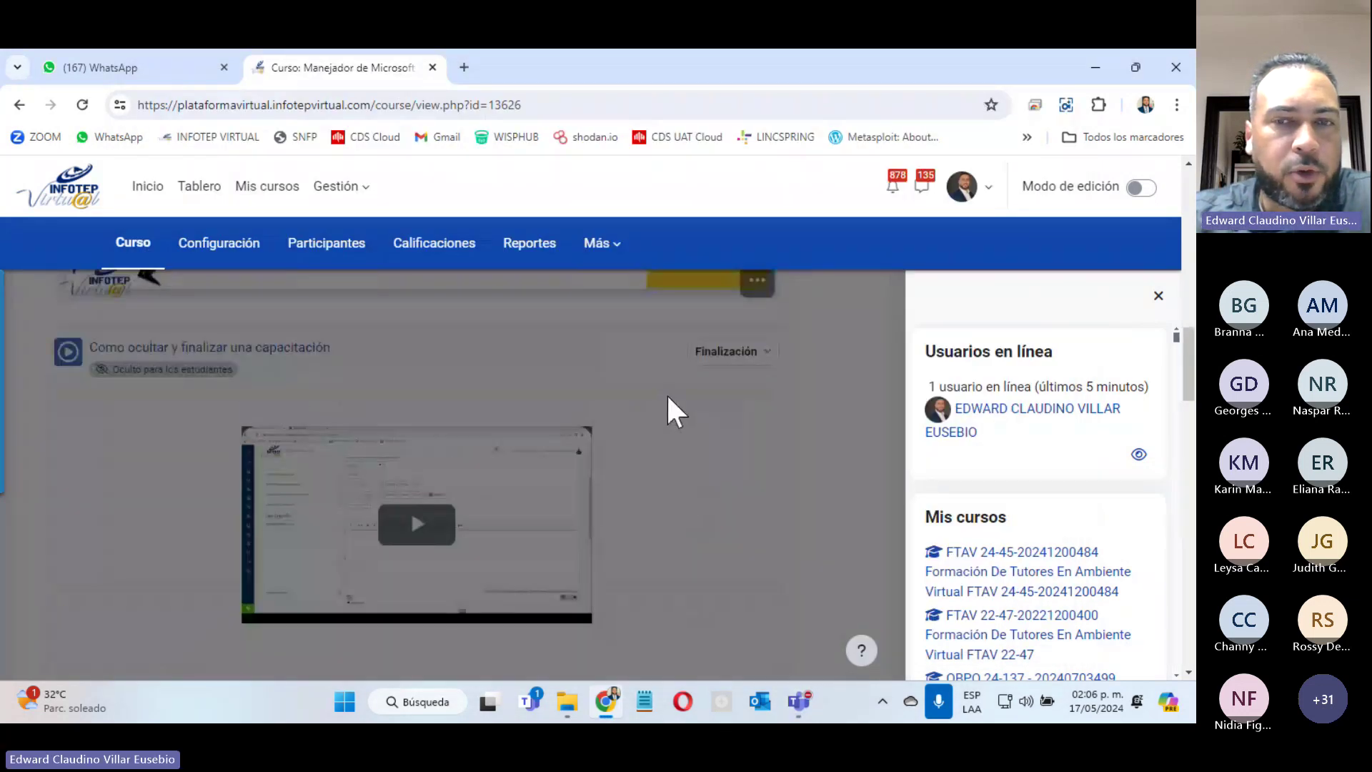
{"action": "left_click", "coordinate": [677, 532]}
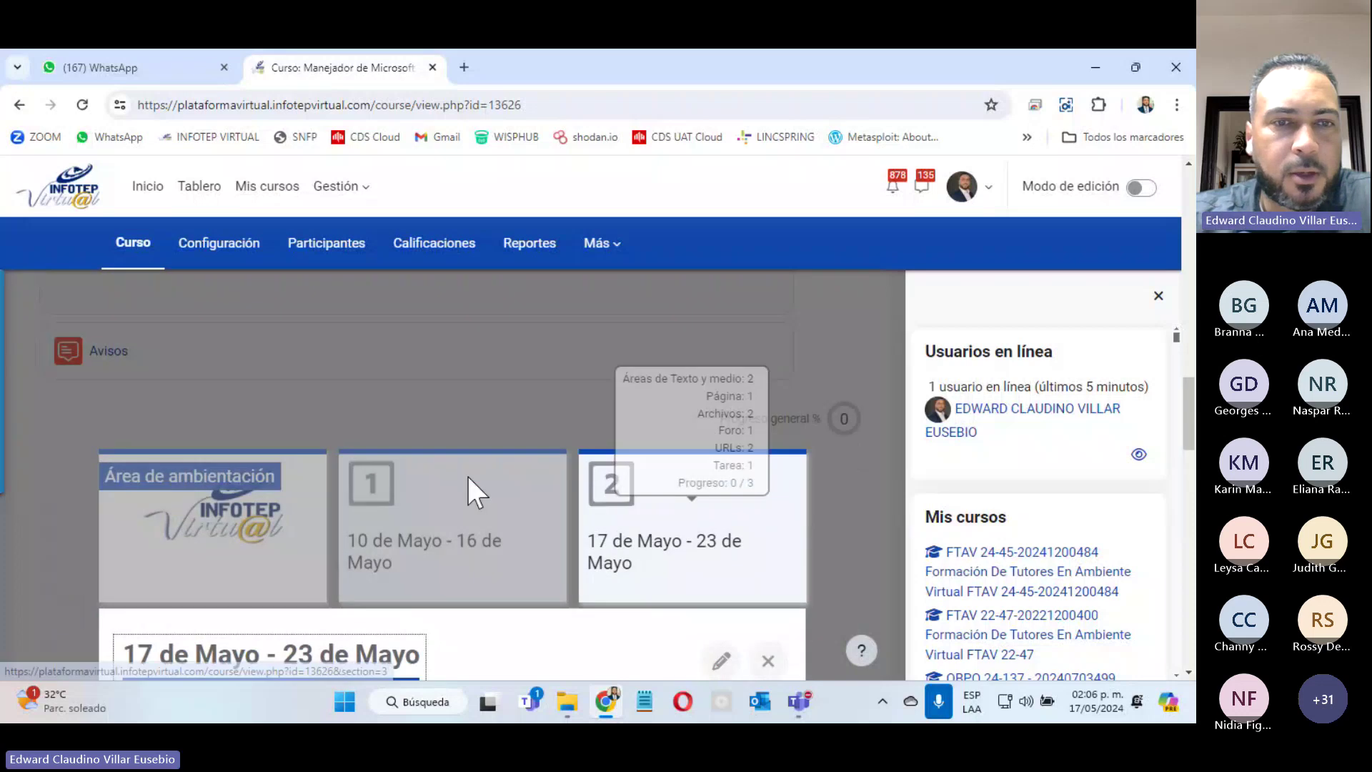
{"action": "scroll", "coordinate": [388, 440], "scroll_direction": "down", "scroll_amount": 5}
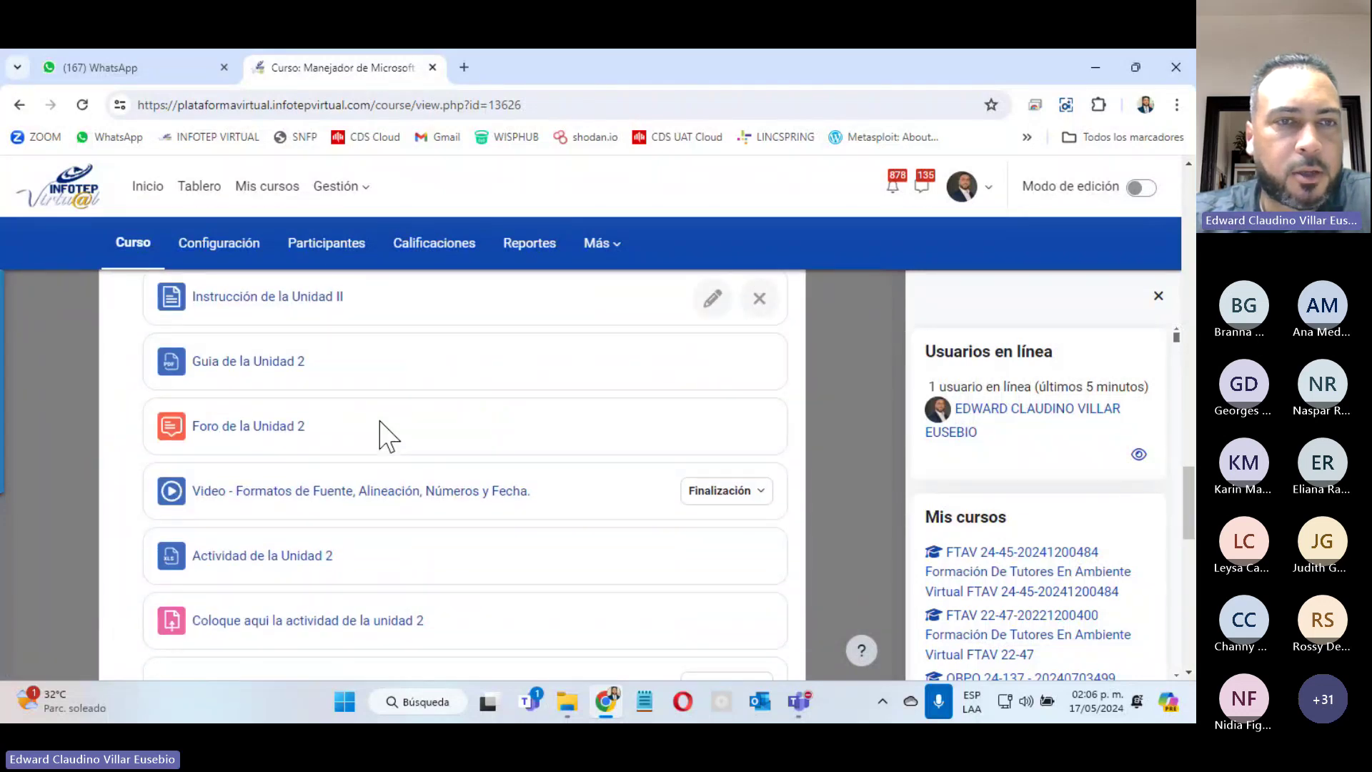
{"action": "right_click", "coordinate": [285, 307]}
{"action": "left_click", "coordinate": [353, 317]}
{"action": "right_click", "coordinate": [231, 366]}
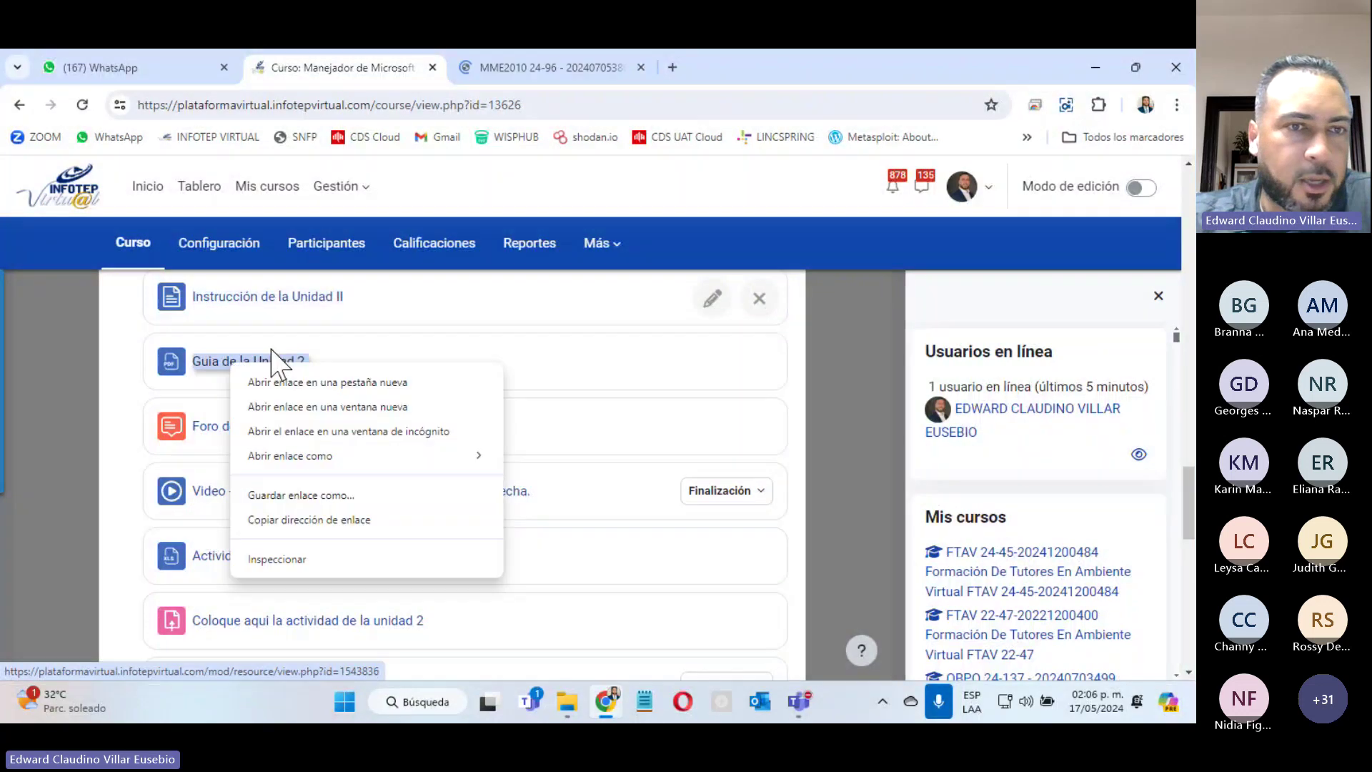
{"action": "left_click", "coordinate": [322, 384]}
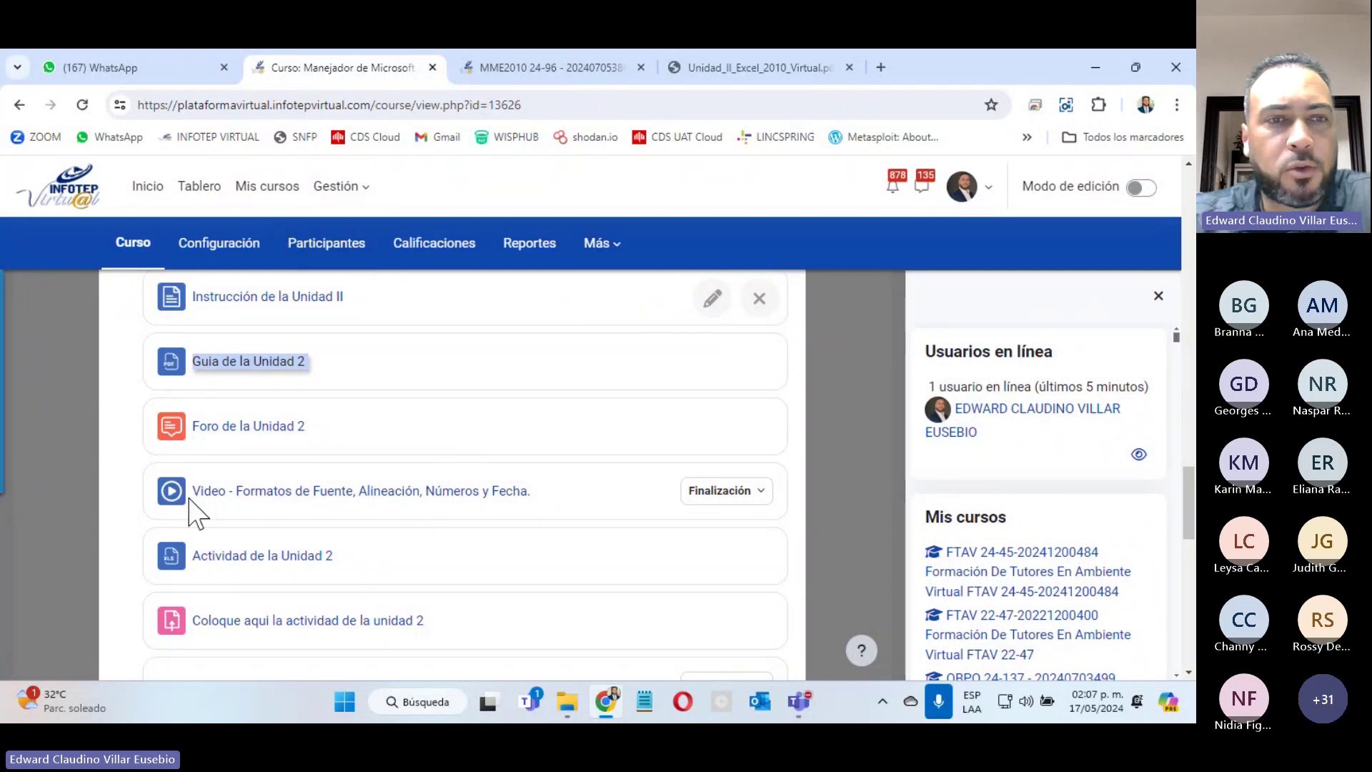
{"action": "right_click", "coordinate": [238, 491]}
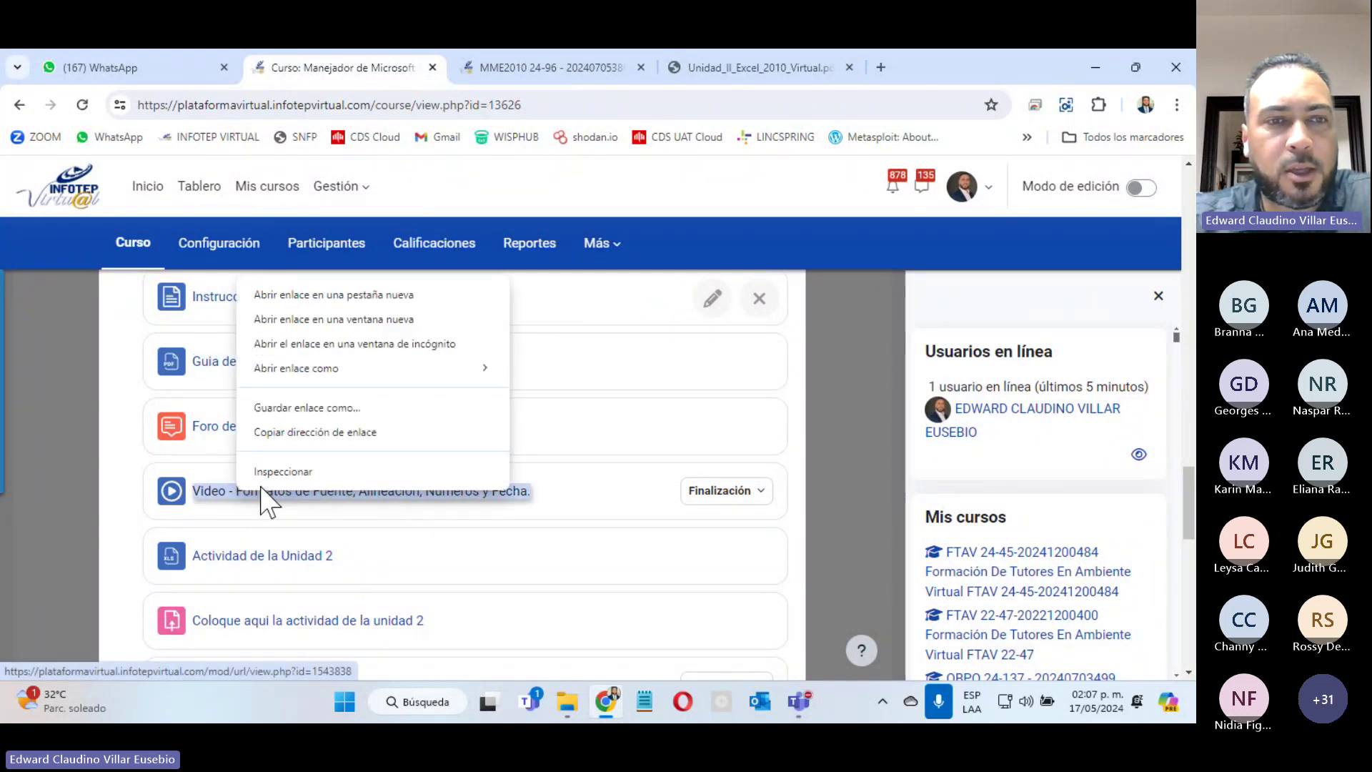
{"action": "left_click", "coordinate": [344, 296]}
{"action": "left_click", "coordinate": [844, 68]}
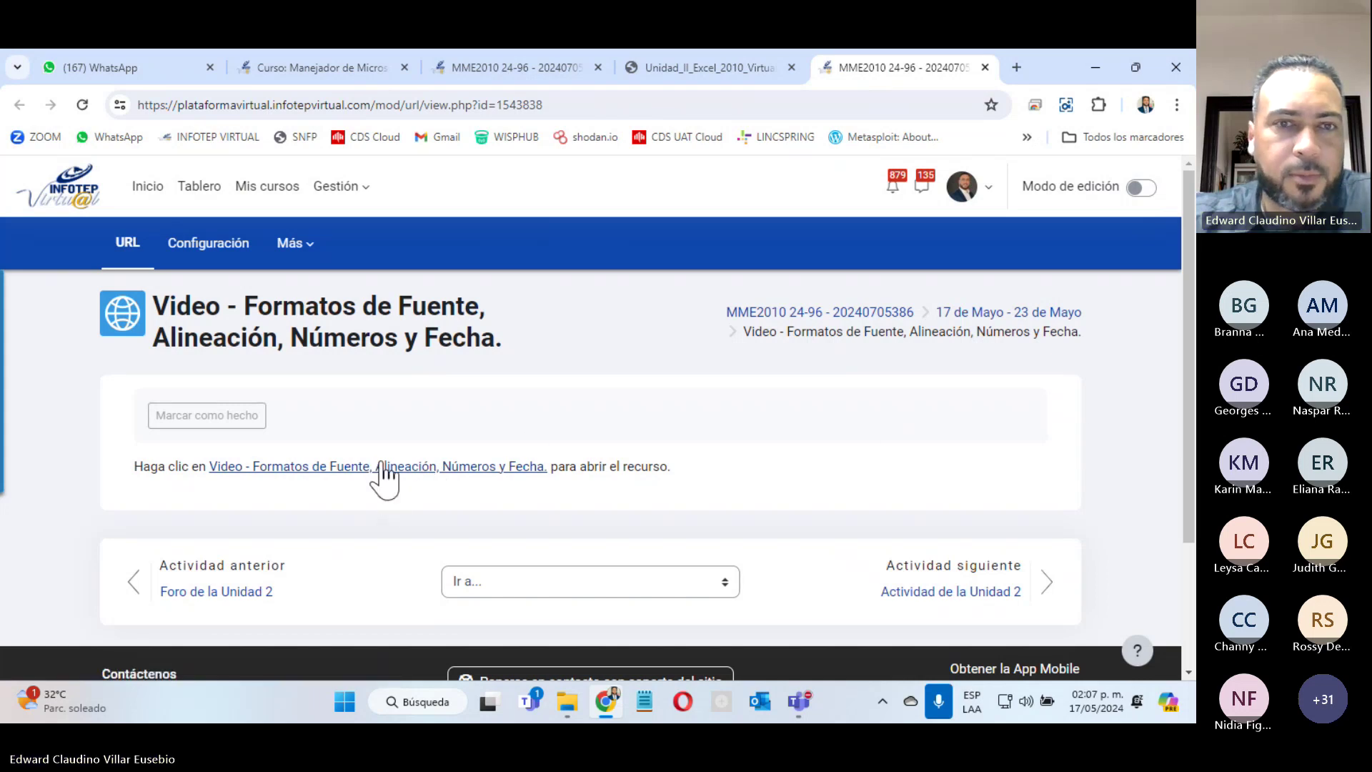
Step: Mute all Teams meeting participants again and minimize the meeting window
{"action": "key", "text": "alt+Tab"}
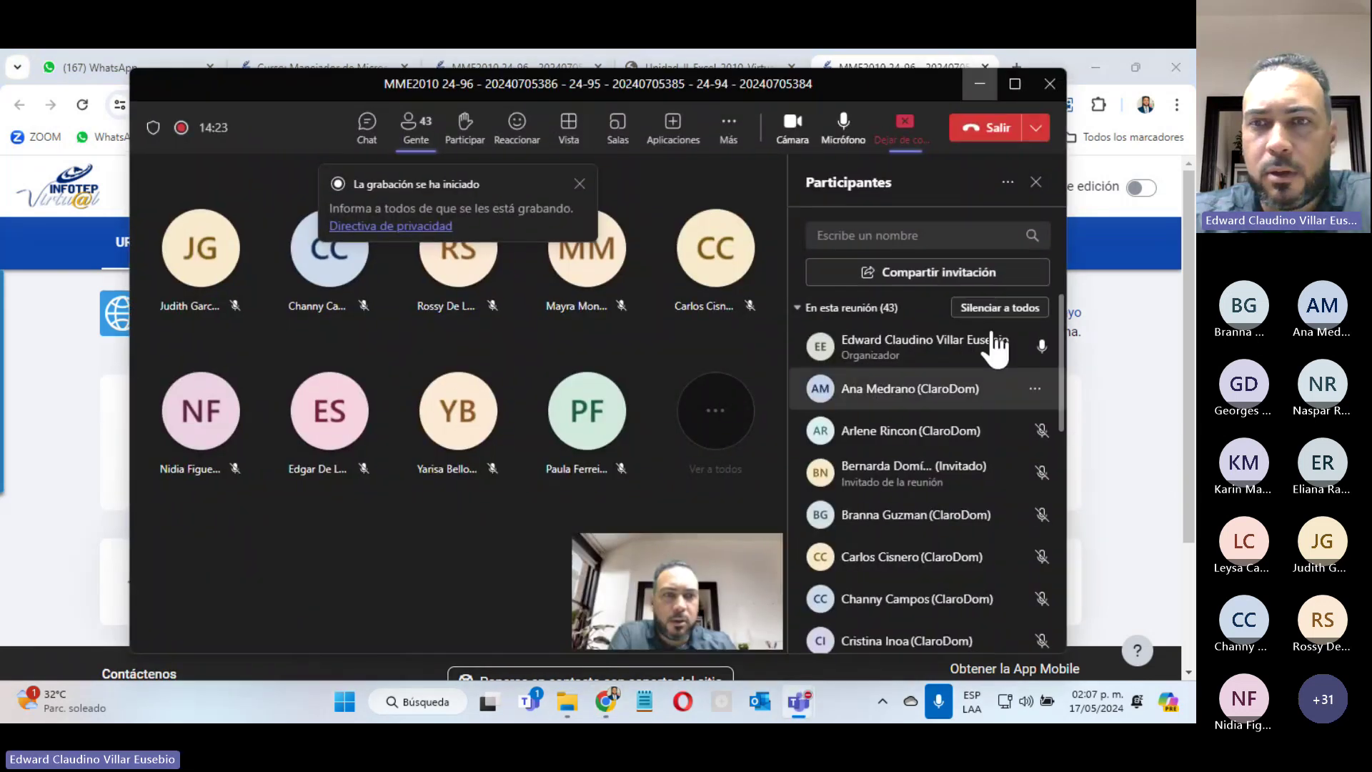
{"action": "left_click", "coordinate": [1000, 307]}
{"action": "left_click", "coordinate": [682, 398]}
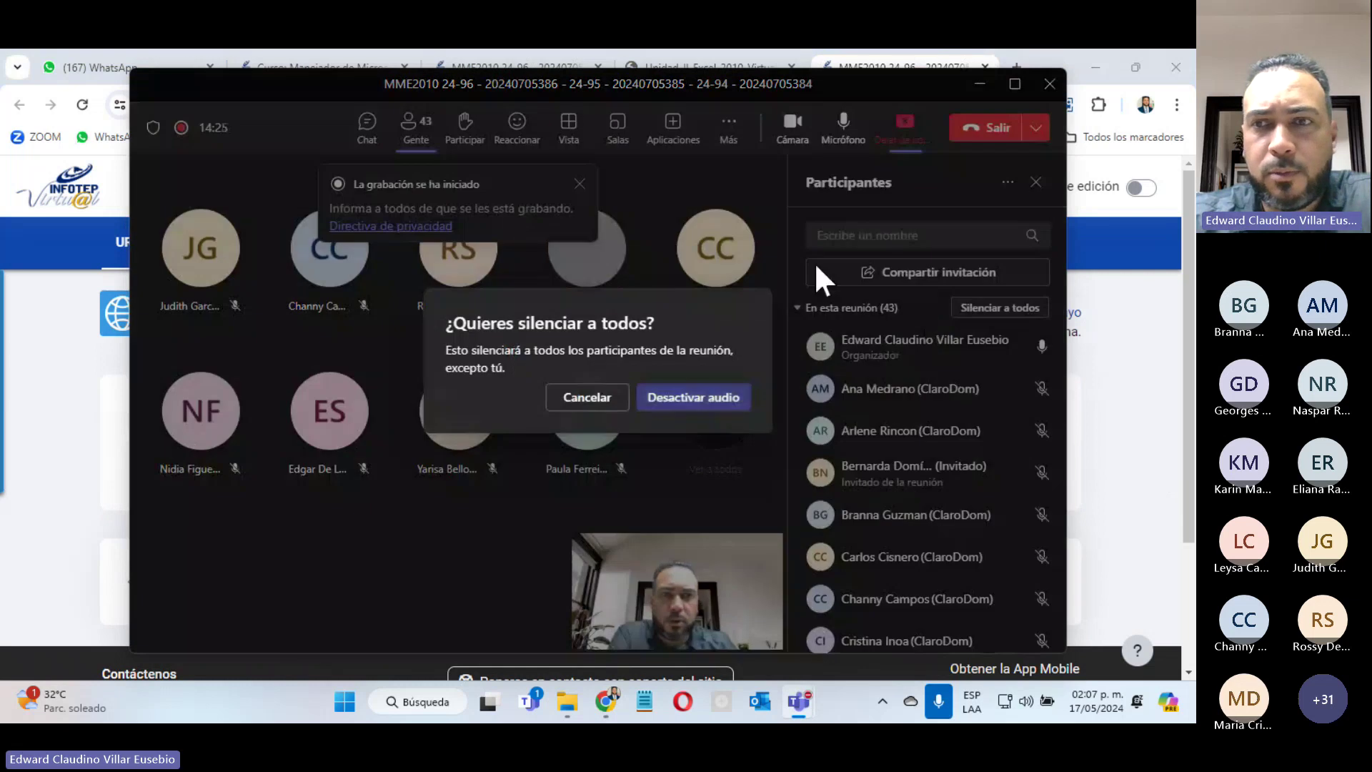
{"action": "left_click", "coordinate": [978, 87]}
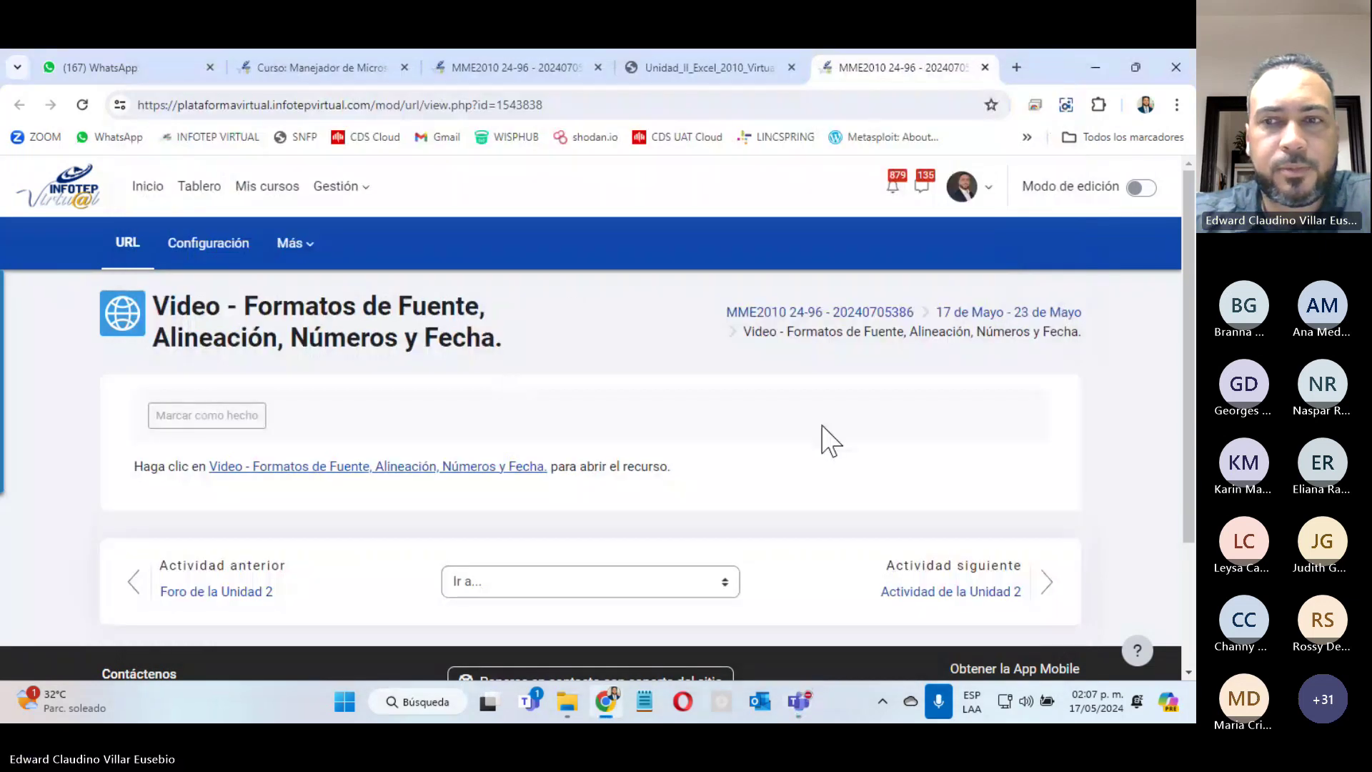
Step: Read through the Unidad II instruction page, then bring up the Unidad_II_Excel_2010_Virtual.pdf guide
{"action": "left_click", "coordinate": [682, 72]}
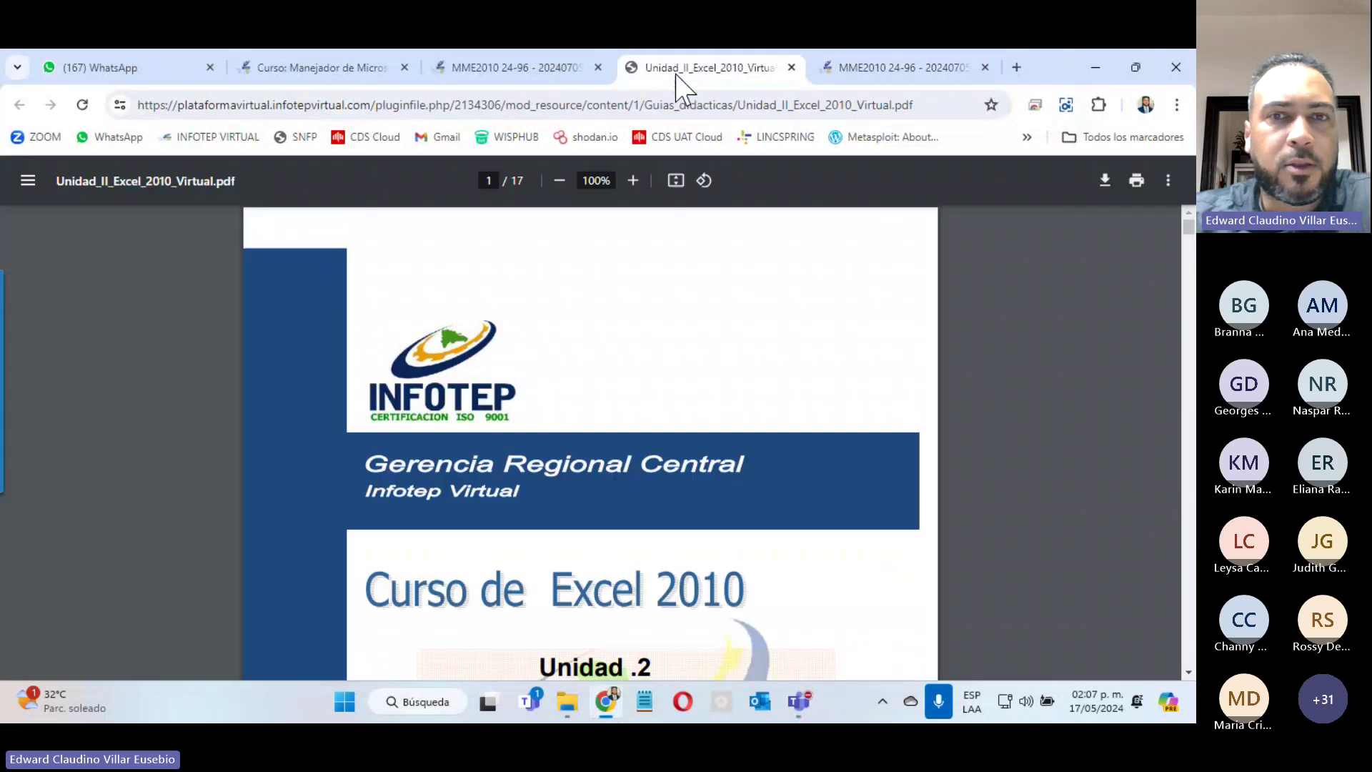
{"action": "left_click", "coordinate": [501, 67]}
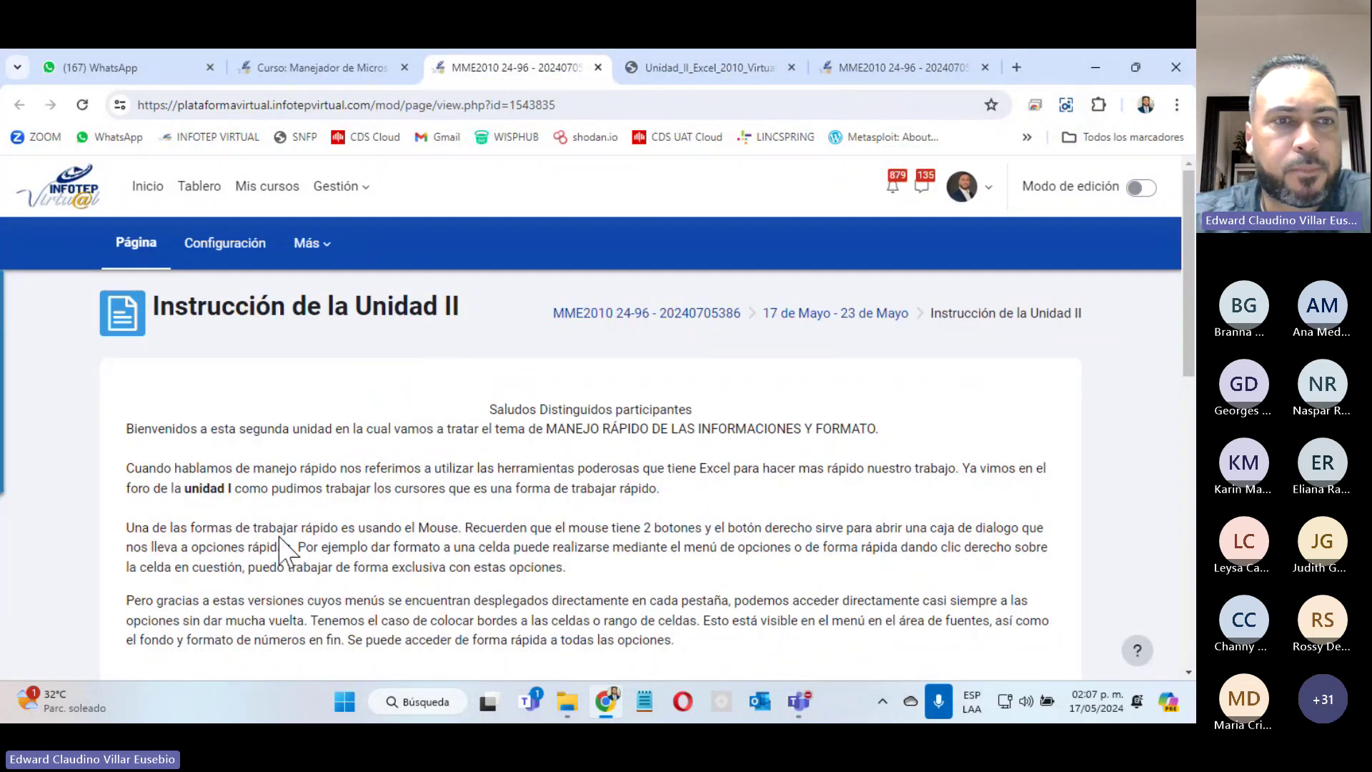
{"action": "scroll", "coordinate": [310, 528], "scroll_direction": "down", "scroll_amount": 4}
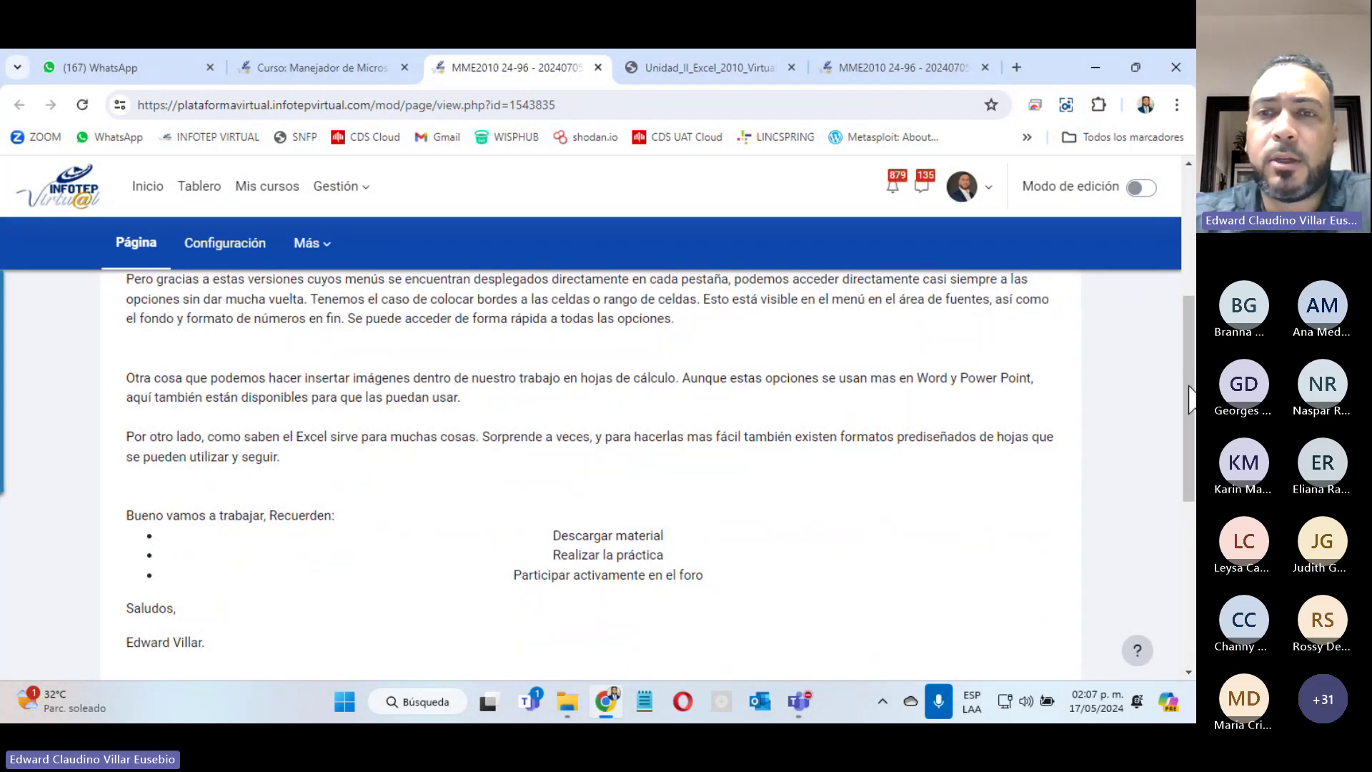
{"action": "left_click_drag", "start_coordinate": [1190, 388], "coordinate": [1191, 373]}
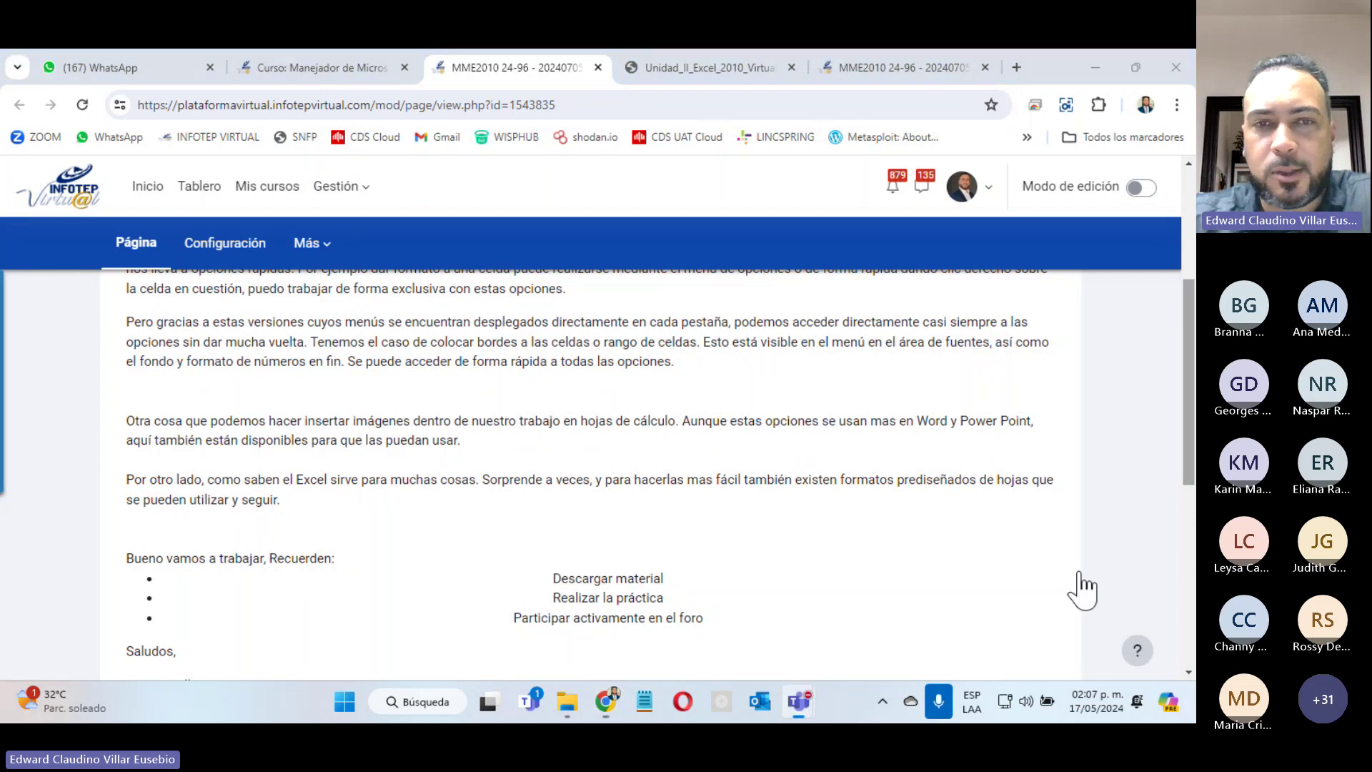
{"action": "left_click", "coordinate": [743, 75]}
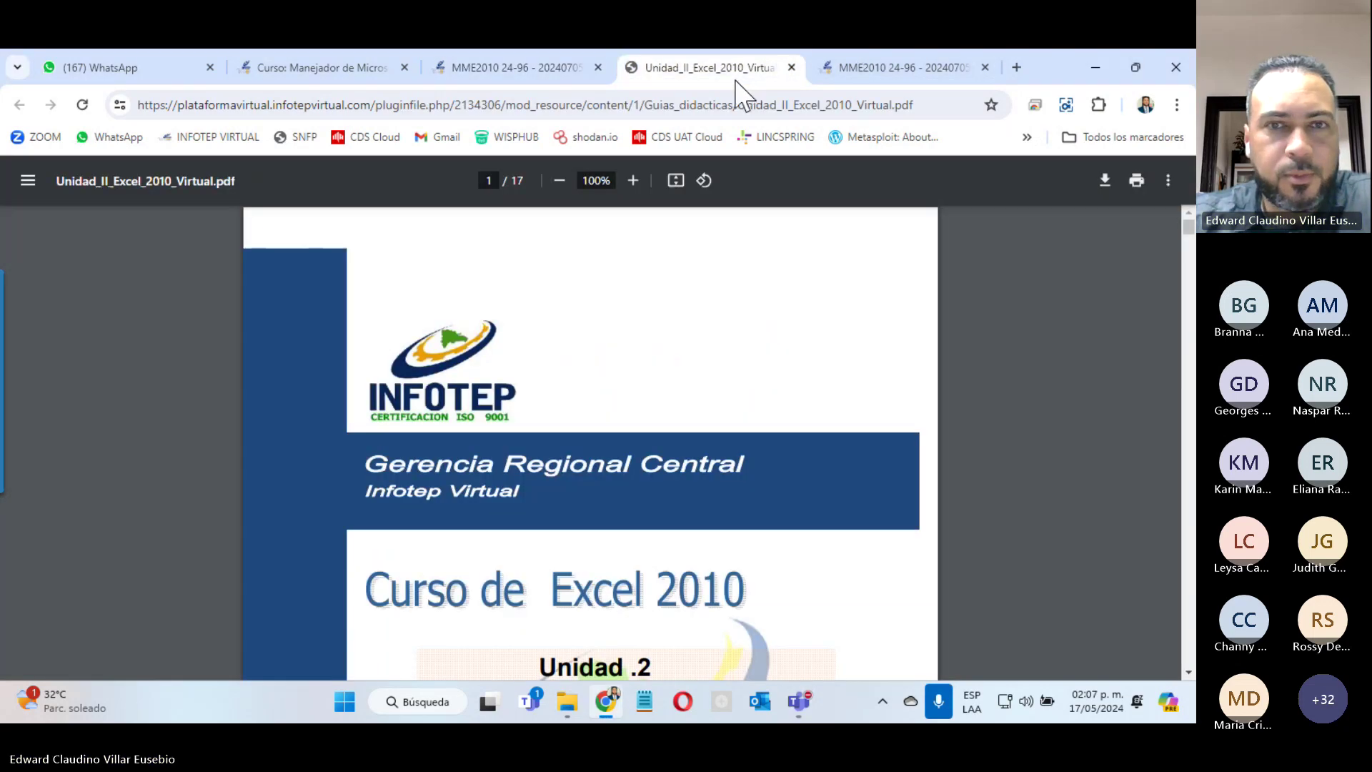
Step: Scroll the guide past the Unidad no. 2 contents to page 3's Ctrl shortcut table
{"action": "scroll", "coordinate": [738, 269], "scroll_direction": "down", "scroll_amount": 10}
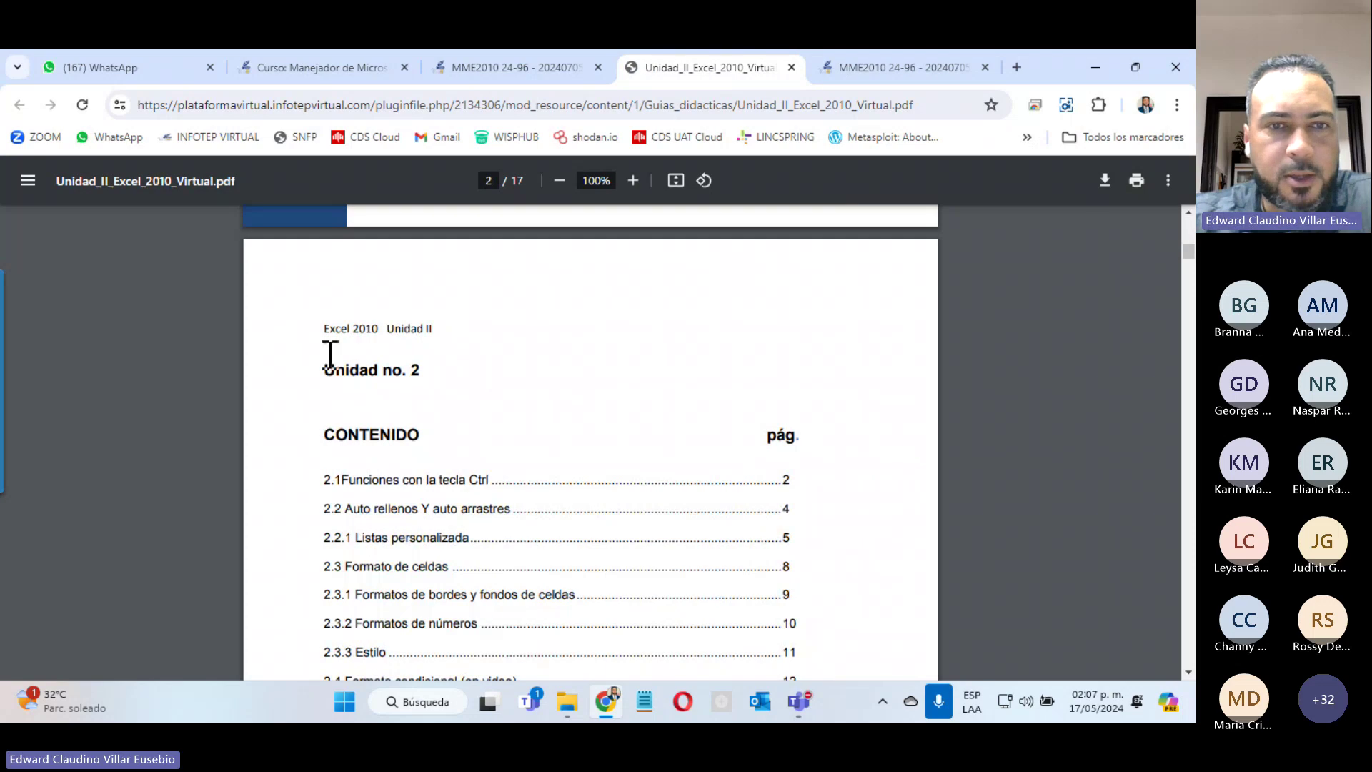
{"action": "scroll", "coordinate": [692, 435], "scroll_direction": "down", "scroll_amount": 5}
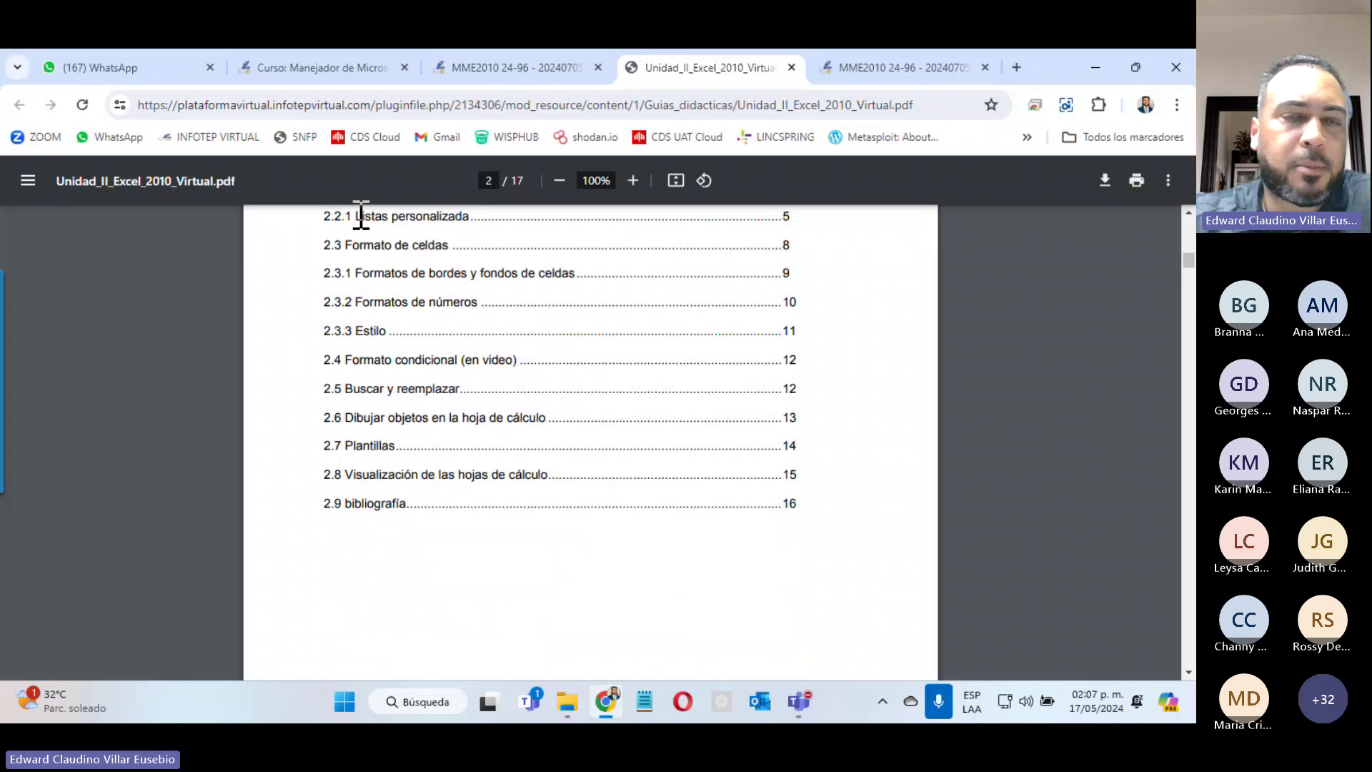
{"action": "scroll", "coordinate": [548, 363], "scroll_direction": "up", "scroll_amount": 5}
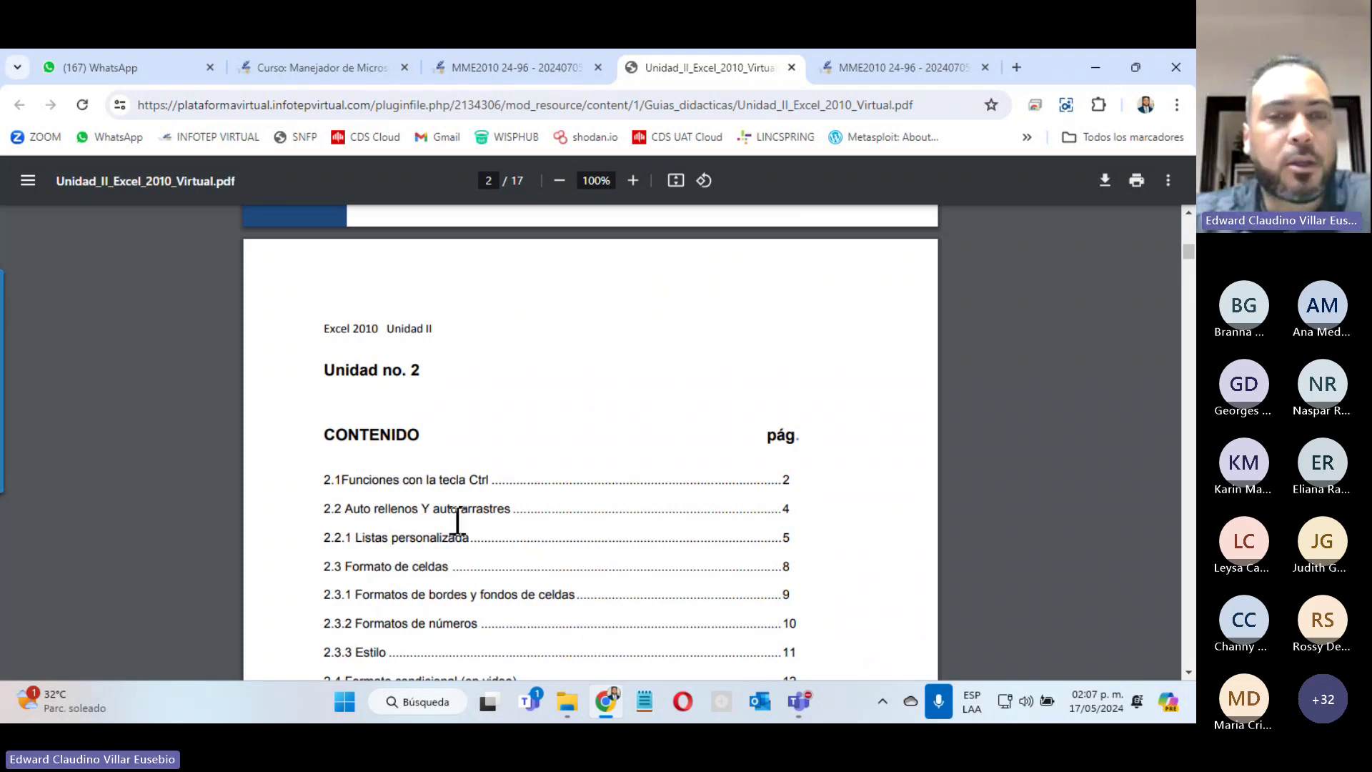
{"action": "scroll", "coordinate": [343, 494], "scroll_direction": "down", "scroll_amount": 4}
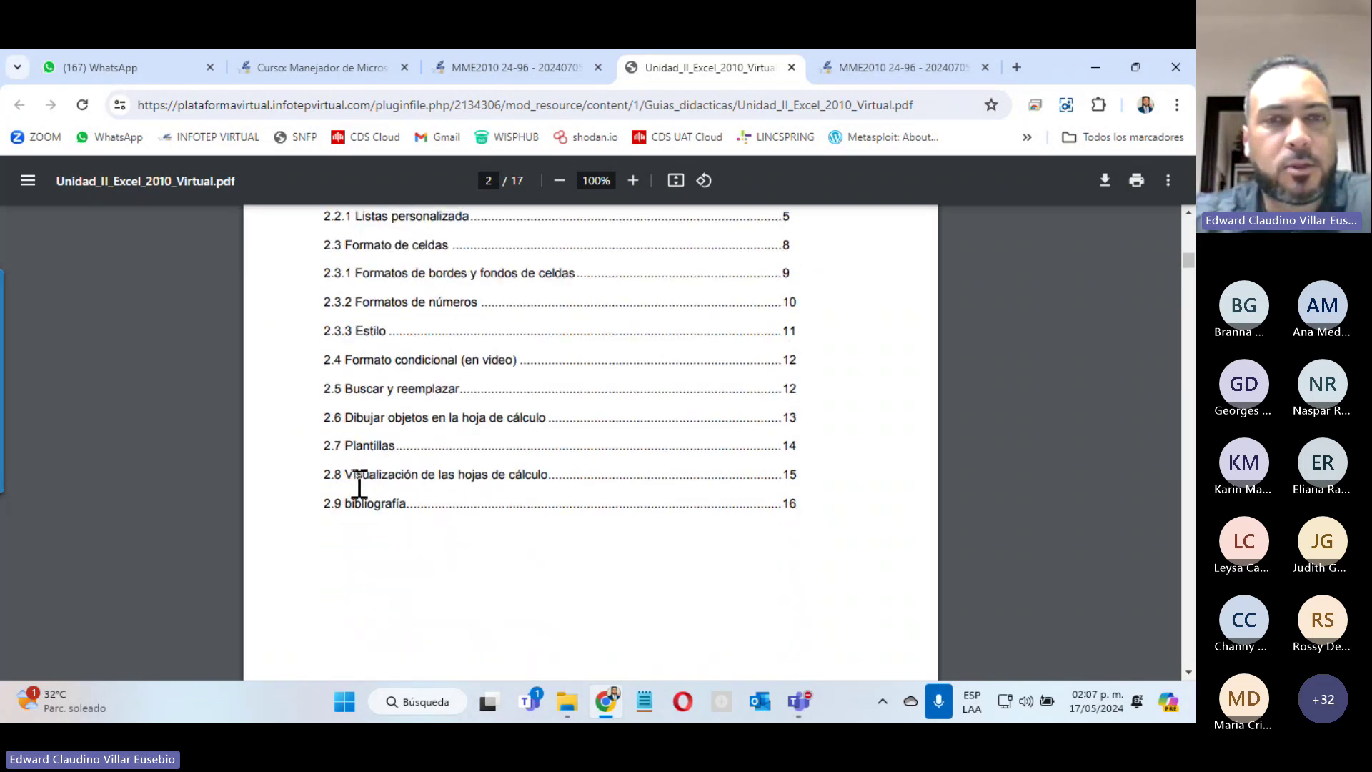
{"action": "scroll", "coordinate": [490, 537], "scroll_direction": "up", "scroll_amount": 9}
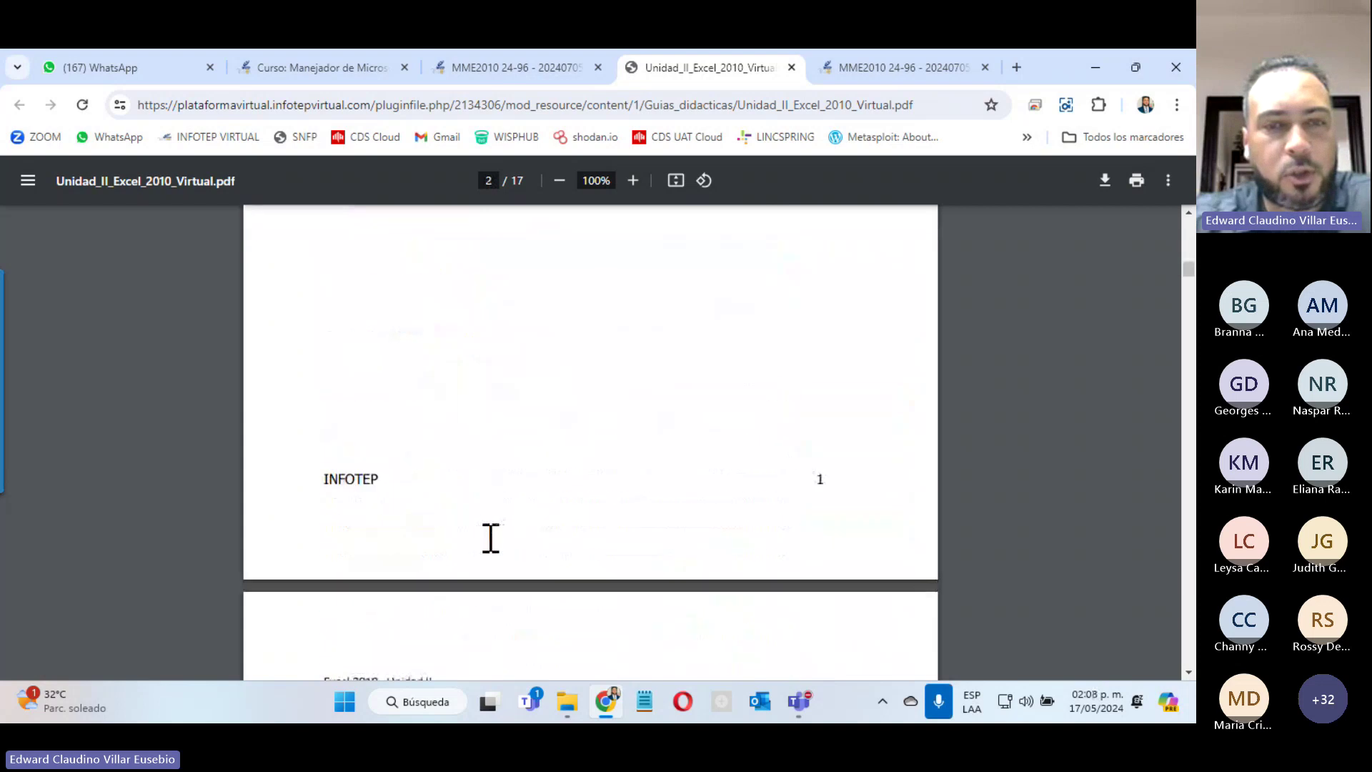
{"action": "scroll", "coordinate": [491, 536], "scroll_direction": "down", "scroll_amount": 8}
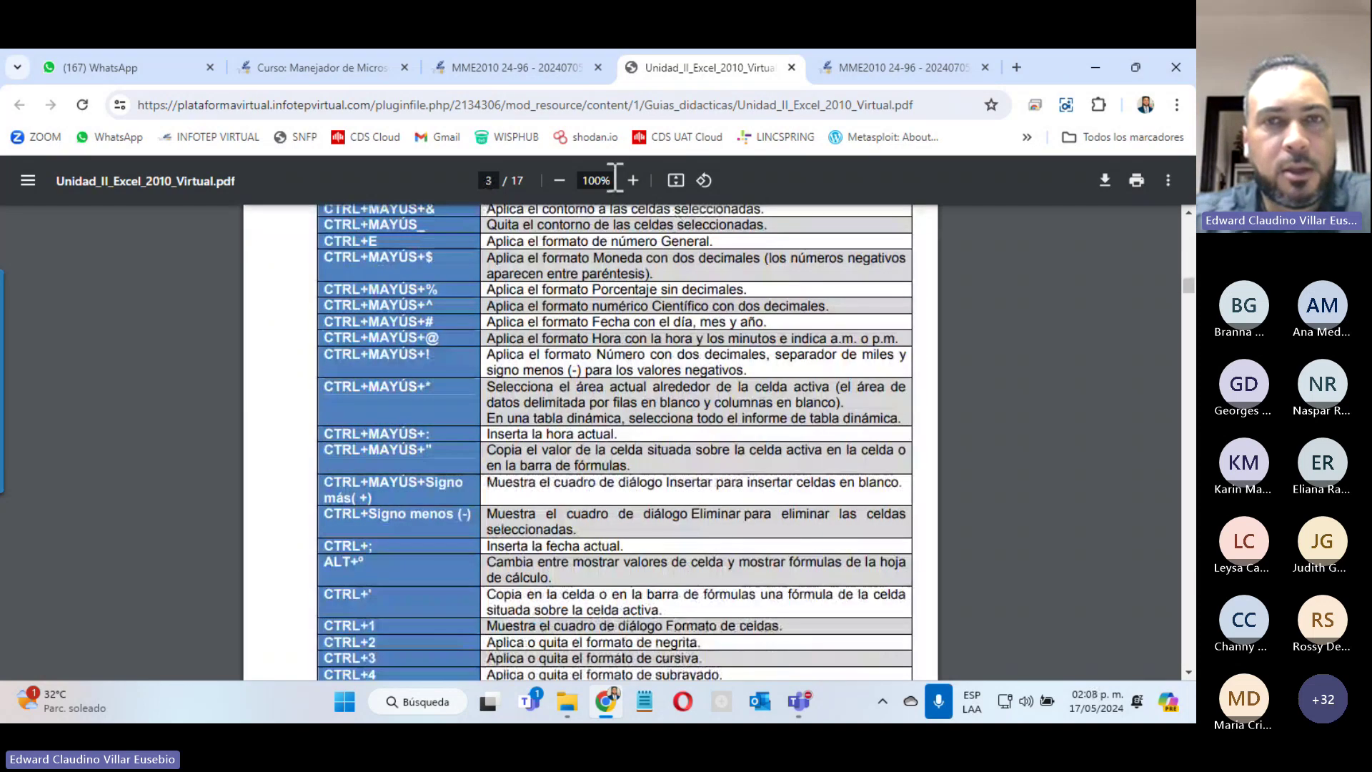
Step: Zoom the PDF to 150% and highlight the Funciones con la tecla Ctrl heading and CTRL+RePág row
{"action": "left_click", "coordinate": [633, 181]}
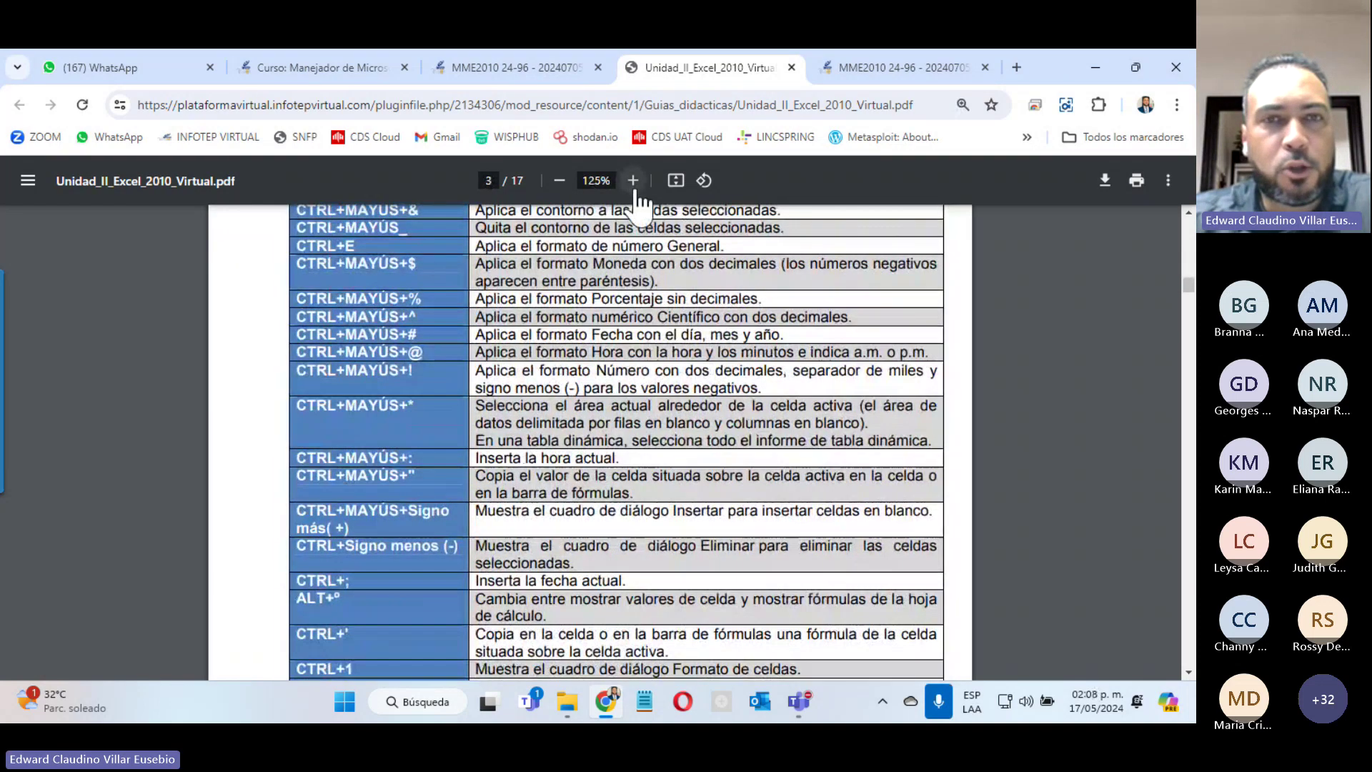
{"action": "left_click", "coordinate": [633, 181]}
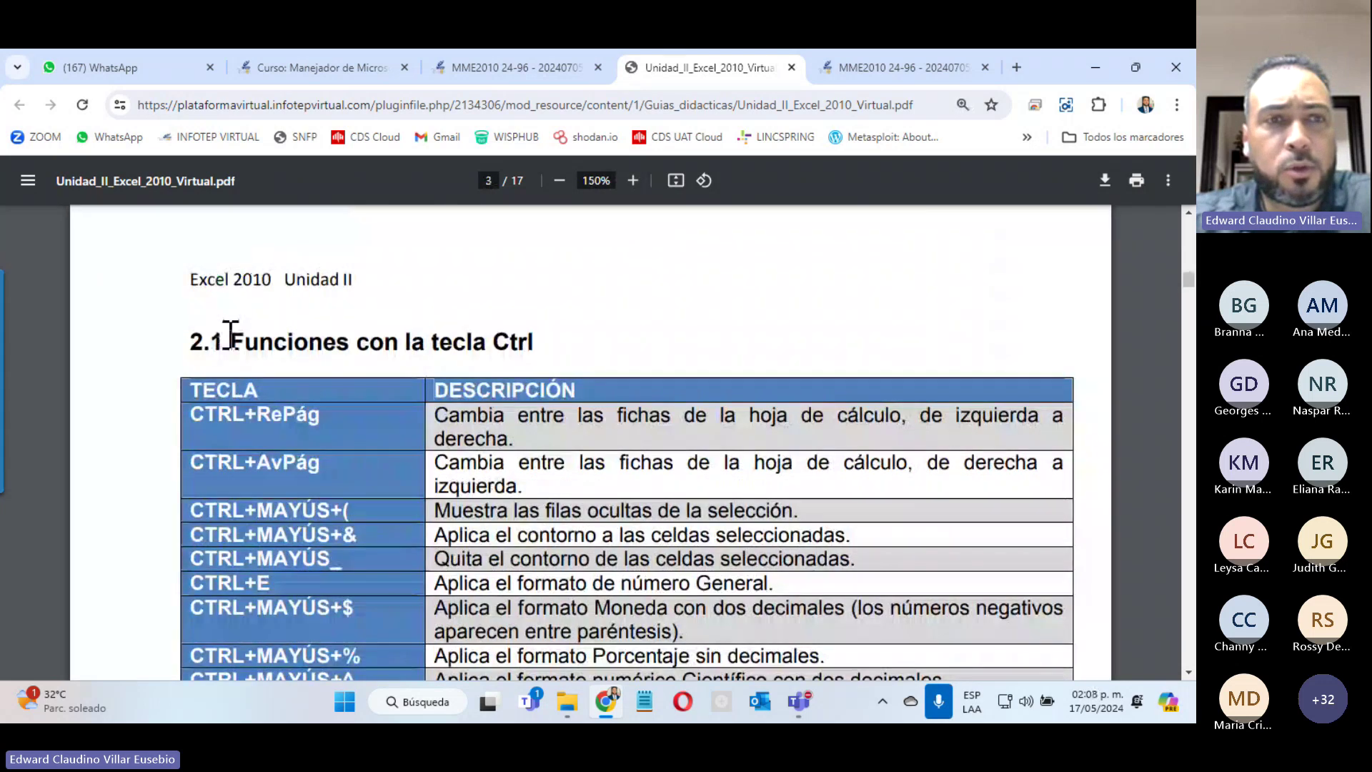
{"action": "left_click_drag", "start_coordinate": [229, 332], "coordinate": [544, 342]}
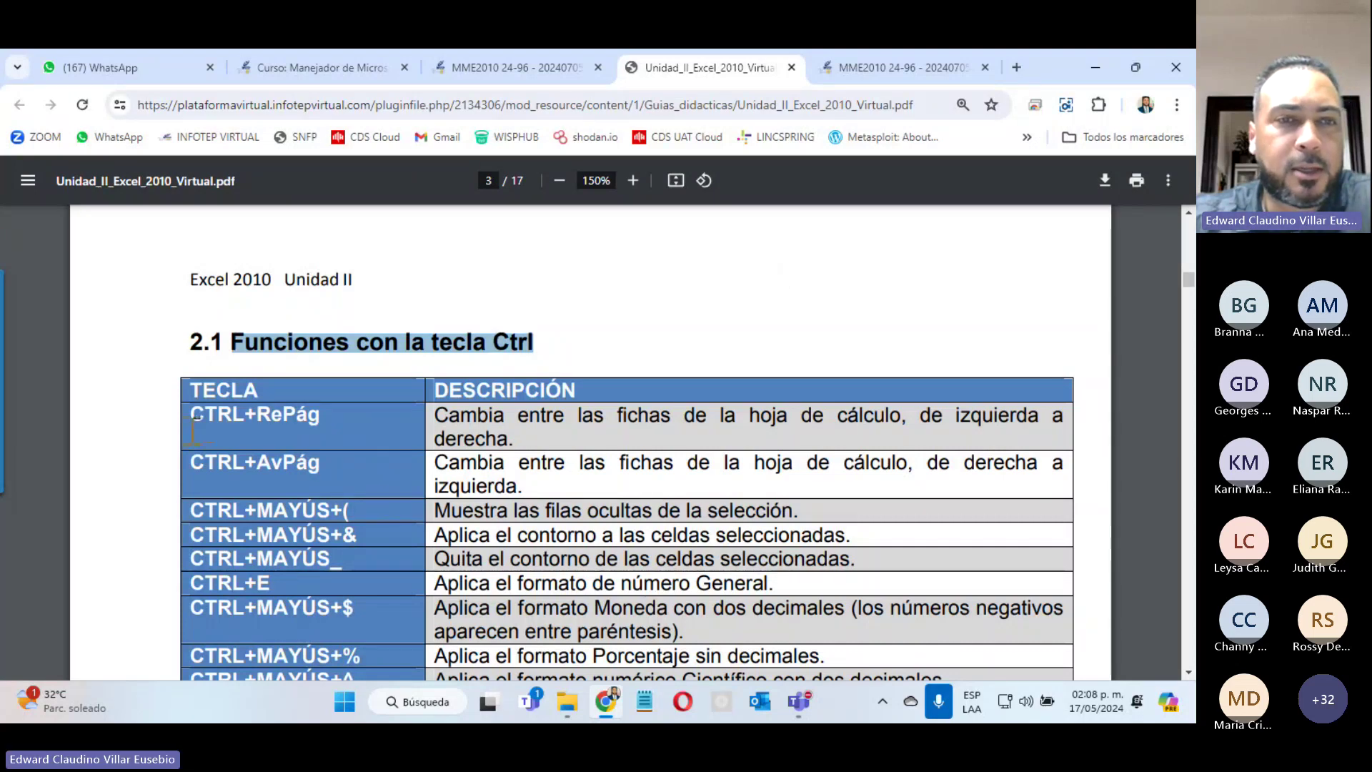
{"action": "left_click_drag", "start_coordinate": [190, 415], "coordinate": [326, 412]}
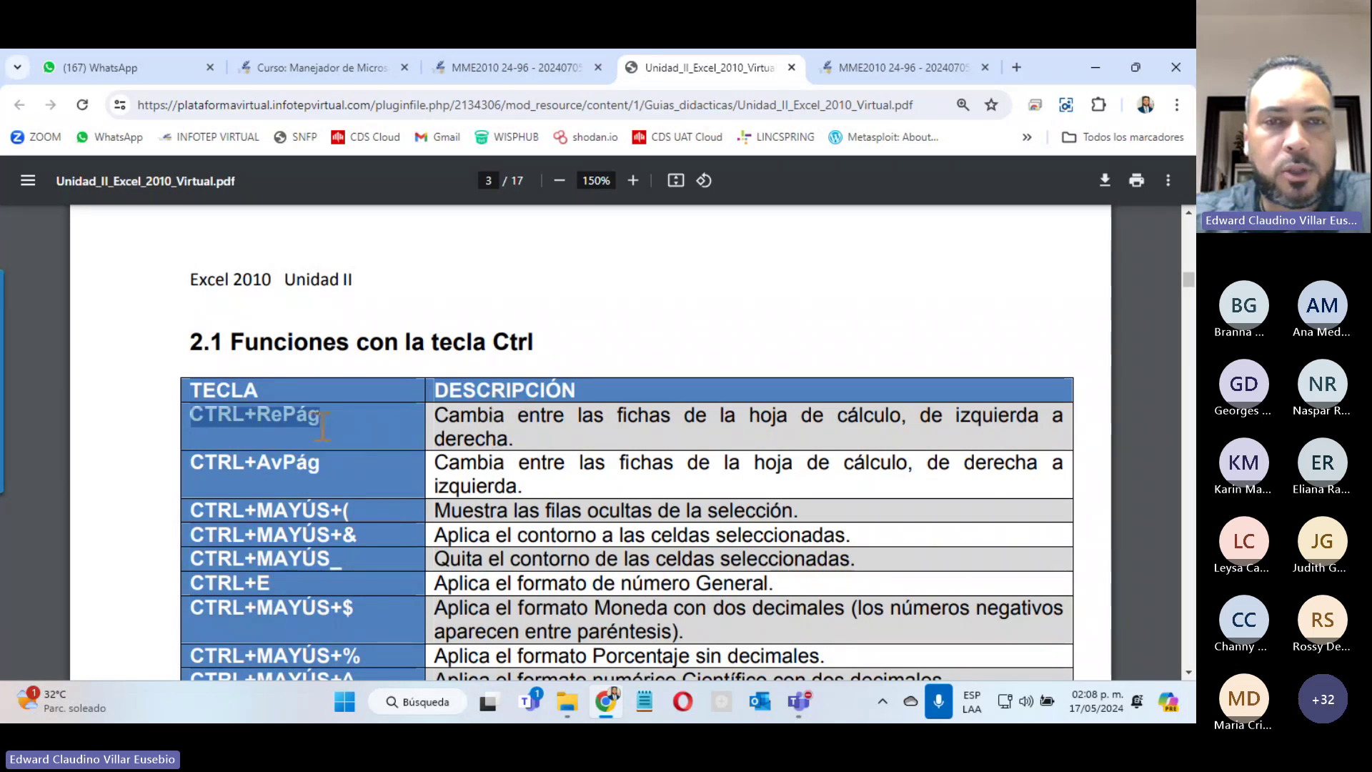
{"action": "left_click_drag", "start_coordinate": [433, 414], "coordinate": [526, 436]}
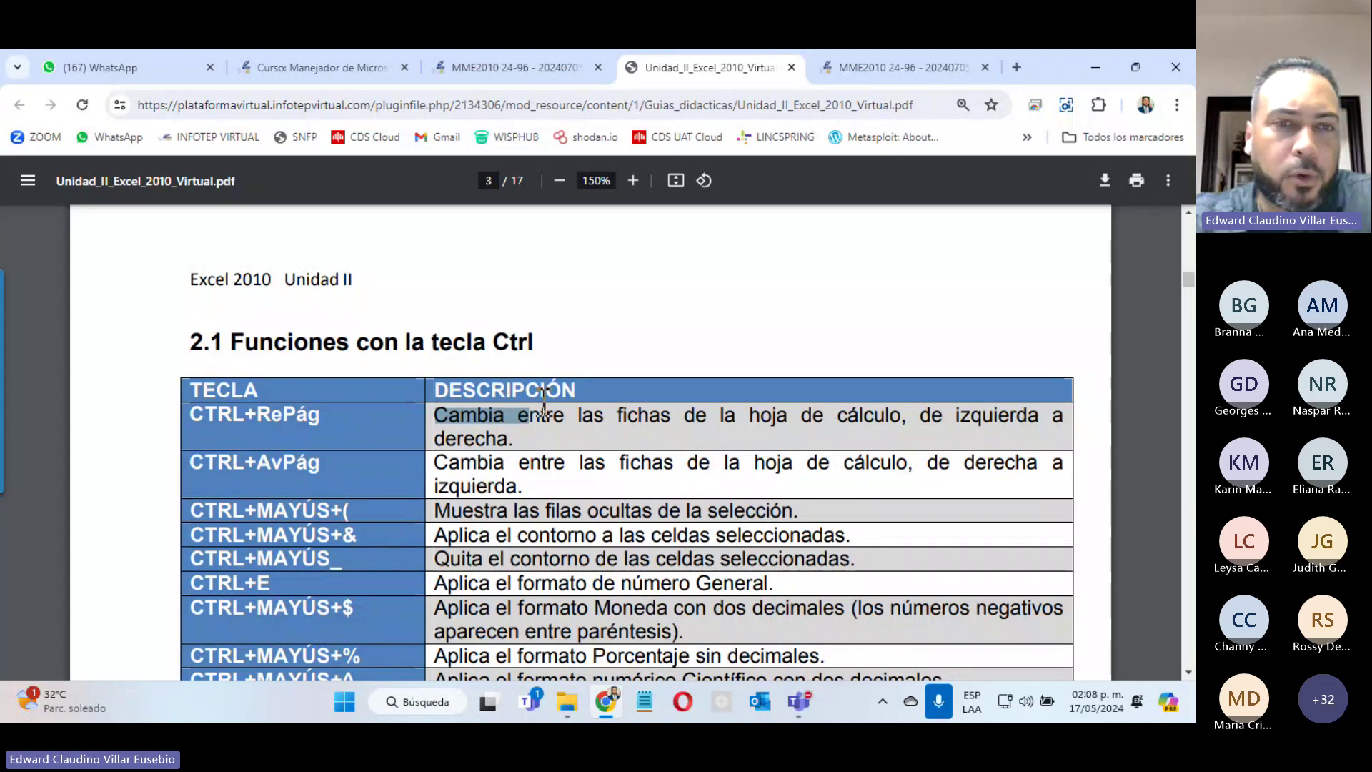
Step: Close the WhatsApp tab and scroll further down the shortcut table
{"action": "scroll", "coordinate": [487, 427], "scroll_direction": "down", "scroll_amount": 12}
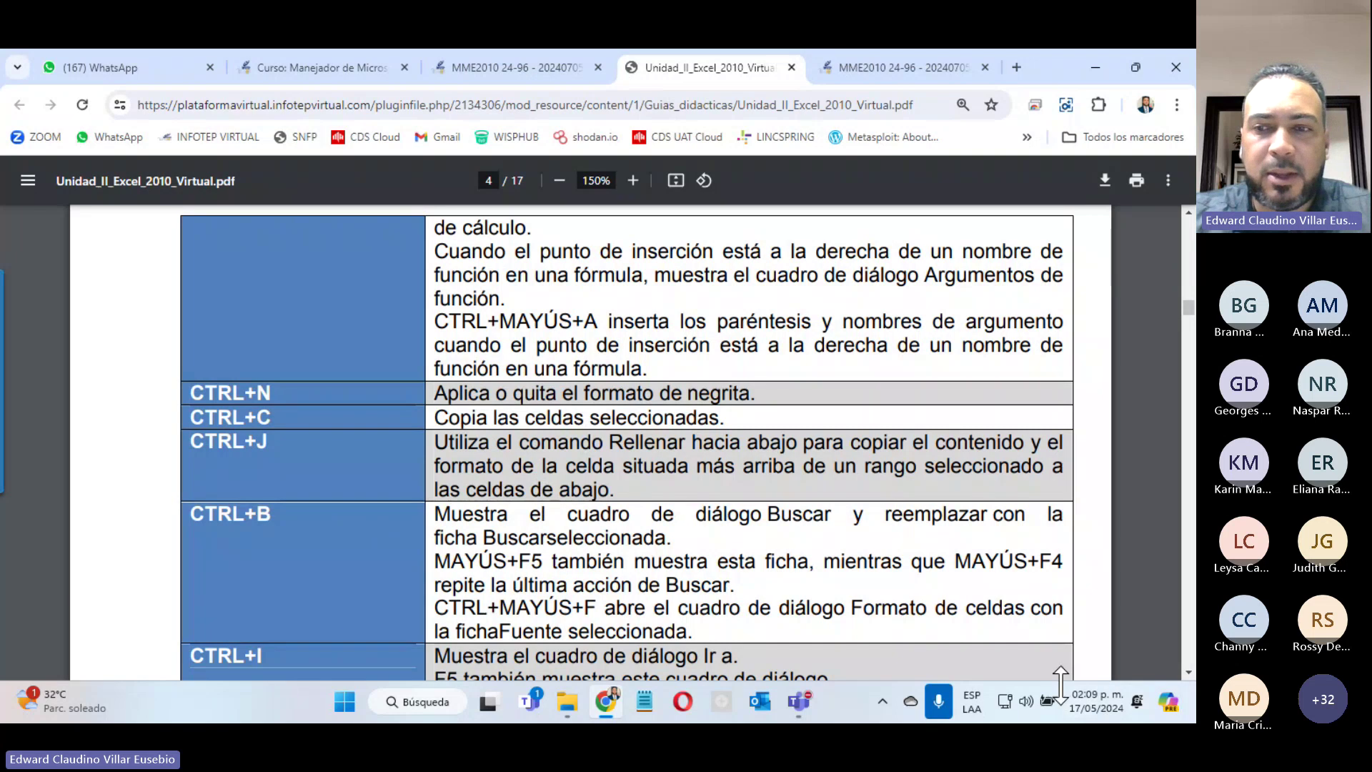
{"action": "left_click", "coordinate": [210, 68]}
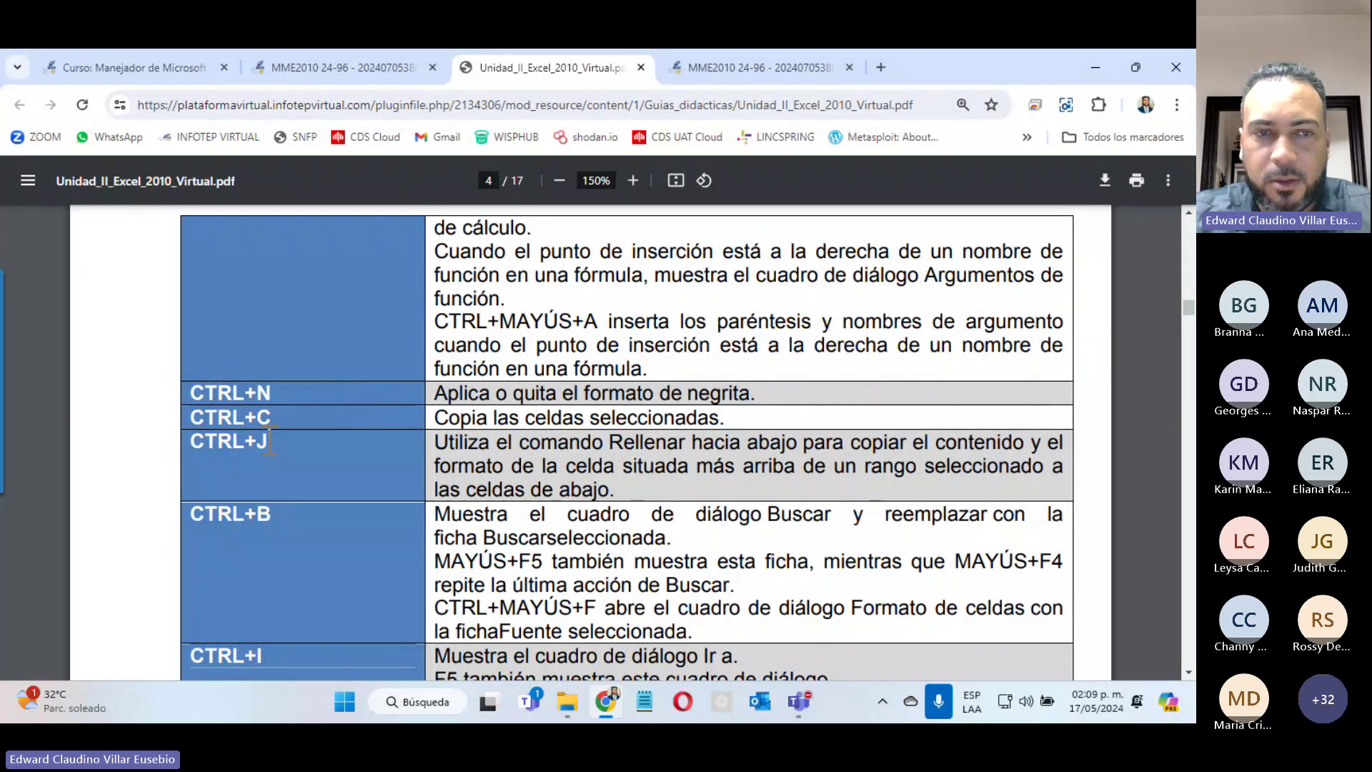
{"action": "scroll", "coordinate": [269, 440], "scroll_direction": "down", "scroll_amount": 1}
{"action": "scroll", "coordinate": [269, 439], "scroll_direction": "down", "scroll_amount": 8}
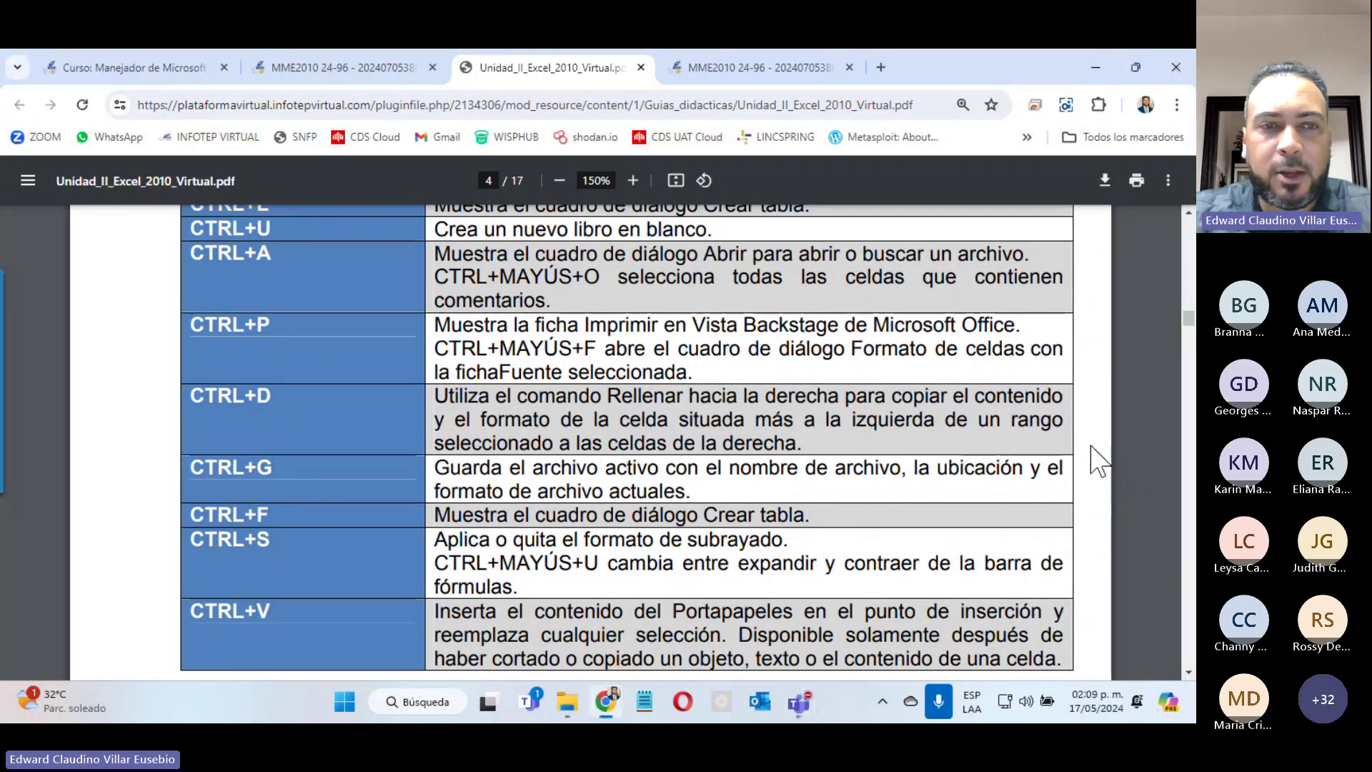
Step: Highlight the CTRL+G, CTRL+S, CTRL+U and CTRL+P shortcuts and their descriptions
{"action": "double_click", "coordinate": [219, 468]}
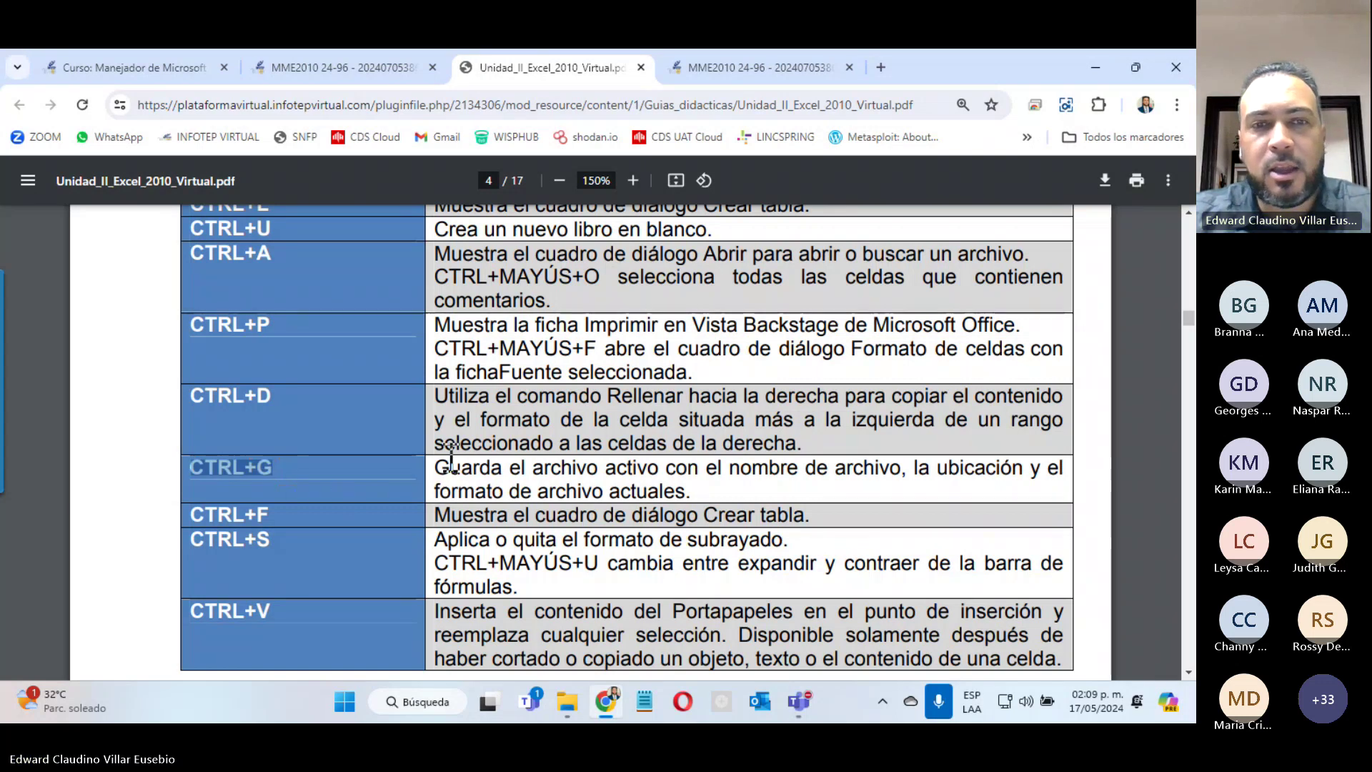
{"action": "left_click_drag", "start_coordinate": [435, 465], "coordinate": [704, 492]}
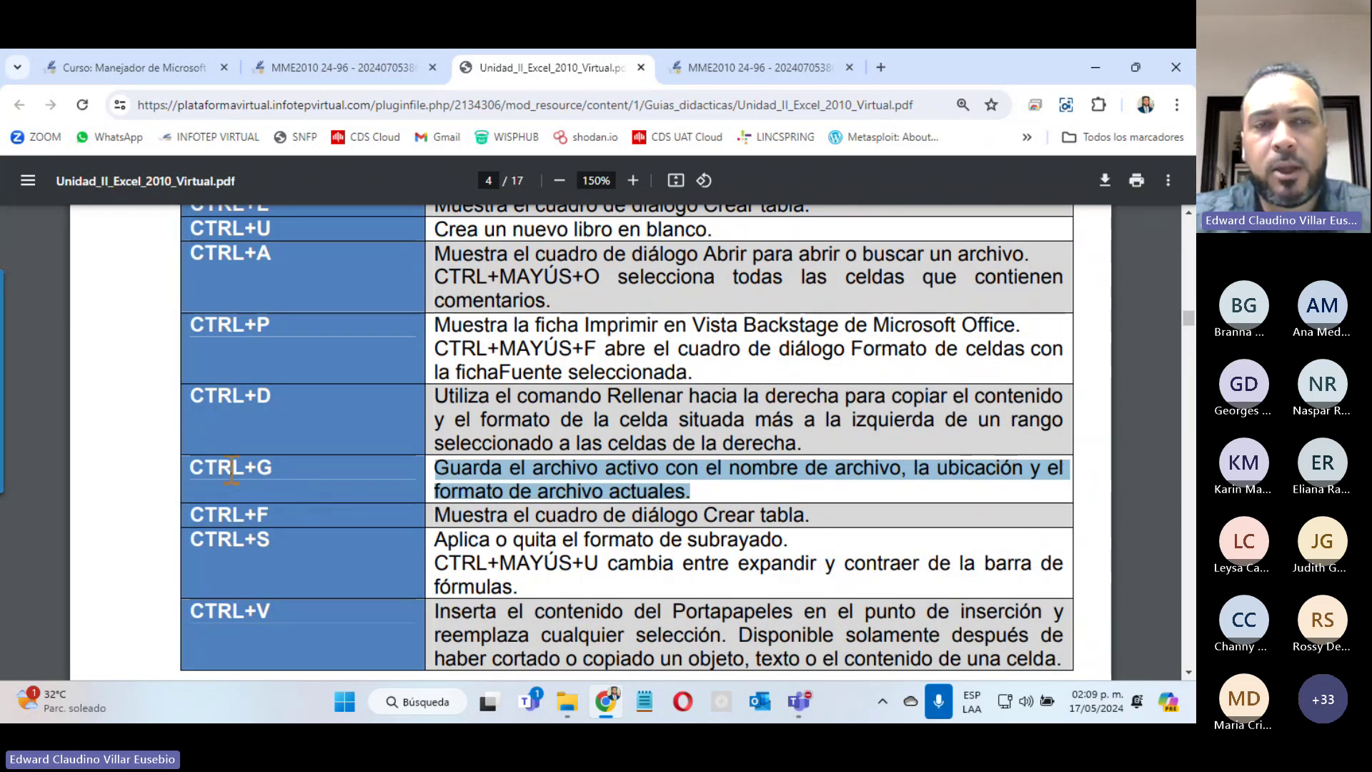
{"action": "left_click_drag", "start_coordinate": [434, 469], "coordinate": [899, 457]}
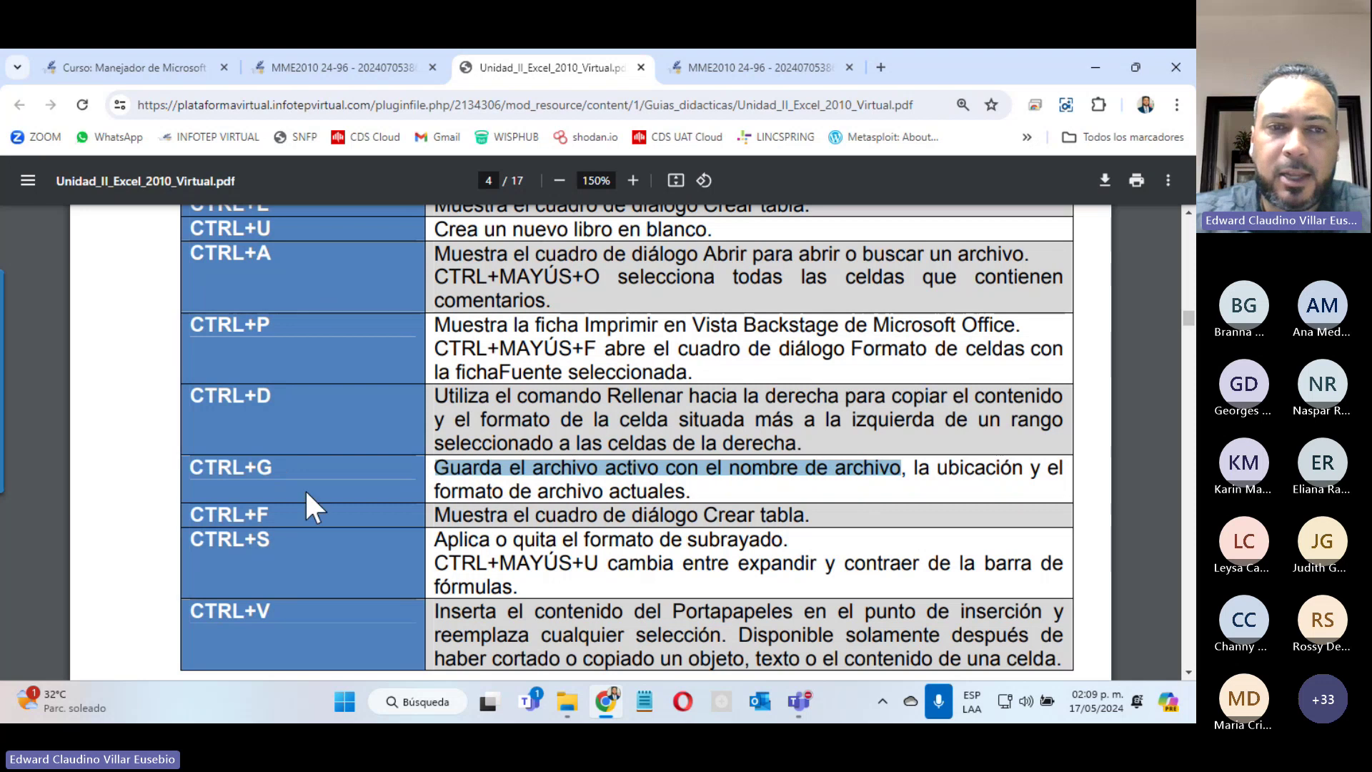
{"action": "left_click_drag", "start_coordinate": [190, 536], "coordinate": [266, 545]}
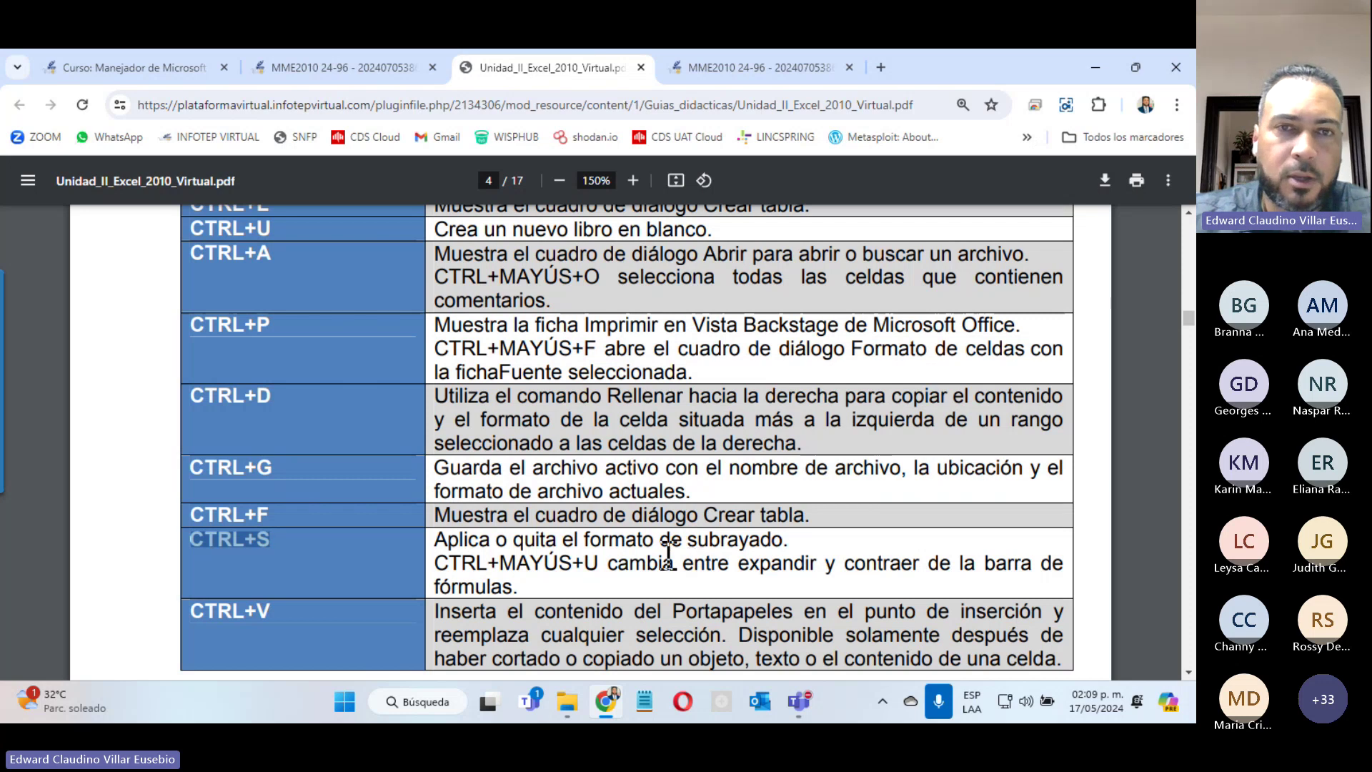
{"action": "left_click_drag", "start_coordinate": [194, 230], "coordinate": [636, 220]}
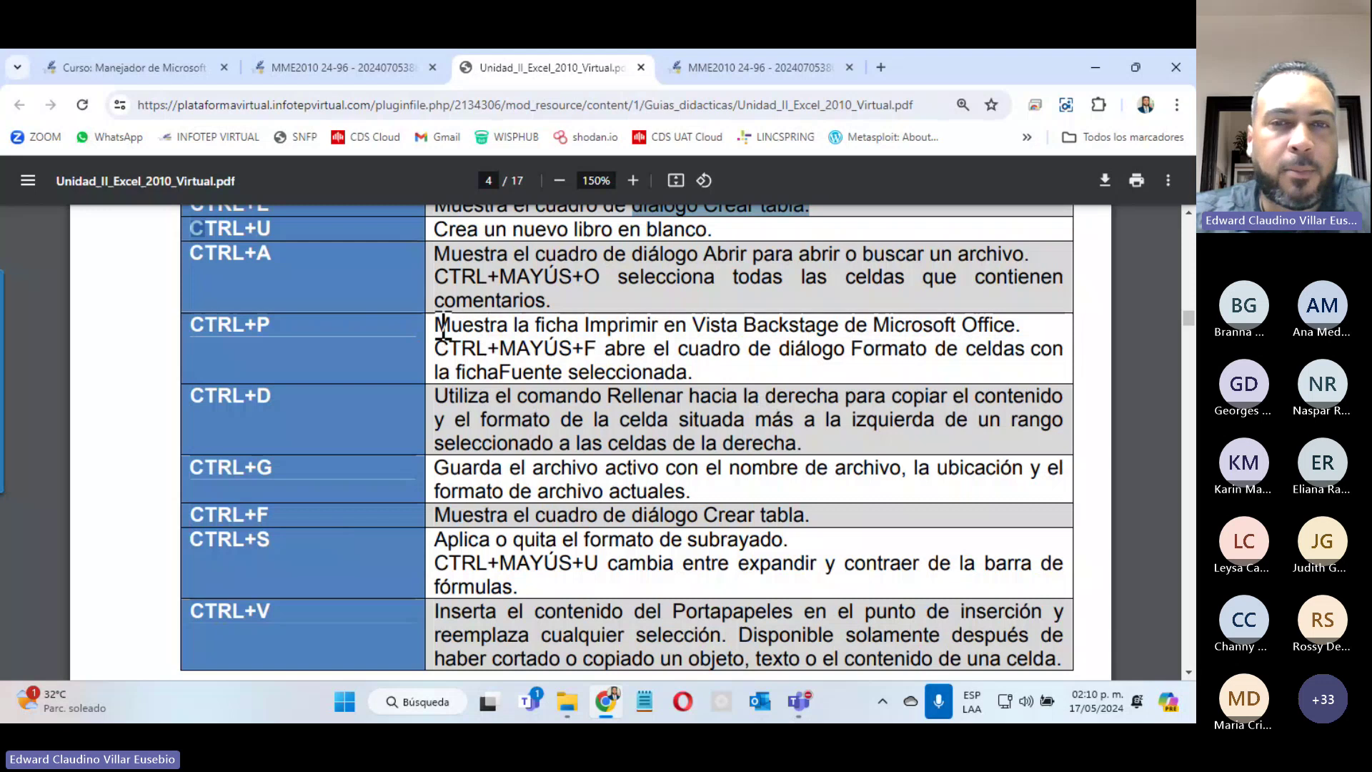
{"action": "left_click_drag", "start_coordinate": [435, 324], "coordinate": [648, 327]}
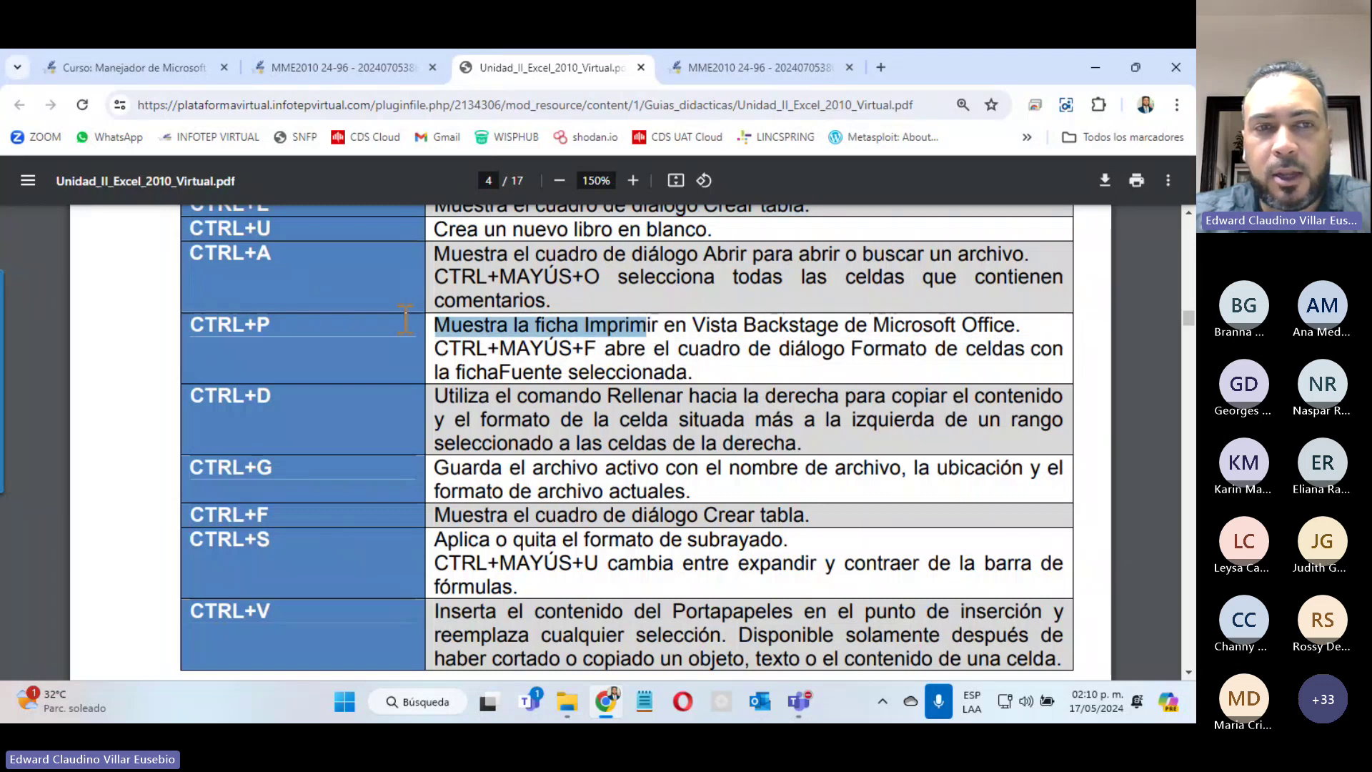
{"action": "left_click_drag", "start_coordinate": [191, 325], "coordinate": [245, 325]}
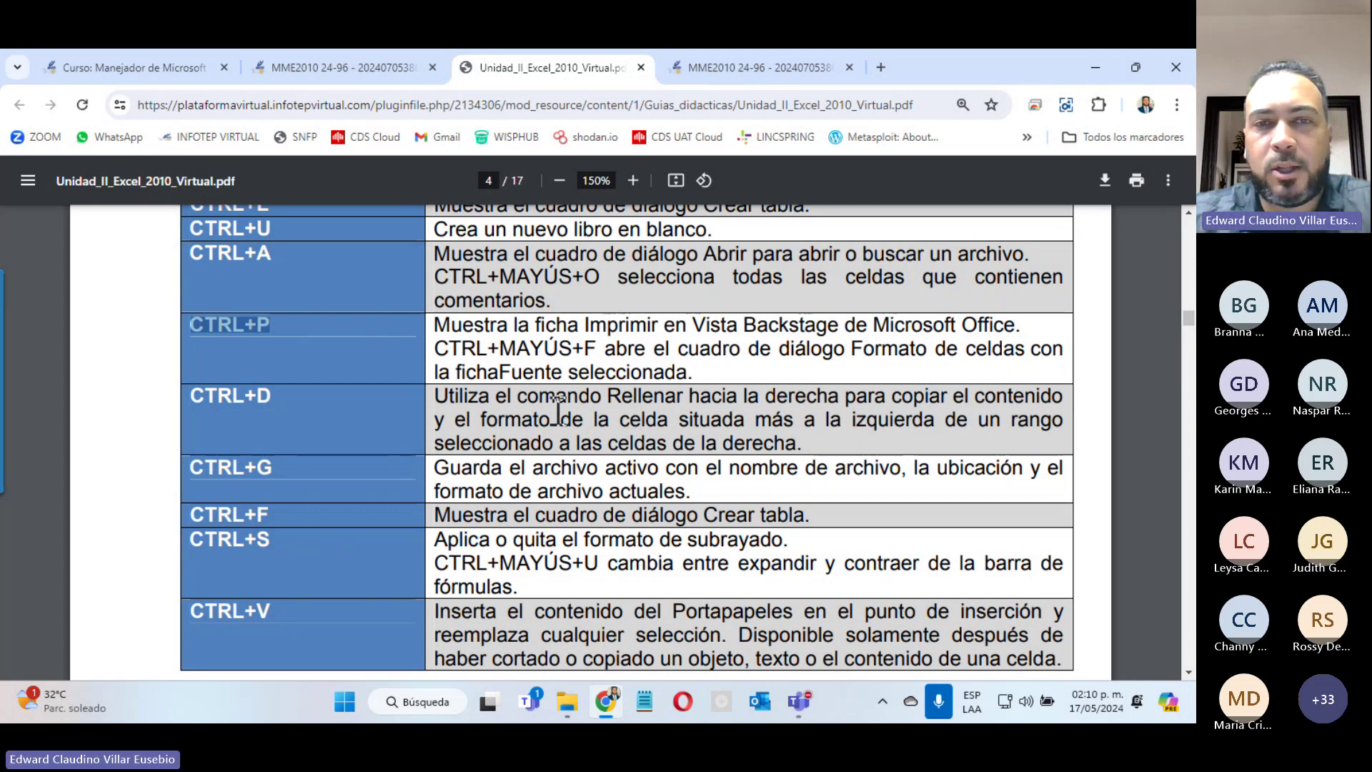
Step: Scroll the guide to page 5, section 2.2 Auto Rellenos y Auto Arrastres
{"action": "scroll", "coordinate": [515, 384], "scroll_direction": "down", "scroll_amount": 10}
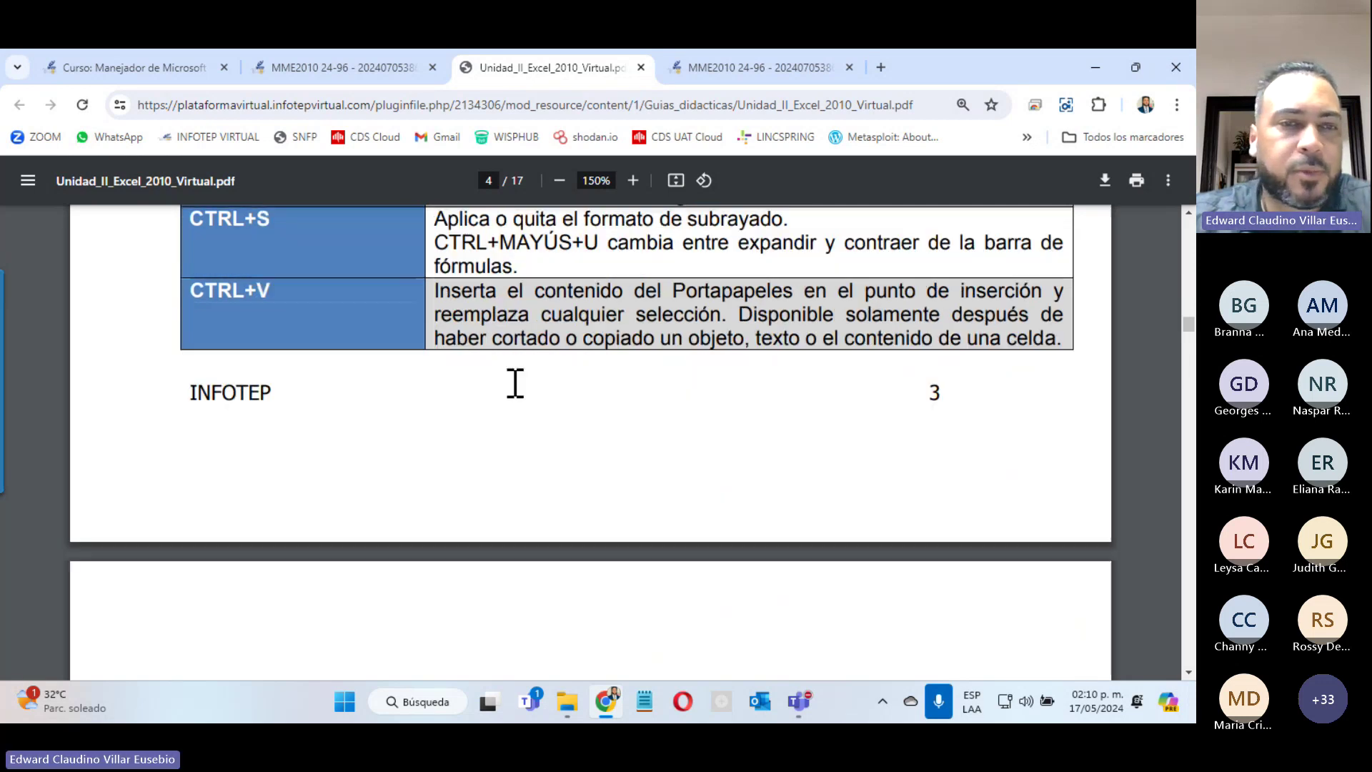
{"action": "scroll", "coordinate": [515, 384], "scroll_direction": "down", "scroll_amount": 12}
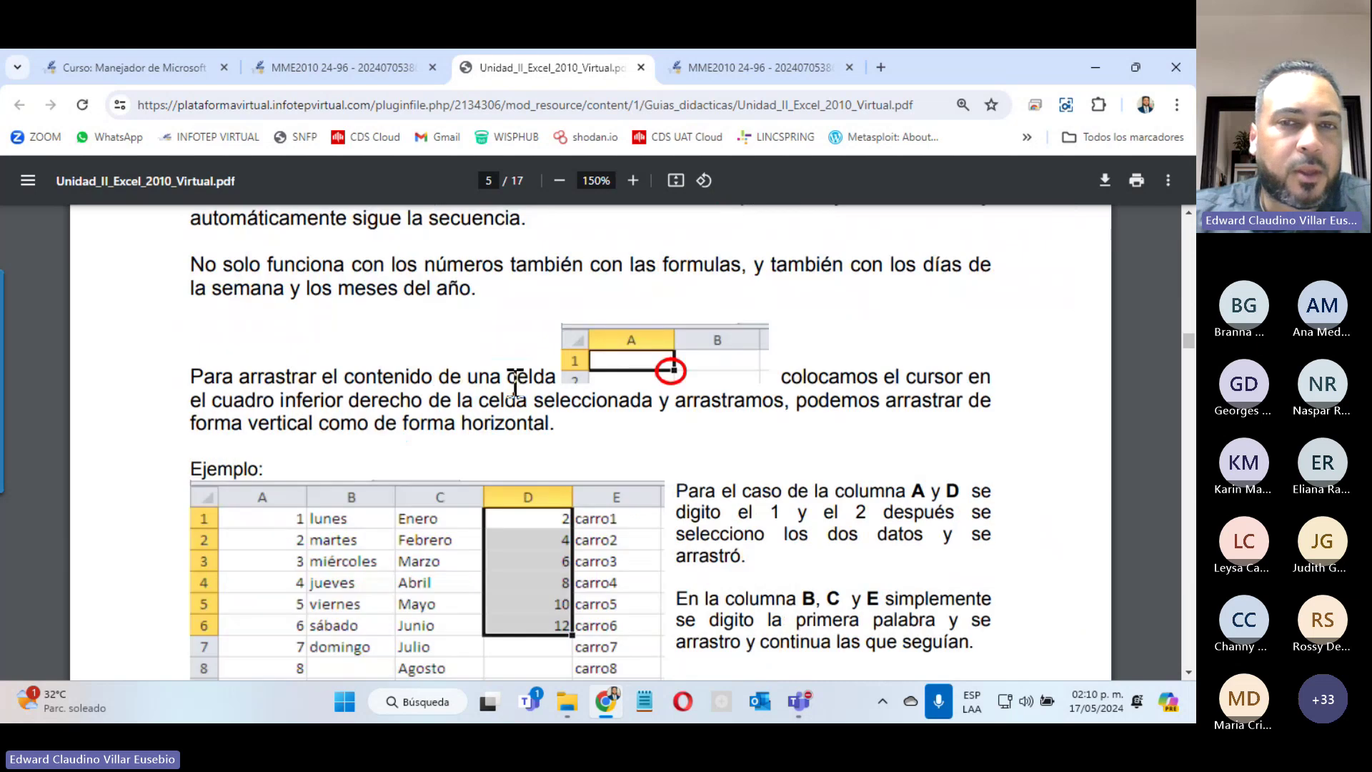
{"action": "scroll", "coordinate": [515, 384], "scroll_direction": "up", "scroll_amount": 8}
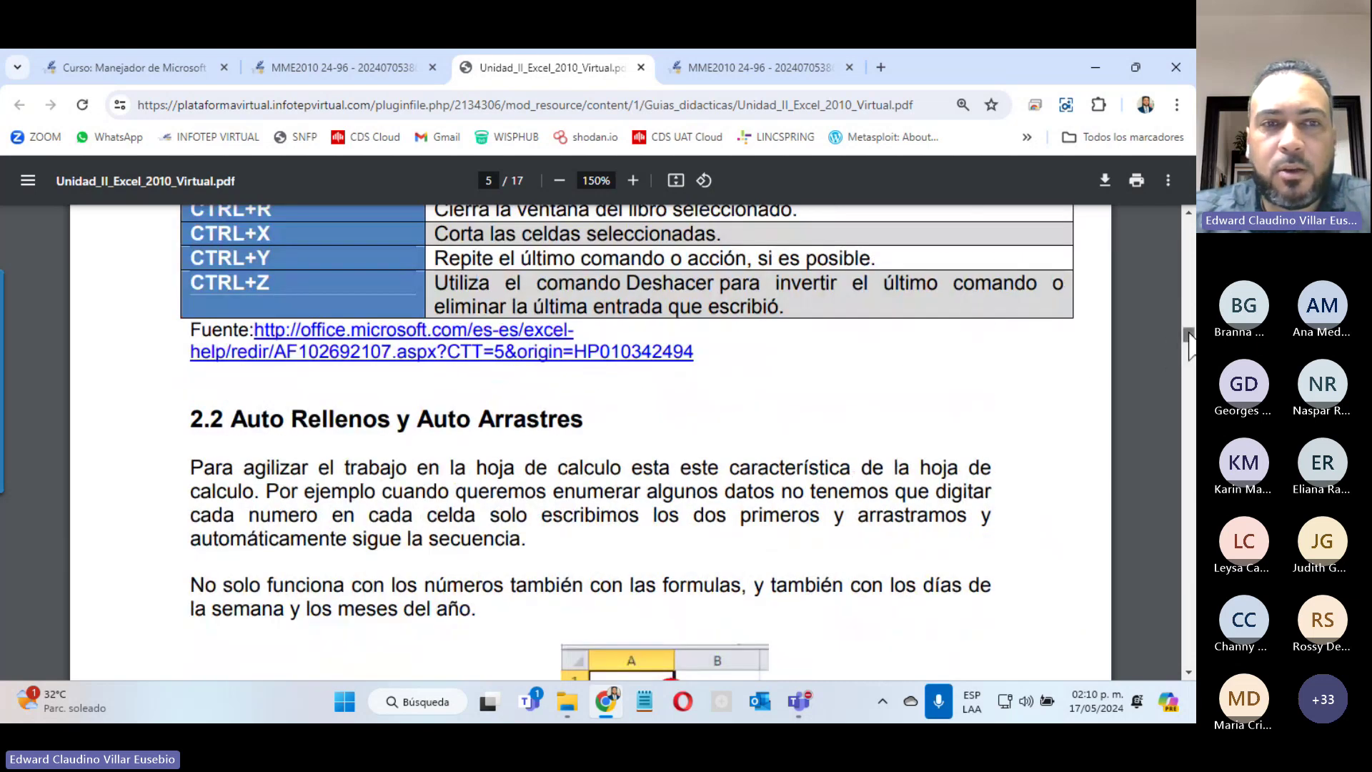
{"action": "scroll", "coordinate": [1190, 347], "scroll_direction": "down", "scroll_amount": 1}
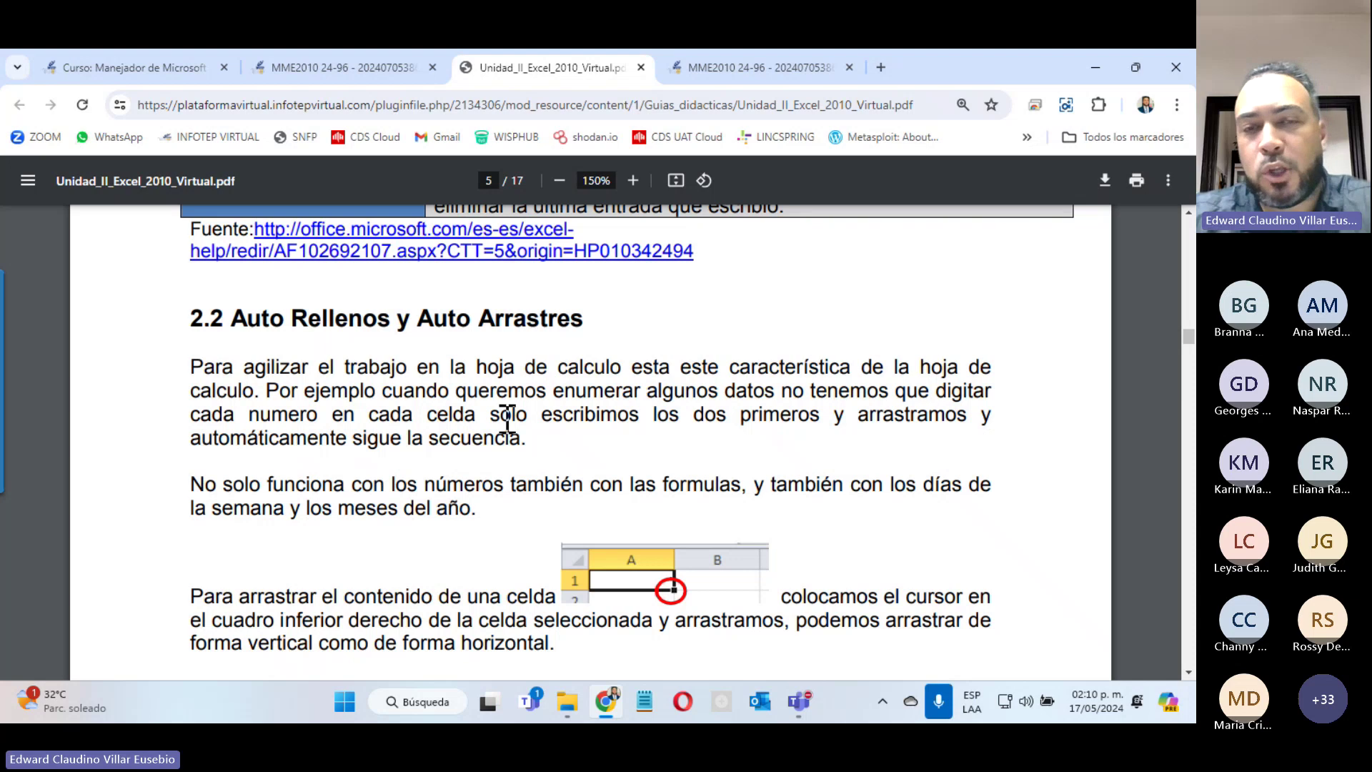
{"action": "left_click", "coordinate": [798, 702]}
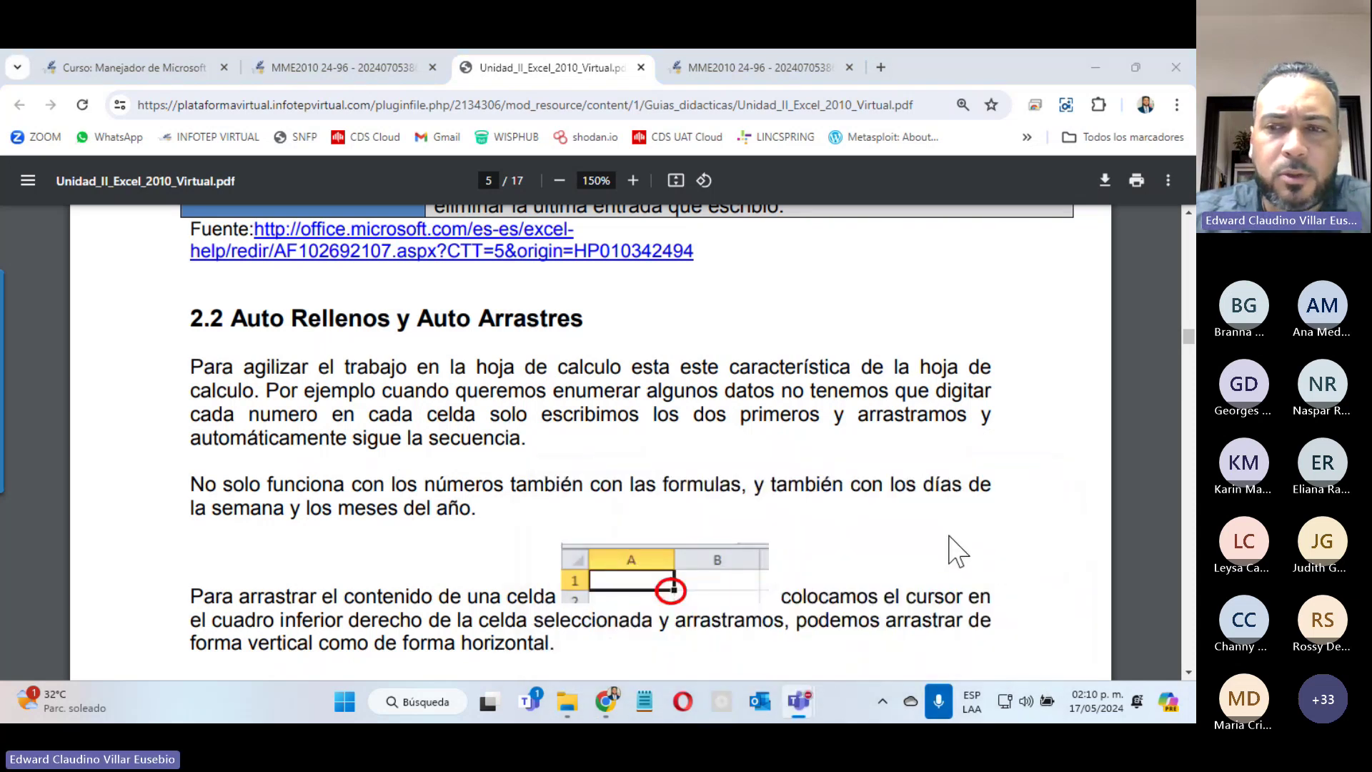
{"action": "left_click", "coordinate": [1150, 452]}
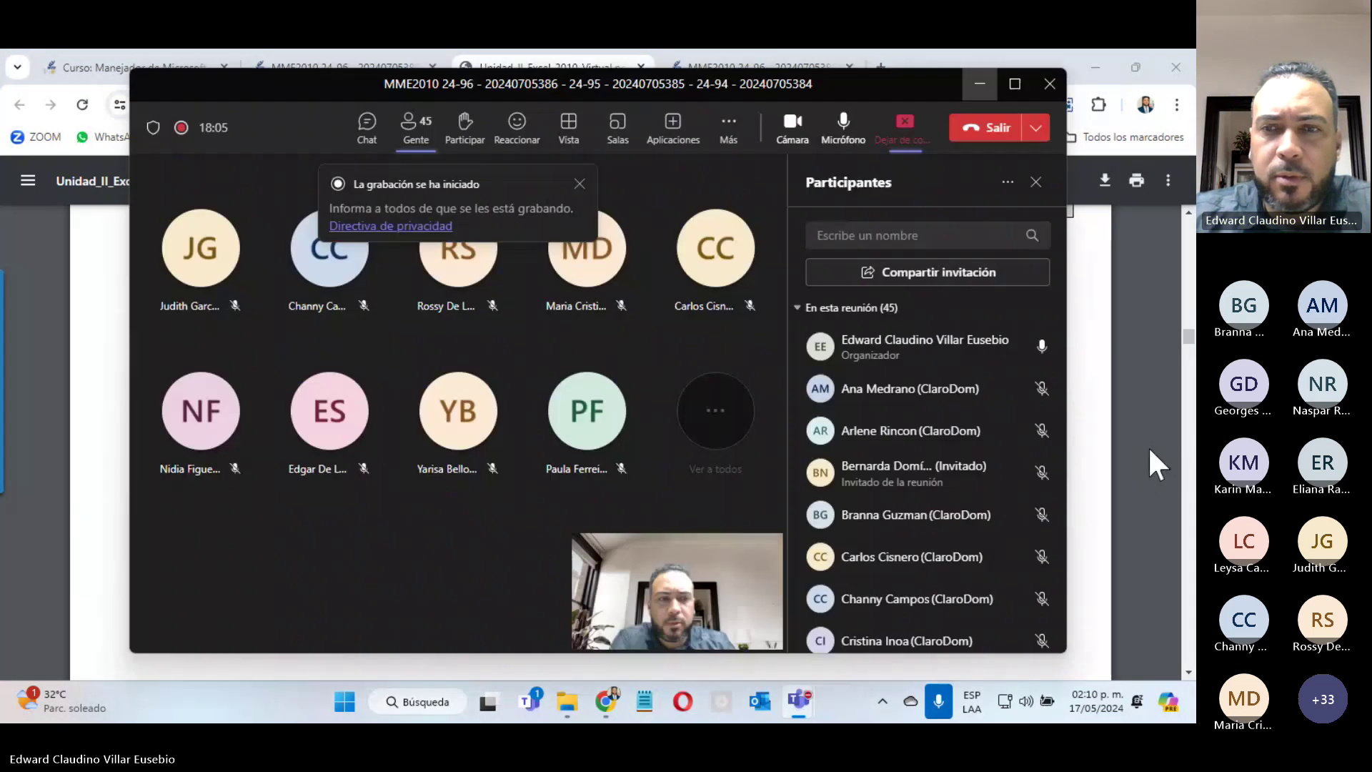
{"action": "left_click", "coordinate": [980, 86]}
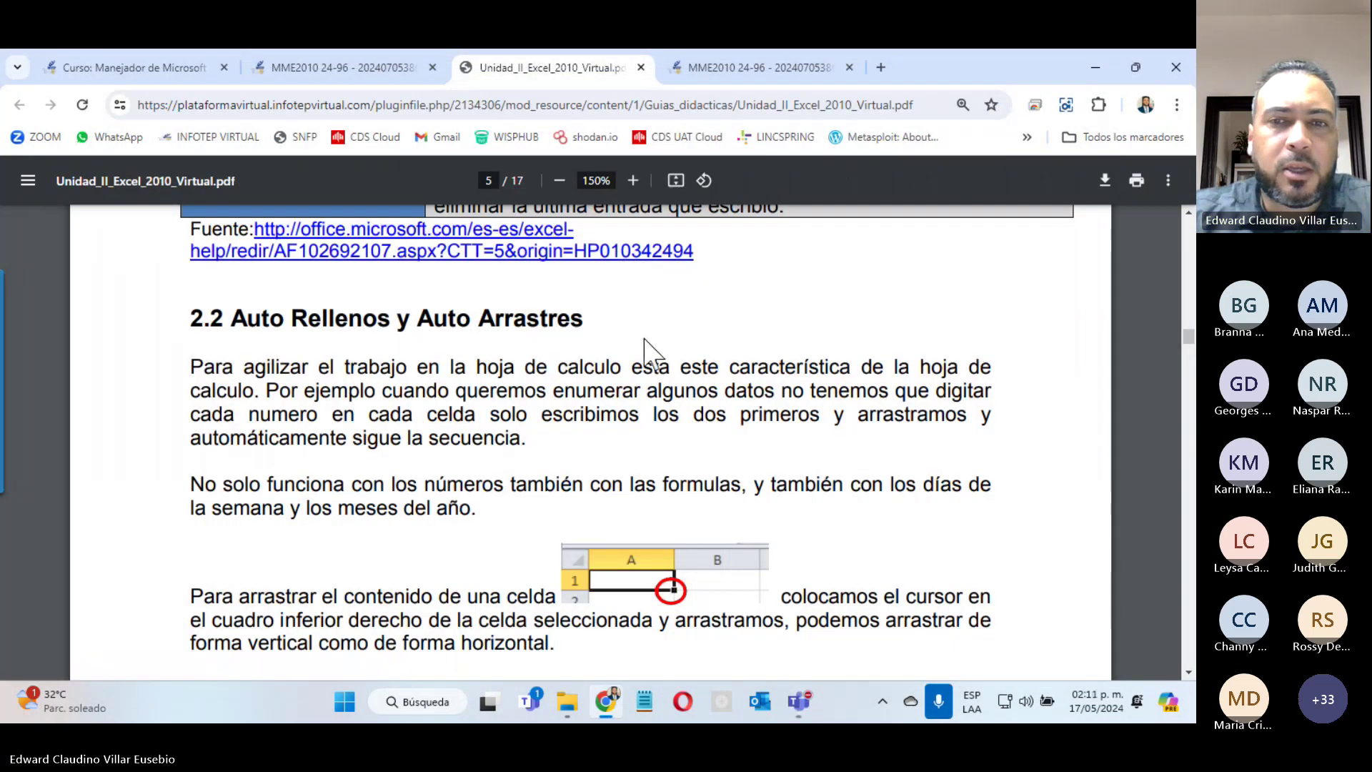
{"action": "left_click", "coordinate": [1161, 471]}
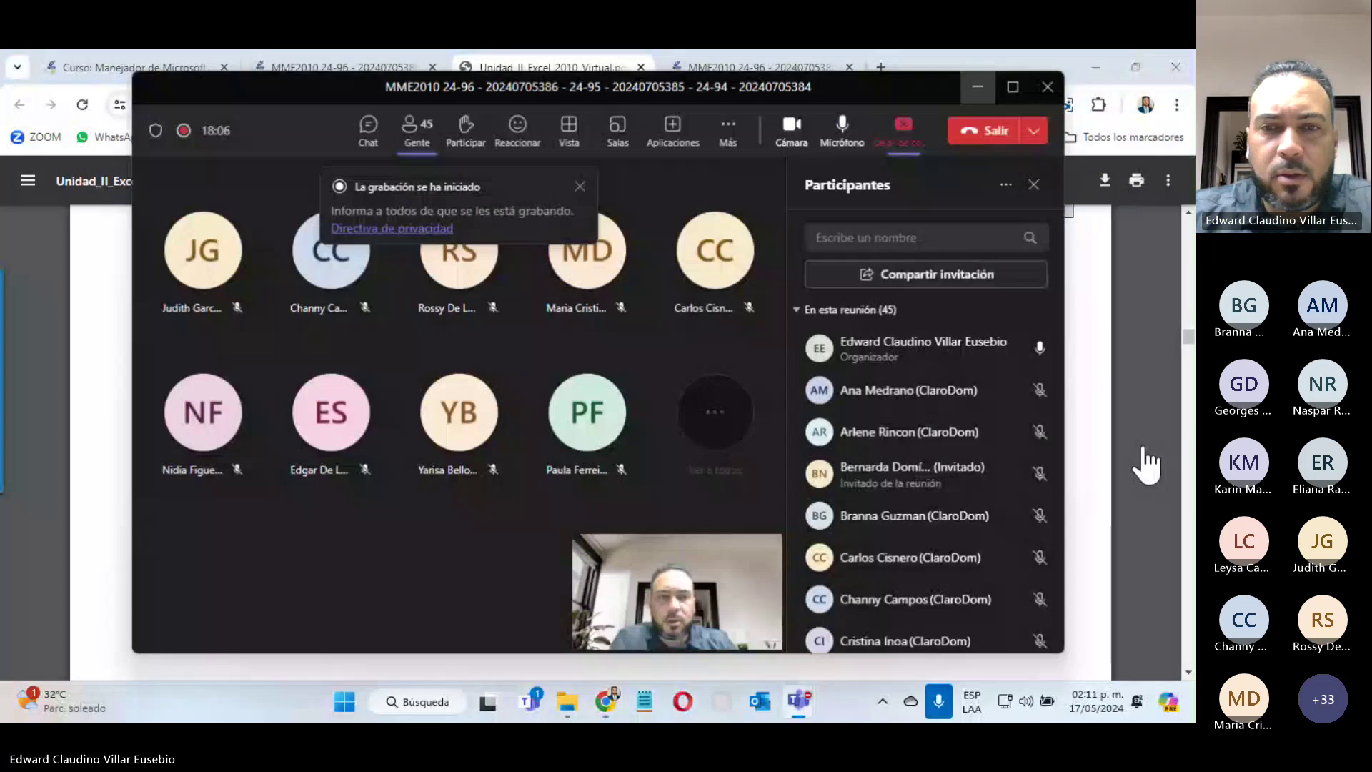
{"action": "left_click", "coordinate": [984, 83]}
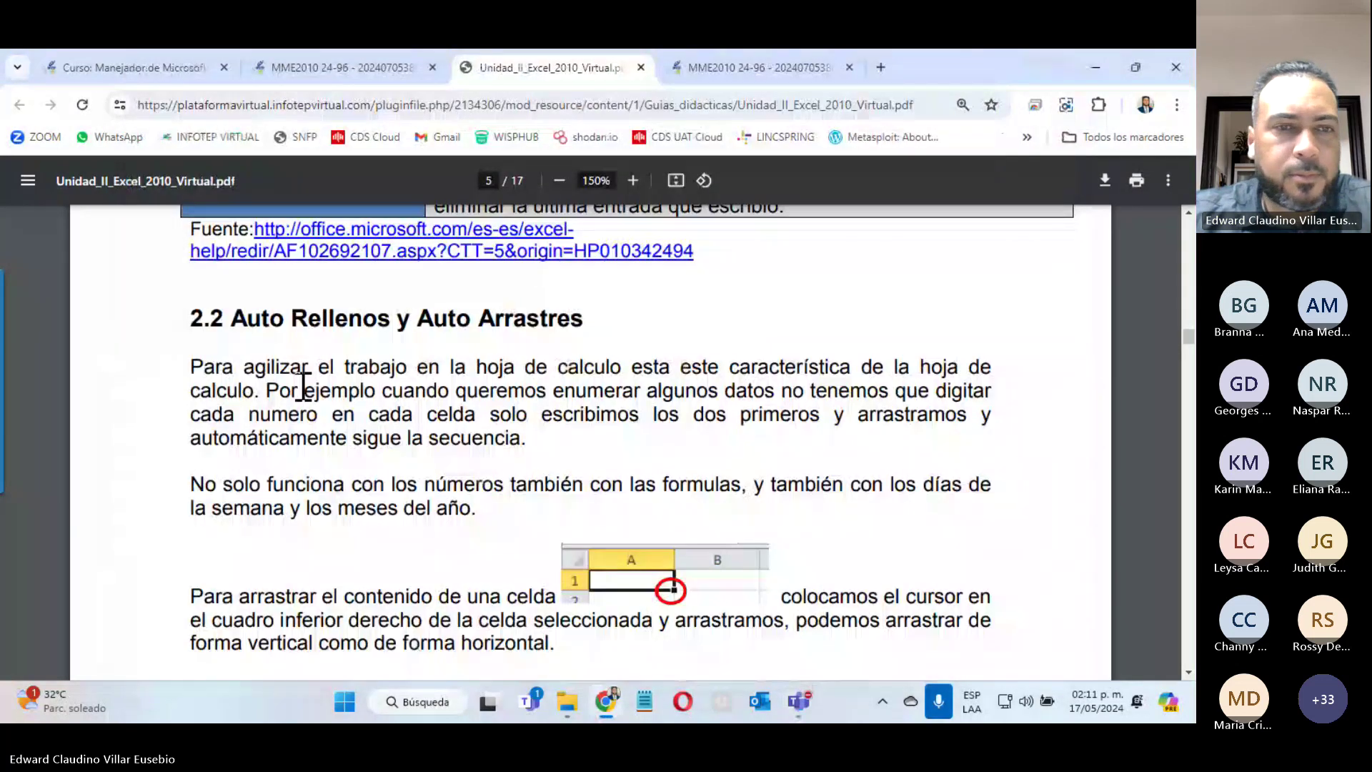
Step: Scroll to 2.2.1 Listas personalizadas and highlight its intro and 'modificar listas personalizadas'
{"action": "scroll", "coordinate": [599, 447], "scroll_direction": "down", "scroll_amount": 4}
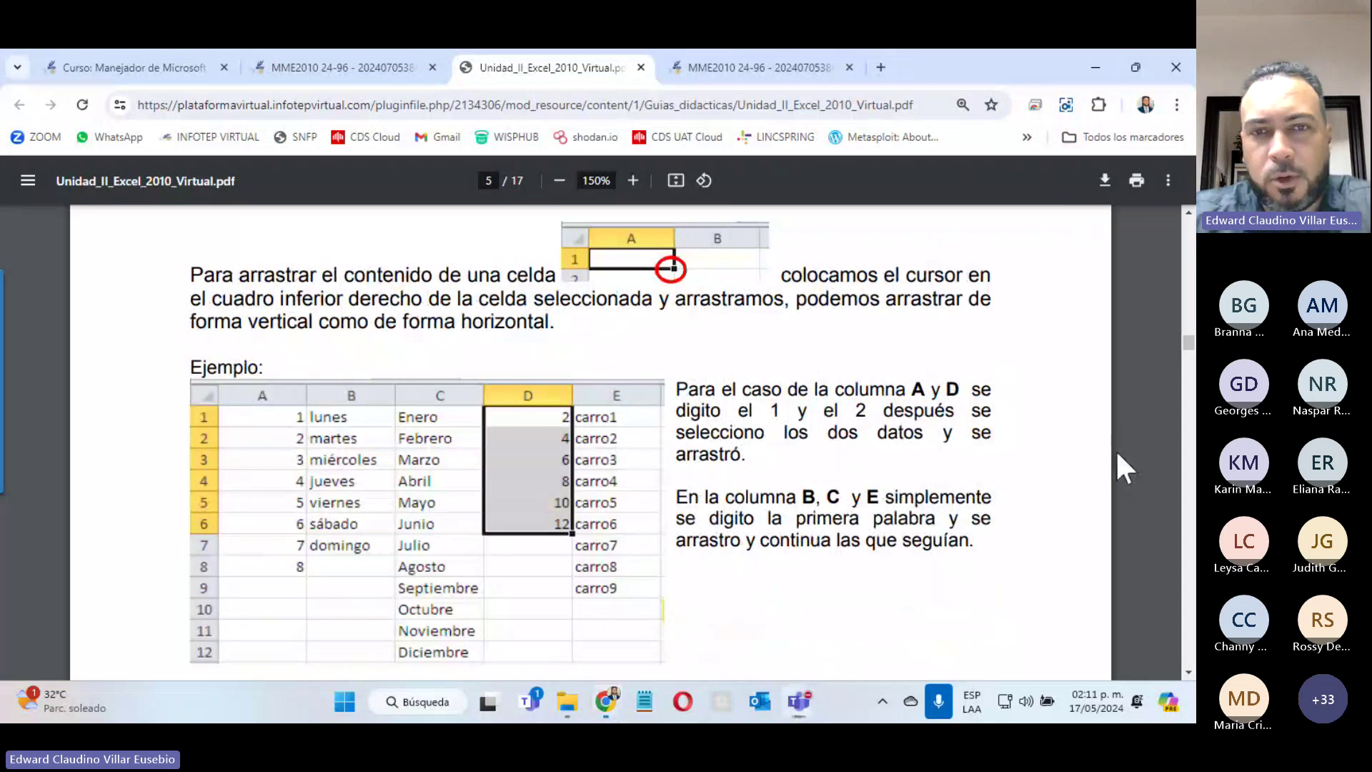
{"action": "scroll", "coordinate": [504, 500], "scroll_direction": "down", "scroll_amount": 4}
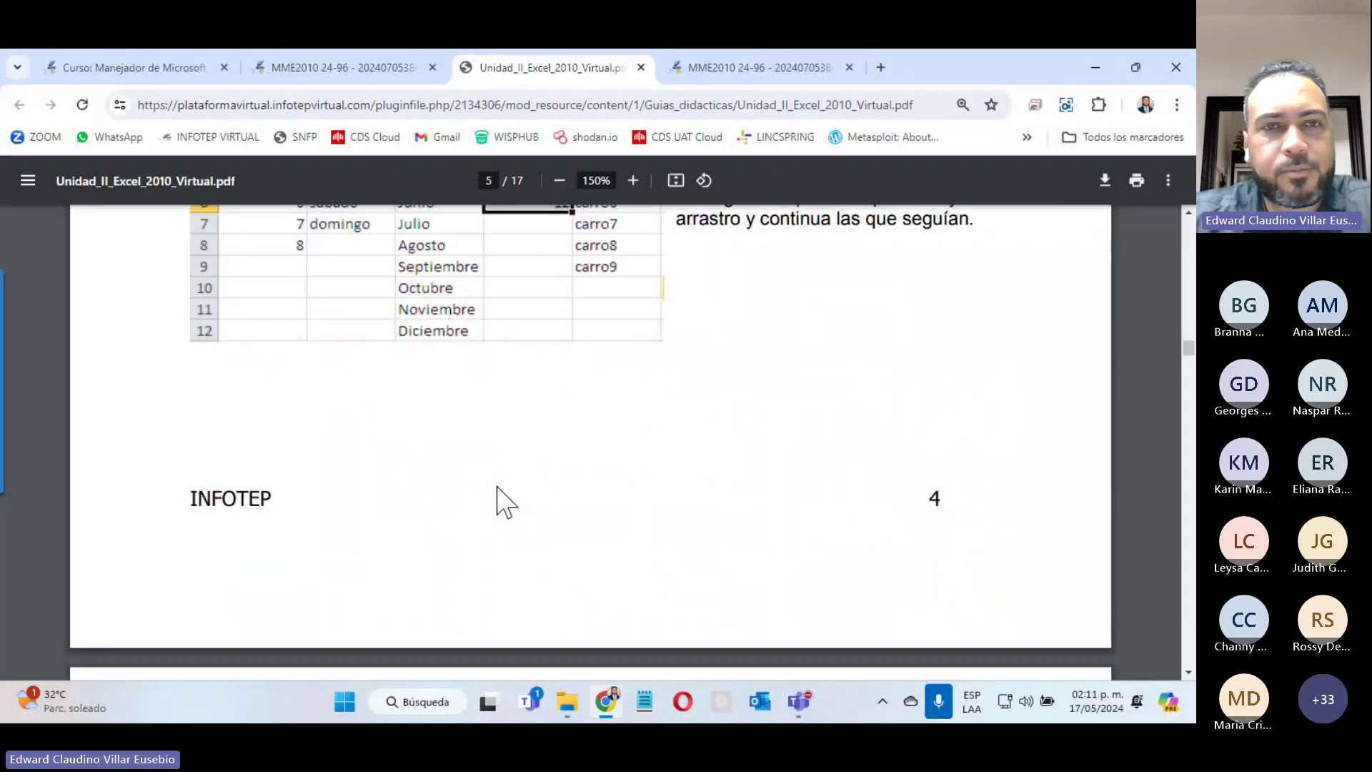
{"action": "scroll", "coordinate": [499, 499], "scroll_direction": "down", "scroll_amount": 5}
{"action": "scroll", "coordinate": [502, 493], "scroll_direction": "down", "scroll_amount": 5}
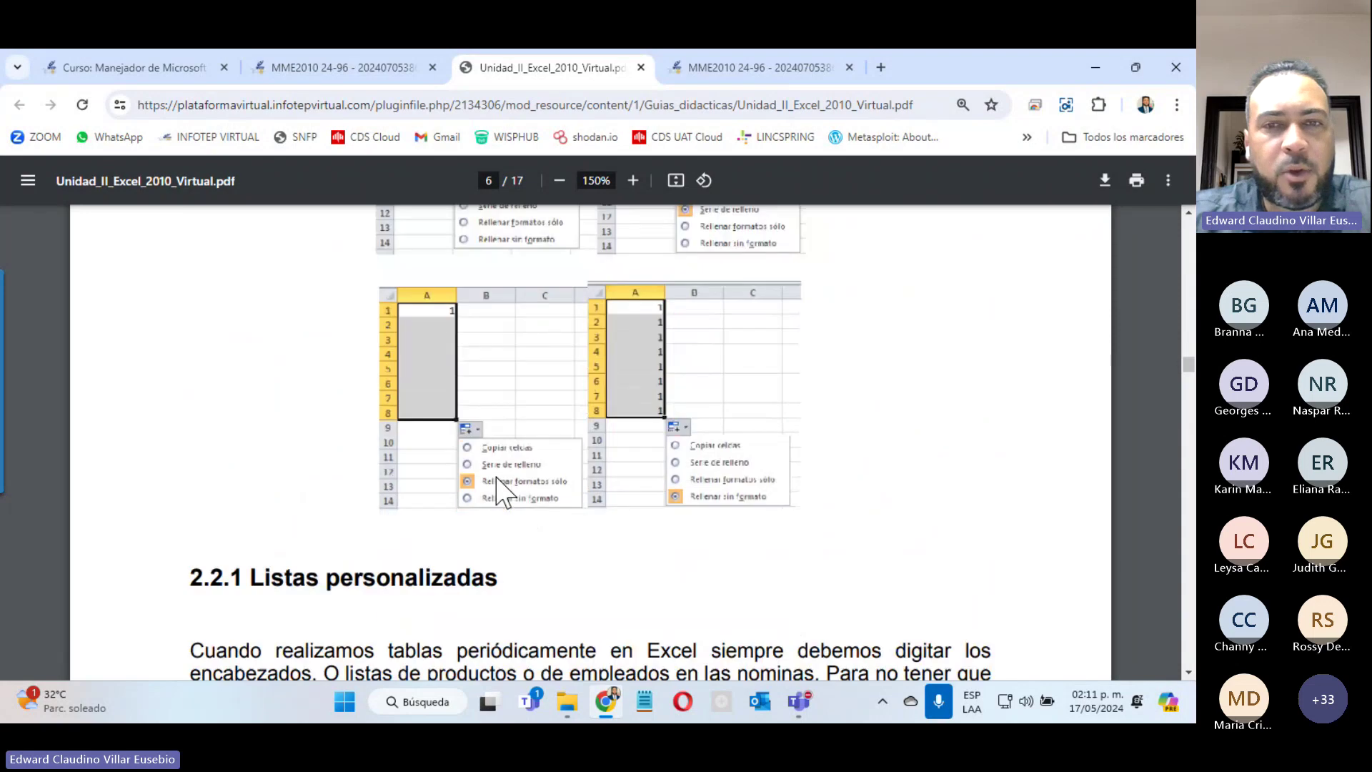
{"action": "scroll", "coordinate": [500, 491], "scroll_direction": "down", "scroll_amount": 5}
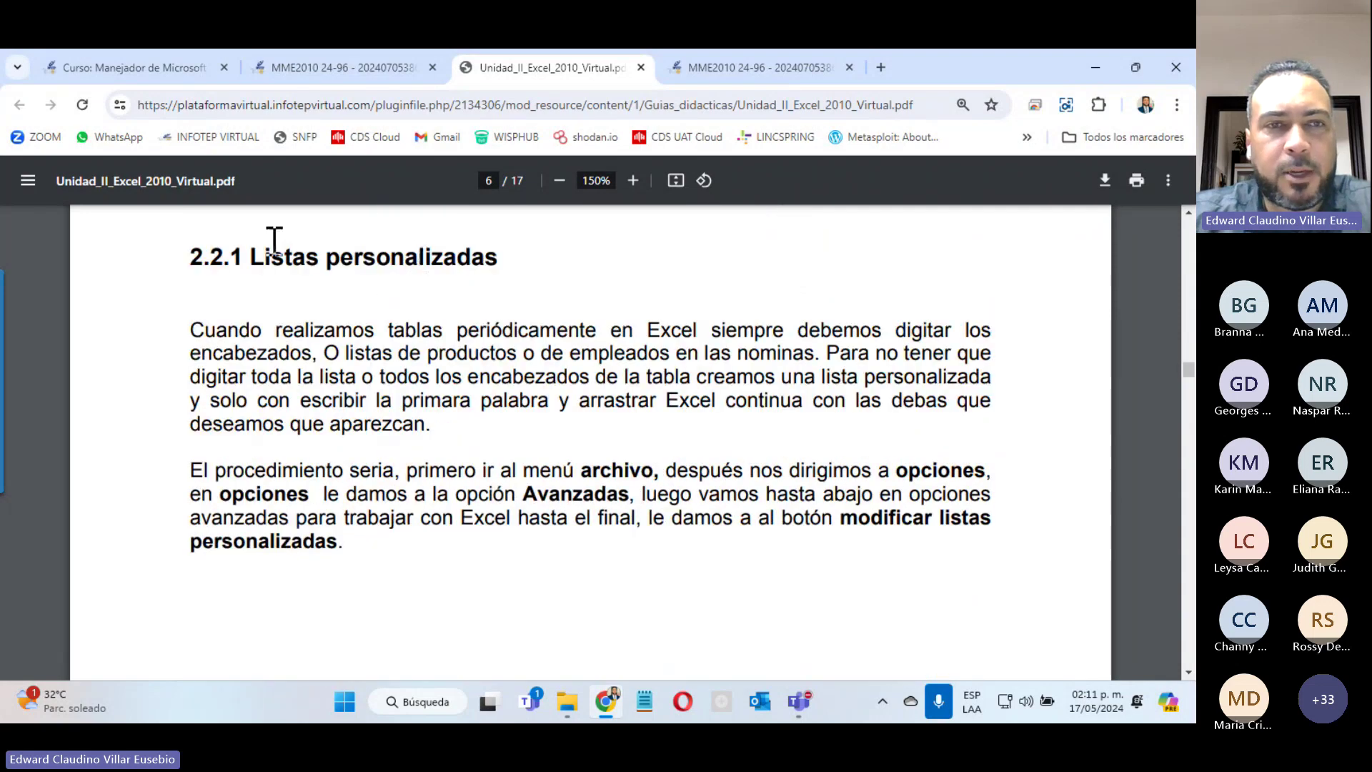
{"action": "left_click_drag", "start_coordinate": [251, 250], "coordinate": [665, 470]}
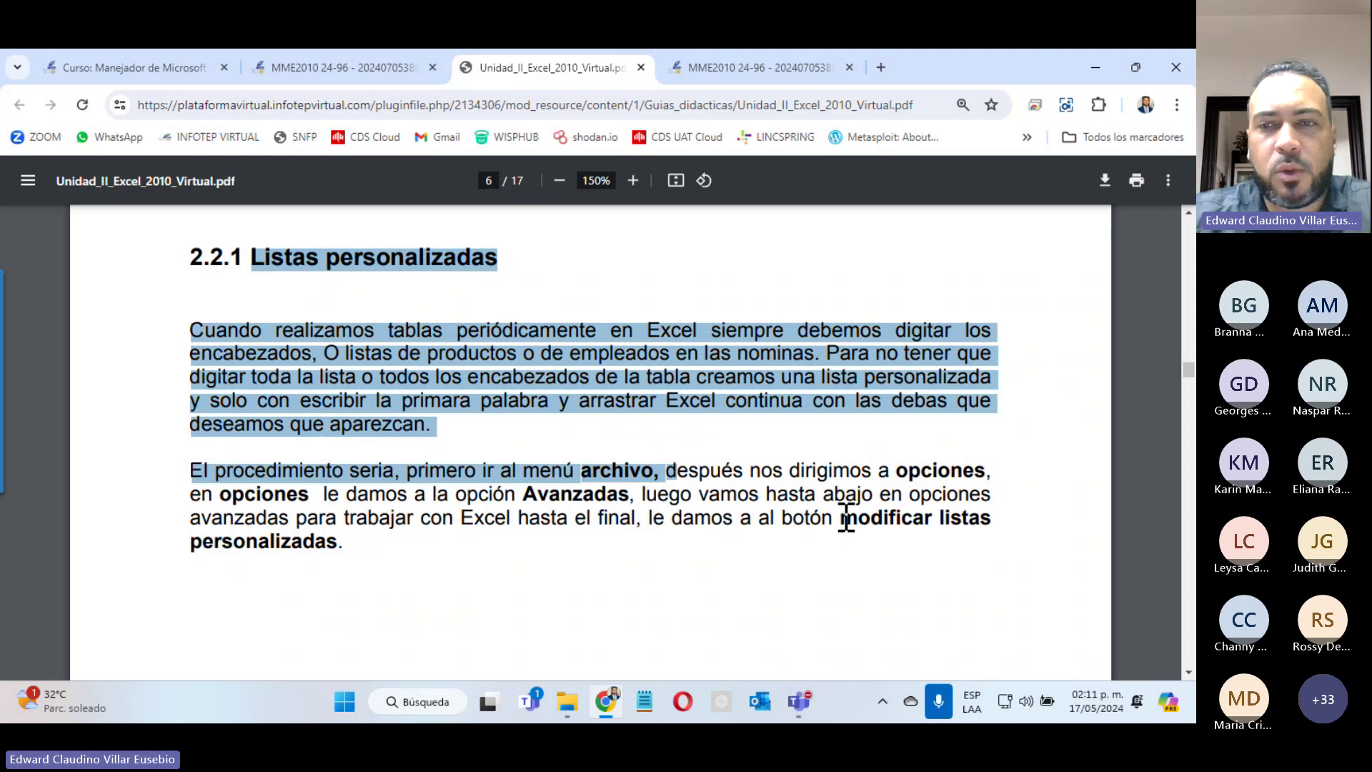
{"action": "left_click_drag", "start_coordinate": [846, 517], "coordinate": [337, 541]}
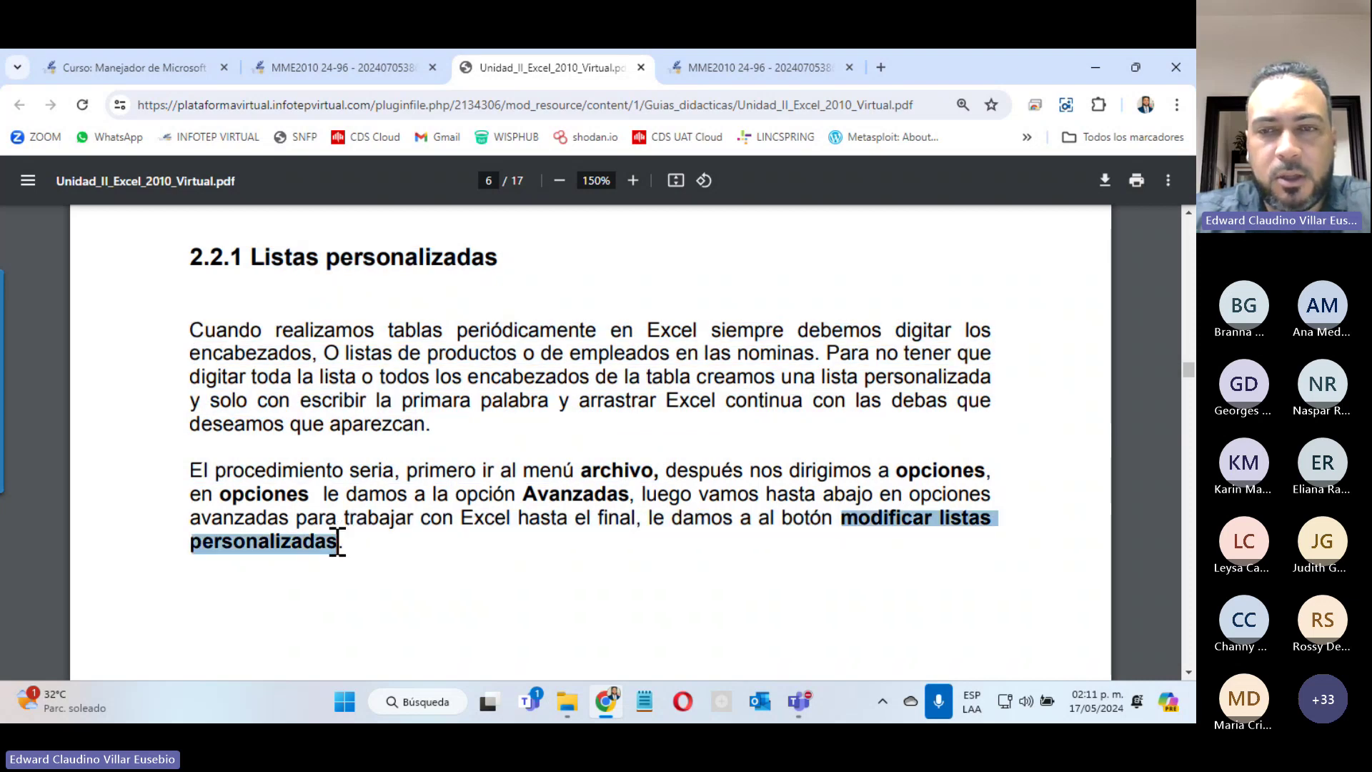
Step: Scroll through pages 7–8 to the Padre, Madre, Hijo, Hija custom list dialog illustrations
{"action": "scroll", "coordinate": [628, 500], "scroll_direction": "down", "scroll_amount": 5}
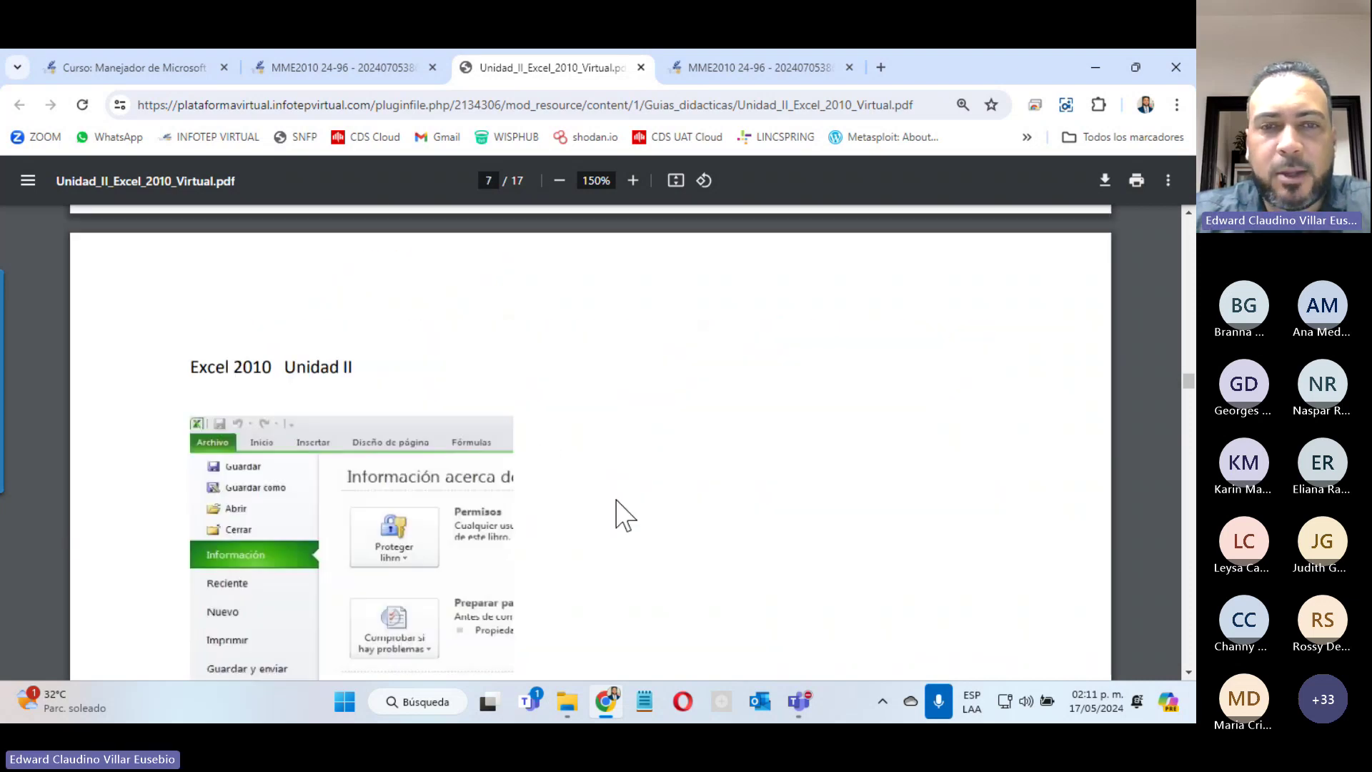
{"action": "scroll", "coordinate": [621, 513], "scroll_direction": "down", "scroll_amount": 4}
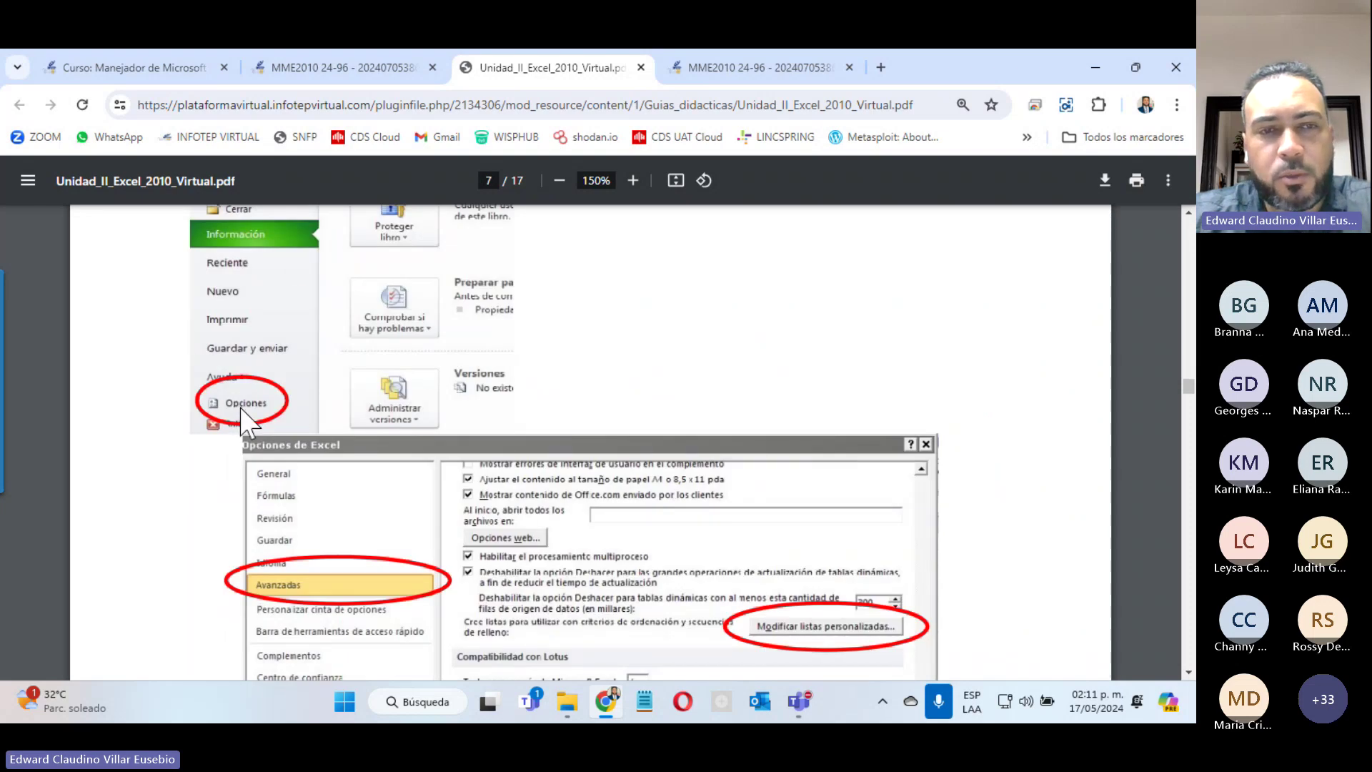
{"action": "scroll", "coordinate": [373, 415], "scroll_direction": "down", "scroll_amount": 6}
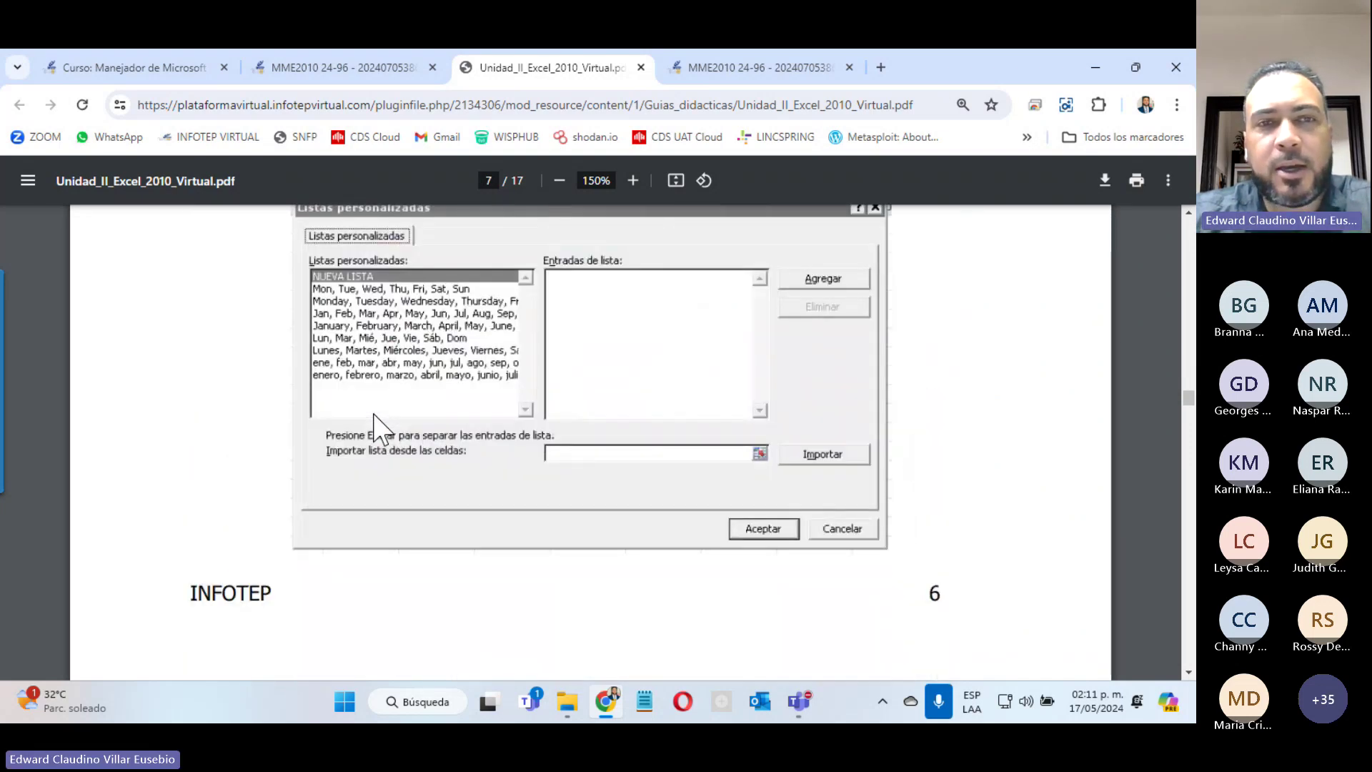
{"action": "scroll", "coordinate": [374, 414], "scroll_direction": "up", "scroll_amount": 4}
{"action": "scroll", "coordinate": [374, 414], "scroll_direction": "down", "scroll_amount": 4}
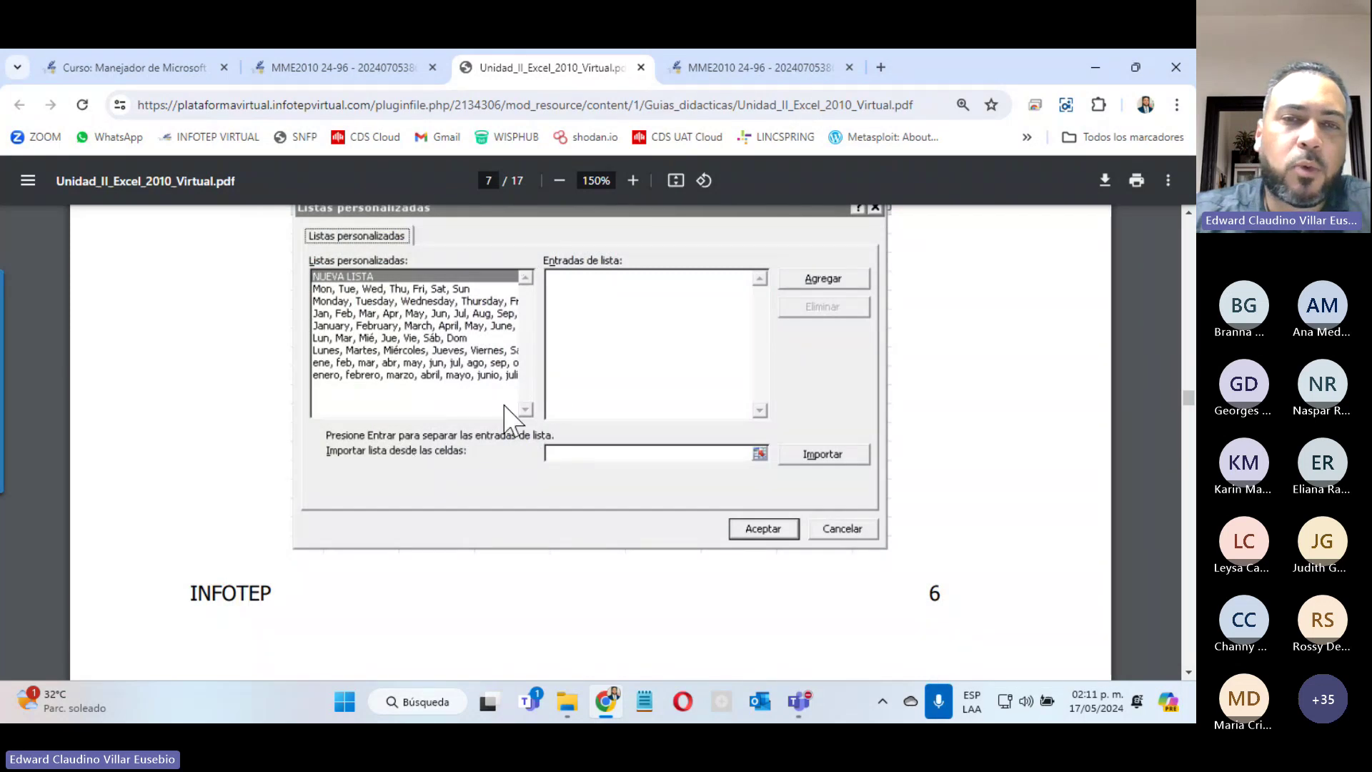
{"action": "scroll", "coordinate": [504, 415], "scroll_direction": "down", "scroll_amount": 6}
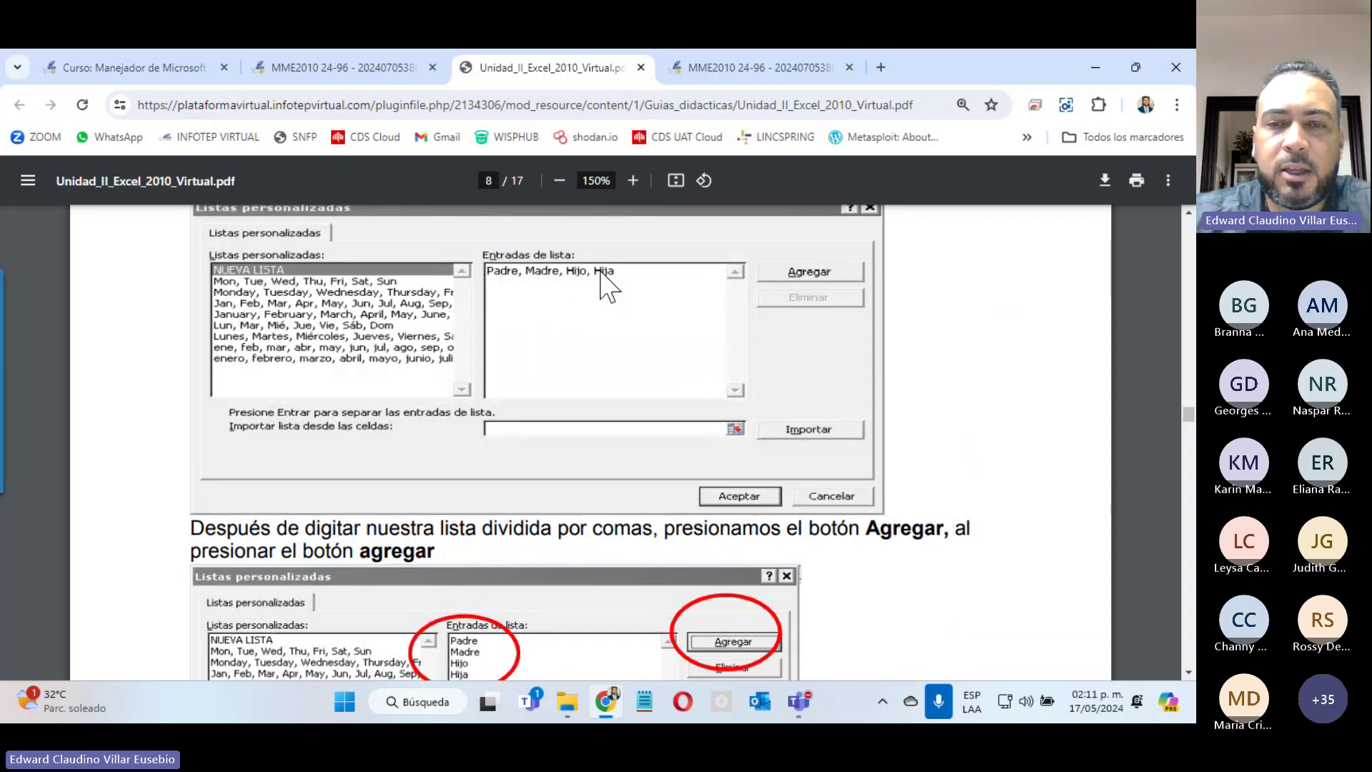
{"action": "scroll", "coordinate": [608, 328], "scroll_direction": "down", "scroll_amount": 2}
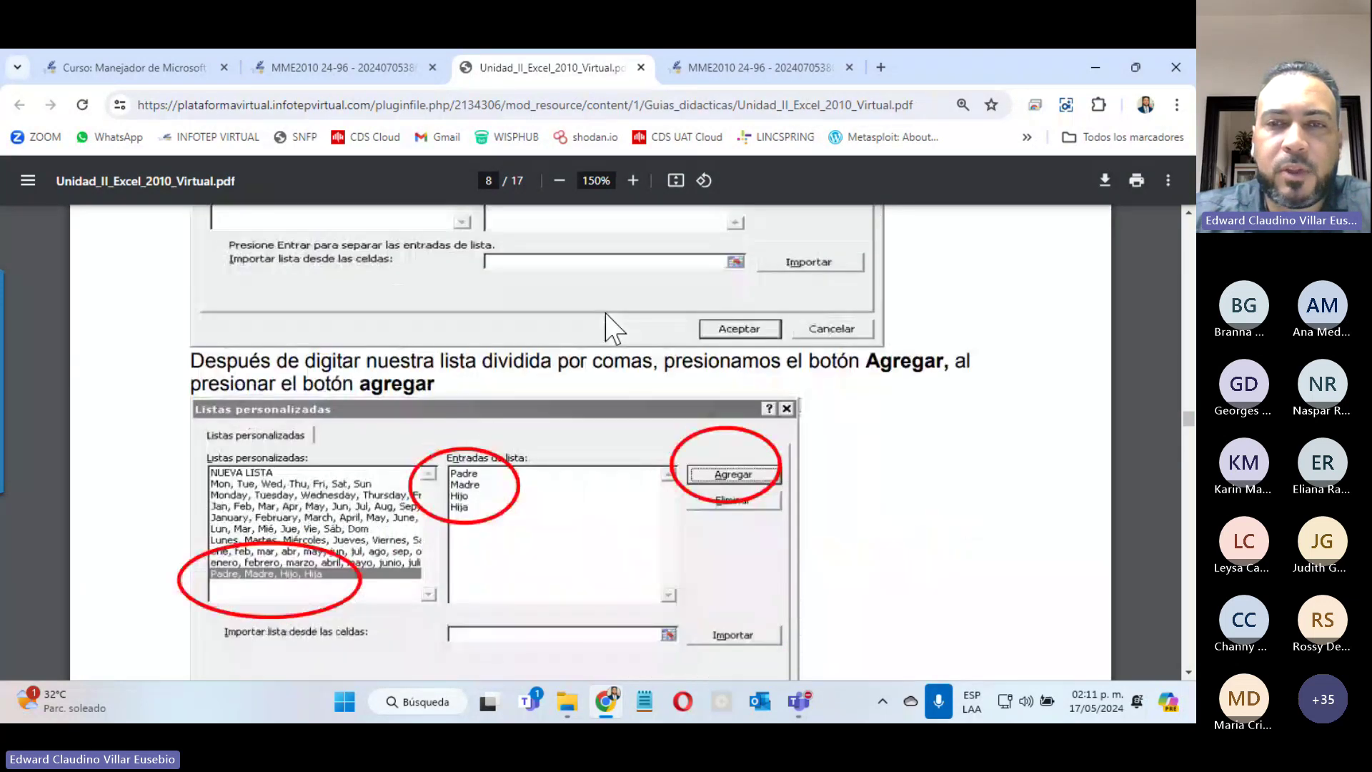
{"action": "scroll", "coordinate": [609, 328], "scroll_direction": "up", "scroll_amount": 2}
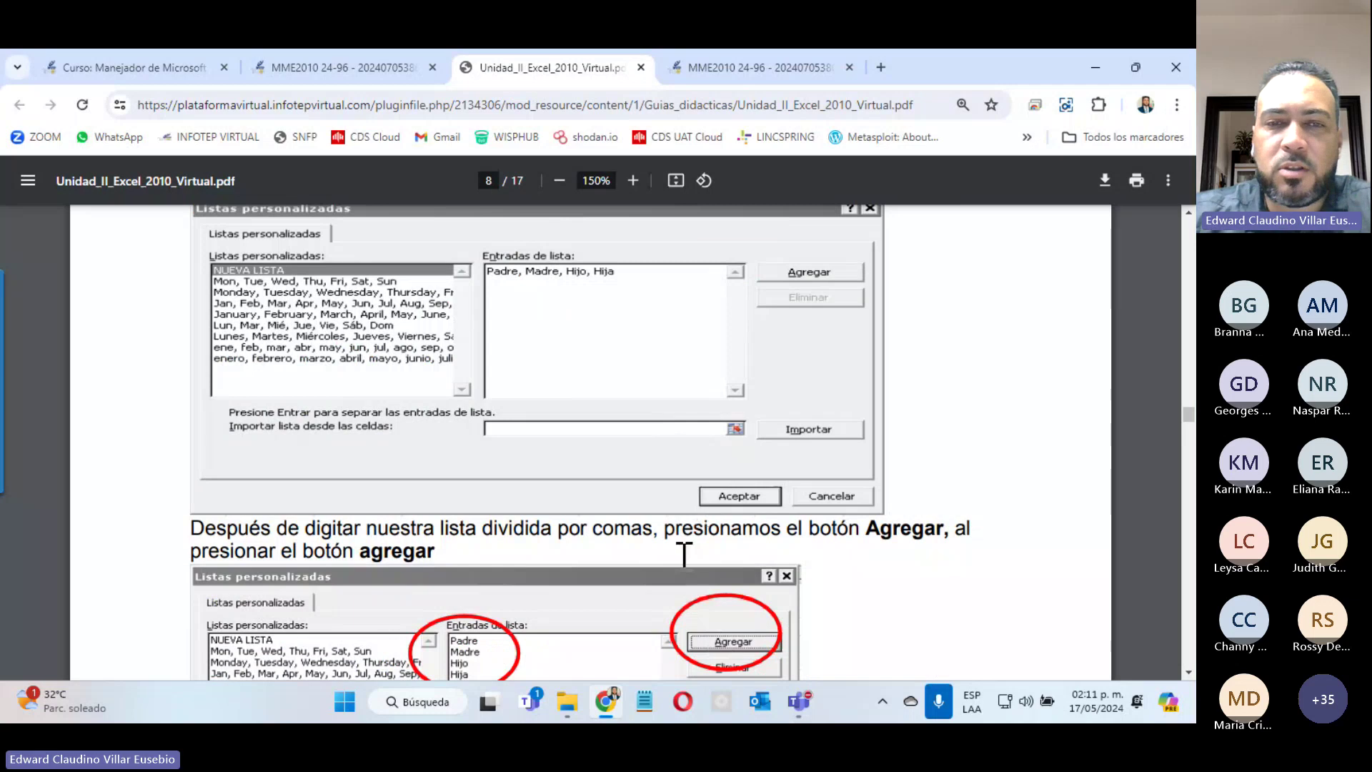
{"action": "scroll", "coordinate": [684, 554], "scroll_direction": "down", "scroll_amount": 4}
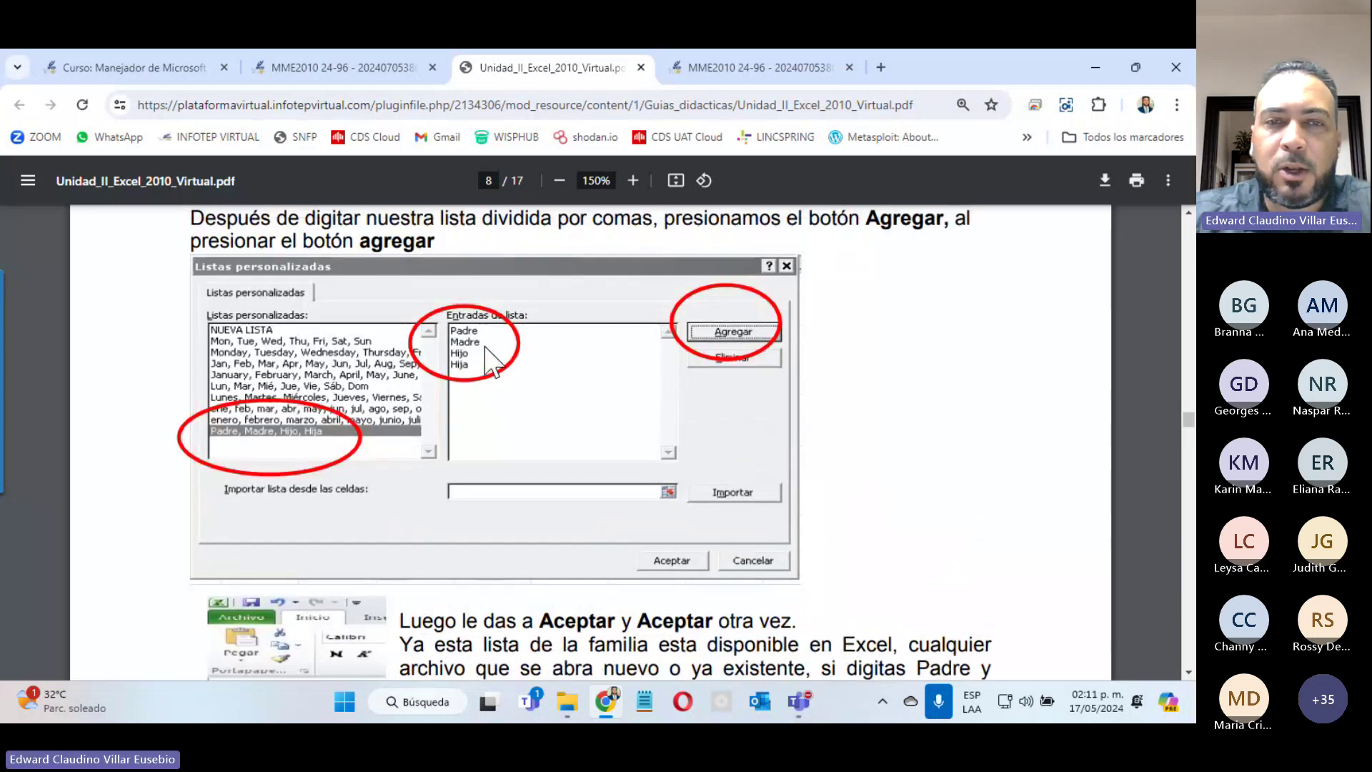
{"action": "scroll", "coordinate": [486, 351], "scroll_direction": "up", "scroll_amount": 8}
{"action": "scroll", "coordinate": [500, 371], "scroll_direction": "down", "scroll_amount": 4}
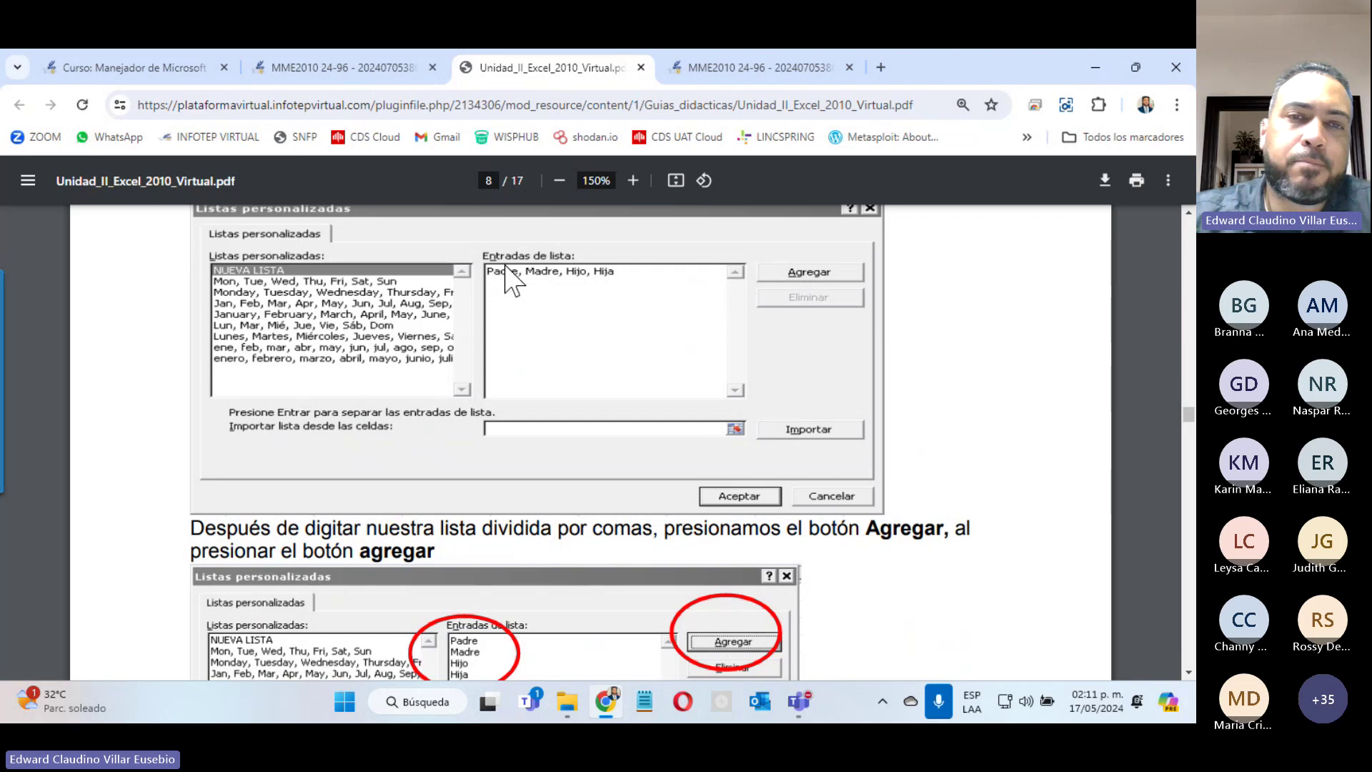
{"action": "scroll", "coordinate": [490, 329], "scroll_direction": "down", "scroll_amount": 6}
{"action": "scroll", "coordinate": [486, 336], "scroll_direction": "up", "scroll_amount": 2}
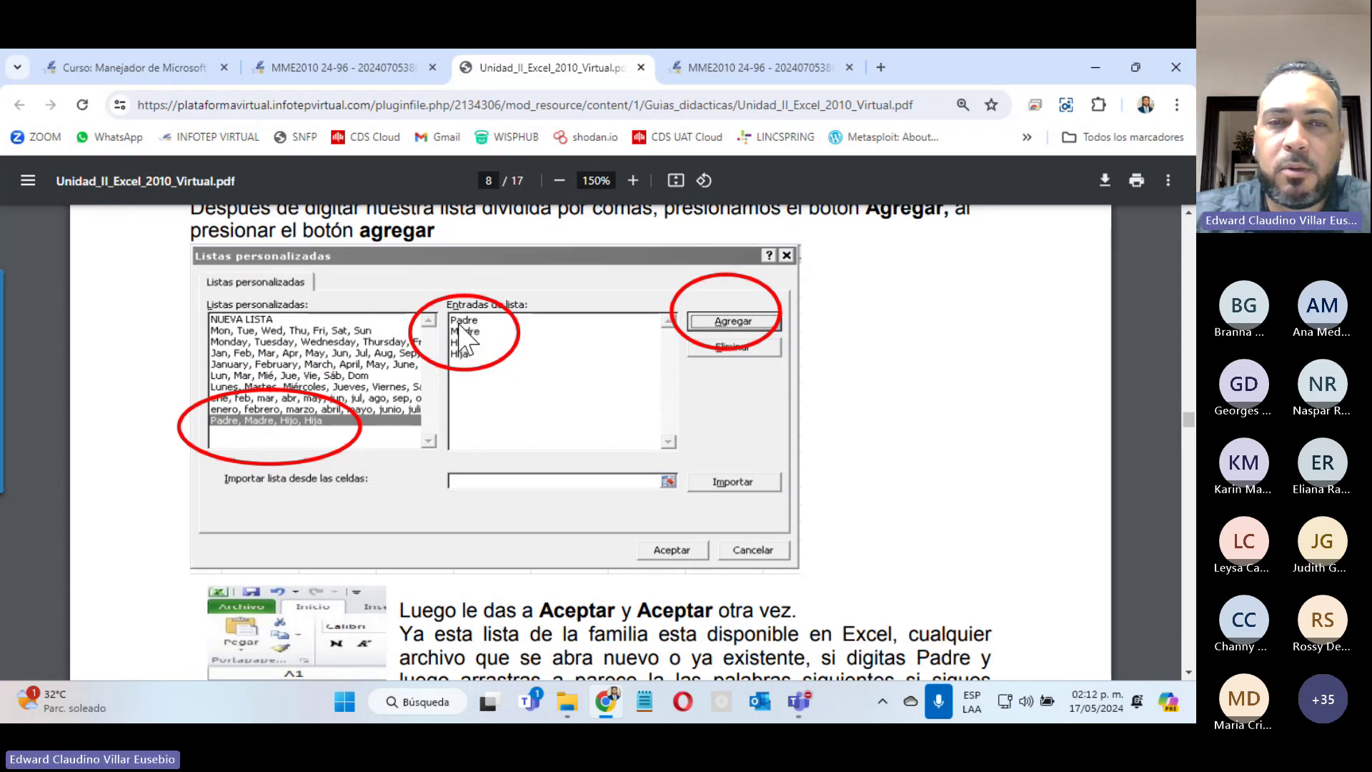
{"action": "scroll", "coordinate": [497, 336], "scroll_direction": "down", "scroll_amount": 5}
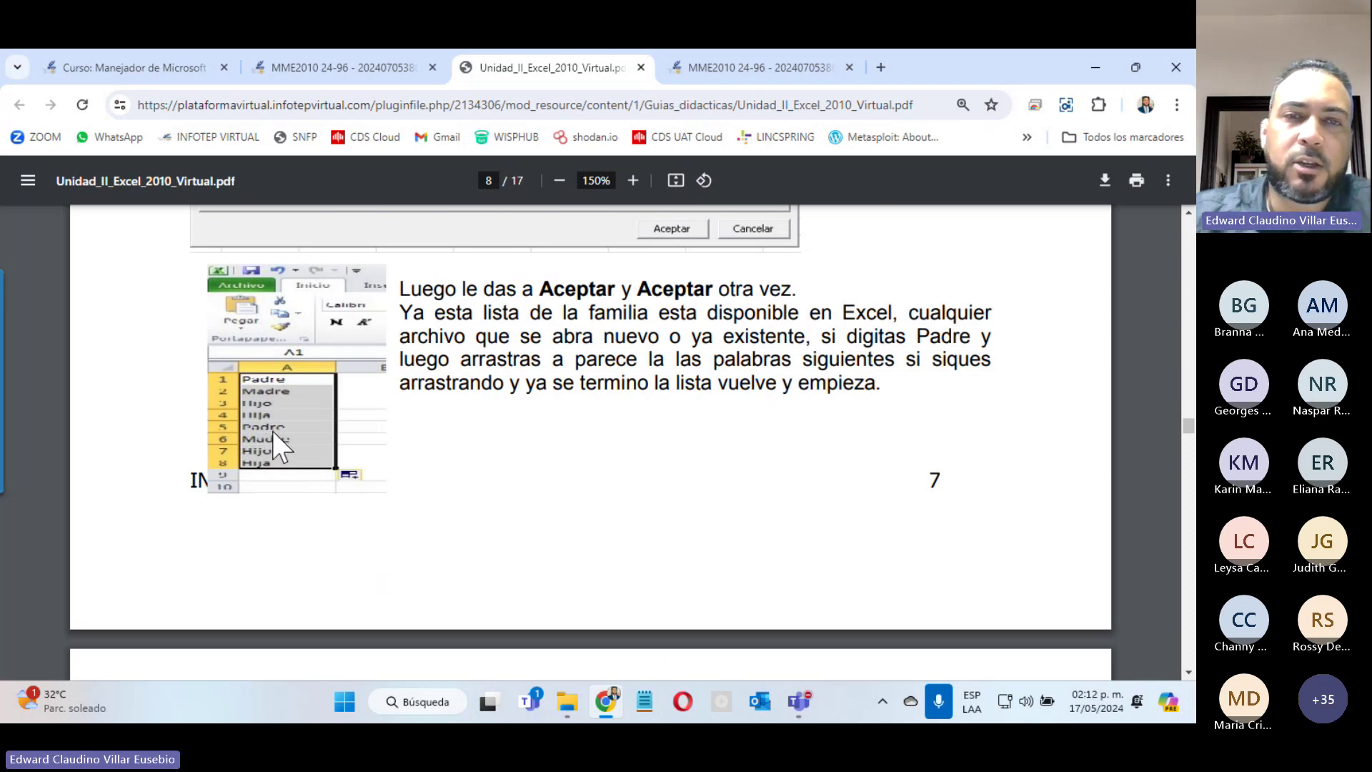
{"action": "scroll", "coordinate": [561, 392], "scroll_direction": "up", "scroll_amount": 4}
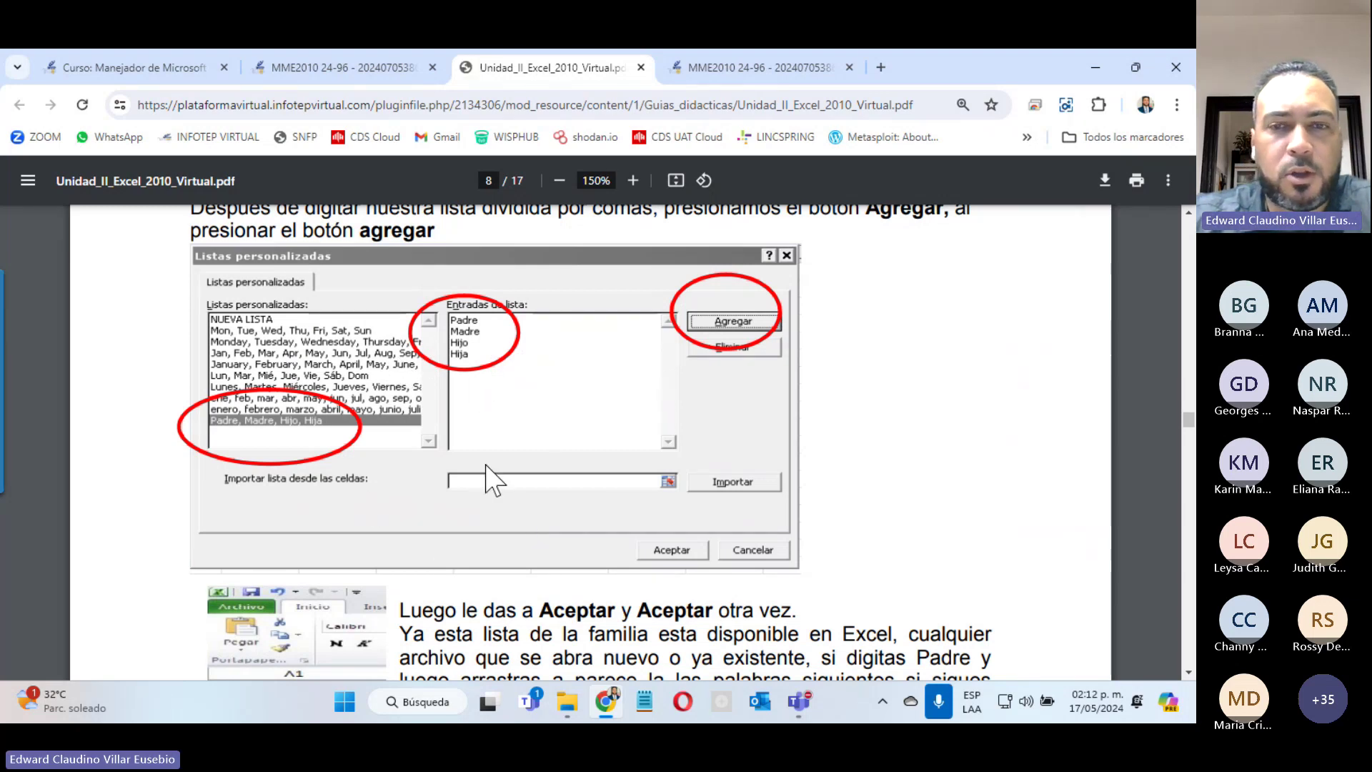
{"action": "left_click", "coordinate": [799, 702]}
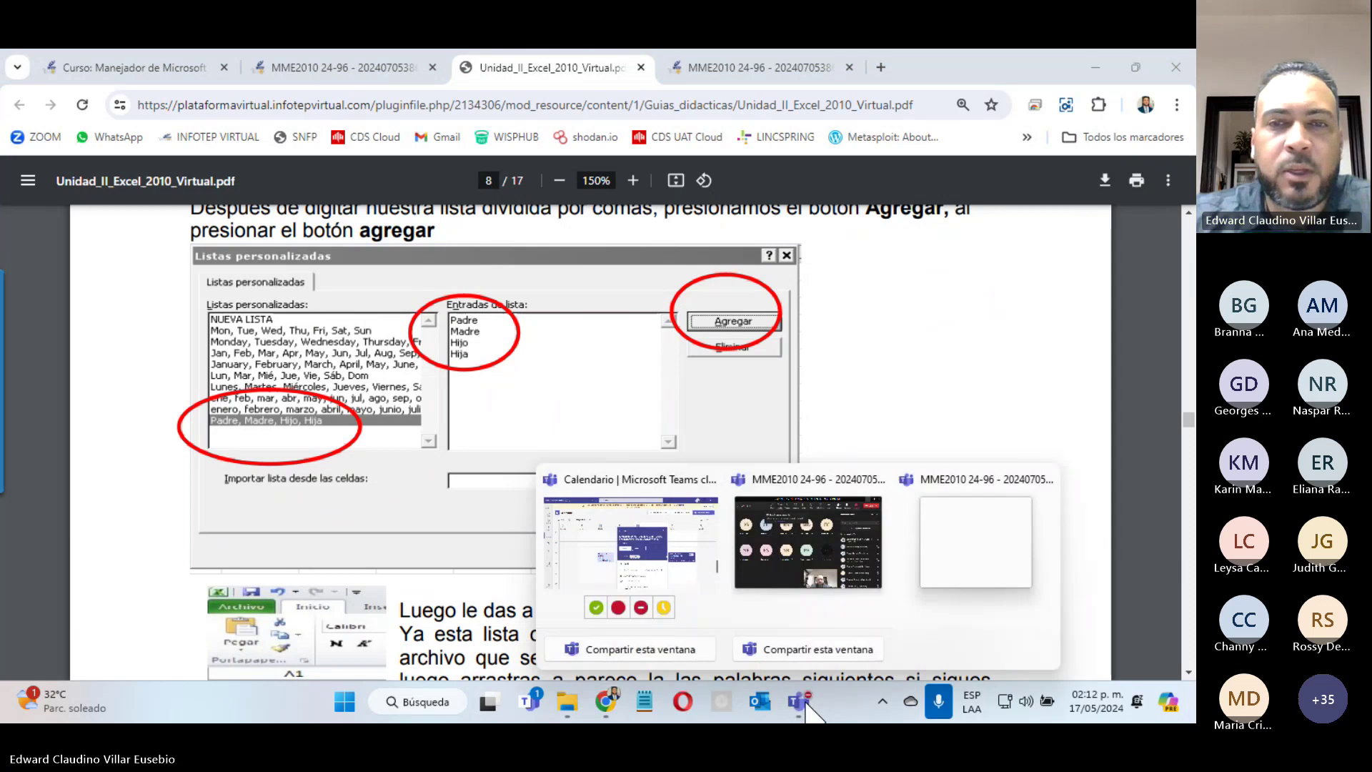
Step: Return to the guide, scroll to page 9's 2.3 Formato de celdas, and highlight 'Inicio'
{"action": "left_click", "coordinate": [836, 390]}
{"action": "scroll", "coordinate": [836, 390], "scroll_direction": "down", "scroll_amount": 5}
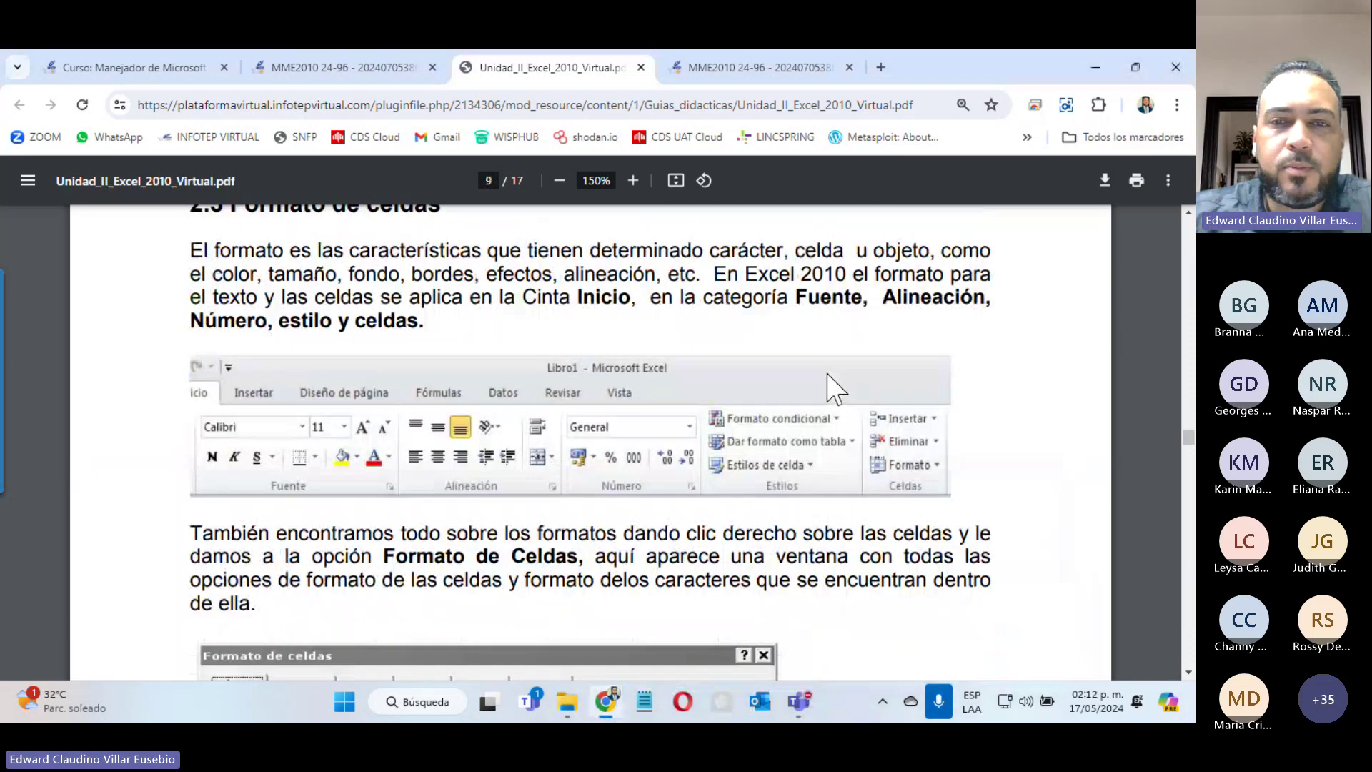
{"action": "scroll", "coordinate": [837, 389], "scroll_direction": "up", "scroll_amount": 4}
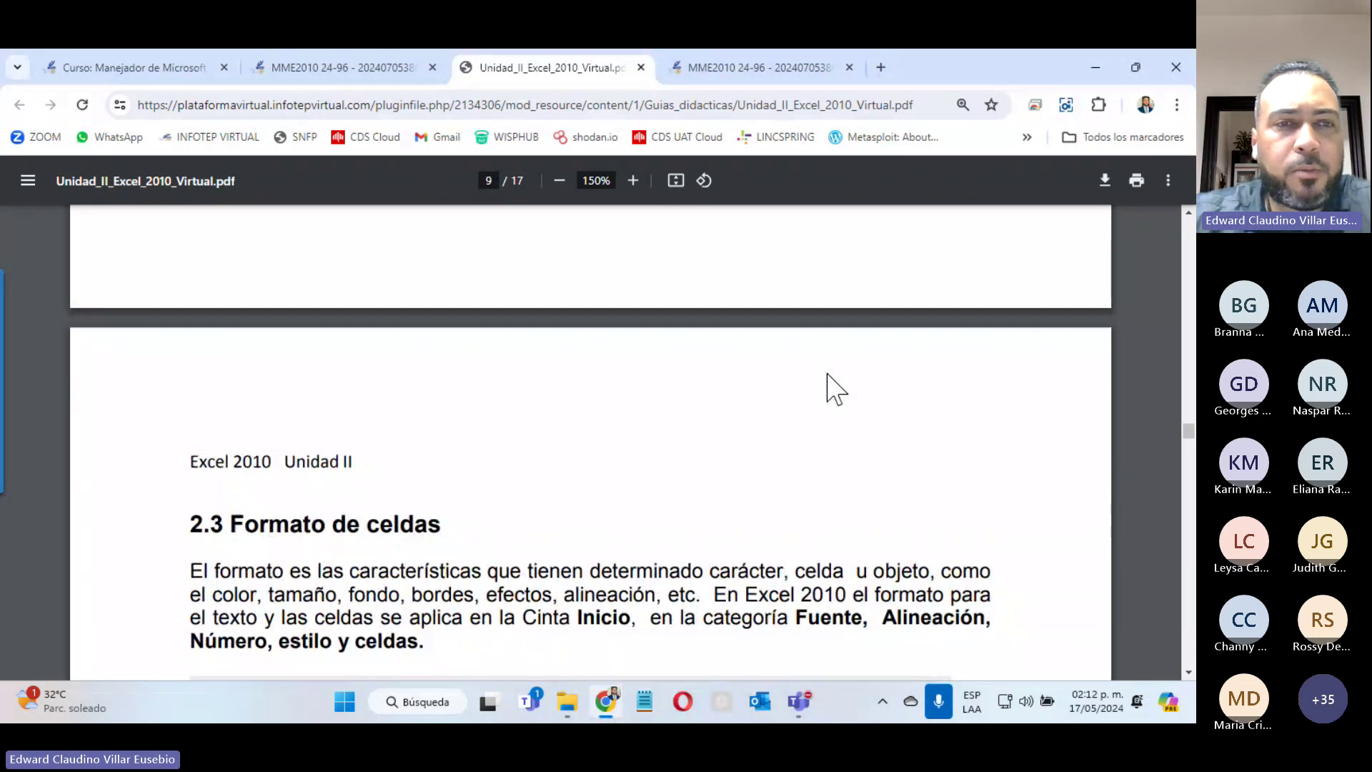
{"action": "scroll", "coordinate": [827, 373], "scroll_direction": "down", "scroll_amount": 3}
{"action": "scroll", "coordinate": [769, 363], "scroll_direction": "up", "scroll_amount": 3}
{"action": "scroll", "coordinate": [523, 424], "scroll_direction": "down", "scroll_amount": 3}
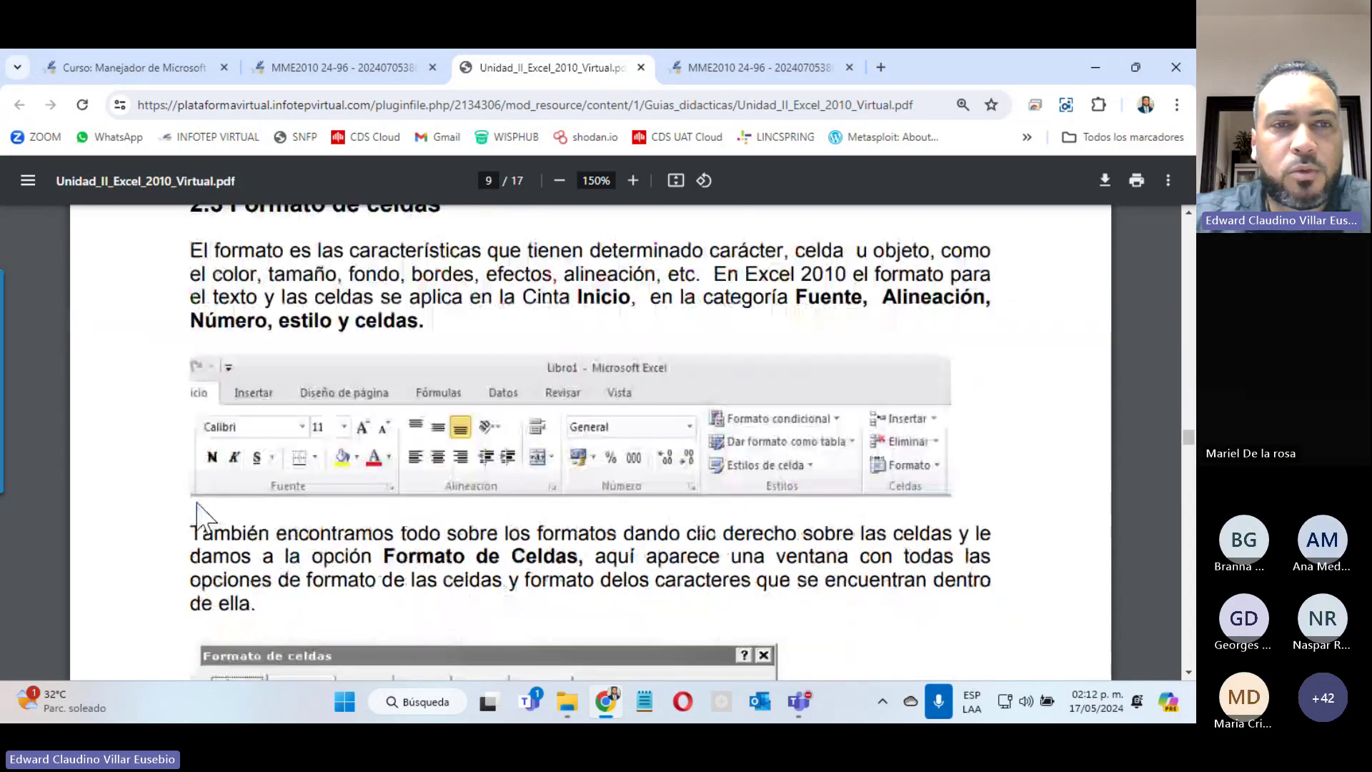
{"action": "scroll", "coordinate": [450, 460], "scroll_direction": "down", "scroll_amount": 3}
{"action": "scroll", "coordinate": [449, 451], "scroll_direction": "up", "scroll_amount": 2}
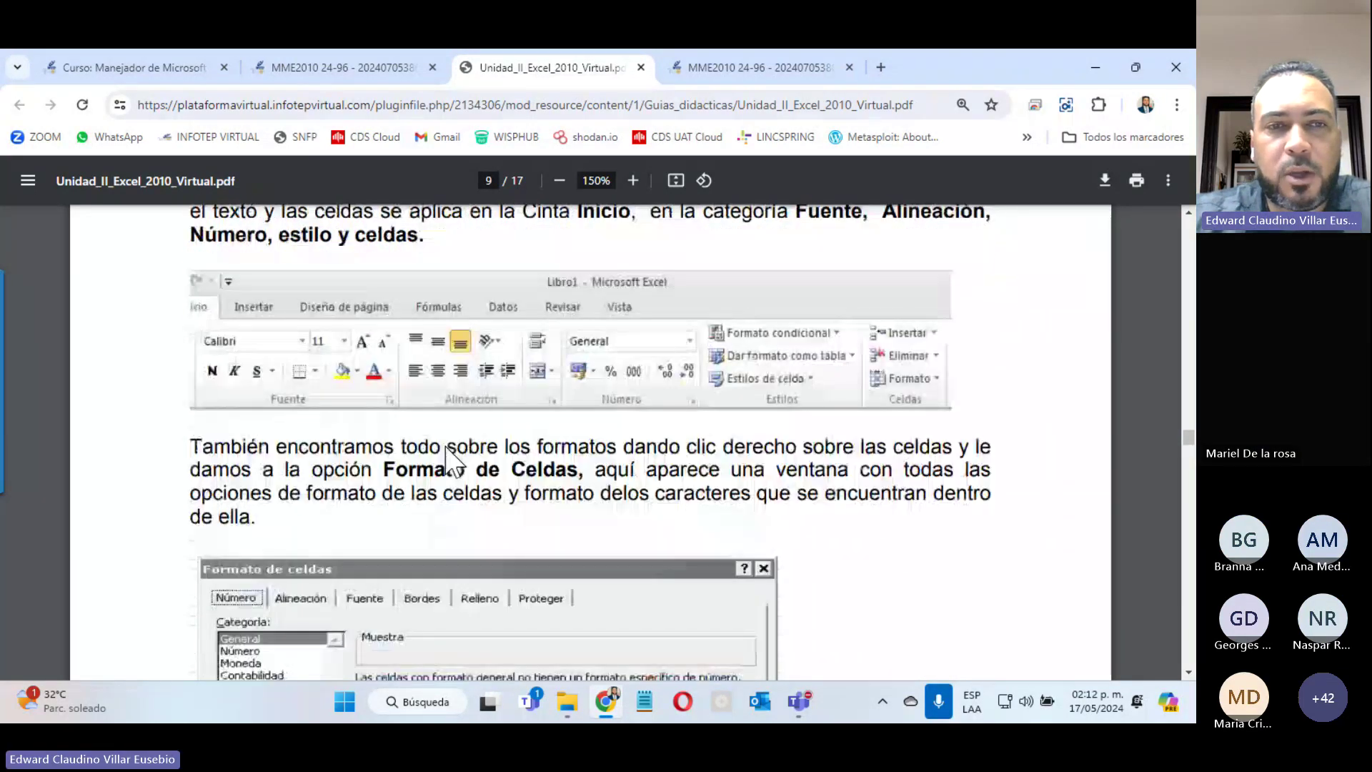
{"action": "scroll", "coordinate": [446, 448], "scroll_direction": "up", "scroll_amount": 4}
{"action": "scroll", "coordinate": [453, 464], "scroll_direction": "down", "scroll_amount": 5}
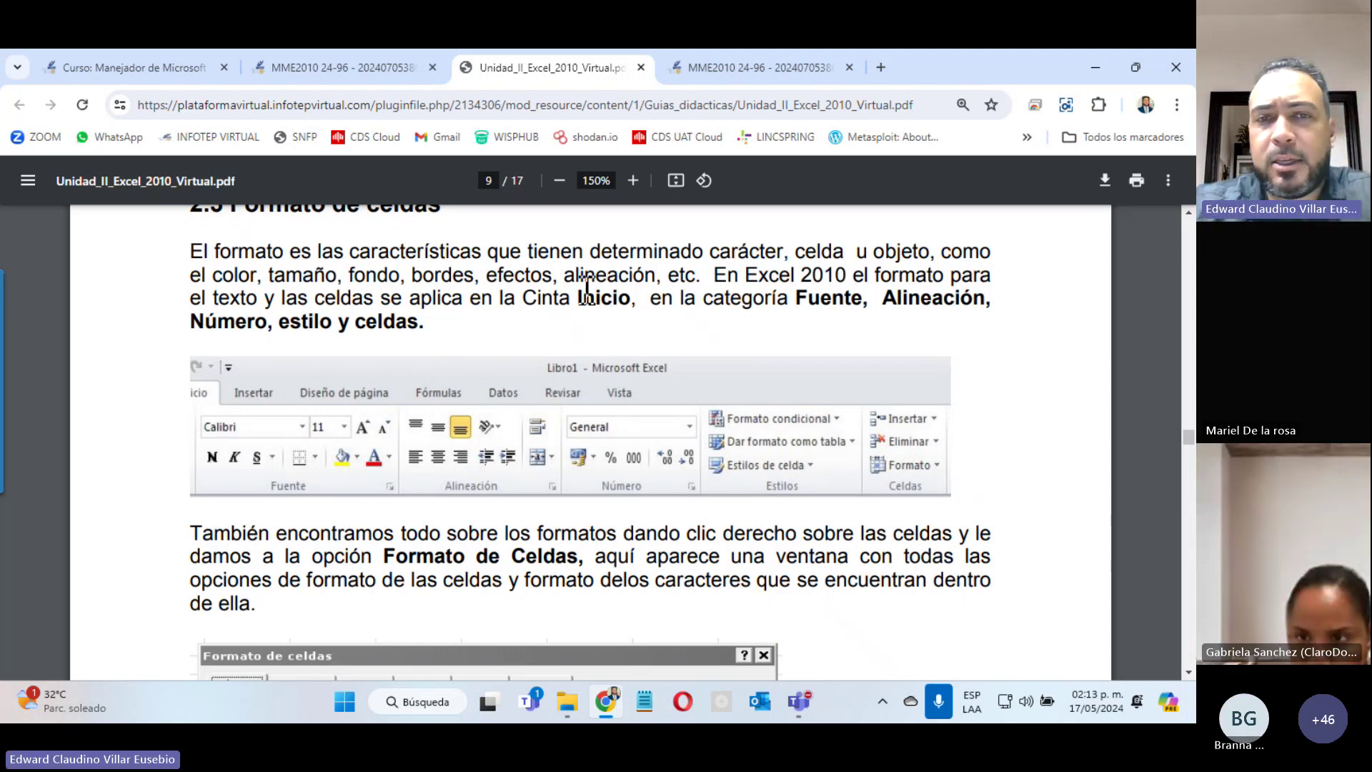
{"action": "left_click_drag", "start_coordinate": [578, 297], "coordinate": [626, 298]}
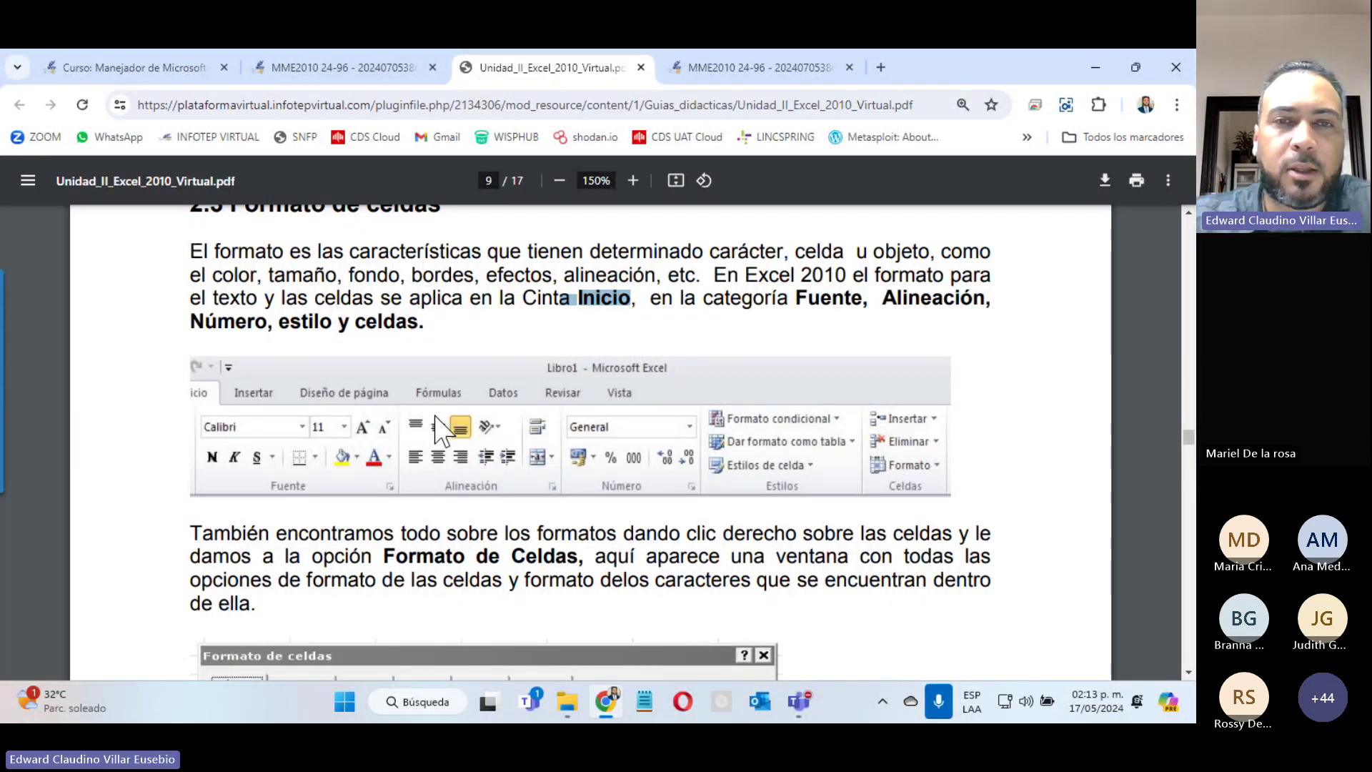
Step: Briefly show and minimize the Teams meeting, then close the Unidad_II_Excel_2010_Virtual.pdf tab
{"action": "scroll", "coordinate": [437, 422], "scroll_direction": "down", "scroll_amount": 5}
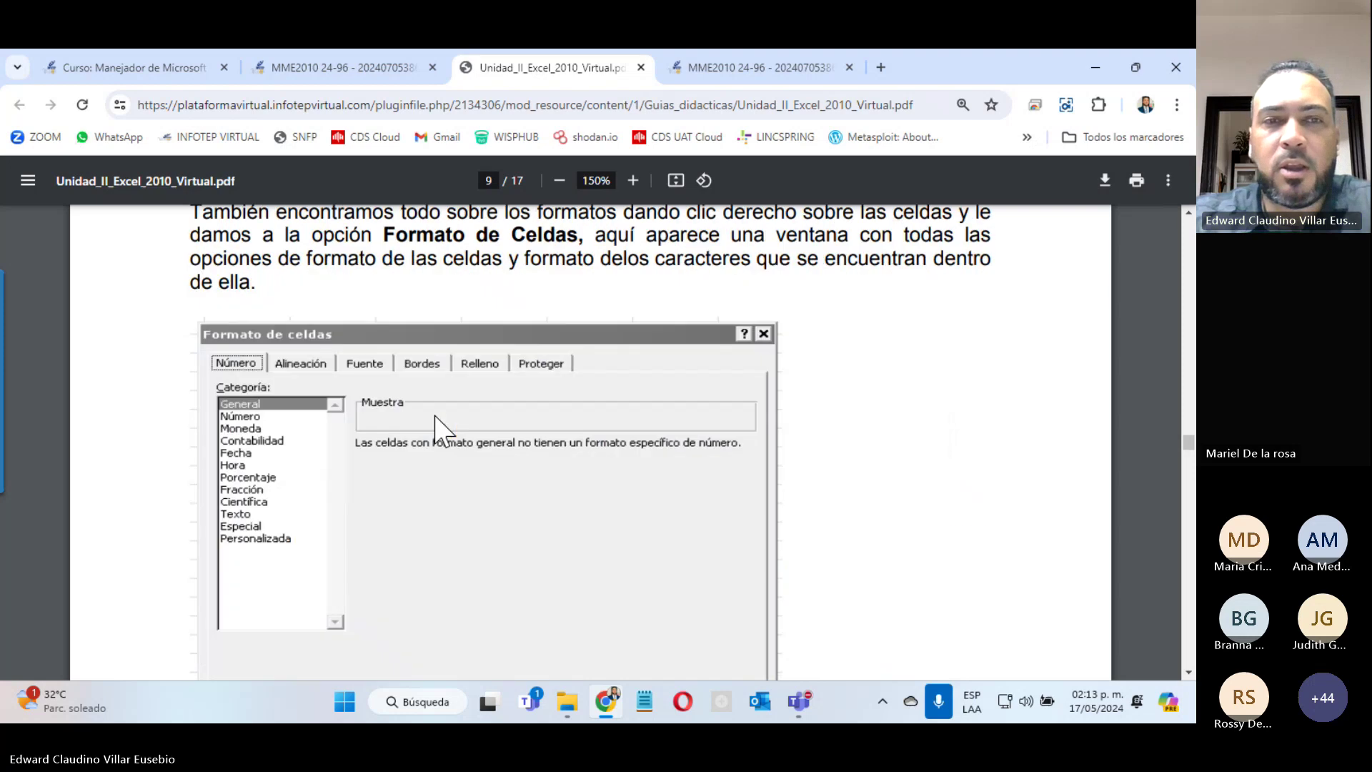
{"action": "scroll", "coordinate": [438, 423], "scroll_direction": "up", "scroll_amount": 5}
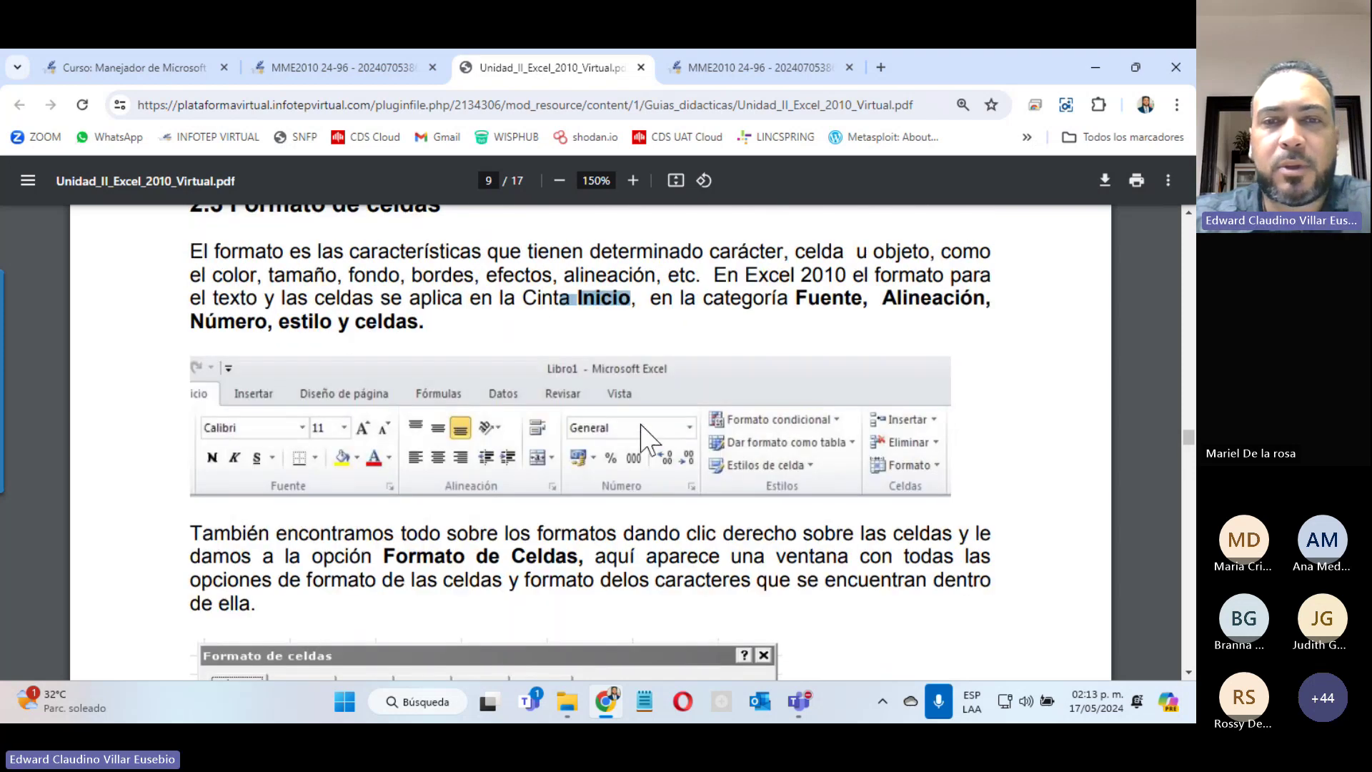
{"action": "scroll", "coordinate": [659, 515], "scroll_direction": "down", "scroll_amount": 10}
{"action": "scroll", "coordinate": [659, 514], "scroll_direction": "down", "scroll_amount": 8}
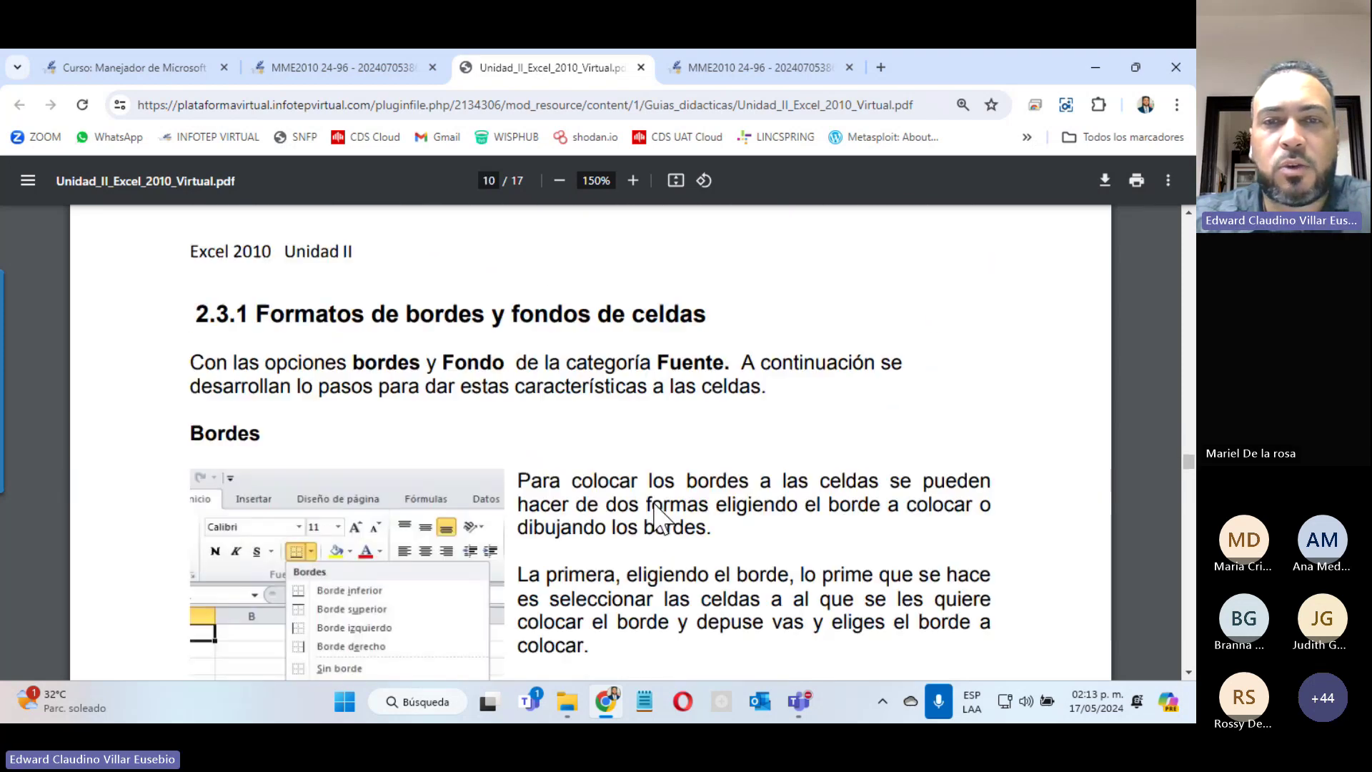
{"action": "scroll", "coordinate": [659, 514], "scroll_direction": "down", "scroll_amount": 10}
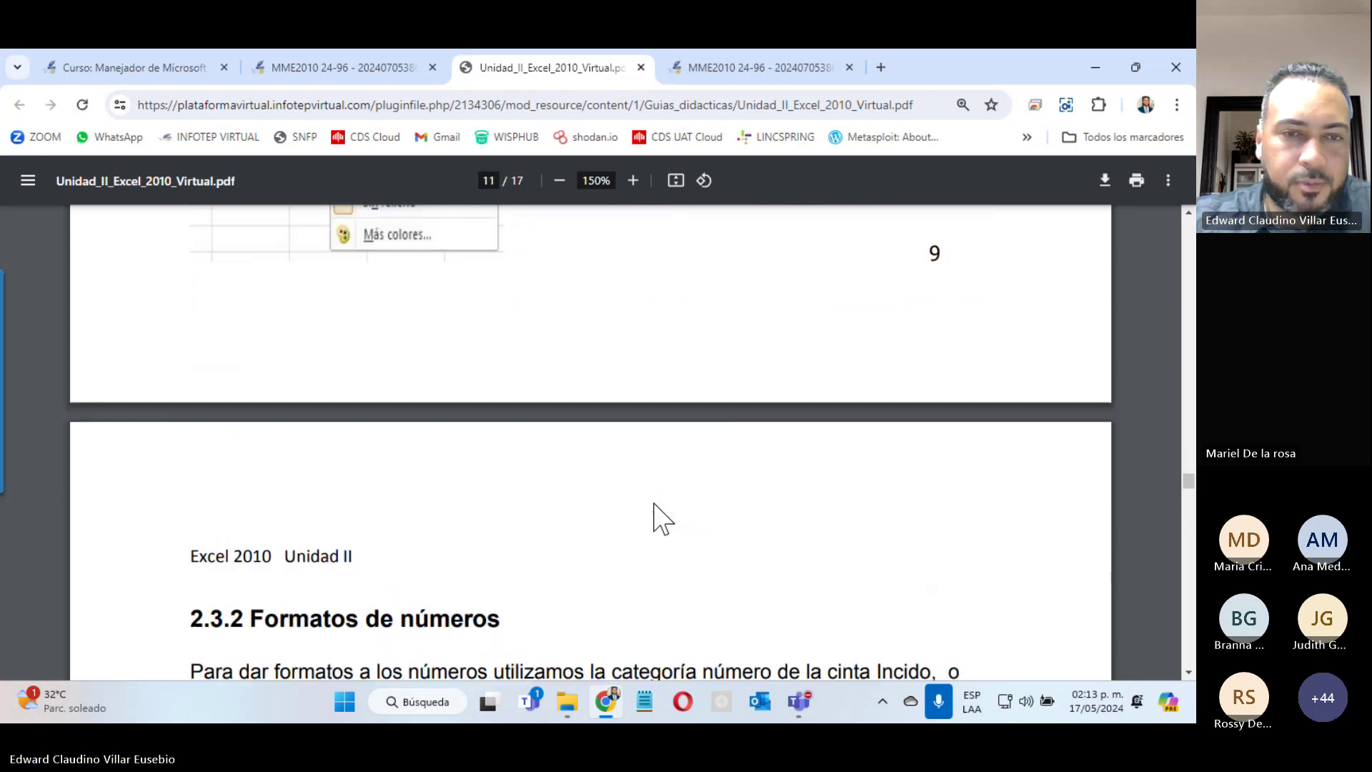
{"action": "scroll", "coordinate": [654, 504], "scroll_direction": "down", "scroll_amount": 5}
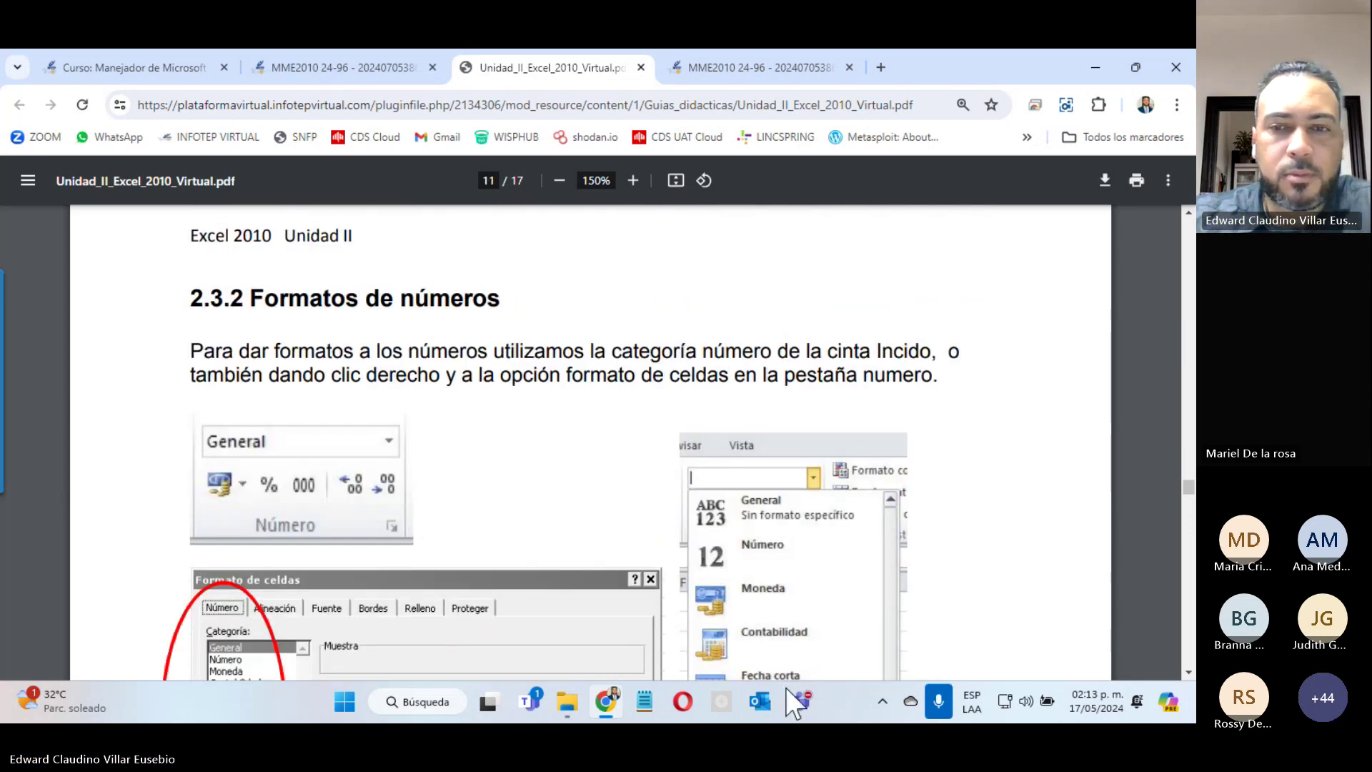
{"action": "mouse_move", "coordinate": [797, 704]}
{"action": "left_click", "coordinate": [805, 499]}
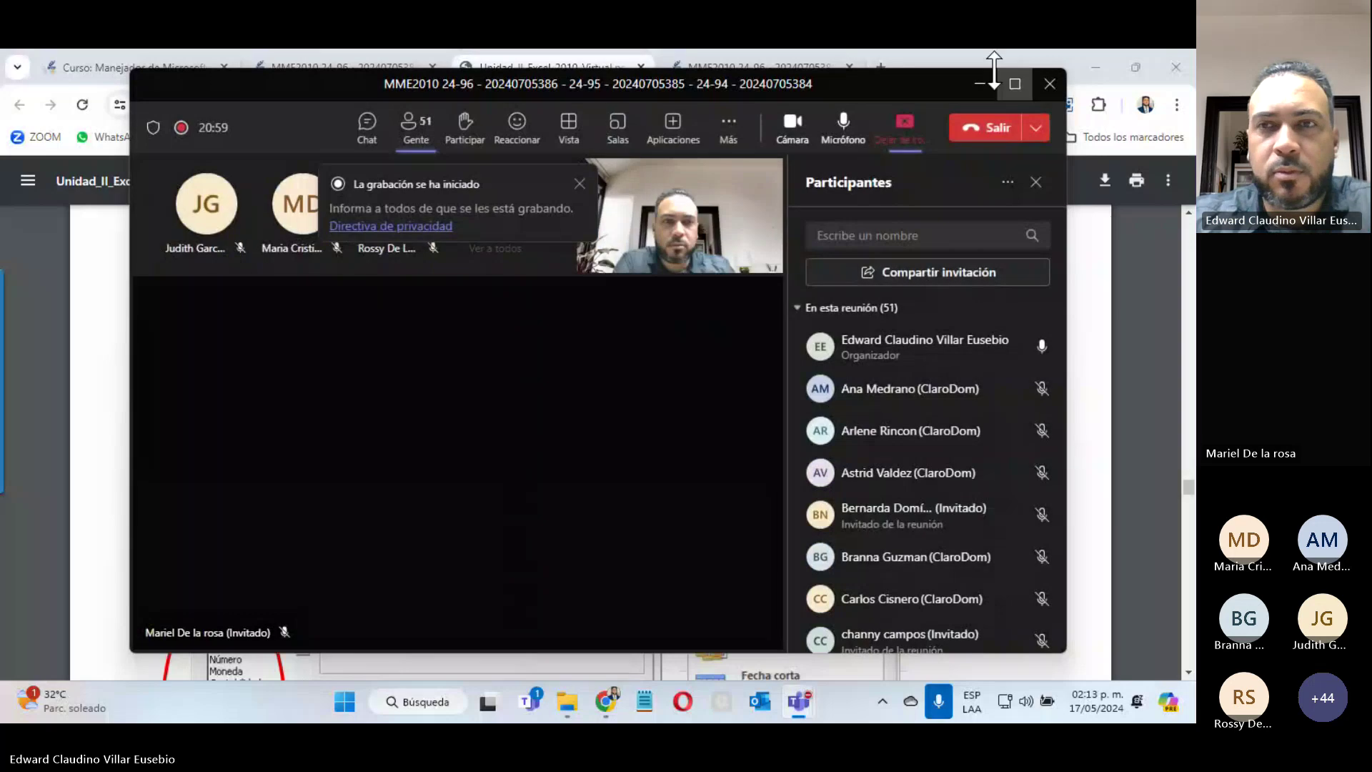
{"action": "left_click", "coordinate": [980, 84]}
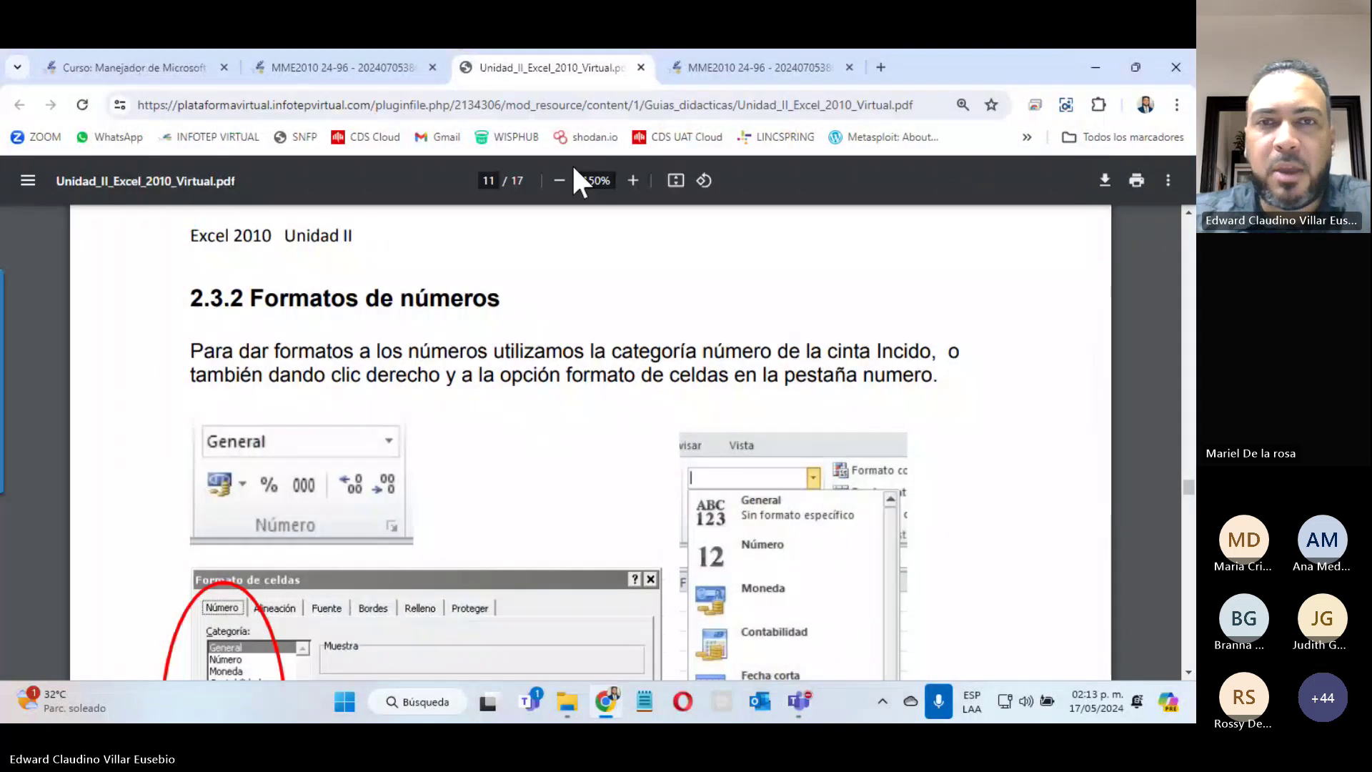
{"action": "left_click", "coordinate": [642, 67]}
Step: Close the two extra MME2010 course tabs
{"action": "left_click", "coordinate": [414, 69]}
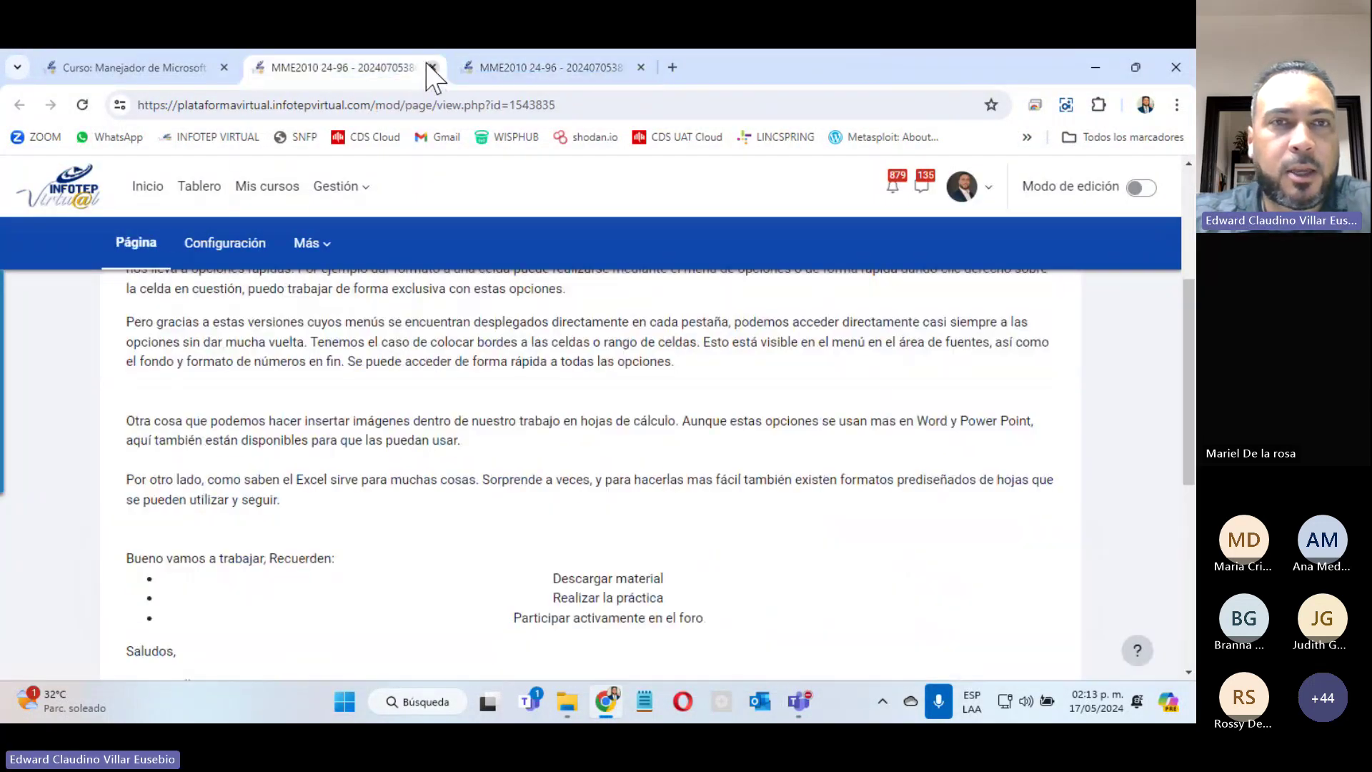
{"action": "left_click", "coordinate": [432, 67]}
{"action": "left_click", "coordinate": [432, 67]}
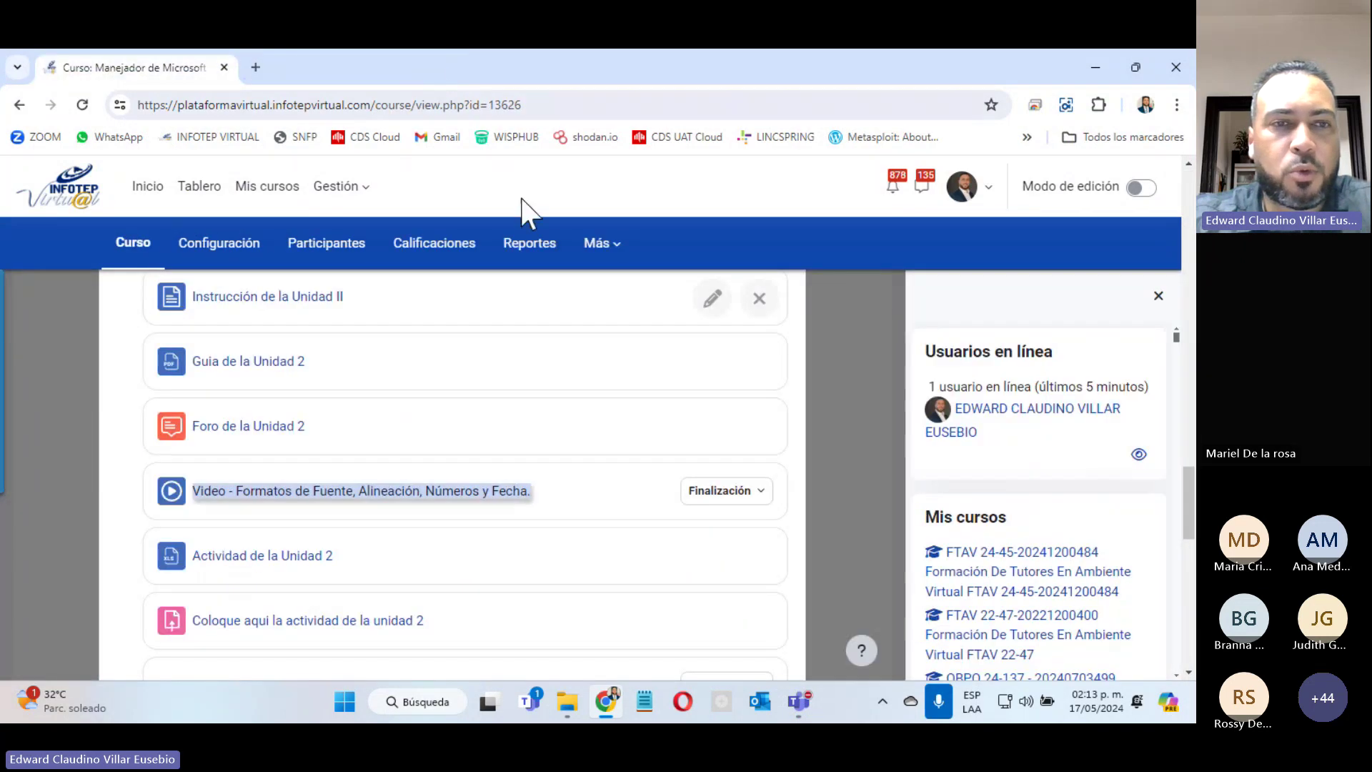
Step: Open the 'Foro de la Unidad 2' forum in a new tab and switch to it
{"action": "right_click", "coordinate": [275, 429]}
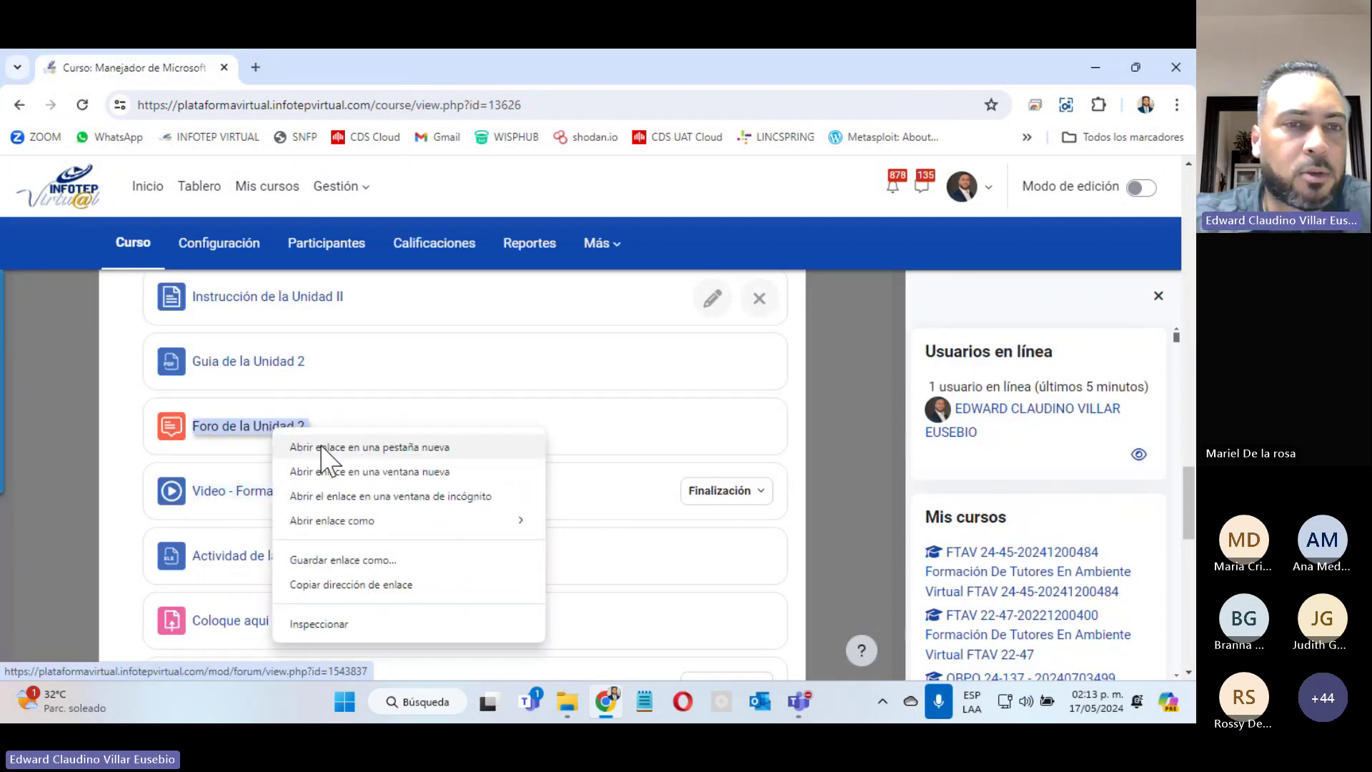
{"action": "left_click", "coordinate": [322, 447]}
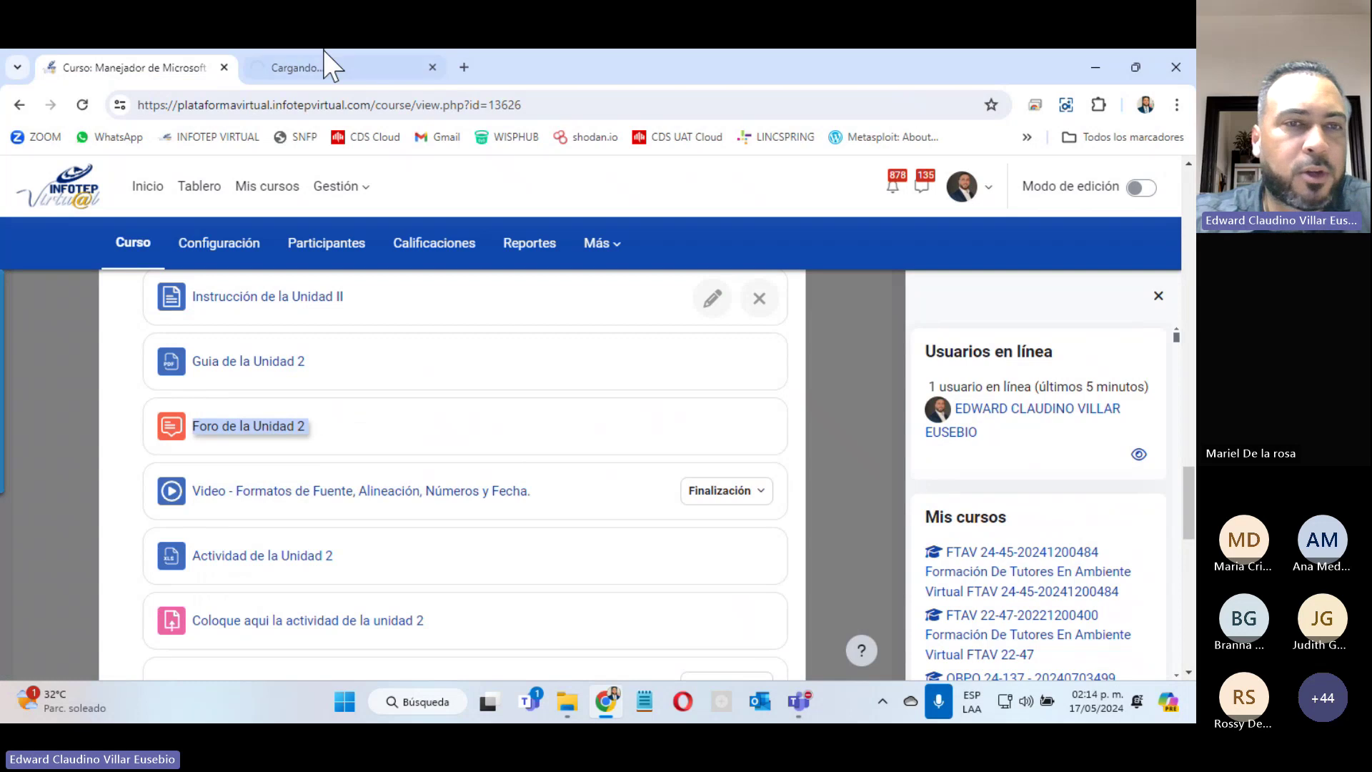
{"action": "left_click", "coordinate": [335, 68]}
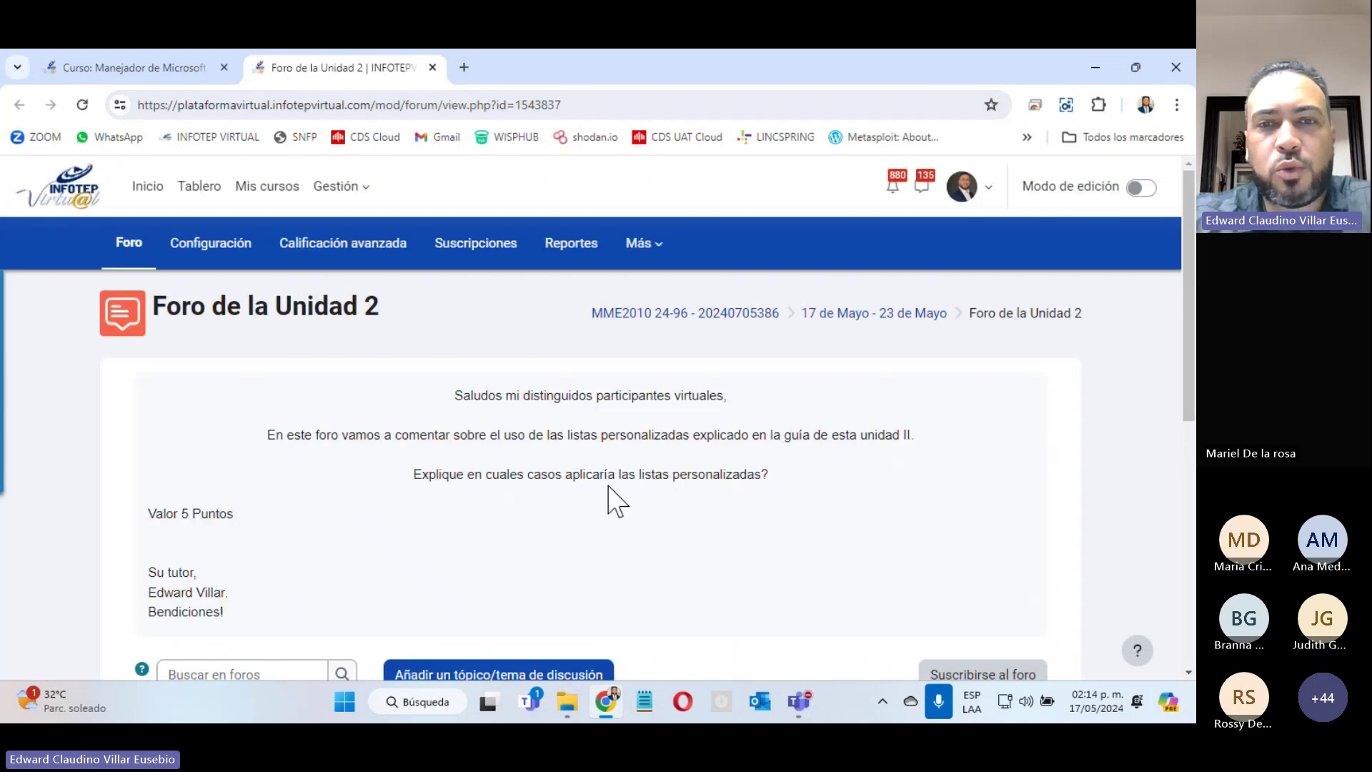
Step: Highlight the custom-lists forum question, start a new discussion topic, then return to the course page
{"action": "left_click_drag", "start_coordinate": [506, 477], "coordinate": [790, 483]}
{"action": "scroll", "coordinate": [790, 483], "scroll_direction": "down", "scroll_amount": 10}
{"action": "scroll", "coordinate": [782, 484], "scroll_direction": "up", "scroll_amount": 7}
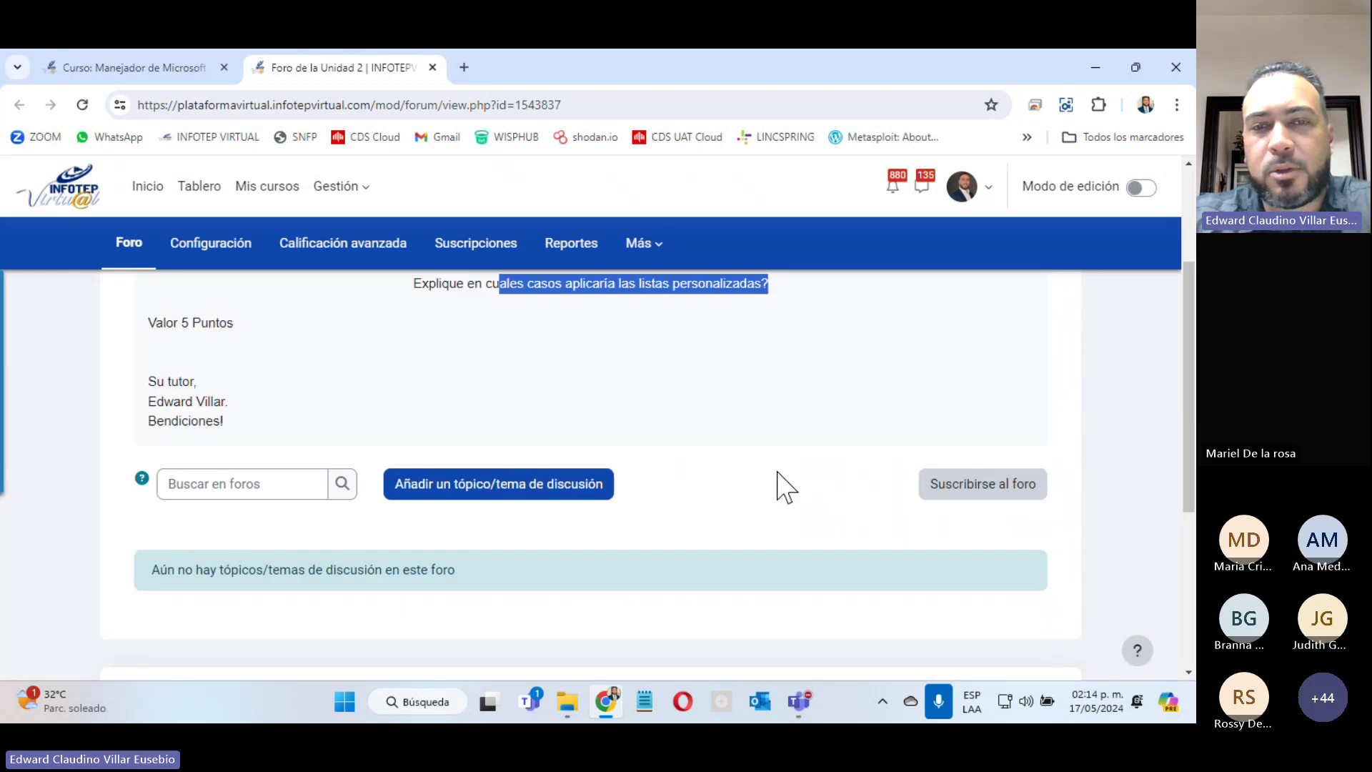
{"action": "left_click", "coordinate": [485, 497]}
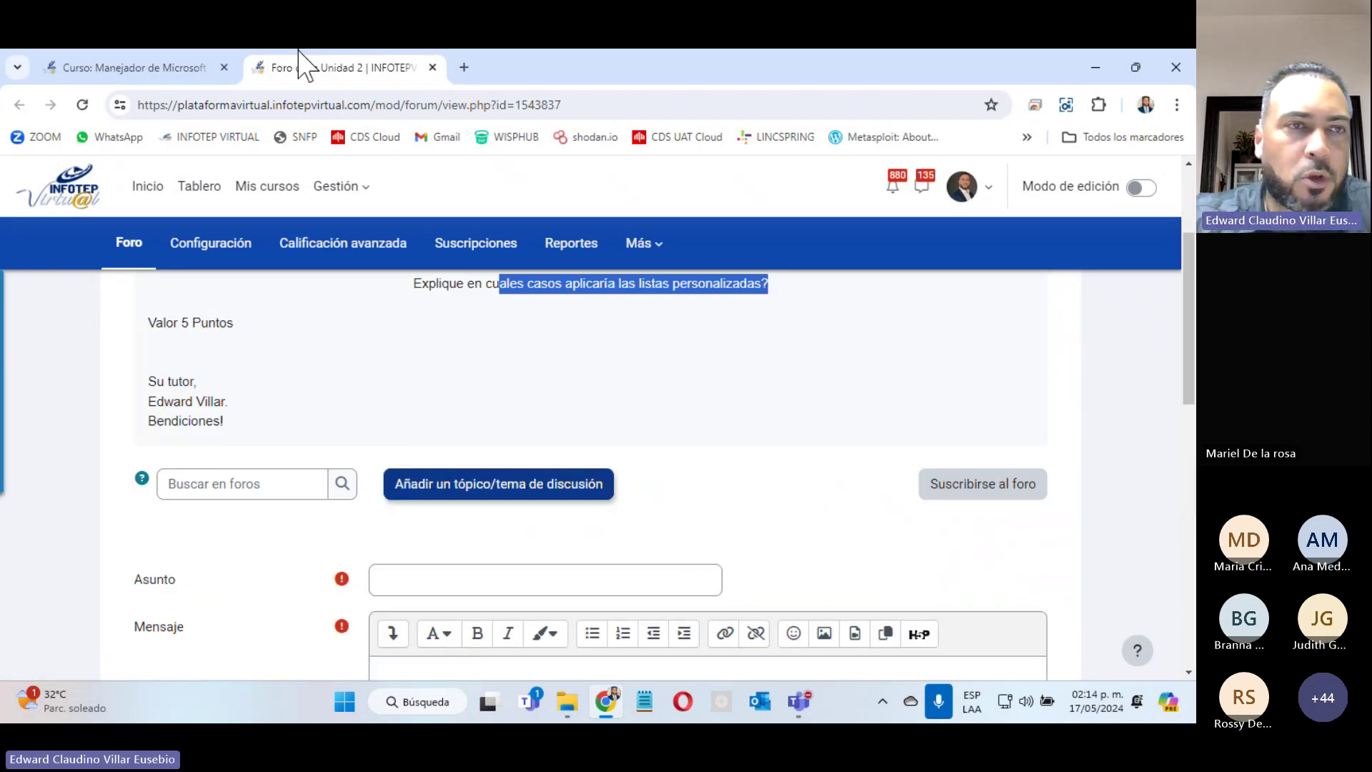
{"action": "left_click", "coordinate": [79, 69]}
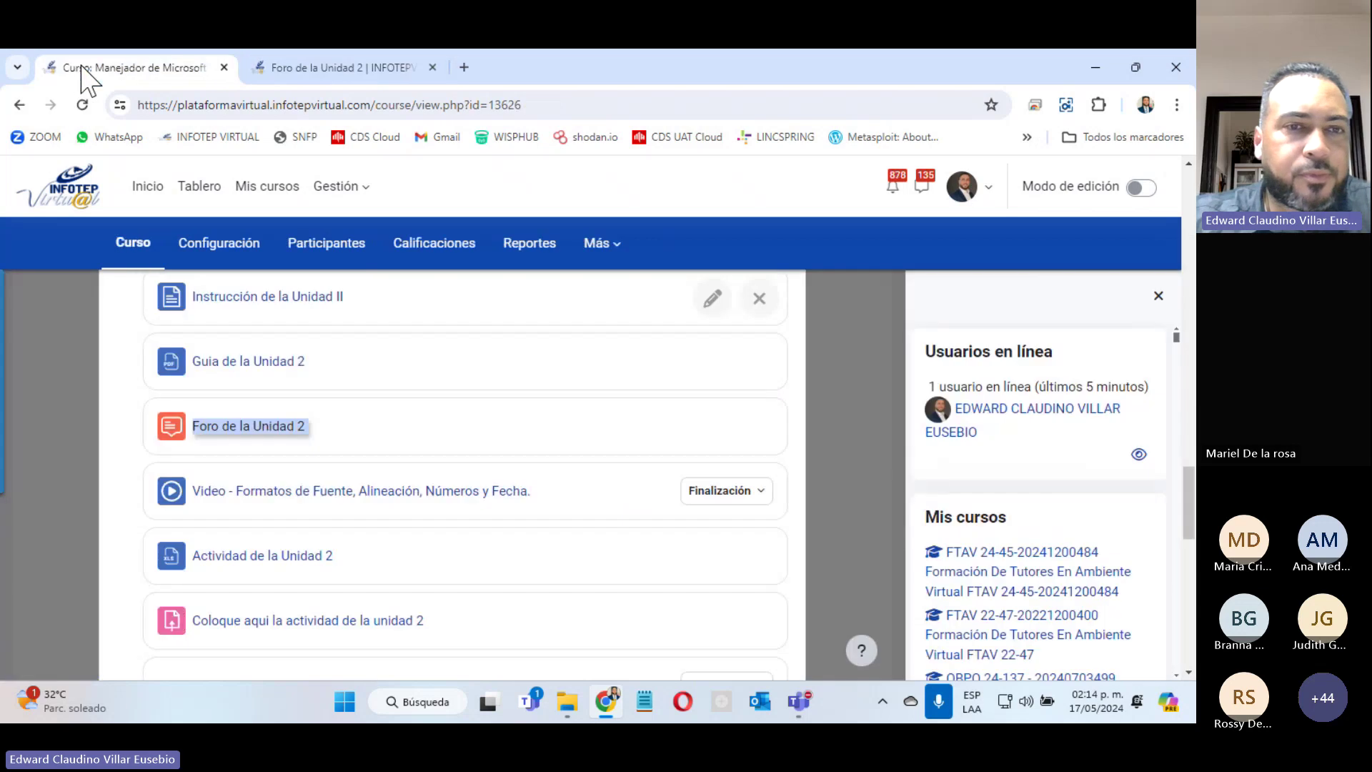
Step: Download the 'Actividad de la Unidad 2' file ACTIVIDAD 1 UNIDAD 2 (59).xlsx and open it
{"action": "right_click", "coordinate": [250, 557]}
{"action": "left_click", "coordinate": [405, 355]}
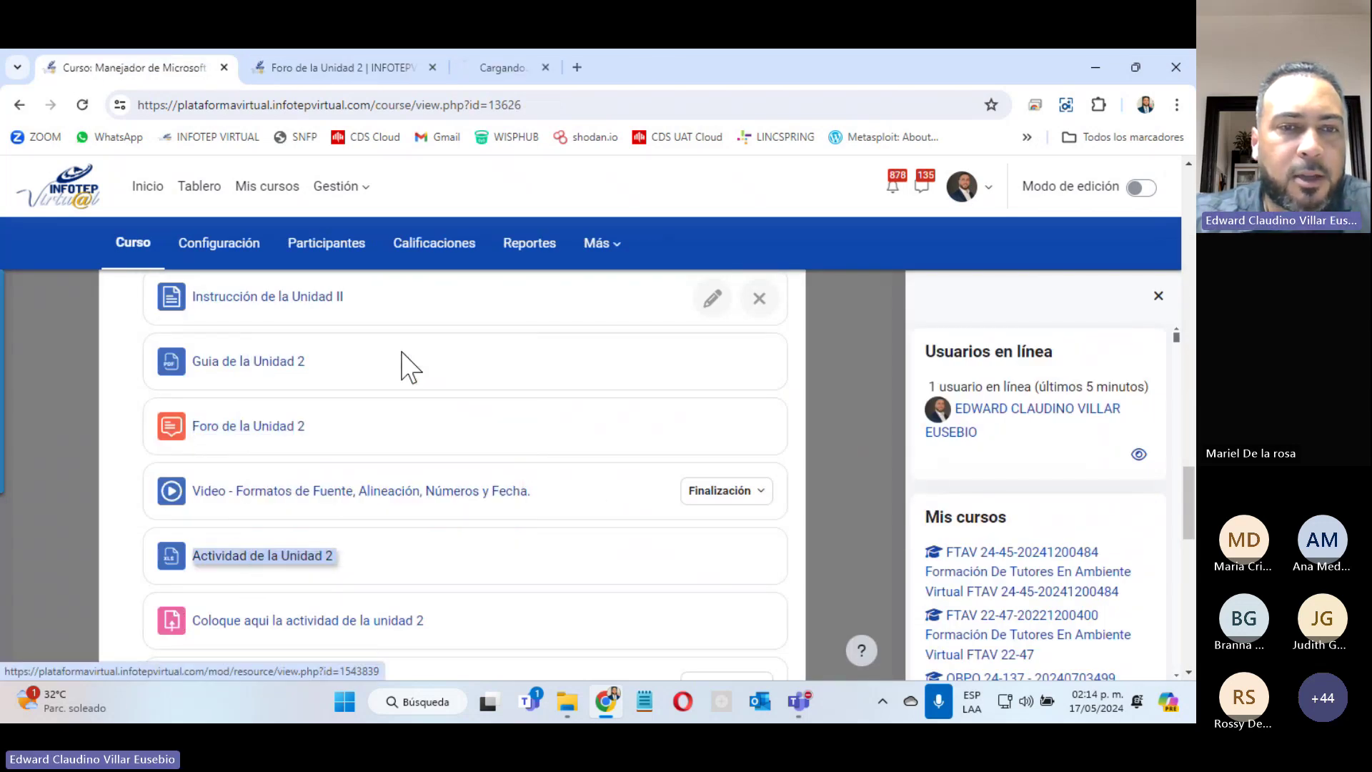
{"action": "scroll", "coordinate": [593, 543], "scroll_direction": "down", "scroll_amount": 2}
{"action": "scroll", "coordinate": [593, 544], "scroll_direction": "down", "scroll_amount": 2}
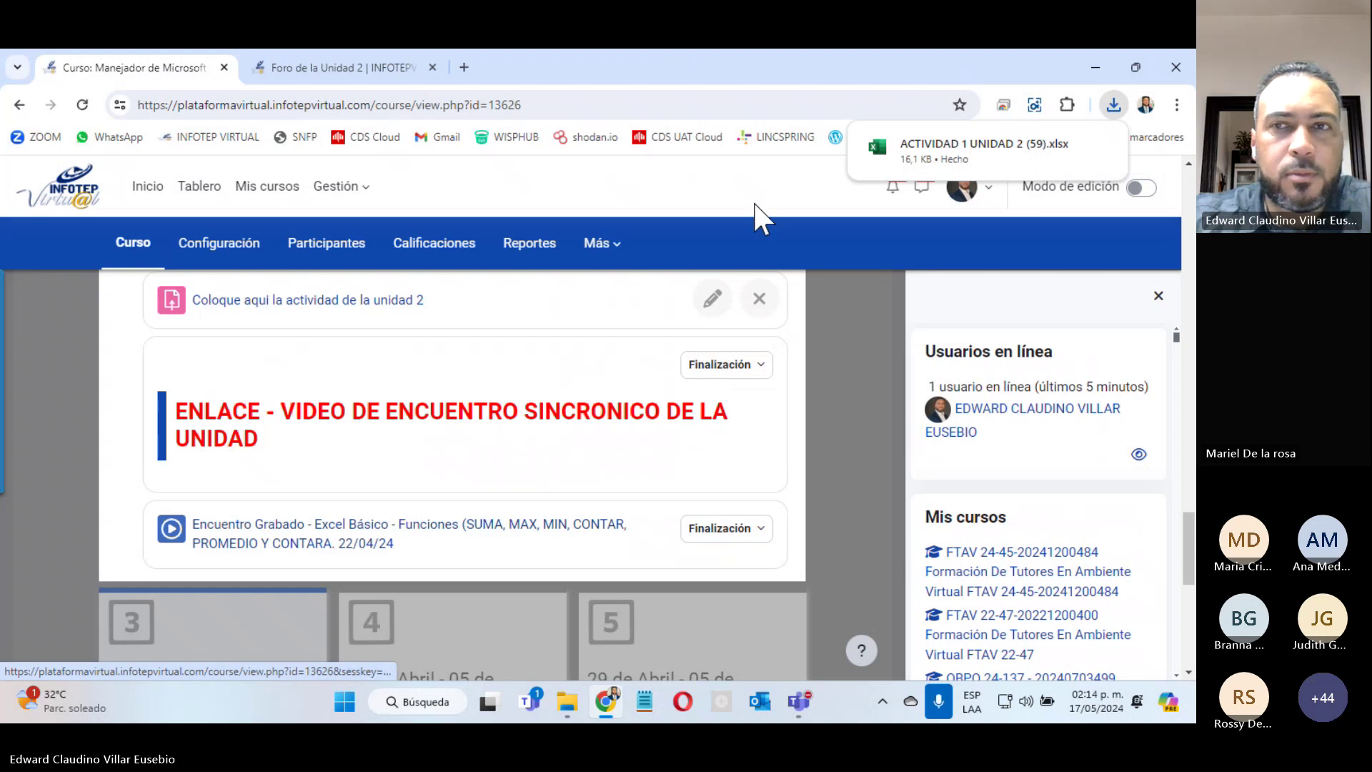
{"action": "left_click", "coordinate": [904, 152]}
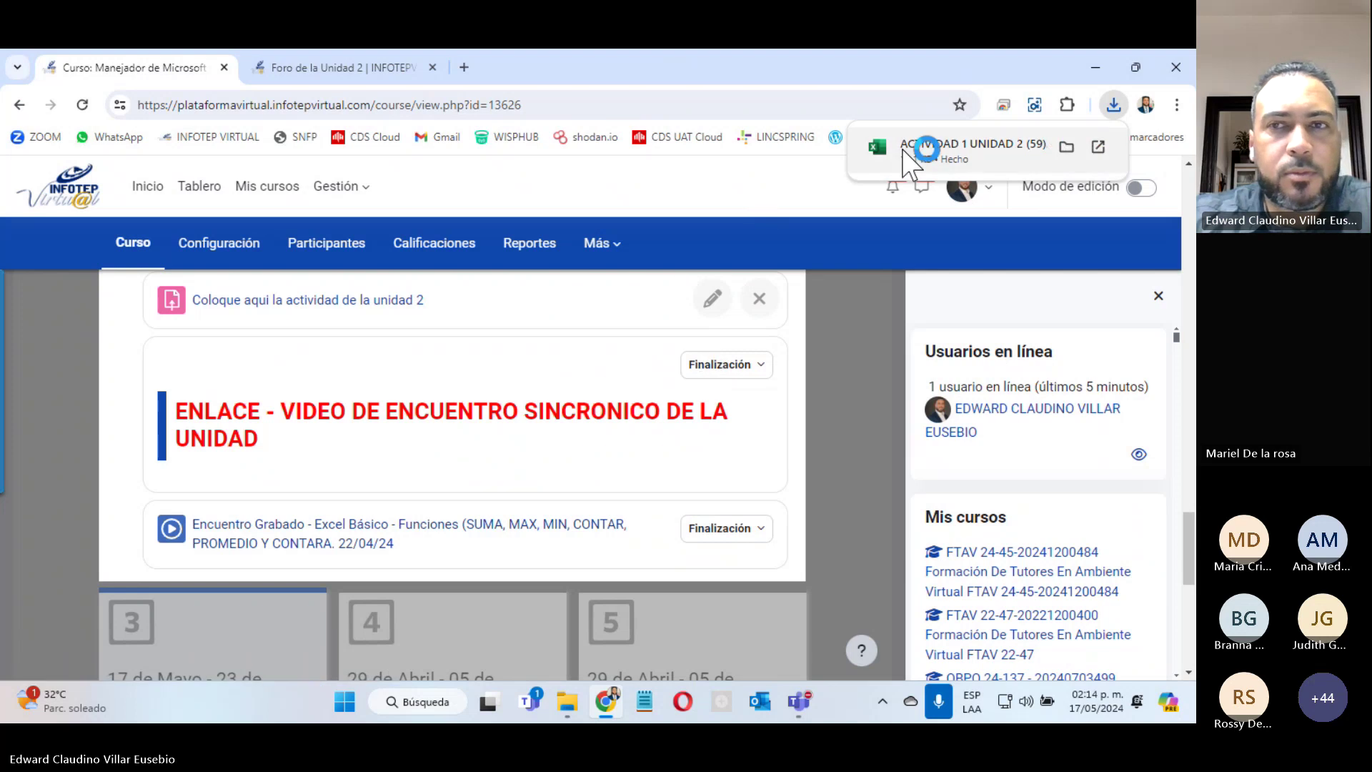
Step: Close the Unit 2 forum tab and bring the opening Excel workbook forward
{"action": "left_click", "coordinate": [272, 65]}
{"action": "left_click", "coordinate": [433, 67]}
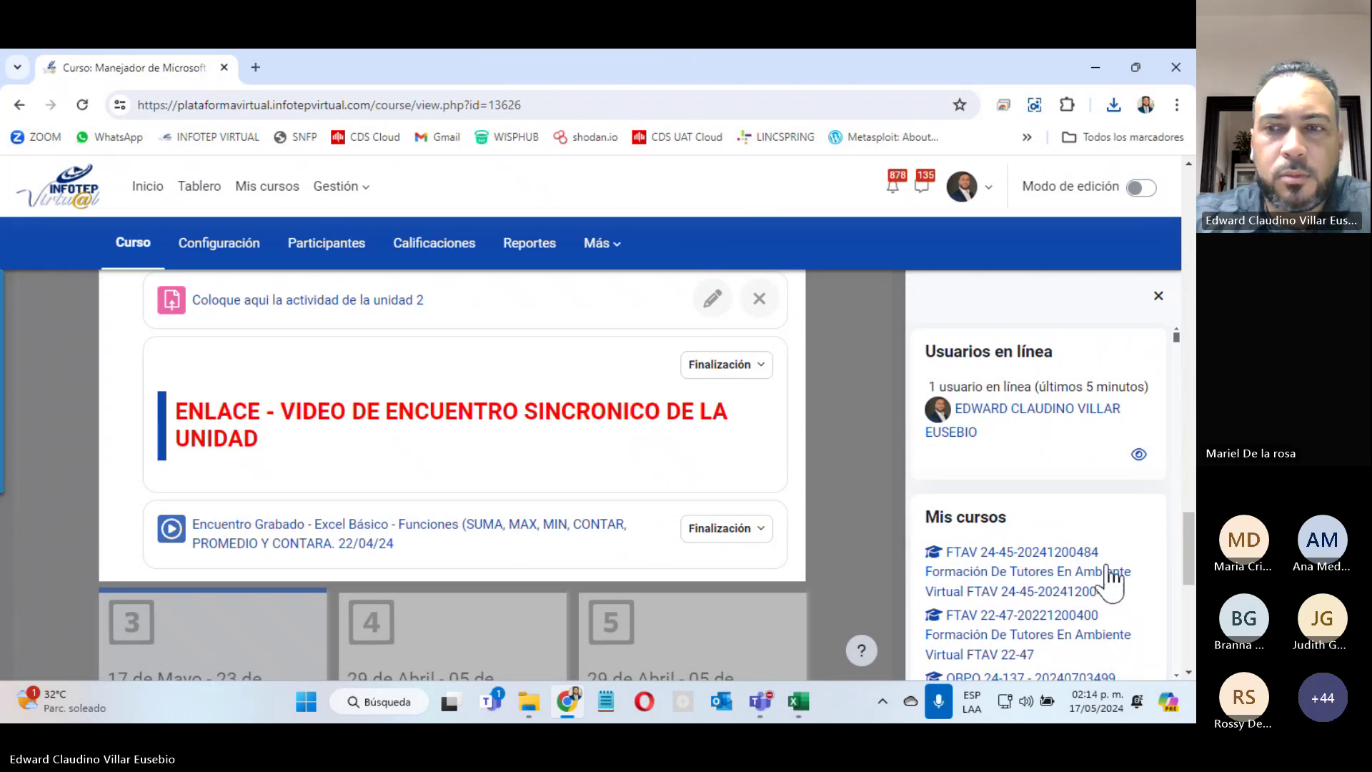
{"action": "left_click", "coordinate": [798, 699]}
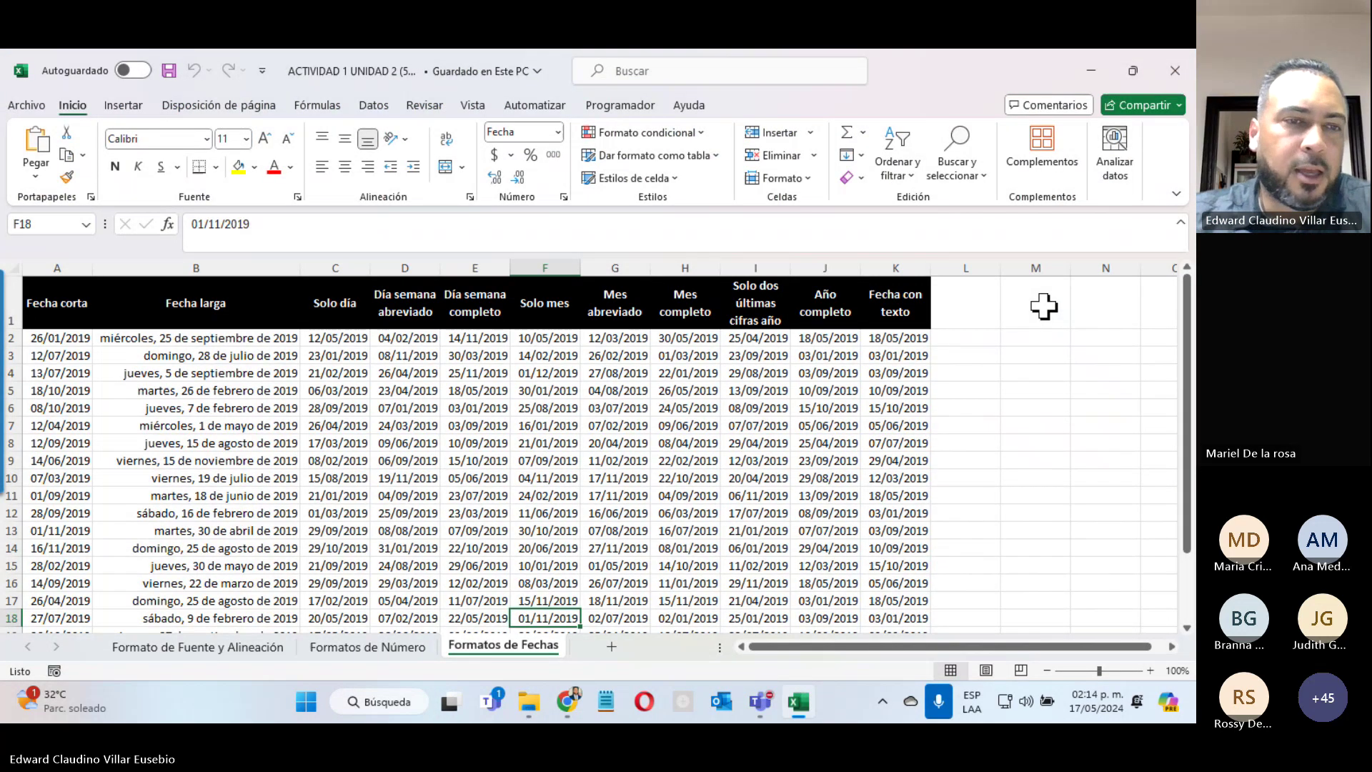
Step: Show the Formato de Fuente y Alineación sheet, then mute all Teams meeting participants and hide the meeting window
{"action": "left_click", "coordinate": [187, 647]}
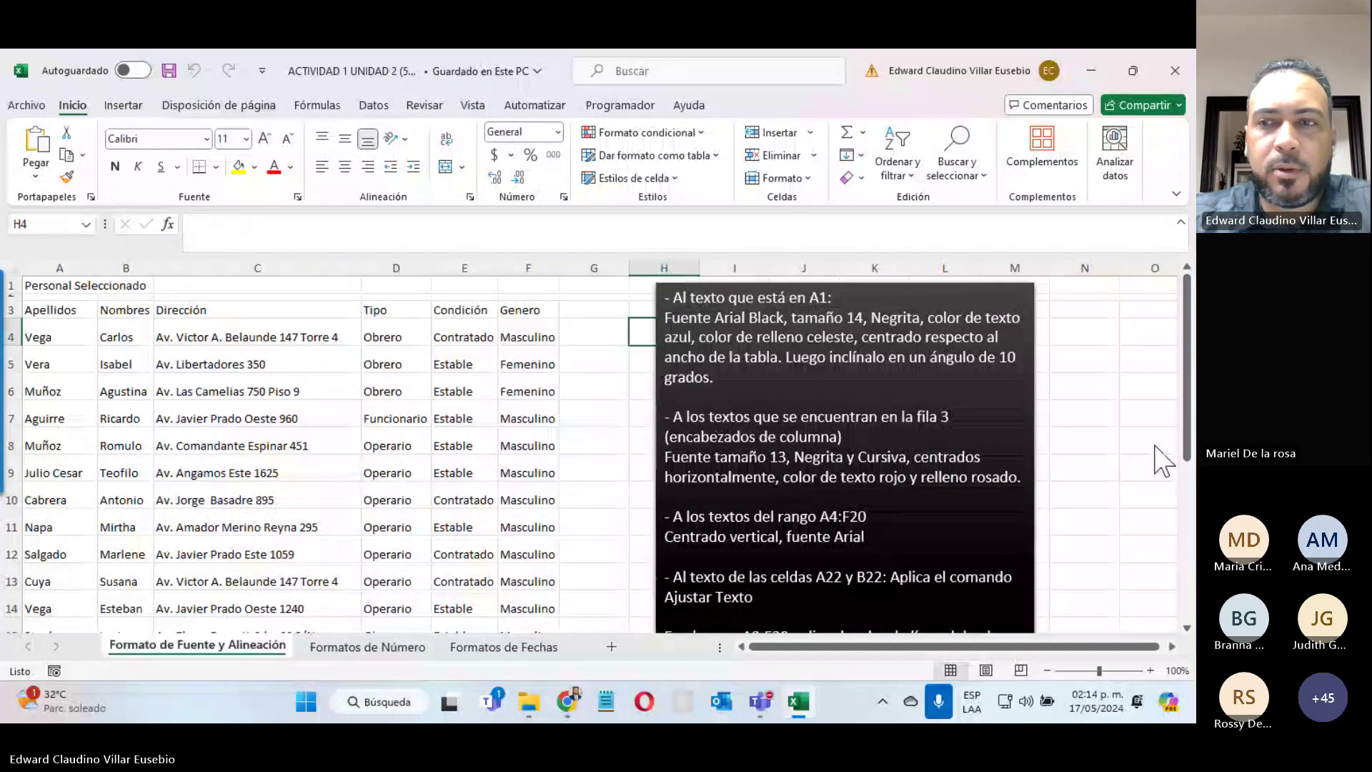
{"action": "key", "text": "alt+Tab"}
{"action": "left_click", "coordinate": [1008, 309]}
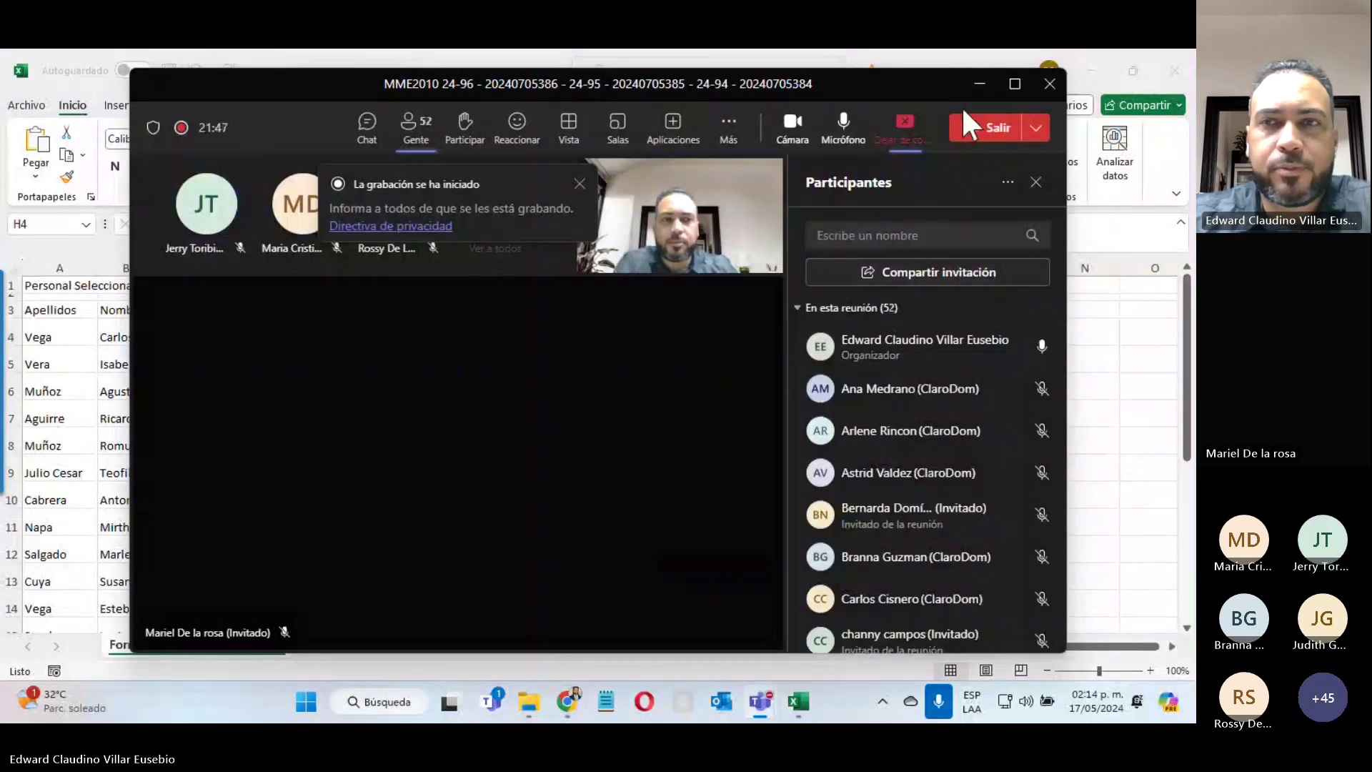
{"action": "left_click", "coordinate": [980, 83]}
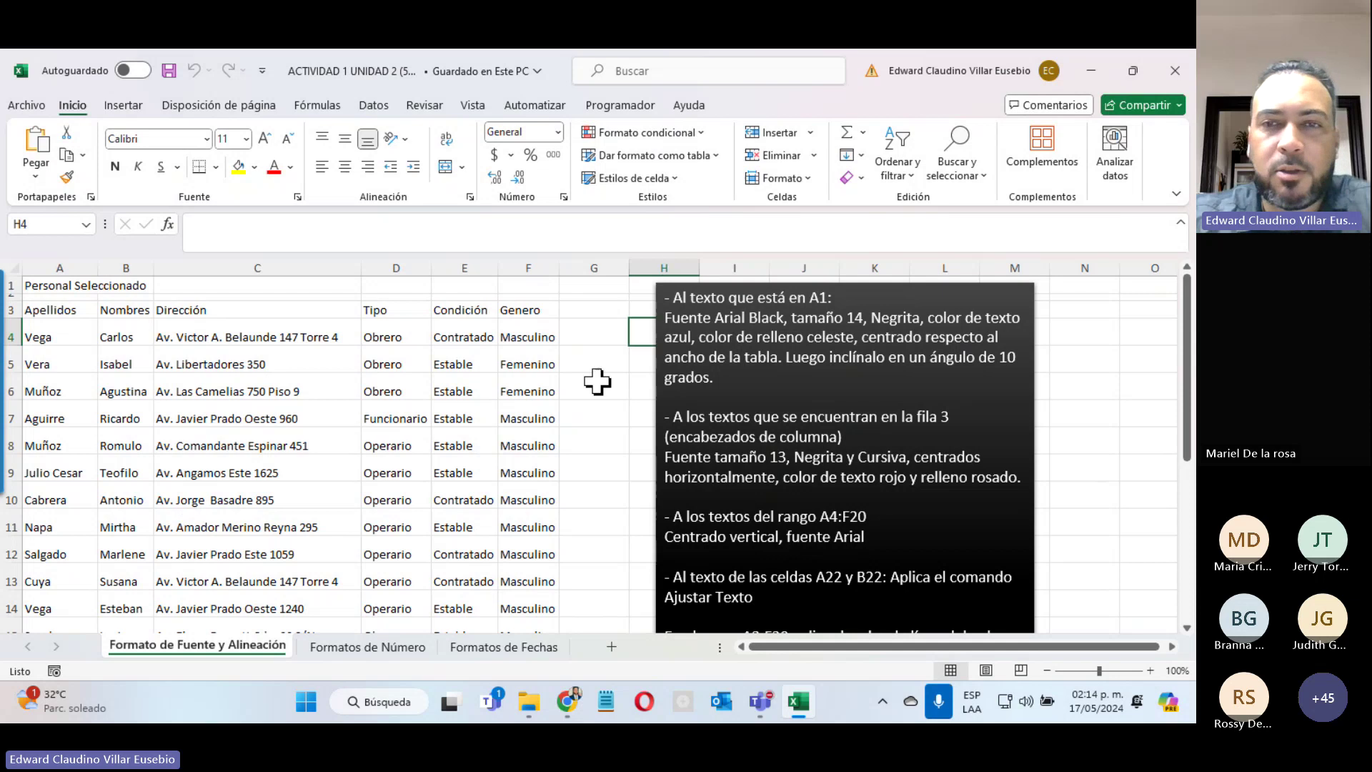
Step: Read the formatting instructions, glance at the Formatos de Número and Formatos de Fechas sheets, and return
{"action": "left_click", "coordinate": [682, 296]}
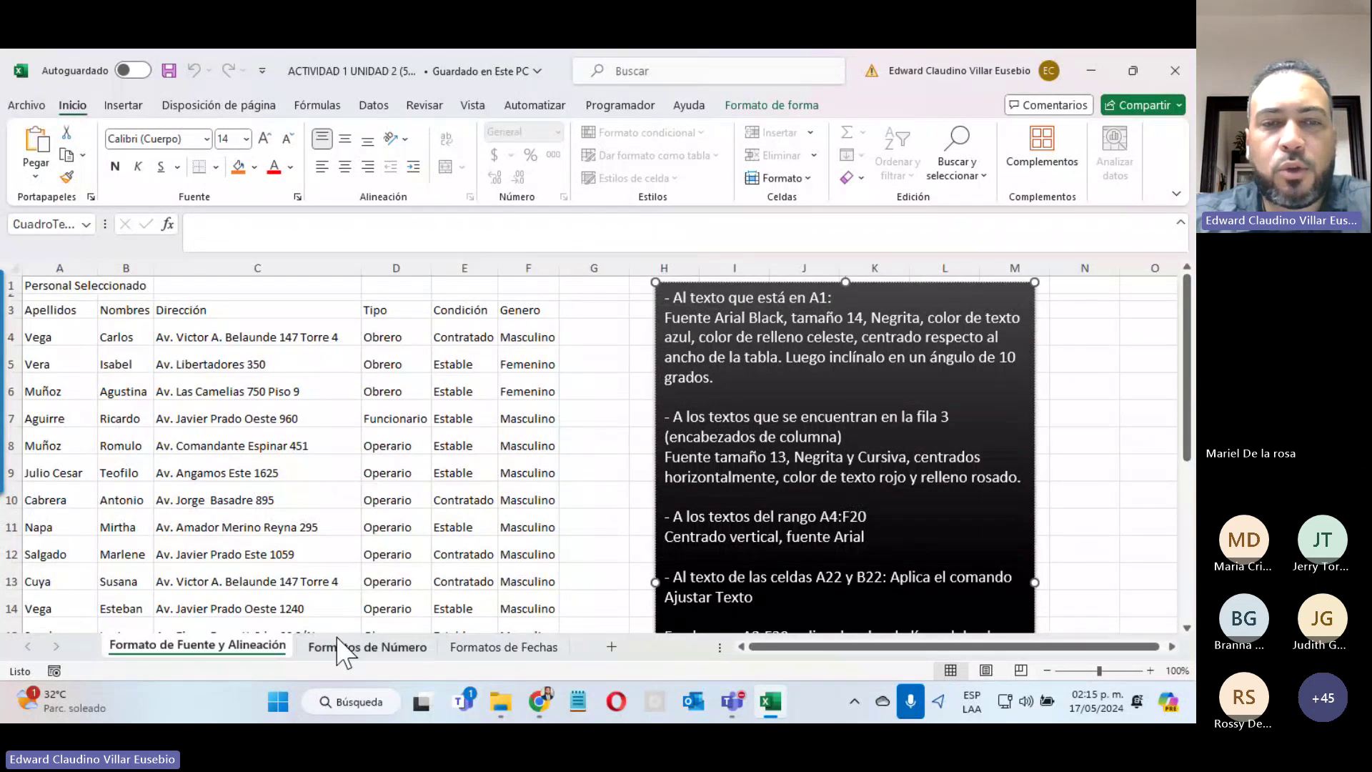
{"action": "left_click", "coordinate": [378, 647]}
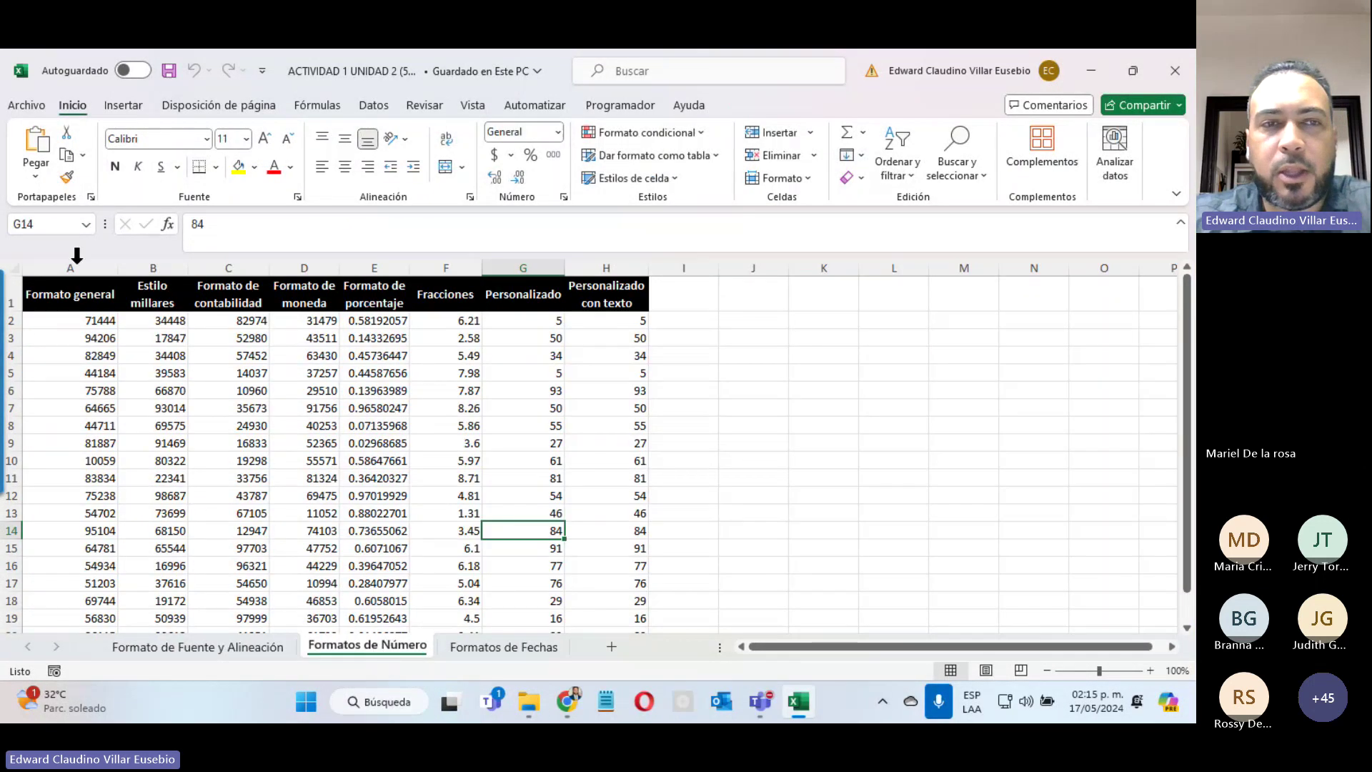
{"action": "left_click", "coordinate": [522, 647]}
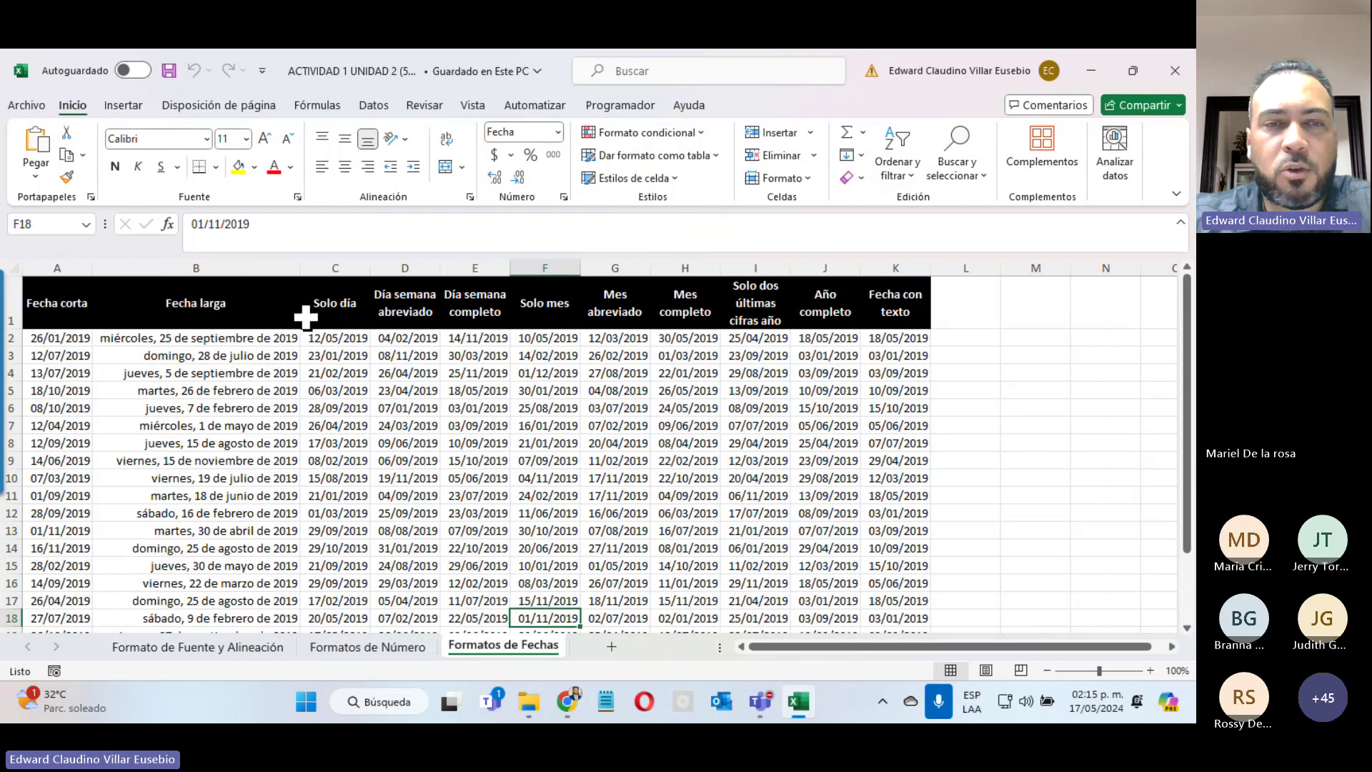
{"action": "left_click", "coordinate": [242, 653]}
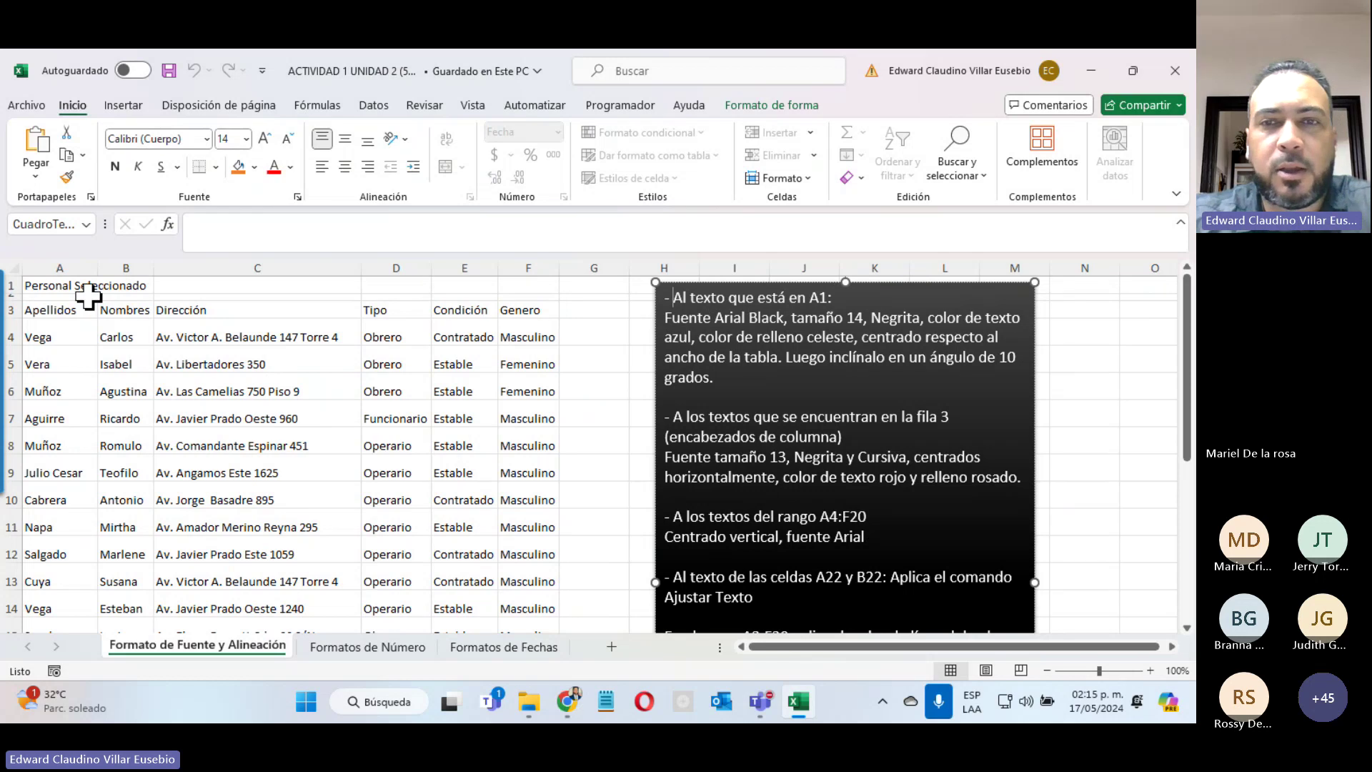
Step: Check the Arial Black requirement, then set A1's 'Personal Seleccionado' title to Alasassy Caps
{"action": "left_click", "coordinate": [63, 284]}
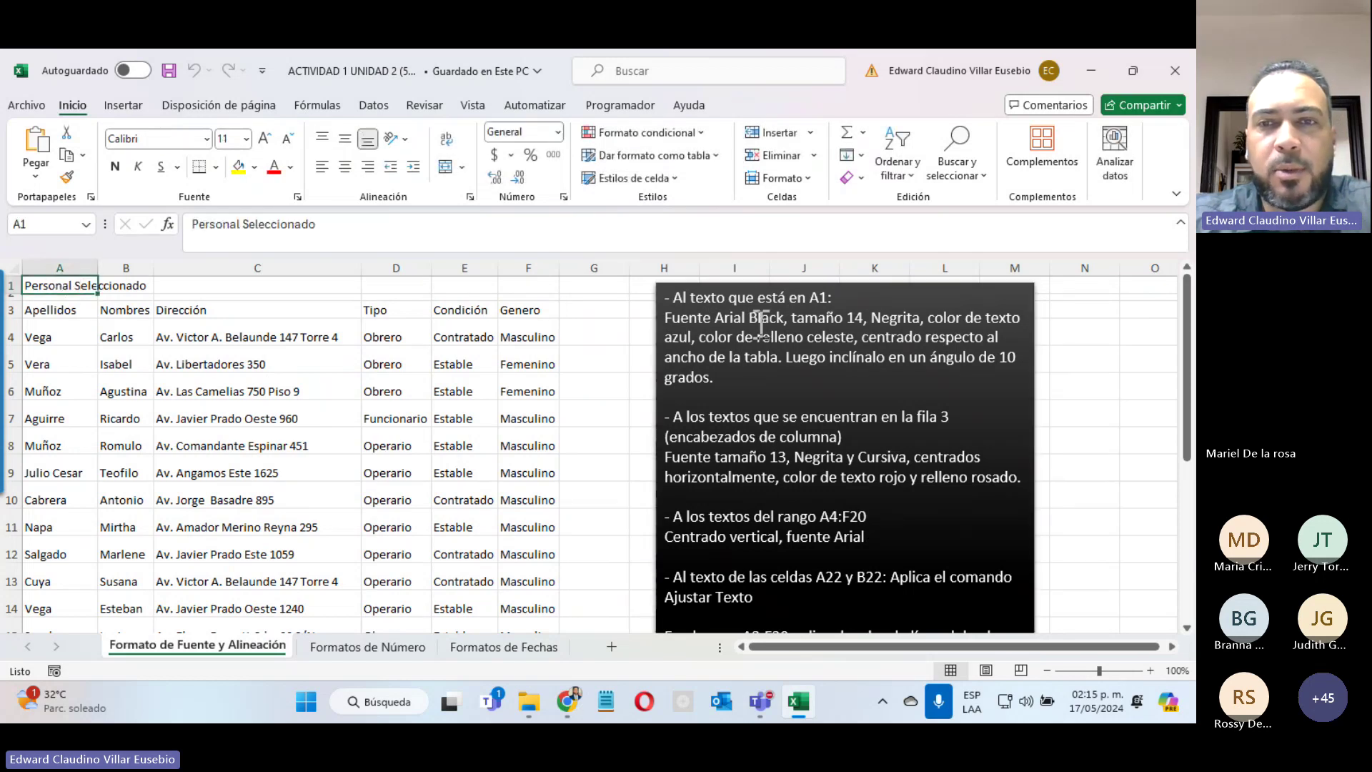
{"action": "left_click_drag", "start_coordinate": [787, 318], "coordinate": [664, 318]}
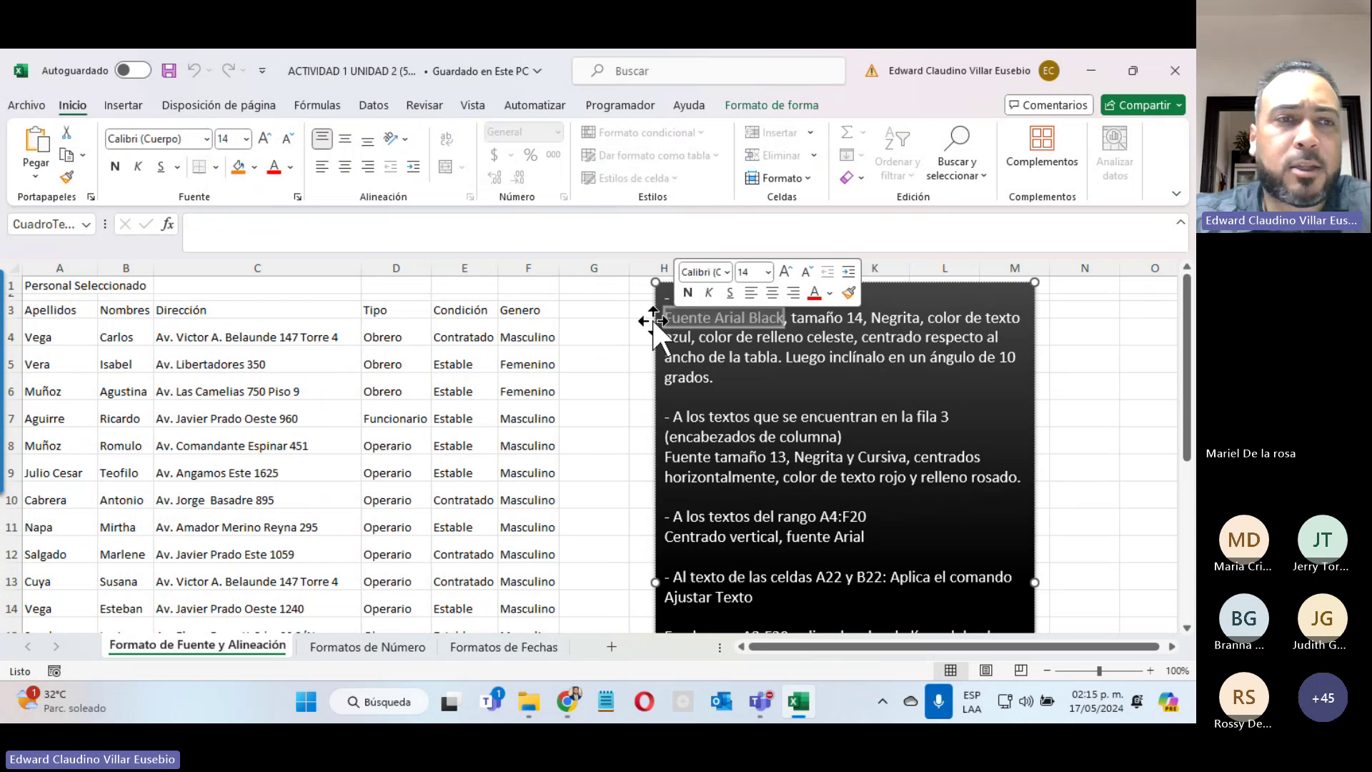
{"action": "left_click", "coordinate": [64, 289]}
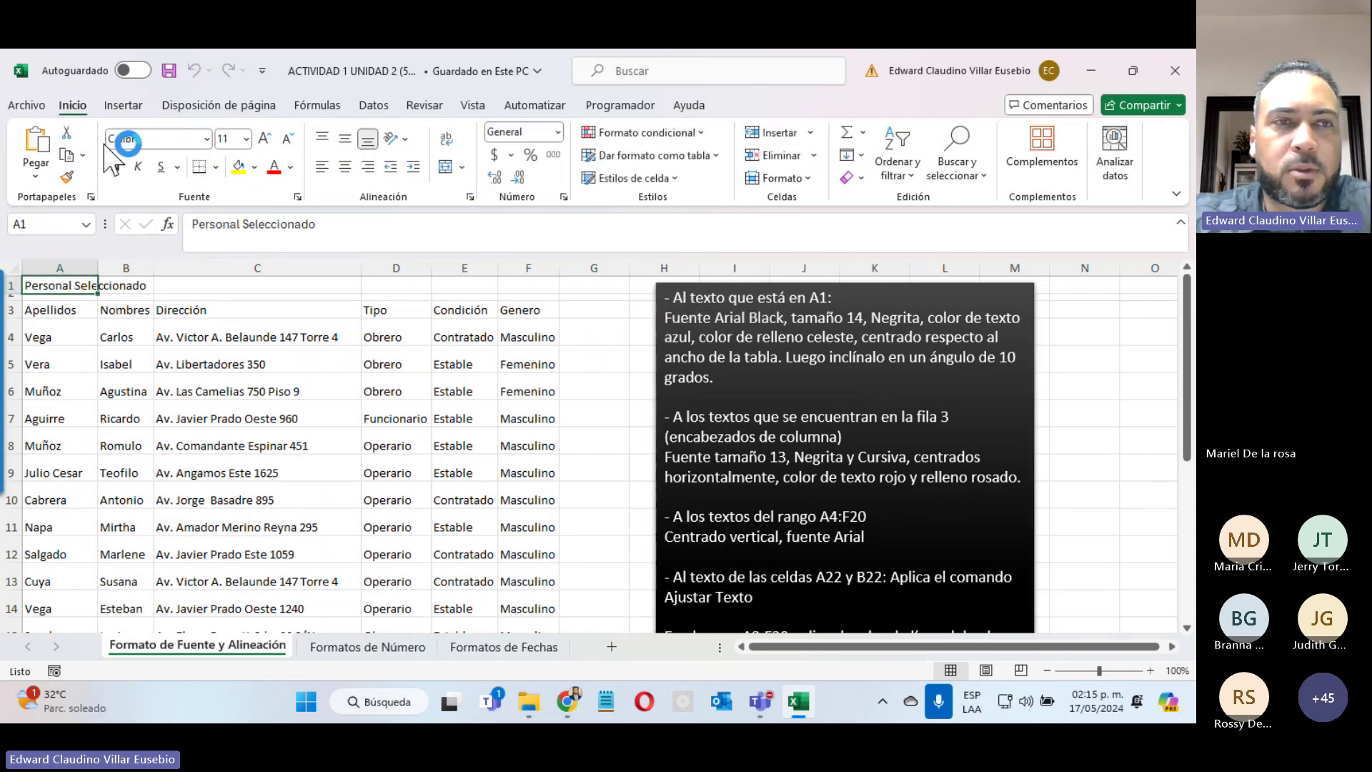
{"action": "left_click", "coordinate": [206, 139]}
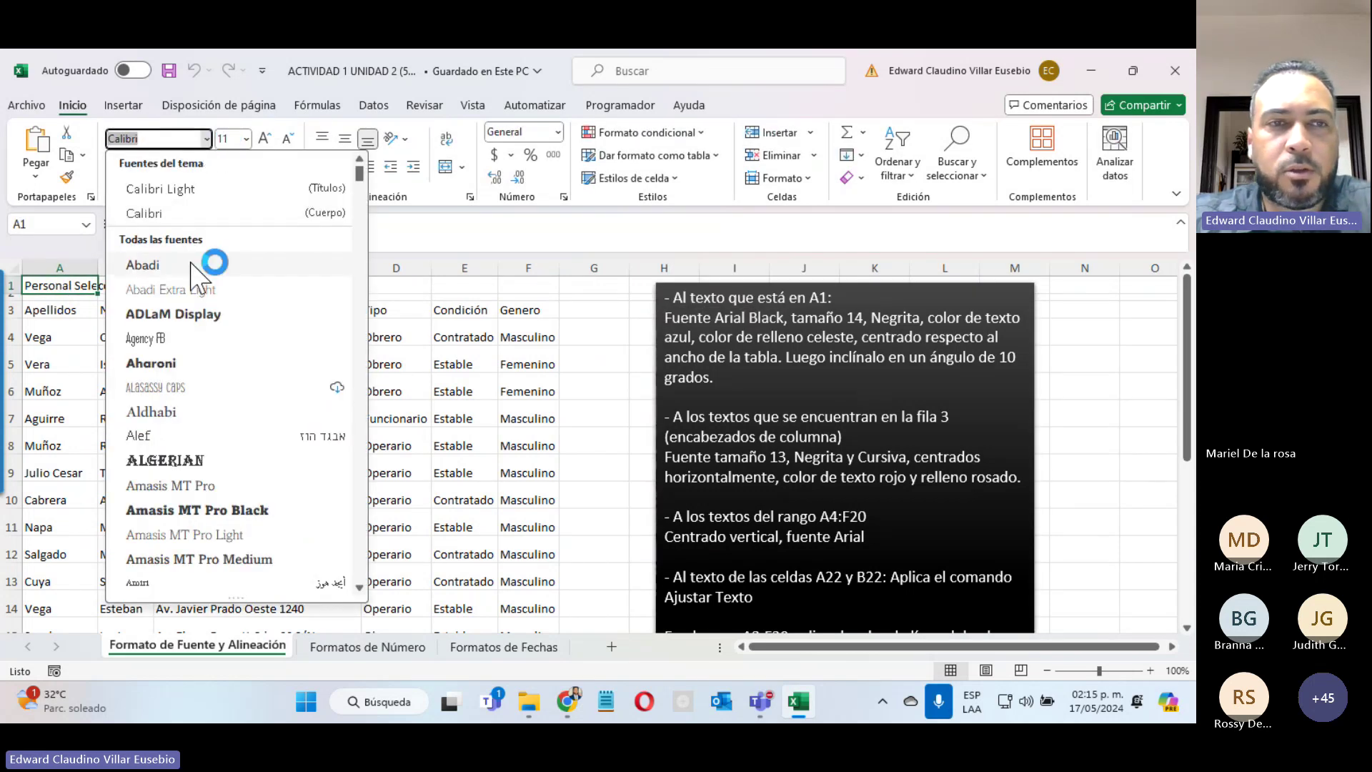
{"action": "scroll", "coordinate": [243, 325], "scroll_direction": "down", "scroll_amount": 15}
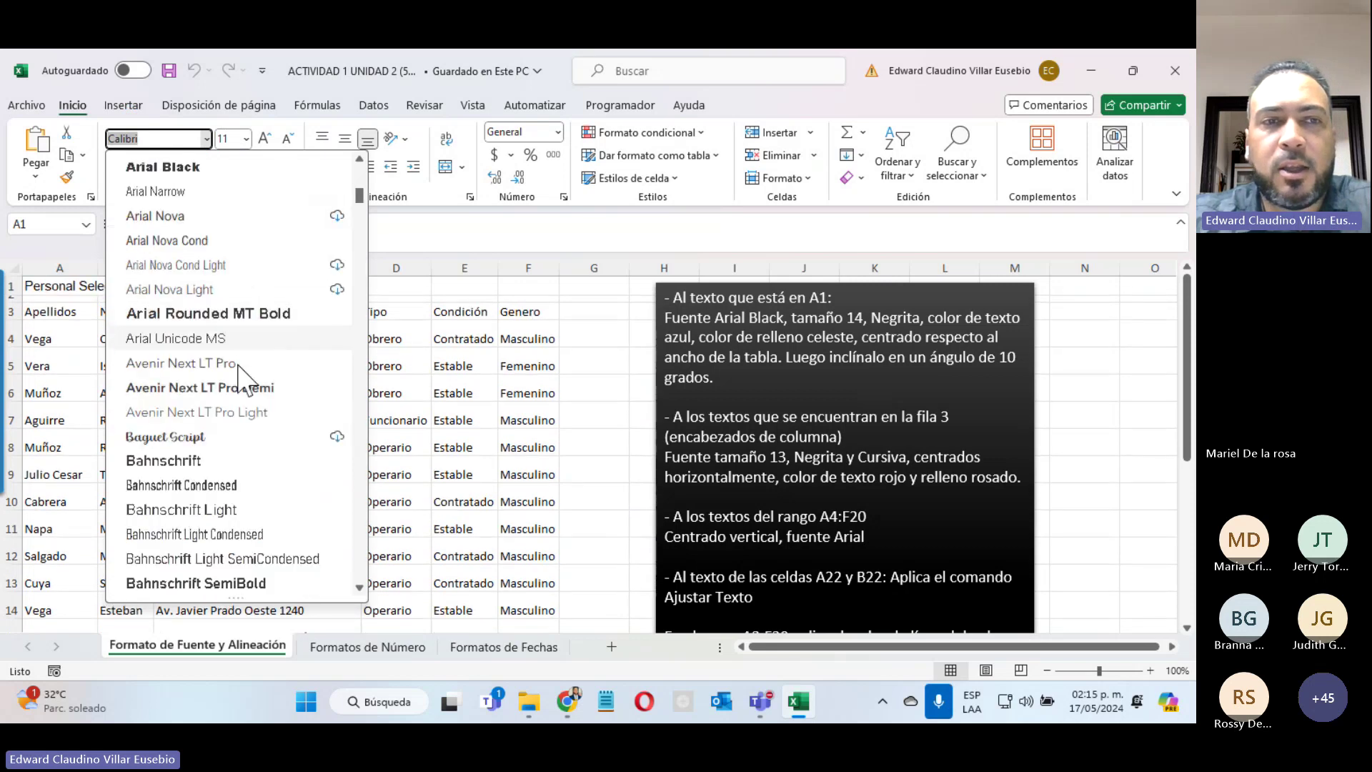
{"action": "scroll", "coordinate": [243, 379], "scroll_direction": "down", "scroll_amount": 12}
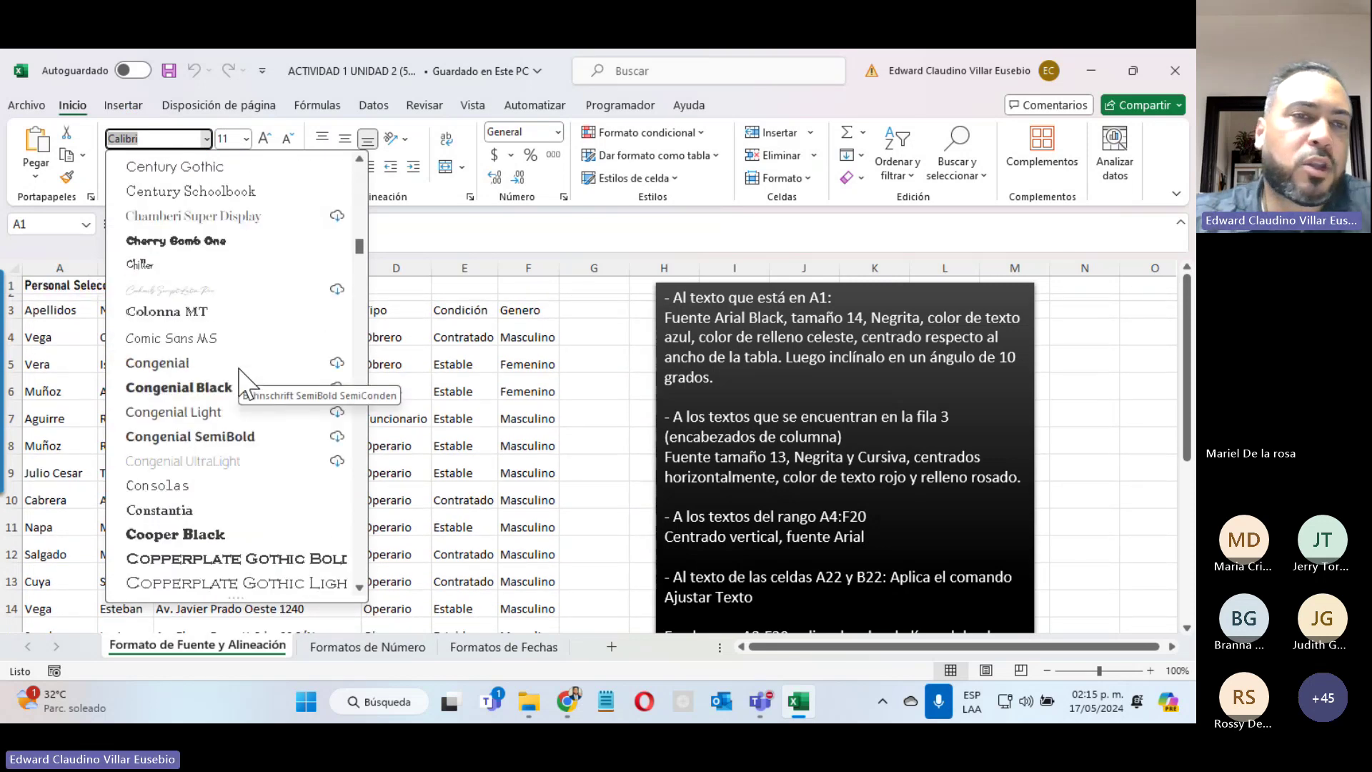
{"action": "scroll", "coordinate": [243, 378], "scroll_direction": "up", "scroll_amount": 12}
{"action": "scroll", "coordinate": [241, 375], "scroll_direction": "up", "scroll_amount": 18}
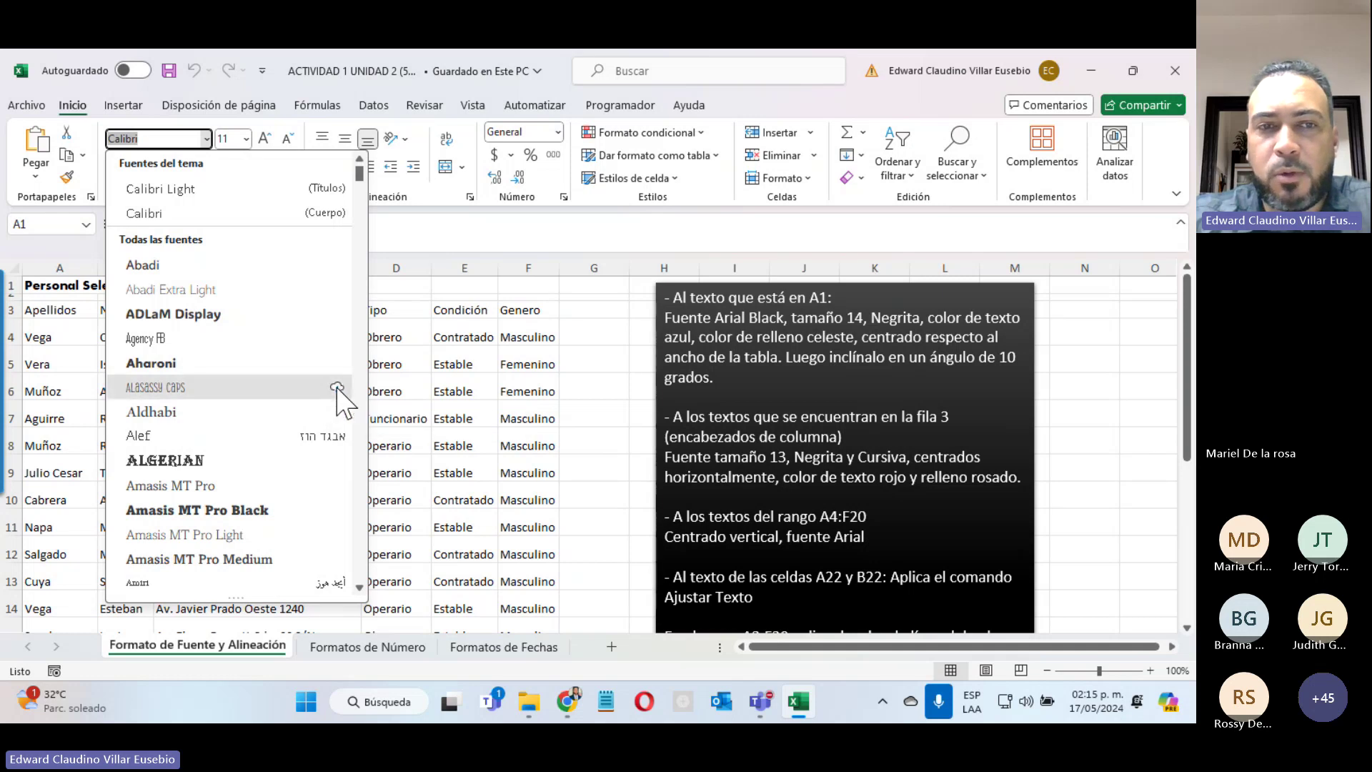
{"action": "left_click", "coordinate": [337, 388]}
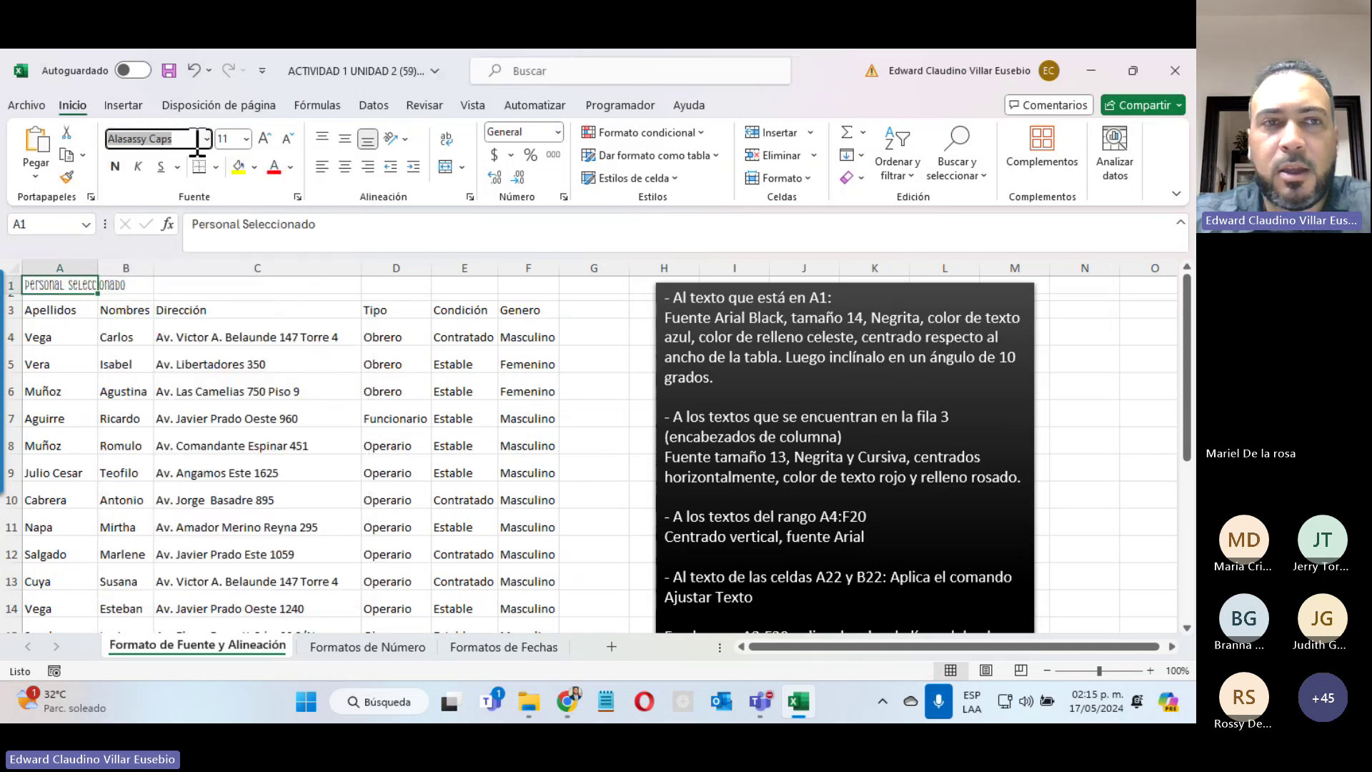
{"action": "left_click", "coordinate": [207, 138]}
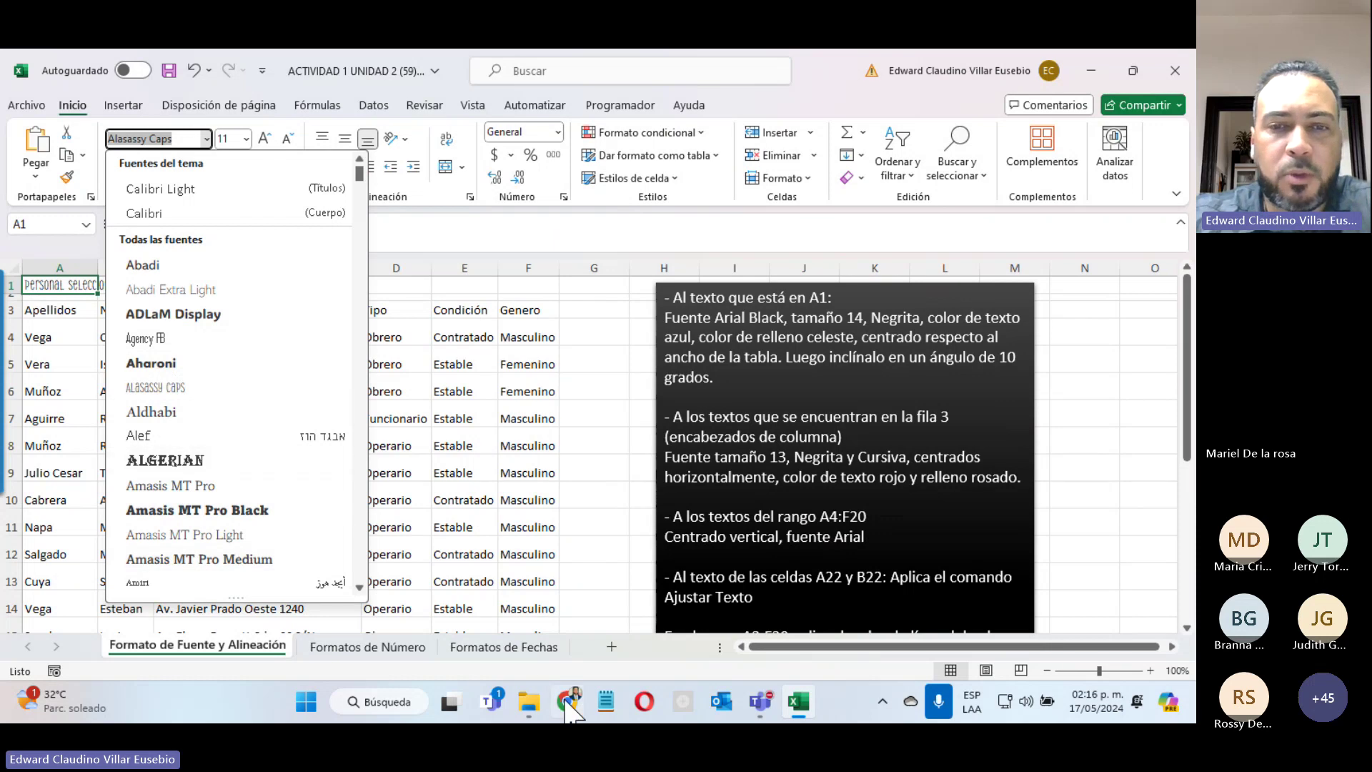
Step: Search 'google fonts' in a new Chrome tab and open the Google Fonts browse page
{"action": "left_click", "coordinate": [568, 703]}
{"action": "left_click", "coordinate": [255, 68]}
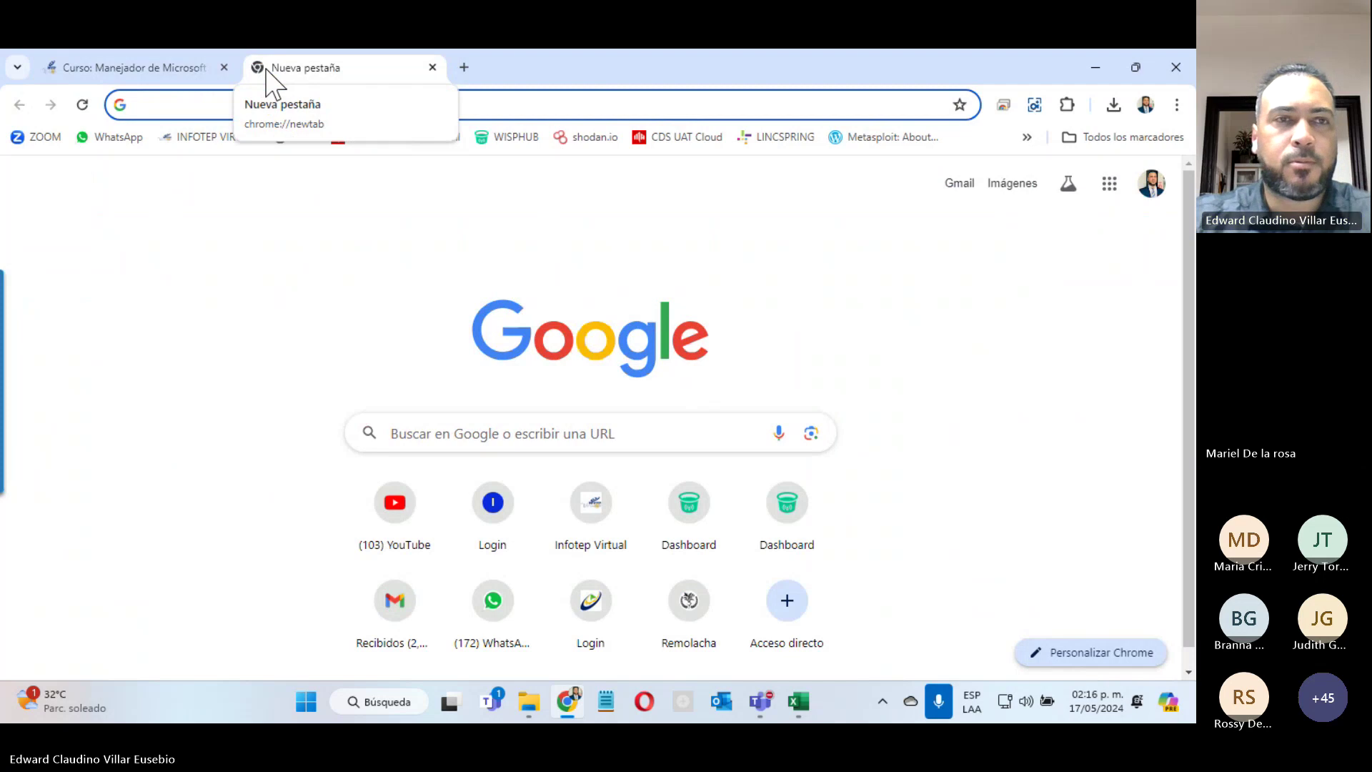
{"action": "type", "text": "google"}
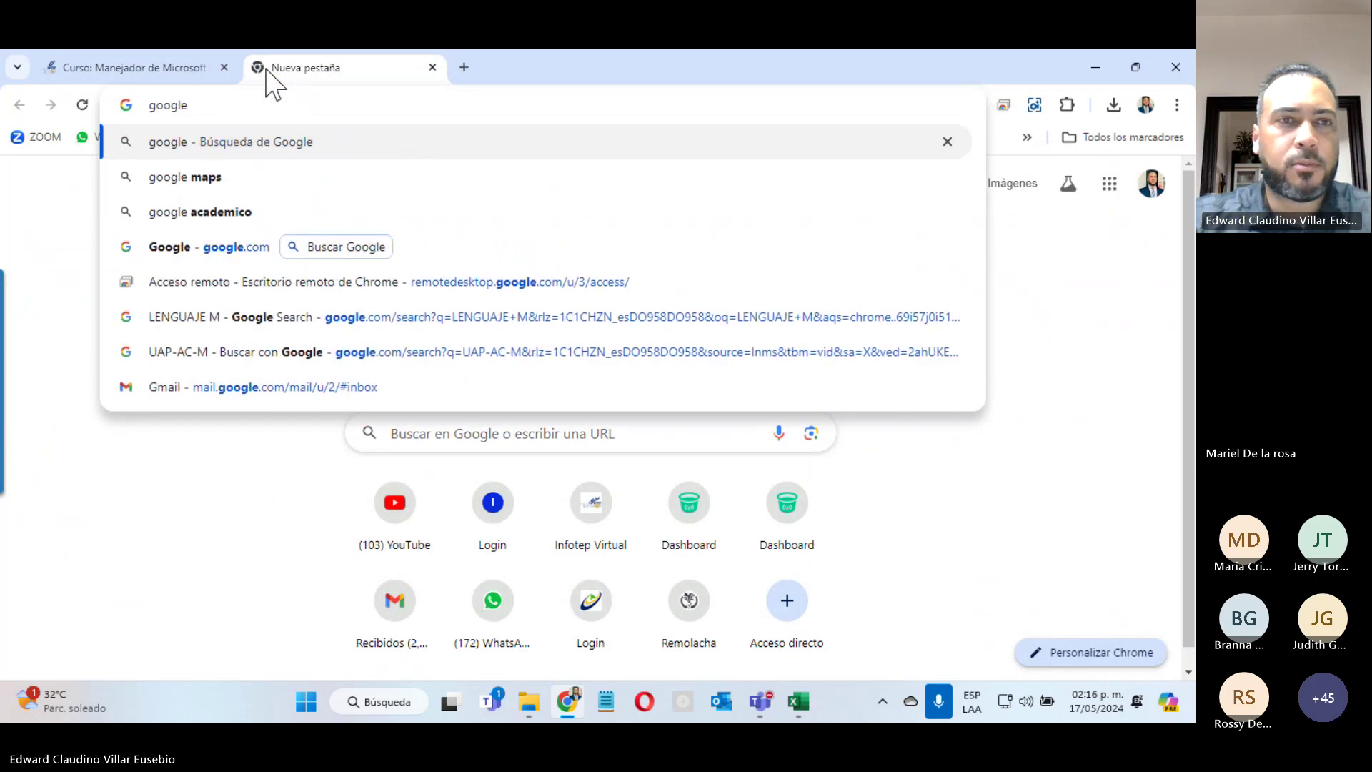
{"action": "type", "text": " fon"}
{"action": "key", "text": "Down"}
{"action": "key", "text": "Return"}
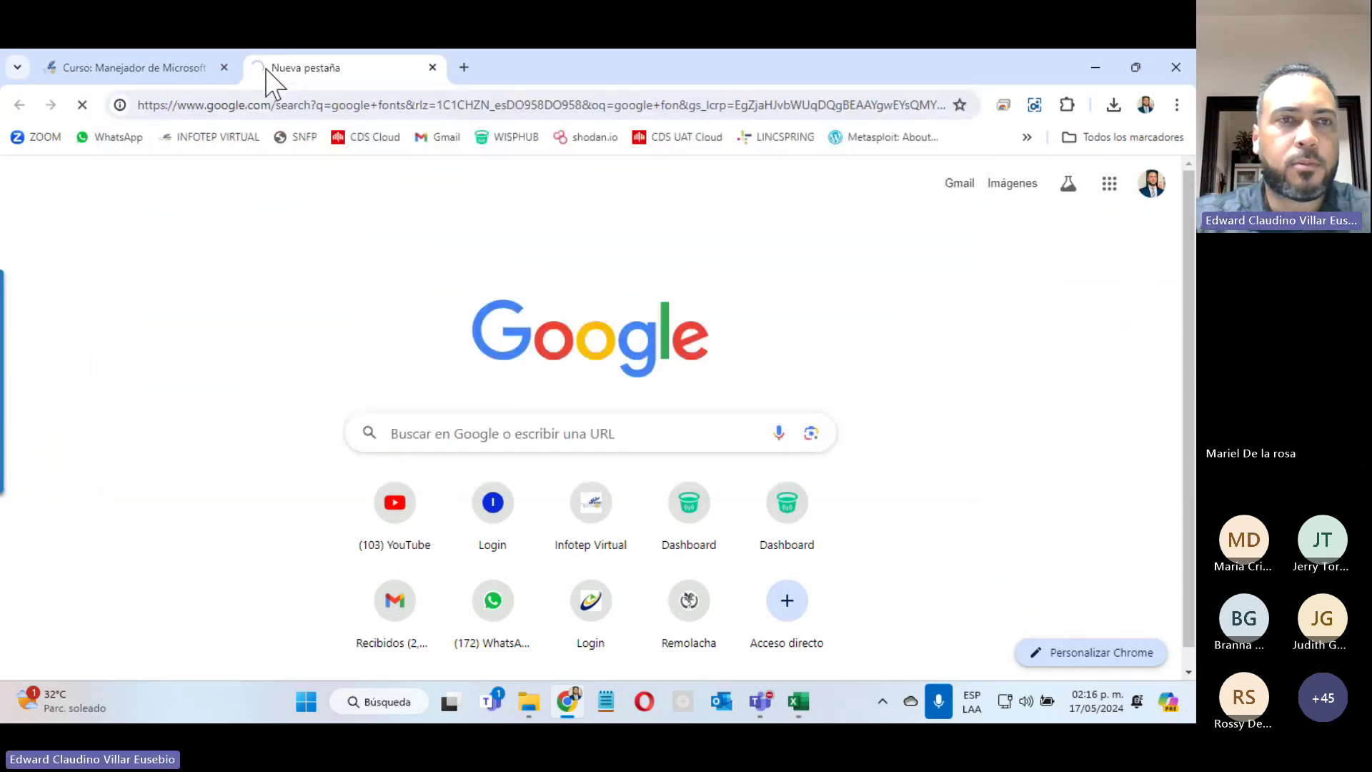
{"action": "left_click", "coordinate": [232, 339]}
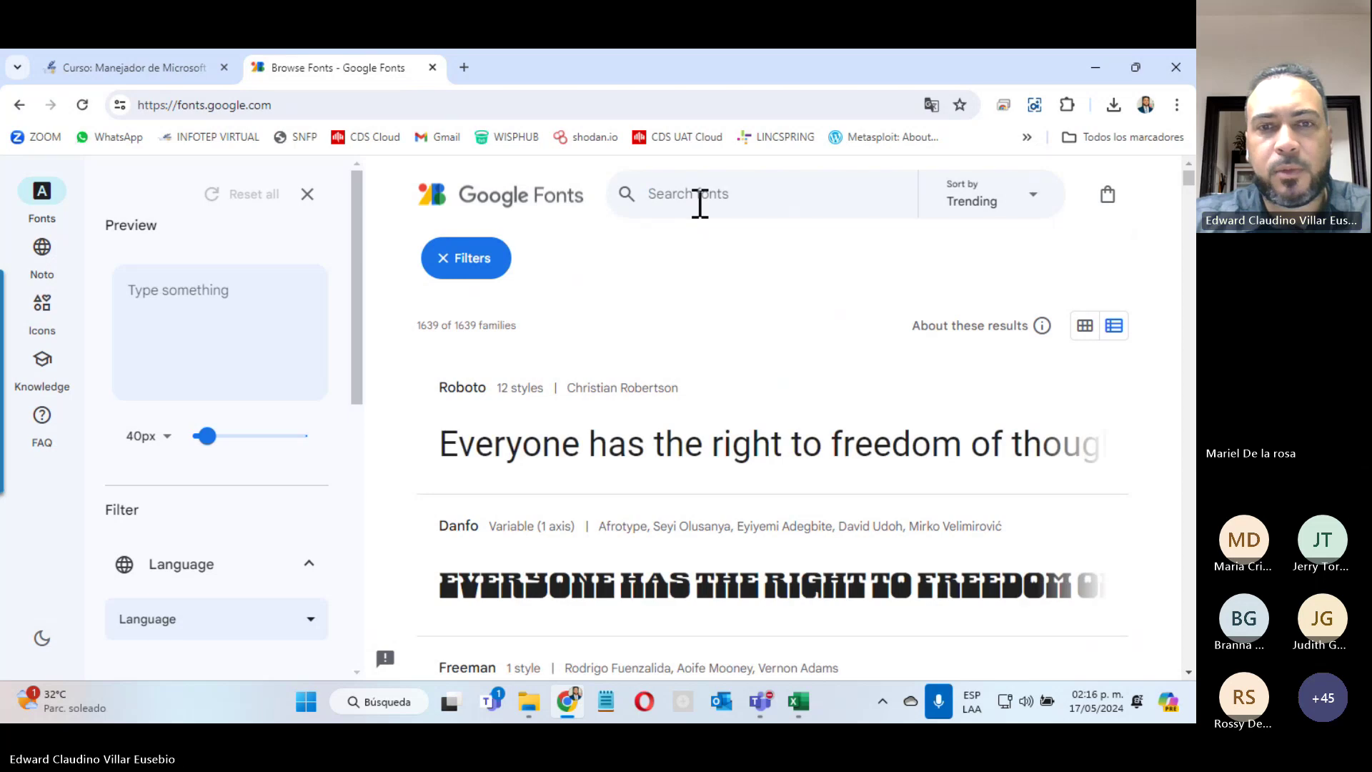
Step: Preview fonts with the text 'Hola Mundo' and open the Jacquard 24 font page
{"action": "left_click", "coordinate": [666, 193]}
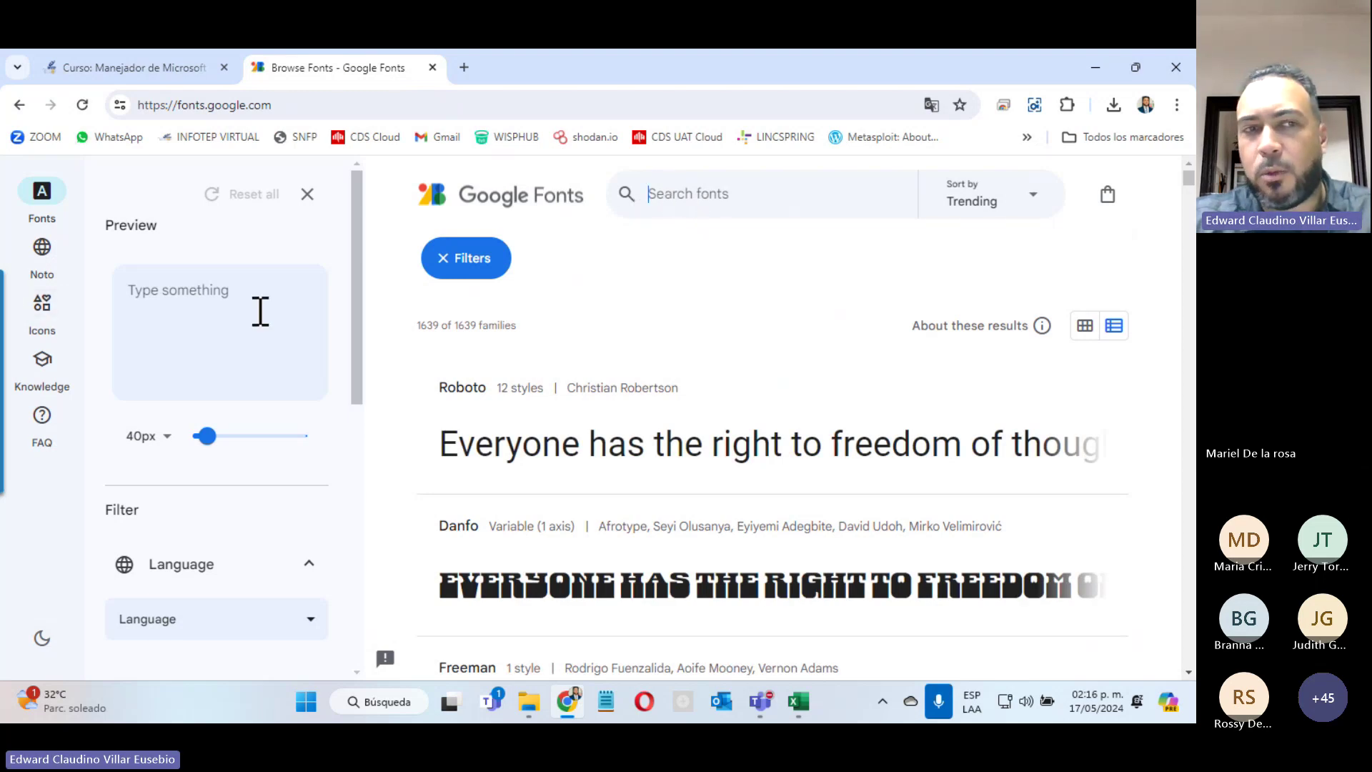
{"action": "left_click", "coordinate": [184, 291]}
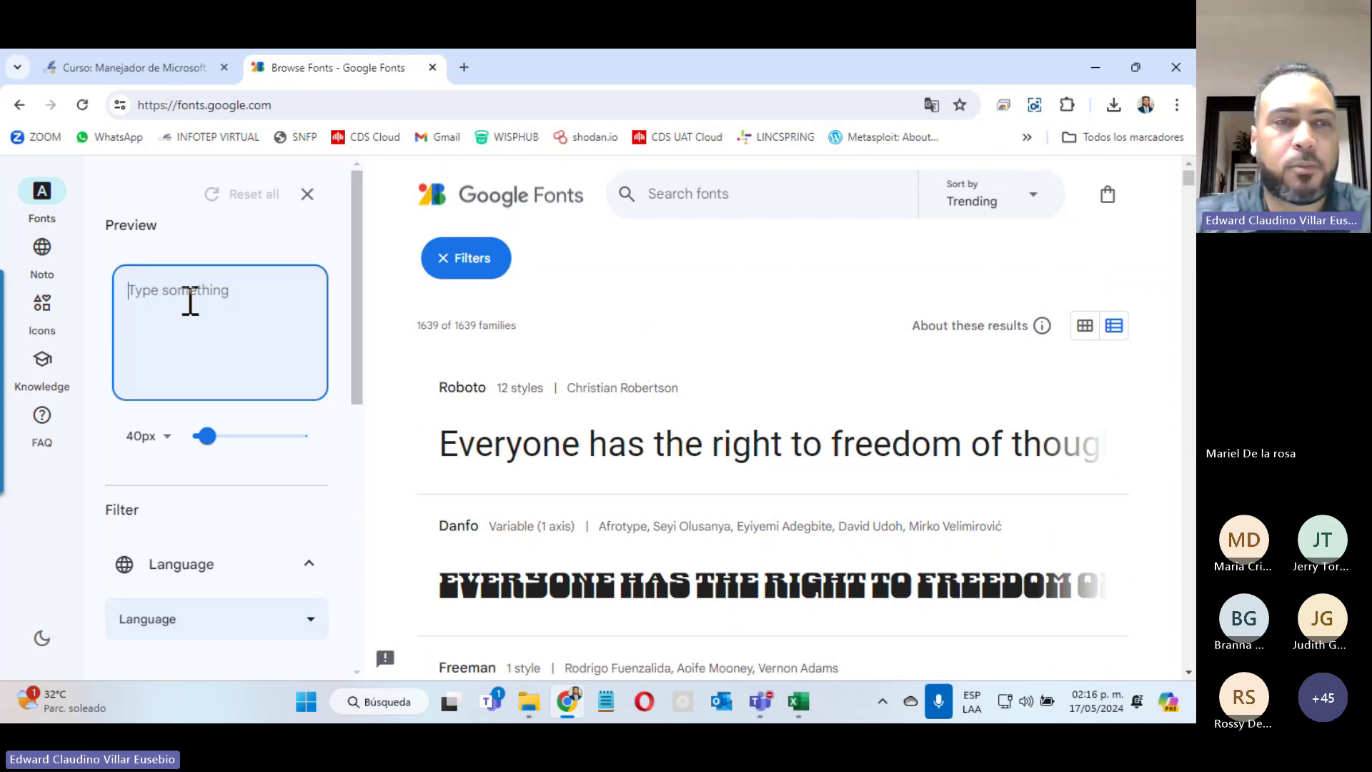
{"action": "type", "text": "Hola"}
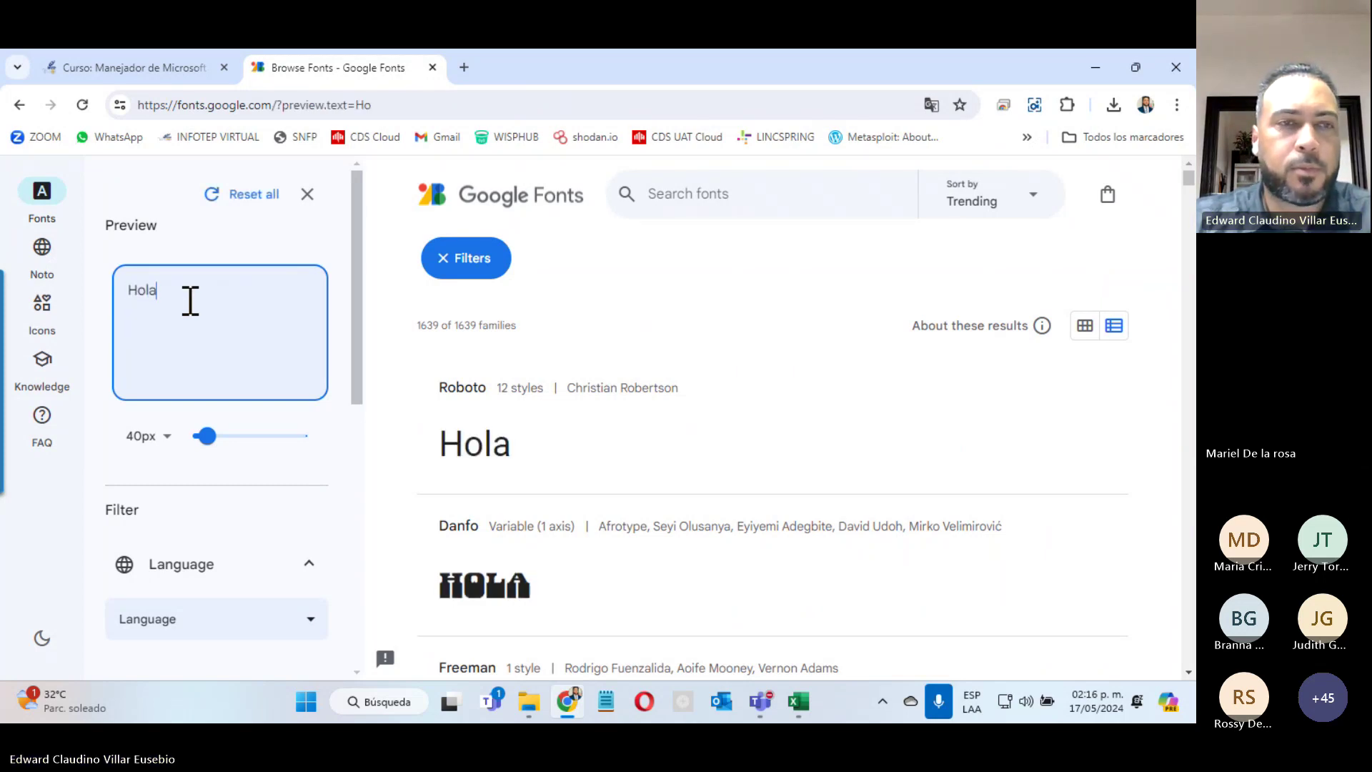
{"action": "type", "text": " Mundo"}
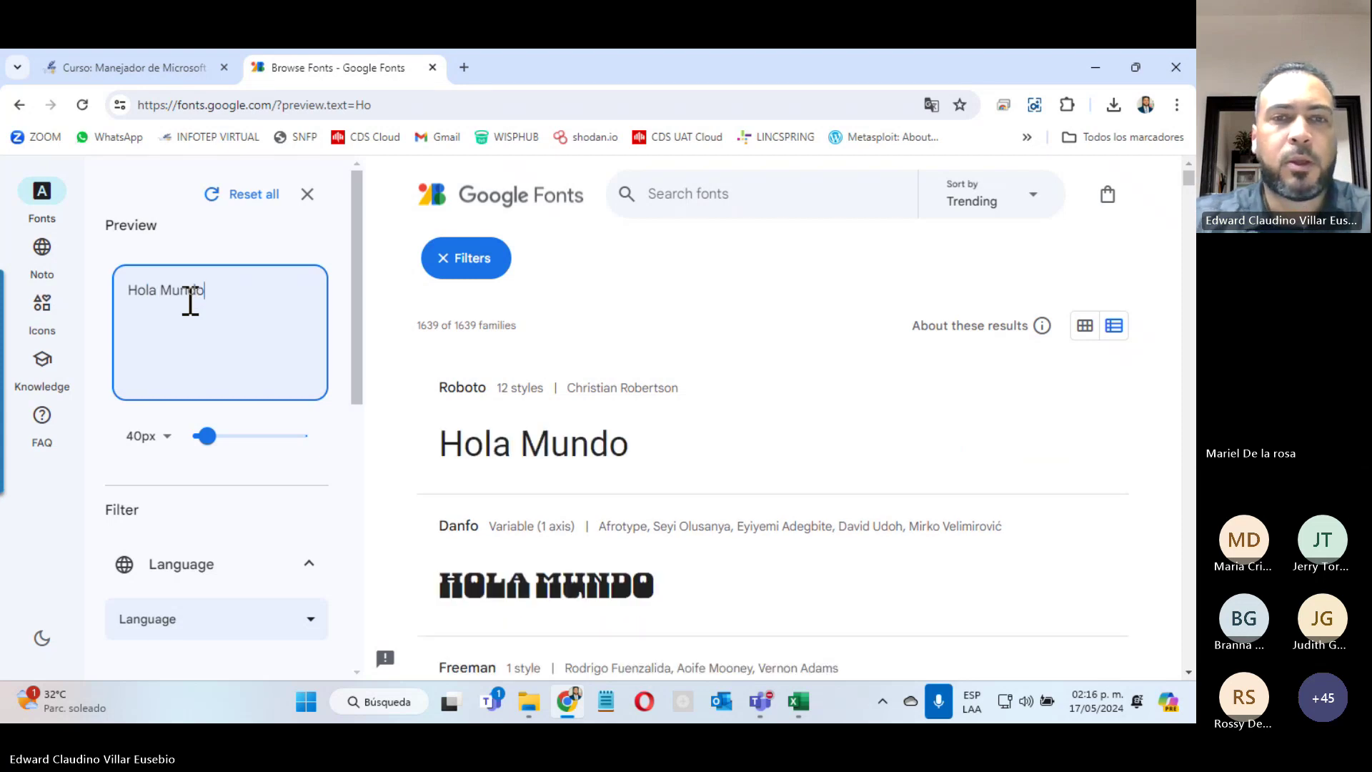
{"action": "scroll", "coordinate": [729, 474], "scroll_direction": "down", "scroll_amount": 4}
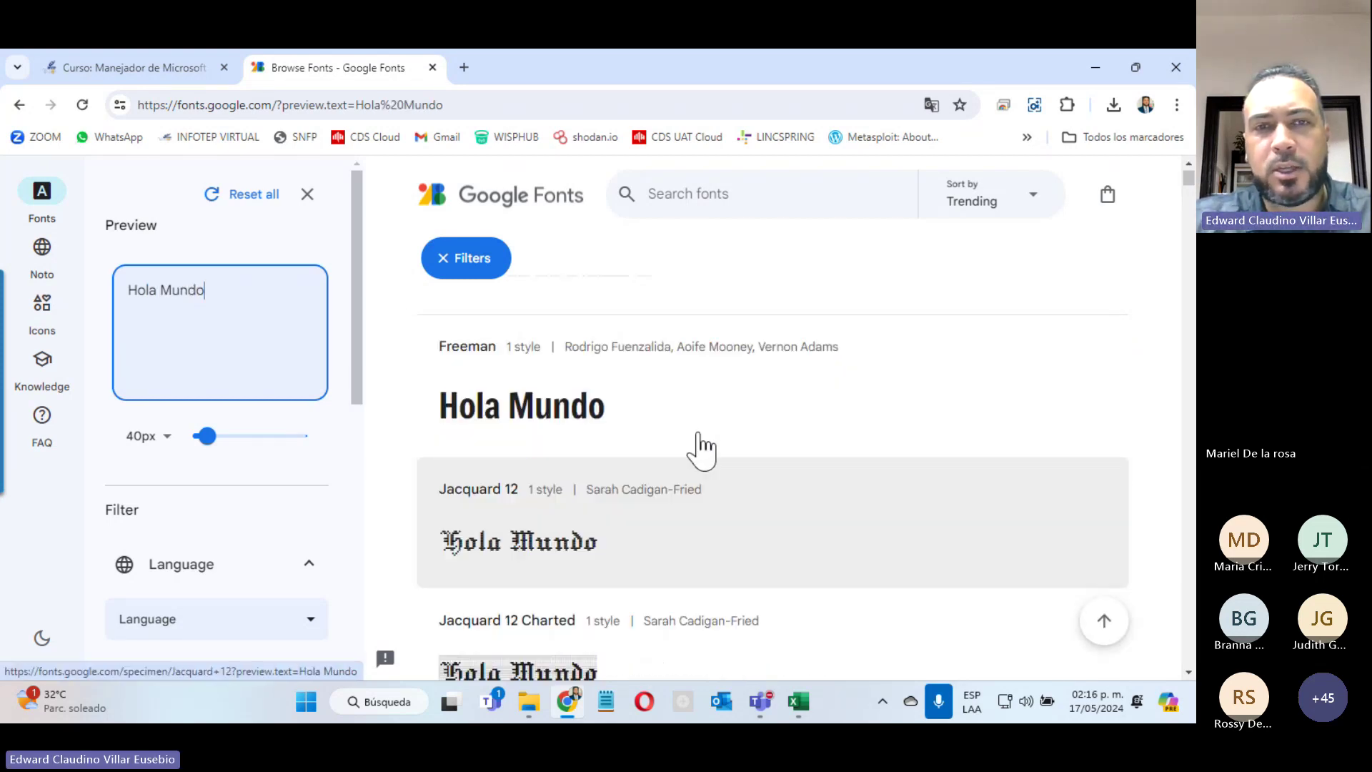
{"action": "scroll", "coordinate": [568, 561], "scroll_direction": "down", "scroll_amount": 4}
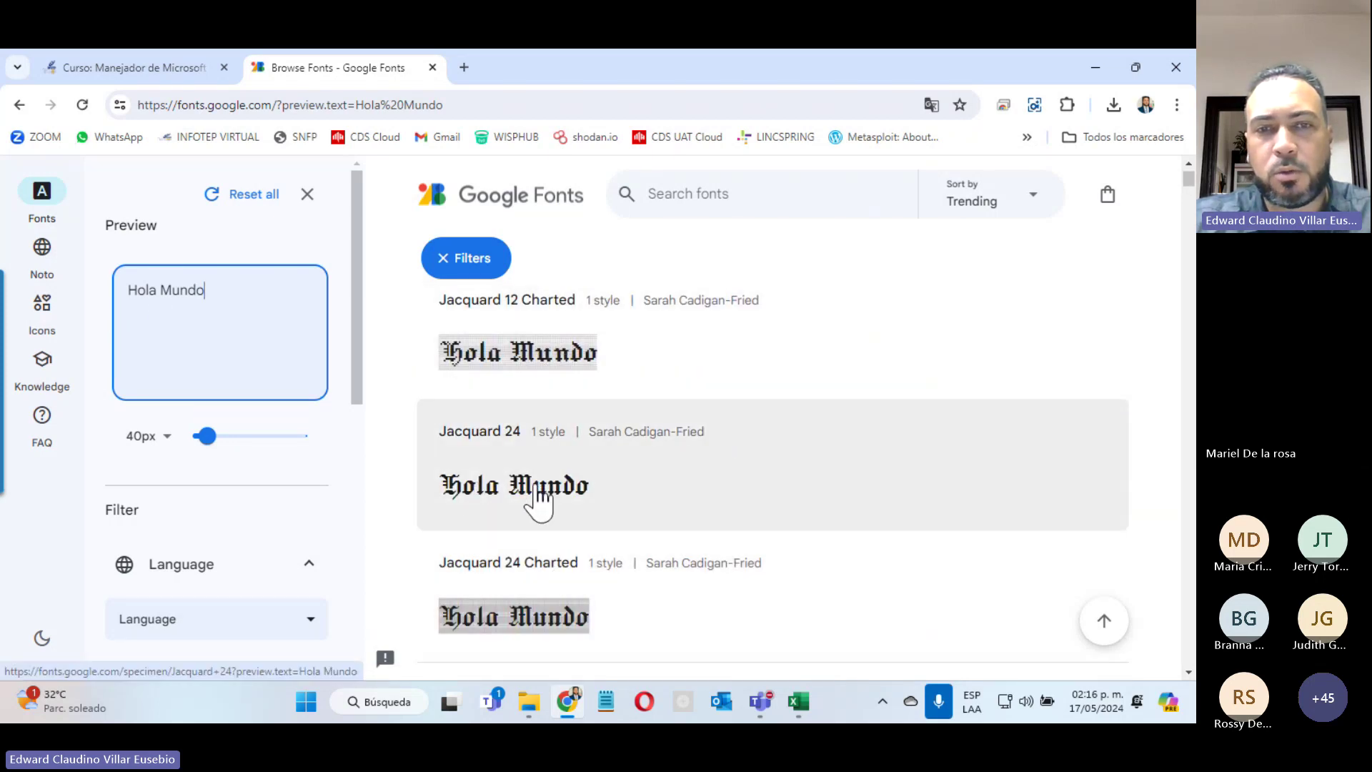
{"action": "left_click", "coordinate": [611, 492]}
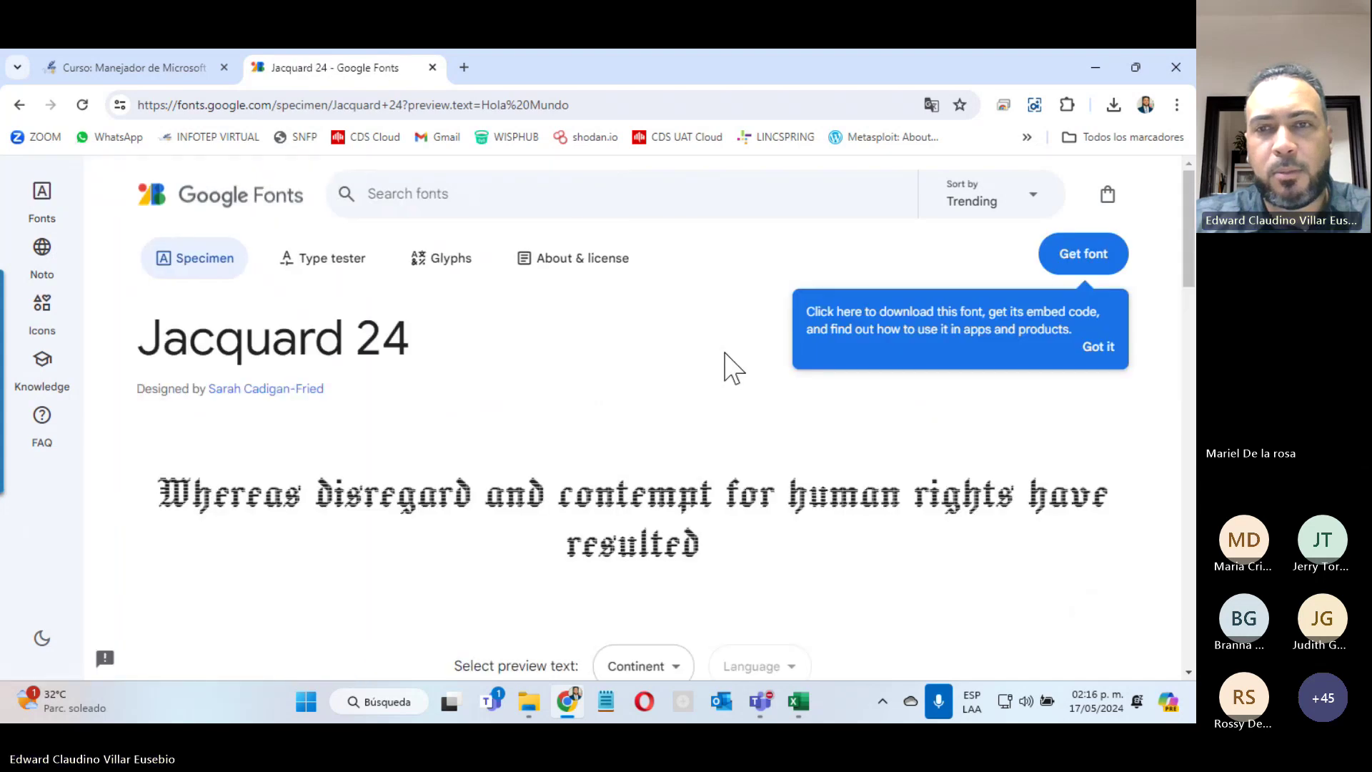
Step: Add Jacquard 24 and download the whole family as Jacquard_24.zip
{"action": "left_click", "coordinate": [1078, 265]}
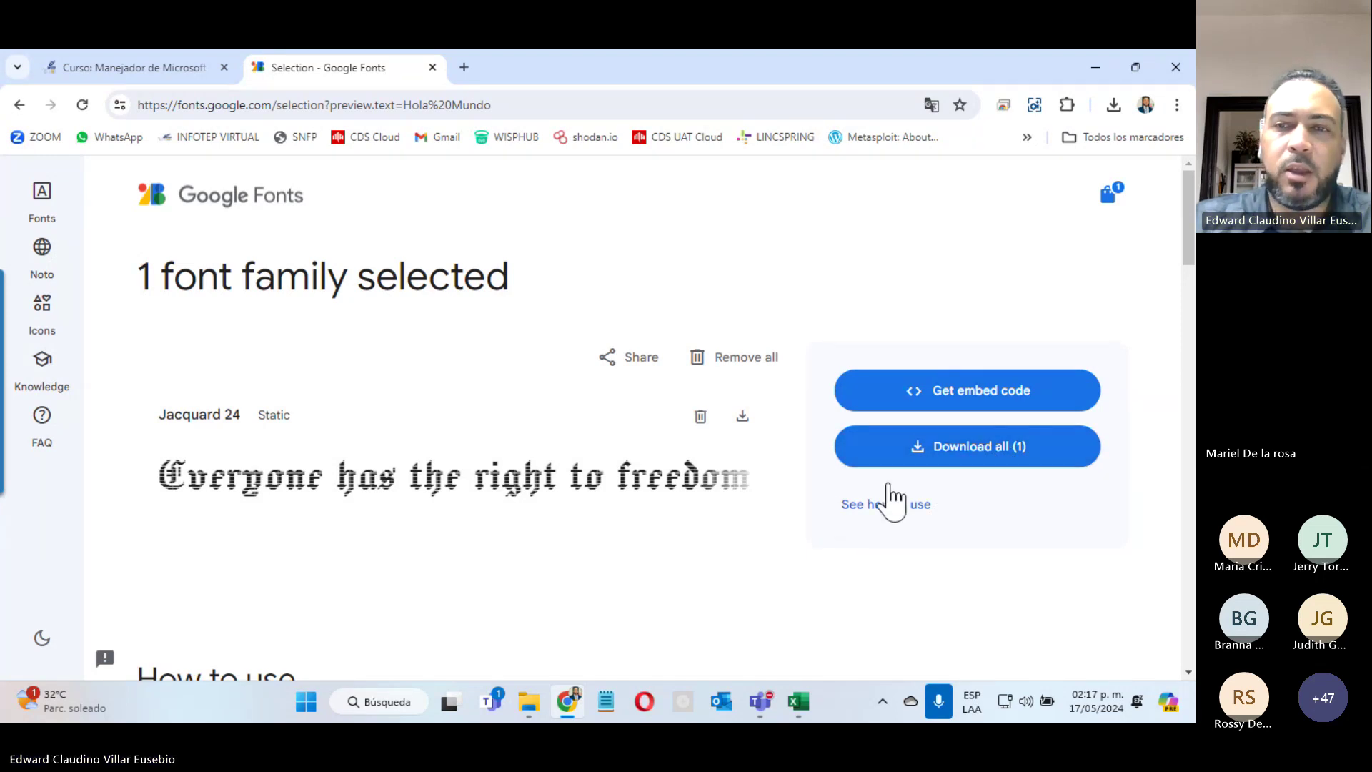
{"action": "left_click", "coordinate": [919, 457]}
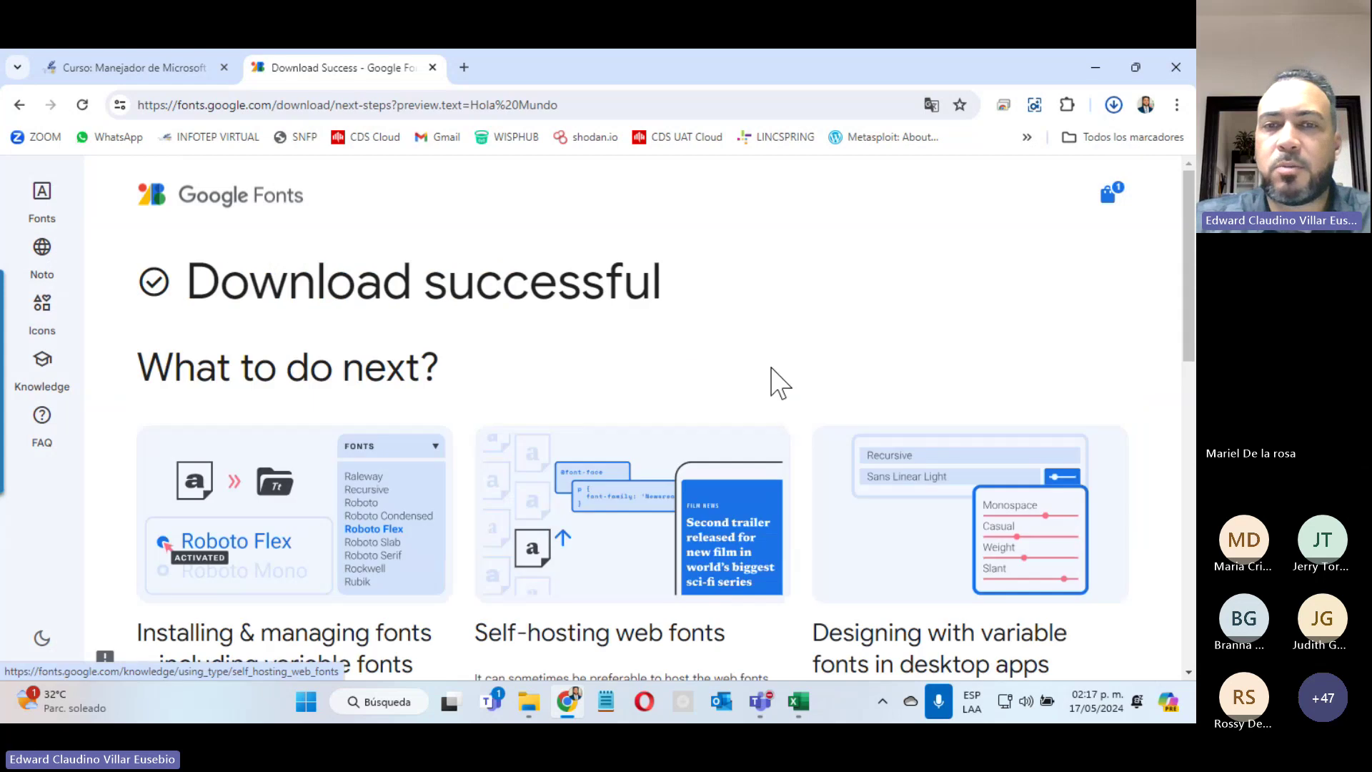
{"action": "left_click", "coordinate": [1116, 106]}
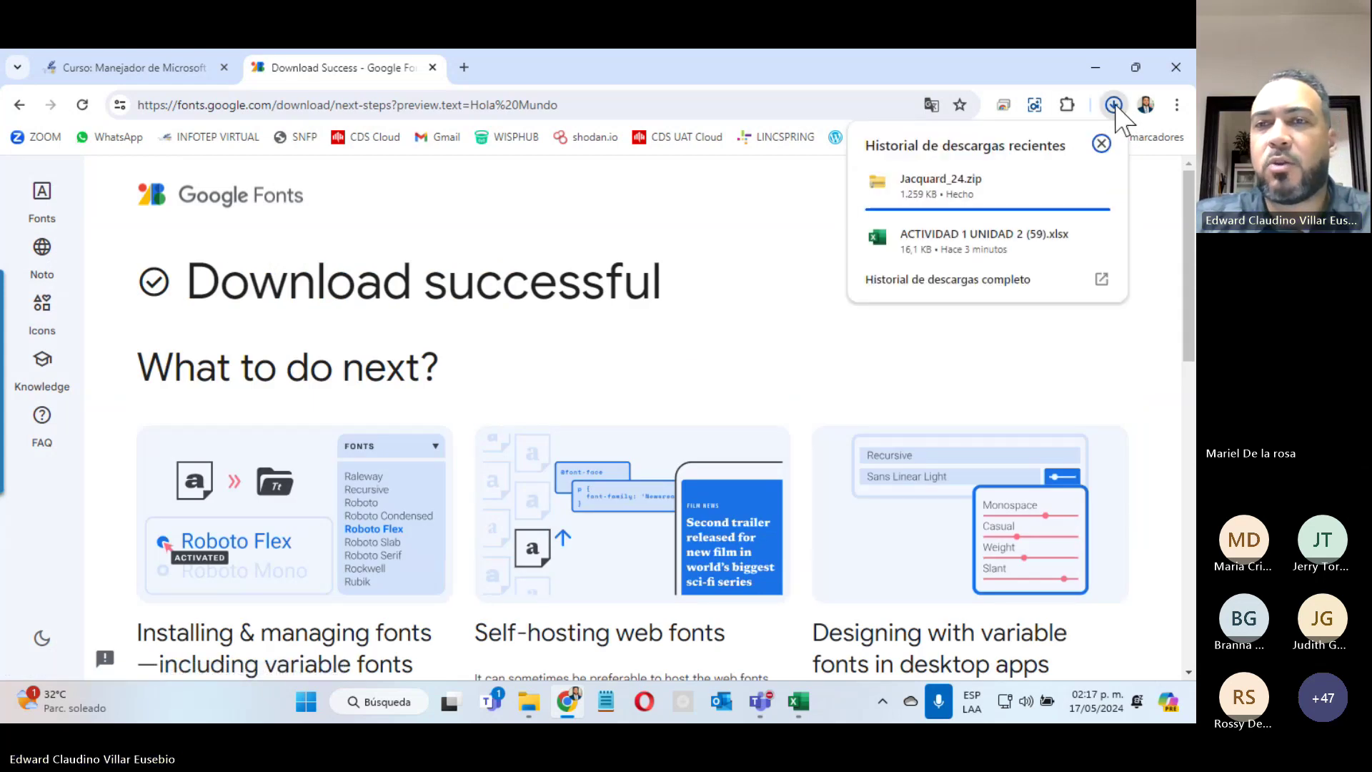
Step: Open Jacquard_24.zip and preview Jacquard24-Regular.ttf, then return to the Excel workbook
{"action": "left_click", "coordinate": [937, 187]}
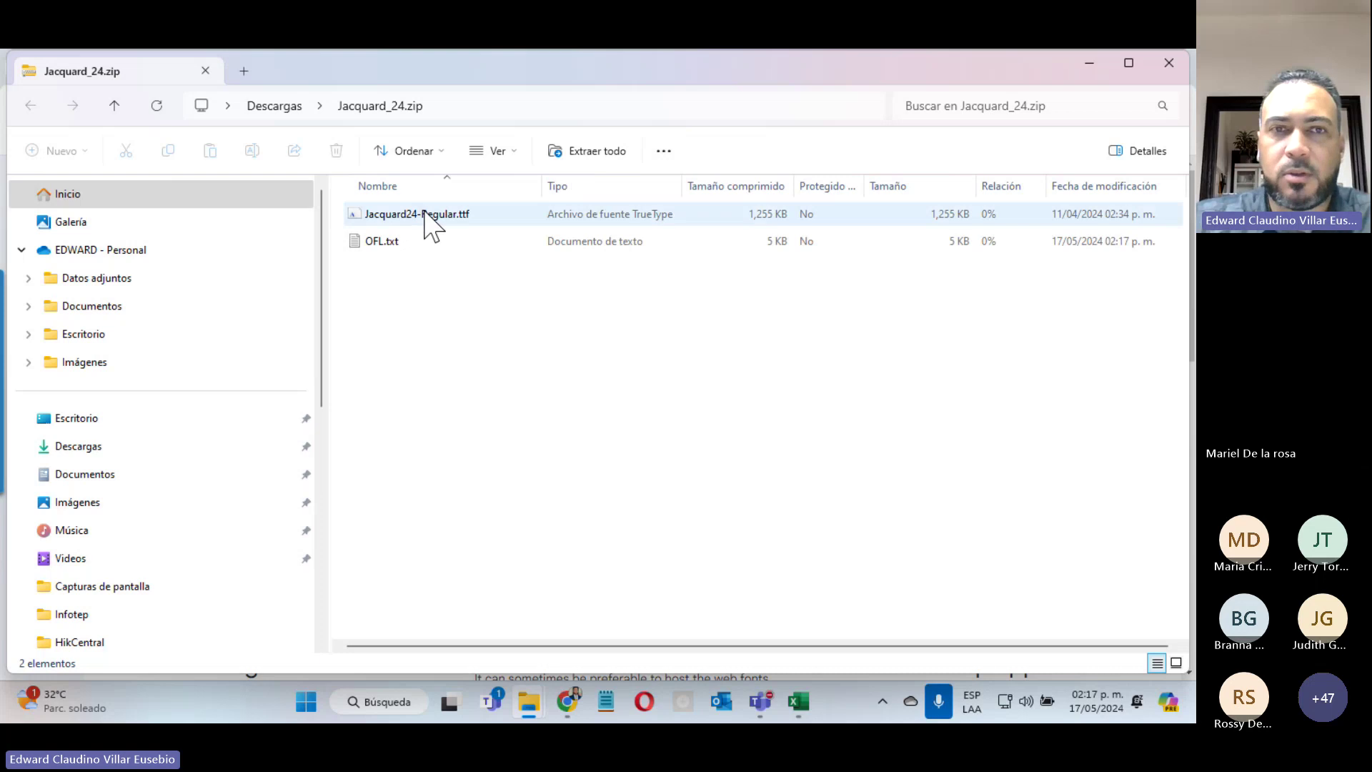
{"action": "right_click", "coordinate": [425, 214]}
{"action": "left_click", "coordinate": [465, 223]}
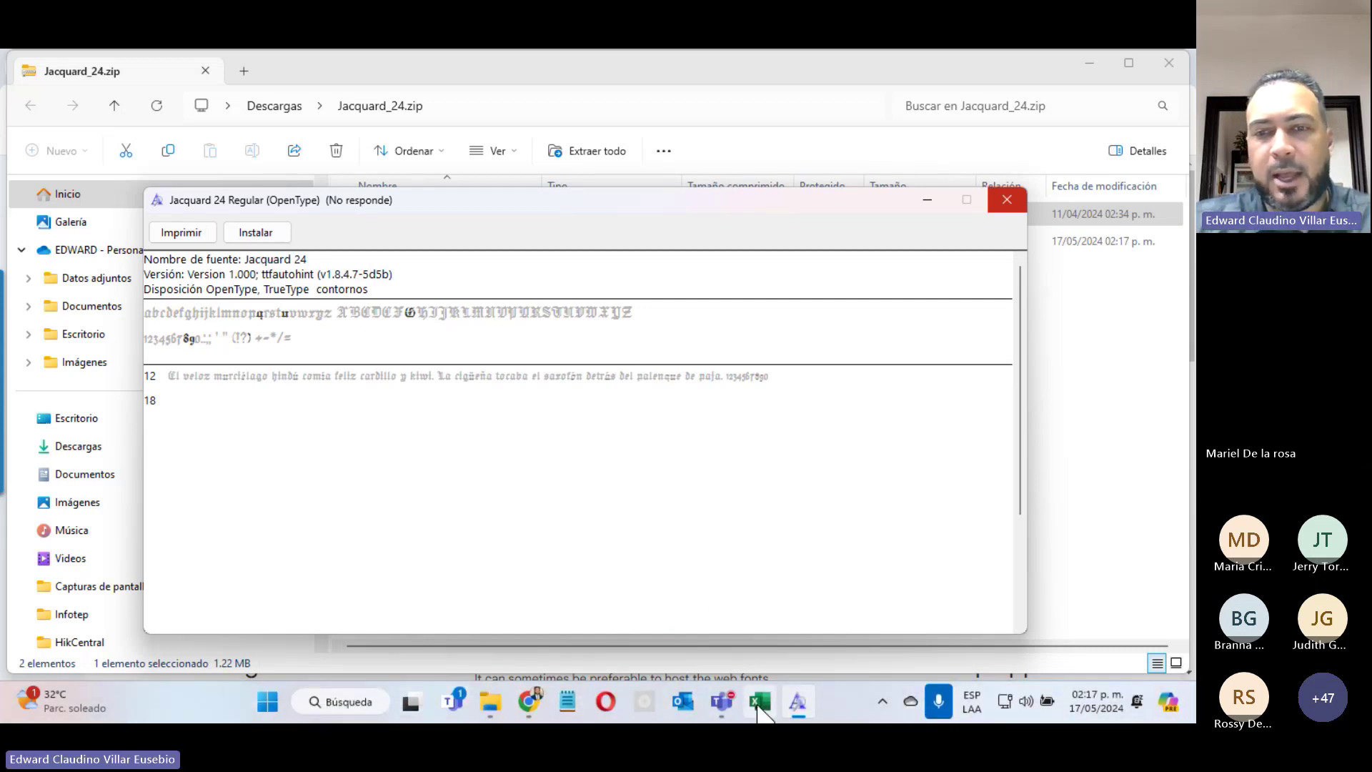
{"action": "left_click", "coordinate": [759, 707]}
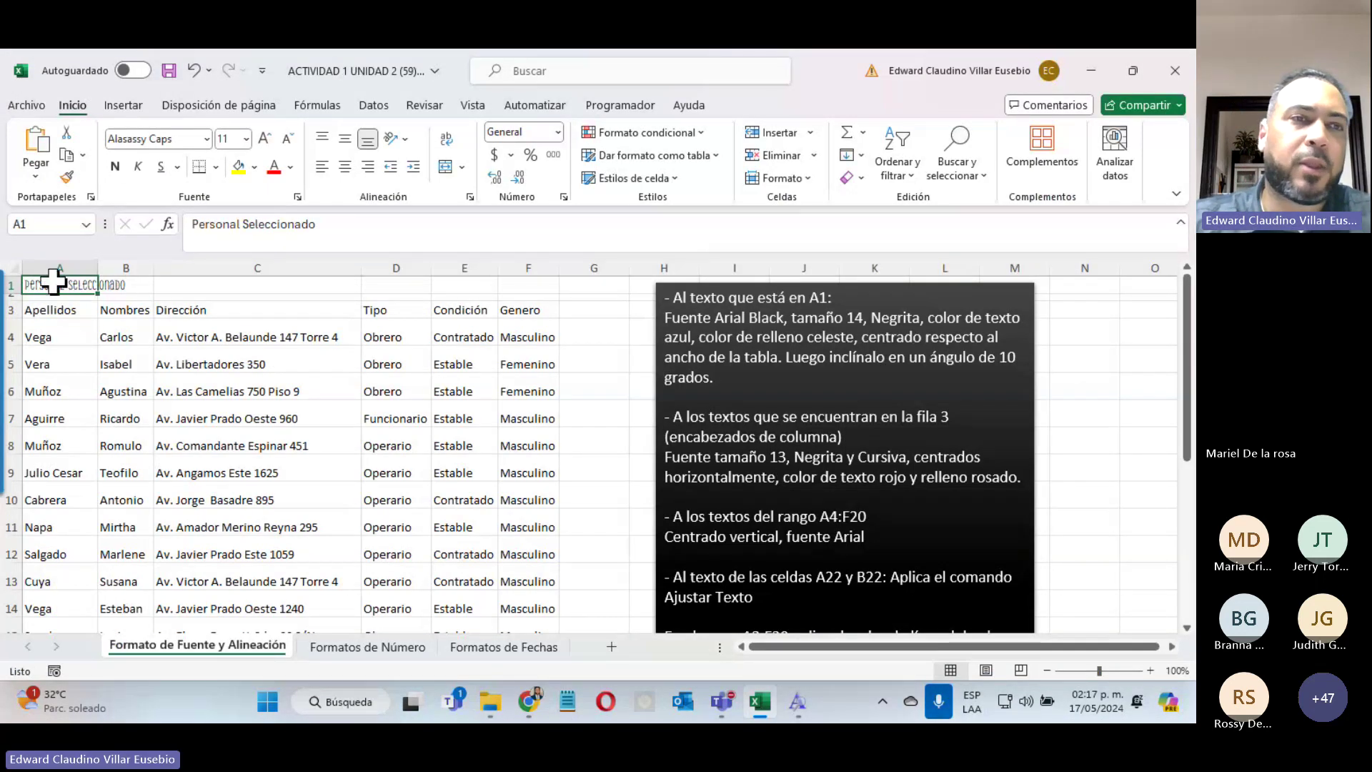
Step: Look for Jacquard in Excel's font list without changing A1, then minimize Excel and close the font preview
{"action": "left_click", "coordinate": [204, 140]}
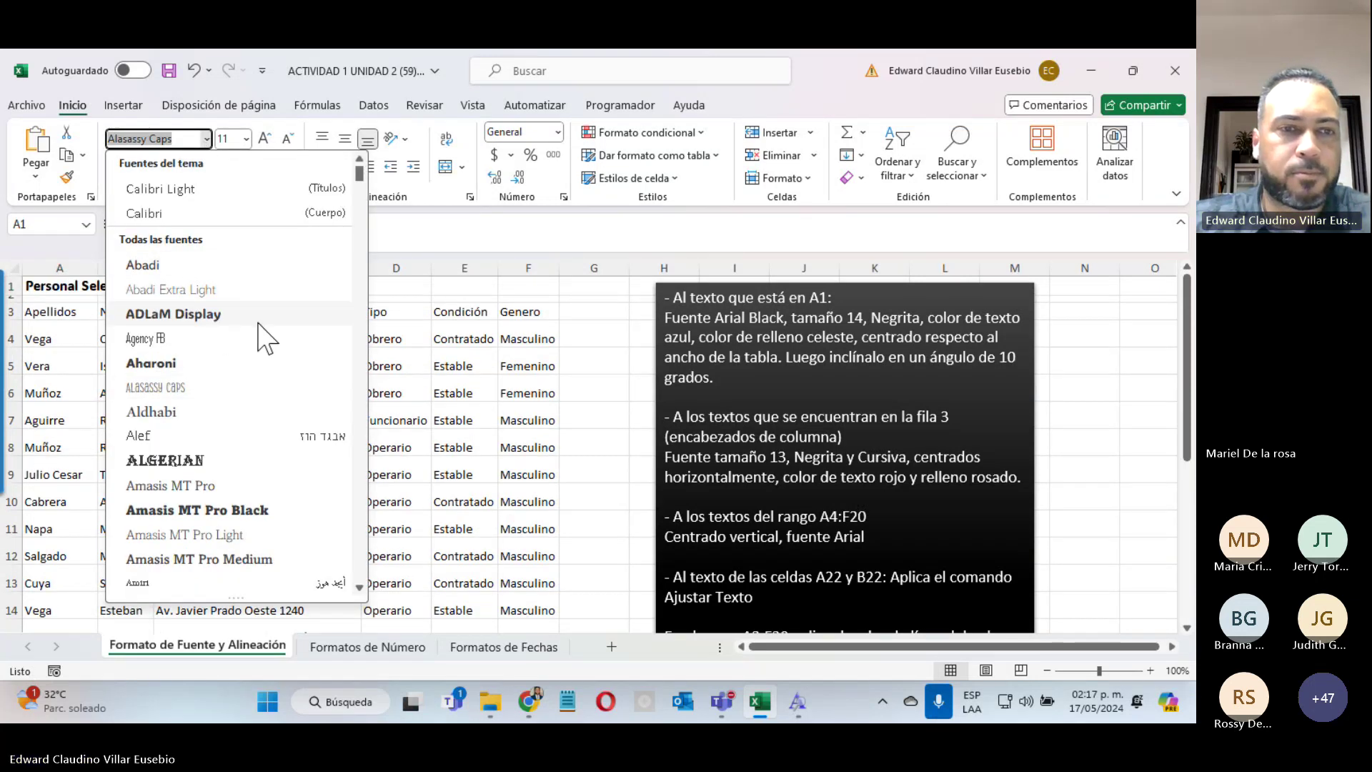
{"action": "scroll", "coordinate": [265, 342], "scroll_direction": "down", "scroll_amount": 4}
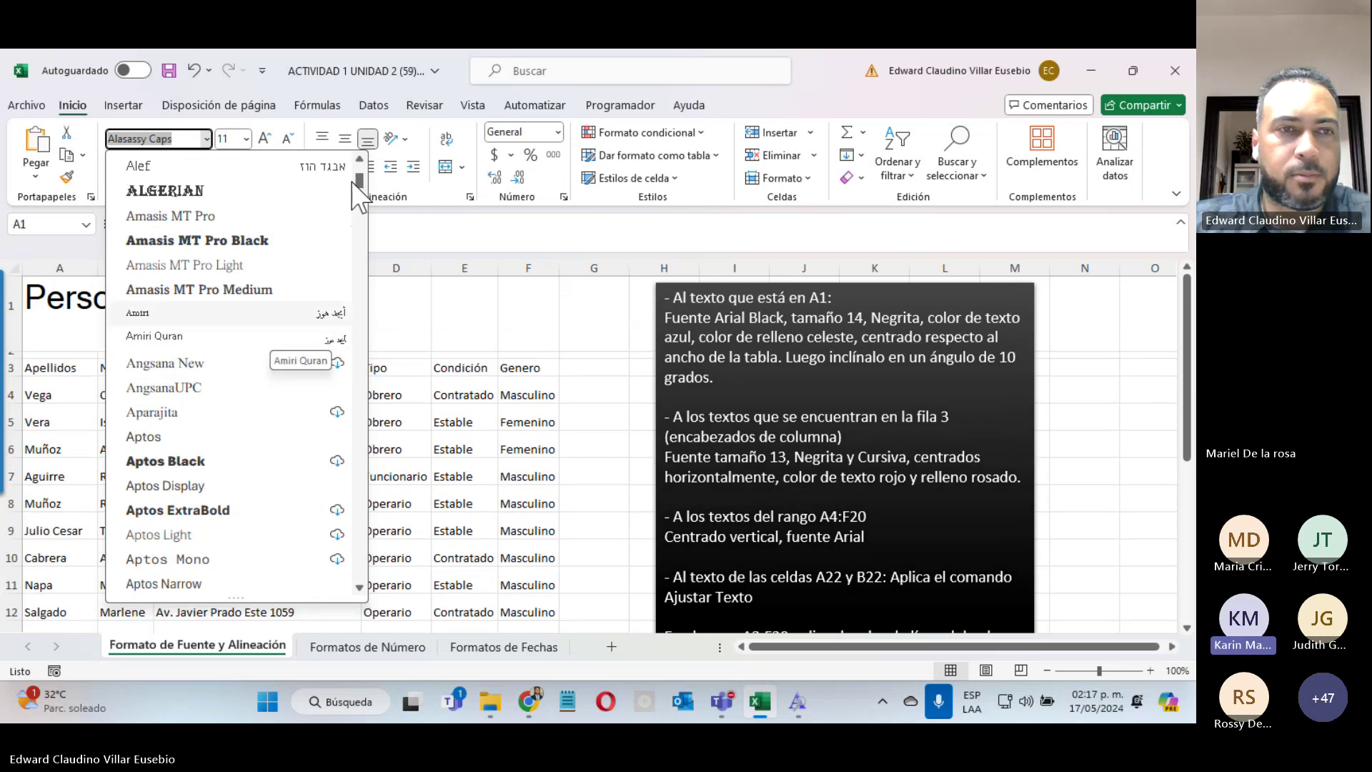
{"action": "key", "text": "Escape"}
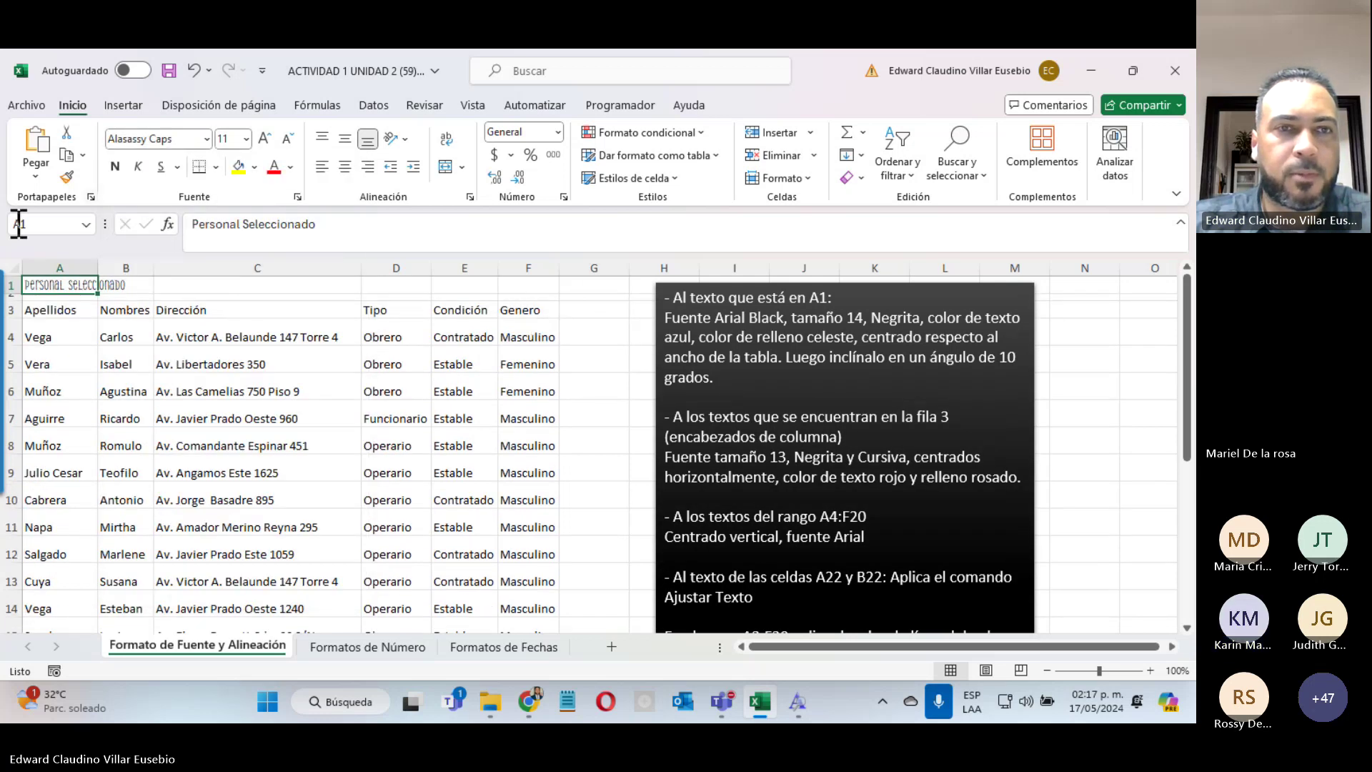
{"action": "left_click", "coordinate": [1090, 70]}
{"action": "left_click", "coordinate": [1003, 200]}
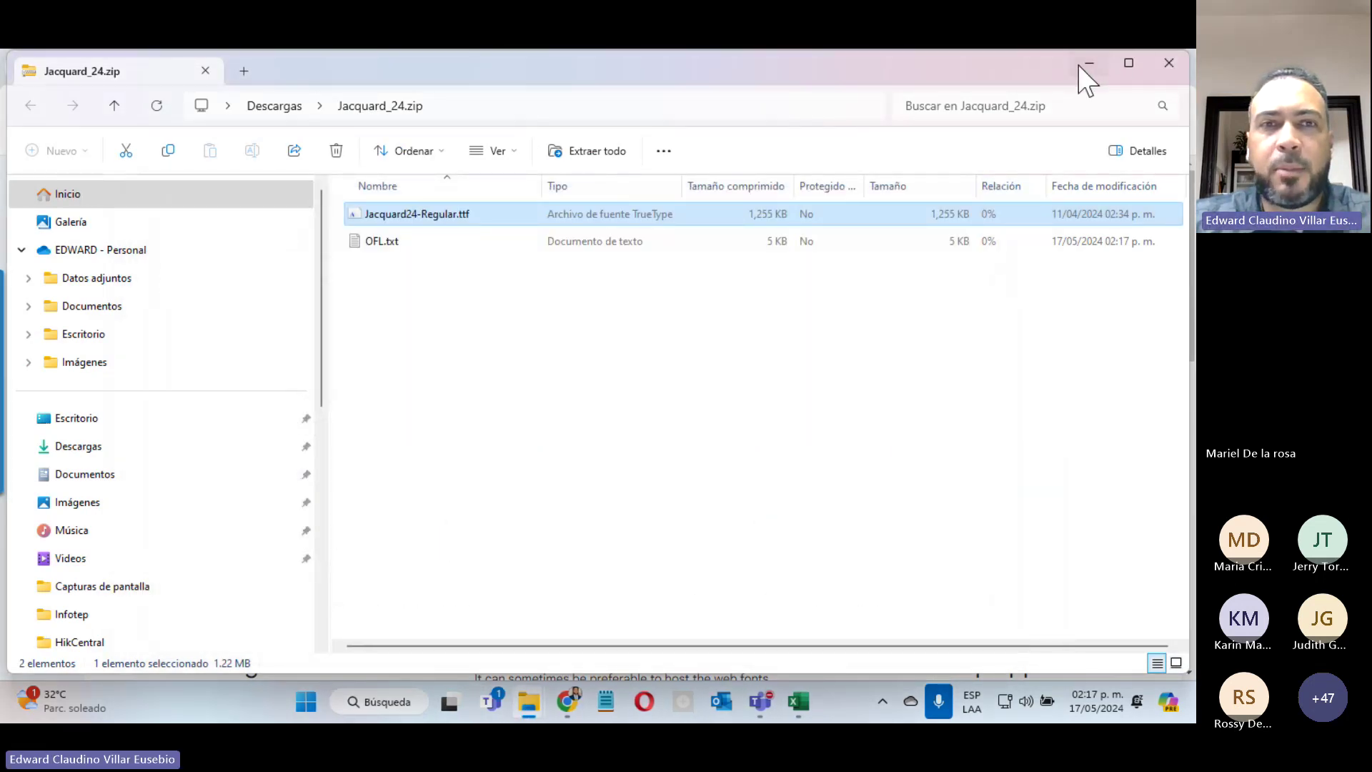
Step: Minimize the zip folder, step the browser back to the google fonts search results, then bring Excel forward
{"action": "left_click", "coordinate": [1081, 66]}
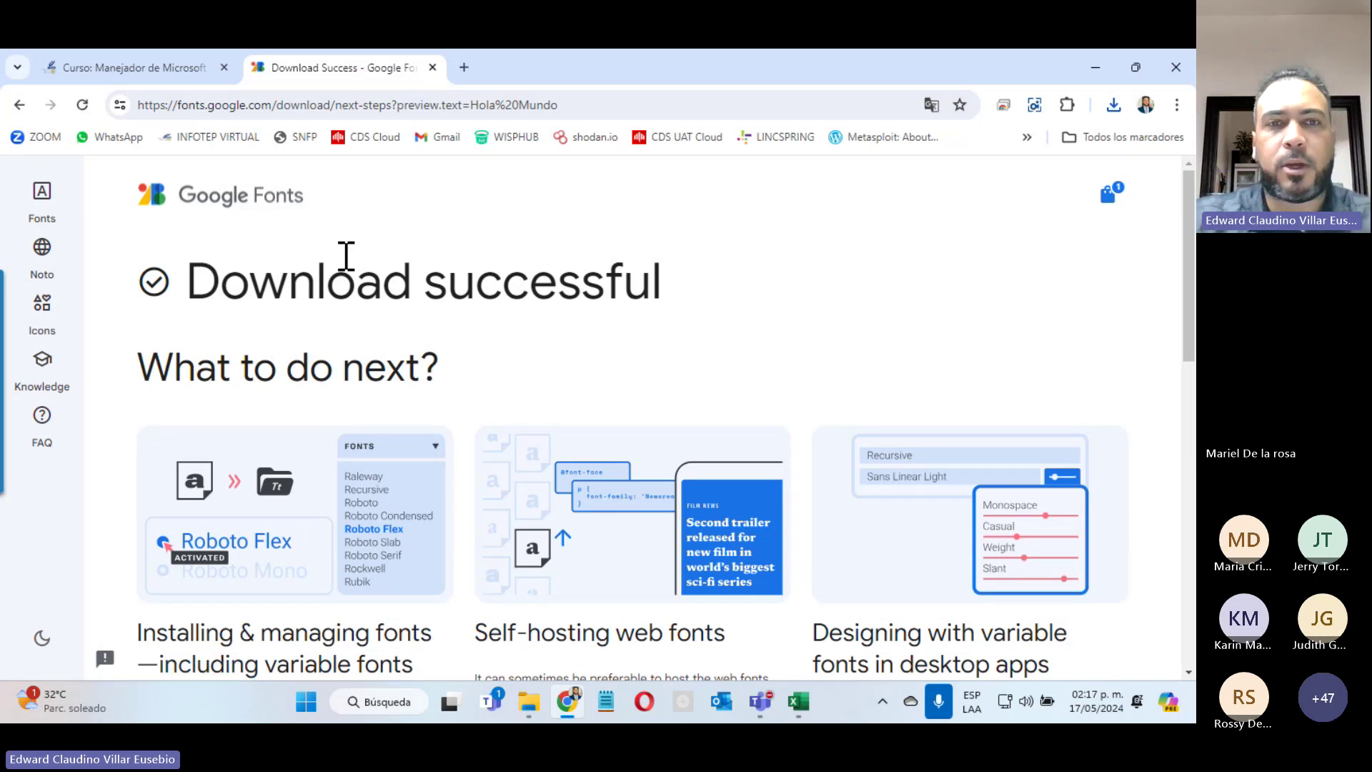
{"action": "left_click", "coordinate": [19, 106]}
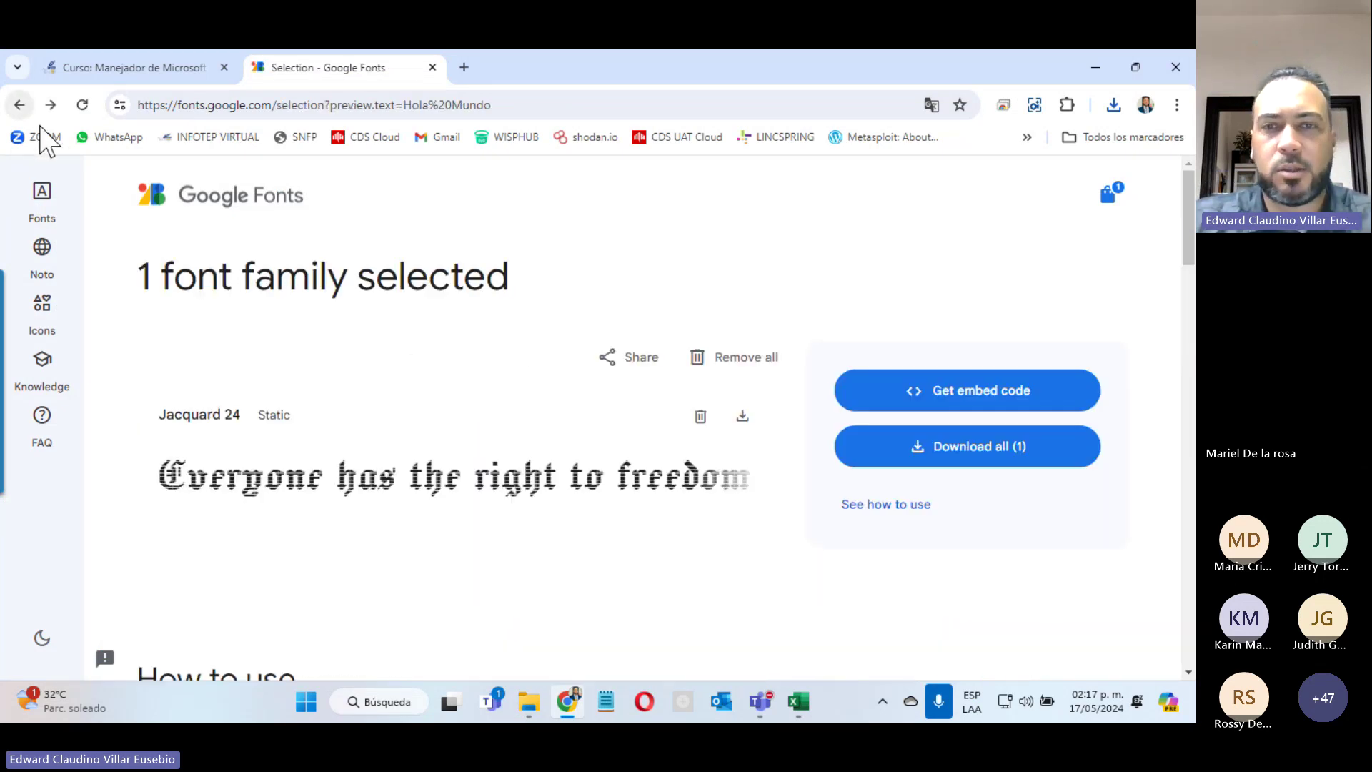
{"action": "left_click", "coordinate": [15, 106]}
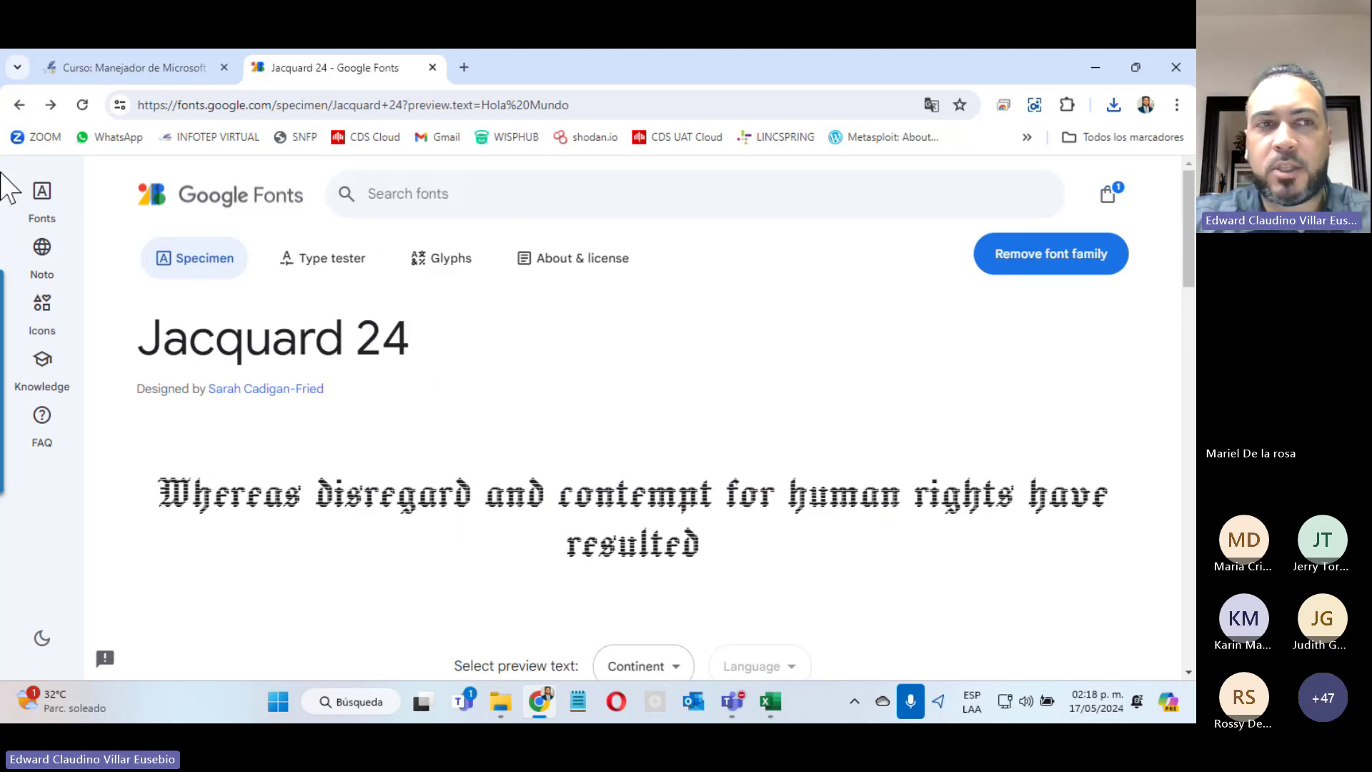
{"action": "left_click", "coordinate": [20, 106]}
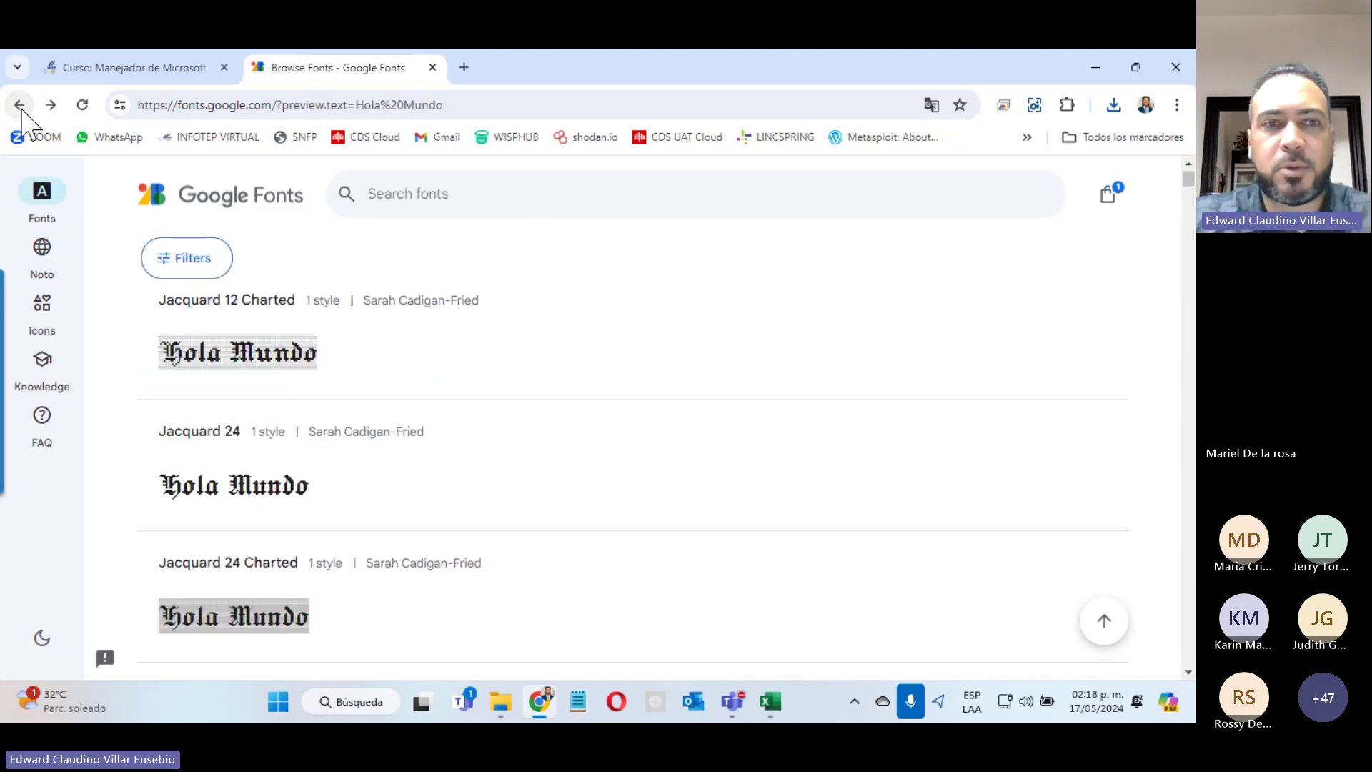
{"action": "left_click", "coordinate": [20, 106]}
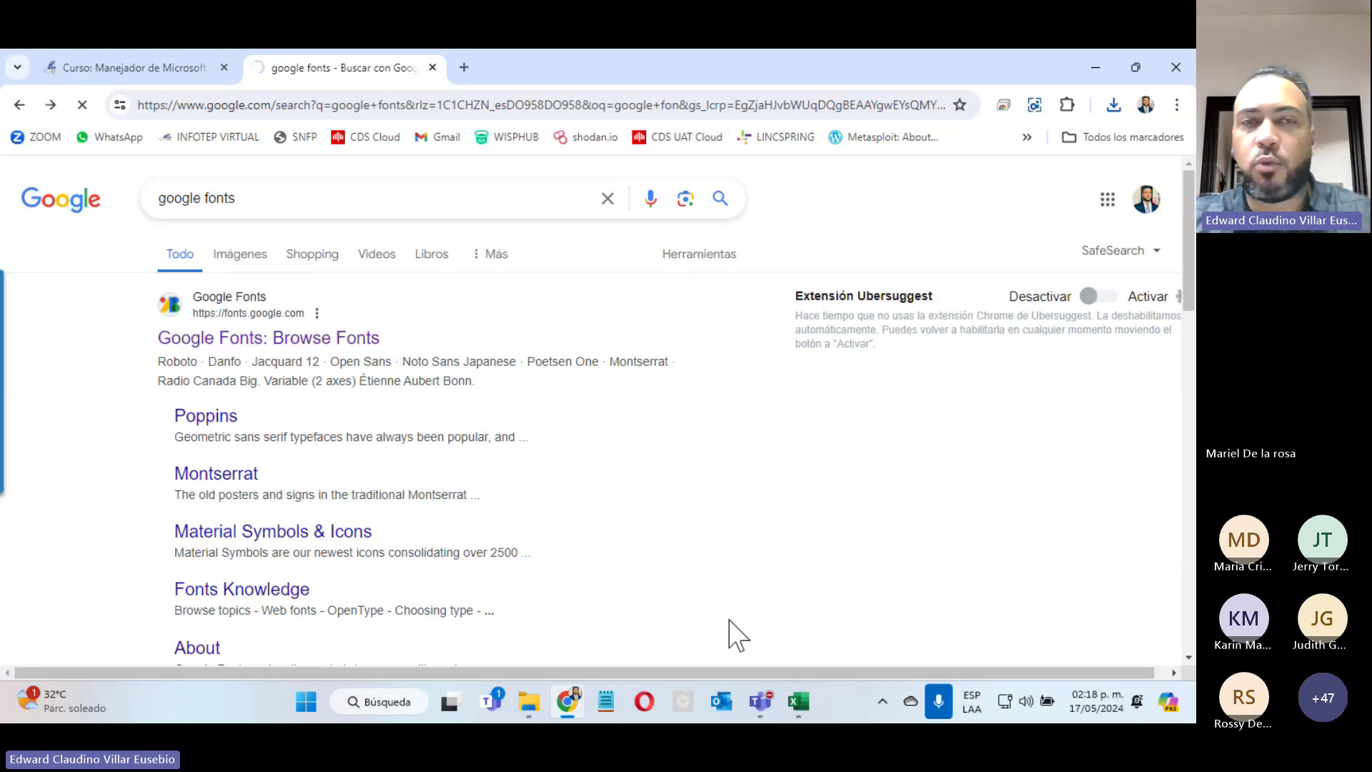
{"action": "left_click", "coordinate": [800, 705]}
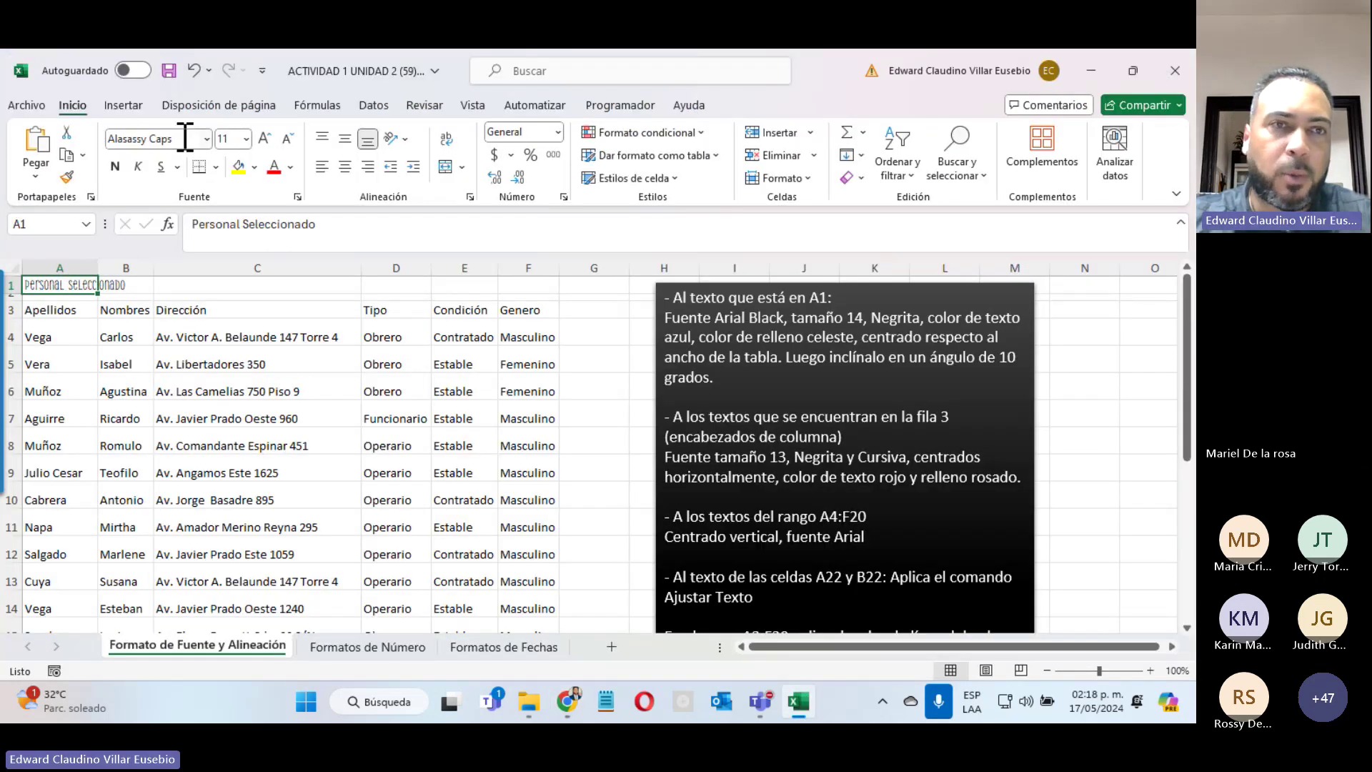
Step: Check Excel's font list for a title font, then minimize the workbook to return to Google Fonts
{"action": "left_click", "coordinate": [207, 138]}
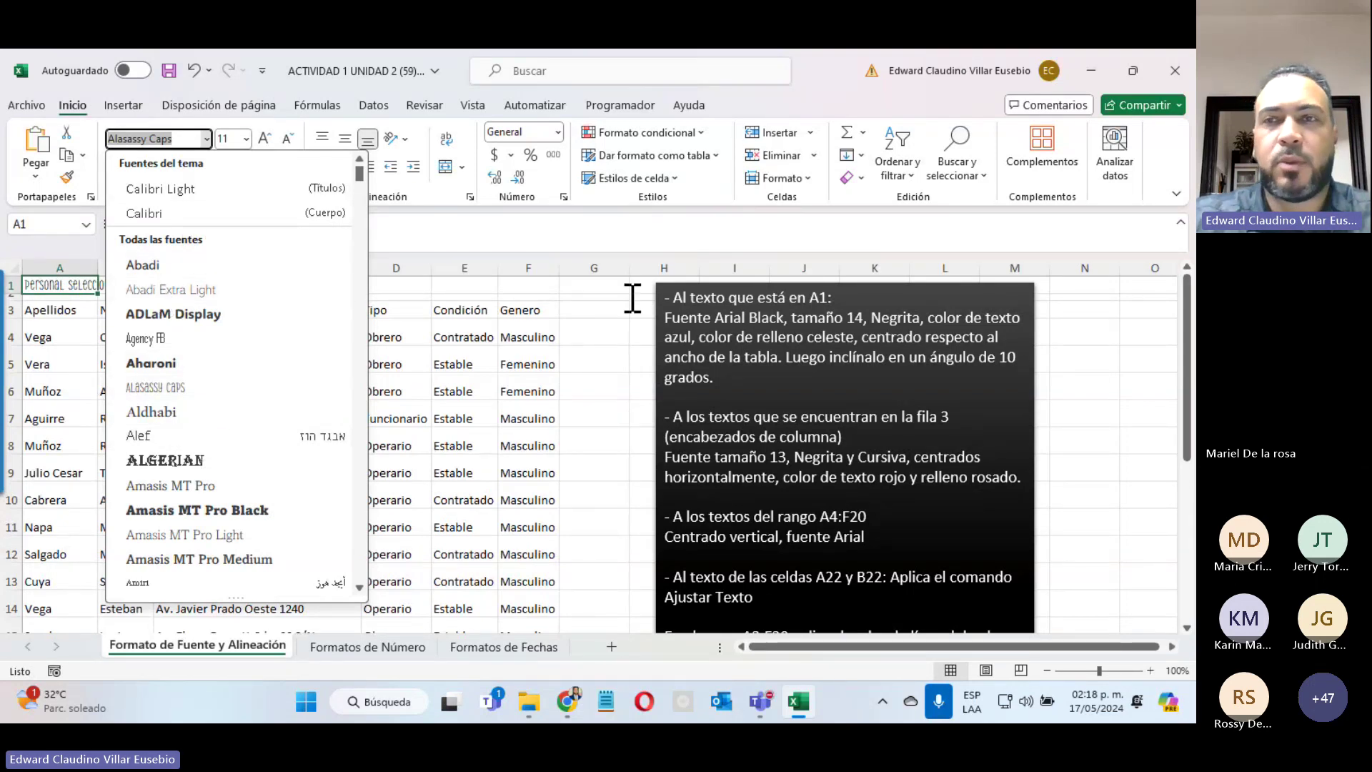
{"action": "left_click", "coordinate": [1092, 71]}
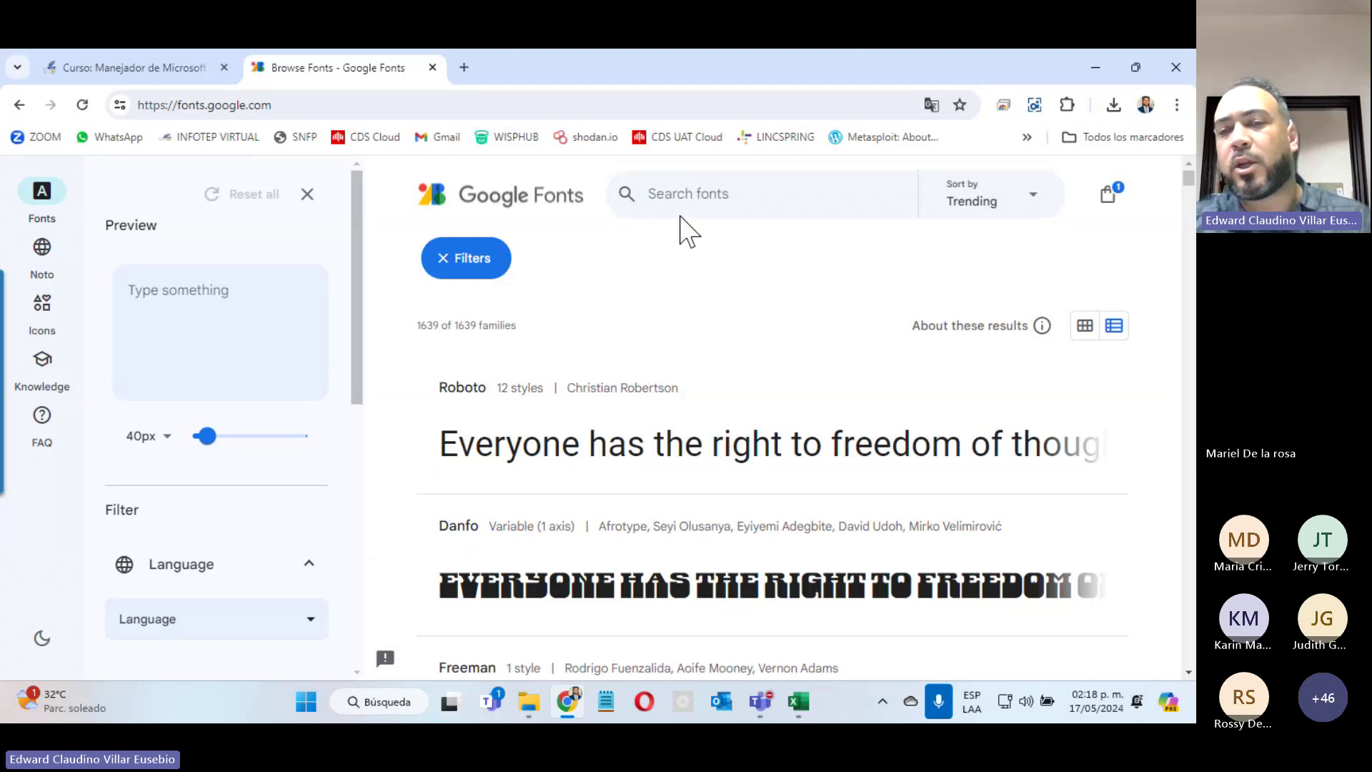
Step: Set the Google Fonts preview text to 'Hola Mundo' and open the Danfo font page
{"action": "left_click", "coordinate": [240, 313]}
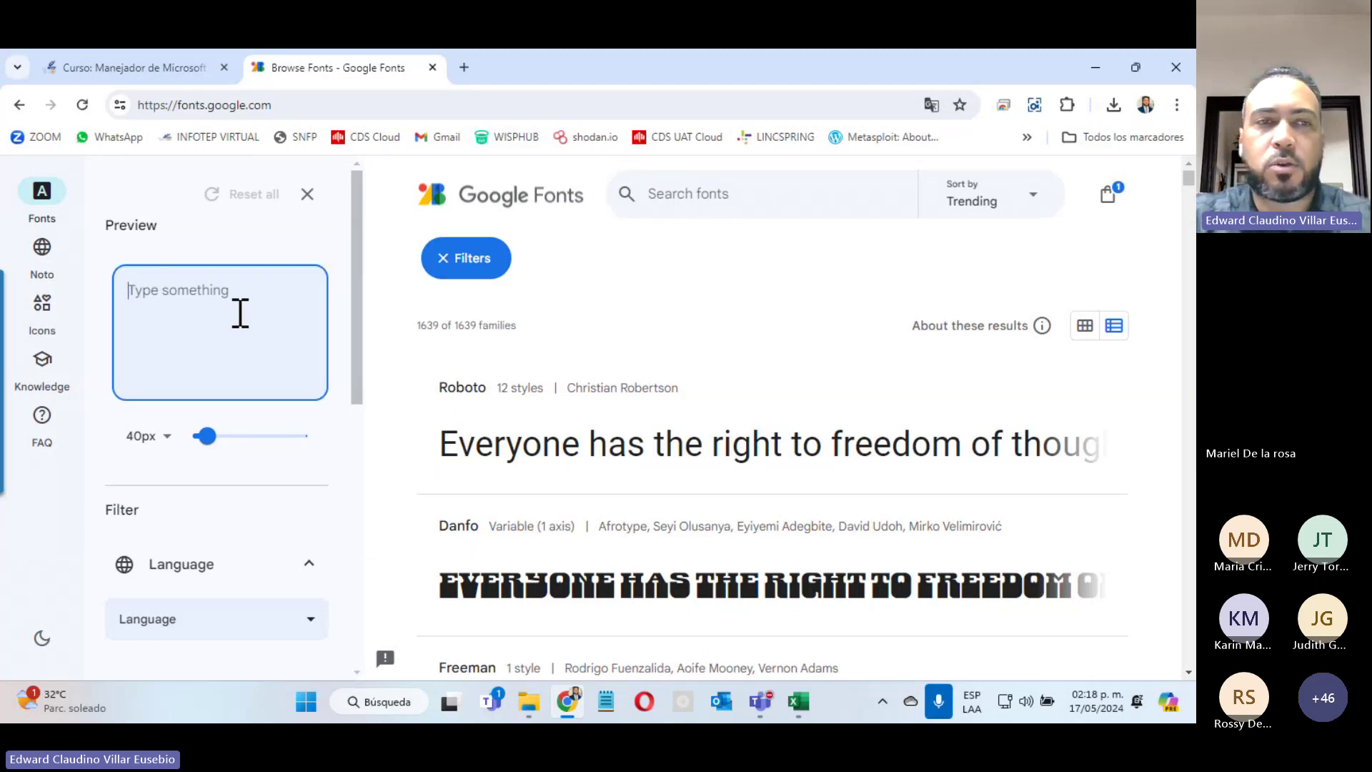
{"action": "type", "text": "Hol"}
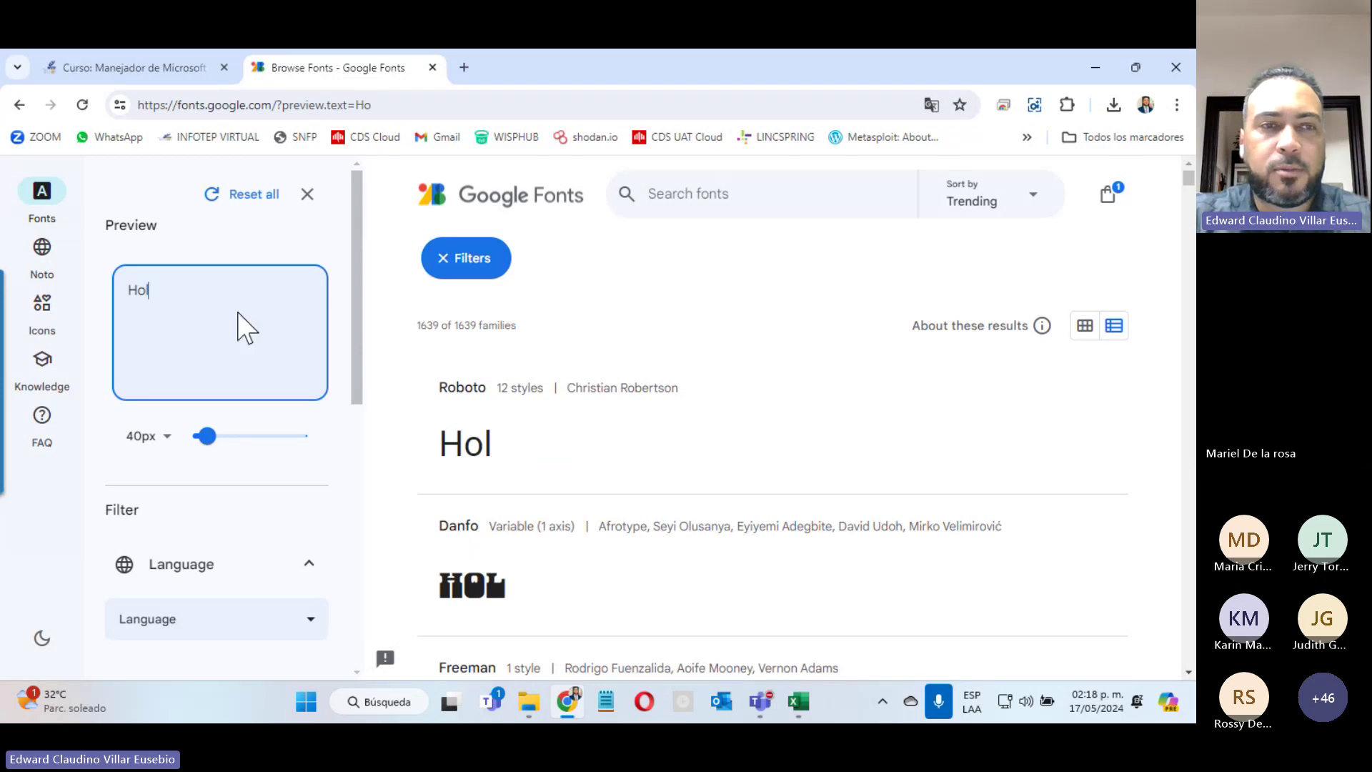
{"action": "type", "text": "a Mundo"}
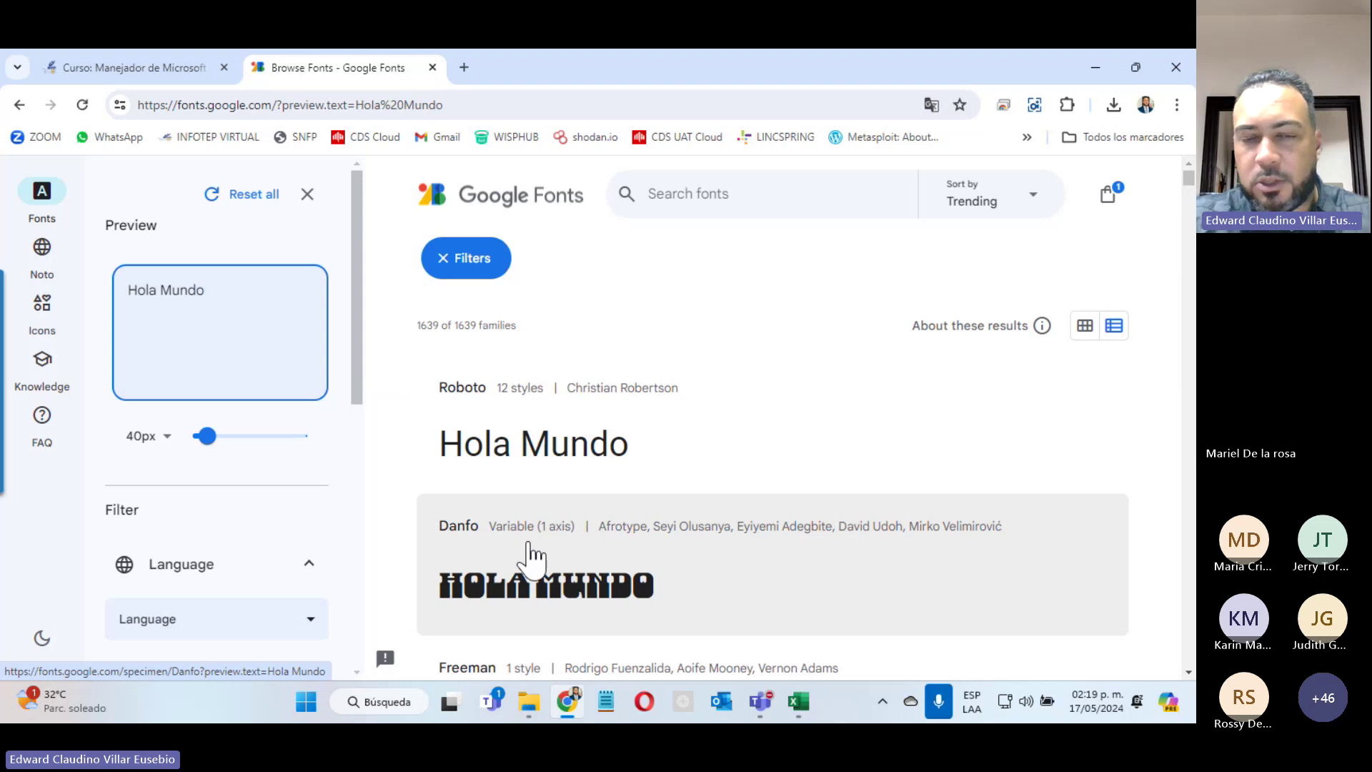
{"action": "left_click", "coordinate": [530, 556]}
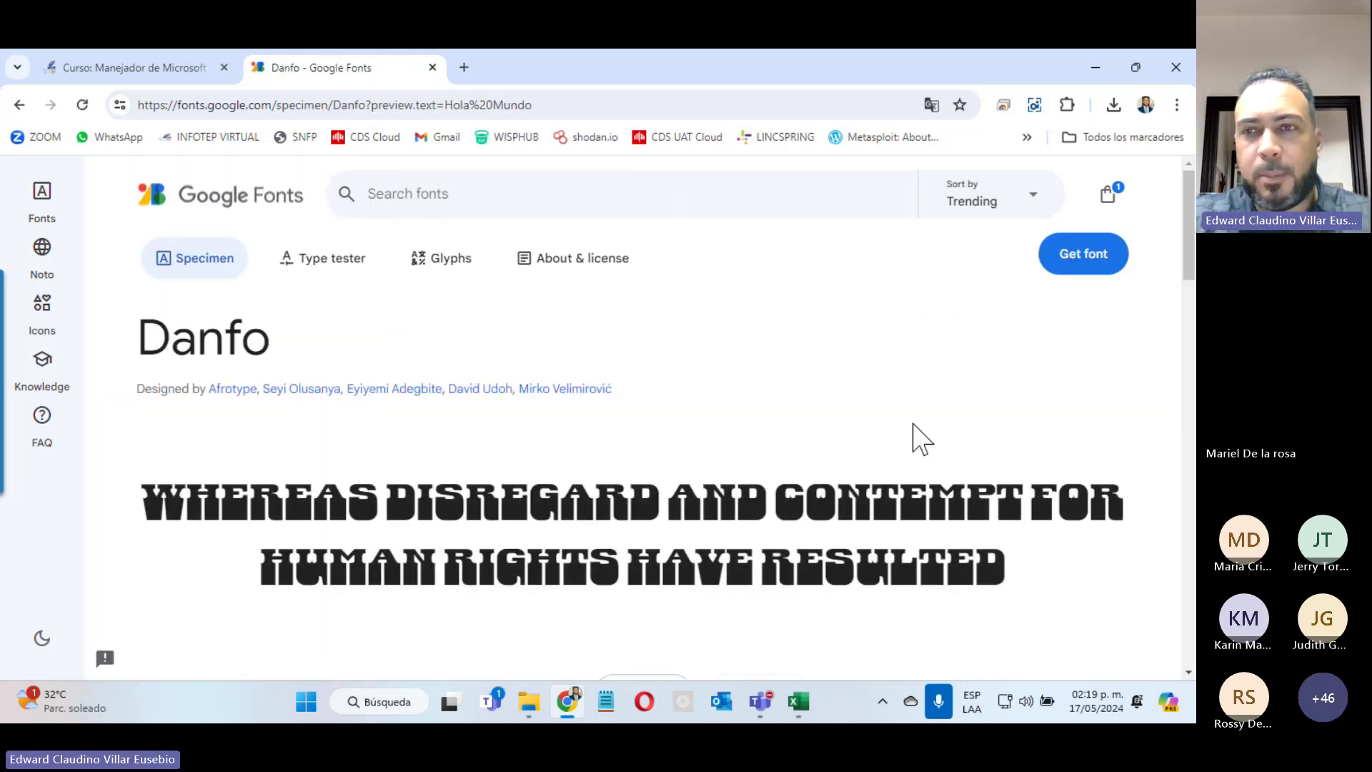
Step: Add Danfo to the selected families, download Danfo.zip and open it
{"action": "left_click", "coordinate": [1107, 259]}
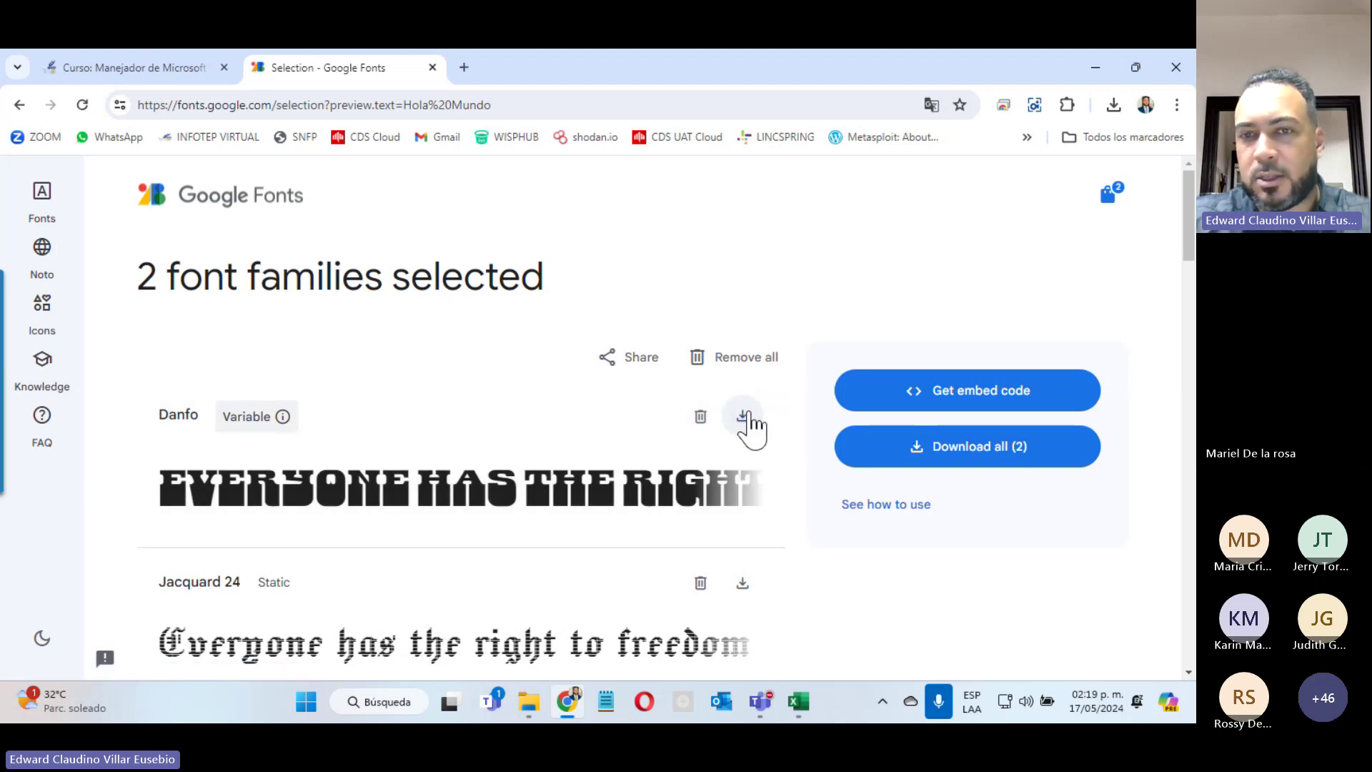
{"action": "left_click", "coordinate": [743, 416]}
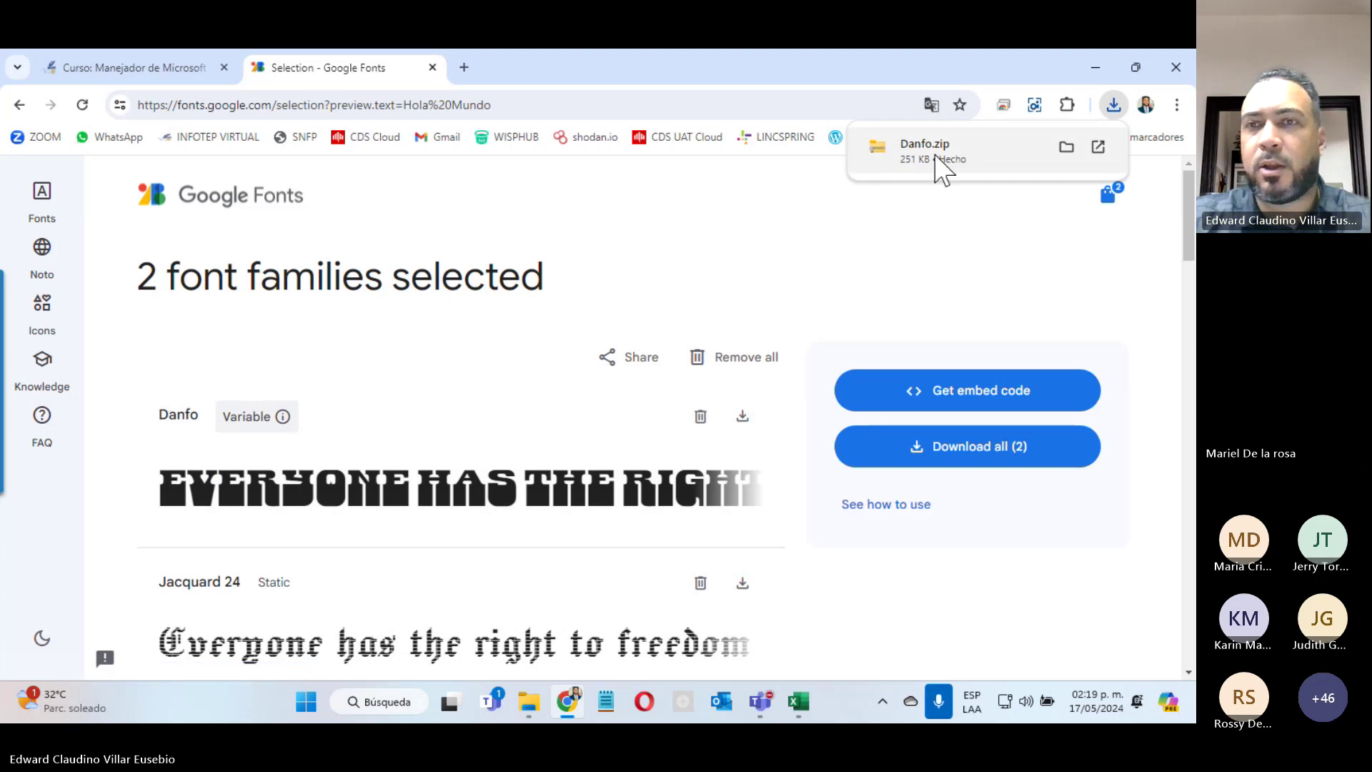
{"action": "left_click", "coordinate": [922, 178]}
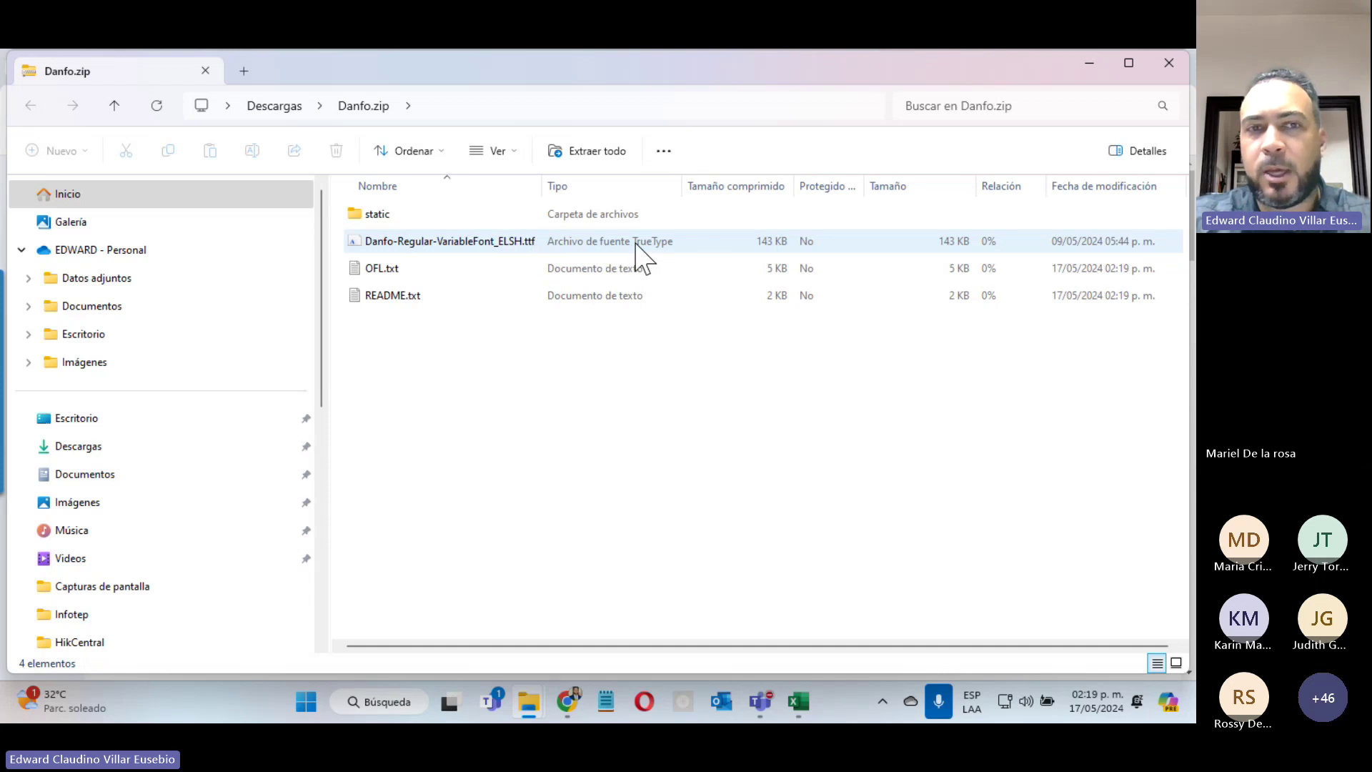
Step: Preview the Danfo .ttf briefly, then open Danfo's README.txt in Notepad and read through it
{"action": "double_click", "coordinate": [385, 243]}
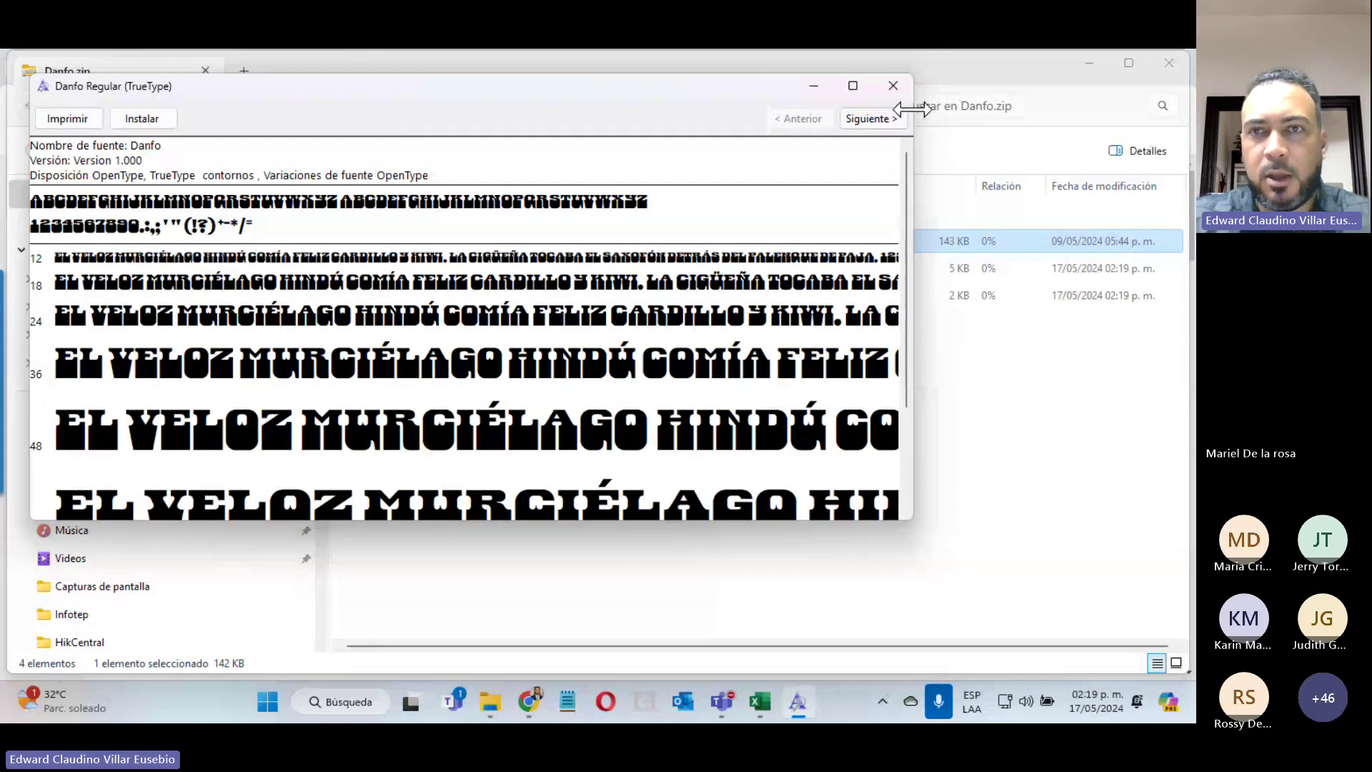
{"action": "left_click", "coordinate": [893, 85]}
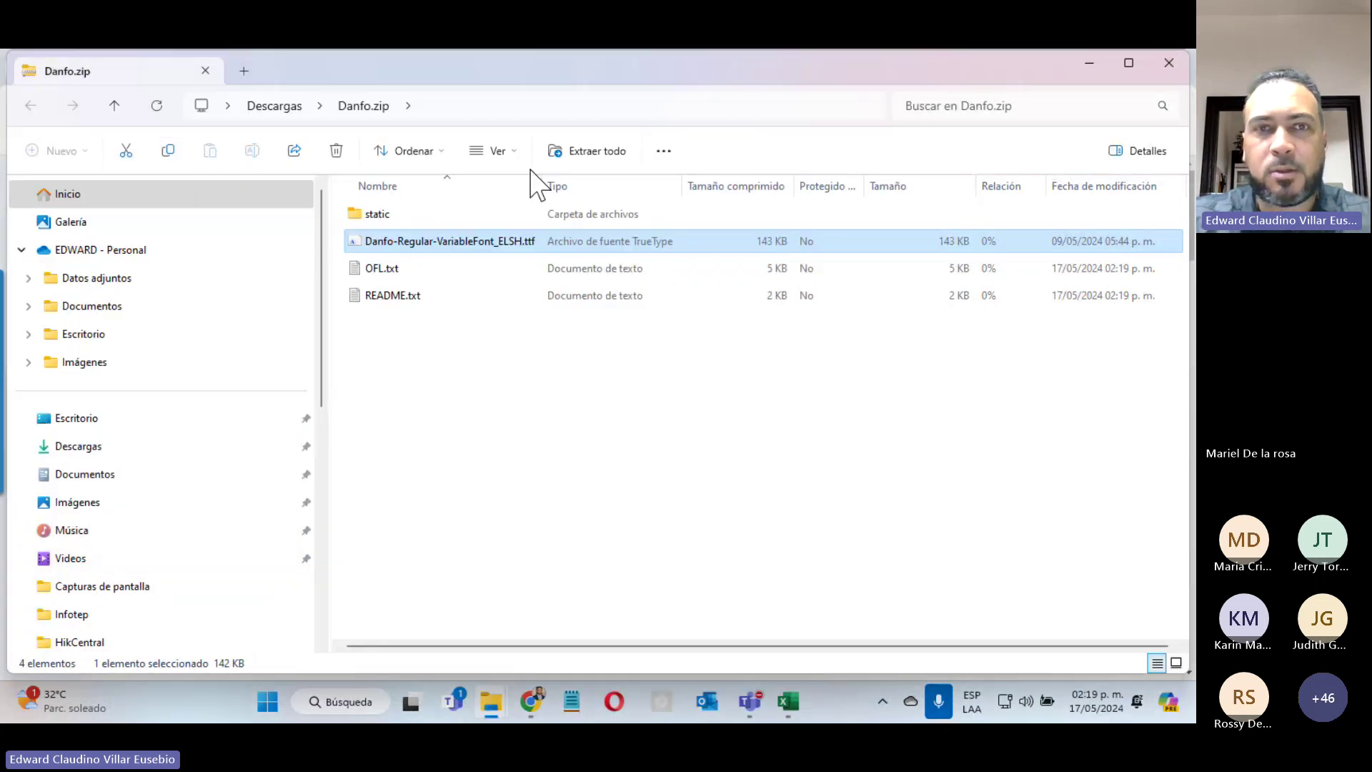
{"action": "left_click", "coordinate": [385, 310]}
{"action": "double_click", "coordinate": [379, 300]}
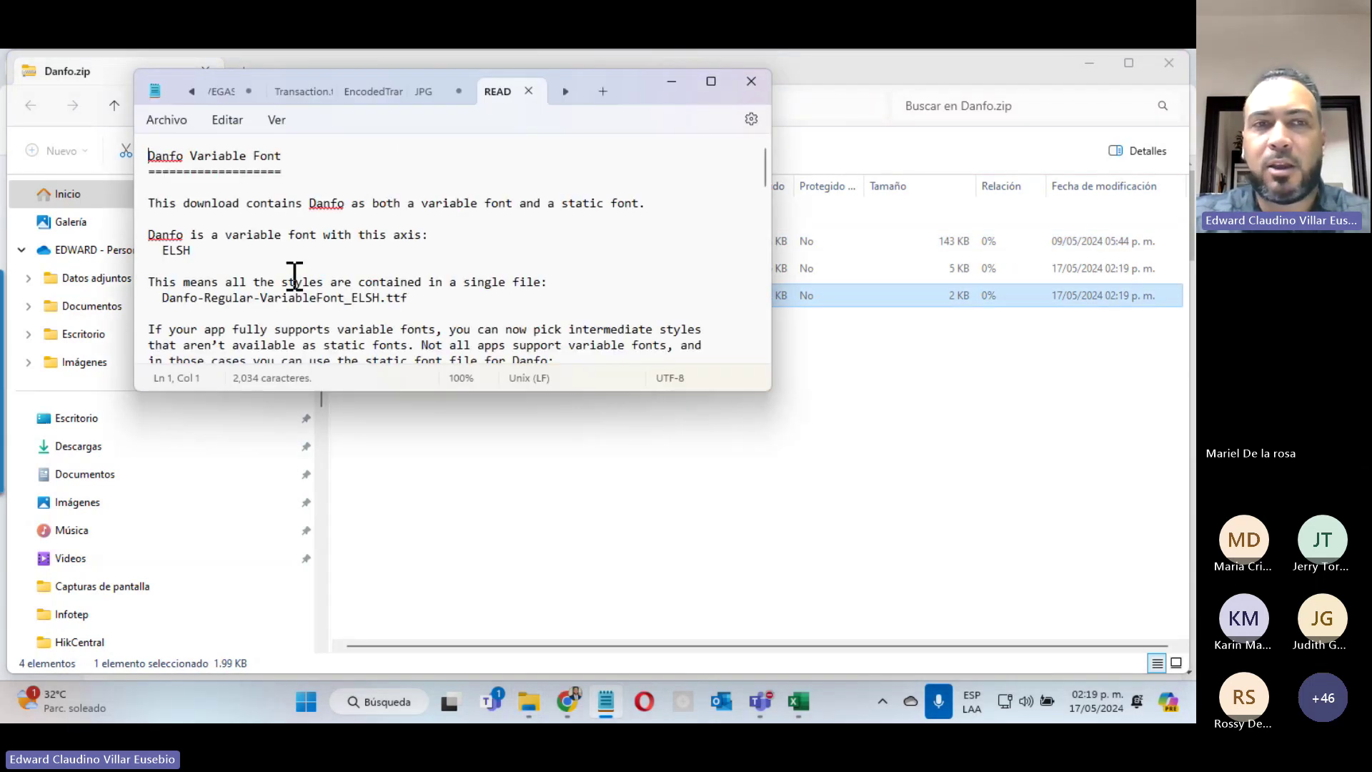
{"action": "scroll", "coordinate": [290, 286], "scroll_direction": "down", "scroll_amount": 5}
{"action": "scroll", "coordinate": [511, 249], "scroll_direction": "down", "scroll_amount": 4}
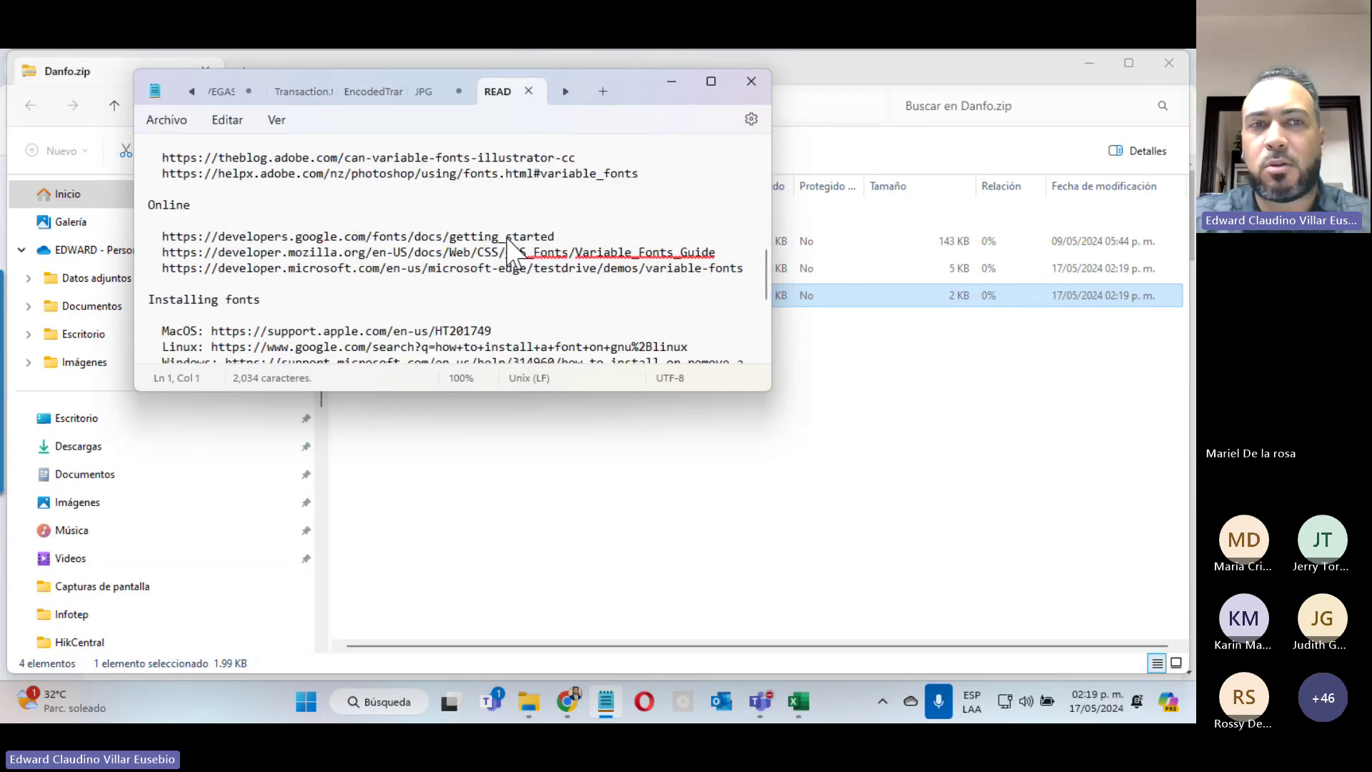
{"action": "scroll", "coordinate": [511, 249], "scroll_direction": "down", "scroll_amount": 5}
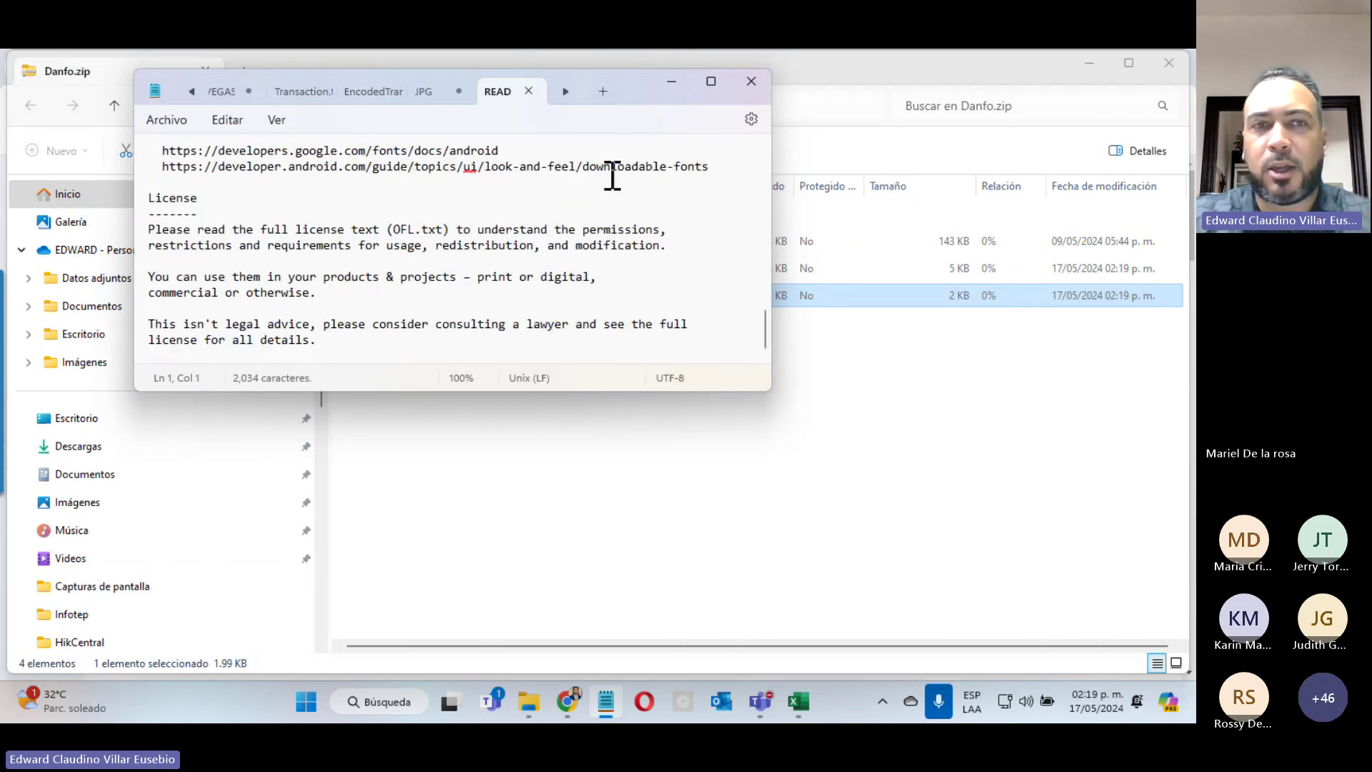
Step: Close the README, reopen the Danfo font preview, then close it, leaving the Danfo.zip contents showing
{"action": "left_click", "coordinate": [750, 82]}
{"action": "left_click", "coordinate": [398, 243]}
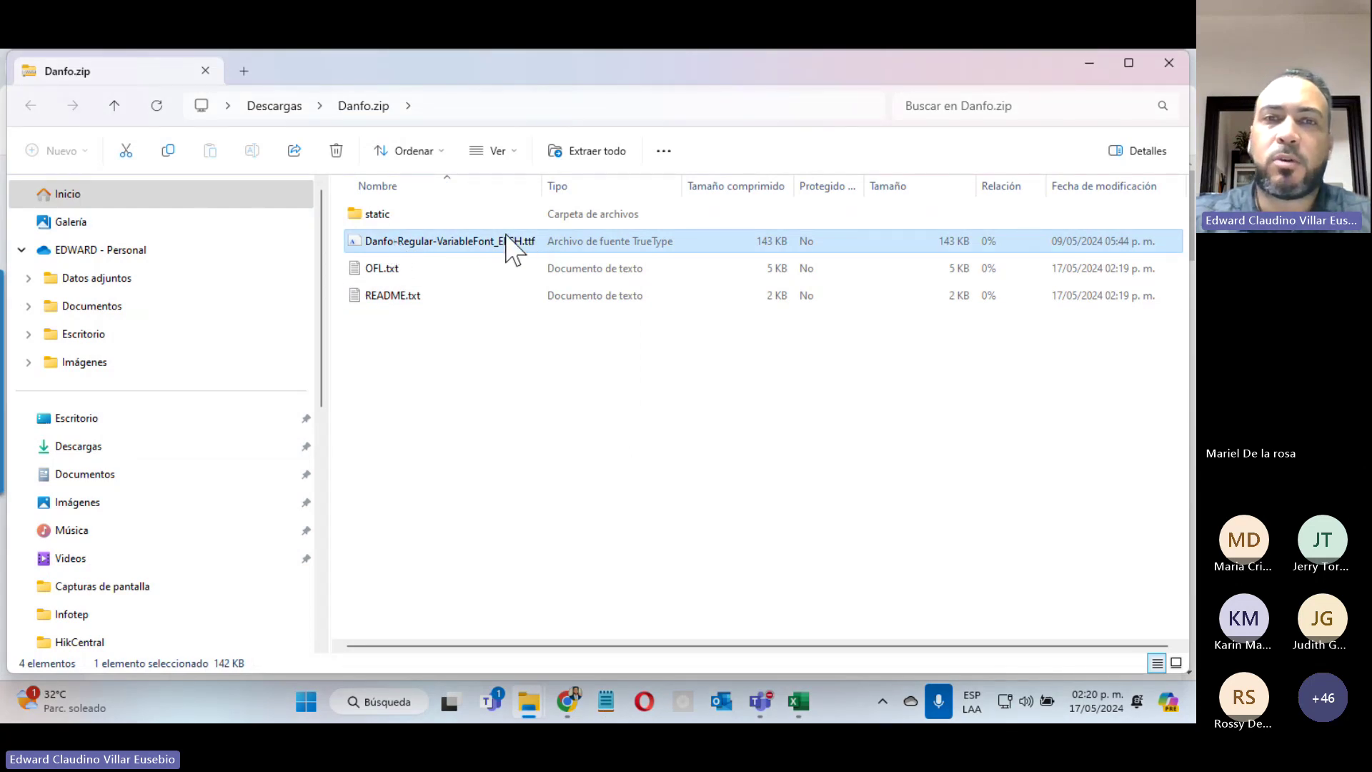
{"action": "double_click", "coordinate": [504, 247]}
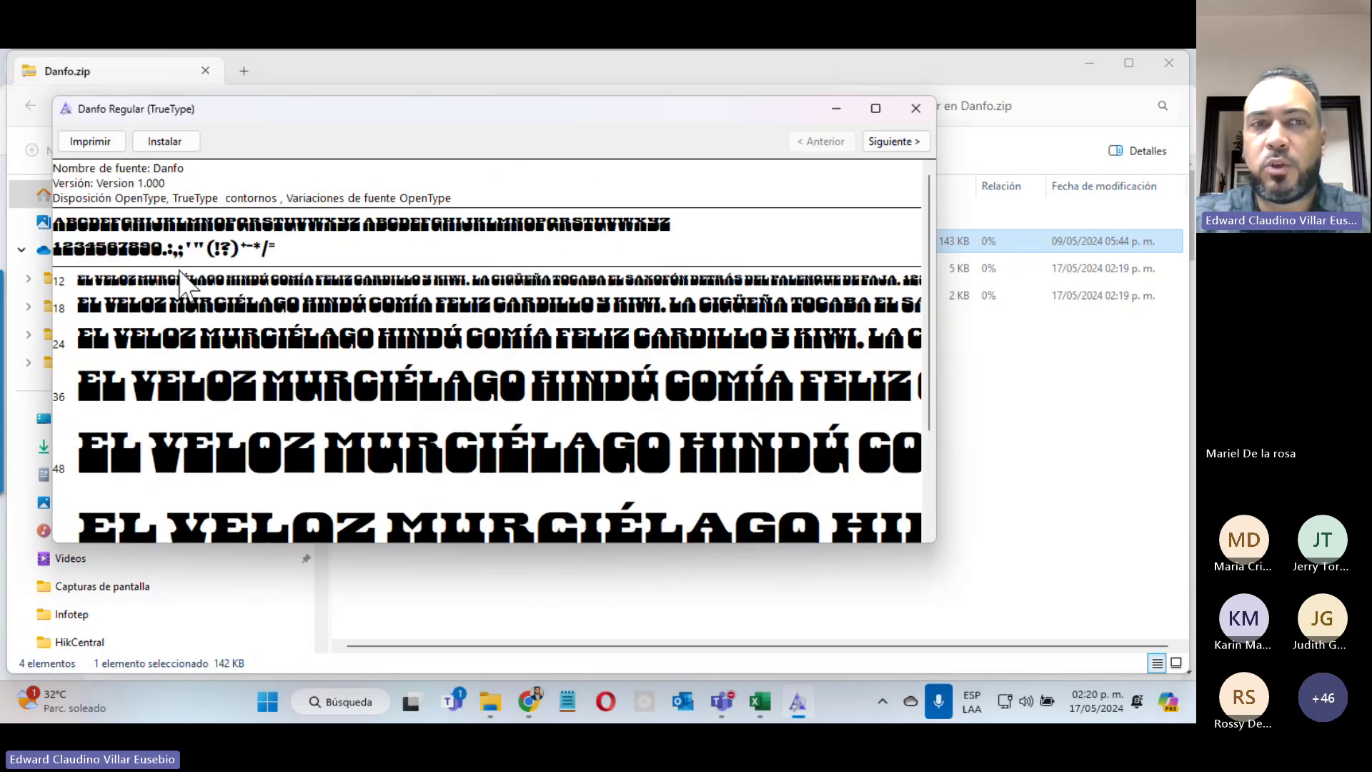
{"action": "left_click", "coordinate": [164, 142]}
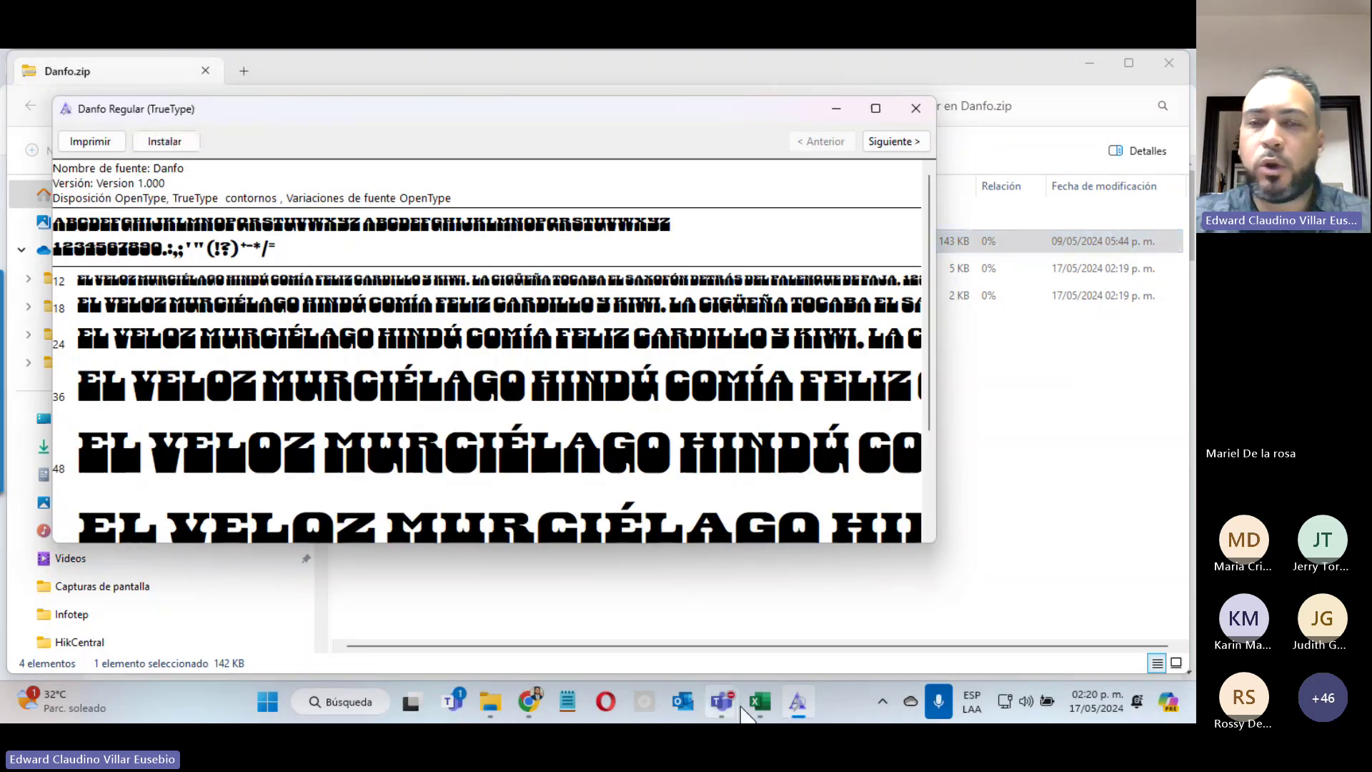
{"action": "mouse_move", "coordinate": [758, 712]}
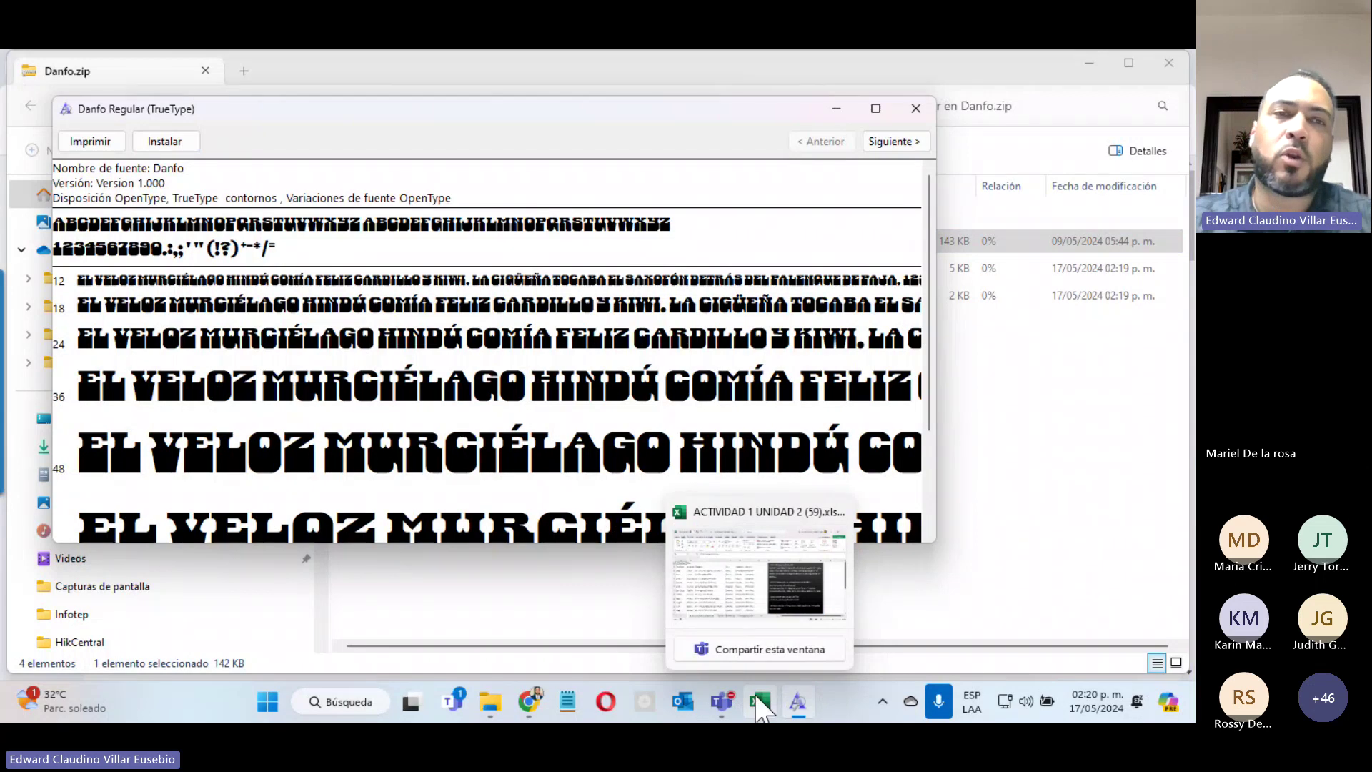
{"action": "left_click", "coordinate": [916, 108]}
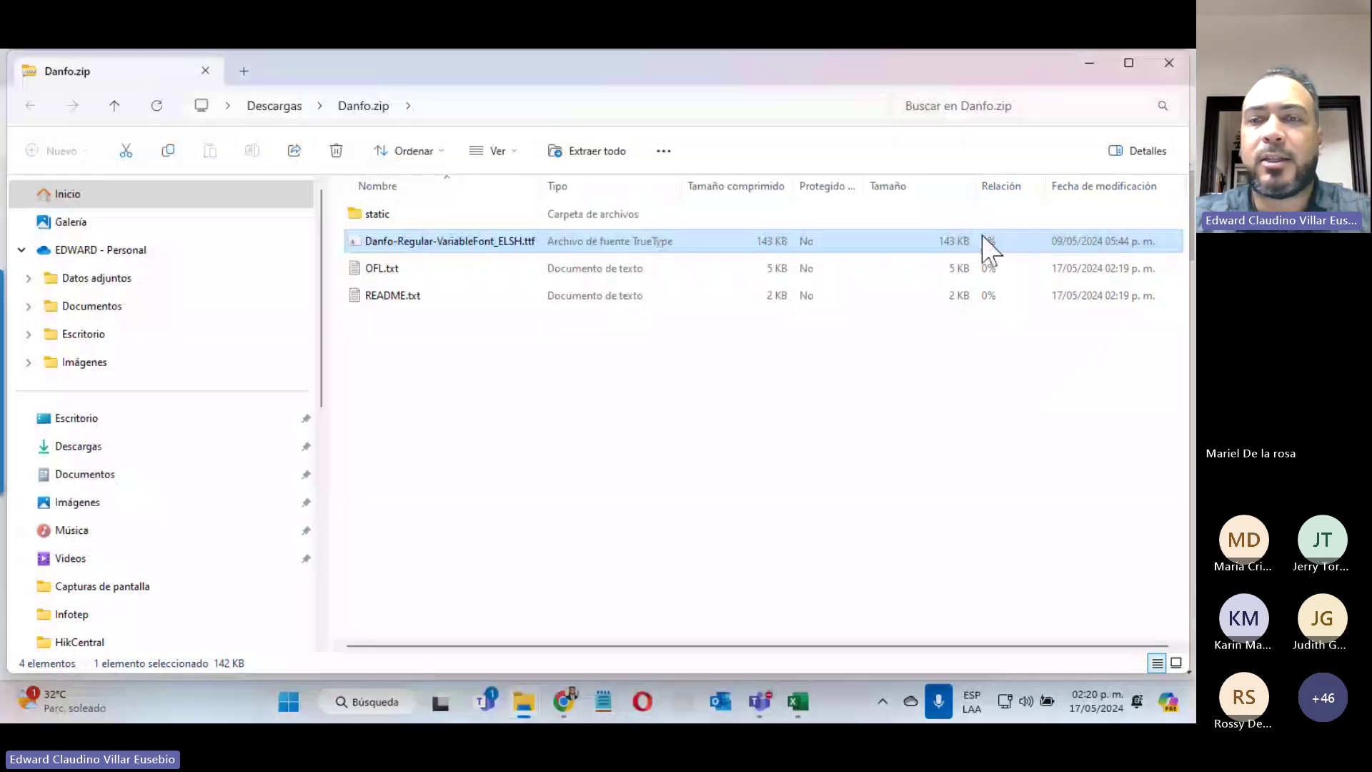
Step: Bring the Excel activity workbook to the front and minimize the Teams meeting window
{"action": "left_click", "coordinate": [803, 696]}
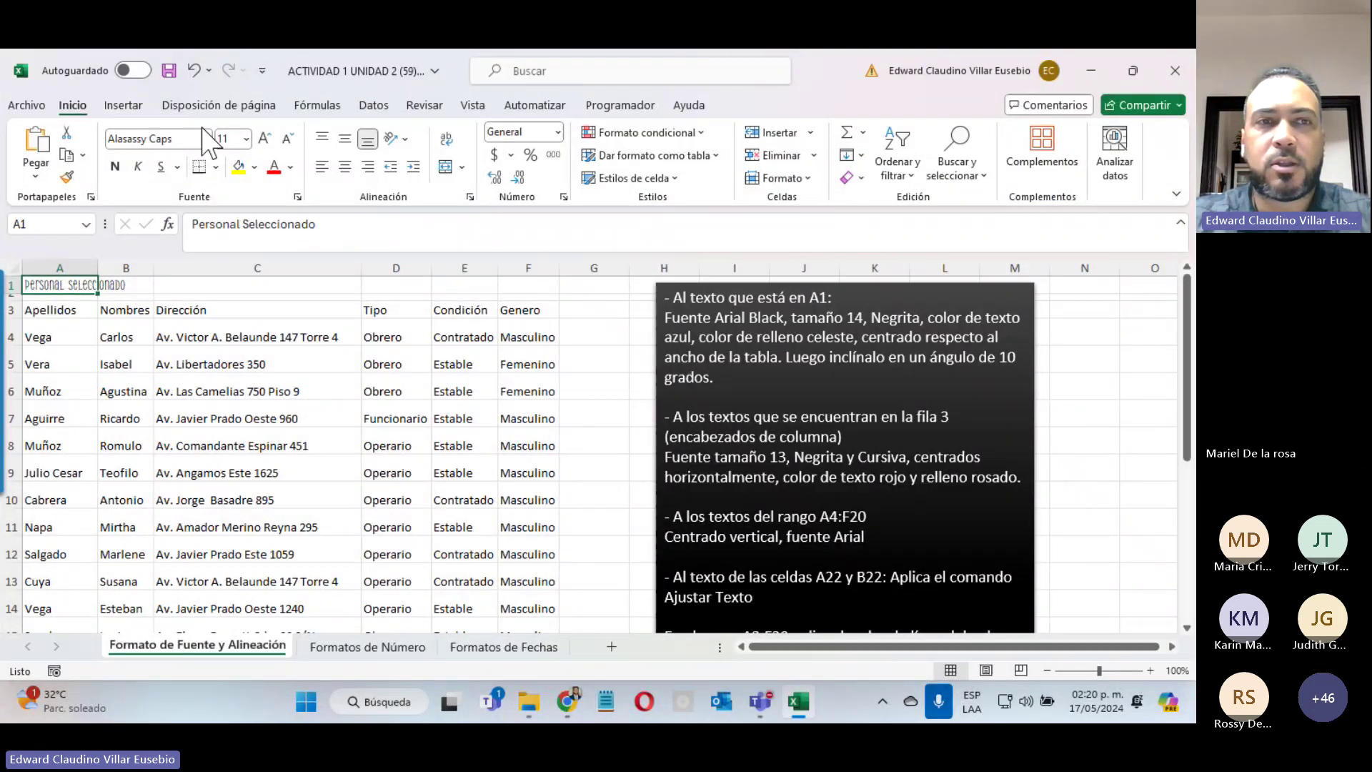
{"action": "left_click", "coordinate": [207, 139]}
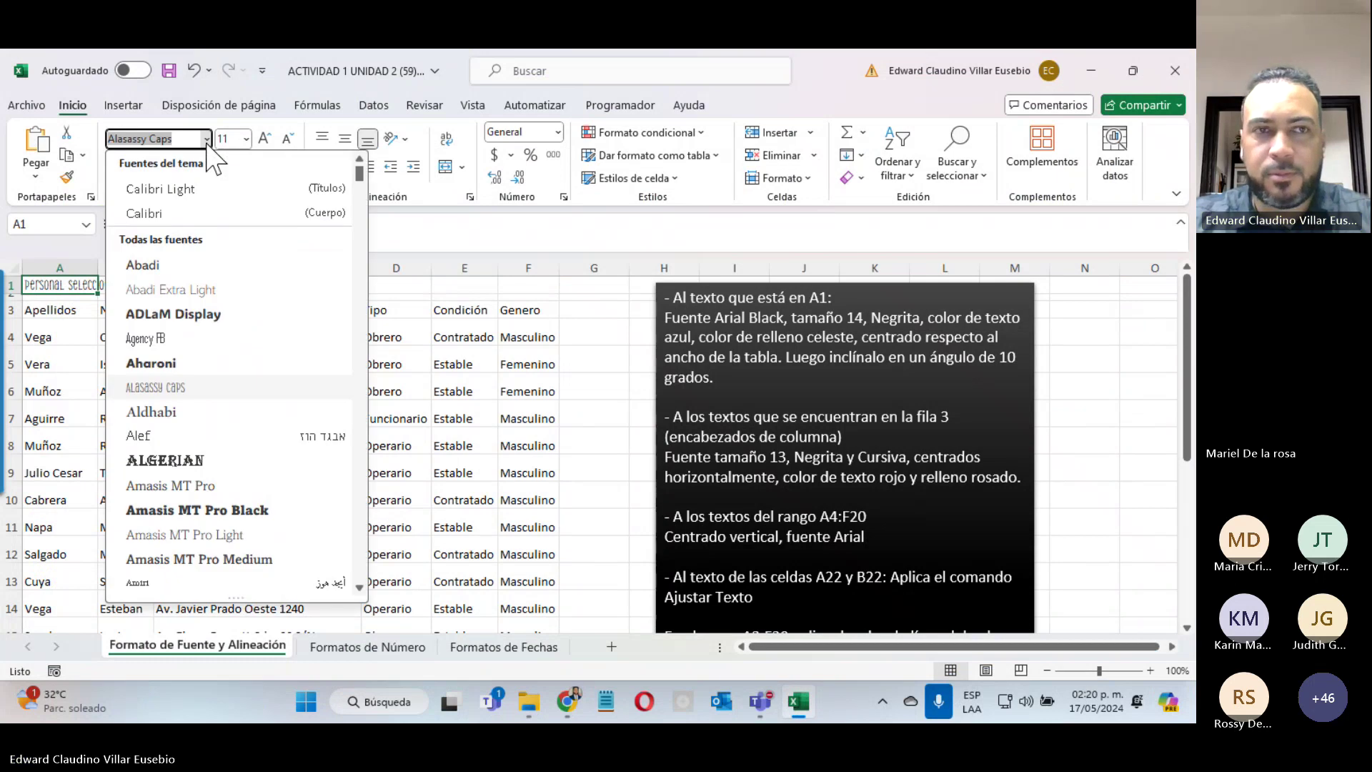
{"action": "left_click", "coordinate": [760, 702]}
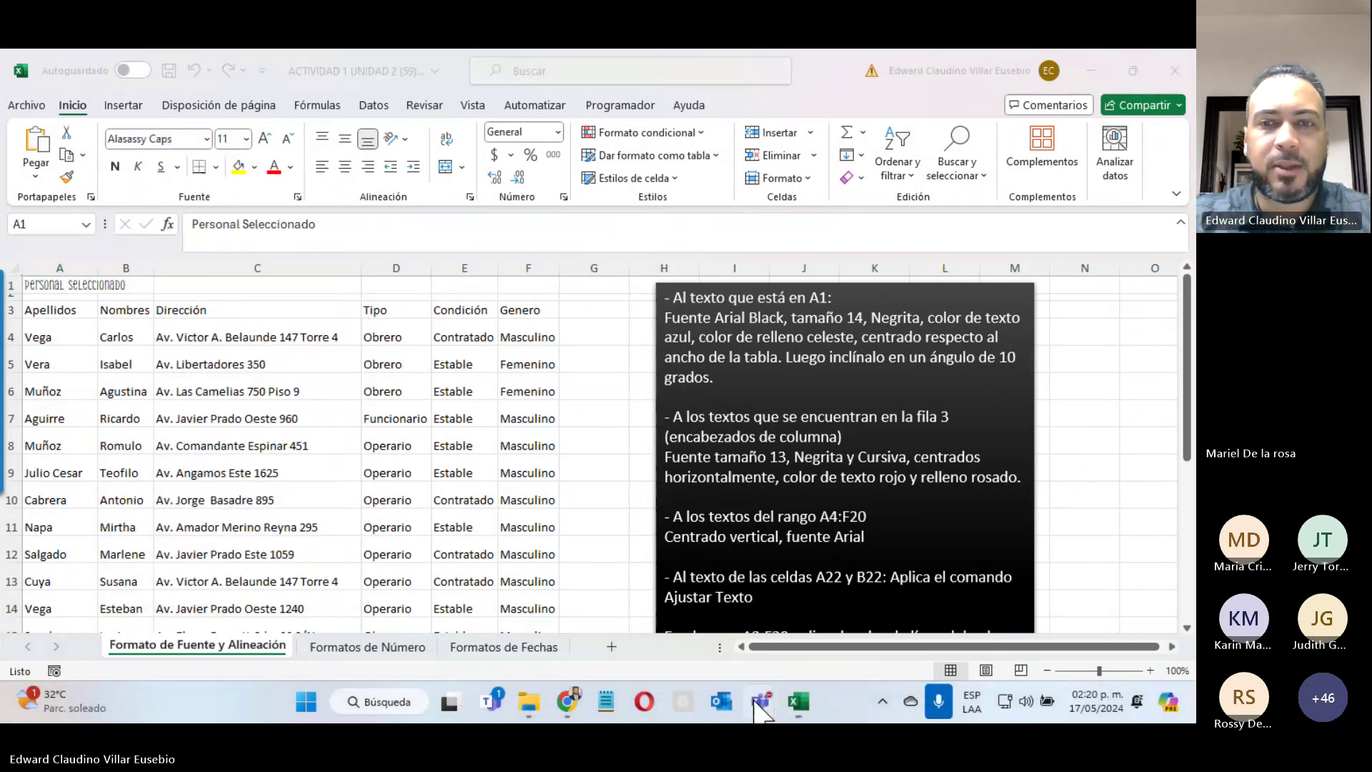
{"action": "left_click", "coordinate": [787, 547]}
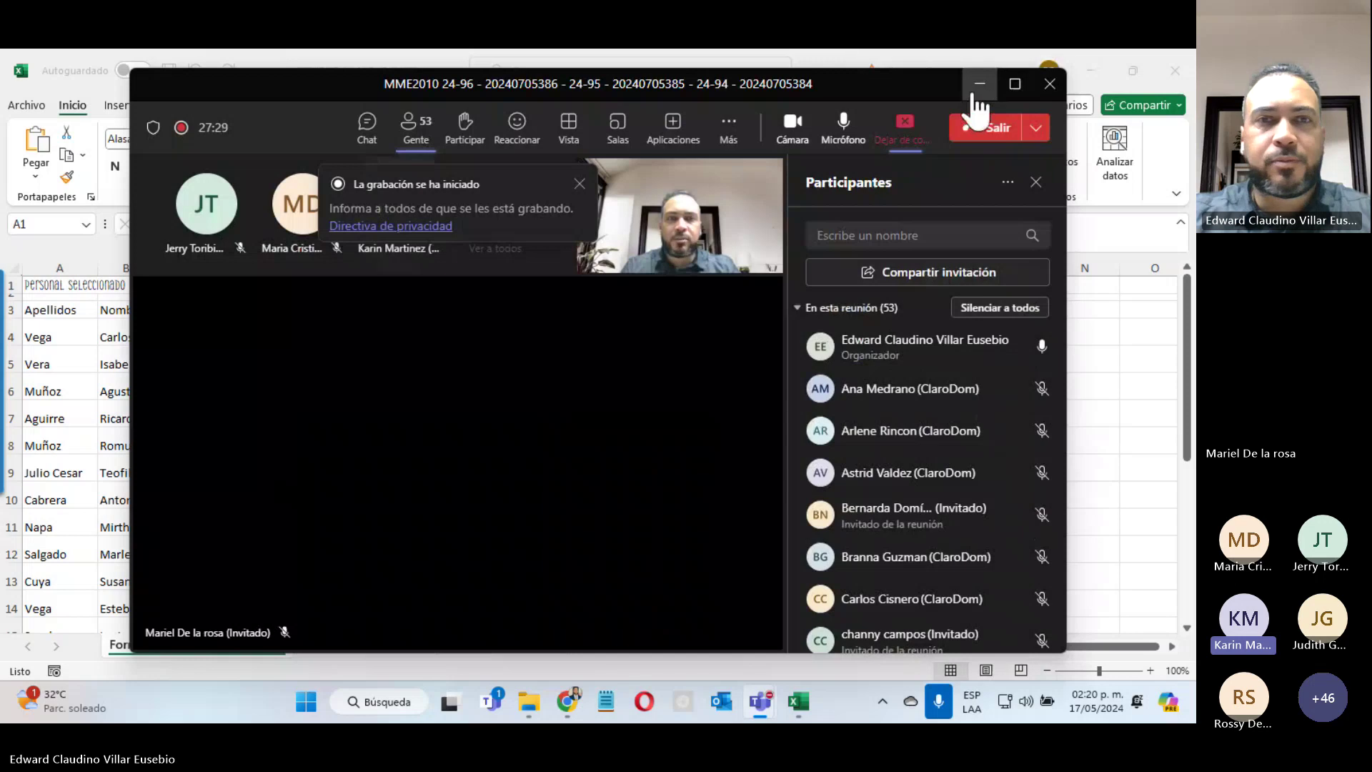
{"action": "left_click", "coordinate": [974, 93]}
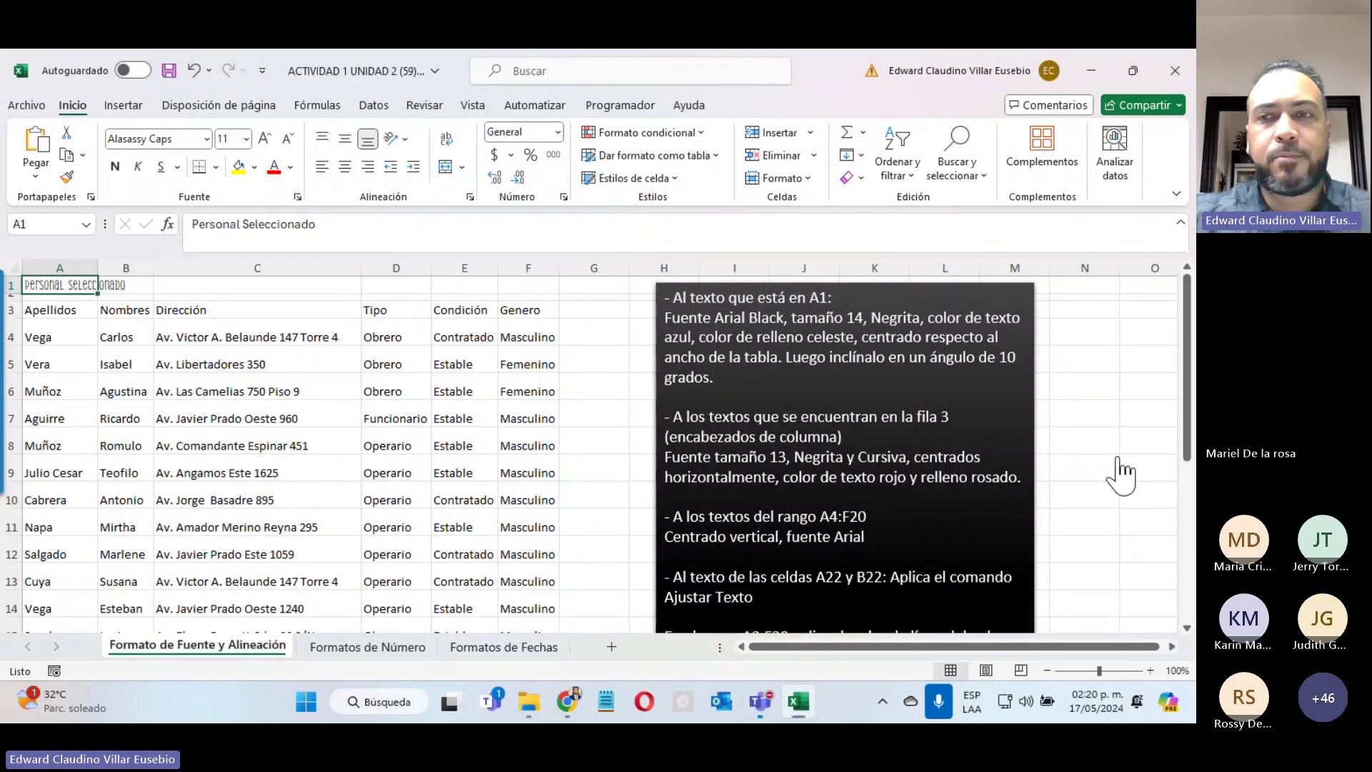
Step: Apply Arial Black to the A1 title 'Personal Seleccionado'
{"action": "left_click", "coordinate": [206, 140]}
{"action": "scroll", "coordinate": [226, 355], "scroll_direction": "down", "scroll_amount": 5}
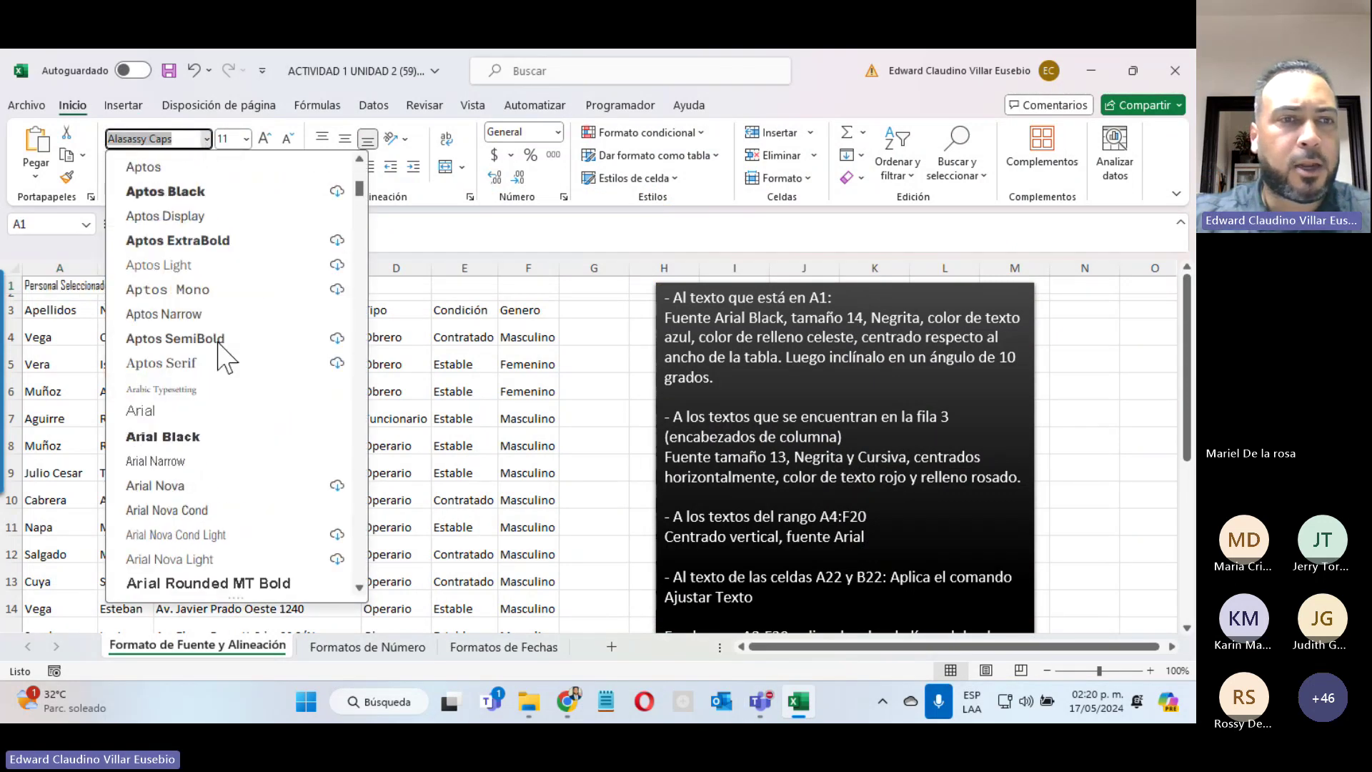
{"action": "left_click", "coordinate": [175, 437]}
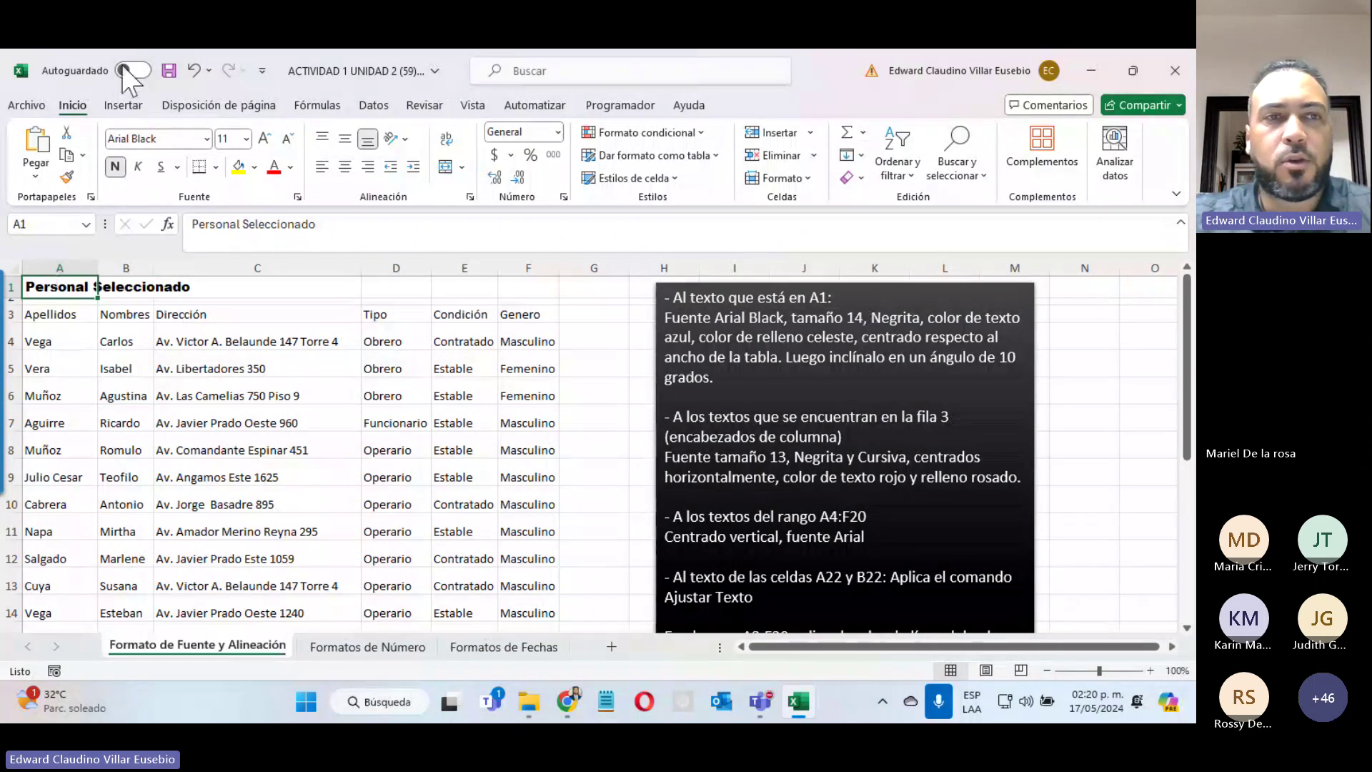
Step: Enlarge the A1 title 'Personal Seleccionado' to font size 15
{"action": "left_click", "coordinate": [221, 312]}
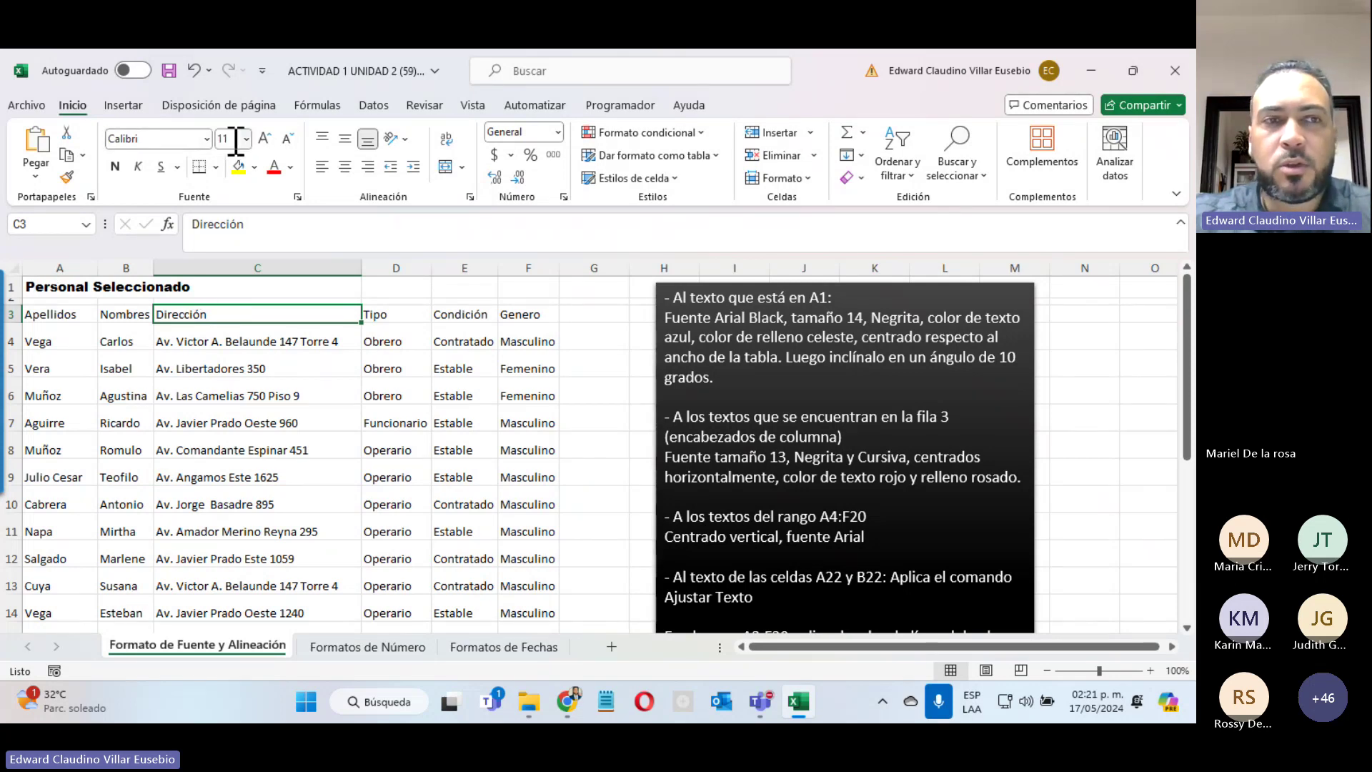
{"action": "left_click", "coordinate": [46, 289]}
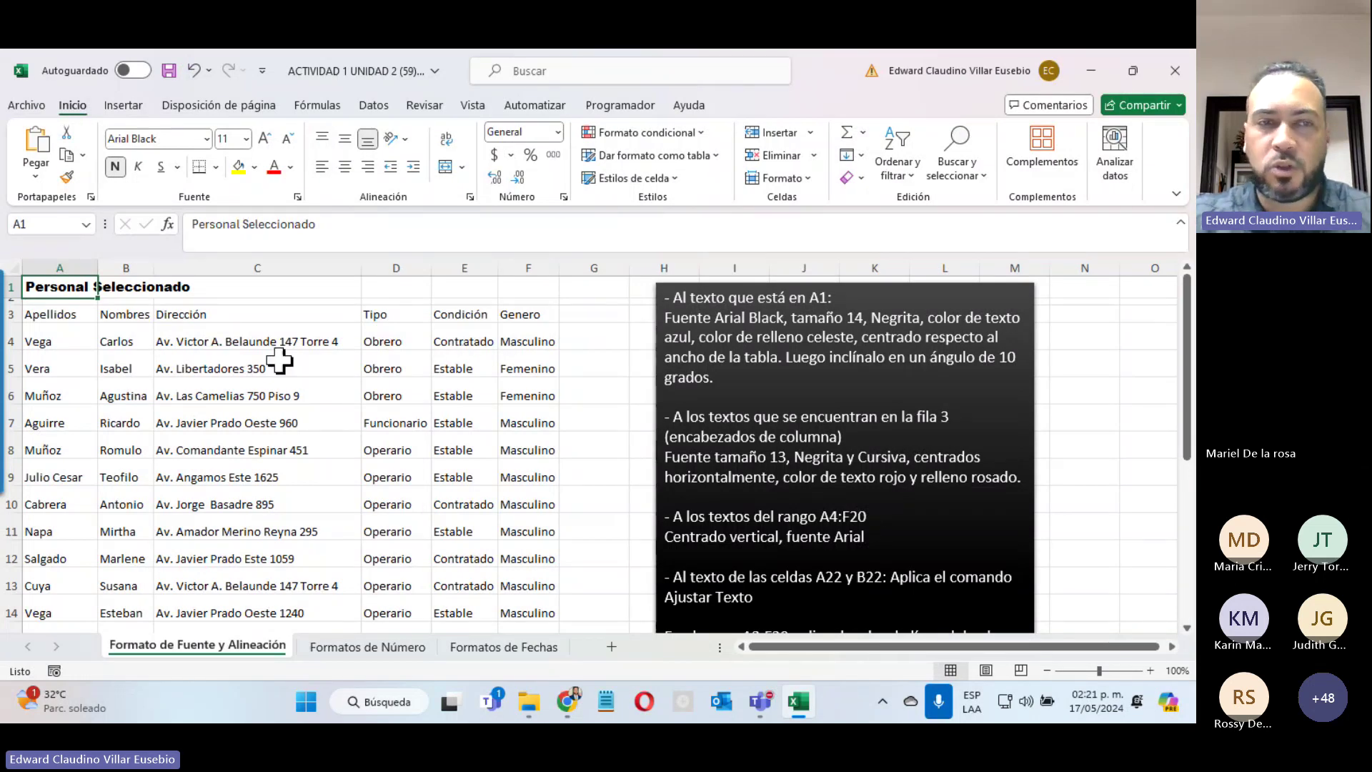
{"action": "mouse_move", "coordinate": [6, 396]}
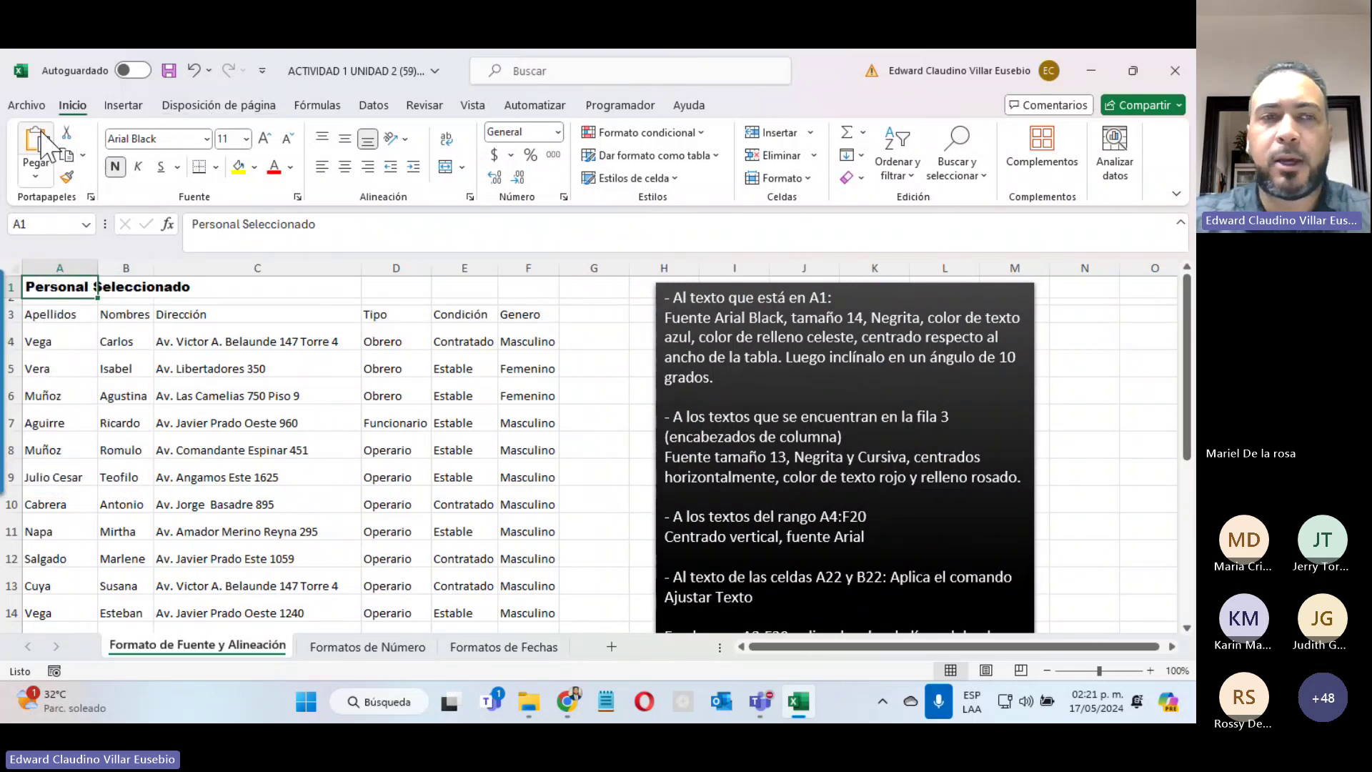
{"action": "left_click", "coordinate": [267, 372]}
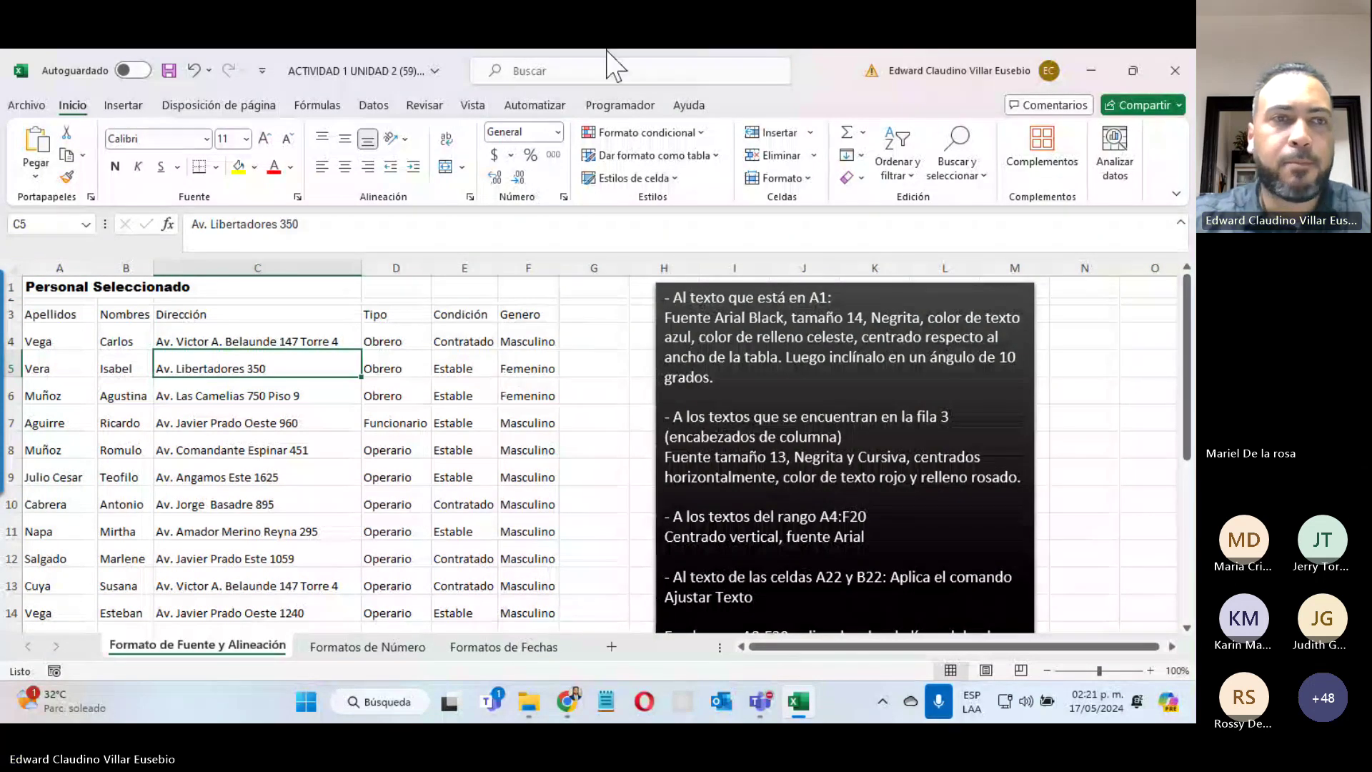
{"action": "left_click", "coordinate": [64, 290]}
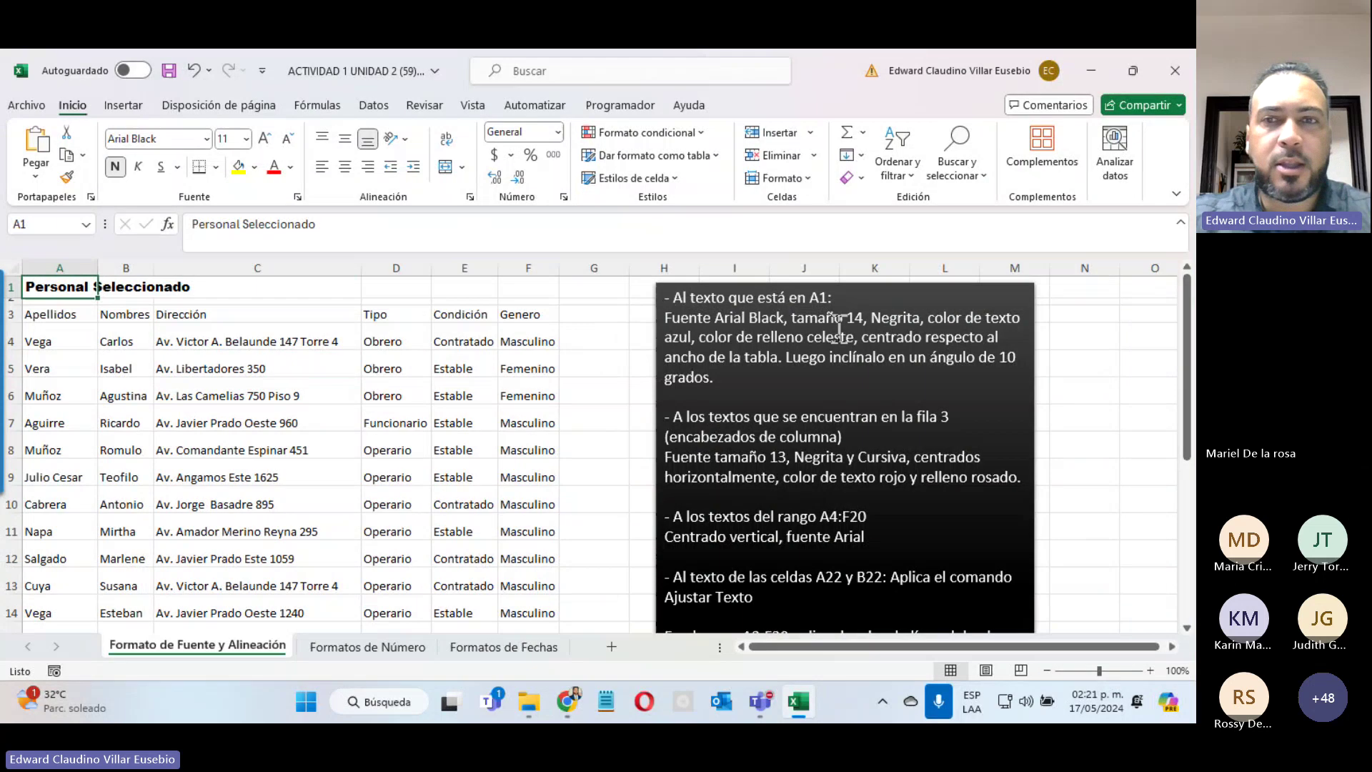
{"action": "left_click", "coordinate": [246, 138]}
{"action": "left_click", "coordinate": [234, 253]}
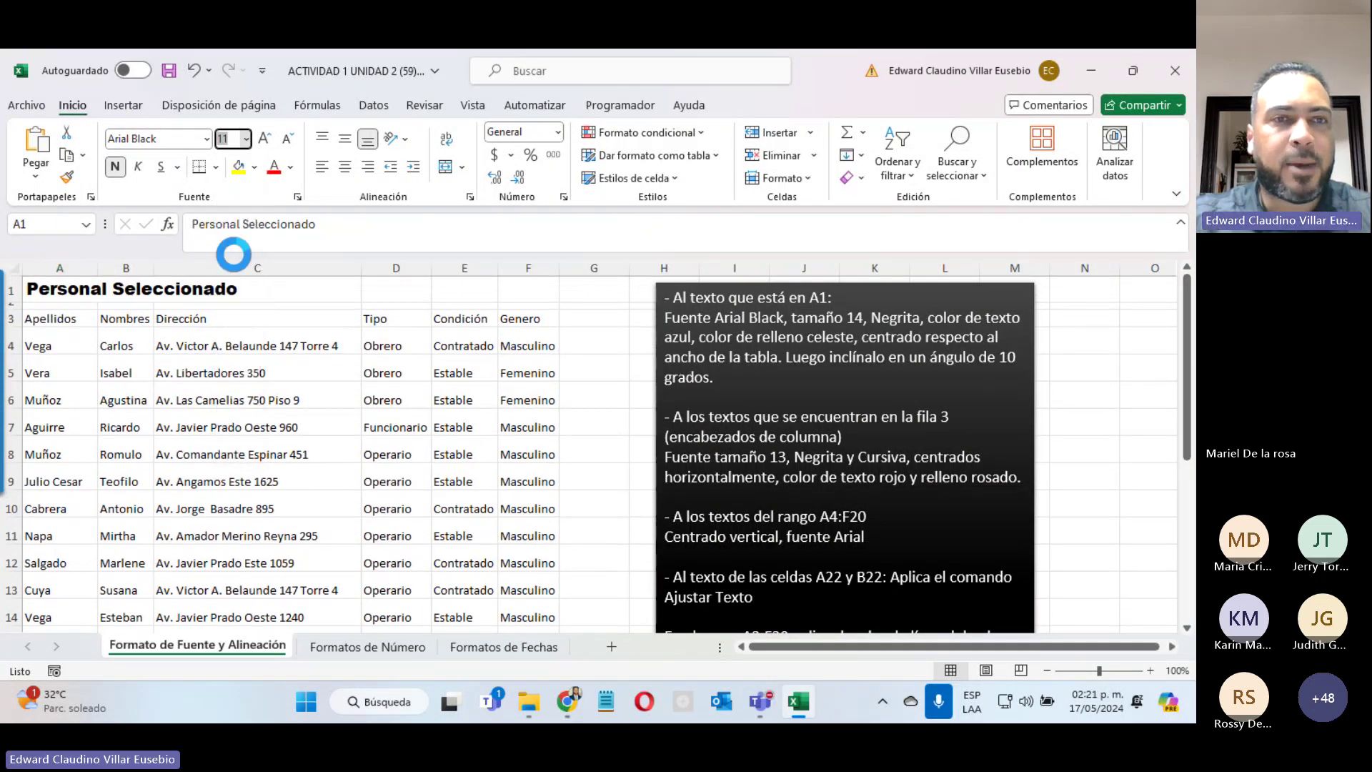
{"action": "left_click", "coordinate": [246, 139]}
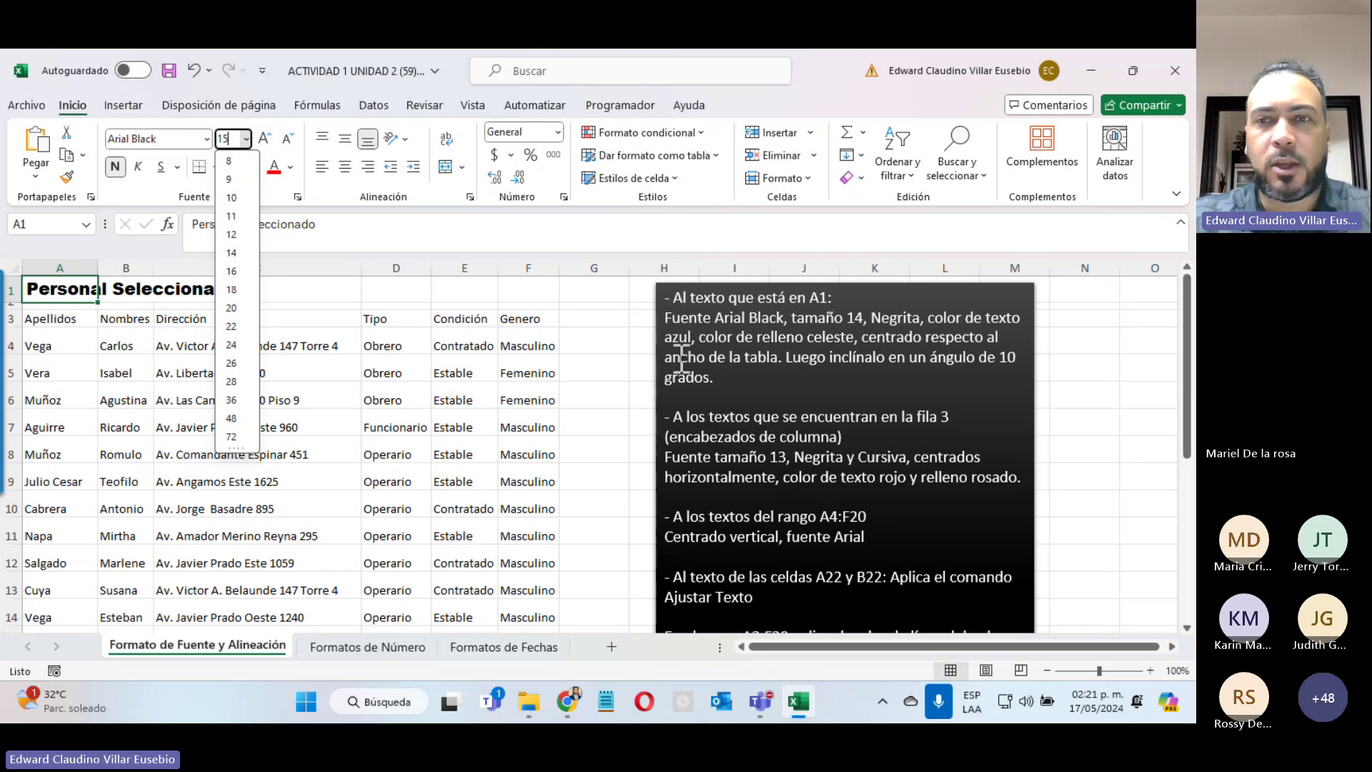
{"action": "left_click", "coordinate": [638, 433]}
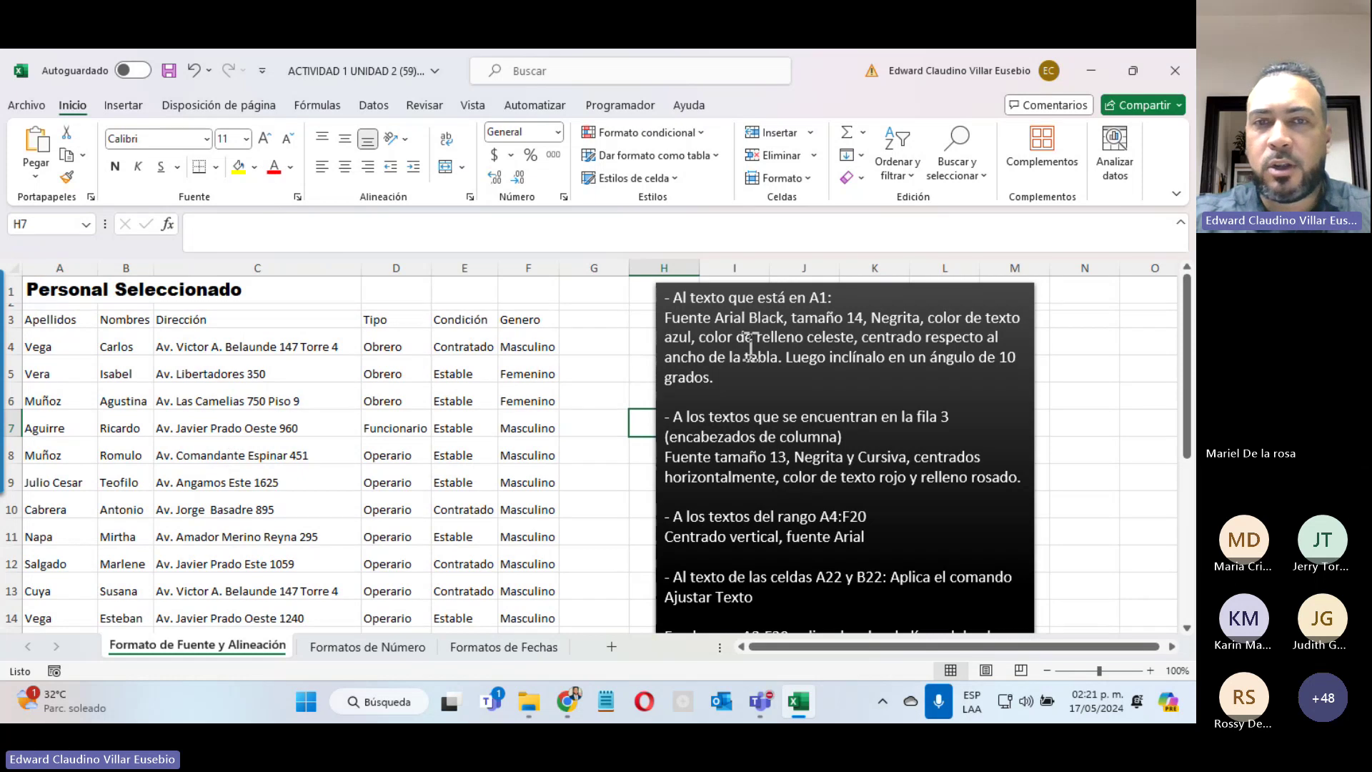
Step: Give the A1 title dark blue text and a light blue cell fill
{"action": "left_click", "coordinate": [33, 293]}
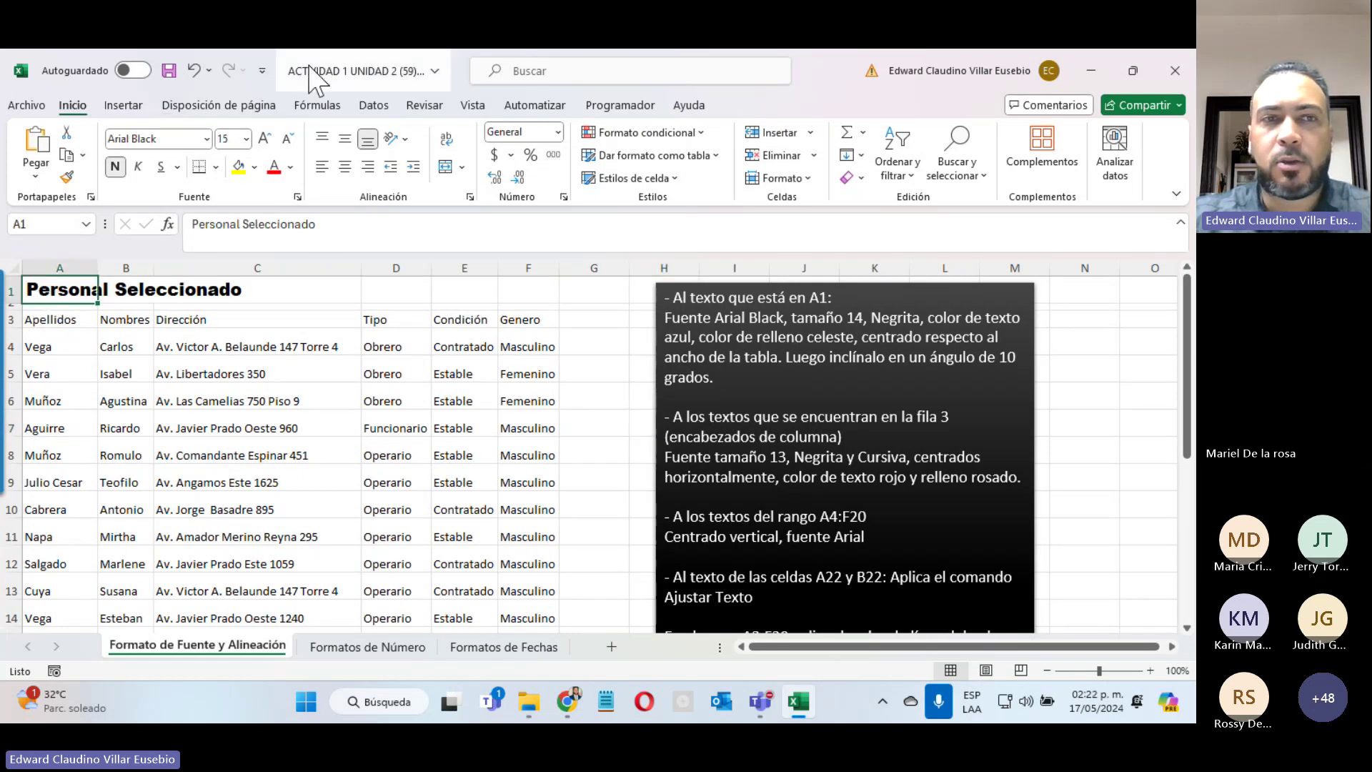
{"action": "left_click", "coordinate": [290, 167]}
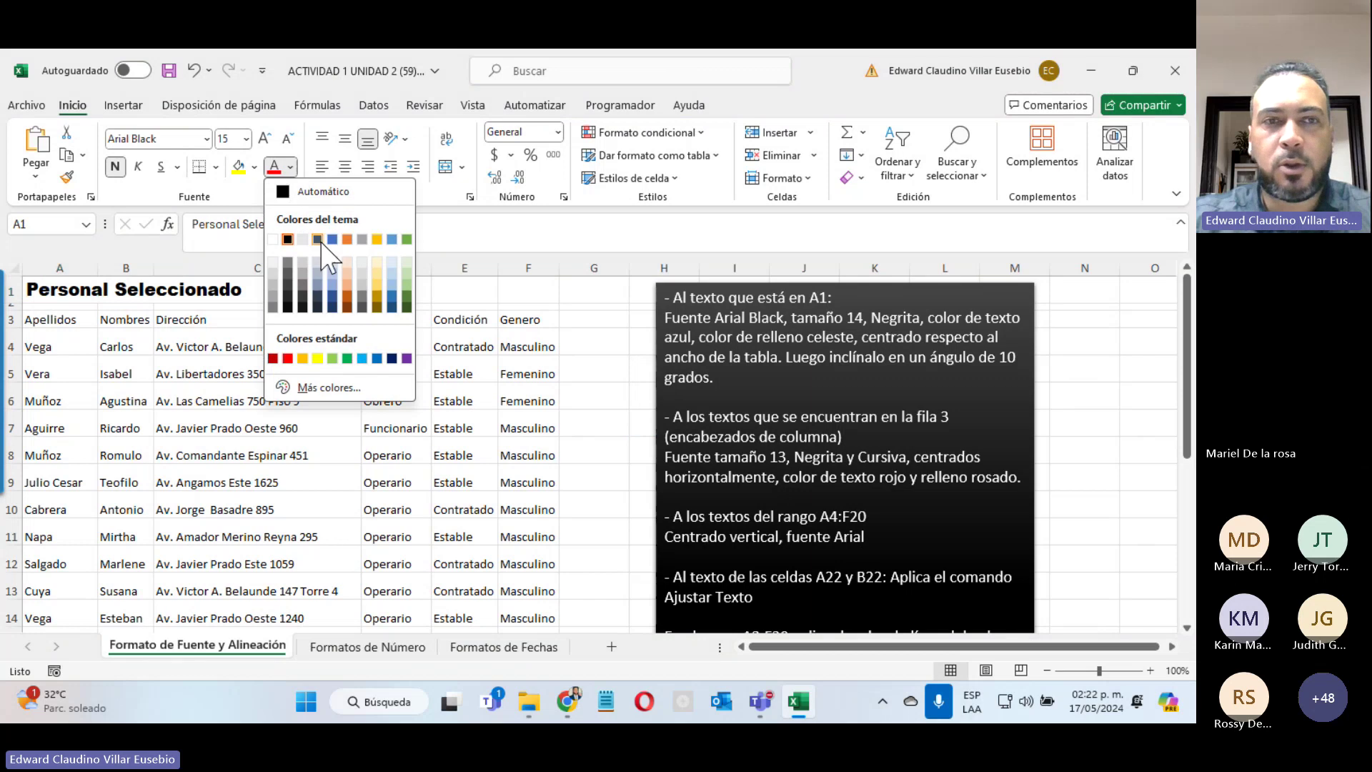
{"action": "left_click", "coordinate": [391, 306]}
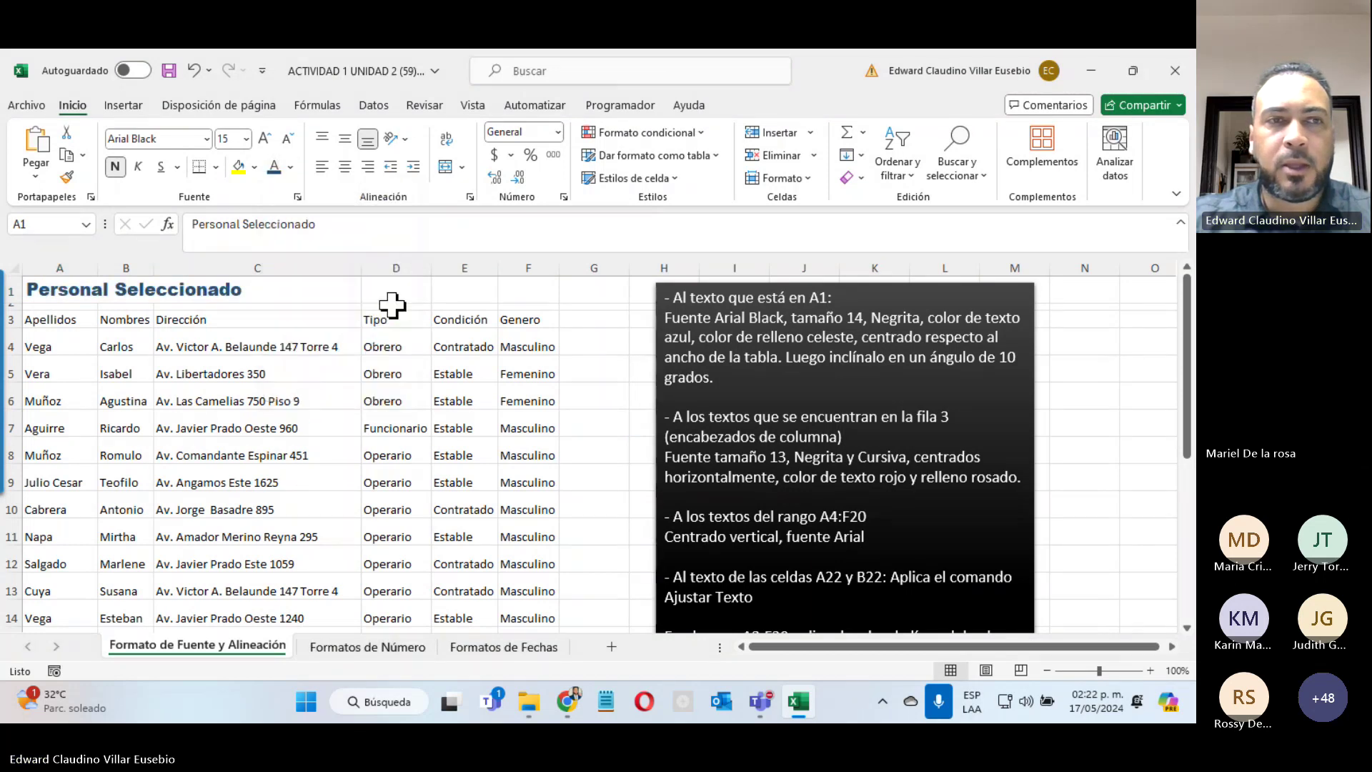
{"action": "left_click", "coordinate": [255, 168]}
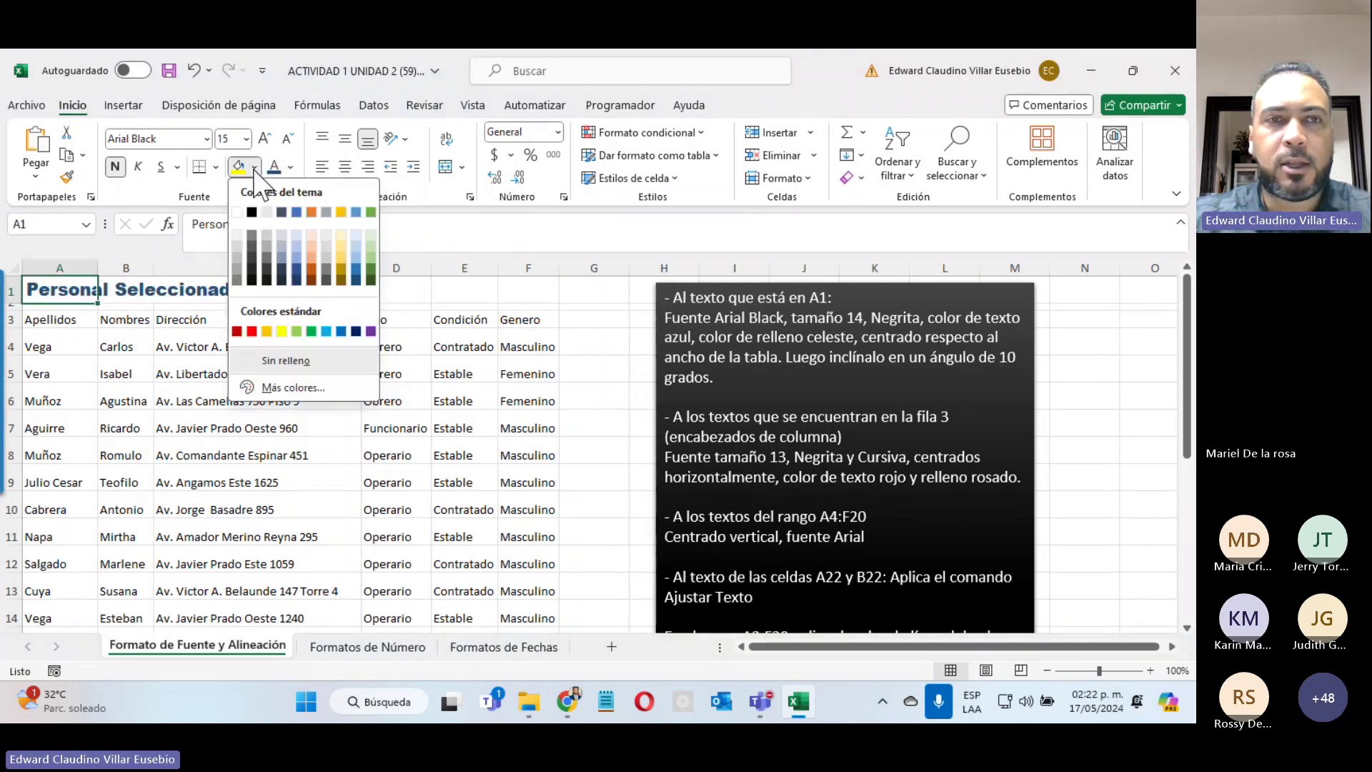
{"action": "left_click", "coordinate": [296, 234]}
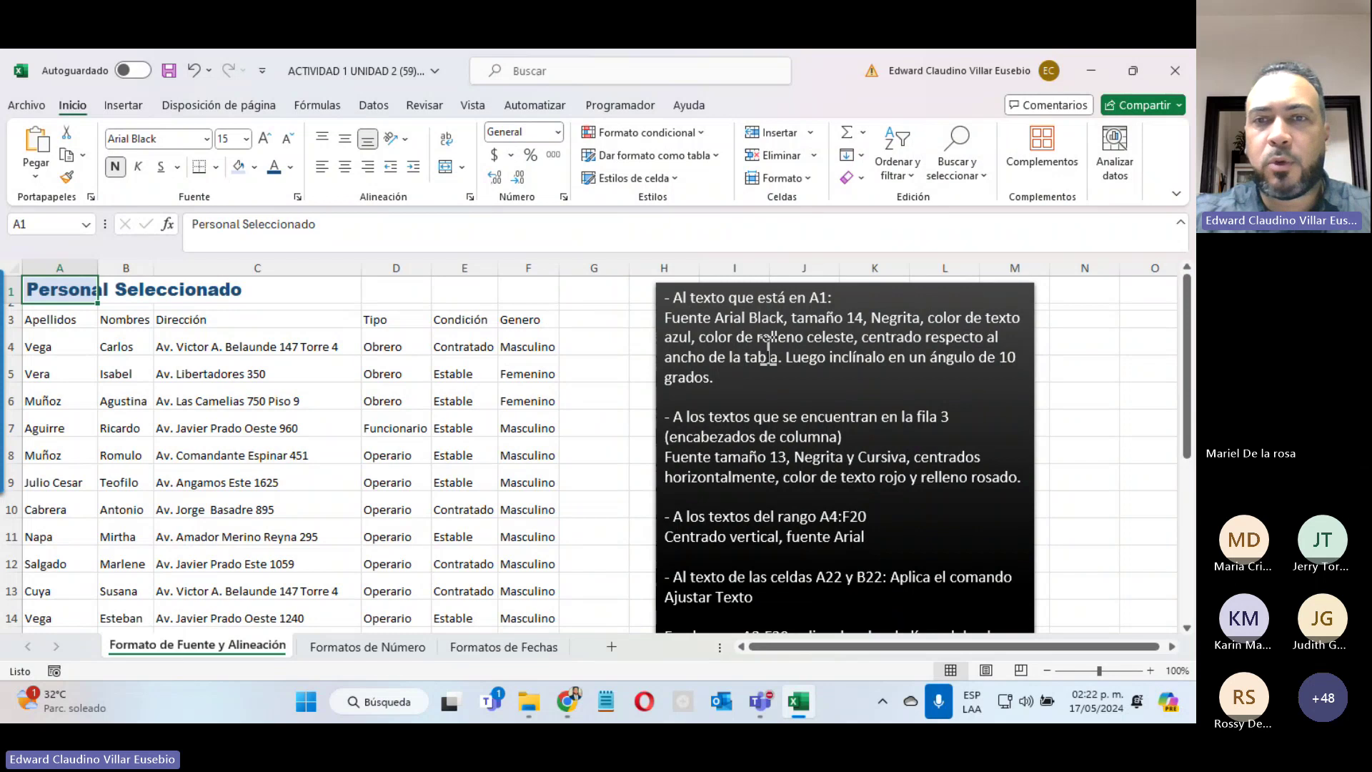
Step: Highlight the centring instruction in the text box, then select header cell C3
{"action": "left_click", "coordinate": [872, 335]}
{"action": "left_click_drag", "start_coordinate": [862, 337], "coordinate": [786, 359]}
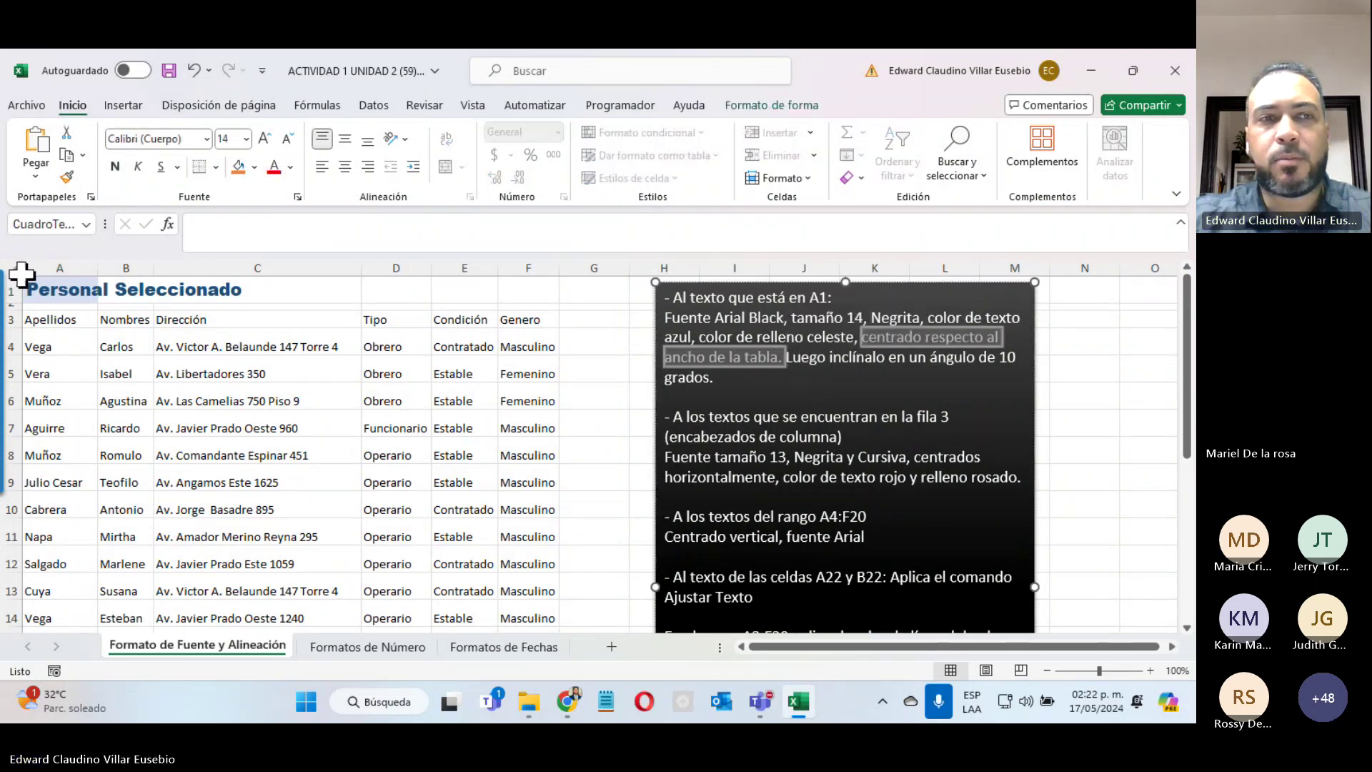
{"action": "left_click", "coordinate": [239, 329]}
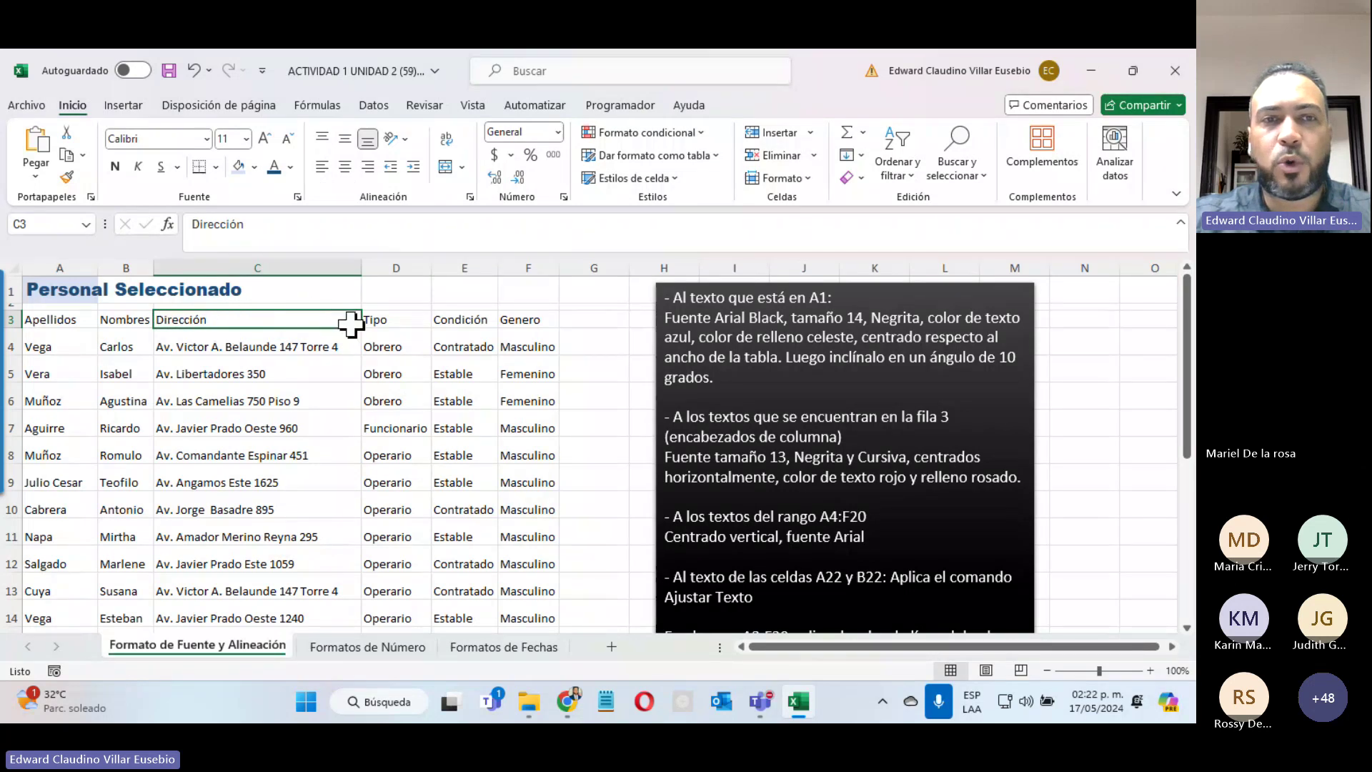
{"action": "left_click", "coordinate": [346, 169]}
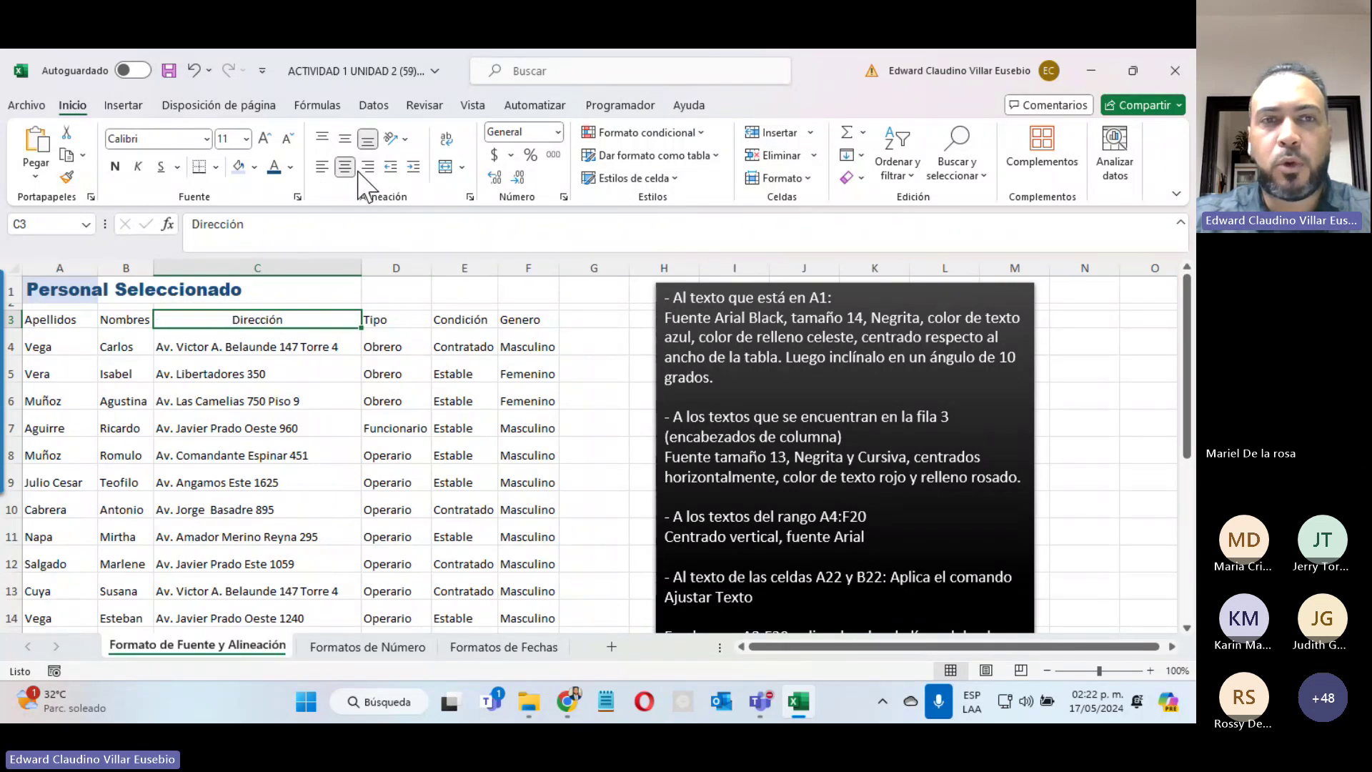
{"action": "left_click", "coordinate": [368, 167]}
{"action": "left_click", "coordinate": [345, 167]}
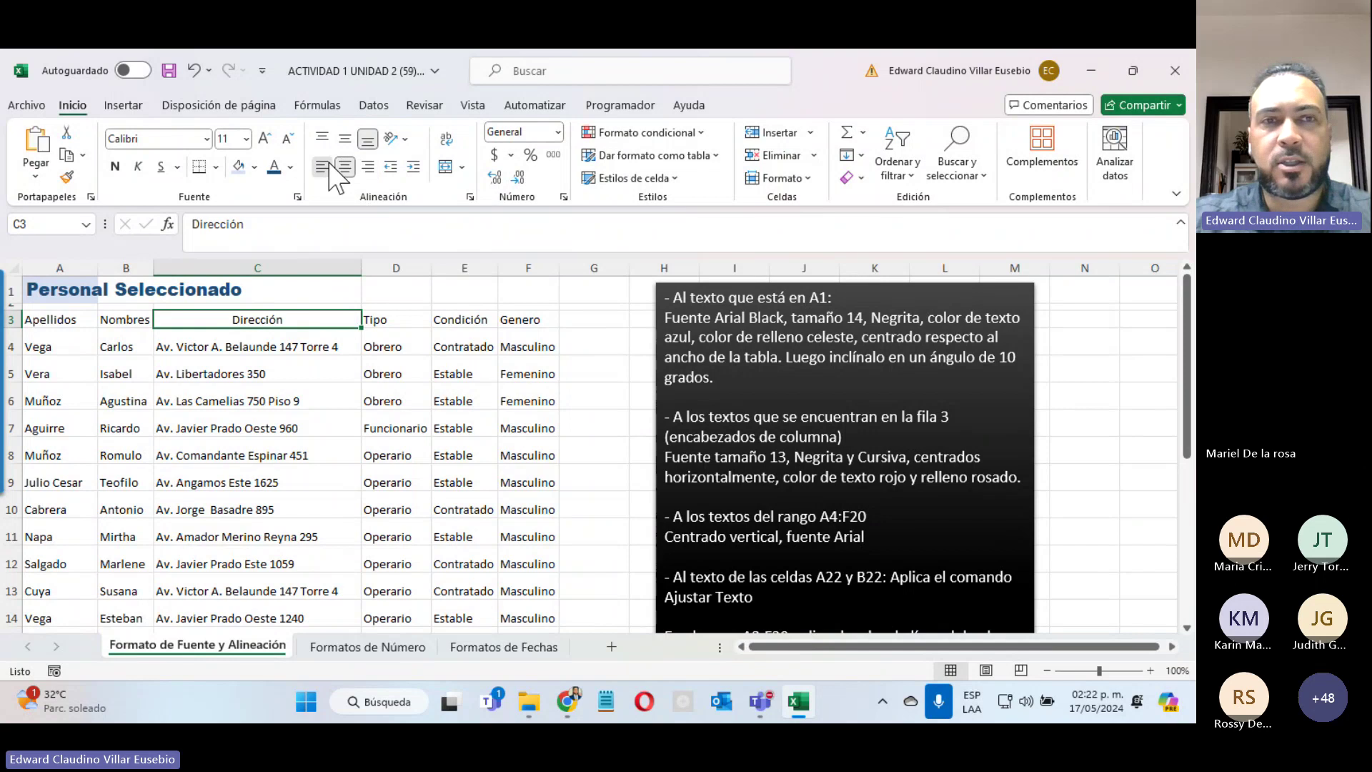
{"action": "left_click", "coordinate": [321, 166]}
{"action": "left_click", "coordinate": [345, 168]}
{"action": "left_click", "coordinate": [368, 167]}
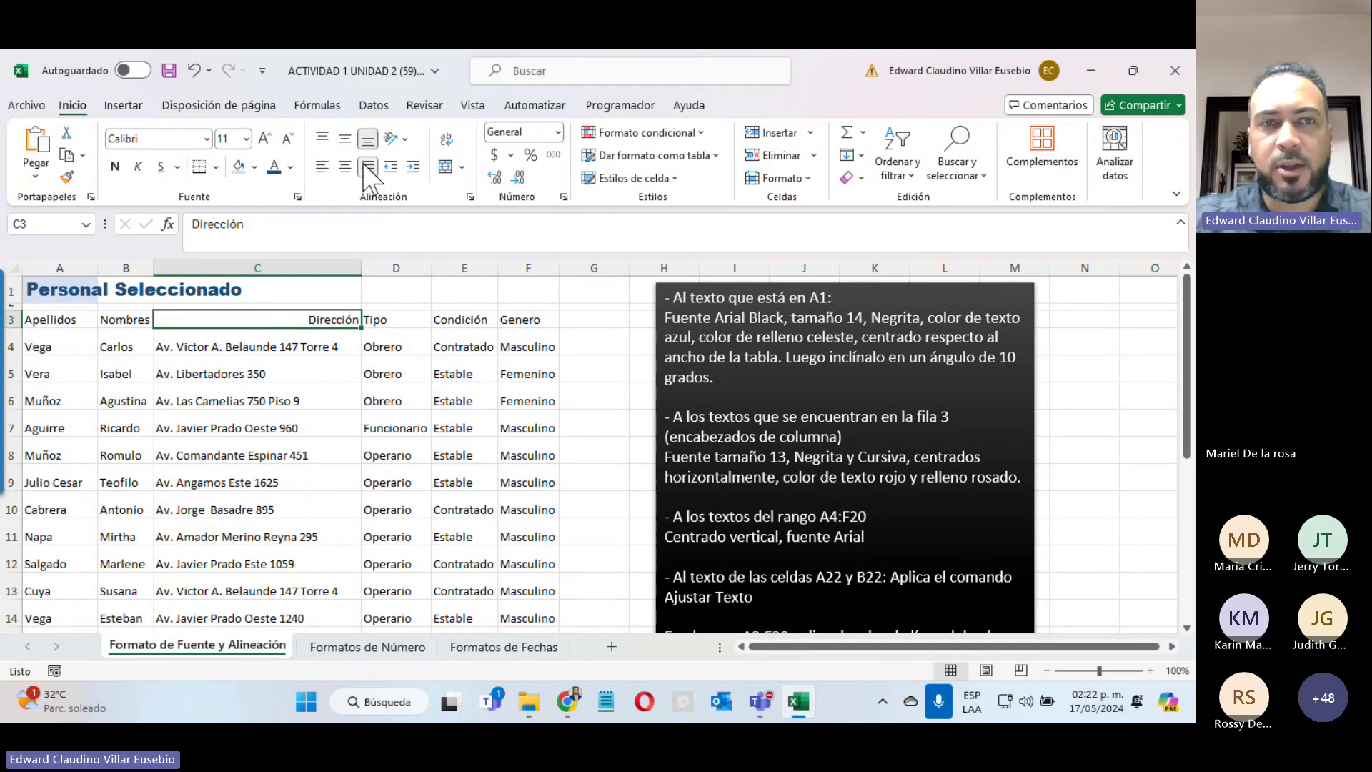
{"action": "left_click", "coordinate": [321, 167]}
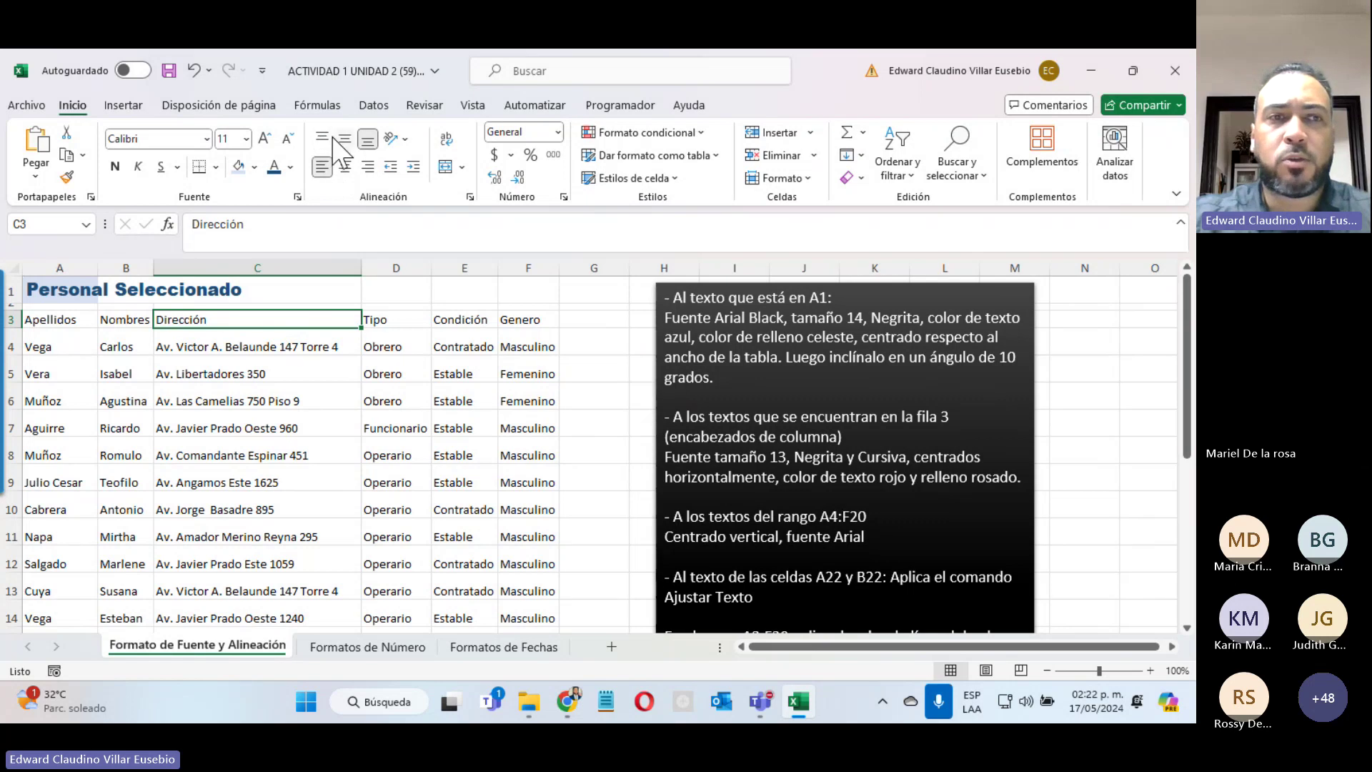
{"action": "left_click_drag", "start_coordinate": [16, 324], "coordinate": [15, 373]}
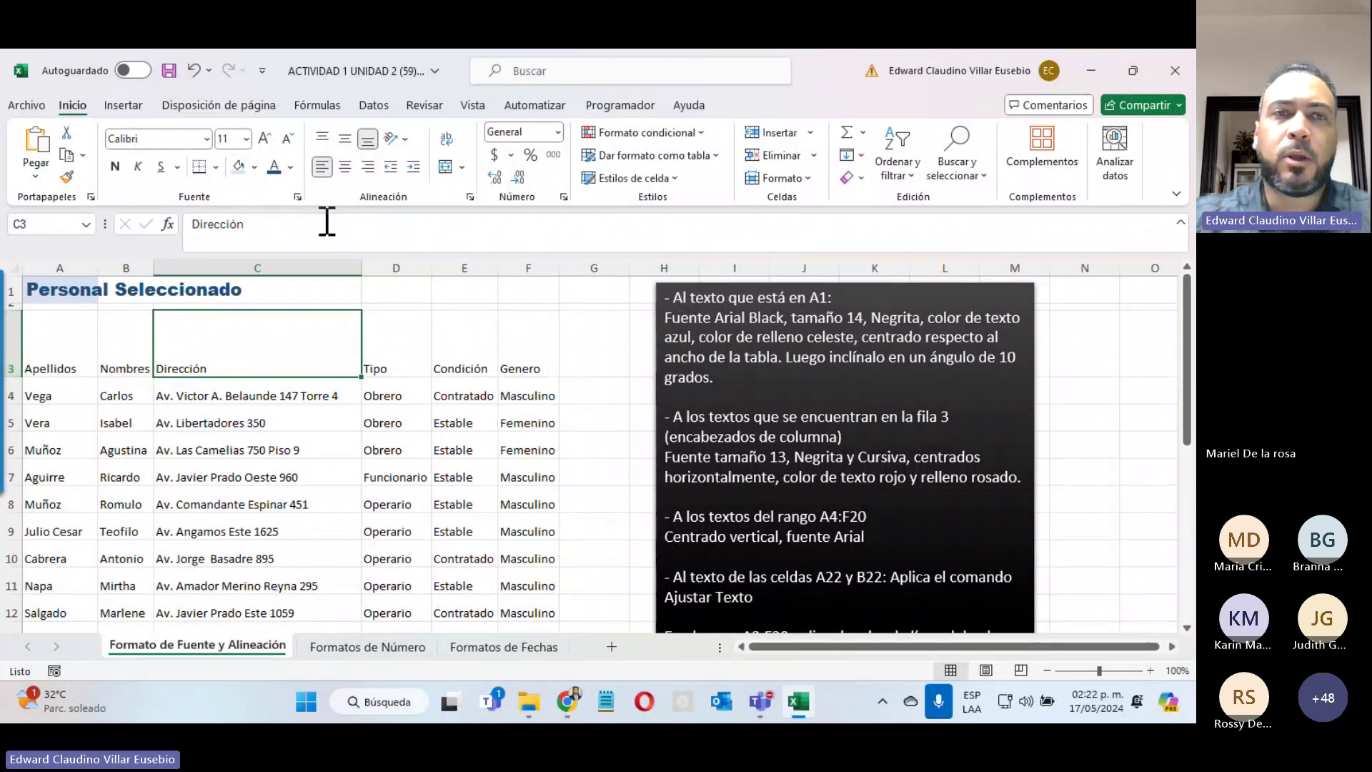
{"action": "left_click", "coordinate": [344, 139]}
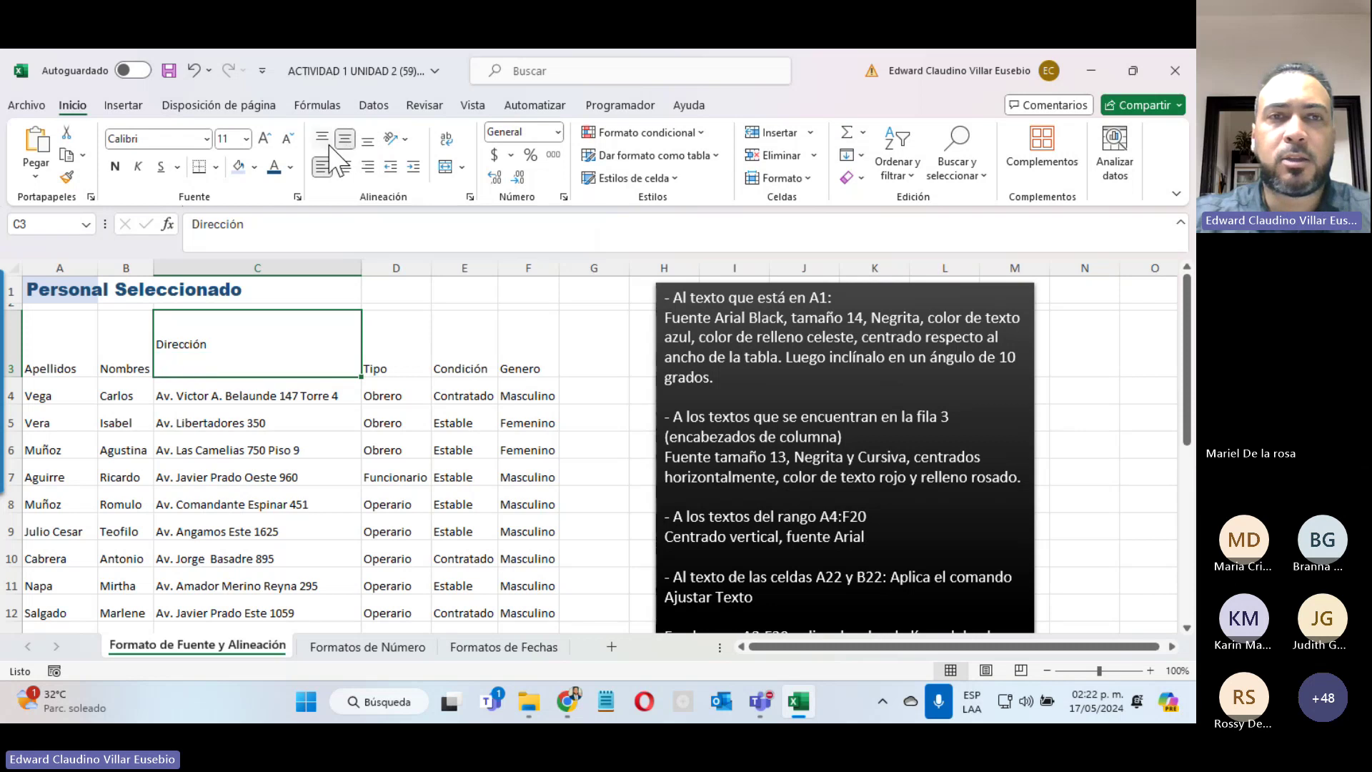
{"action": "left_click", "coordinate": [325, 140]}
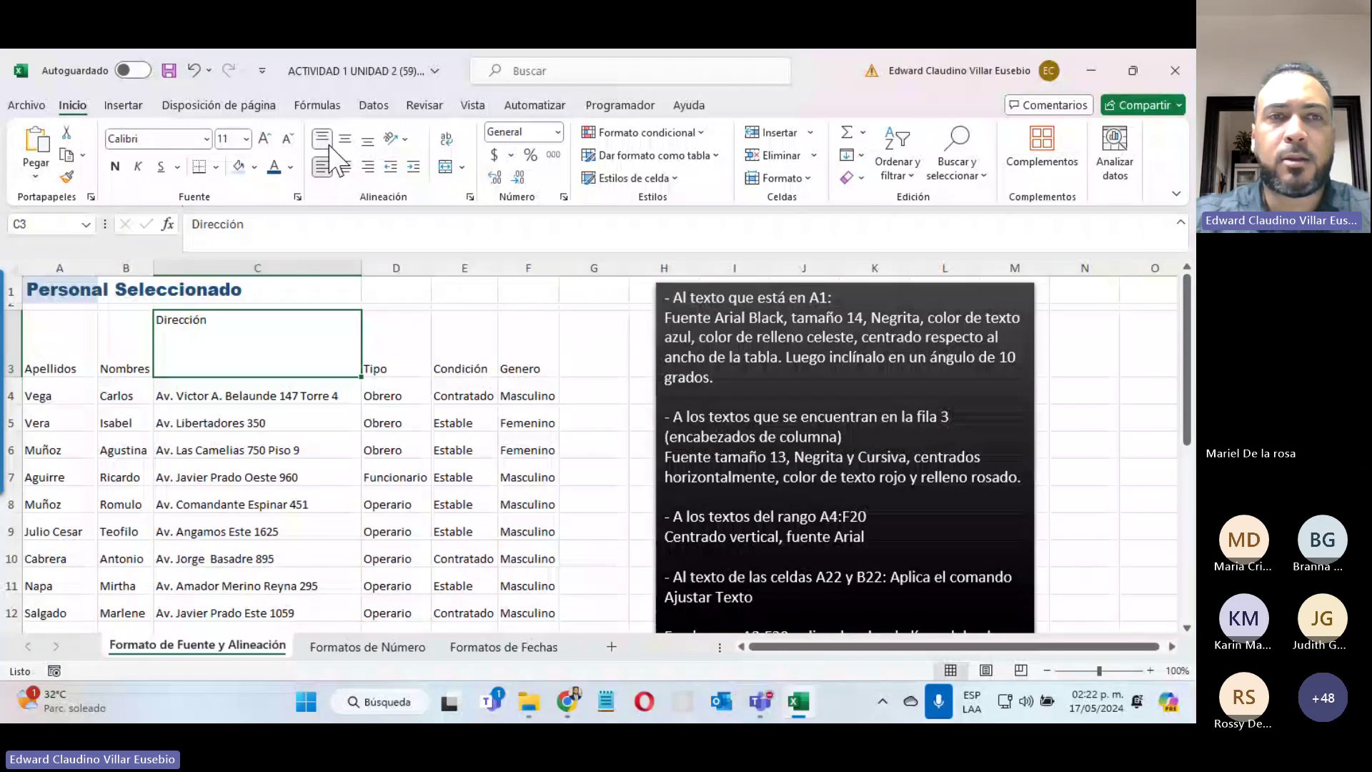
{"action": "left_click", "coordinate": [344, 139]}
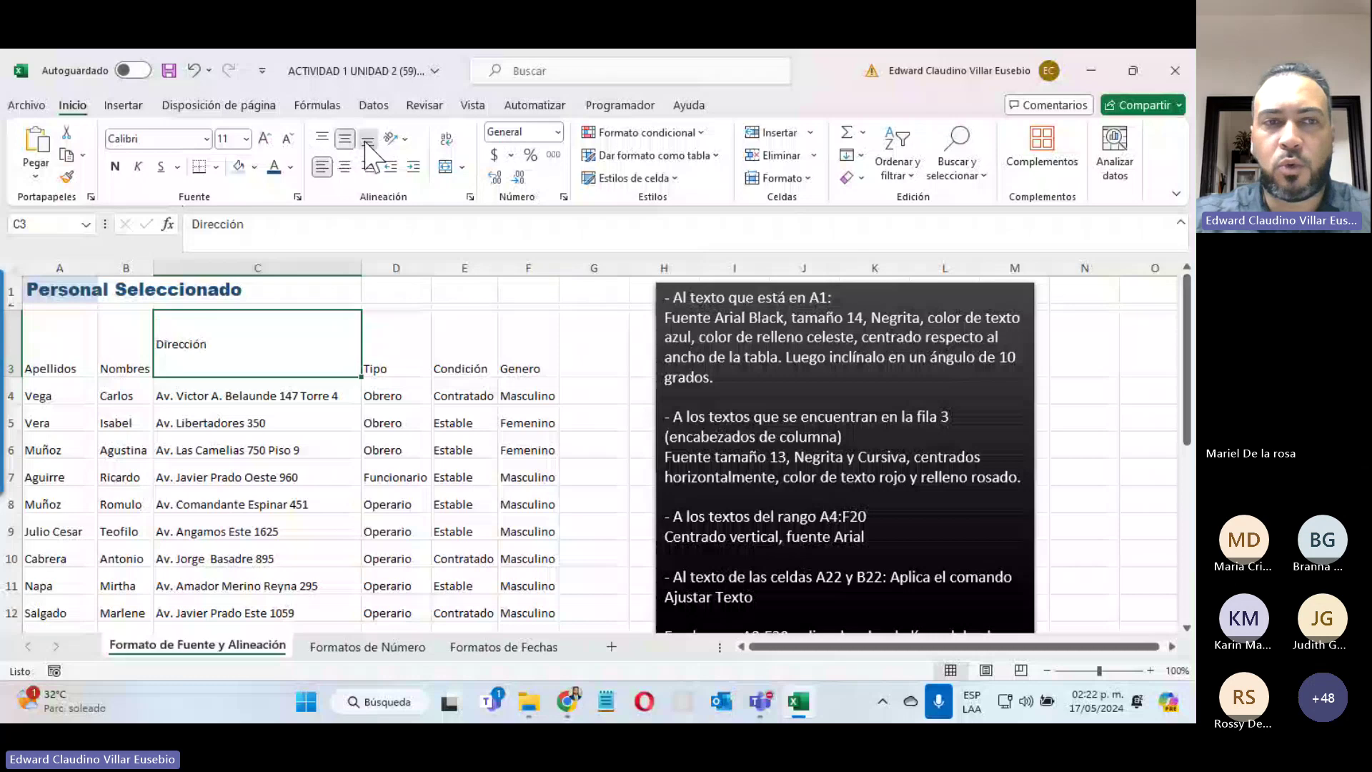
{"action": "left_click", "coordinate": [367, 139]}
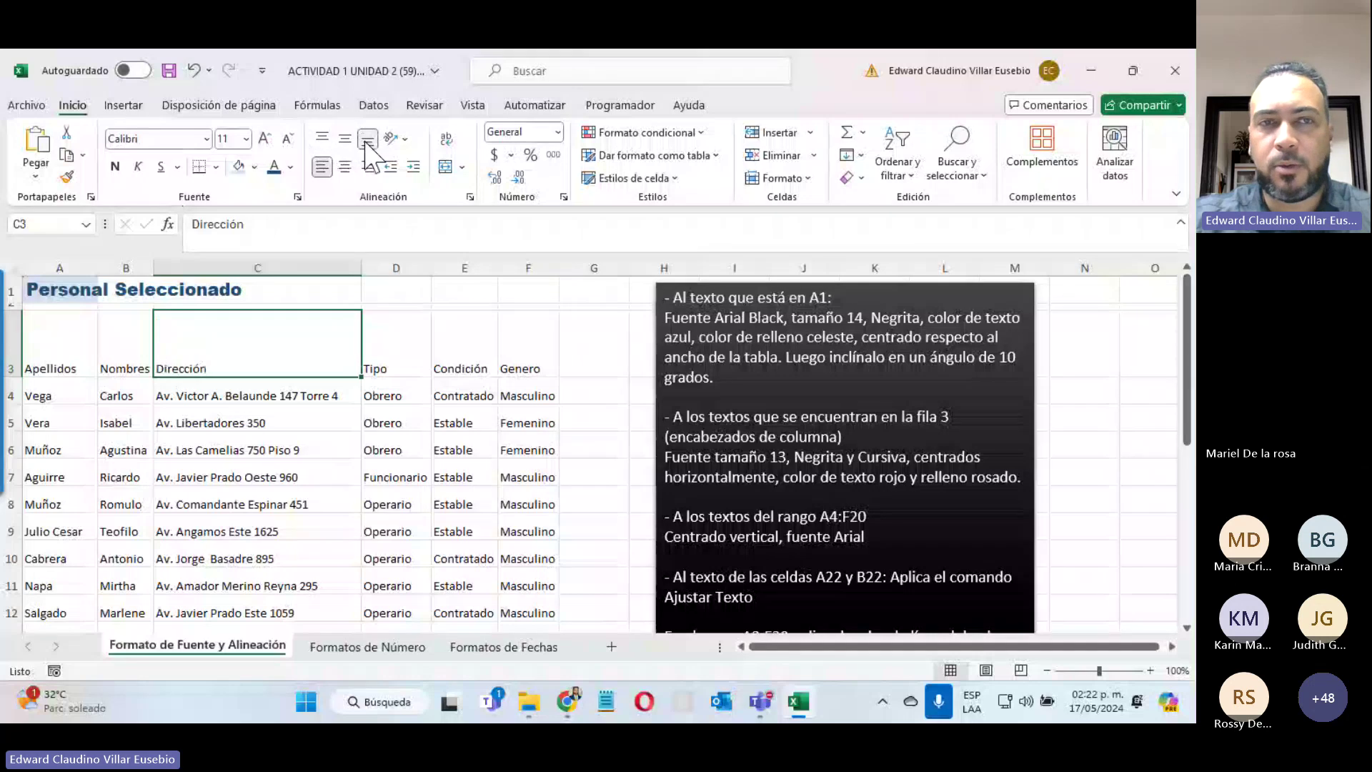
{"action": "double_click", "coordinate": [9, 377]}
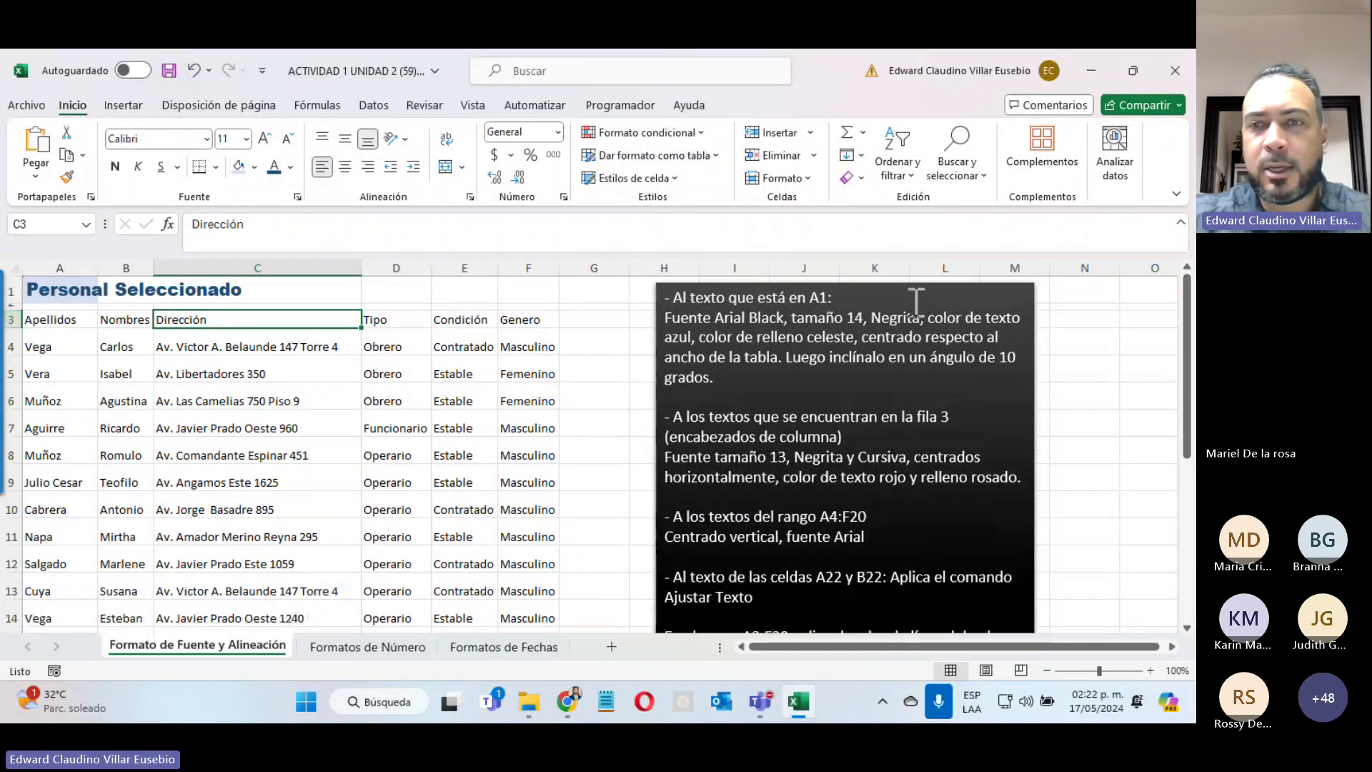
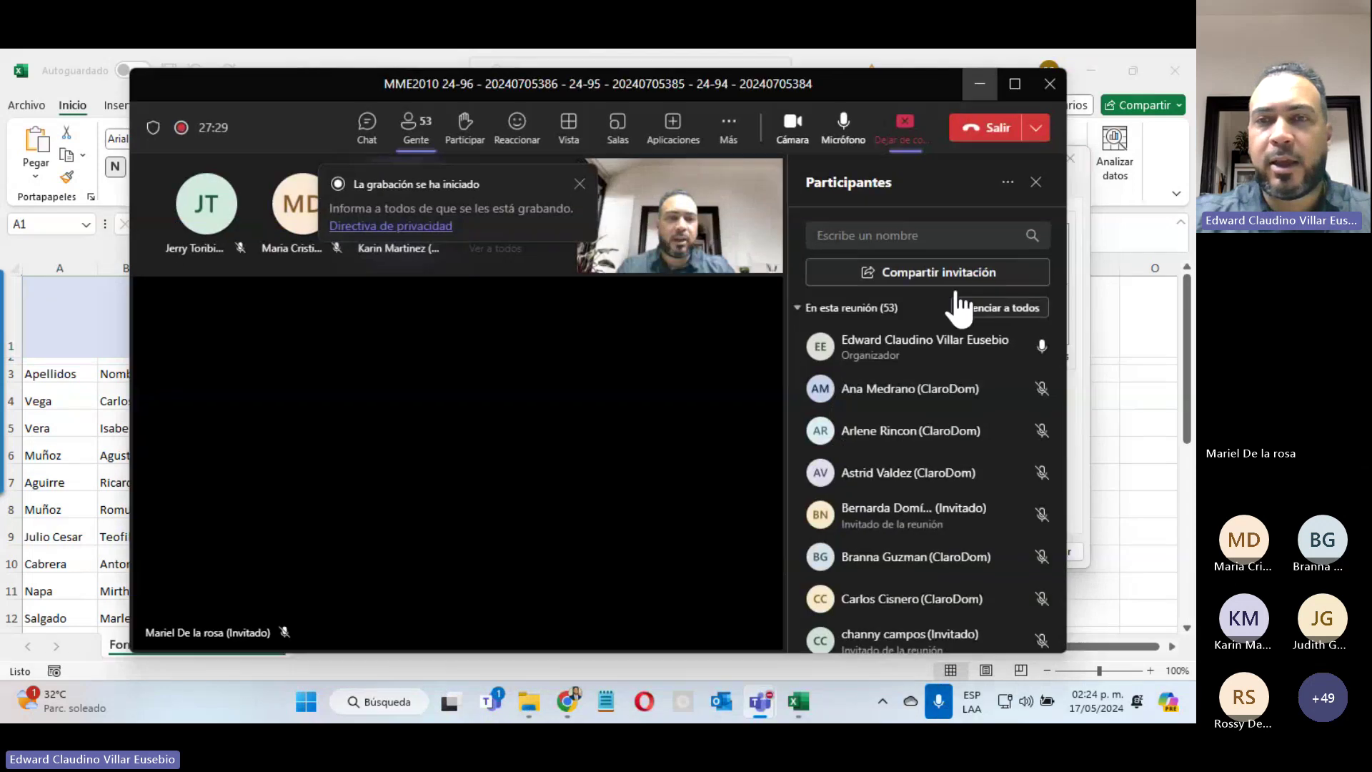
Step: Minimize Teams, apply a 10-degree angle to the A1 title, and select headers A3:F3
{"action": "left_click", "coordinate": [974, 86]}
{"action": "left_click", "coordinate": [920, 175]}
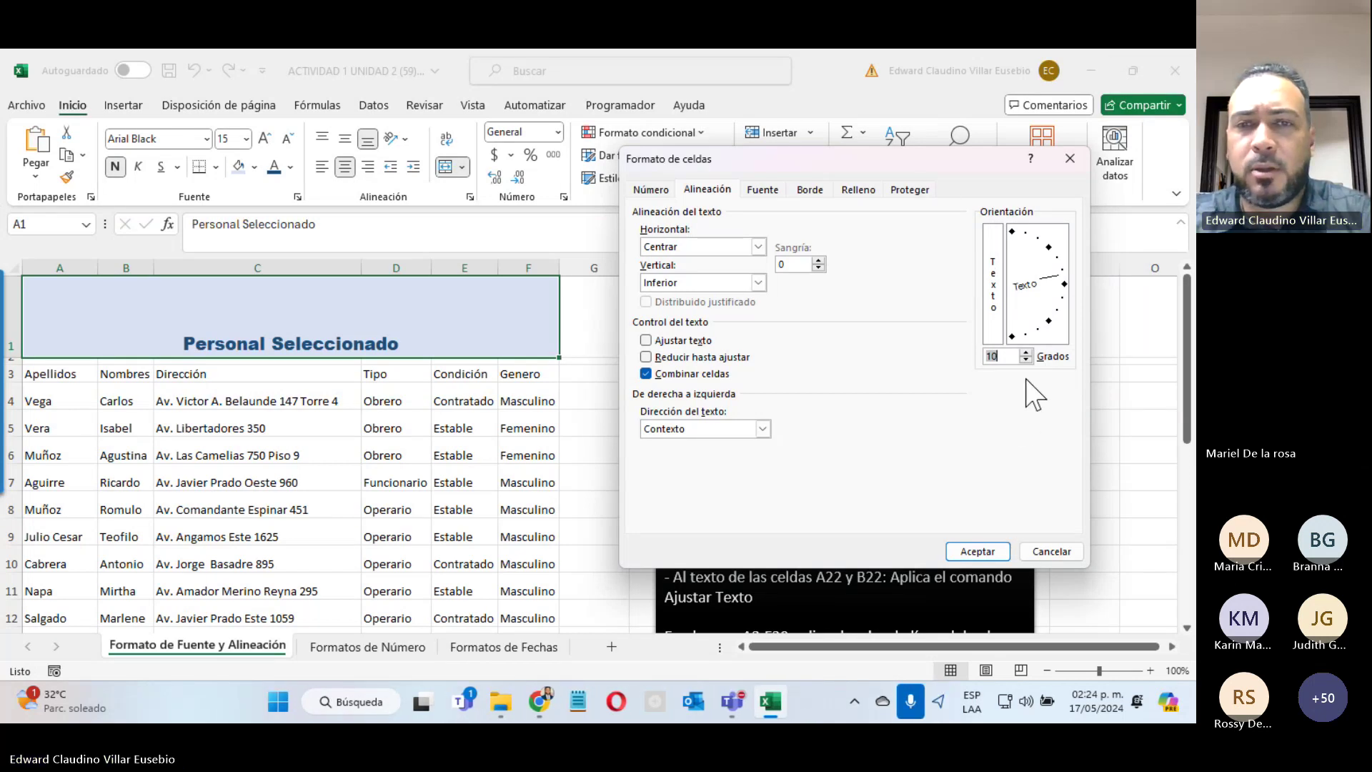
{"action": "left_click", "coordinate": [968, 552]}
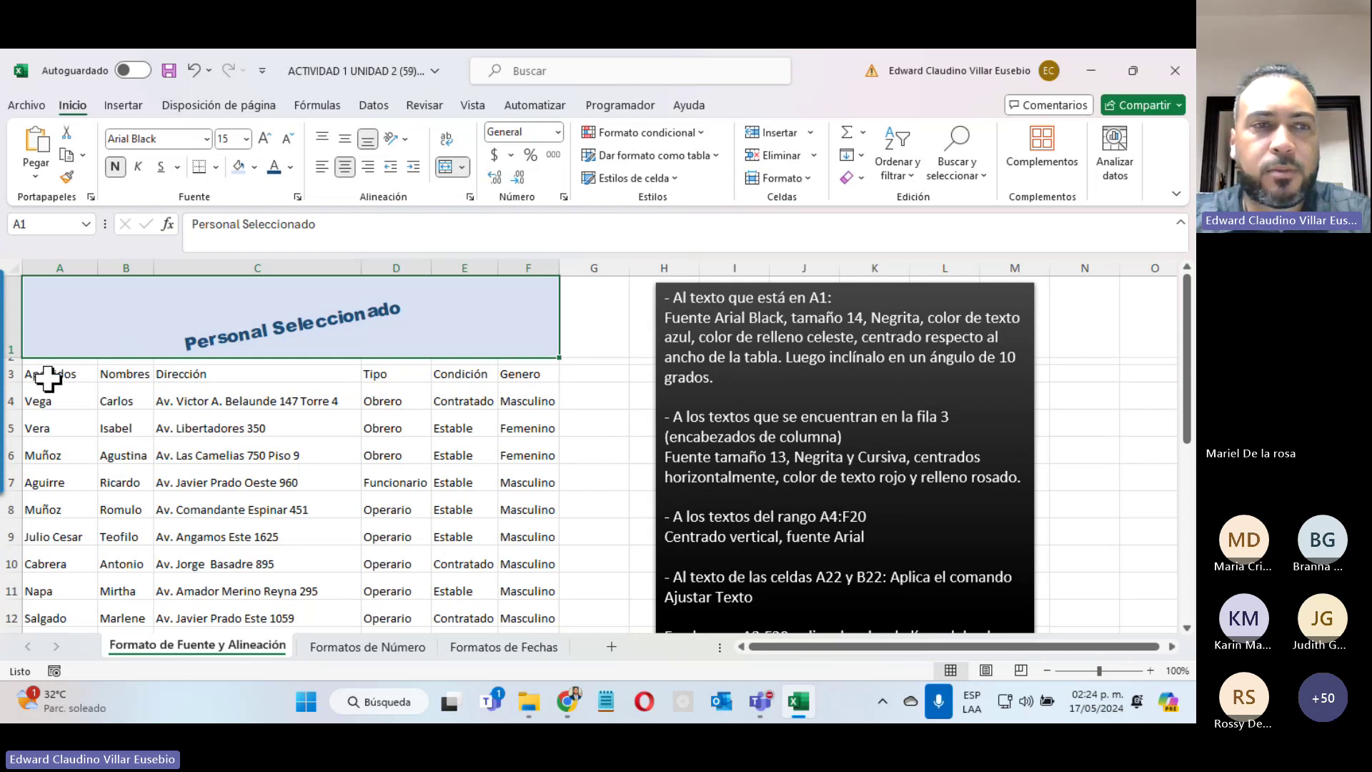
{"action": "left_click_drag", "start_coordinate": [35, 375], "coordinate": [526, 373]}
Step: Make the row 3 headers bold italic at font size 13
{"action": "left_click", "coordinate": [115, 167]}
{"action": "left_click", "coordinate": [138, 167]}
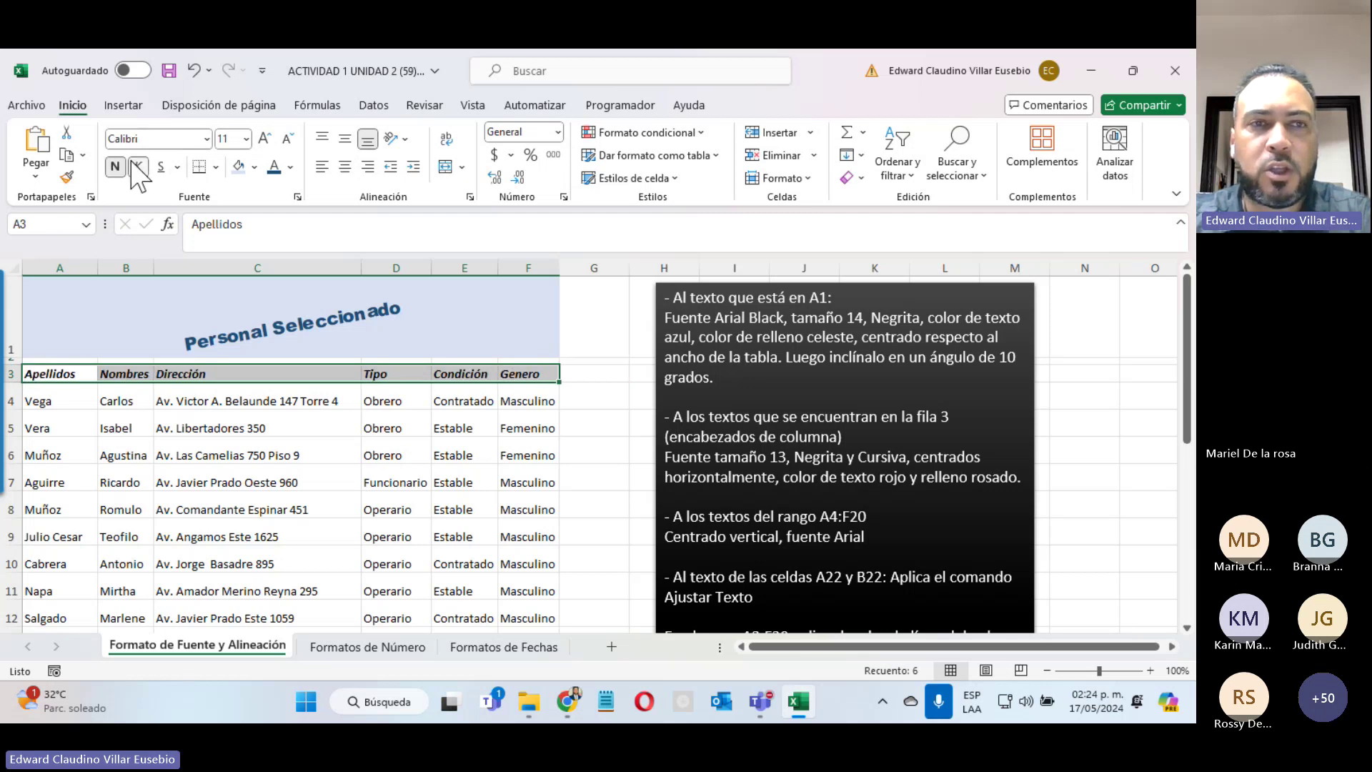
{"action": "left_click", "coordinate": [234, 138]}
{"action": "type", "text": "13"}
{"action": "key", "text": "Return"}
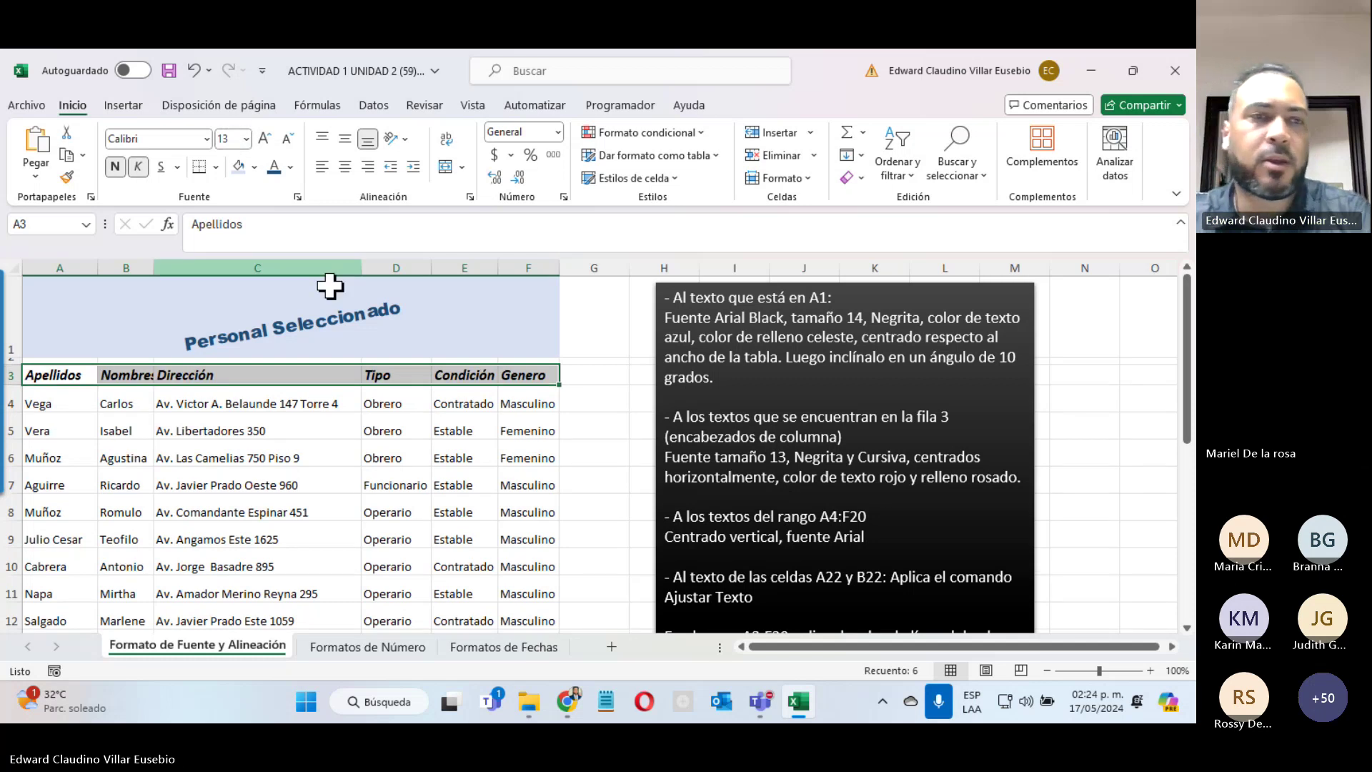
Step: Change the Personal Seleccionado title in A1 to font size 14
{"action": "left_click", "coordinate": [175, 290]}
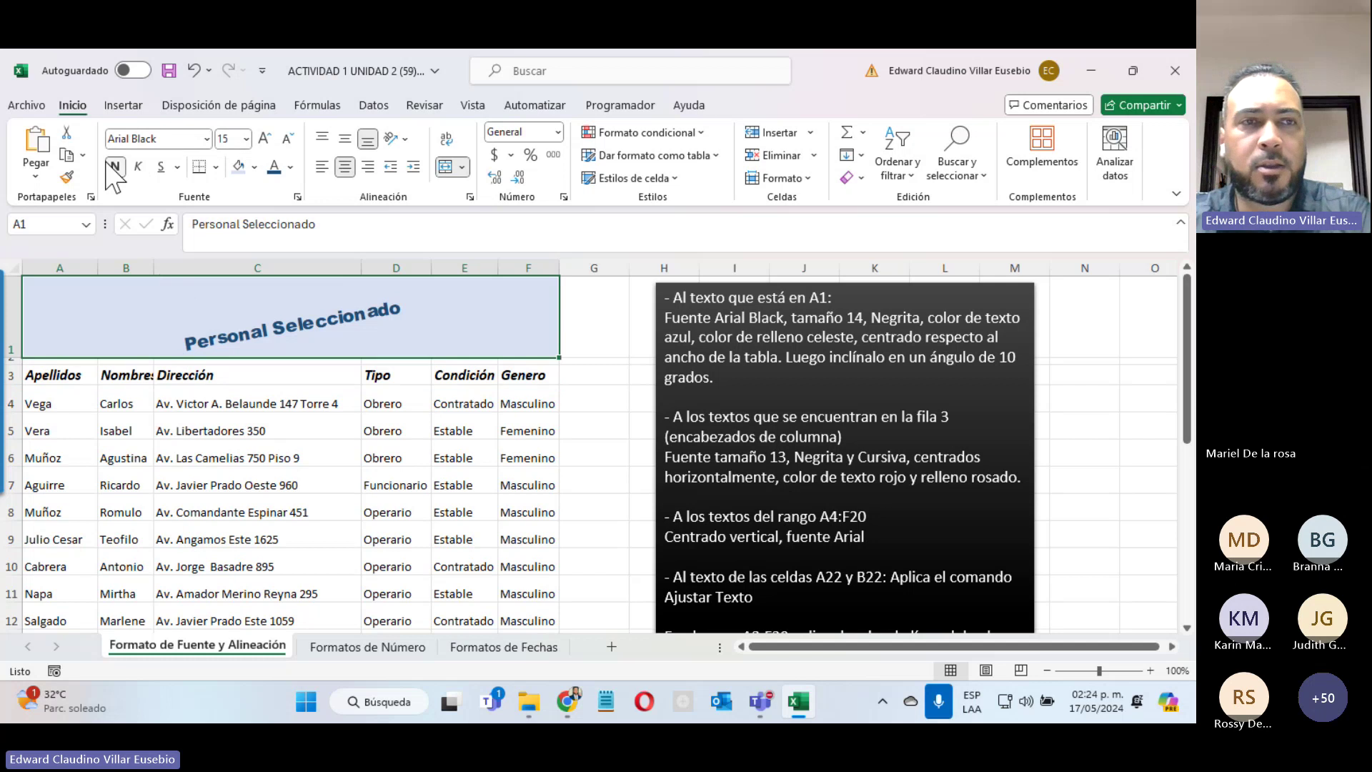
{"action": "left_click", "coordinate": [230, 139]}
{"action": "type", "text": "14"}
{"action": "key", "text": "Return"}
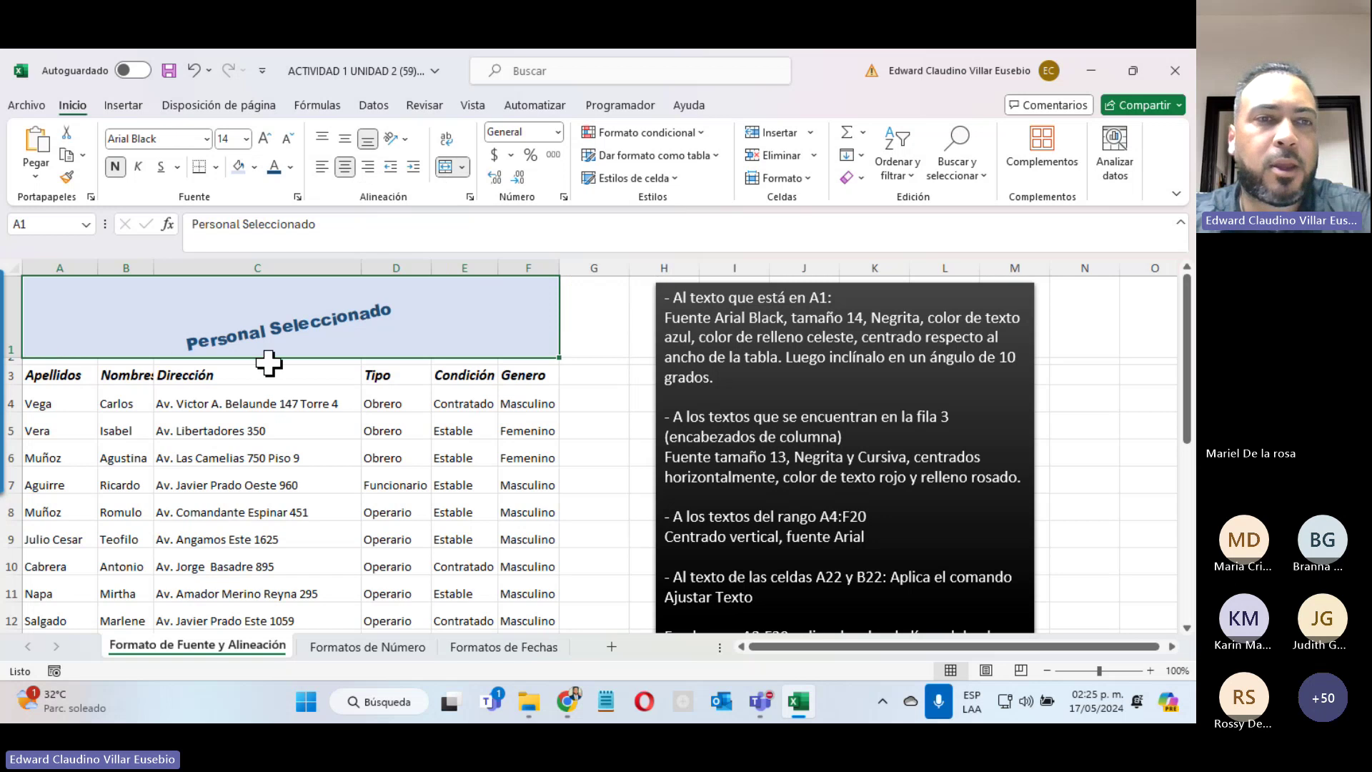
Step: Centre headers A3:F3 and give them red text on a light peach fill
{"action": "left_click", "coordinate": [142, 374]}
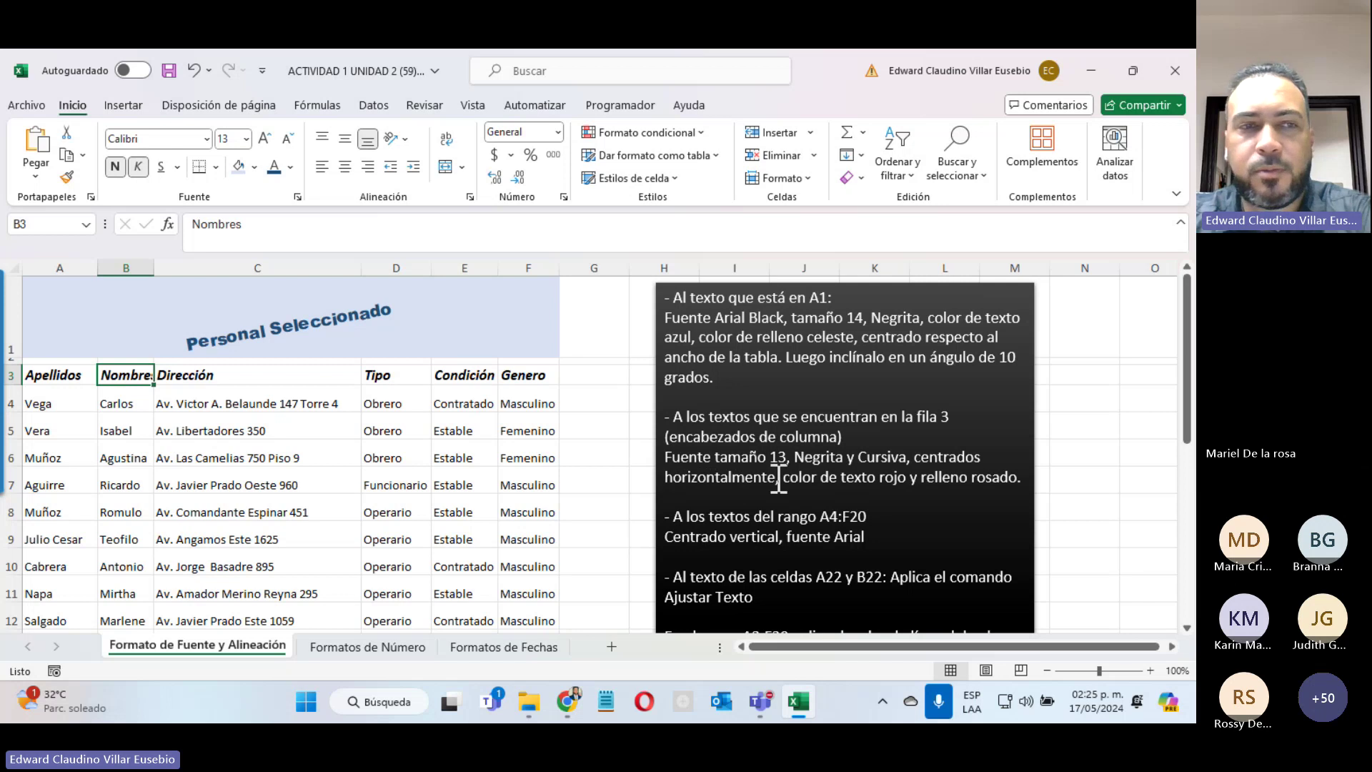
{"action": "left_click_drag", "start_coordinate": [46, 375], "coordinate": [536, 374]}
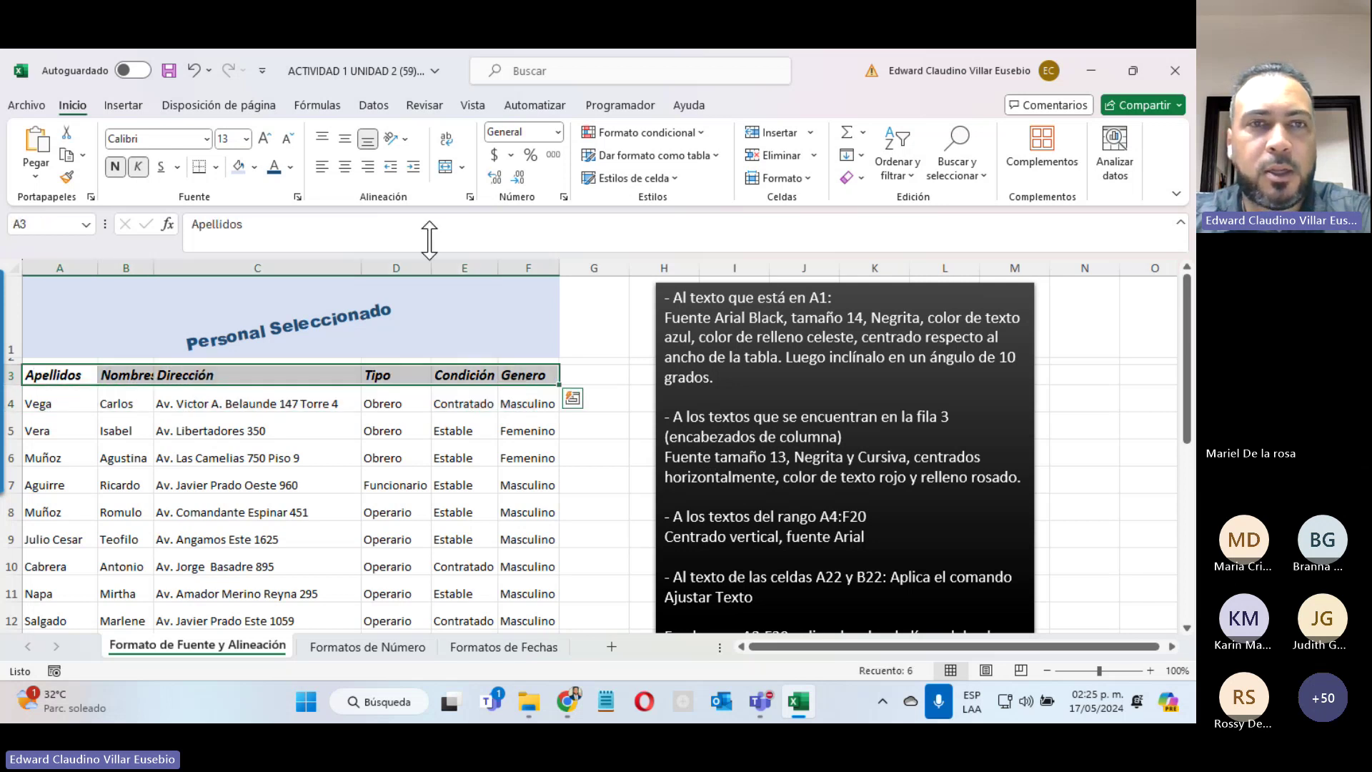
{"action": "left_click", "coordinate": [345, 167]}
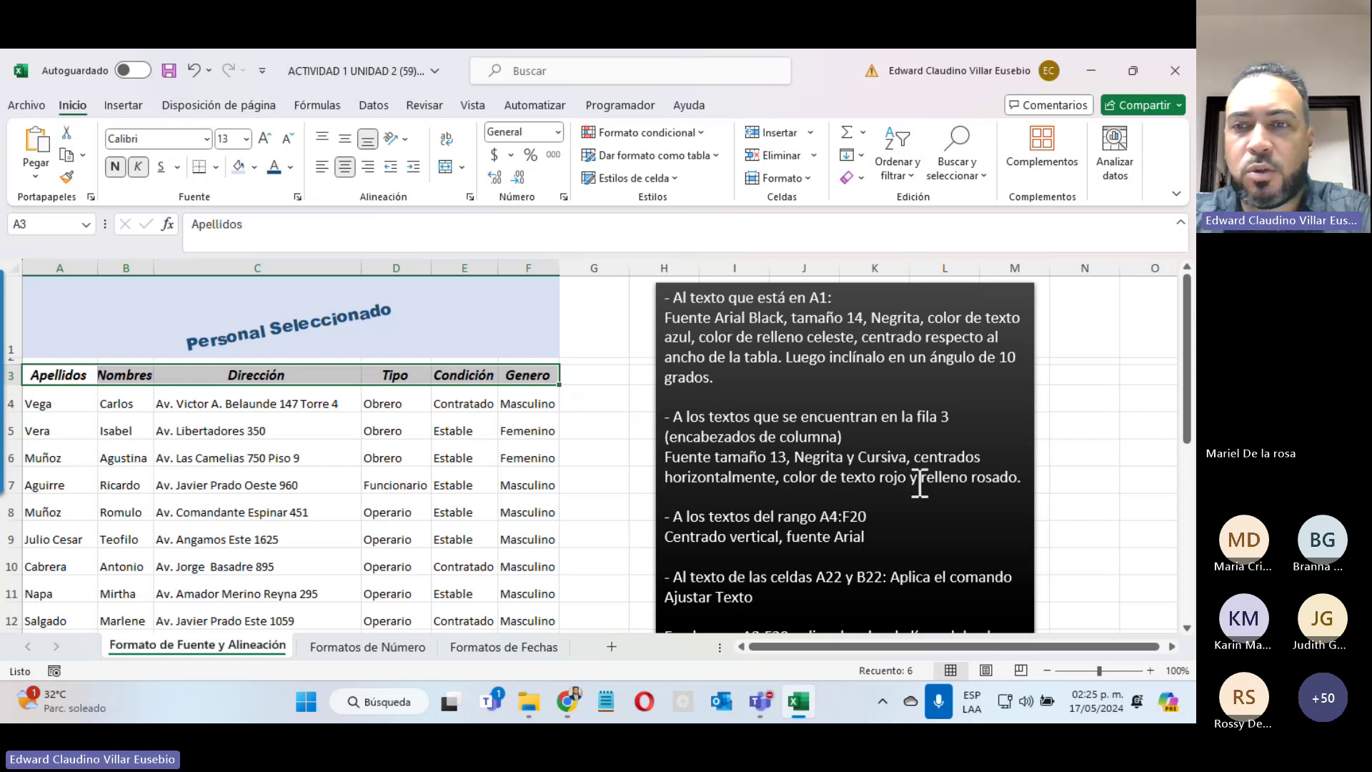
{"action": "left_click", "coordinate": [290, 168]}
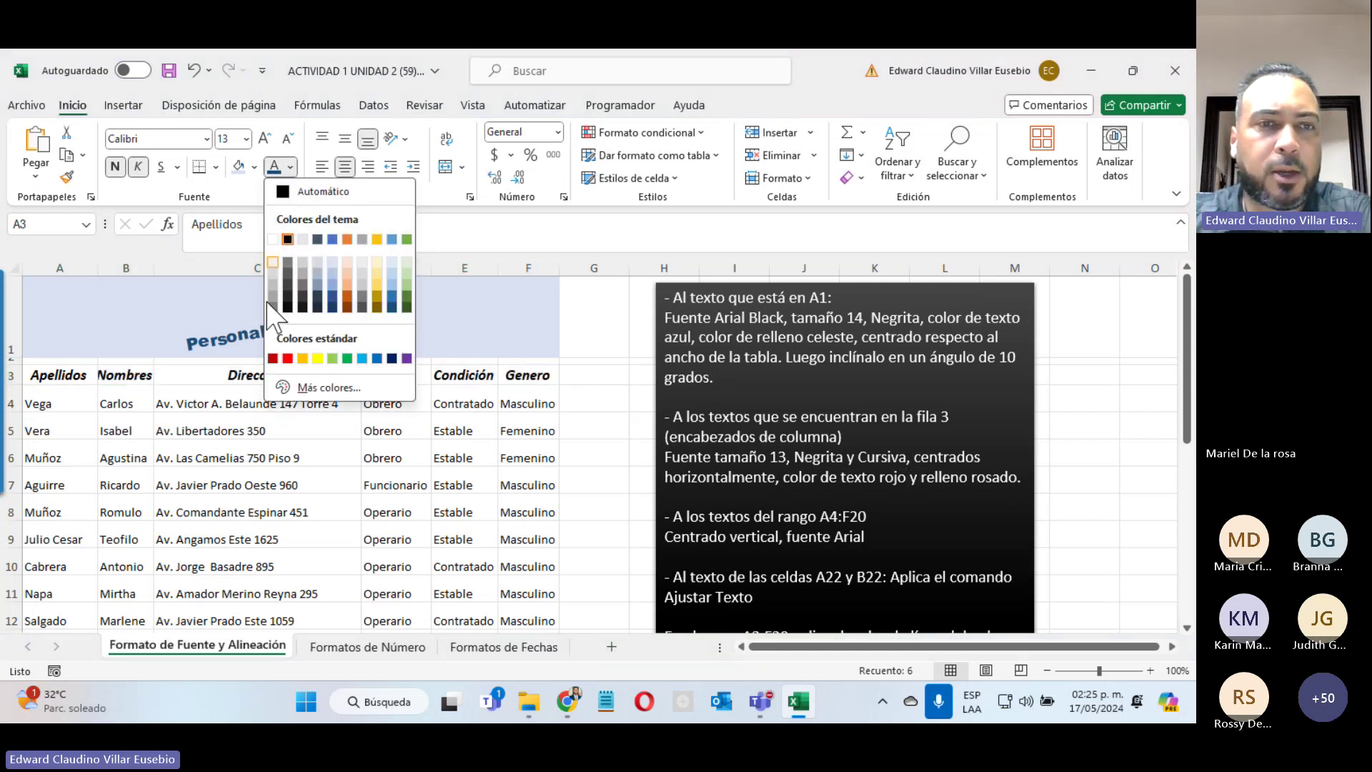
{"action": "left_click", "coordinate": [287, 358]}
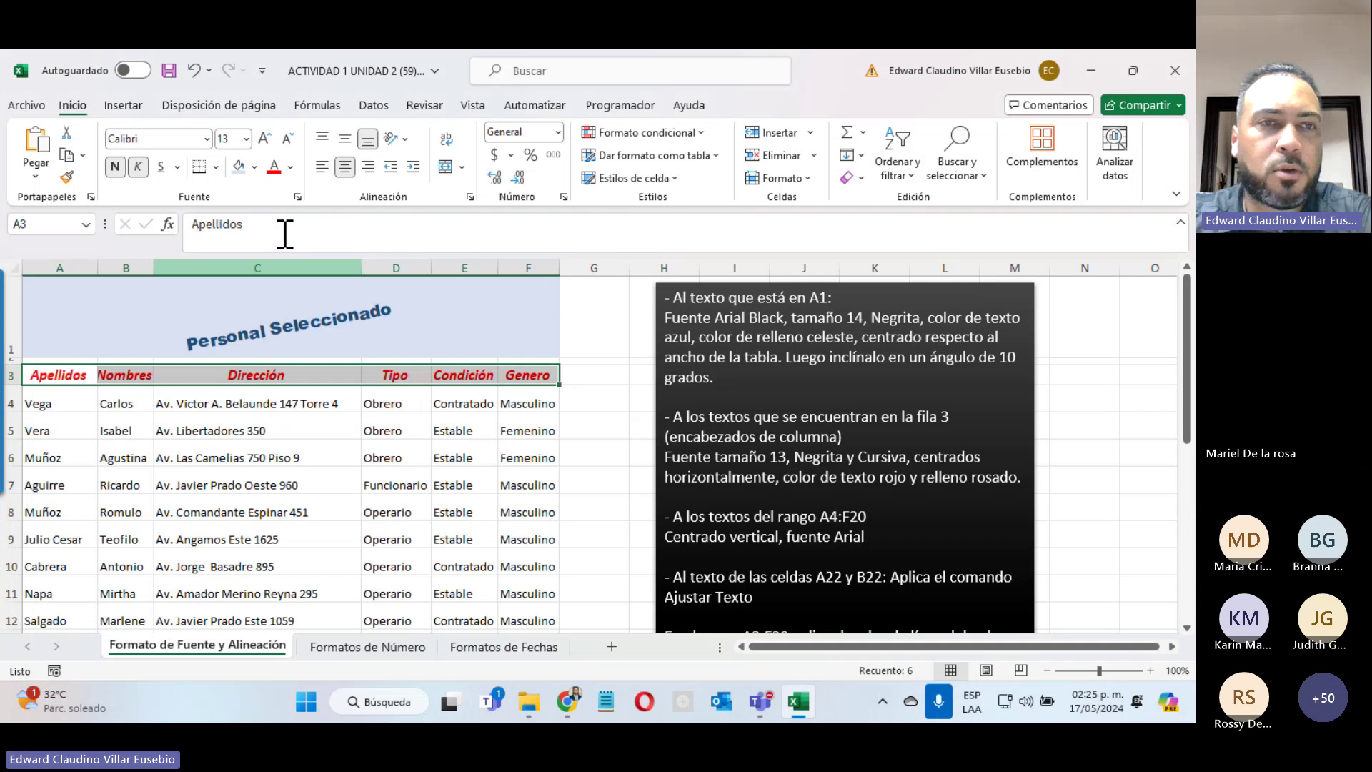
{"action": "left_click", "coordinate": [254, 168]}
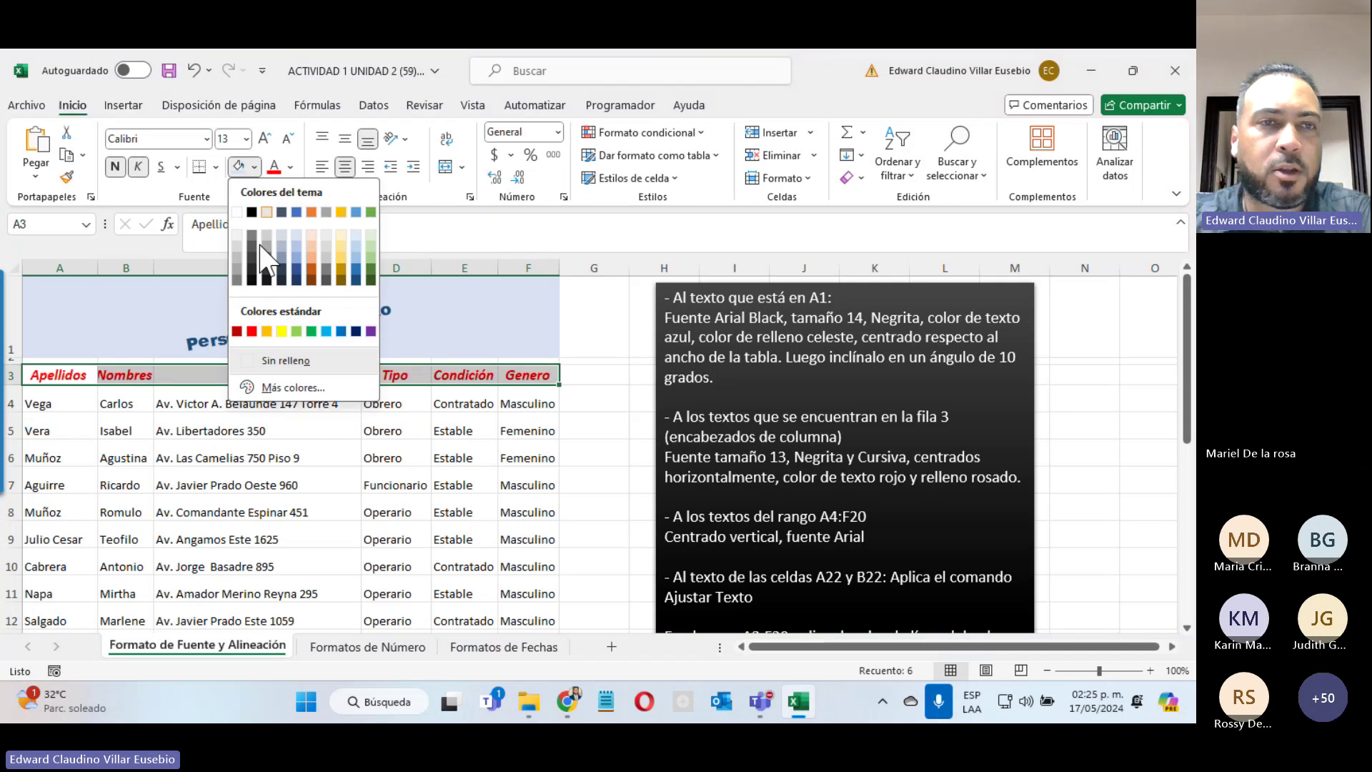
{"action": "left_click", "coordinate": [313, 234]}
{"action": "left_click", "coordinate": [500, 486]}
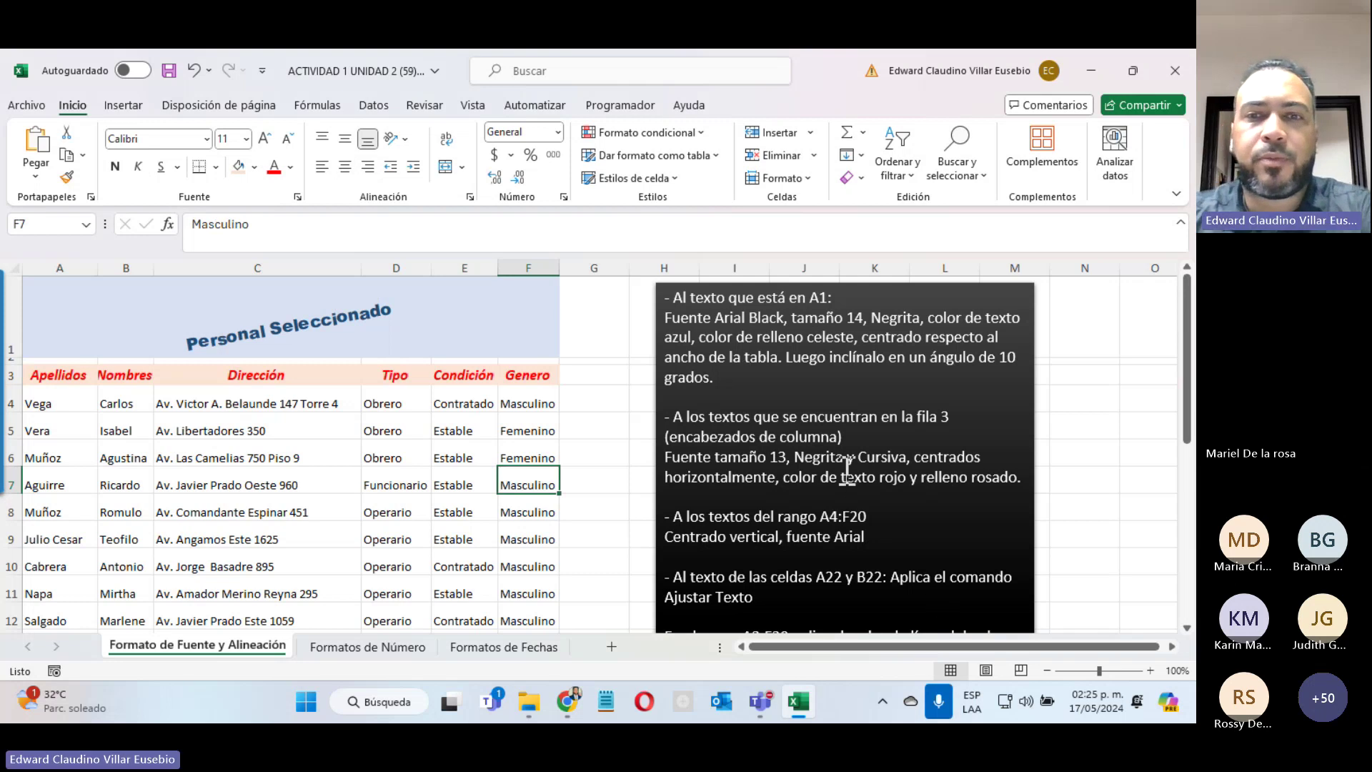
{"action": "scroll", "coordinate": [836, 461], "scroll_direction": "down", "scroll_amount": 2}
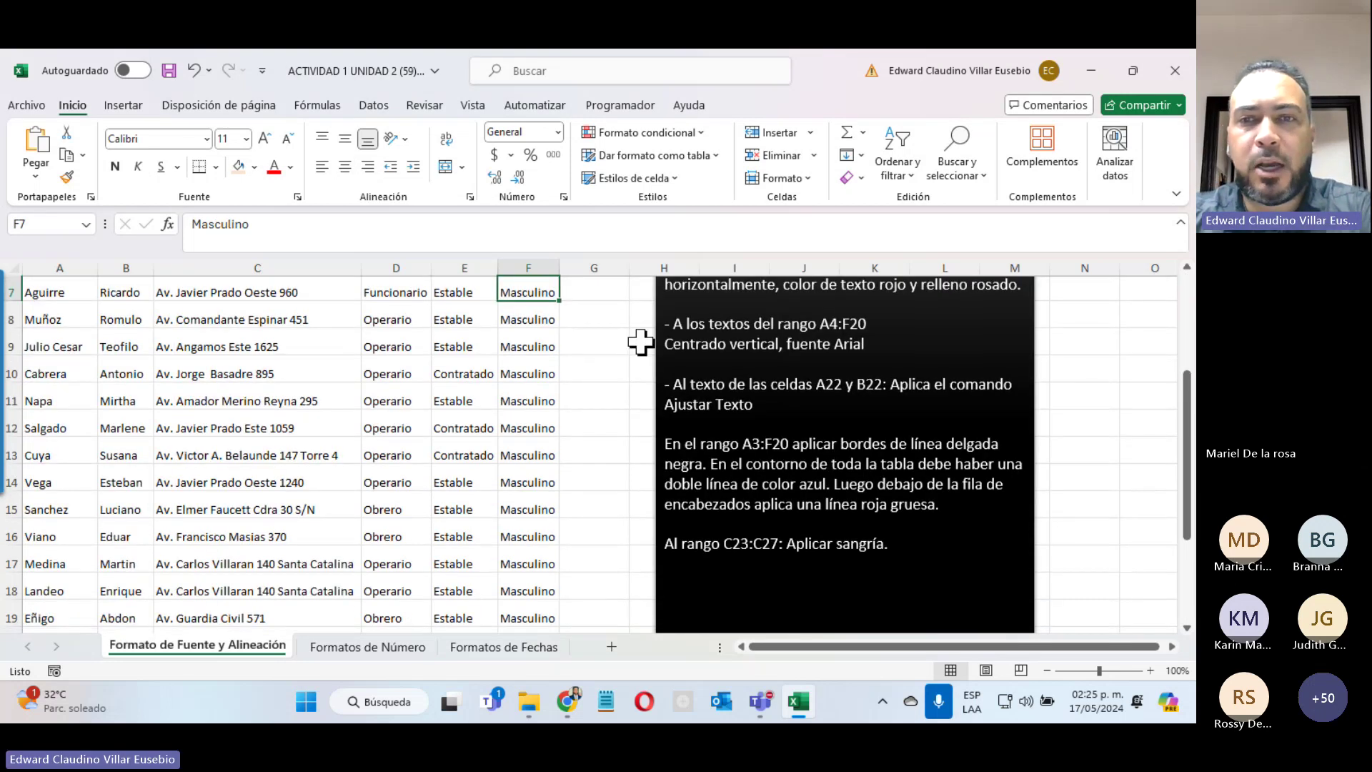
{"action": "left_click_drag", "start_coordinate": [668, 346], "coordinate": [869, 346]}
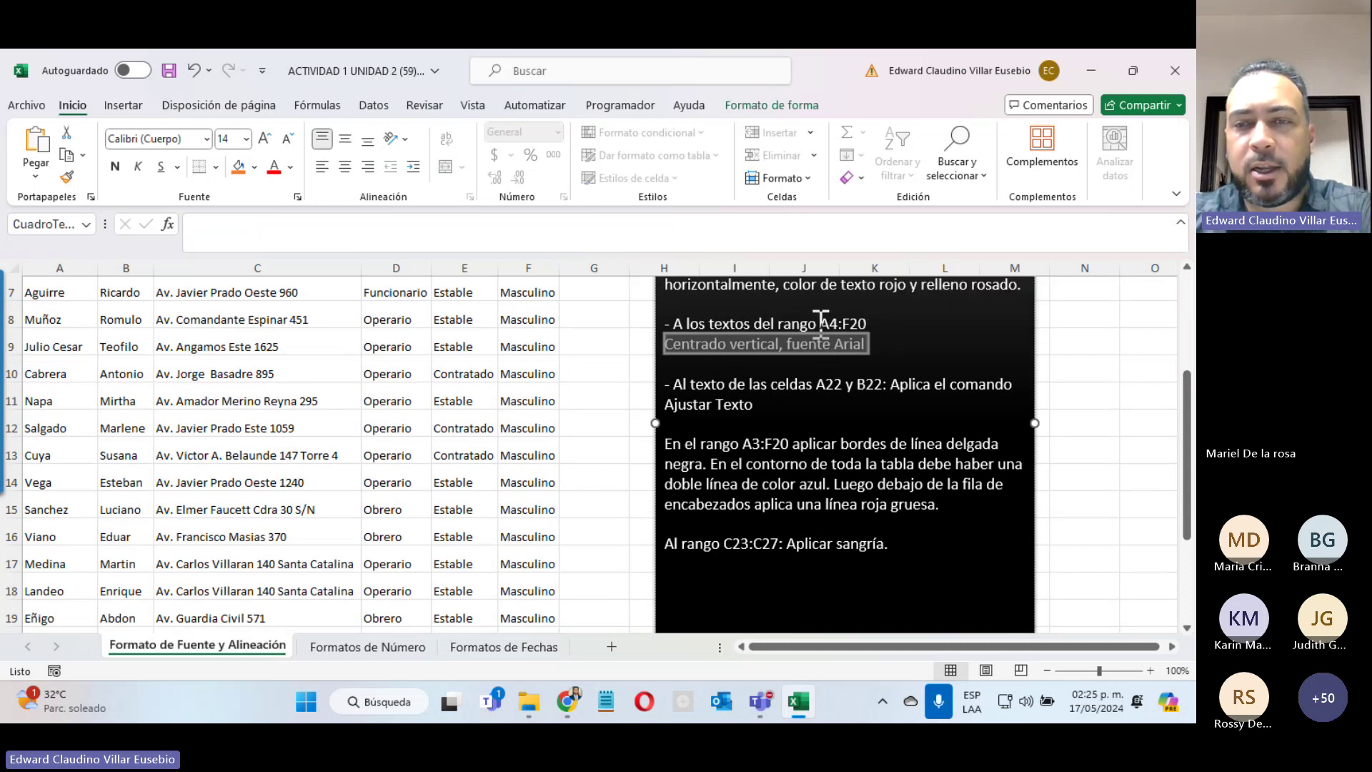
{"action": "left_click_drag", "start_coordinate": [820, 324], "coordinate": [867, 324]}
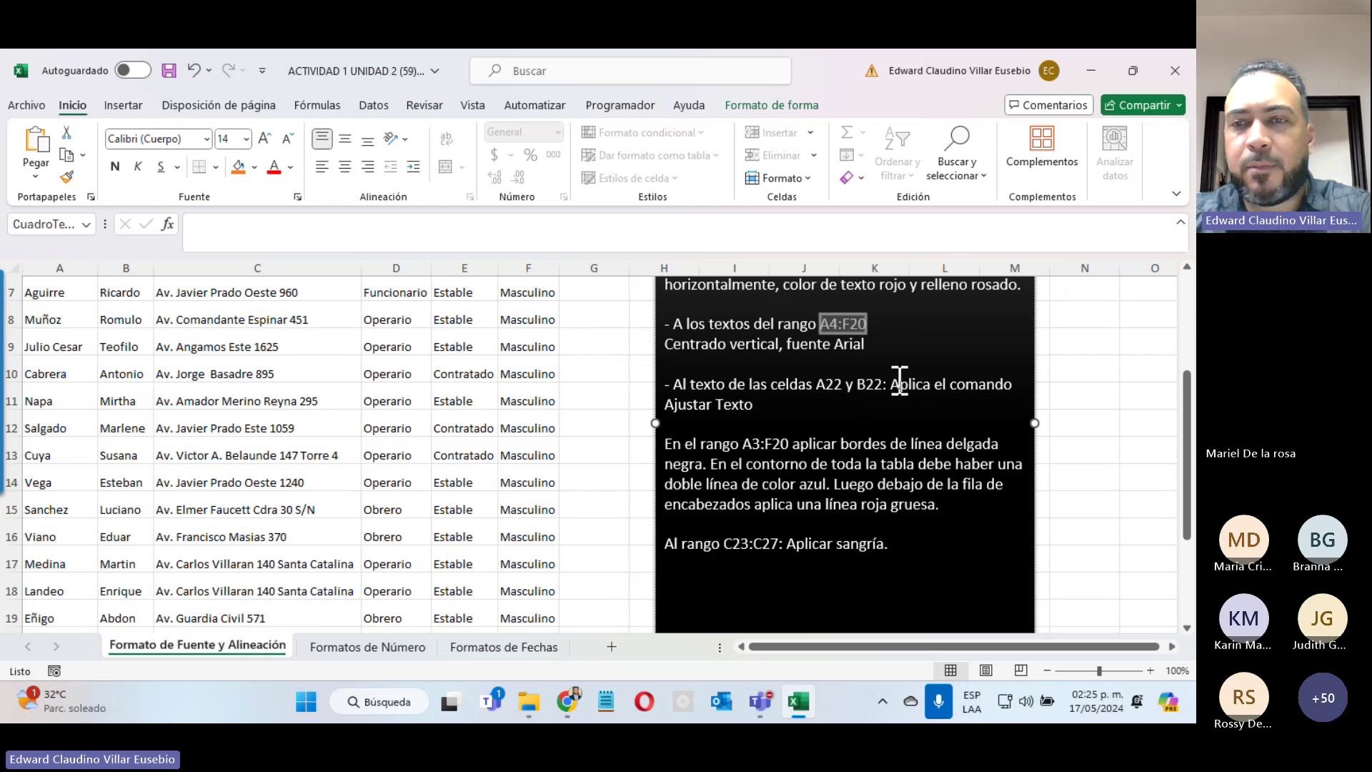
{"action": "left_click_drag", "start_coordinate": [898, 380], "coordinate": [783, 413]}
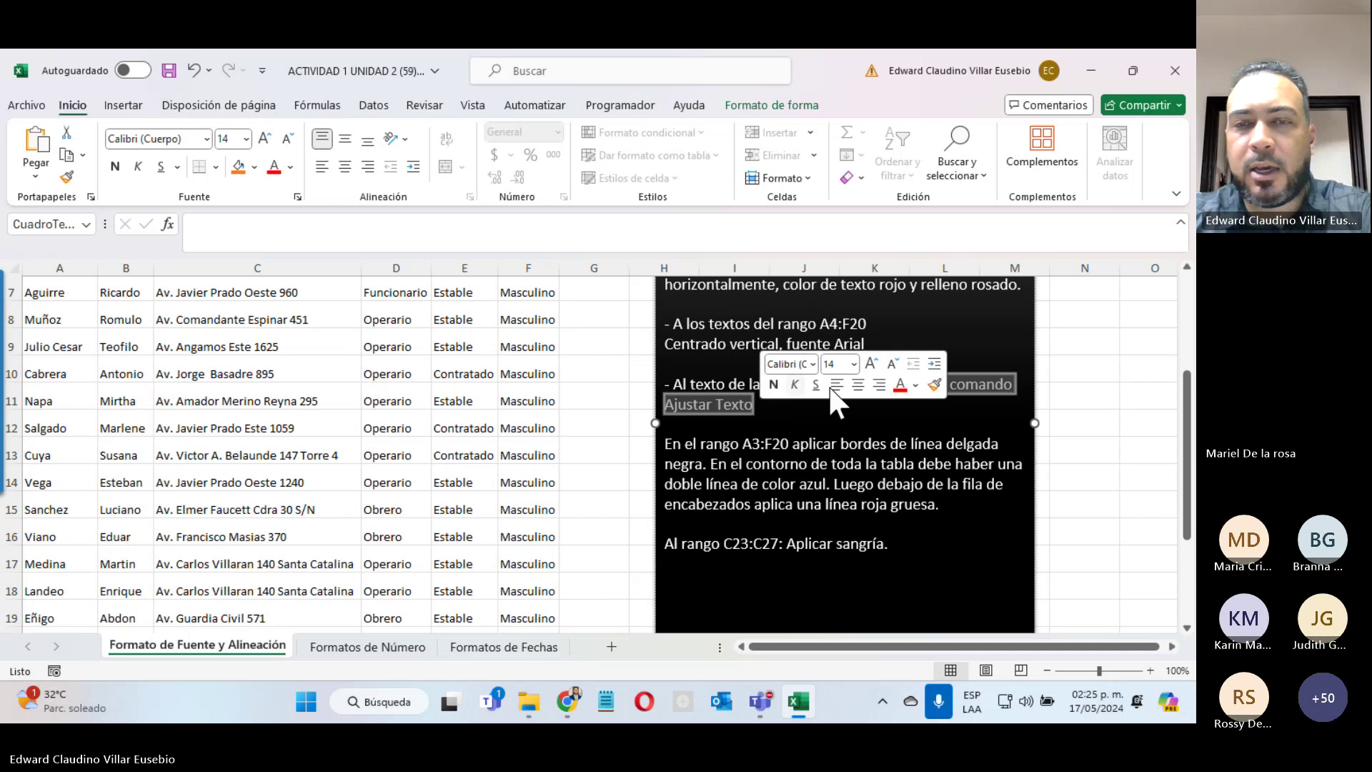
{"action": "left_click", "coordinate": [831, 463]}
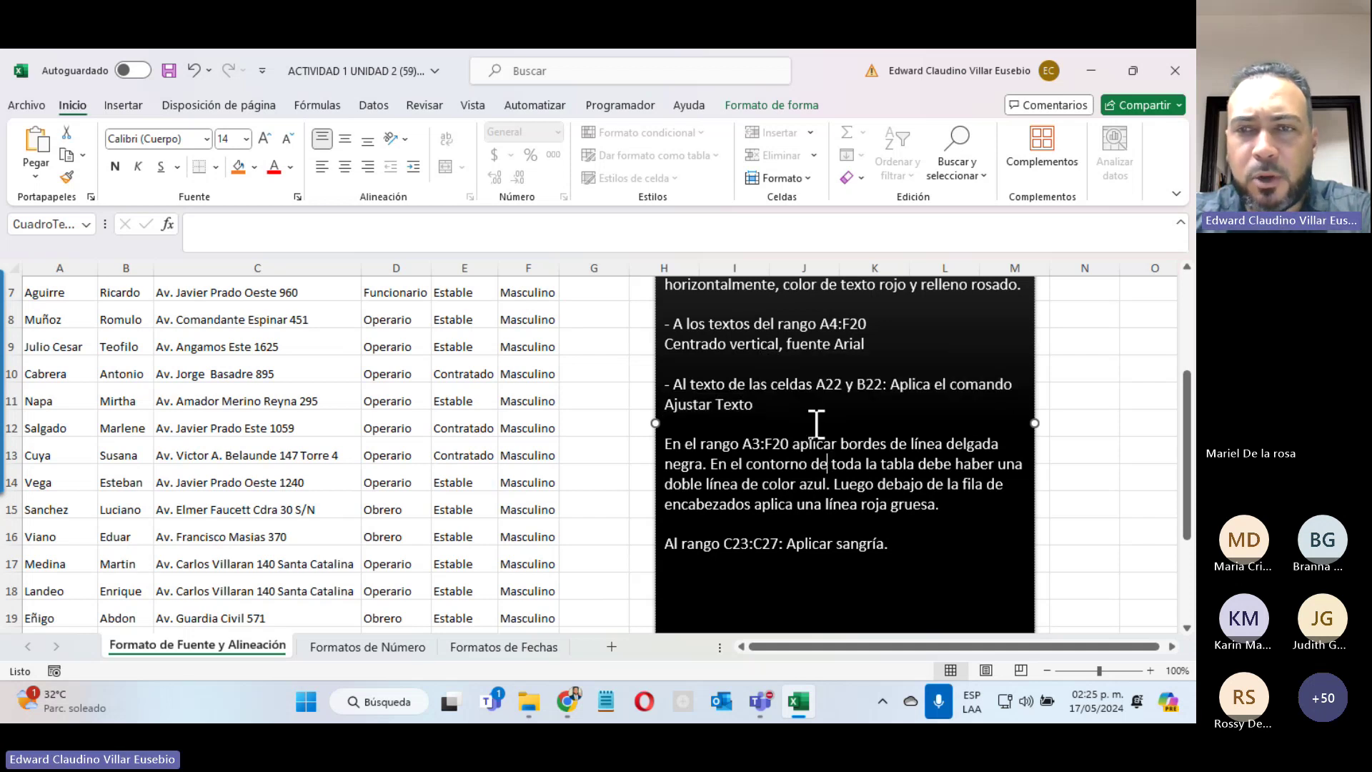
{"action": "scroll", "coordinate": [817, 422], "scroll_direction": "up", "scroll_amount": 2}
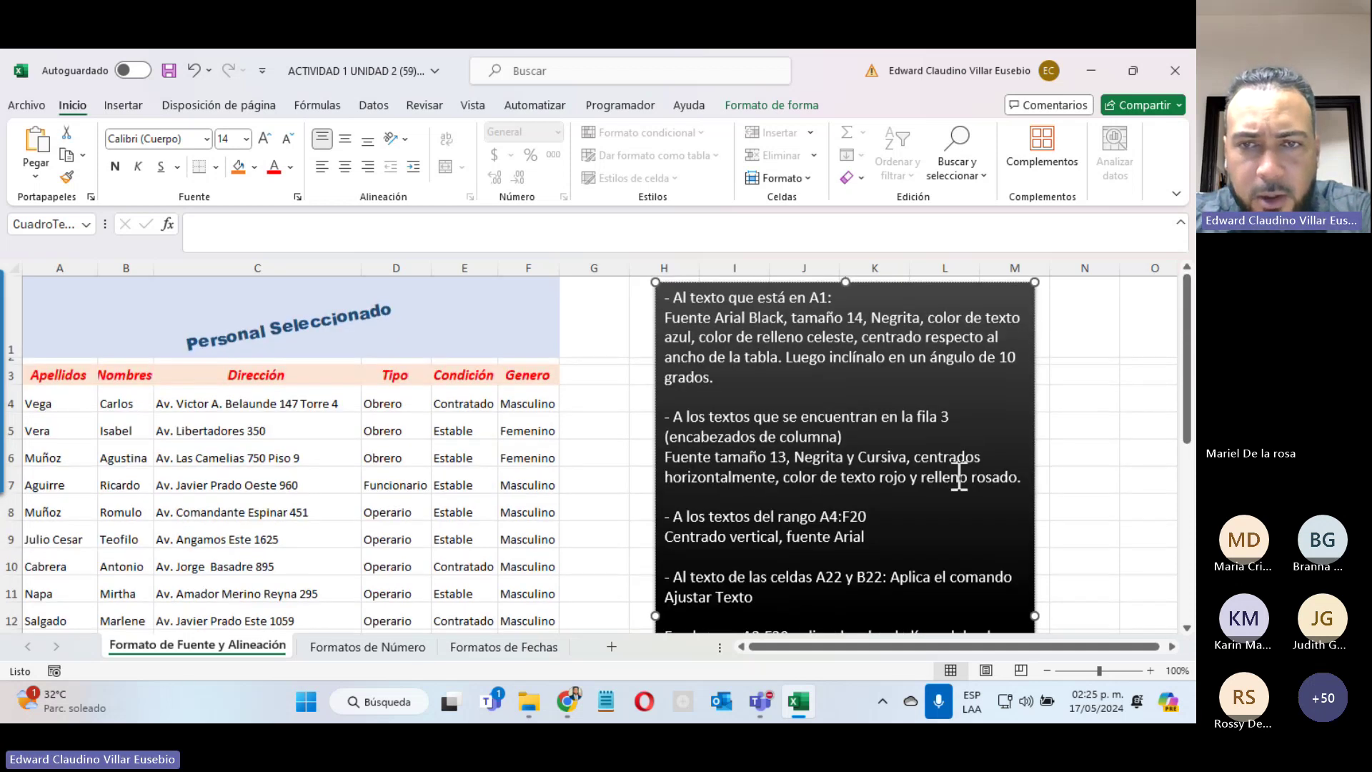
{"action": "scroll", "coordinate": [958, 476], "scroll_direction": "down", "scroll_amount": 2}
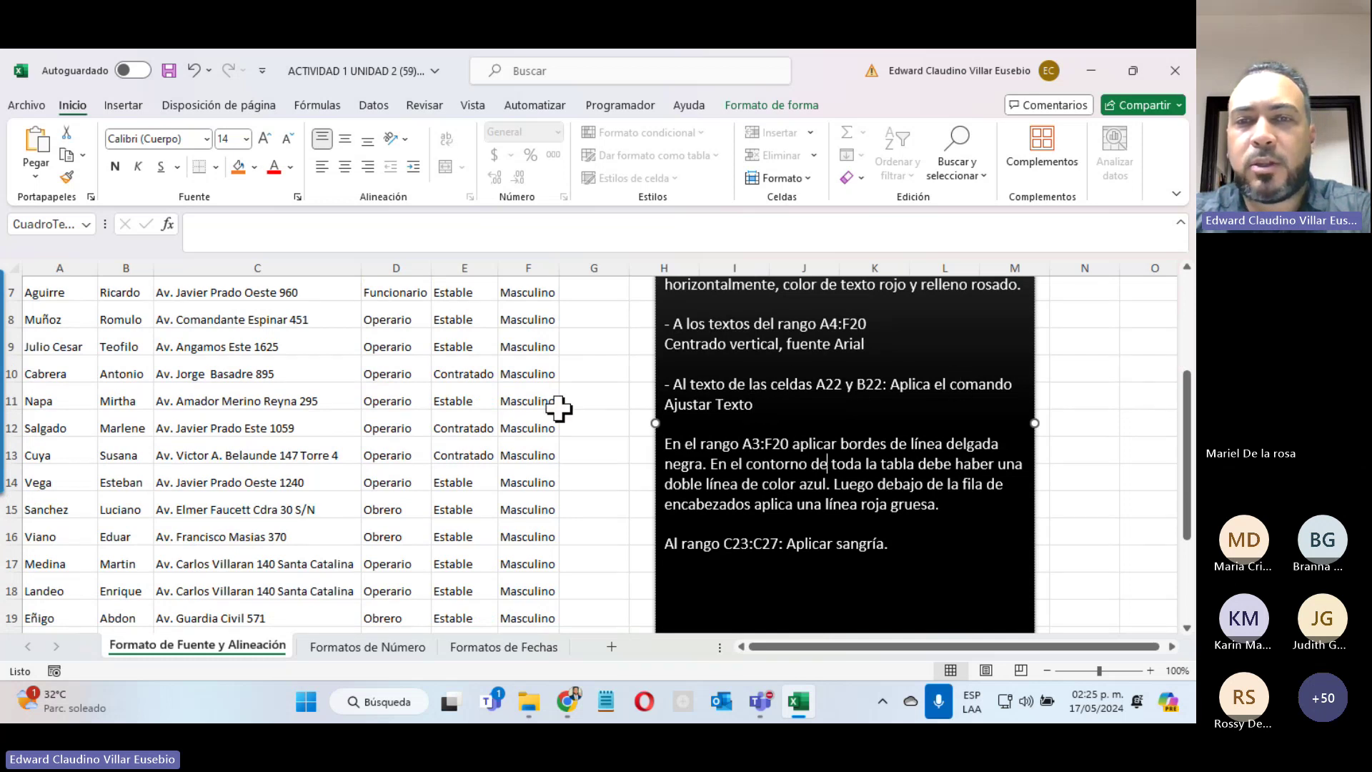
{"action": "scroll", "coordinate": [313, 411], "scroll_direction": "down", "scroll_amount": 2}
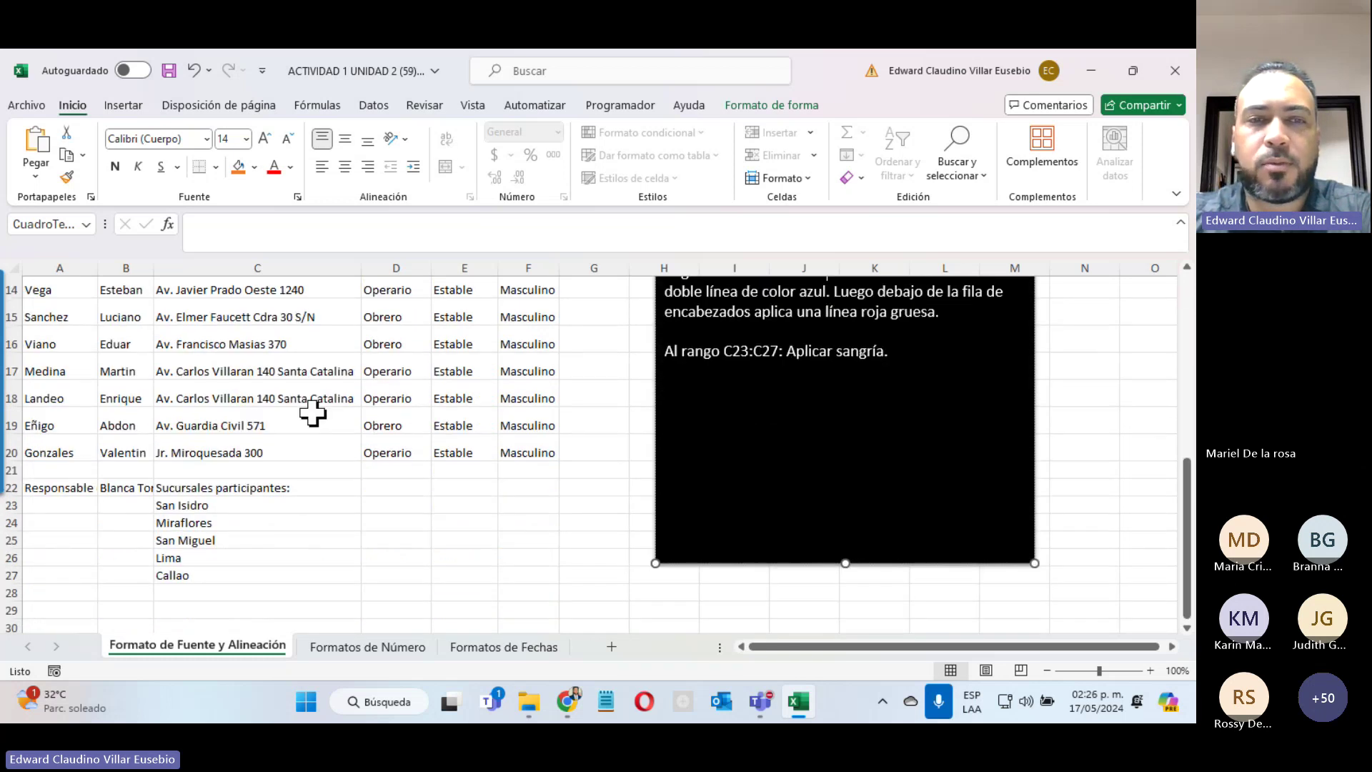
{"action": "scroll", "coordinate": [312, 411], "scroll_direction": "up", "scroll_amount": 2}
{"action": "scroll", "coordinate": [765, 419], "scroll_direction": "up", "scroll_amount": 2}
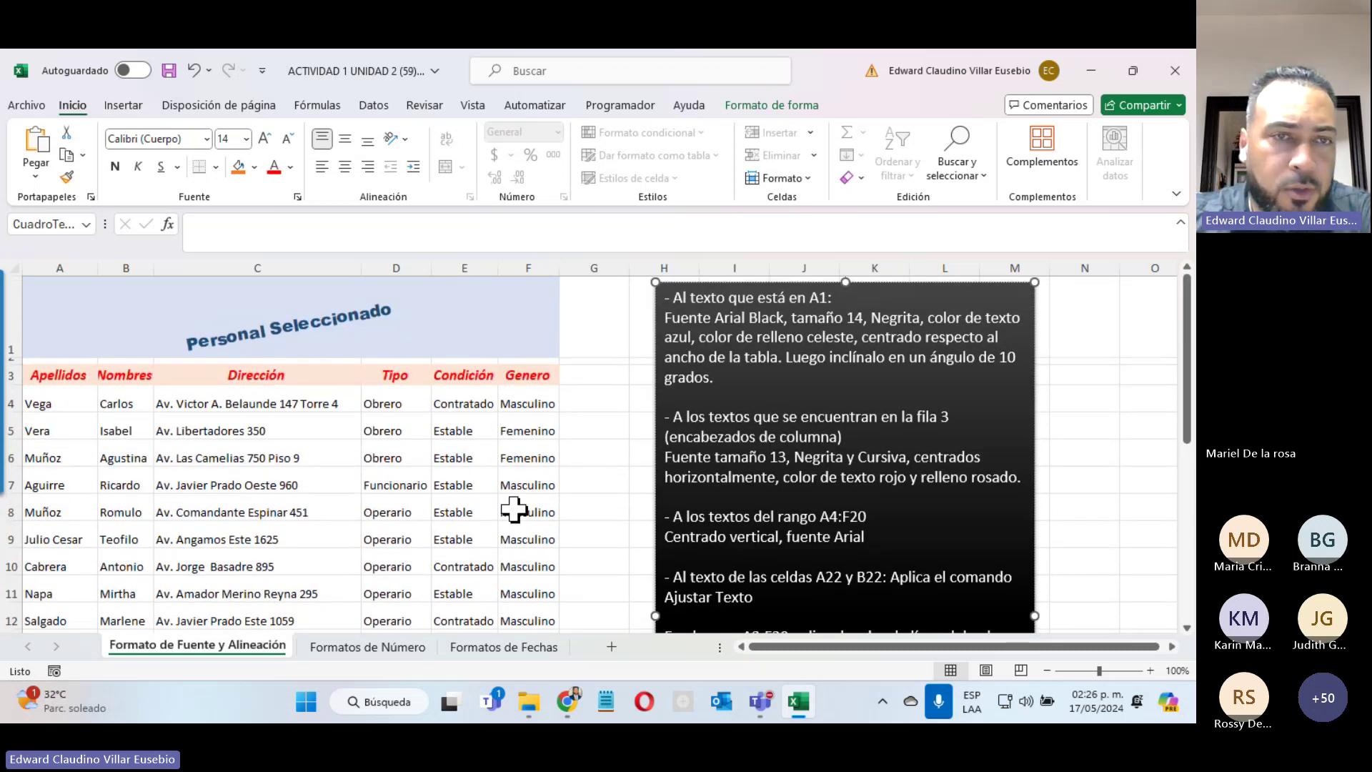
{"action": "left_click", "coordinate": [33, 107]}
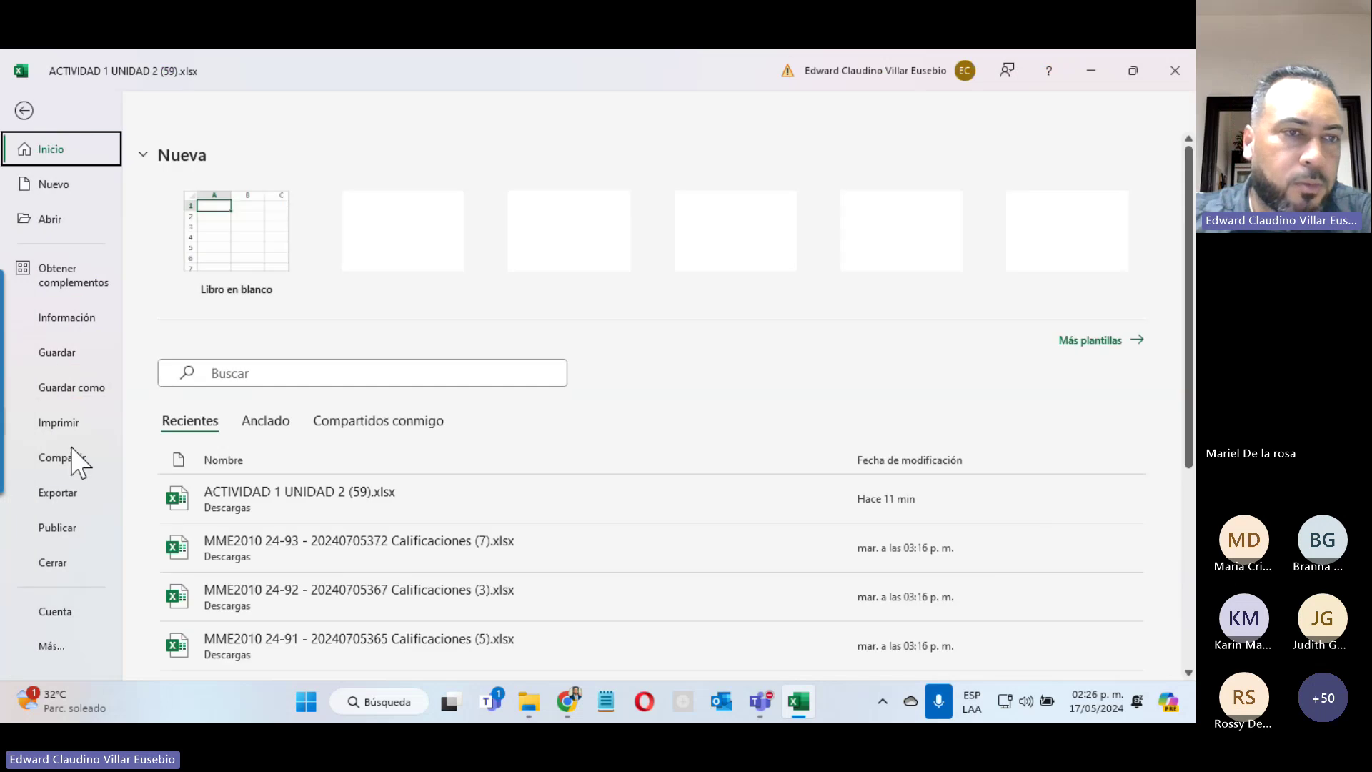
{"action": "left_click", "coordinate": [57, 422]}
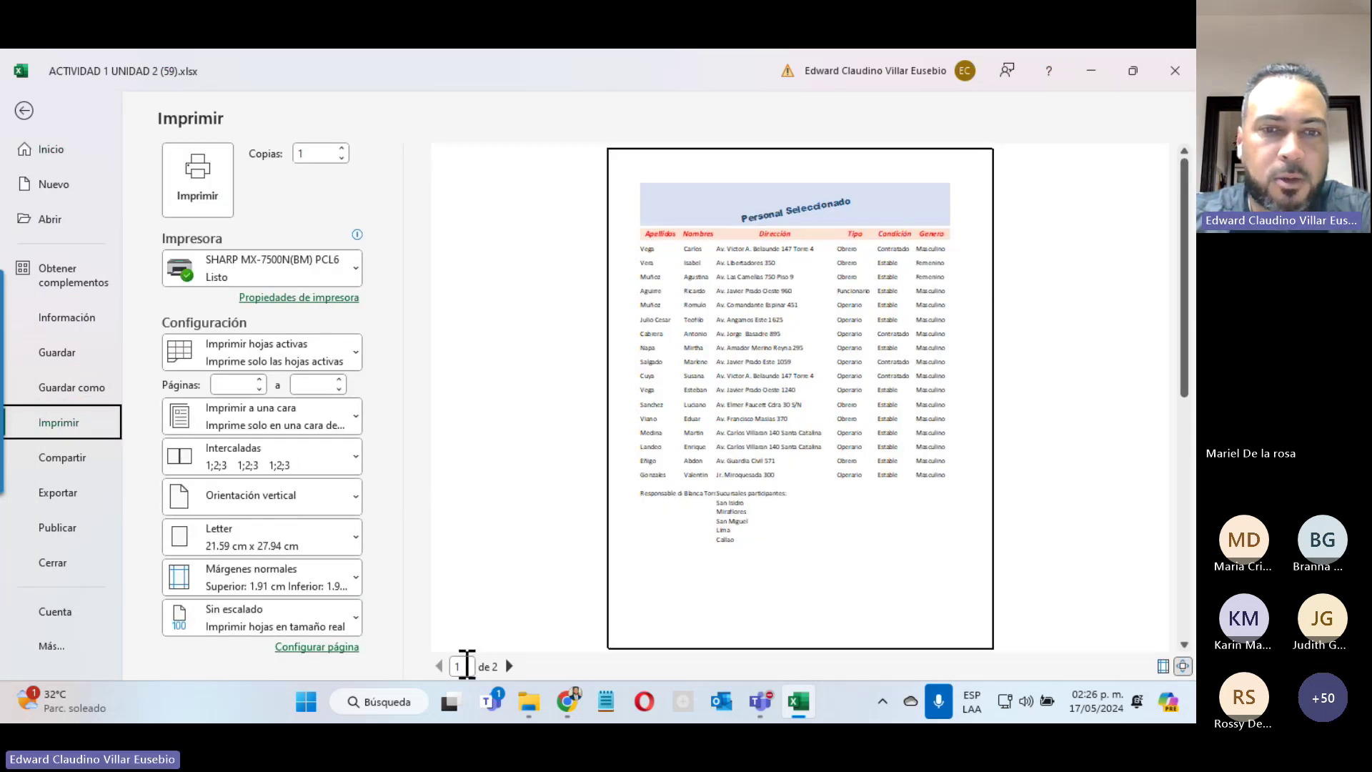
{"action": "left_click", "coordinate": [509, 666]}
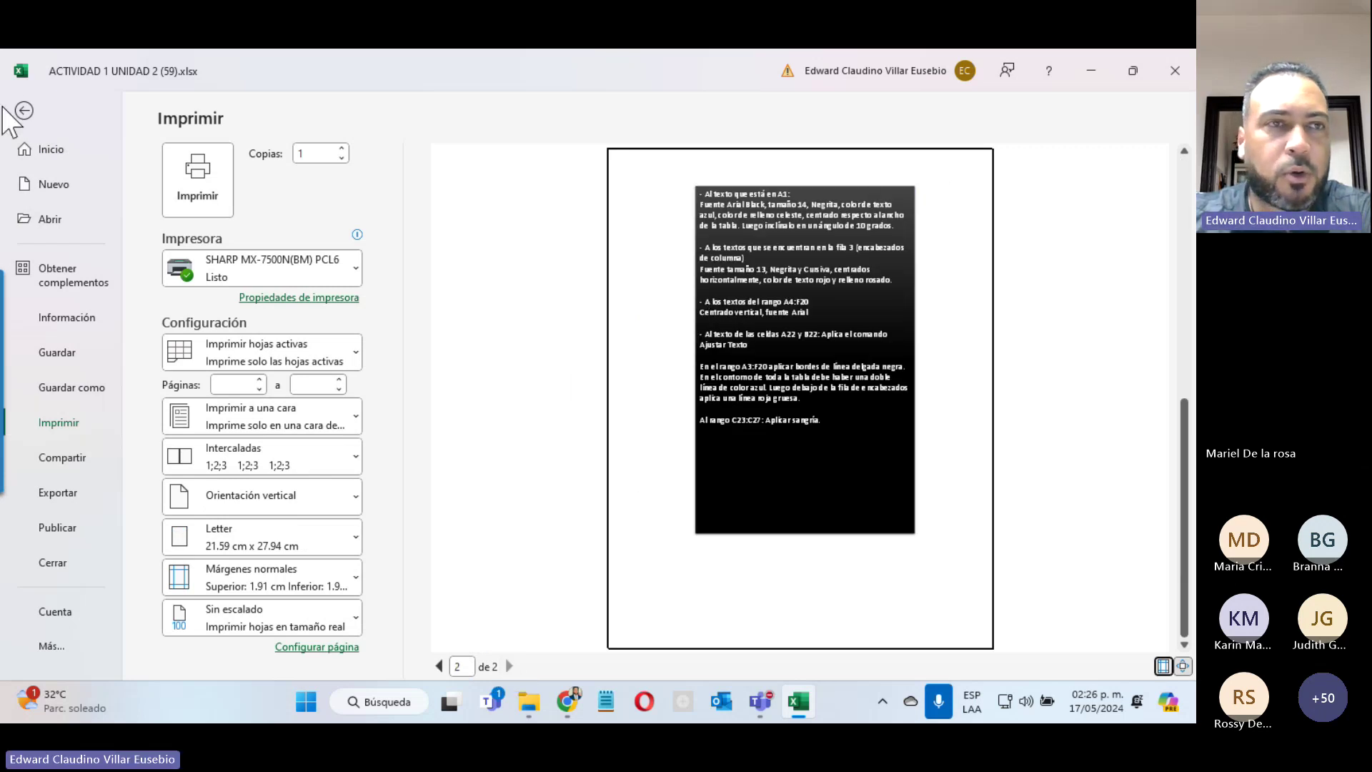
{"action": "left_click", "coordinate": [24, 111]}
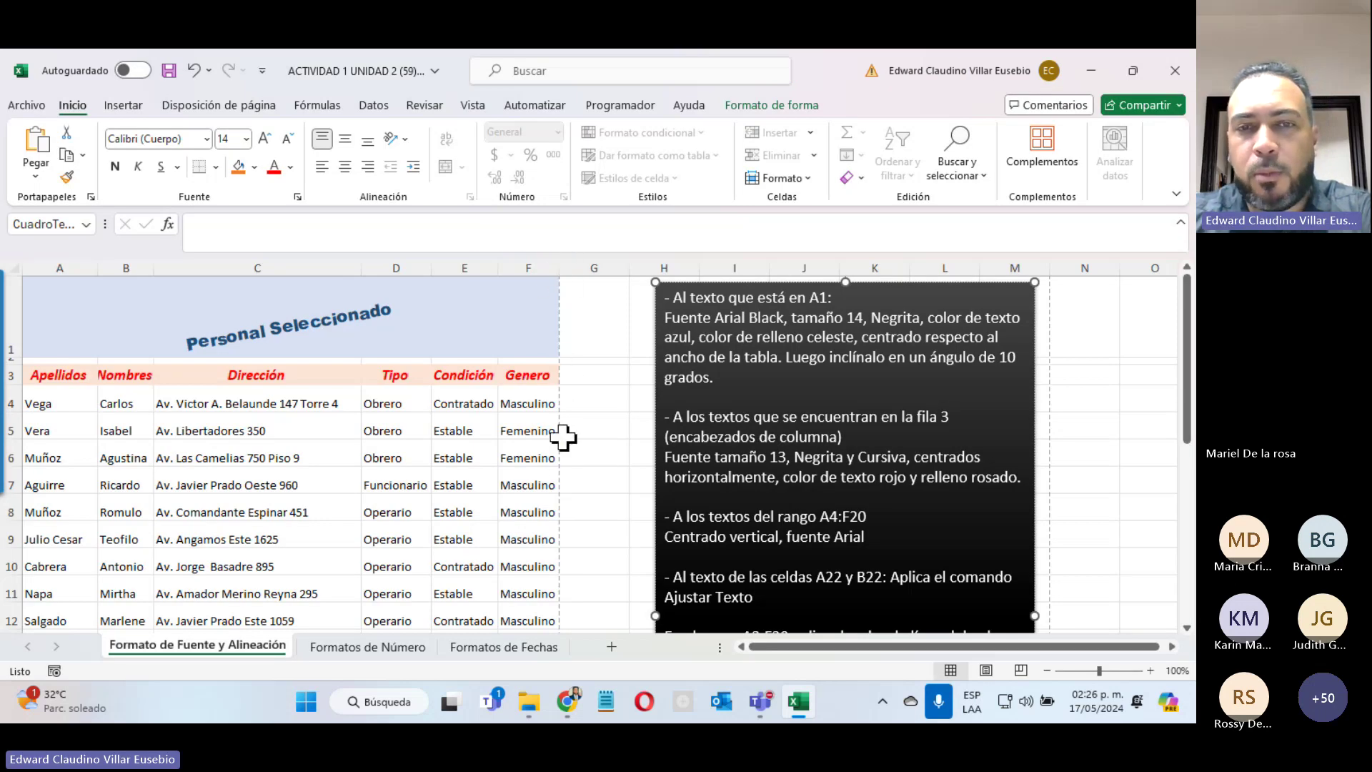
{"action": "scroll", "coordinate": [555, 534], "scroll_direction": "down", "scroll_amount": 7}
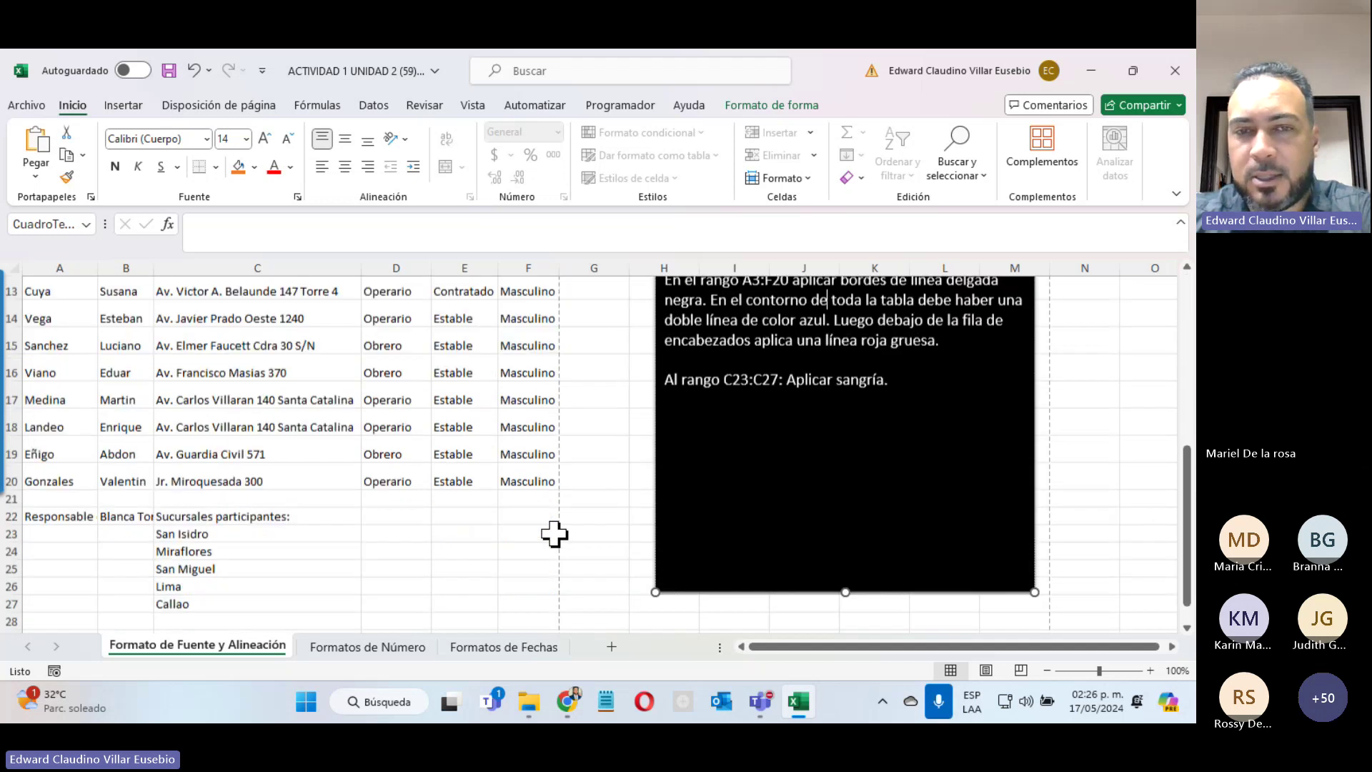
{"action": "scroll", "coordinate": [553, 438], "scroll_direction": "up", "scroll_amount": 7}
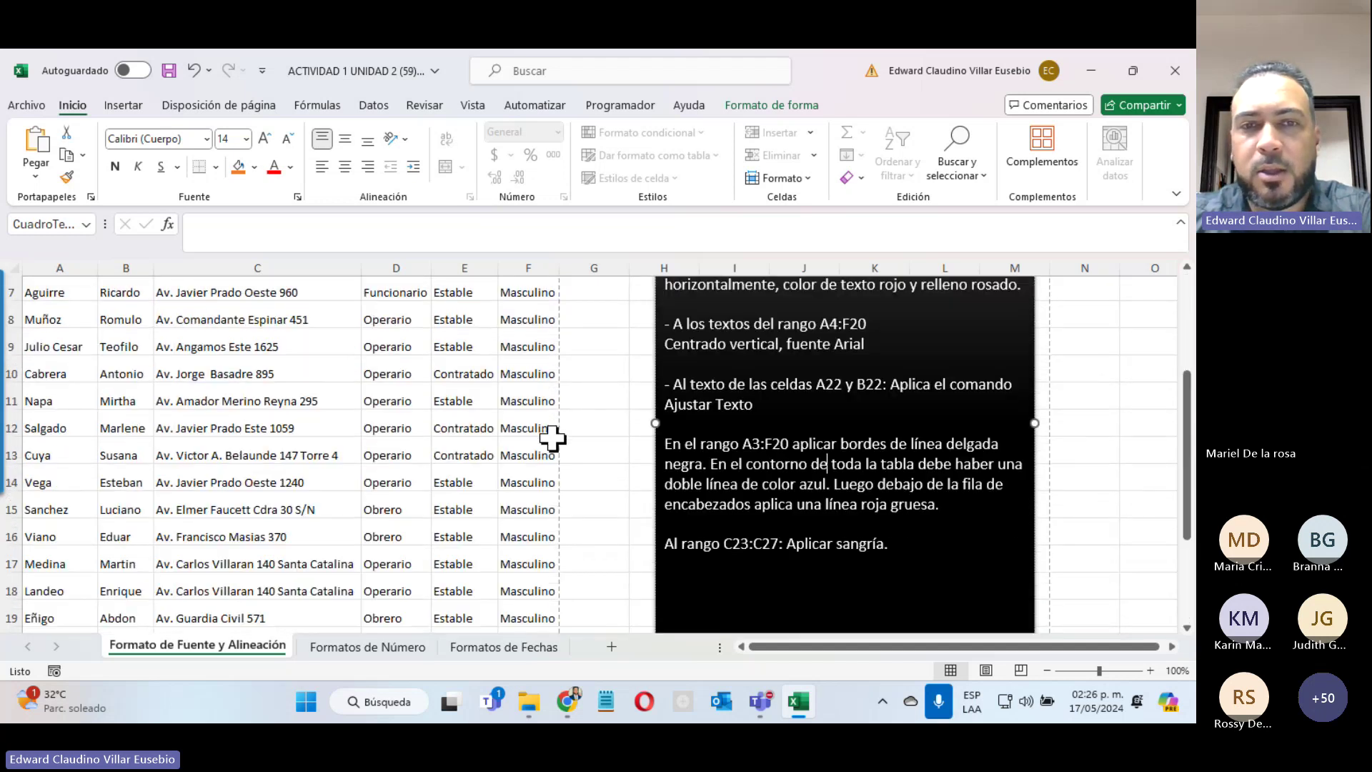
{"action": "scroll", "coordinate": [259, 387], "scroll_direction": "down", "scroll_amount": 7}
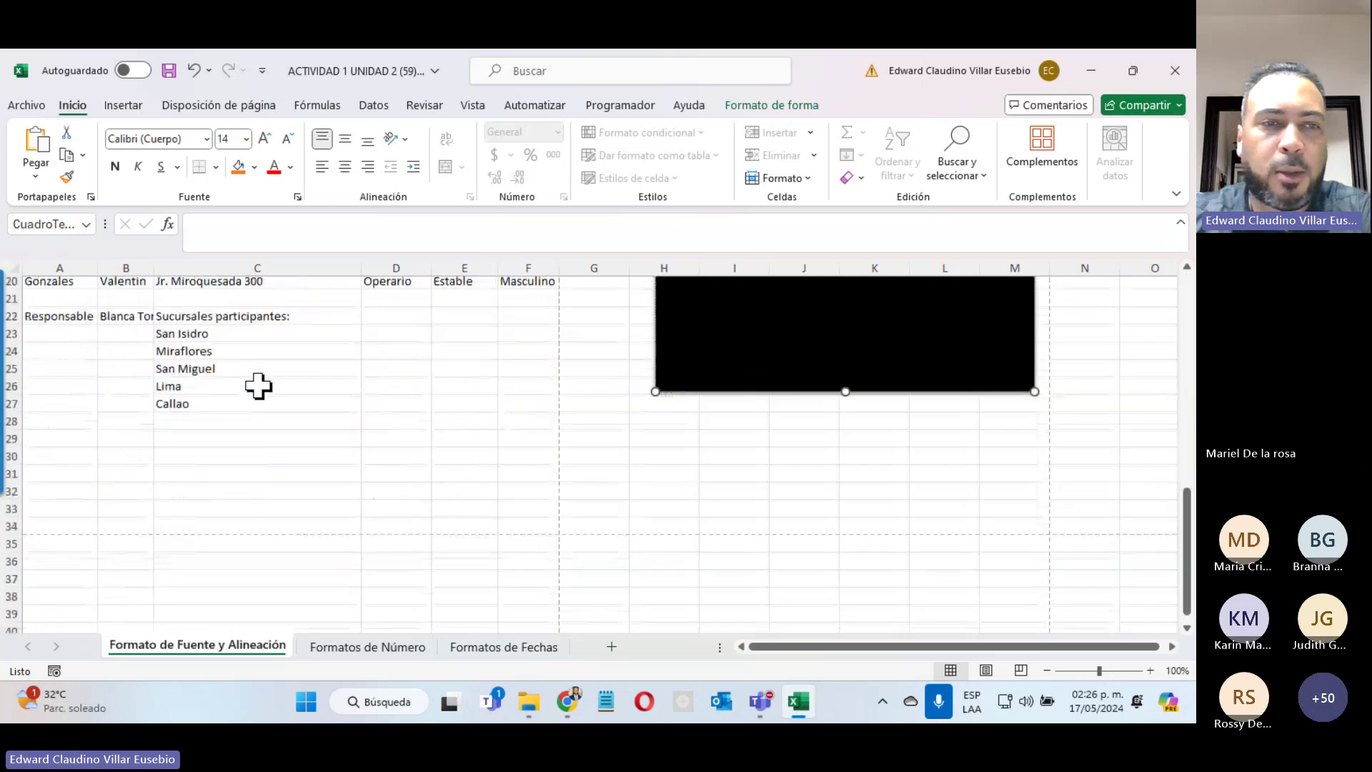
{"action": "scroll", "coordinate": [259, 387], "scroll_direction": "up", "scroll_amount": 7}
{"action": "scroll", "coordinate": [259, 386], "scroll_direction": "down", "scroll_amount": 2}
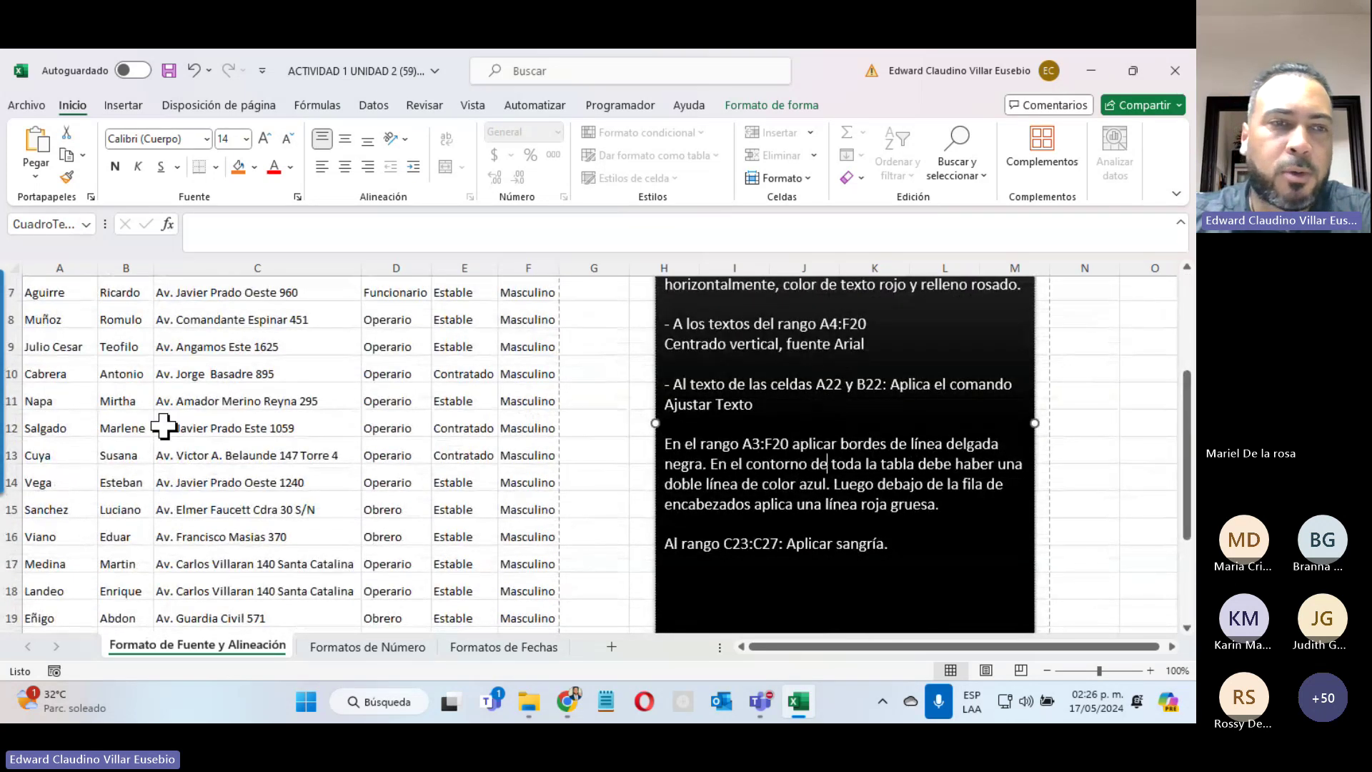
{"action": "scroll", "coordinate": [143, 443], "scroll_direction": "down", "scroll_amount": 2}
{"action": "left_click", "coordinate": [59, 488]}
{"action": "left_click", "coordinate": [113, 487]}
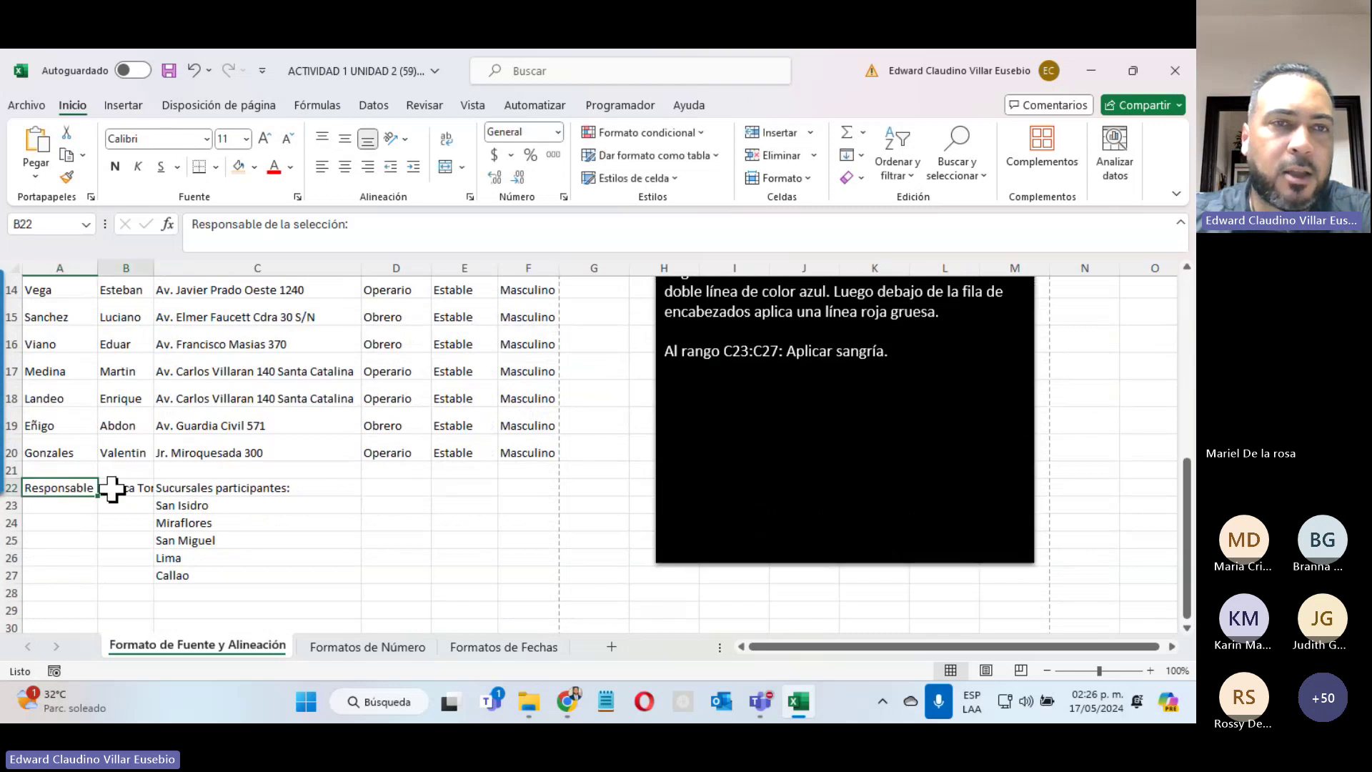
{"action": "left_click", "coordinate": [58, 487]}
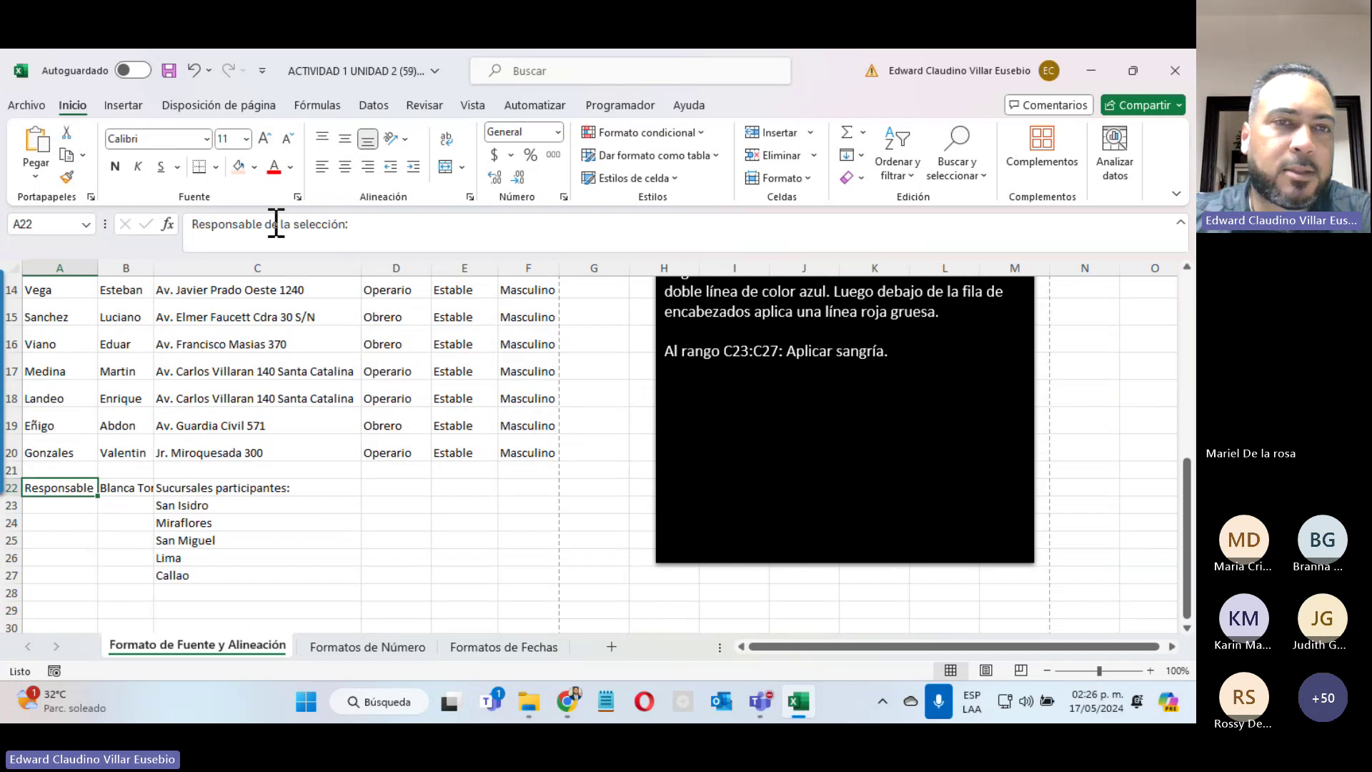
{"action": "left_click", "coordinate": [126, 486]}
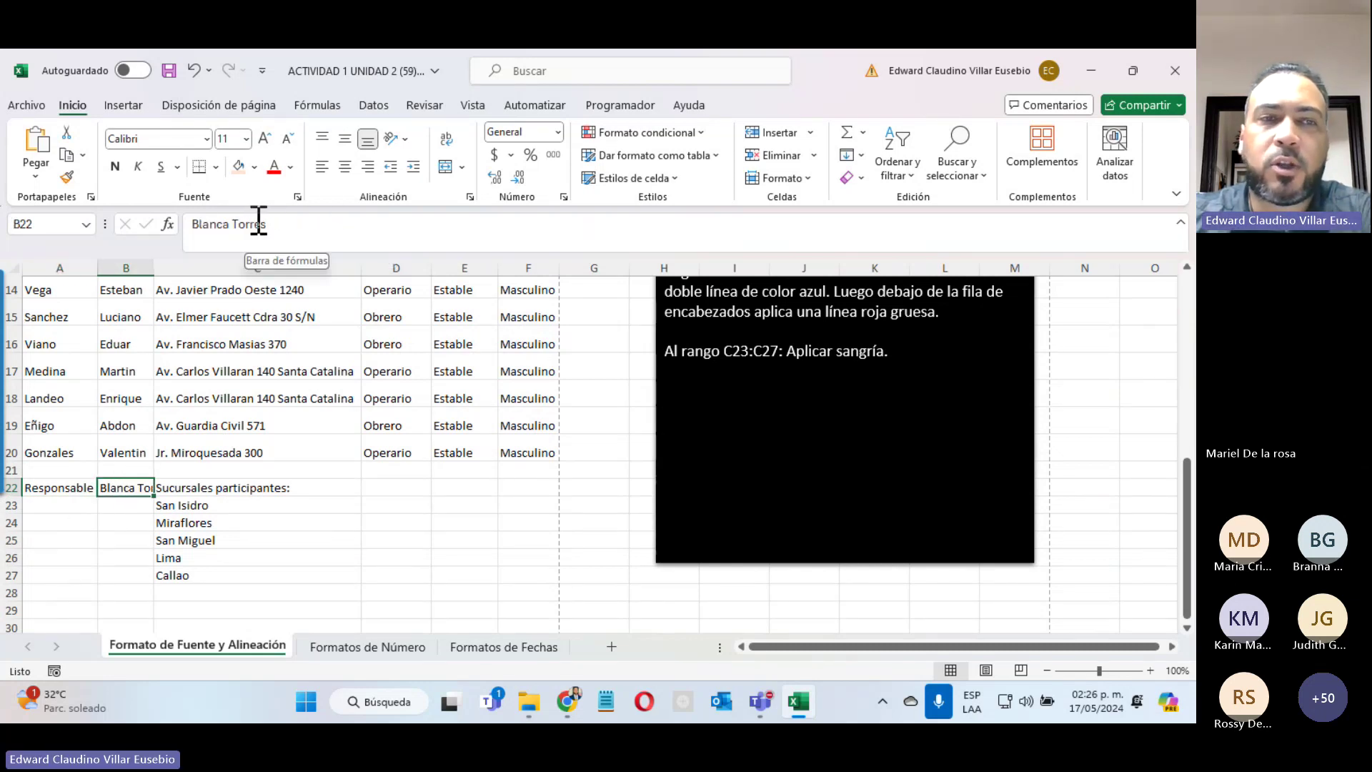
{"action": "double_click", "coordinate": [153, 271]}
{"action": "double_click", "coordinate": [98, 270]}
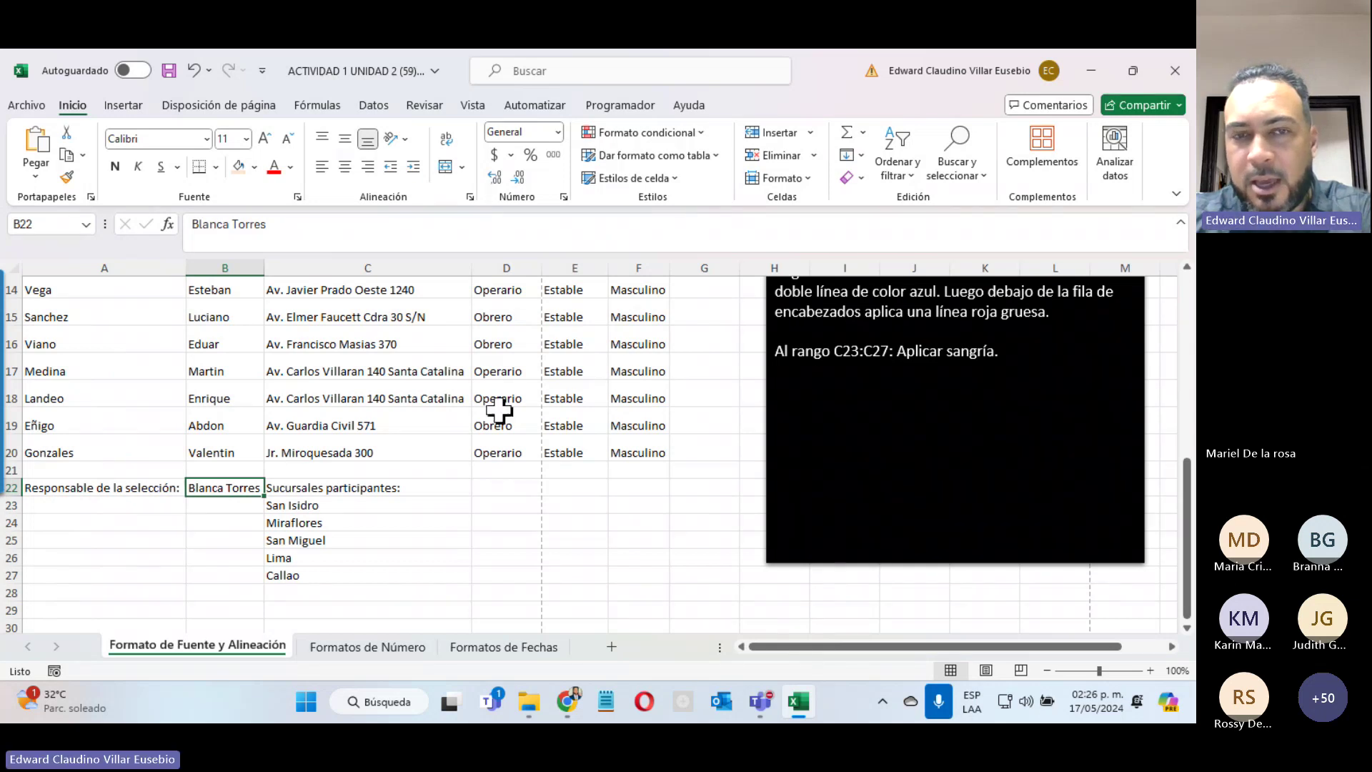
{"action": "left_click", "coordinate": [194, 70]}
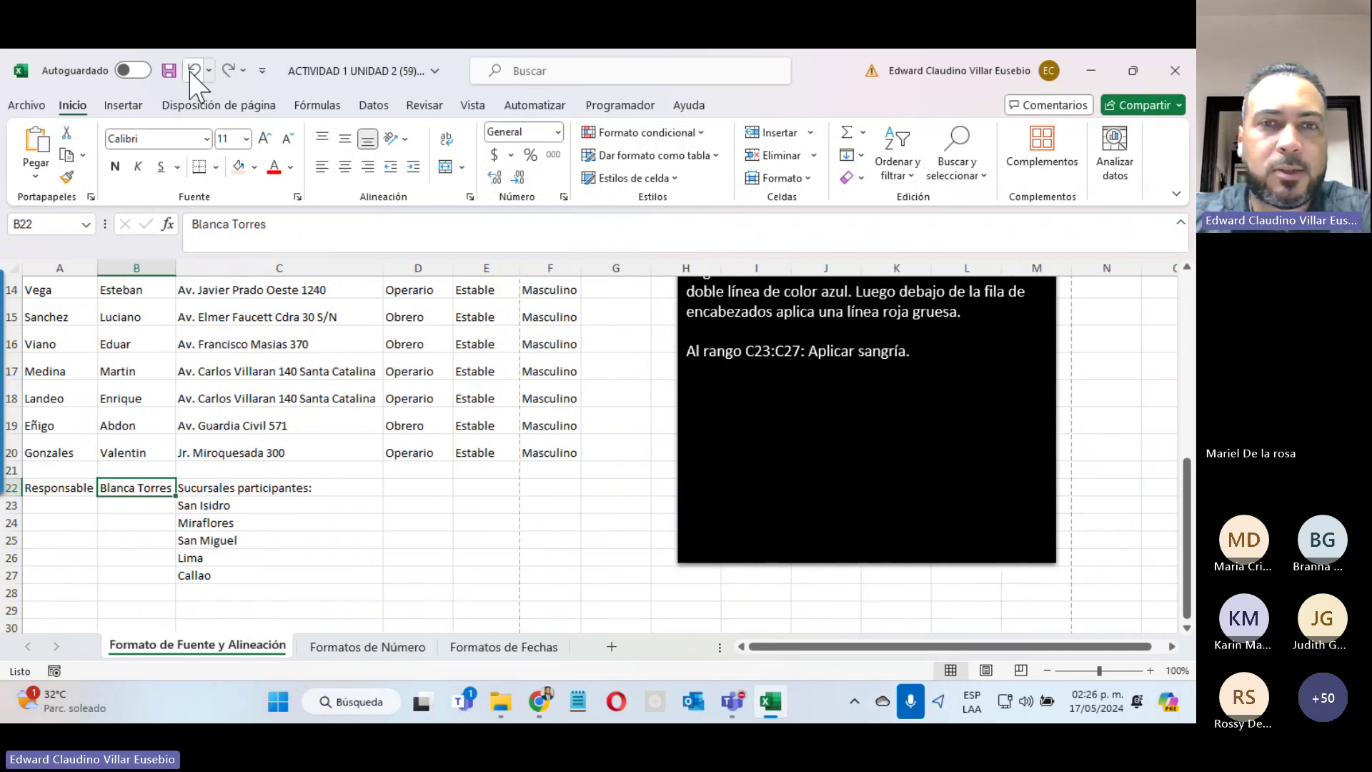
{"action": "left_click", "coordinate": [194, 70]}
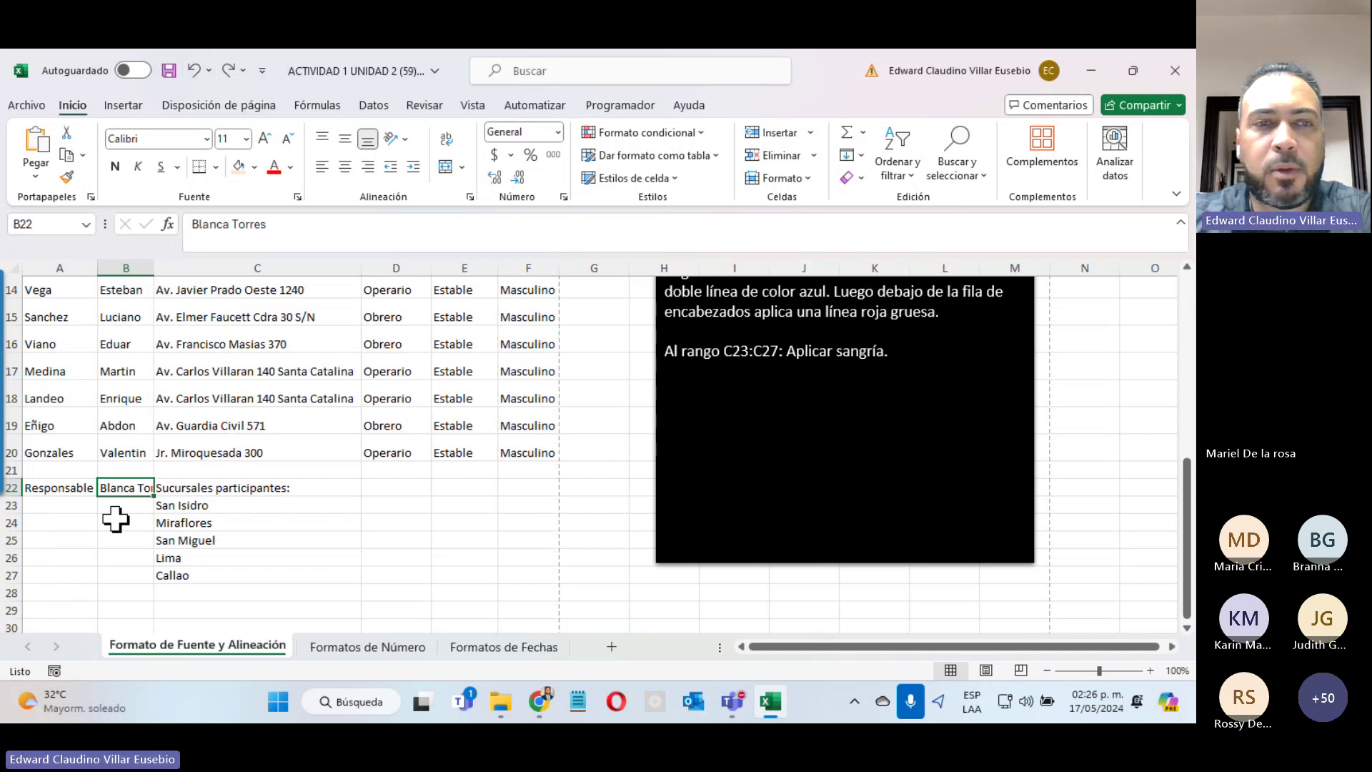
{"action": "scroll", "coordinate": [112, 518], "scroll_direction": "down", "scroll_amount": 3}
Step: Wrap the Responsable text in A22:B22 and centre it horizontally and vertically
{"action": "left_click_drag", "start_coordinate": [127, 400], "coordinate": [121, 500]}
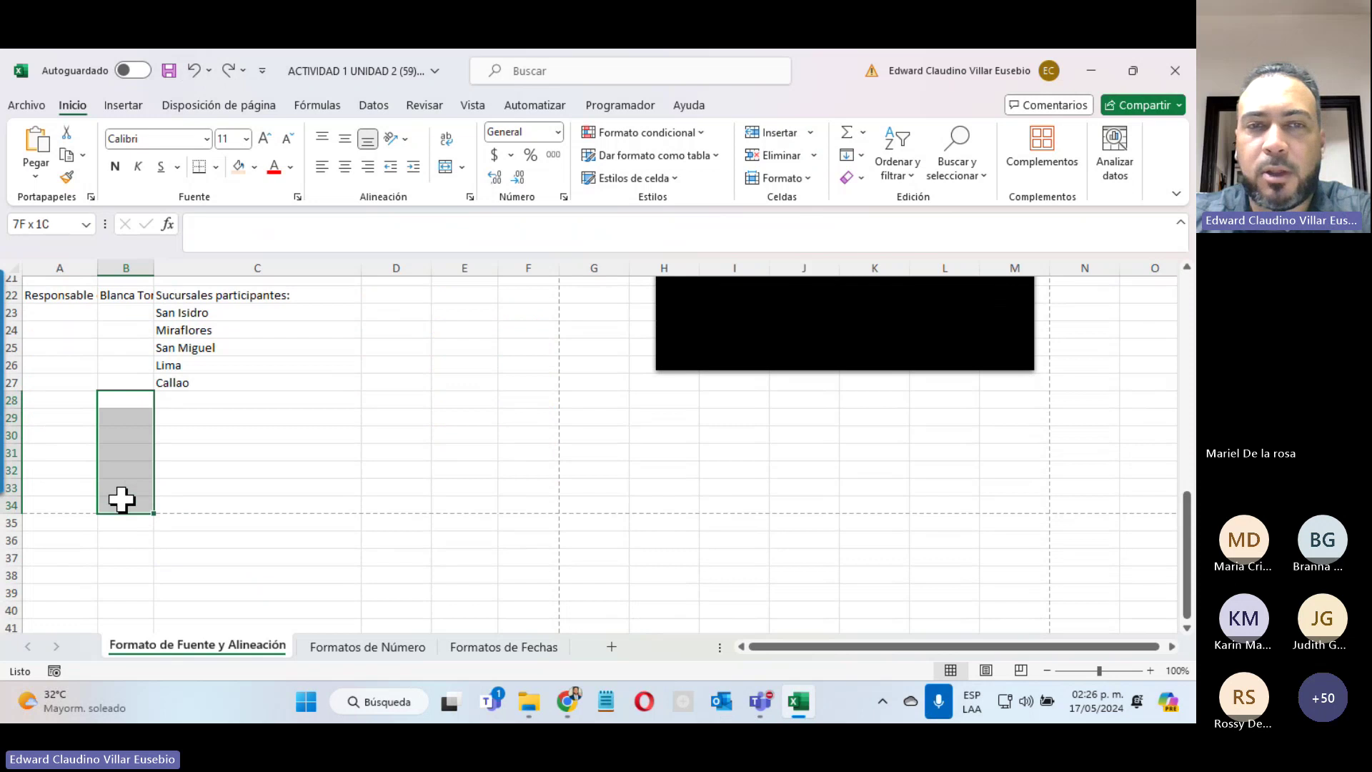
{"action": "scroll", "coordinate": [121, 499], "scroll_direction": "up", "scroll_amount": 3}
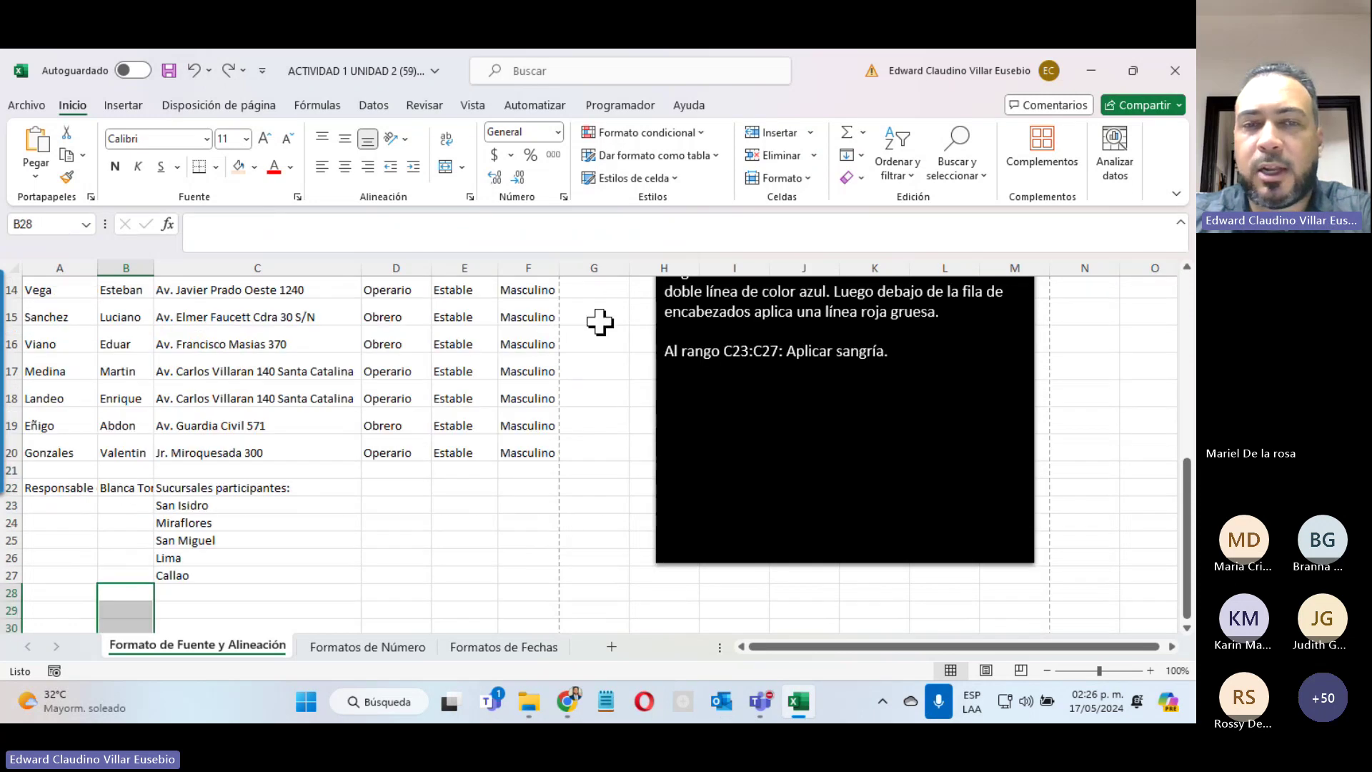
{"action": "left_click_drag", "start_coordinate": [43, 489], "coordinate": [100, 488]}
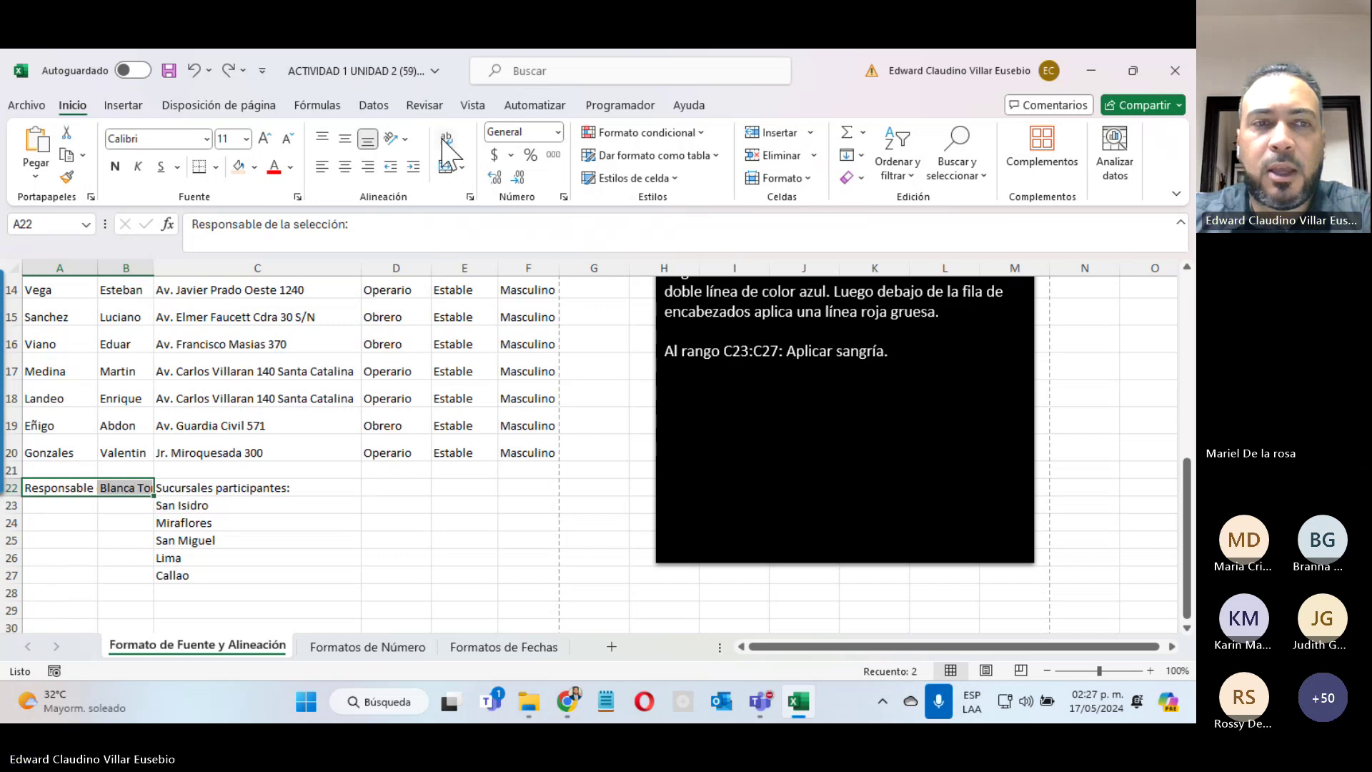
{"action": "left_click", "coordinate": [445, 142]}
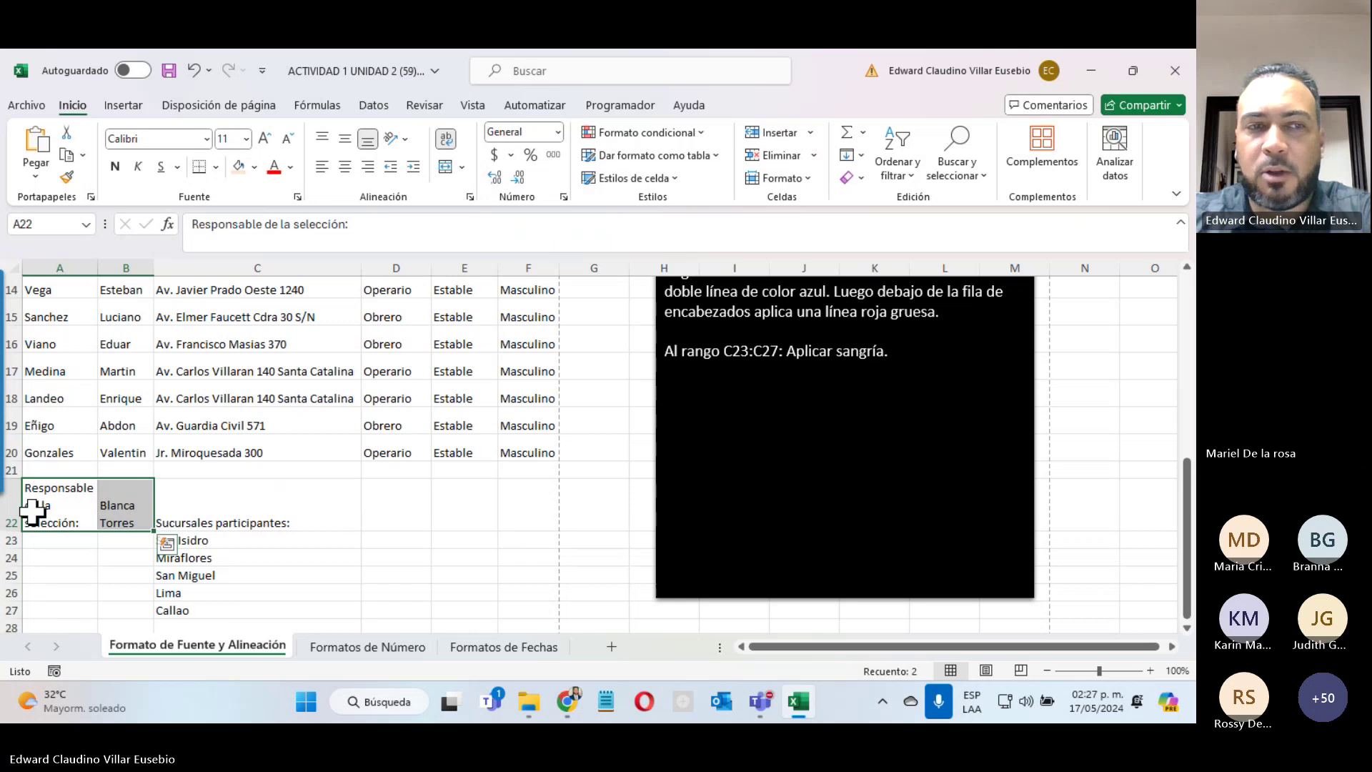
{"action": "left_click", "coordinate": [344, 167]}
{"action": "left_click", "coordinate": [344, 139]}
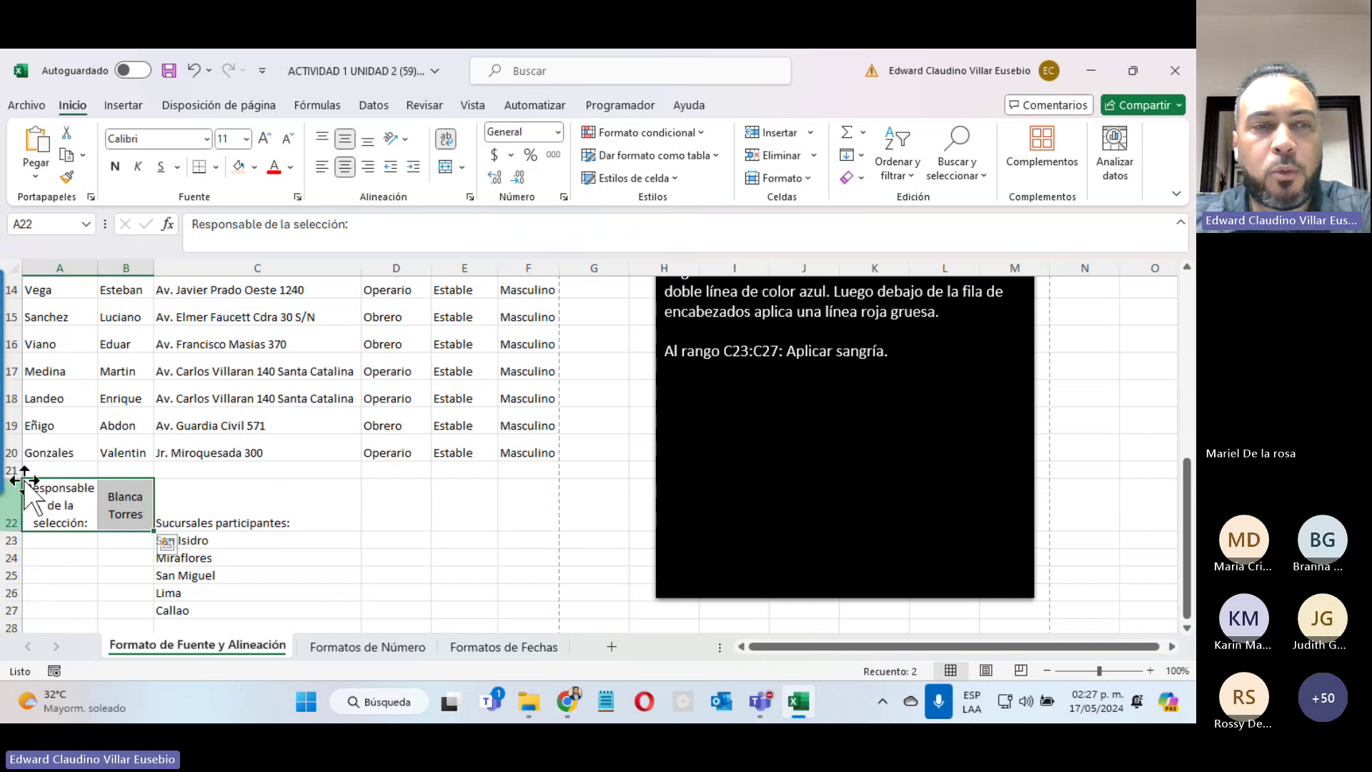
{"action": "scroll", "coordinate": [118, 514], "scroll_direction": "down", "scroll_amount": 2}
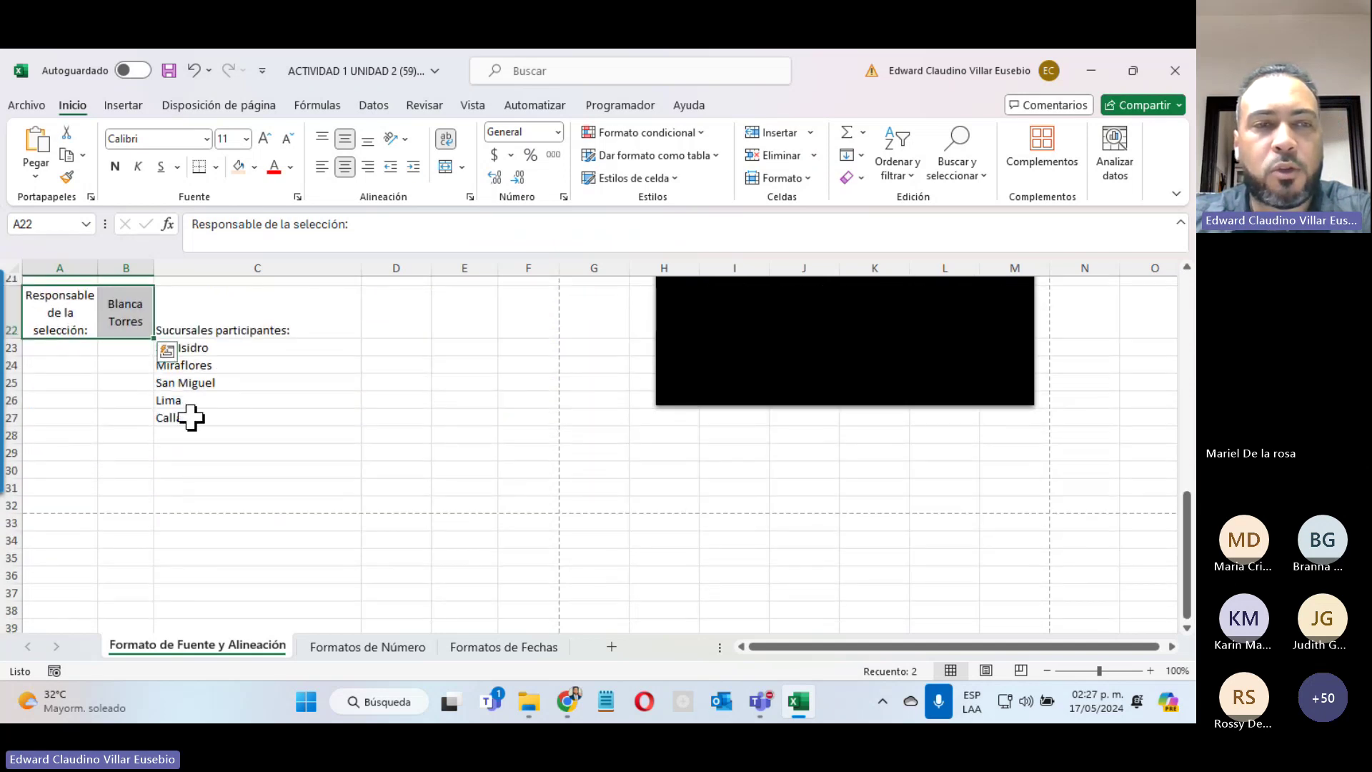
{"action": "scroll", "coordinate": [186, 483], "scroll_direction": "up", "scroll_amount": 2}
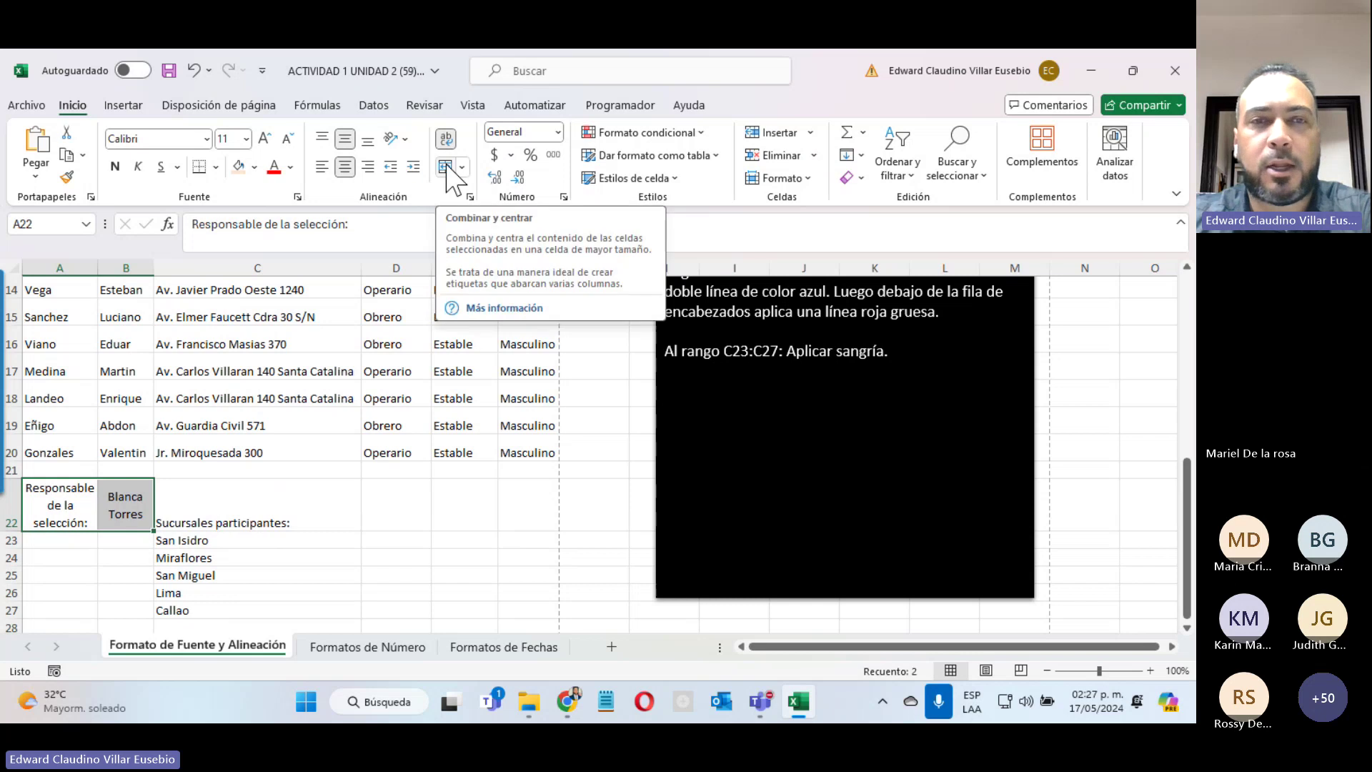
{"action": "scroll", "coordinate": [673, 375], "scroll_direction": "up", "scroll_amount": 2}
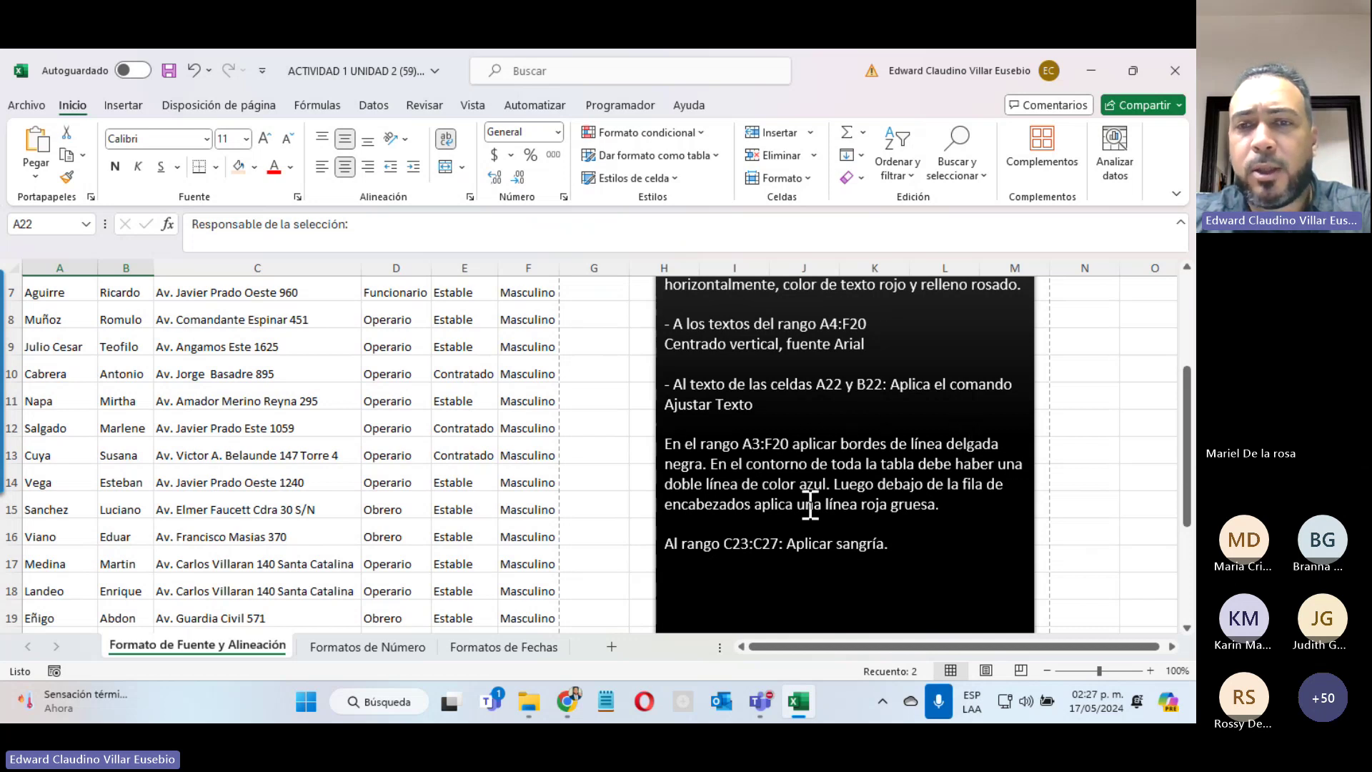
{"action": "left_click", "coordinate": [31, 107]}
{"action": "left_click", "coordinate": [57, 423]}
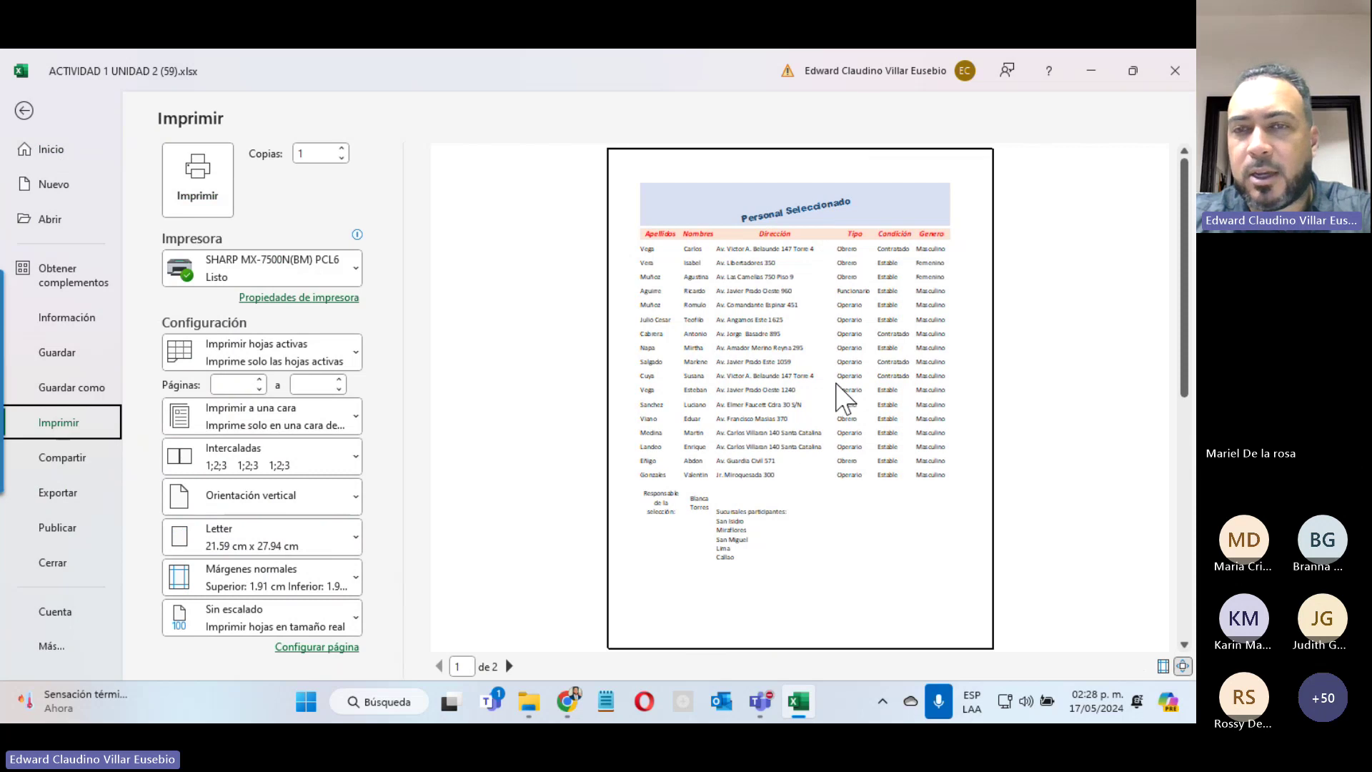
{"action": "left_click", "coordinate": [24, 111]}
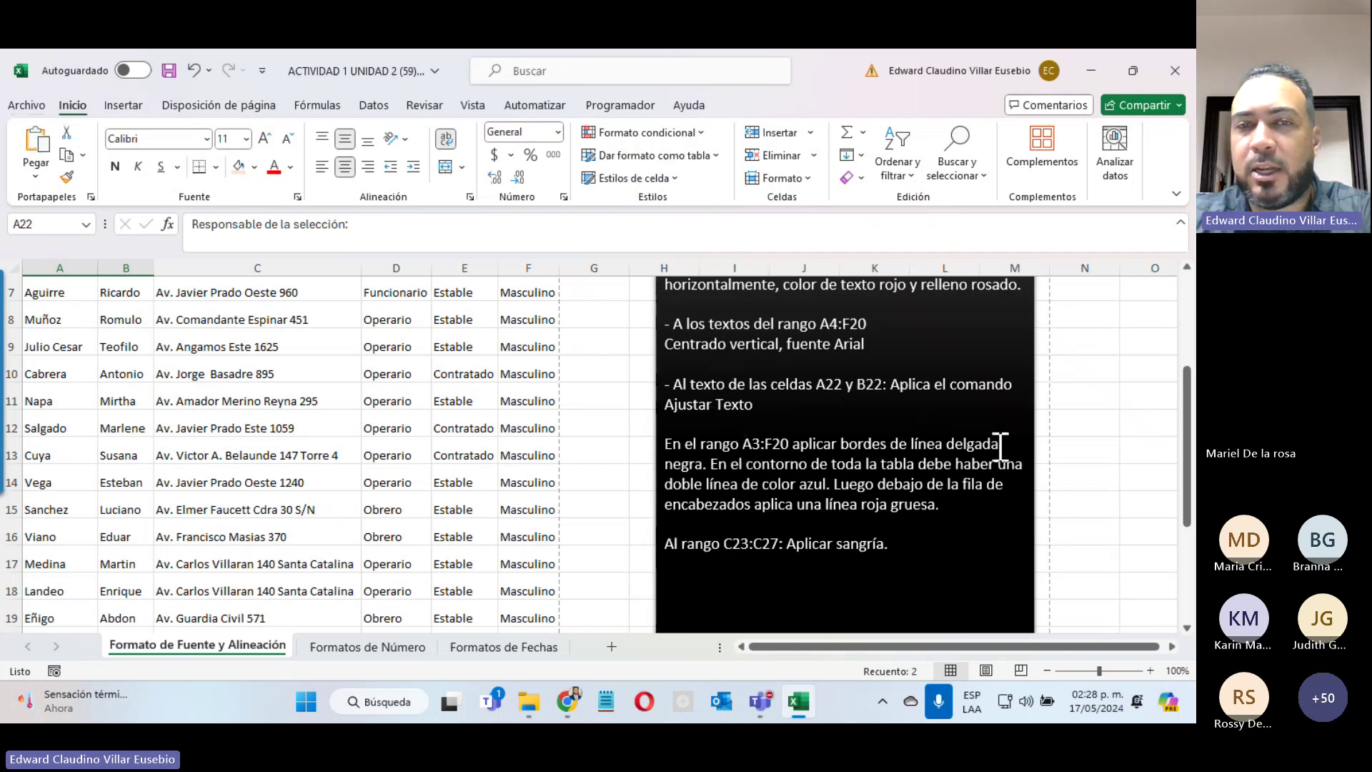
{"action": "scroll", "coordinate": [454, 422], "scroll_direction": "up", "scroll_amount": 2}
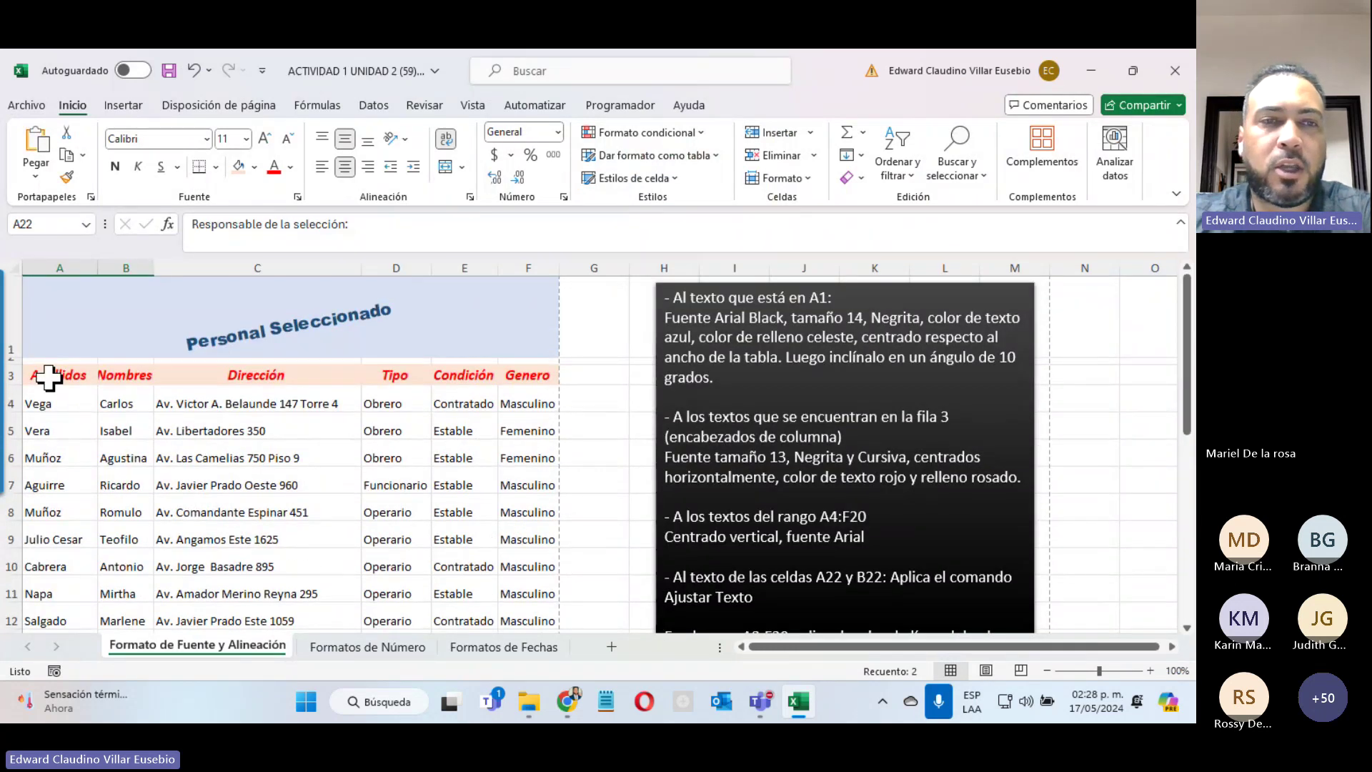
Step: Apply All Borders to the employee table A3:F20
{"action": "left_click_drag", "start_coordinate": [48, 378], "coordinate": [536, 521]}
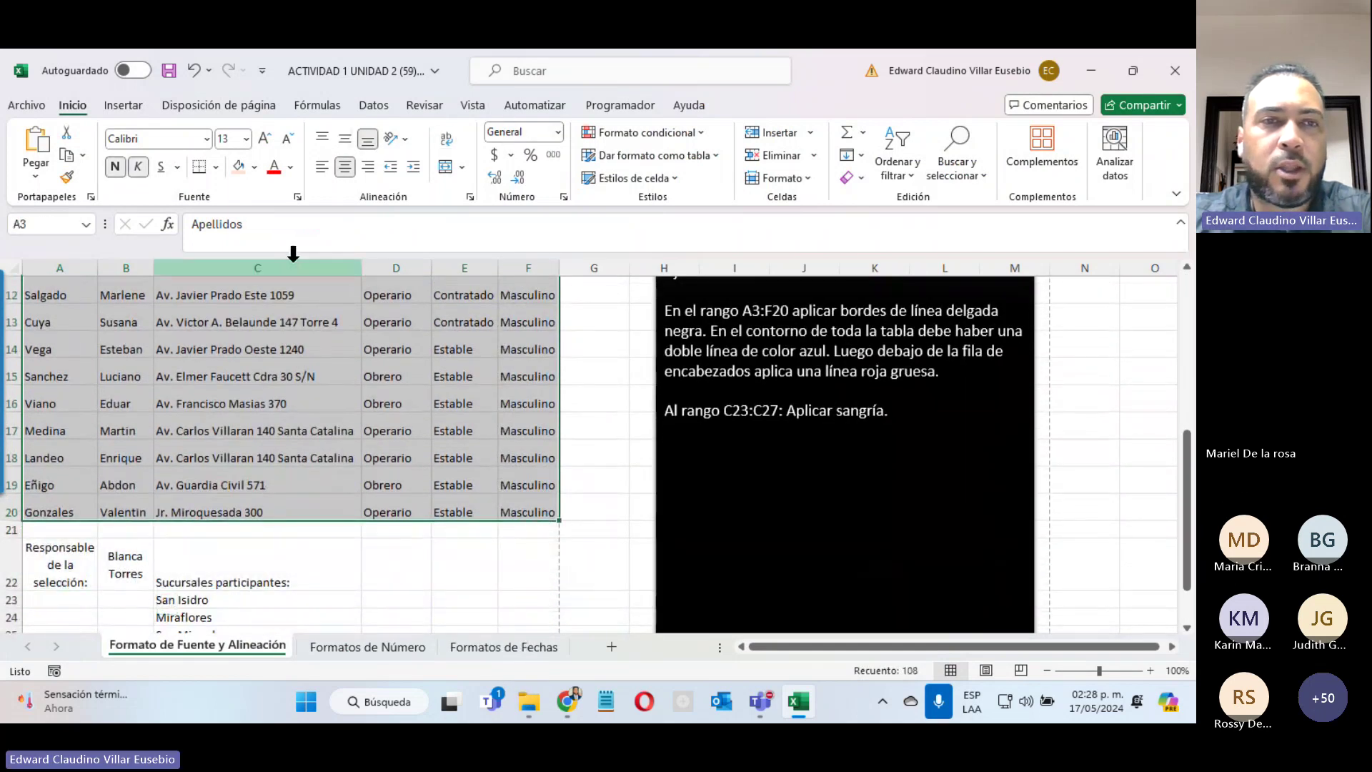
{"action": "left_click", "coordinate": [215, 167]}
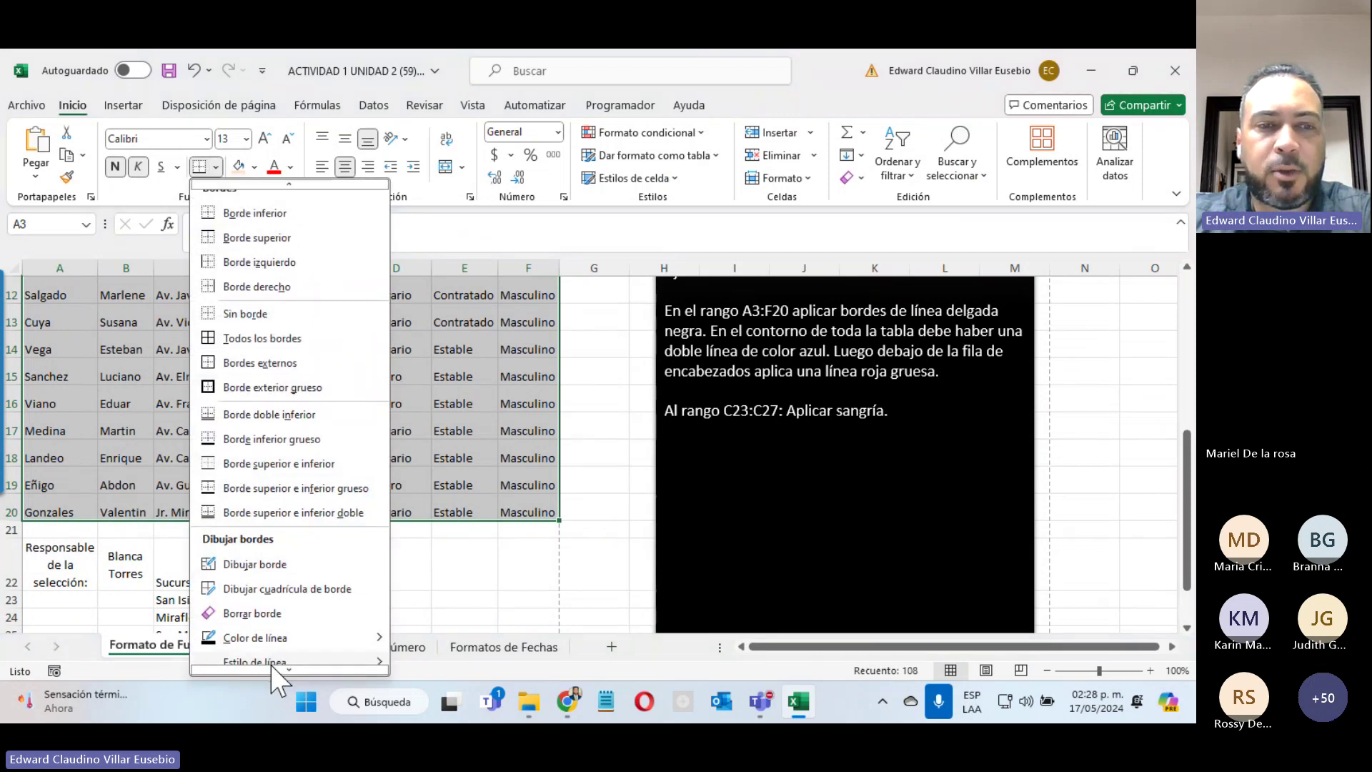
{"action": "mouse_move", "coordinate": [274, 670]}
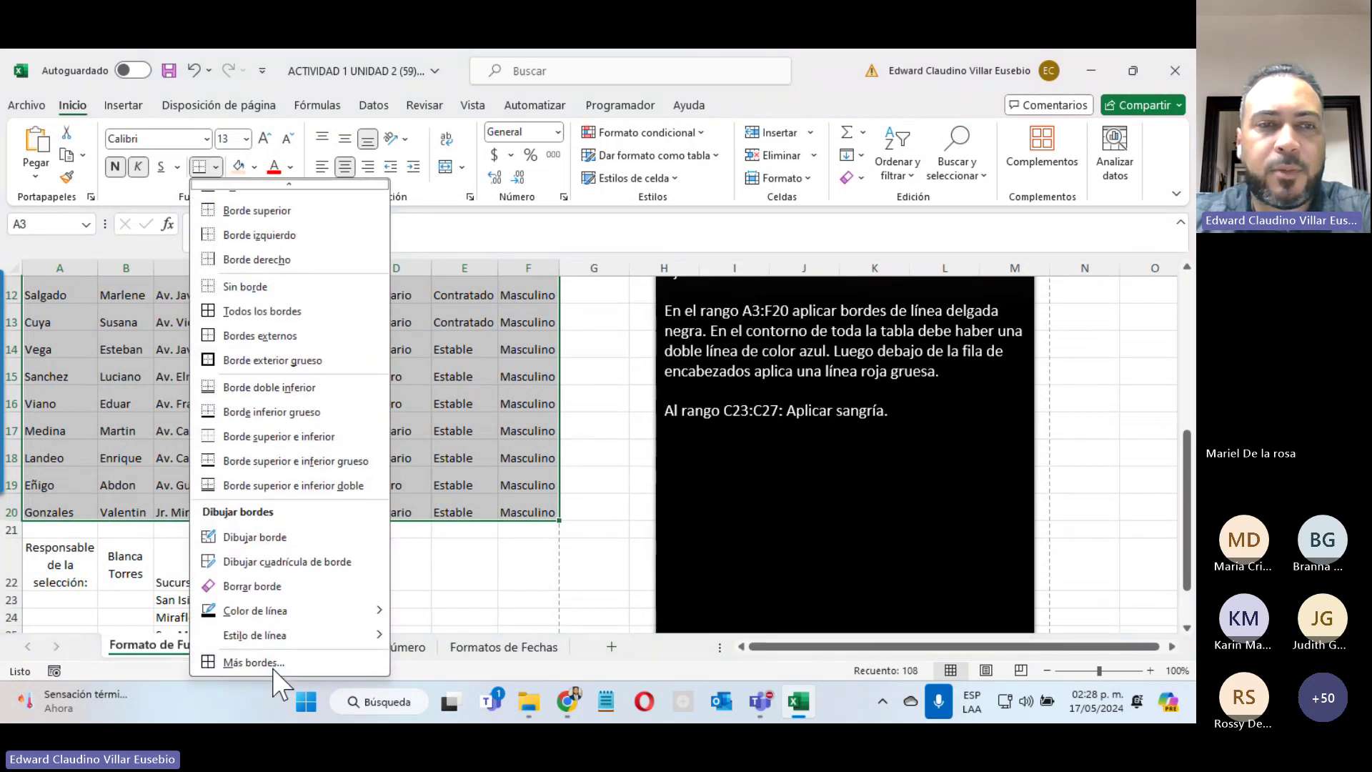
{"action": "left_click", "coordinate": [245, 312]}
{"action": "scroll", "coordinate": [243, 314], "scroll_direction": "up", "scroll_amount": 4}
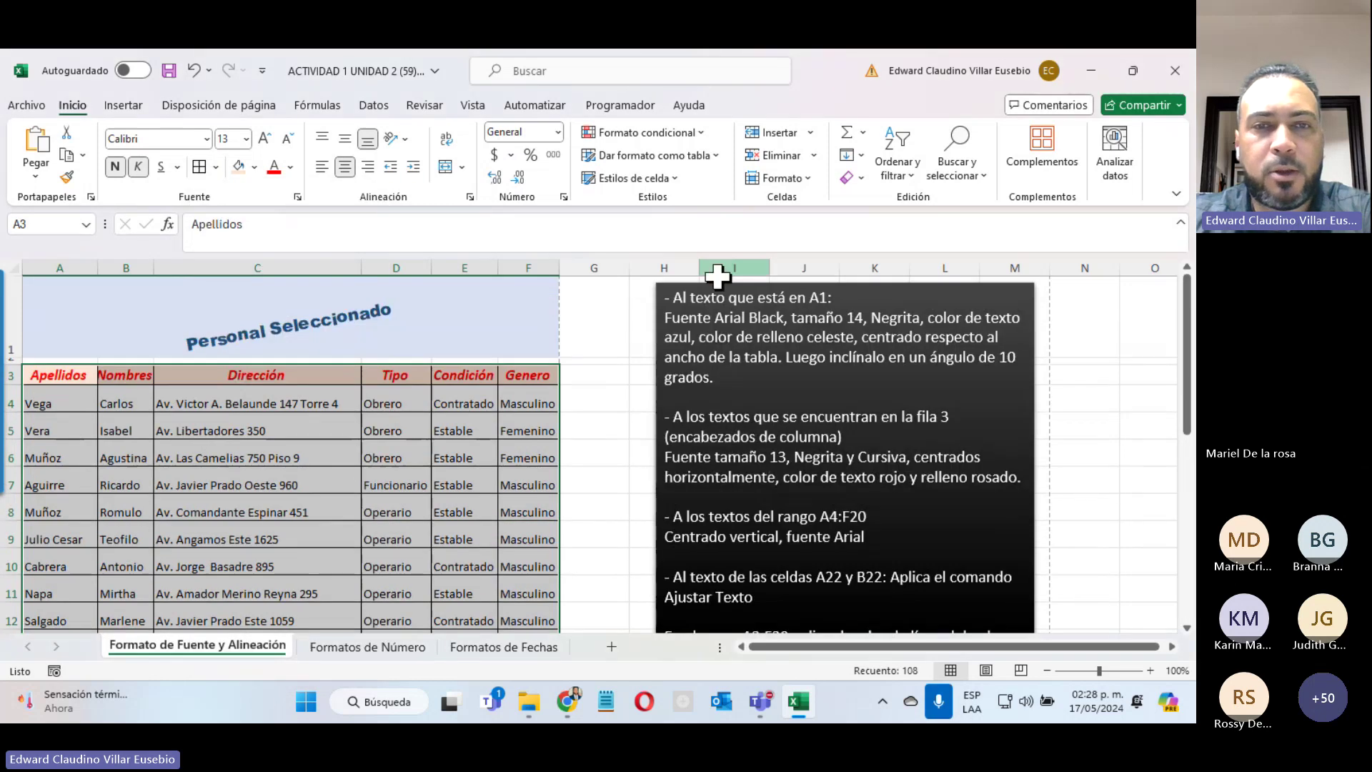
{"action": "left_click", "coordinate": [109, 376]}
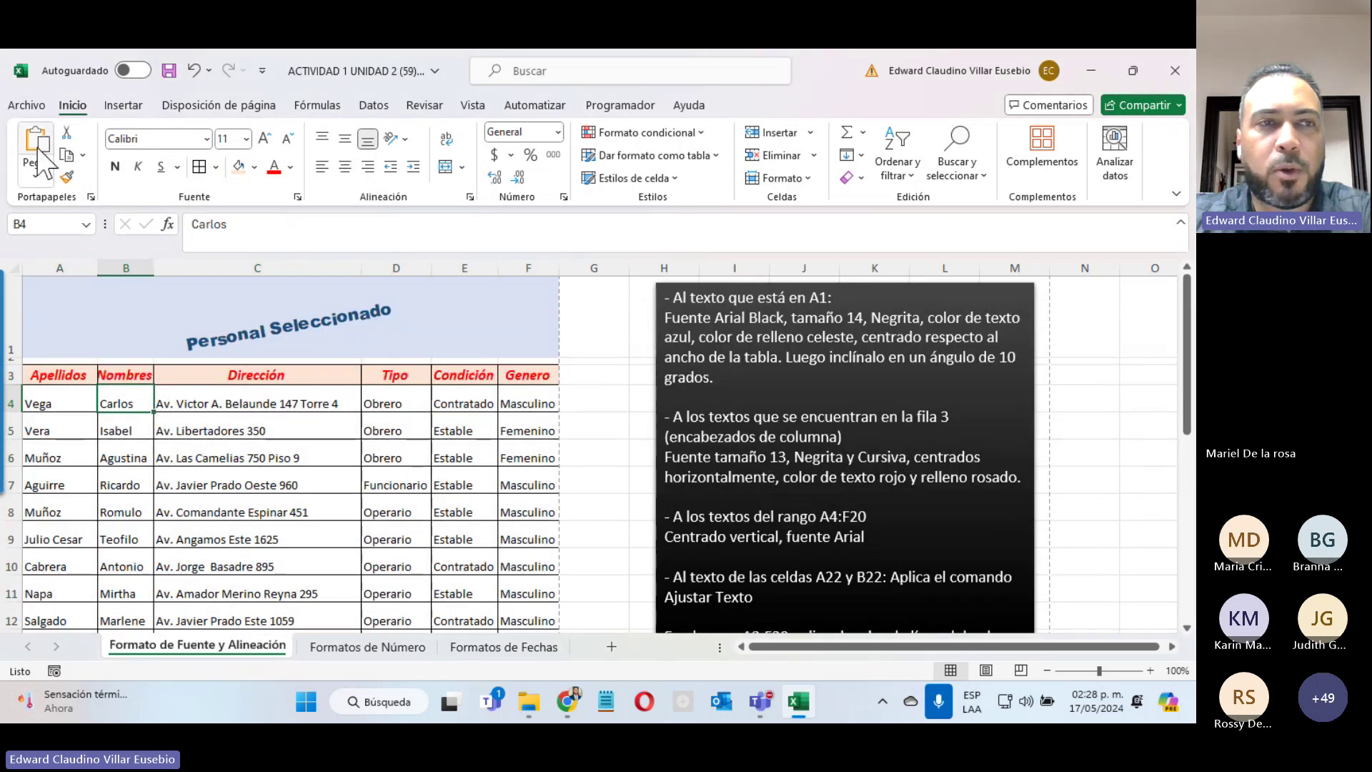
Step: Check the bordered table in the print preview, then return to the sheet
{"action": "left_click", "coordinate": [27, 105]}
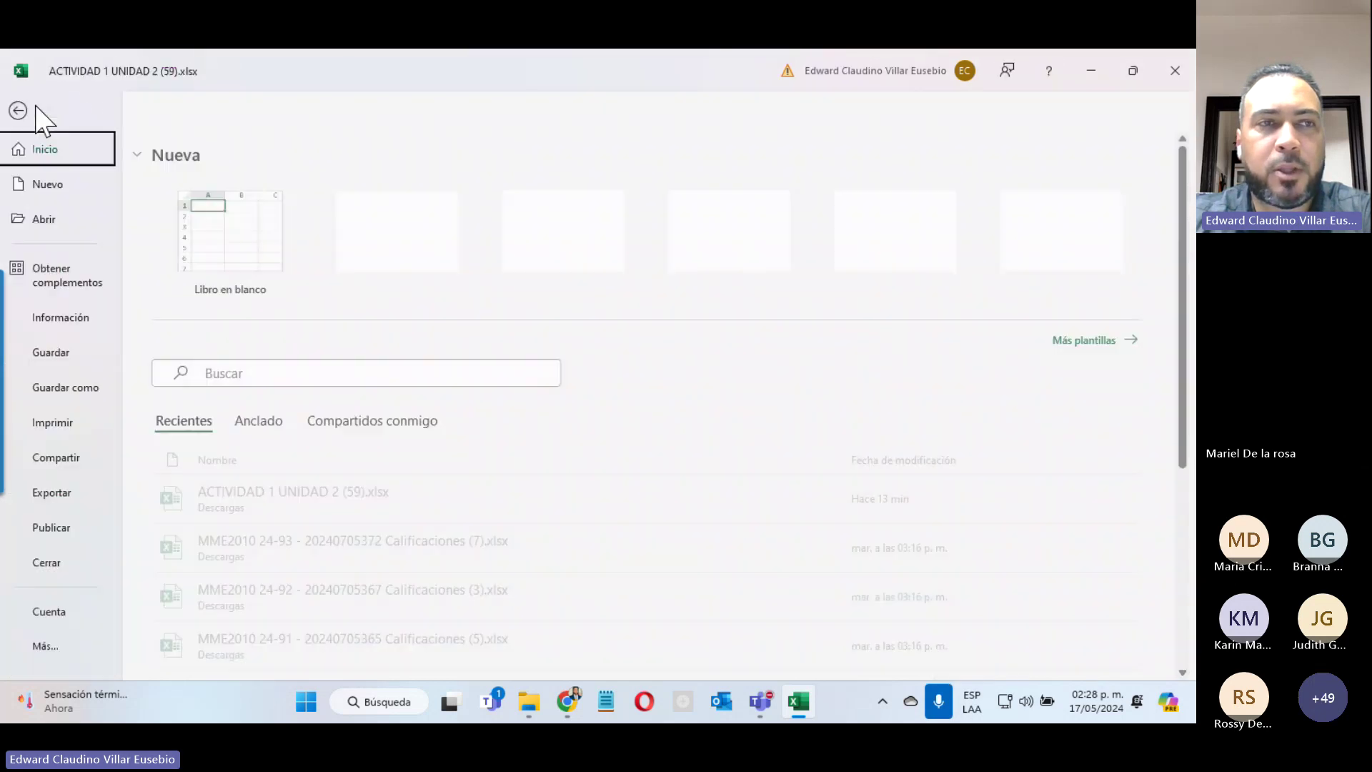
{"action": "left_click", "coordinate": [63, 425]}
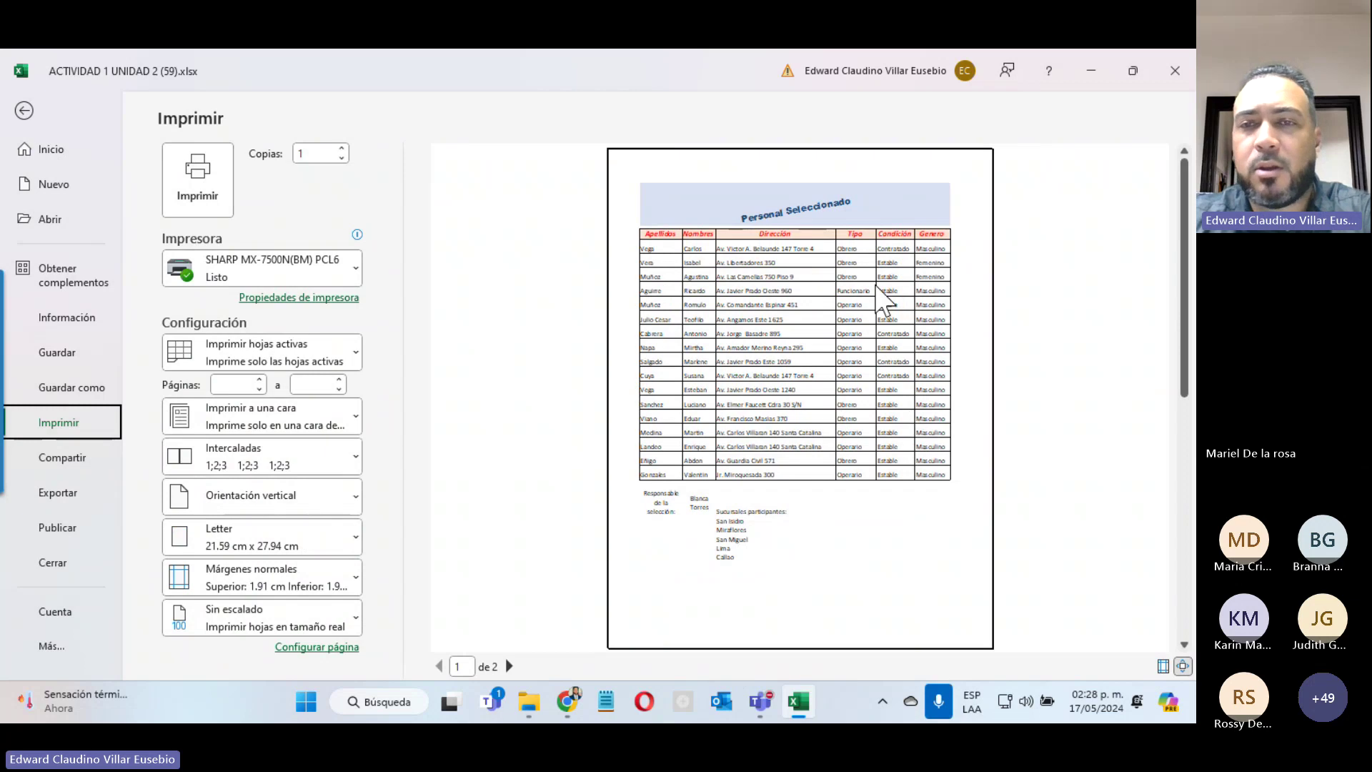
{"action": "left_click", "coordinate": [24, 110]}
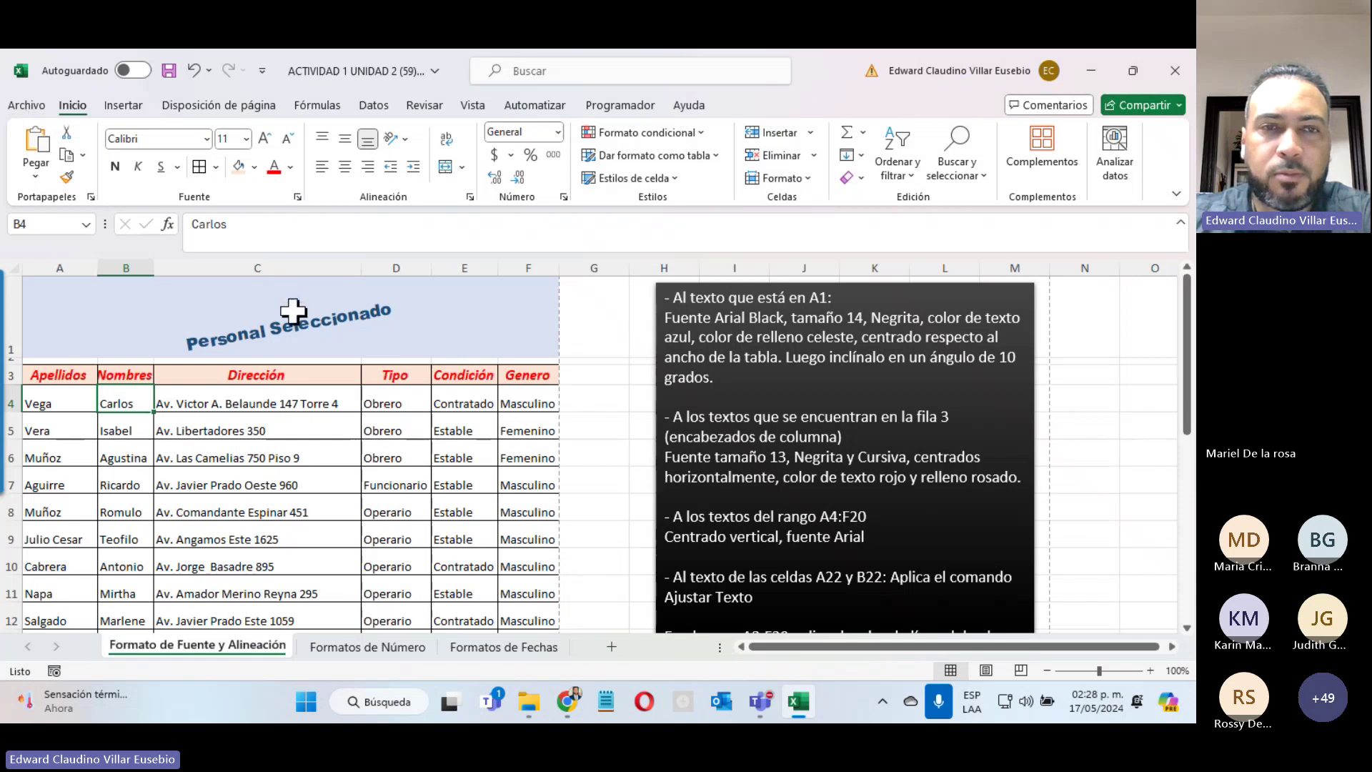
{"action": "left_click_drag", "start_coordinate": [66, 378], "coordinate": [533, 496]}
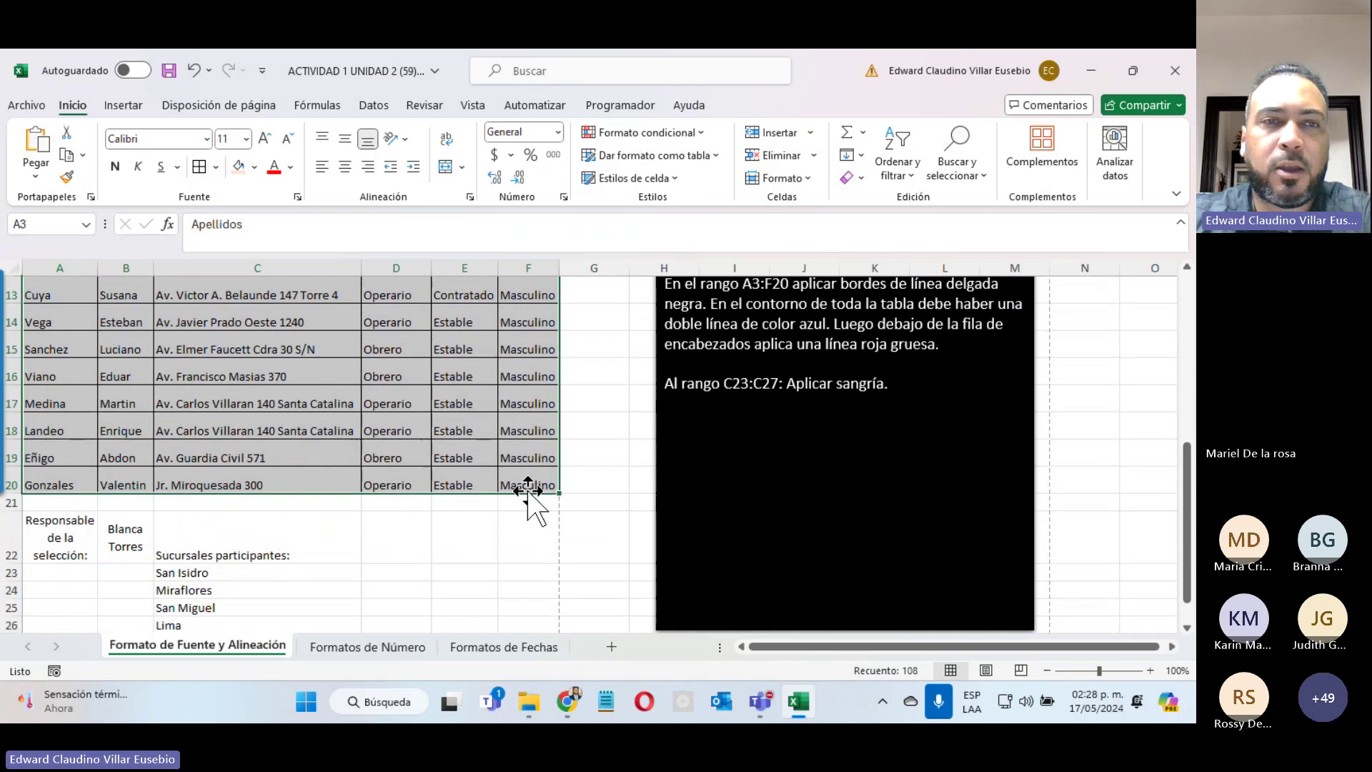
{"action": "left_click", "coordinate": [215, 167]}
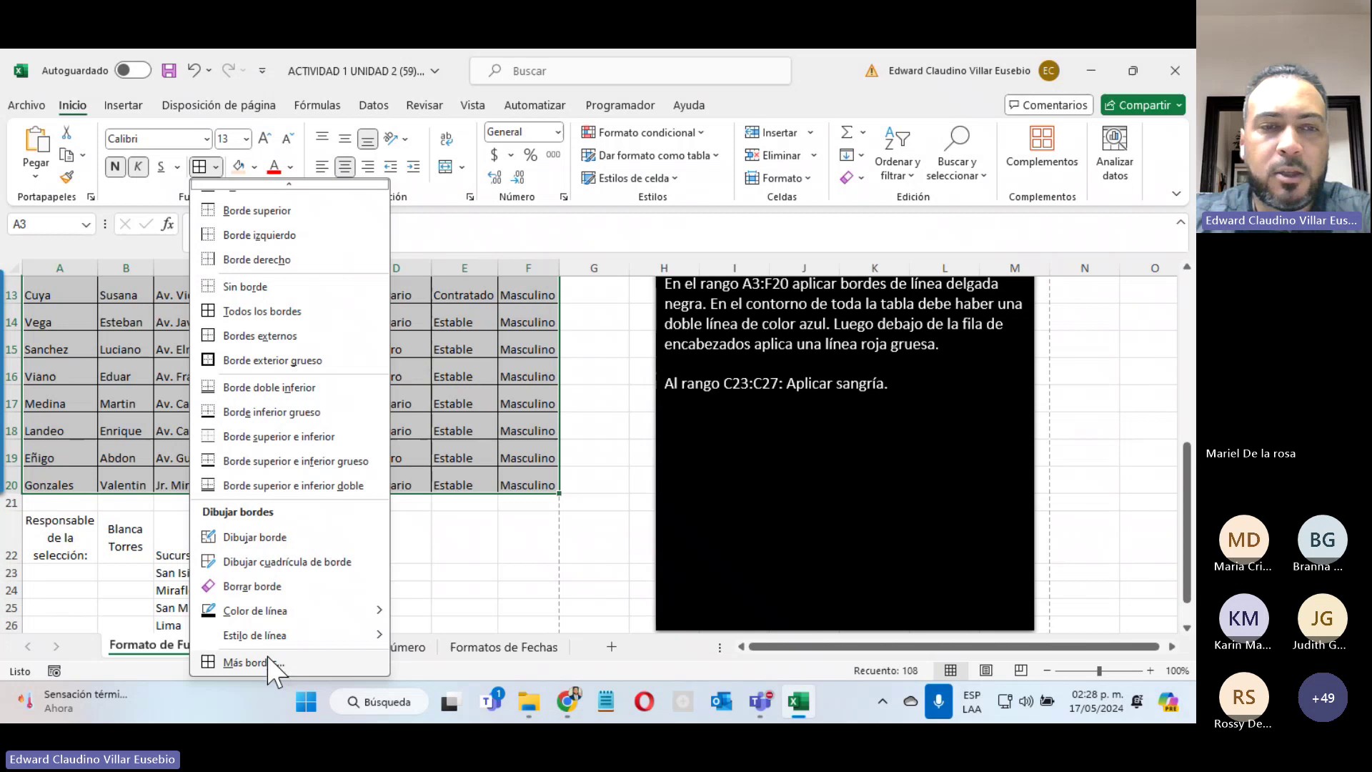
{"action": "left_click", "coordinate": [269, 660]}
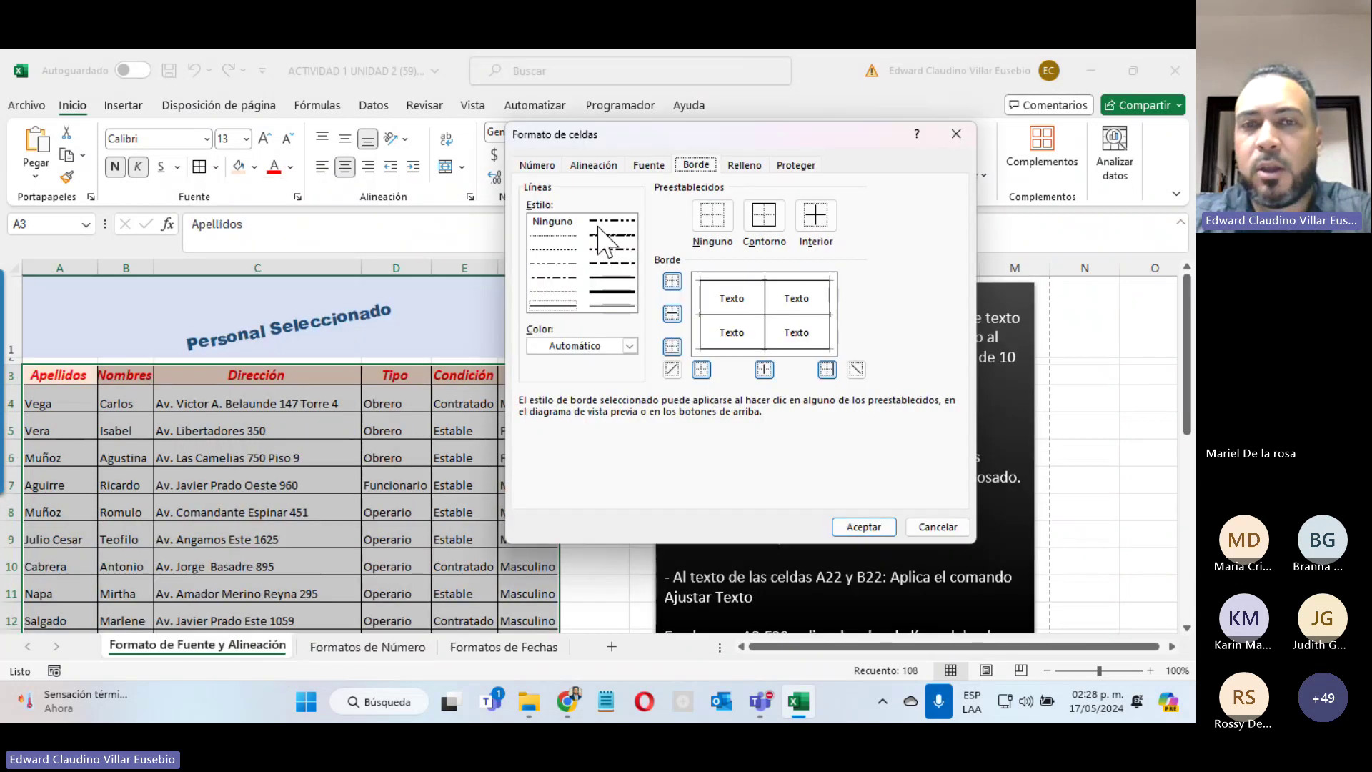
{"action": "left_click", "coordinate": [614, 348]}
{"action": "left_click", "coordinate": [613, 349]}
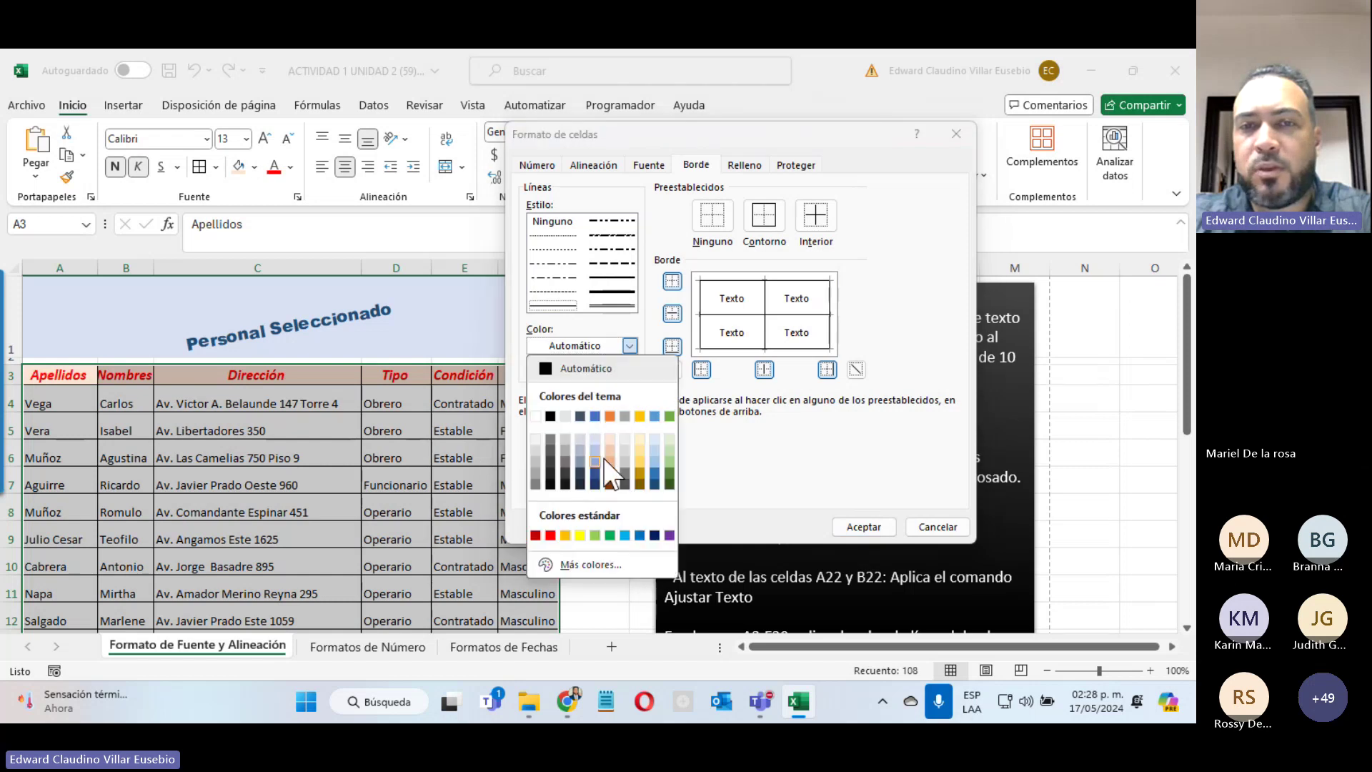
{"action": "left_click", "coordinate": [864, 479]}
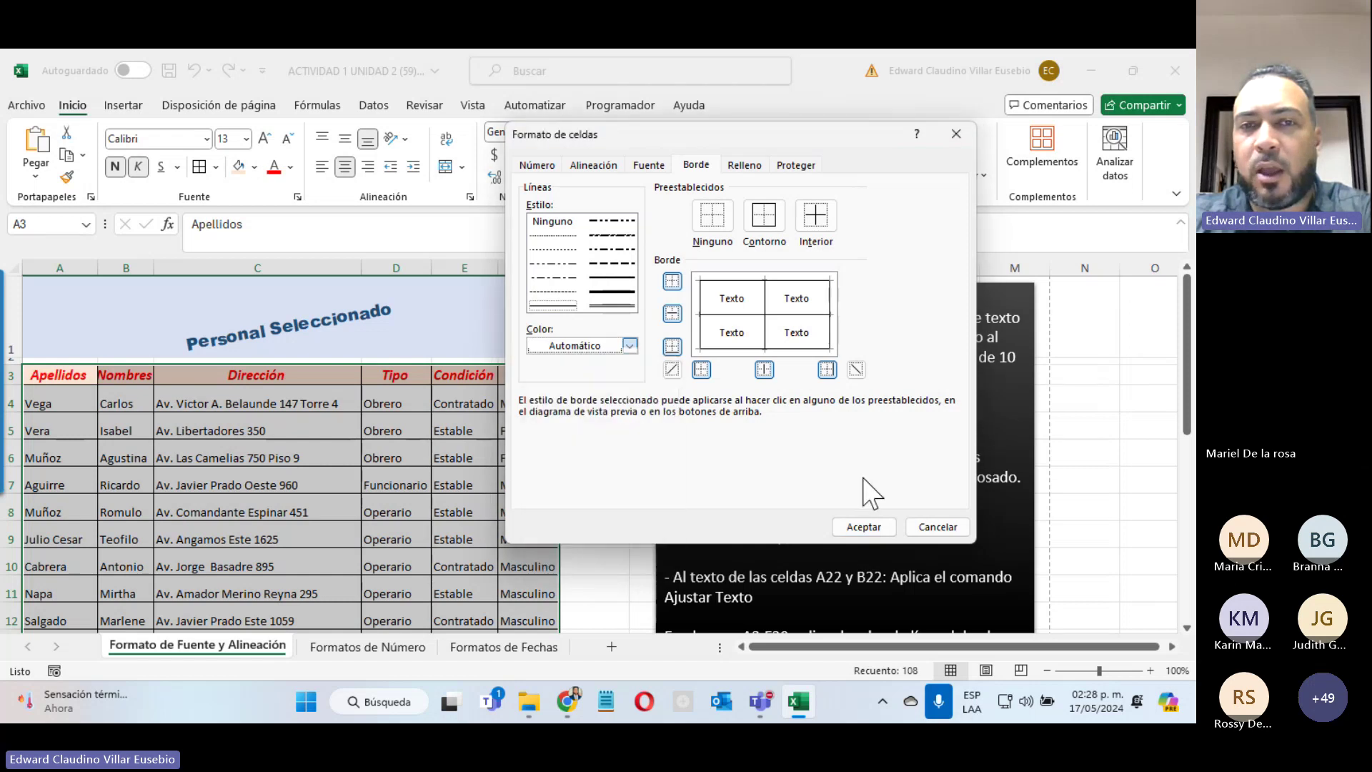
{"action": "left_click", "coordinate": [814, 218]}
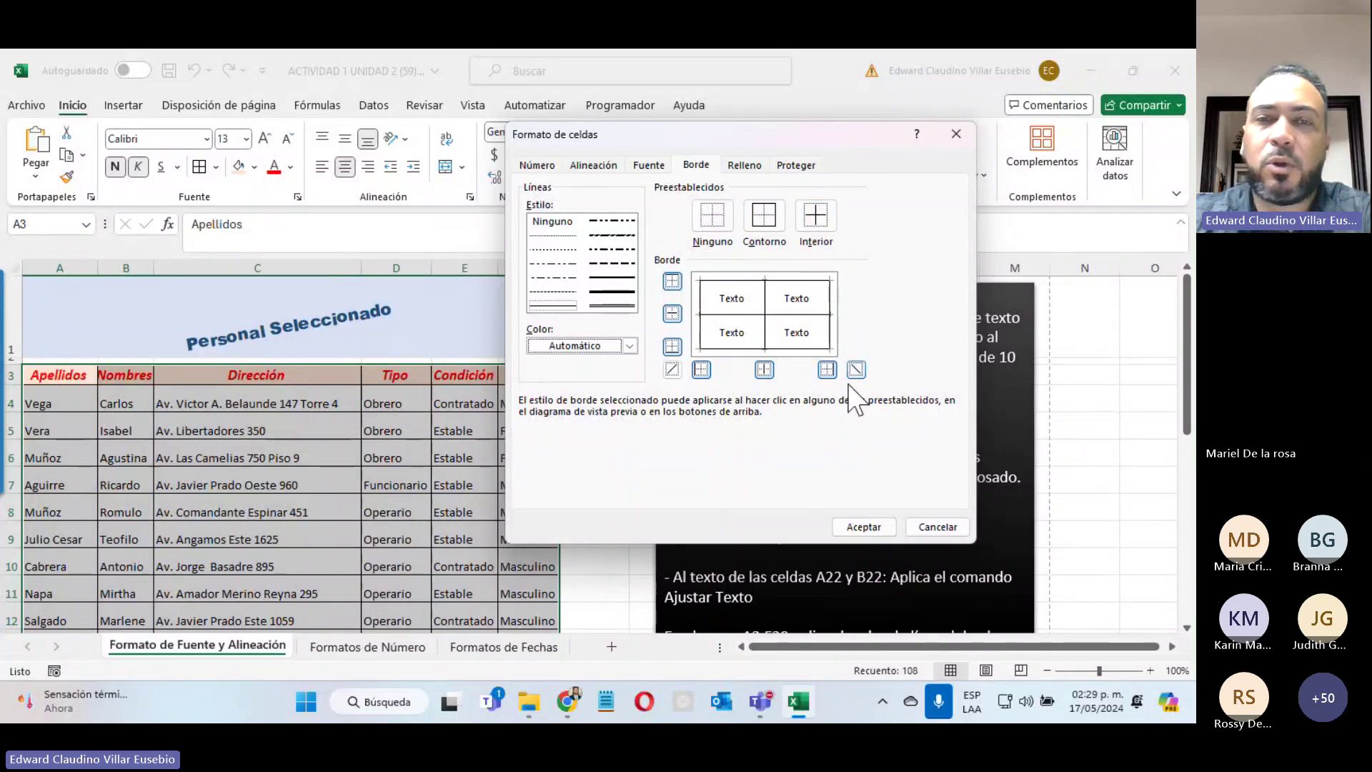
{"action": "left_click", "coordinate": [936, 526]}
{"action": "left_click", "coordinate": [377, 407]}
{"action": "scroll", "coordinate": [490, 373], "scroll_direction": "down", "scroll_amount": 2}
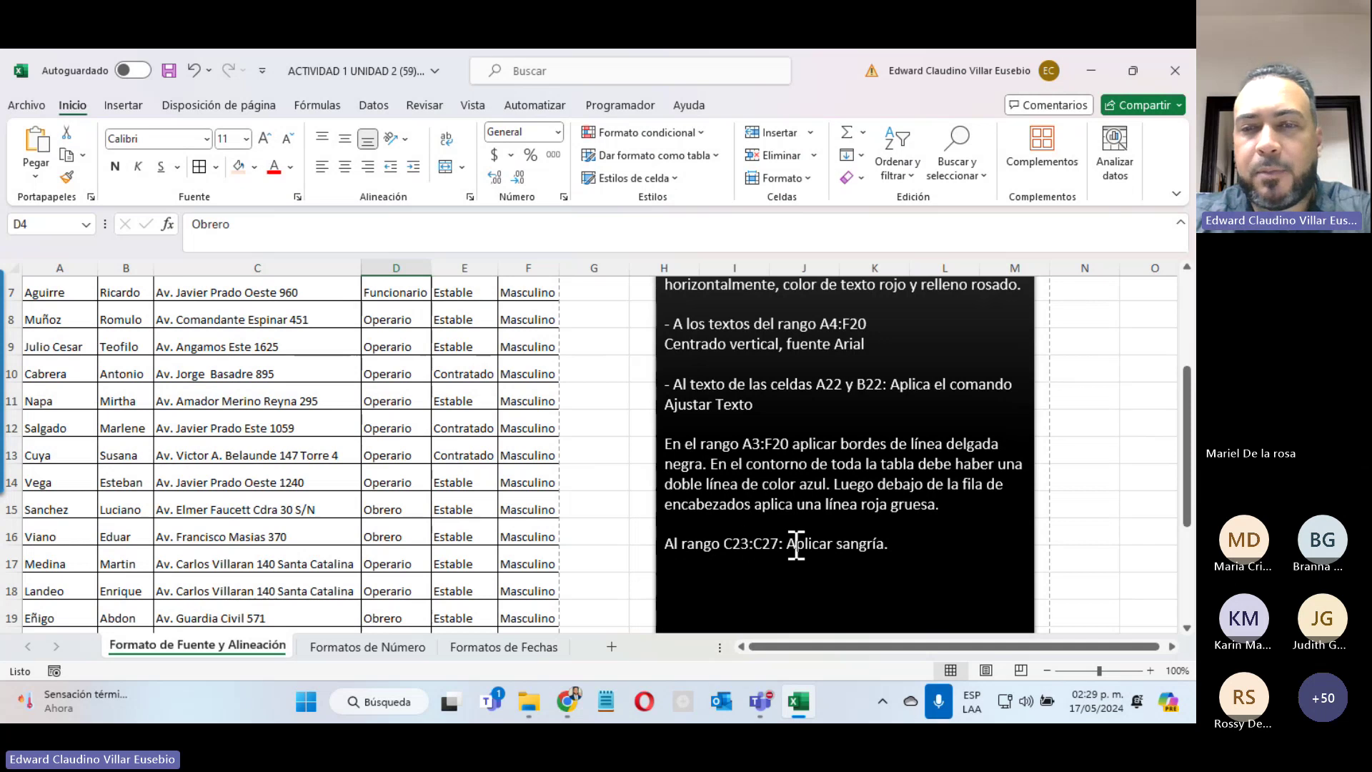
Step: Select the branch names San Isidro through Callao in C23:C27
{"action": "left_click_drag", "start_coordinate": [787, 545], "coordinate": [885, 546]}
{"action": "scroll", "coordinate": [408, 453], "scroll_direction": "down", "scroll_amount": 2}
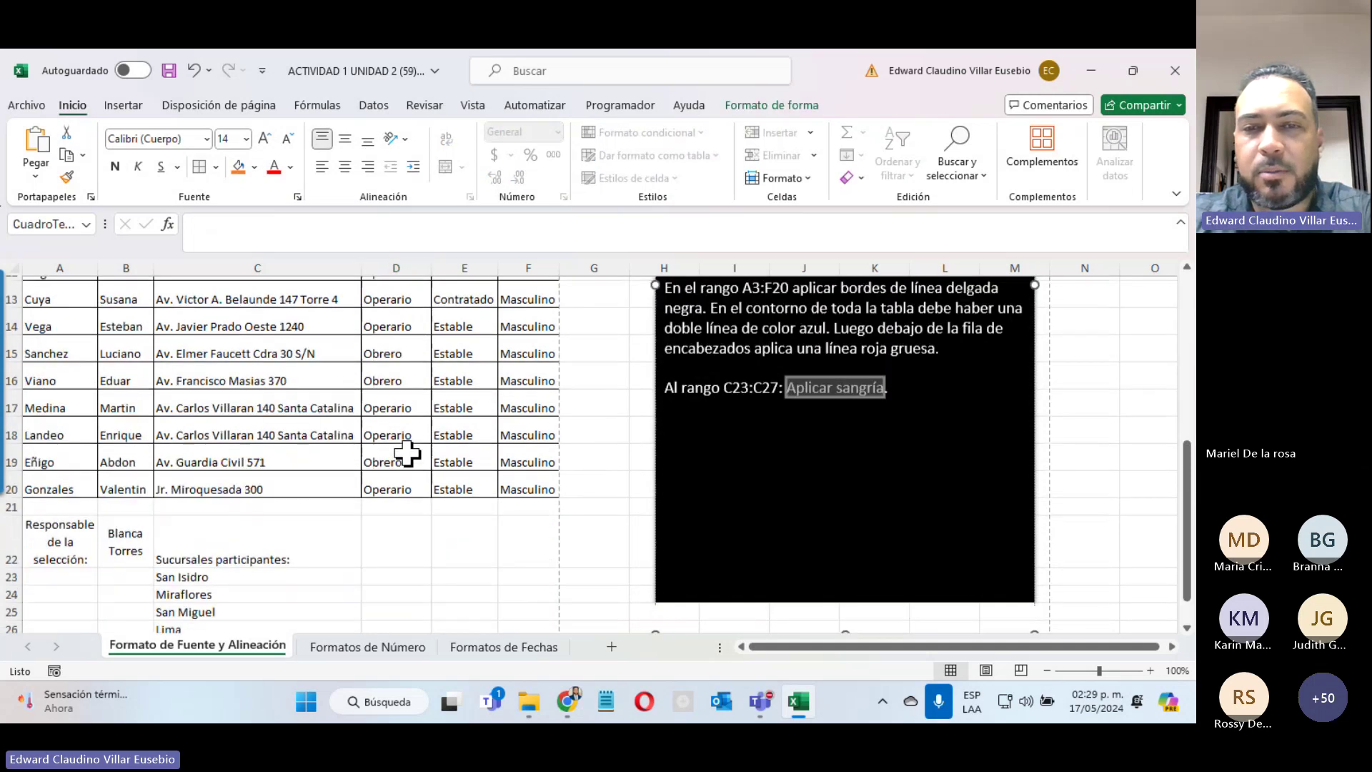
{"action": "scroll", "coordinate": [408, 453], "scroll_direction": "down", "scroll_amount": 1}
{"action": "left_click", "coordinate": [172, 527]}
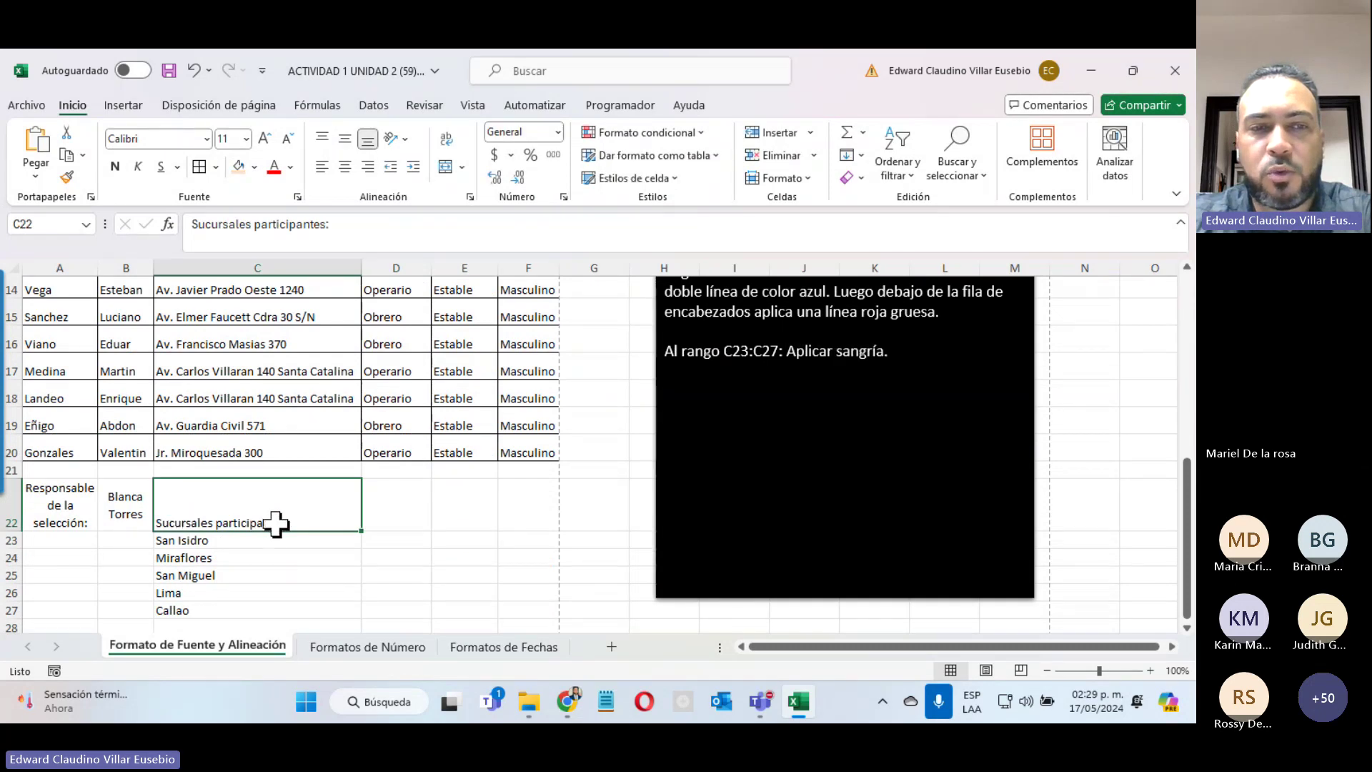
{"action": "left_click", "coordinate": [184, 542]}
{"action": "left_click_drag", "start_coordinate": [184, 543], "coordinate": [193, 610]}
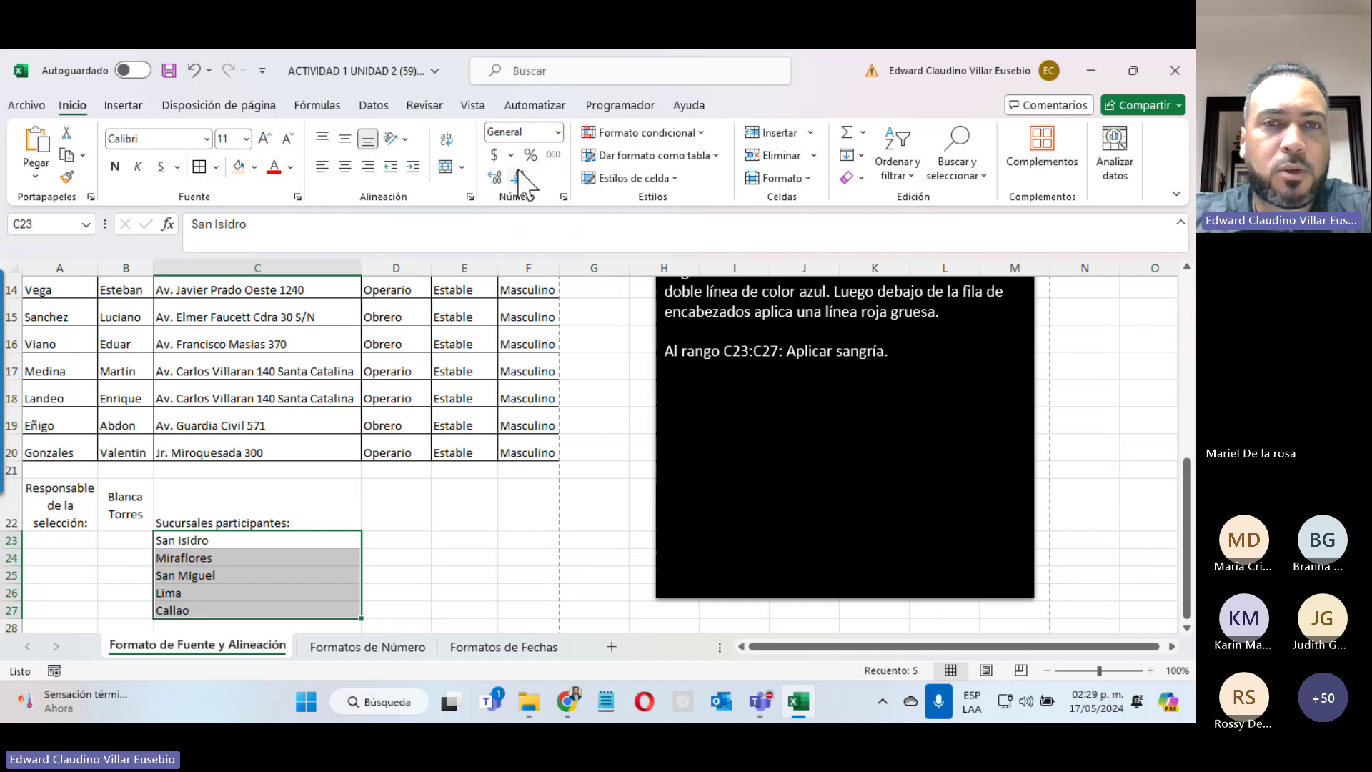
Step: Adjust the indent of C23:C27 up and down until one level remains
{"action": "left_click", "coordinate": [419, 168]}
{"action": "left_click", "coordinate": [419, 169]}
{"action": "left_click", "coordinate": [419, 168]}
{"action": "left_click", "coordinate": [414, 168]}
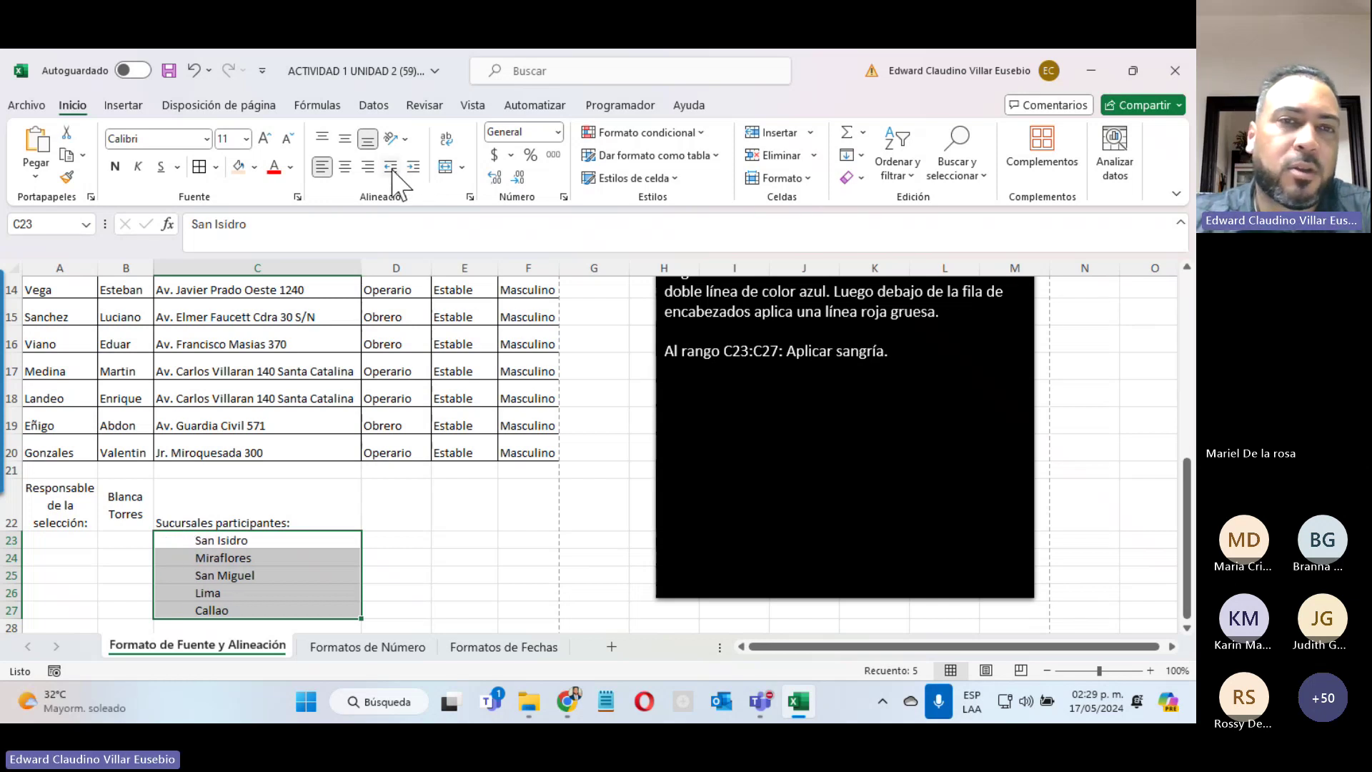
{"action": "left_click", "coordinate": [391, 169]}
{"action": "left_click", "coordinate": [391, 168]}
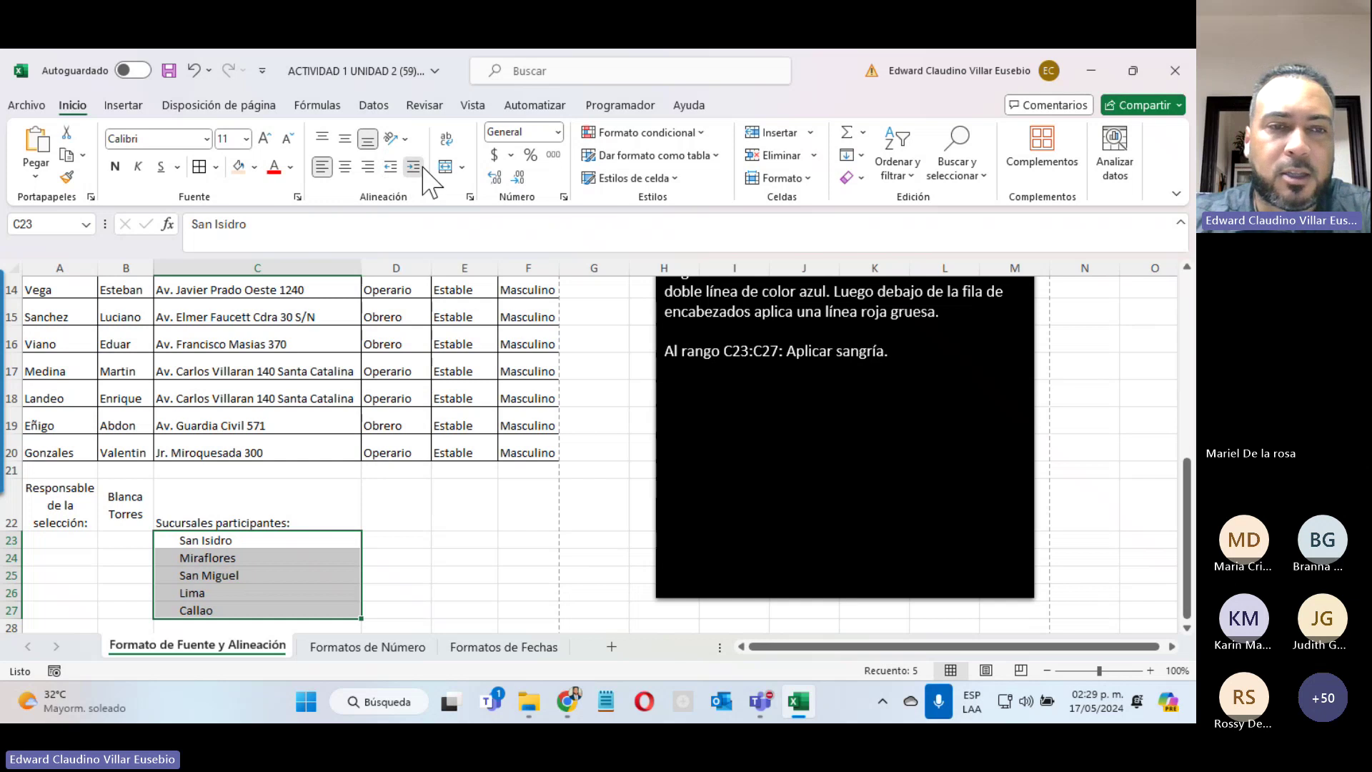
{"action": "left_click", "coordinate": [414, 169]}
{"action": "left_click", "coordinate": [392, 169]}
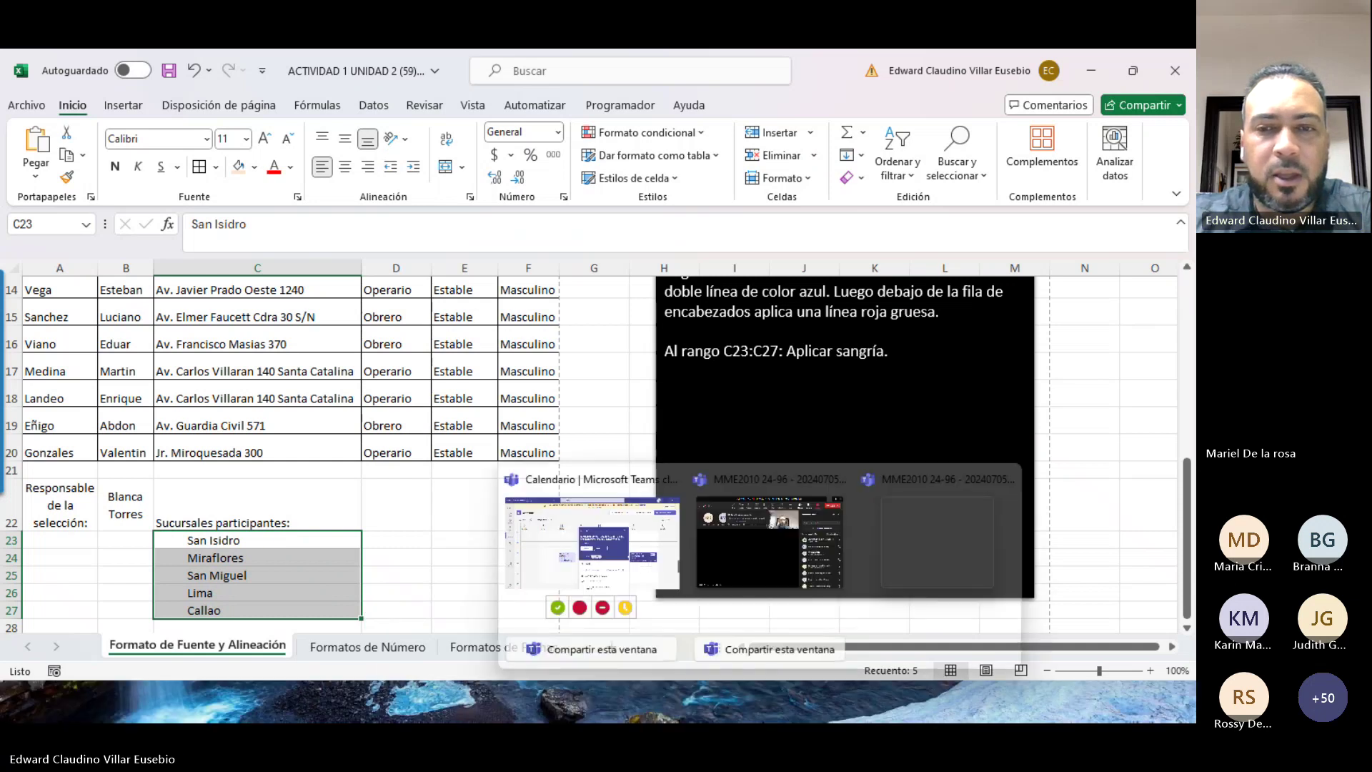
Step: Switch the Teams meeting camera off and minimize Teams to return to Excel
{"action": "mouse_move", "coordinate": [762, 715]}
{"action": "left_click", "coordinate": [790, 637]}
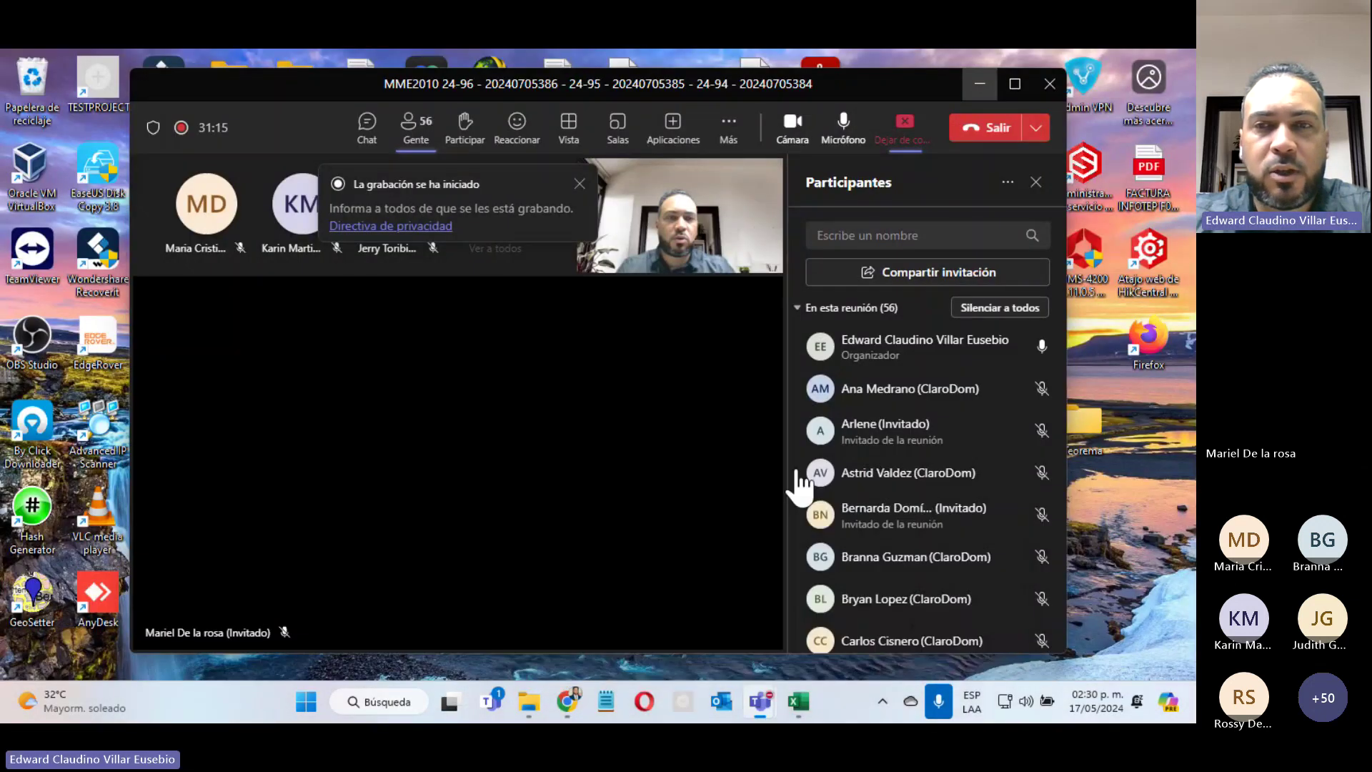
{"action": "left_click", "coordinate": [792, 127]}
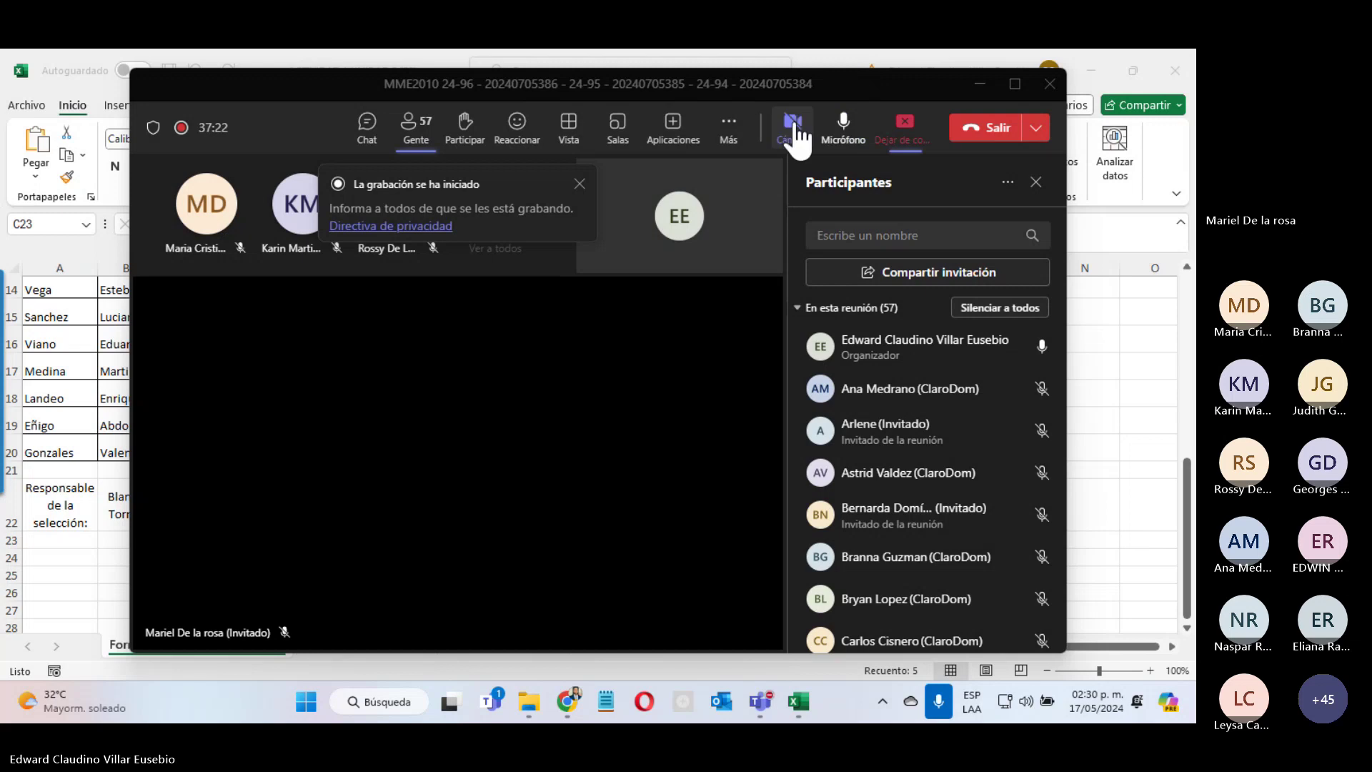
{"action": "left_click", "coordinate": [979, 84]}
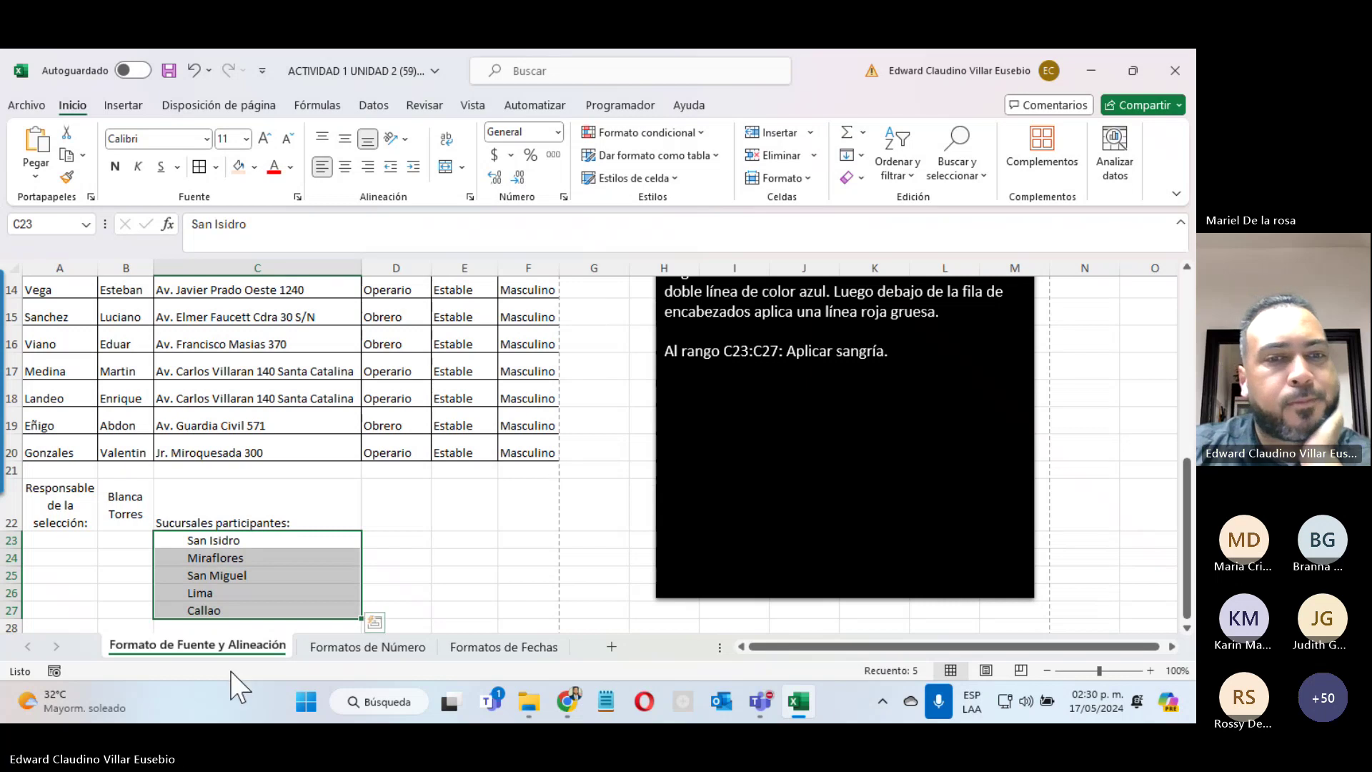
Step: Look over the Formatos de Fechas date table, then return to Formatos de Número
{"action": "left_click", "coordinate": [346, 647]}
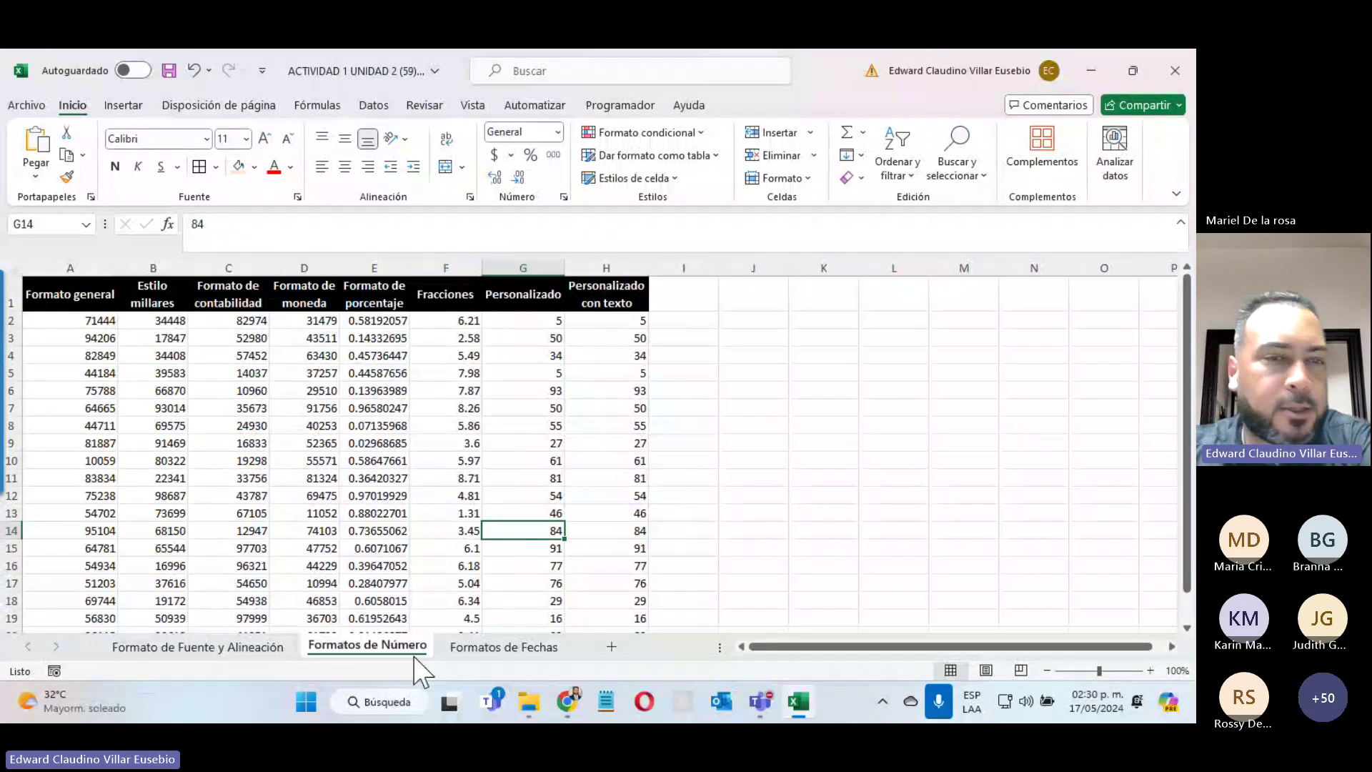
{"action": "left_click", "coordinate": [502, 646]}
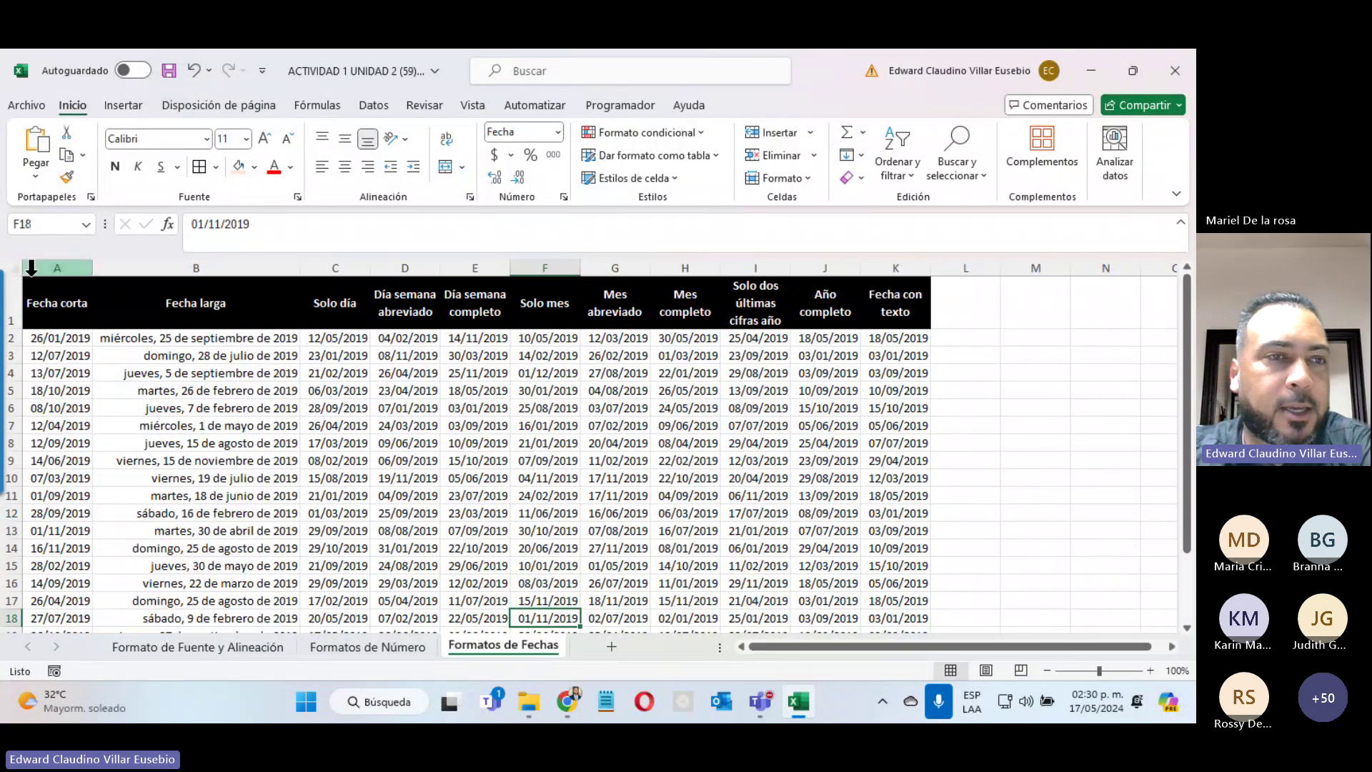
{"action": "left_click_drag", "start_coordinate": [54, 301], "coordinate": [893, 286]}
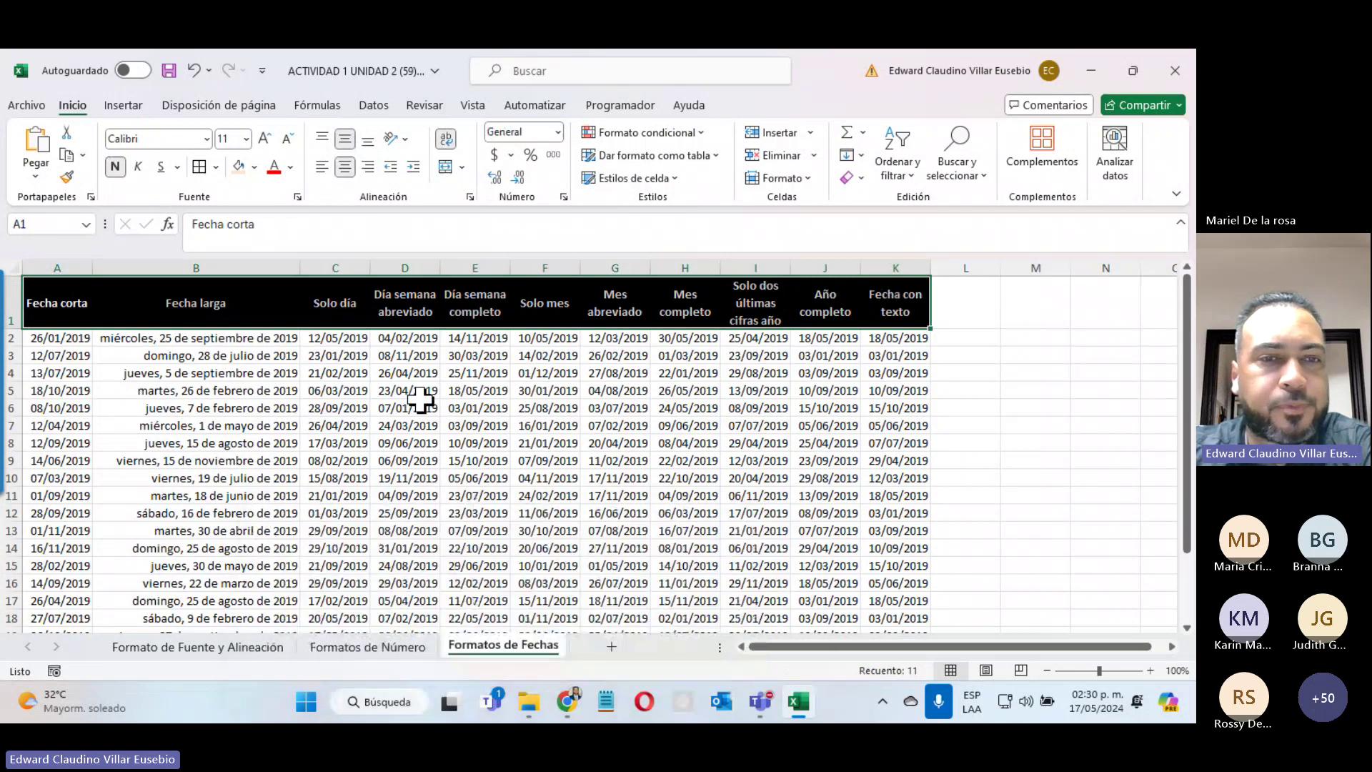
{"action": "left_click", "coordinate": [420, 401]}
{"action": "left_click", "coordinate": [367, 647]}
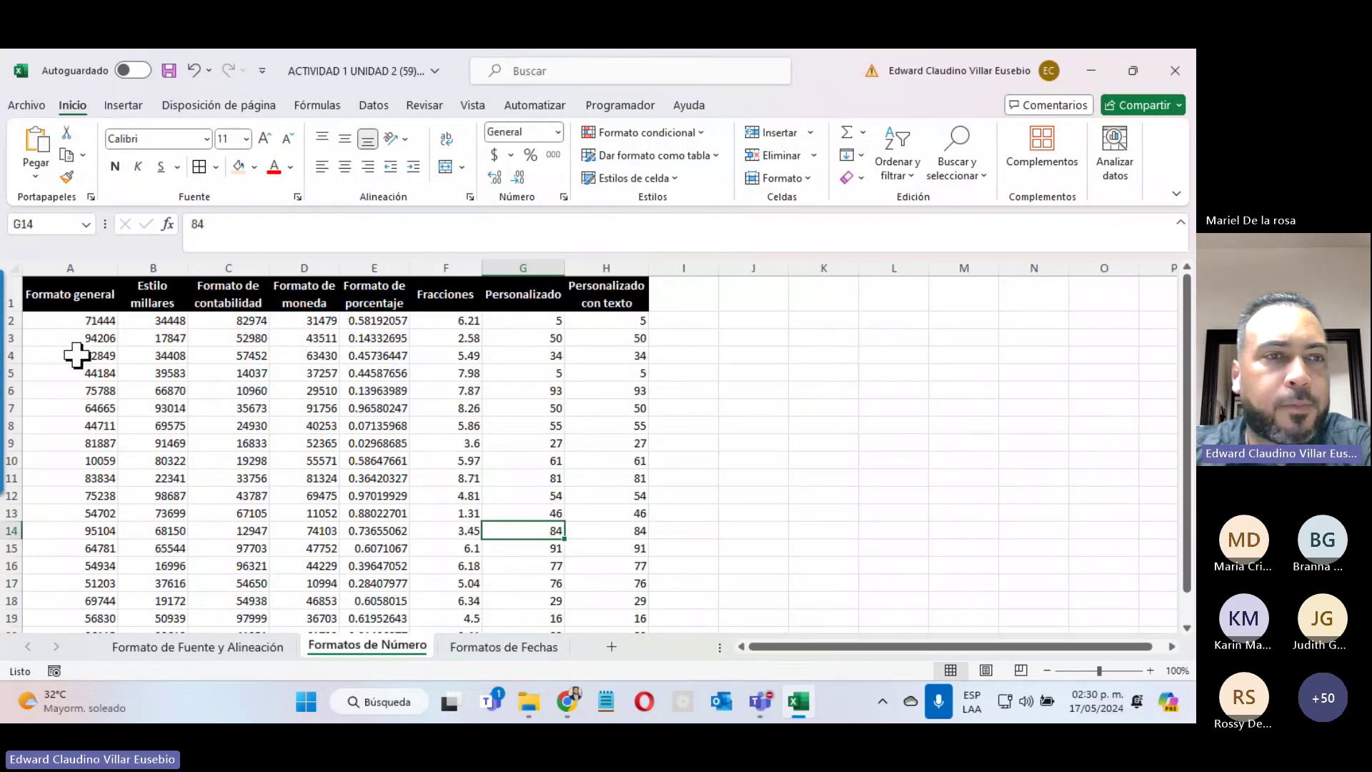
Step: Review the Formato general values and the column headers for each number format
{"action": "left_click_drag", "start_coordinate": [76, 321], "coordinate": [55, 610]}
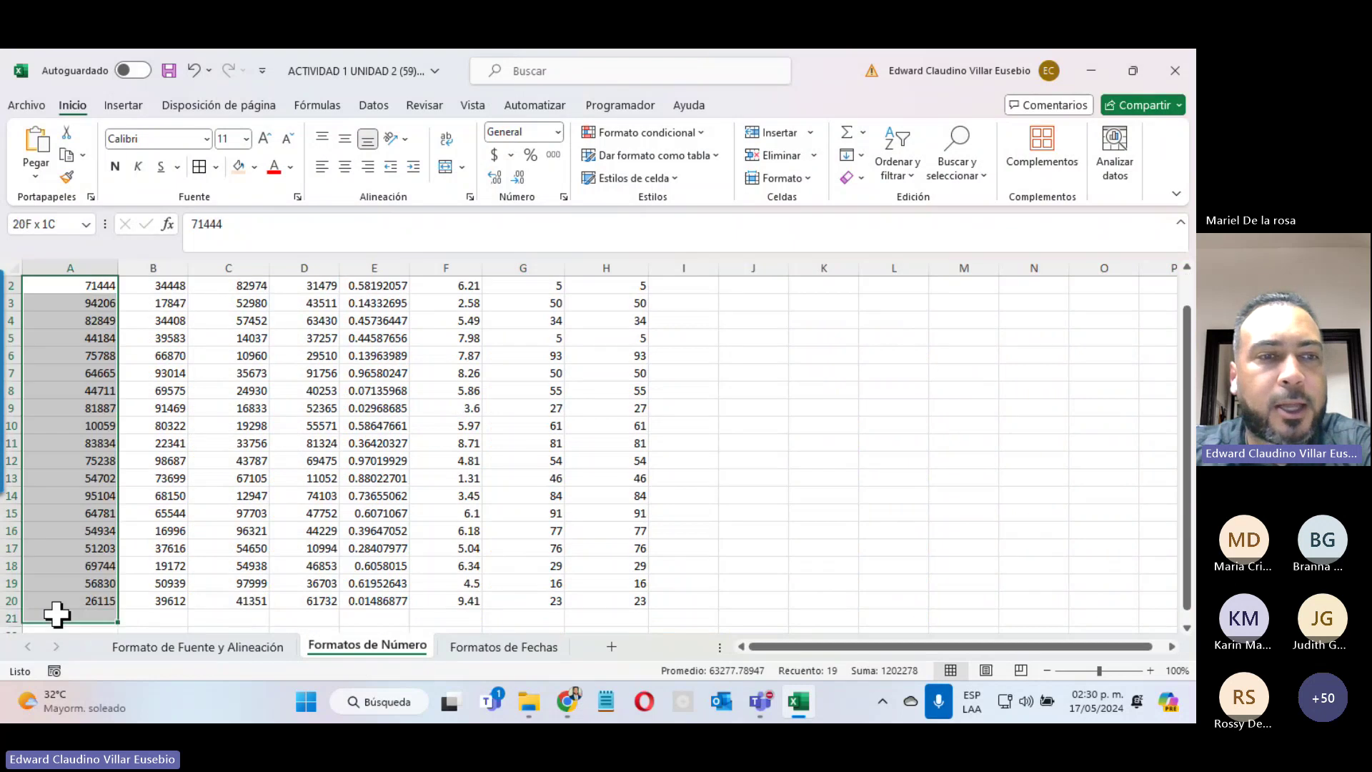
{"action": "scroll", "coordinate": [55, 610], "scroll_direction": "up", "scroll_amount": 1}
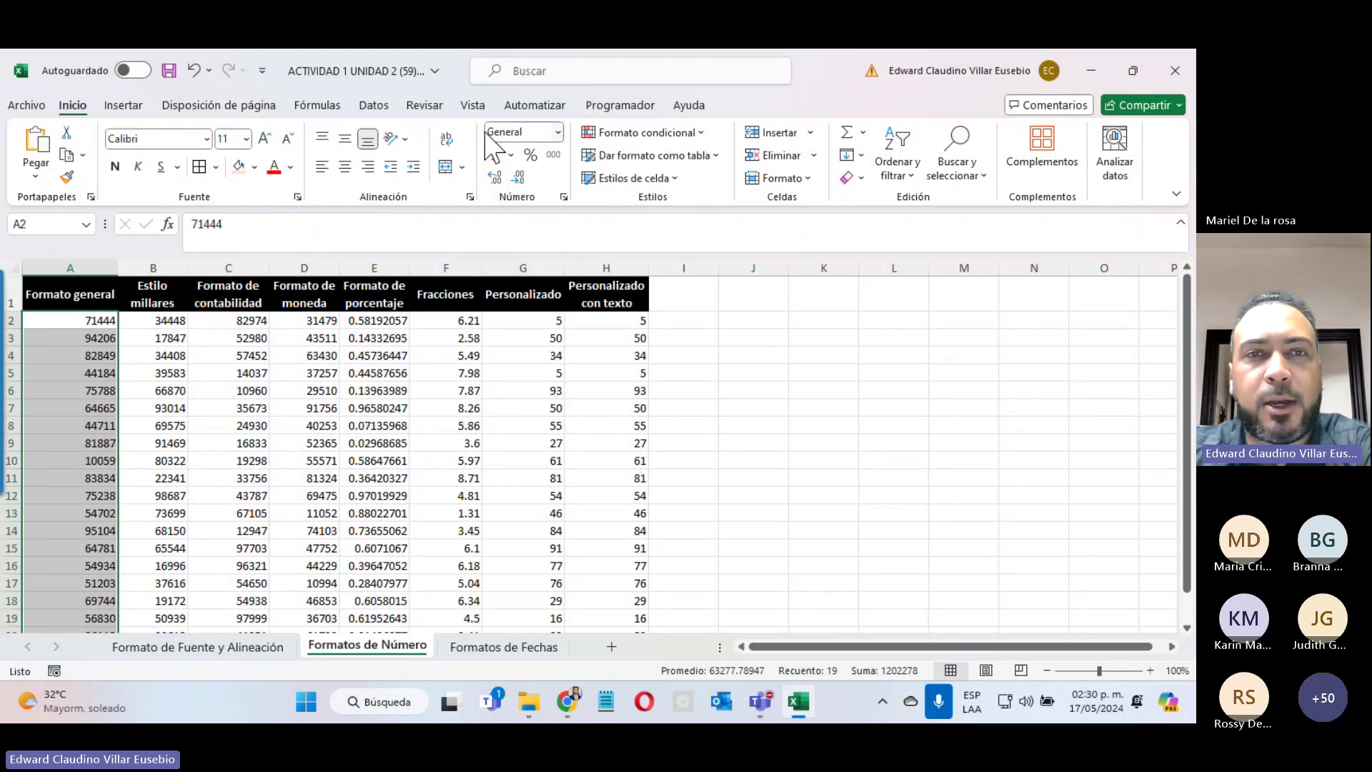
{"action": "left_click", "coordinate": [558, 132]}
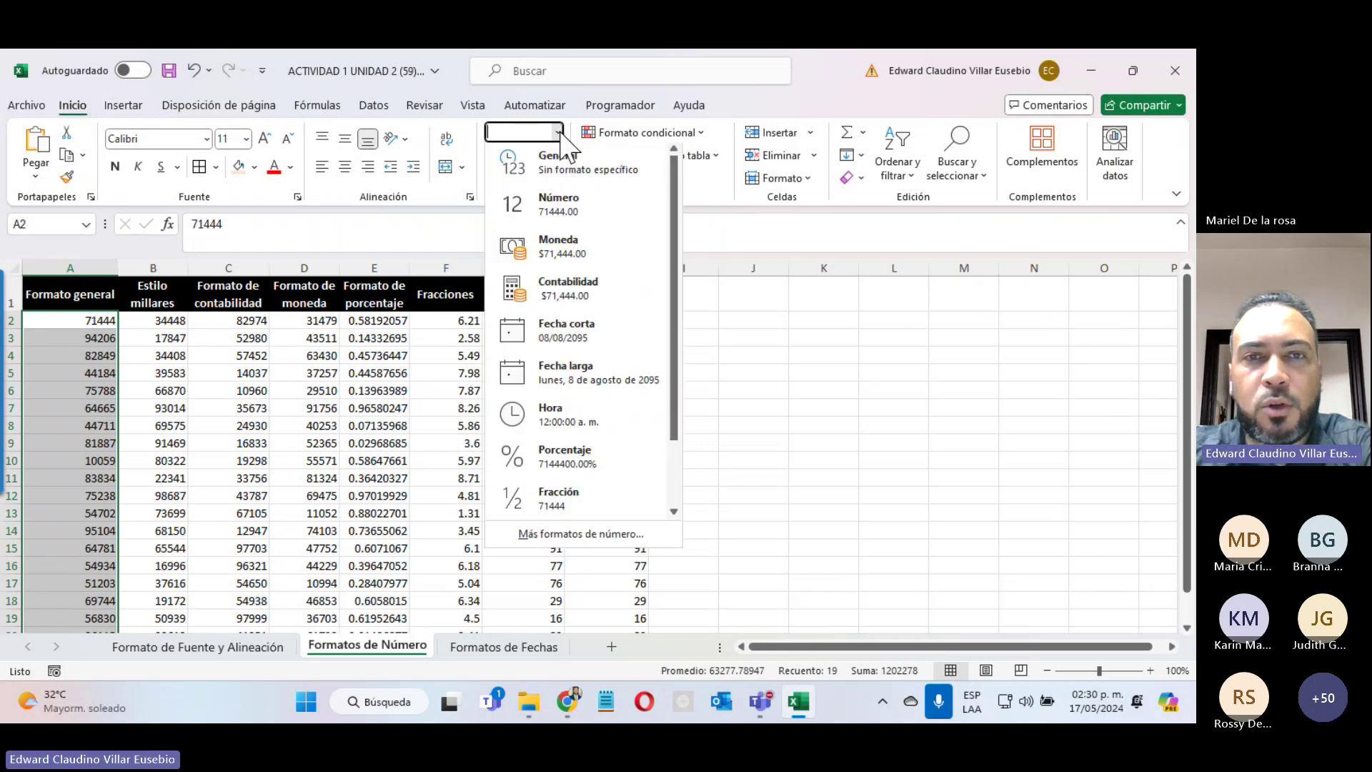
{"action": "left_click", "coordinate": [850, 373]}
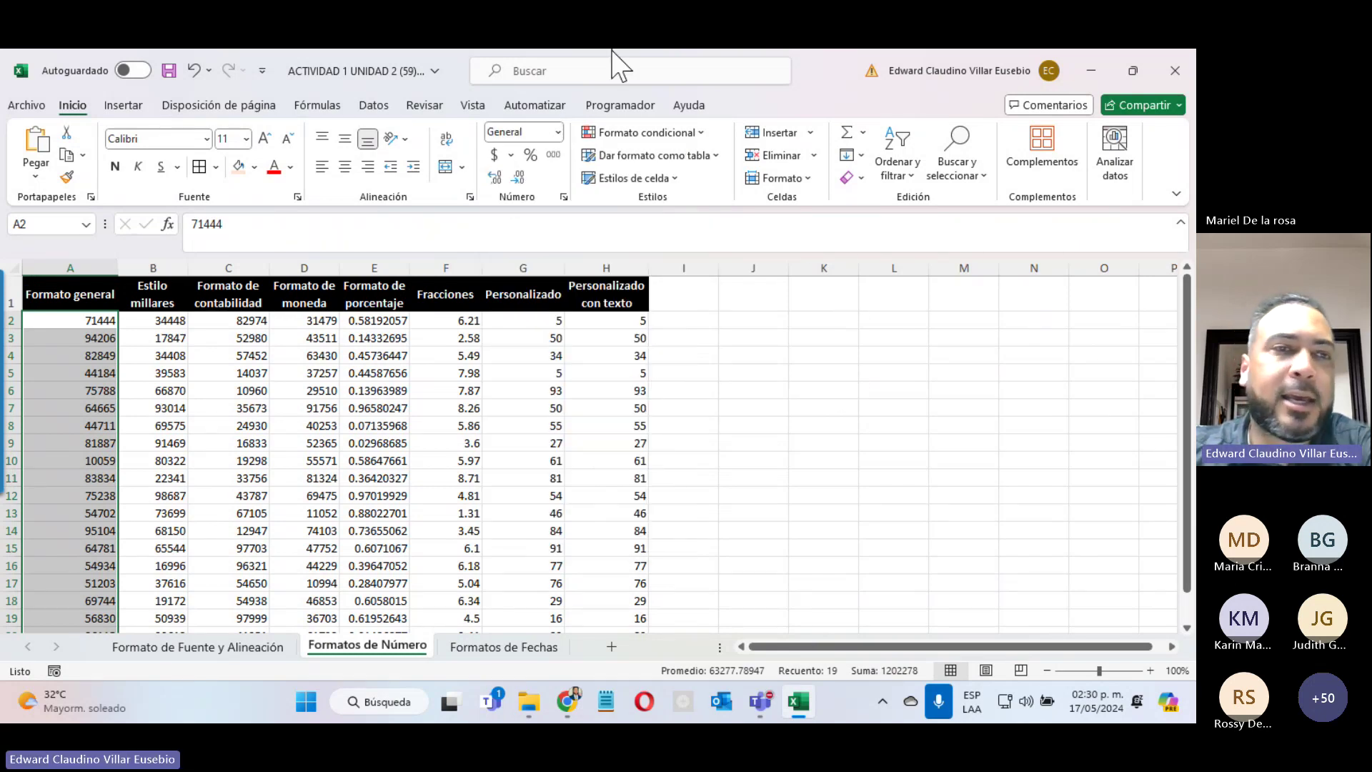
{"action": "left_click", "coordinate": [139, 293]}
{"action": "left_click_drag", "start_coordinate": [143, 320], "coordinate": [624, 609]}
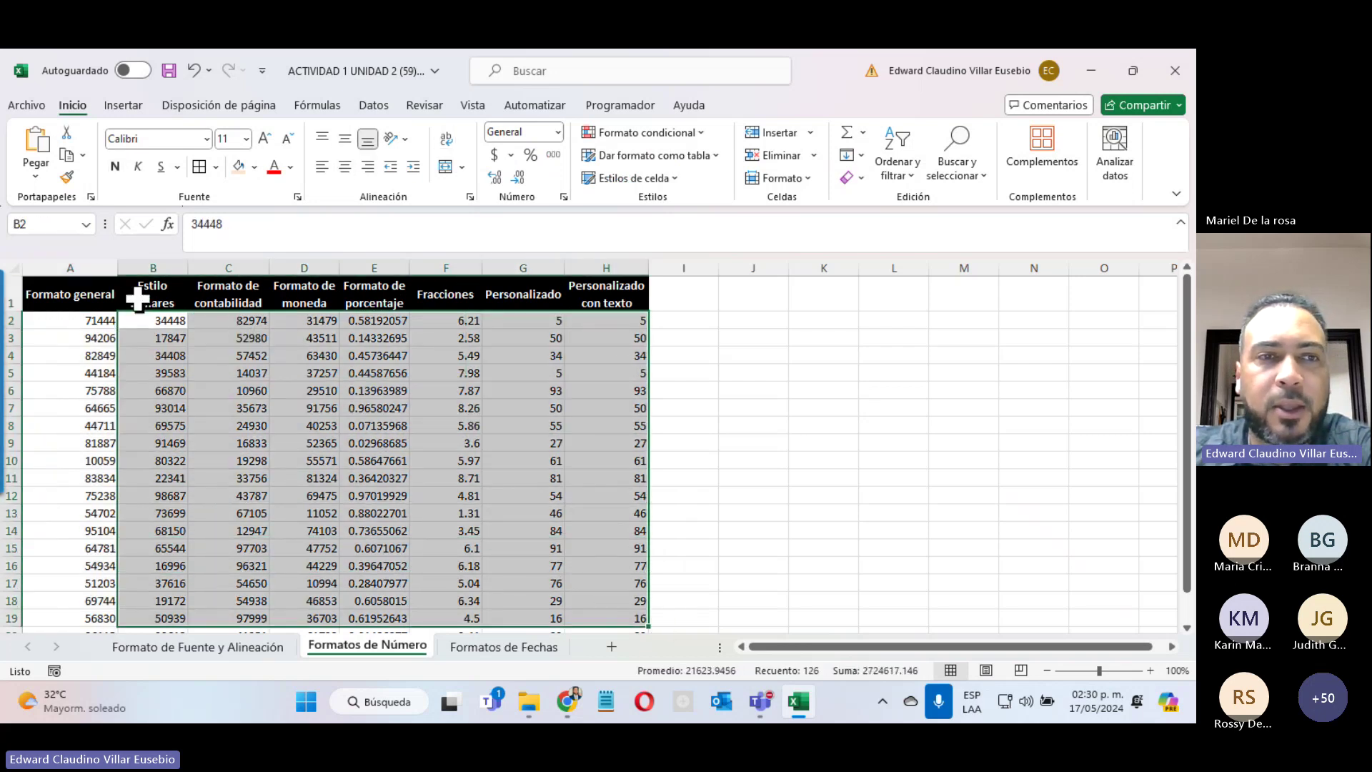
{"action": "left_click", "coordinate": [139, 289]}
{"action": "left_click", "coordinate": [214, 290]}
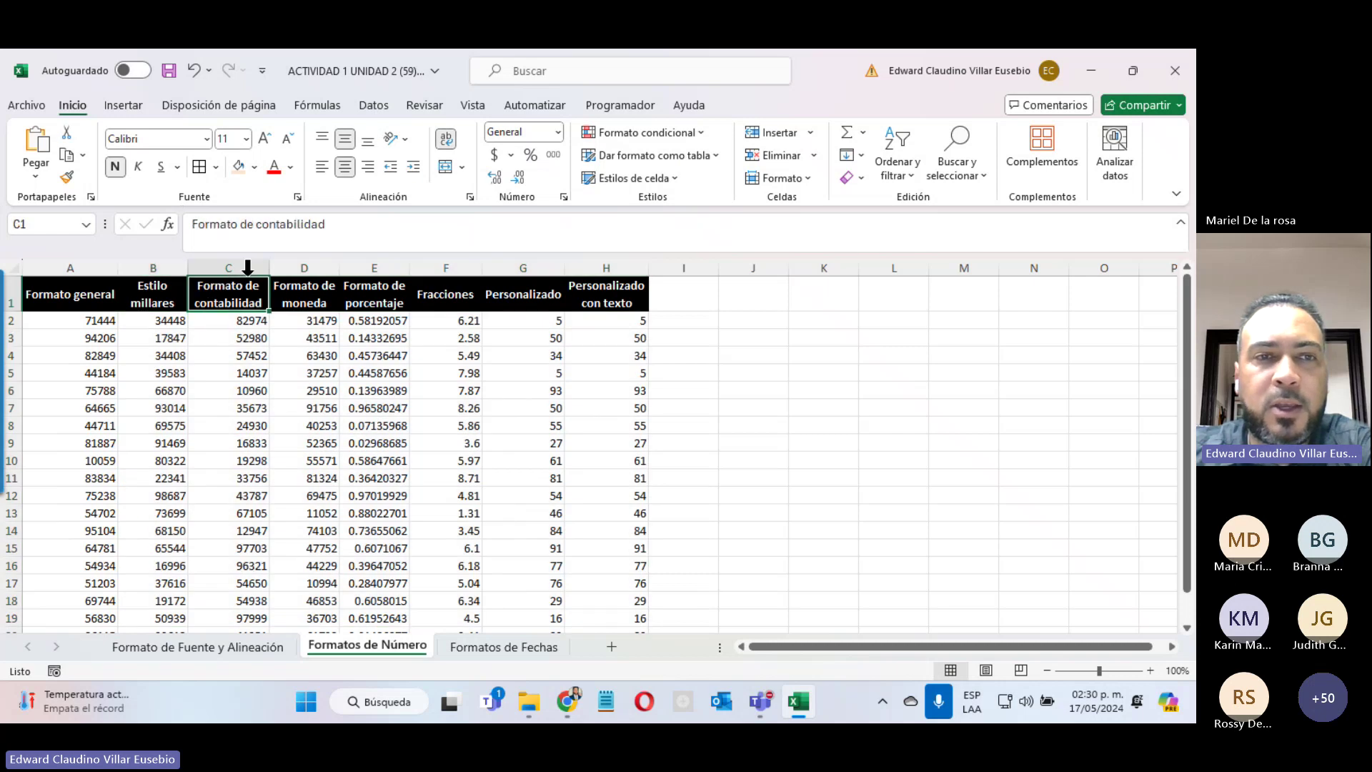
{"action": "left_click", "coordinate": [293, 286]}
{"action": "left_click", "coordinate": [373, 295]}
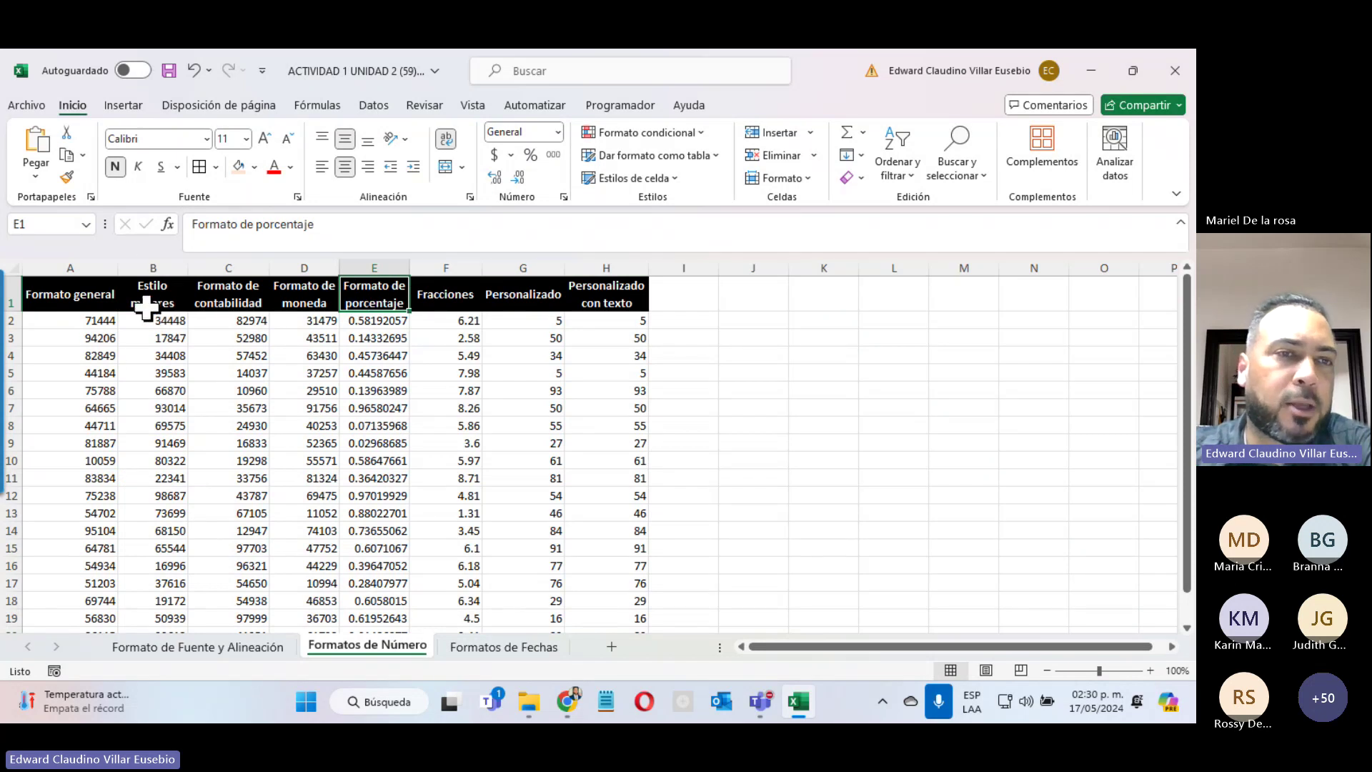
Step: Apply Estilo millares to B2:B20 for thousands separators and two decimals
{"action": "left_click_drag", "start_coordinate": [166, 322], "coordinate": [174, 613]}
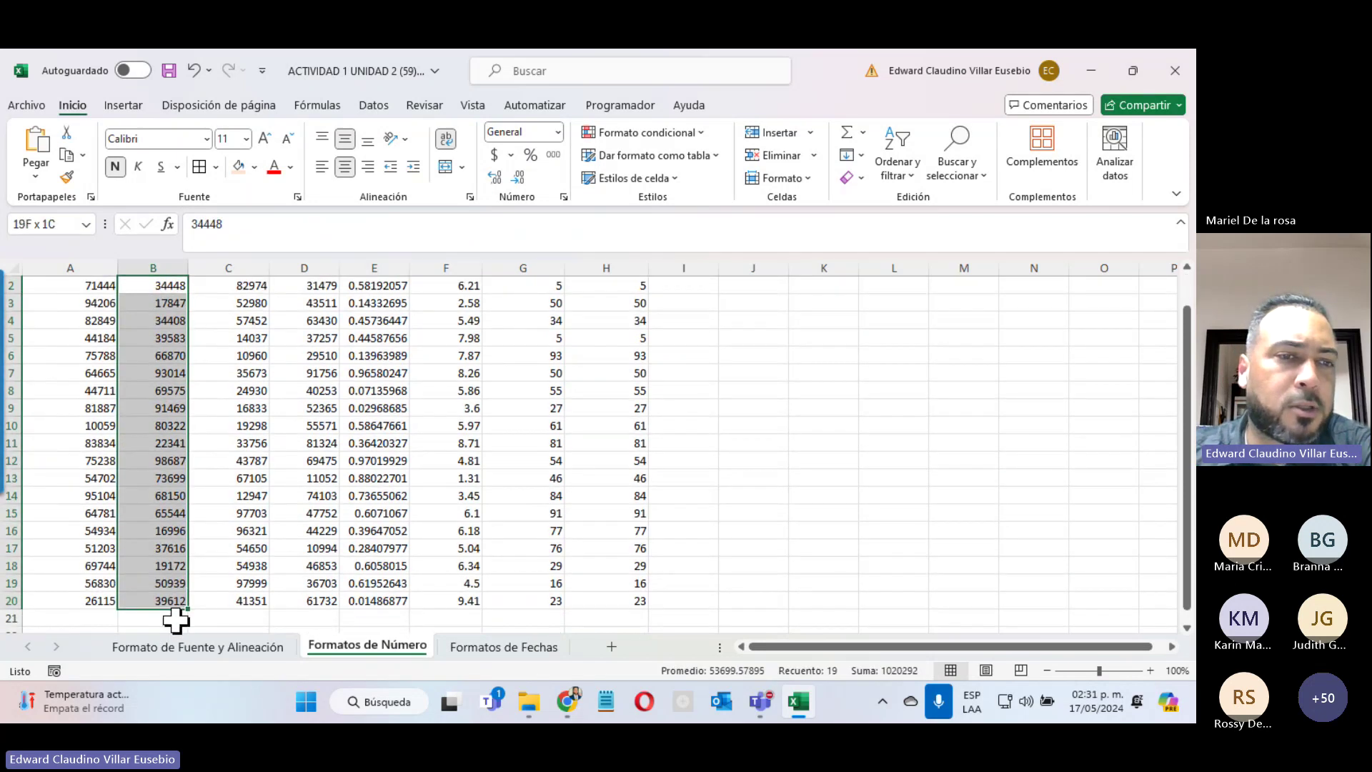
{"action": "scroll", "coordinate": [567, 251], "scroll_direction": "up", "scroll_amount": 1}
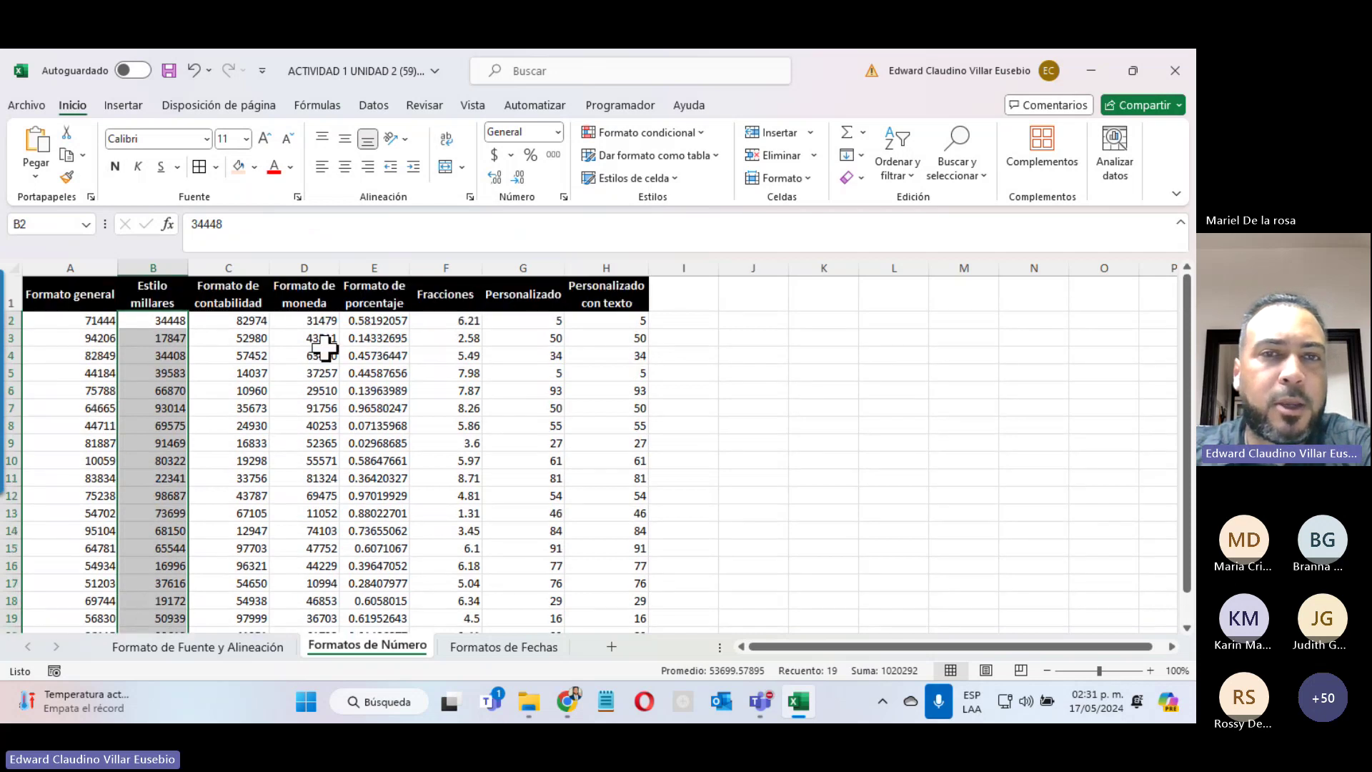
{"action": "left_click", "coordinate": [556, 157]}
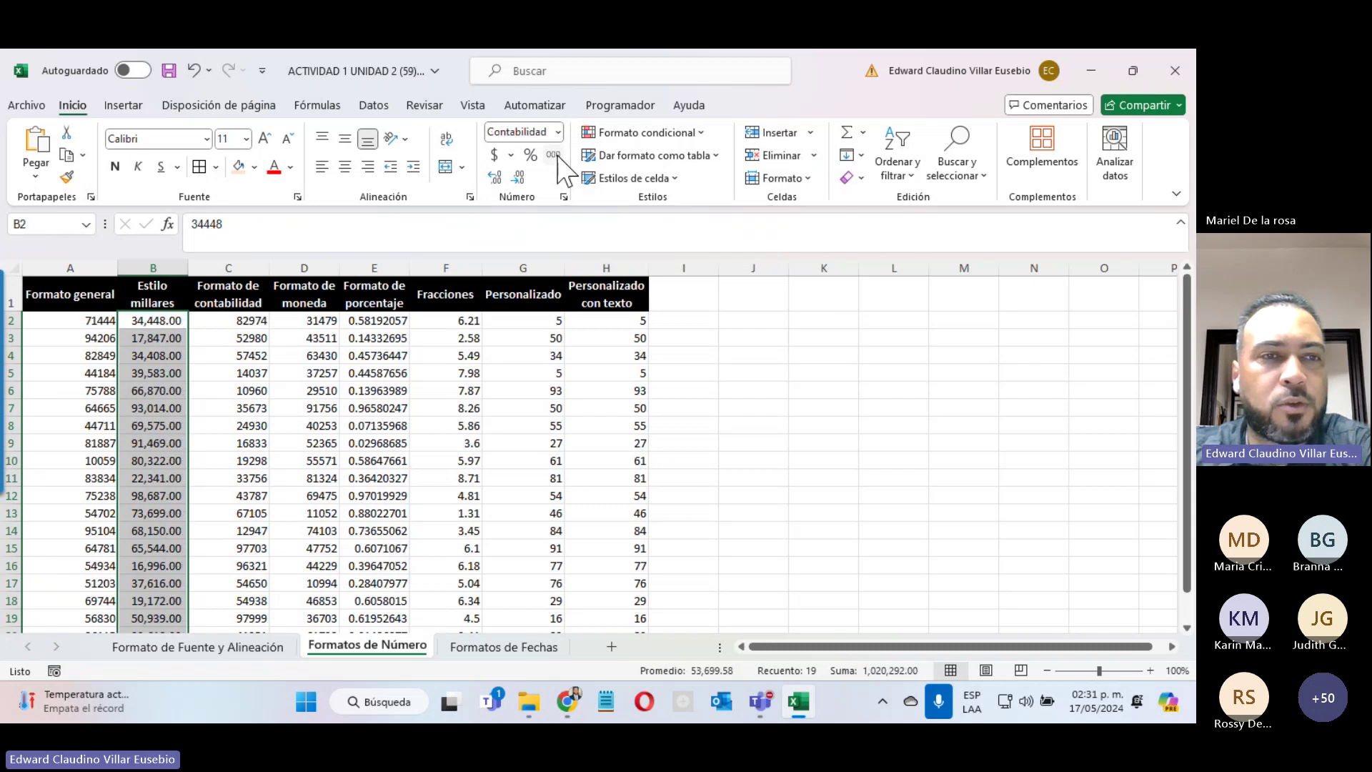
{"action": "left_click", "coordinate": [164, 320]}
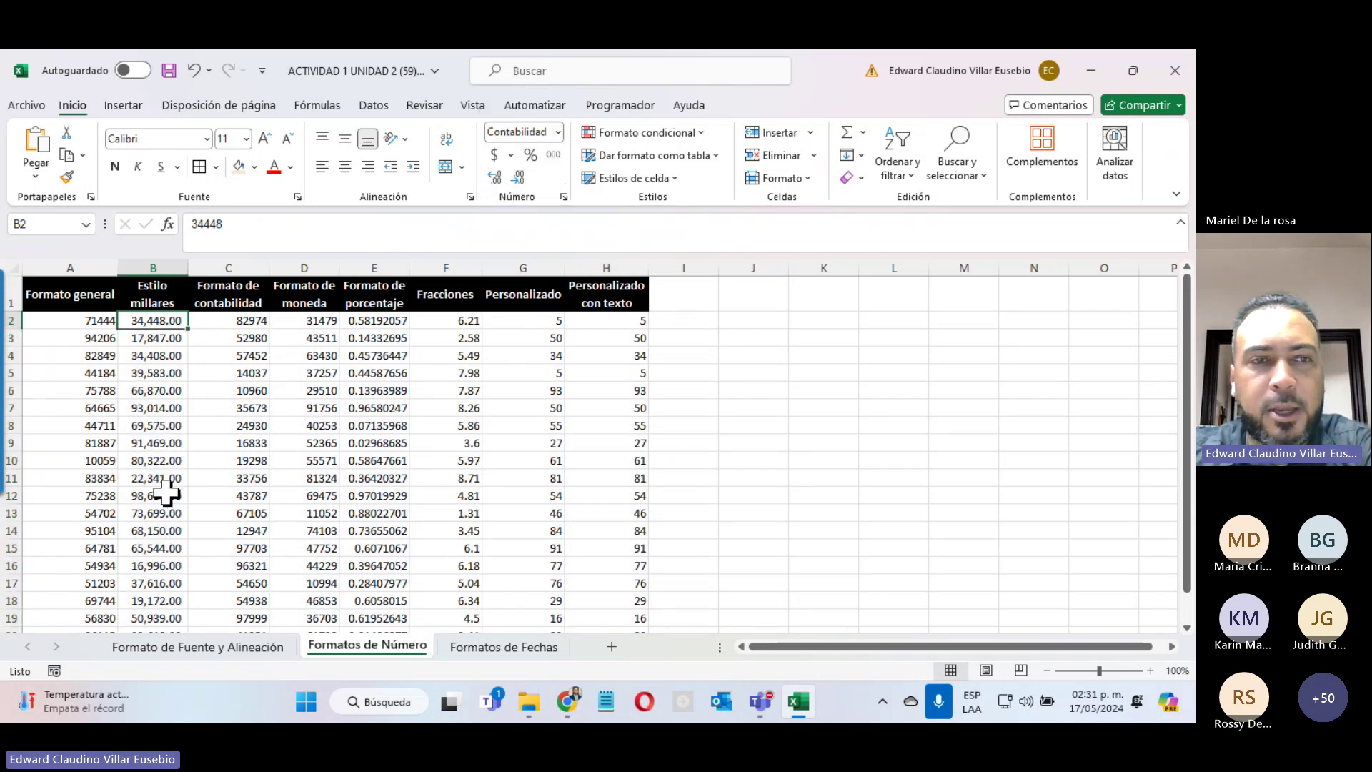
Step: Format the column C values C2:C20 as Contabilidad (accounting)
{"action": "left_click_drag", "start_coordinate": [218, 320], "coordinate": [245, 601]}
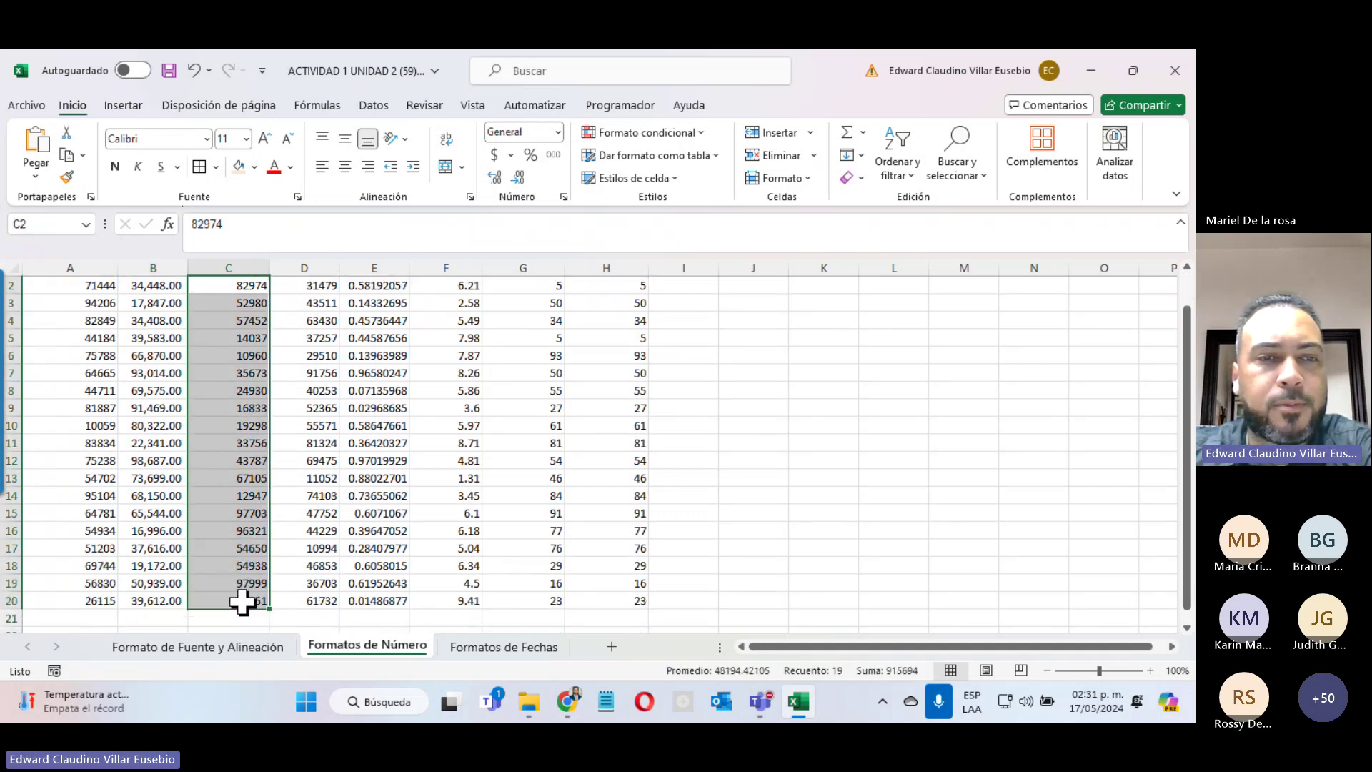
{"action": "left_click", "coordinate": [558, 133]}
{"action": "left_click", "coordinate": [551, 289]}
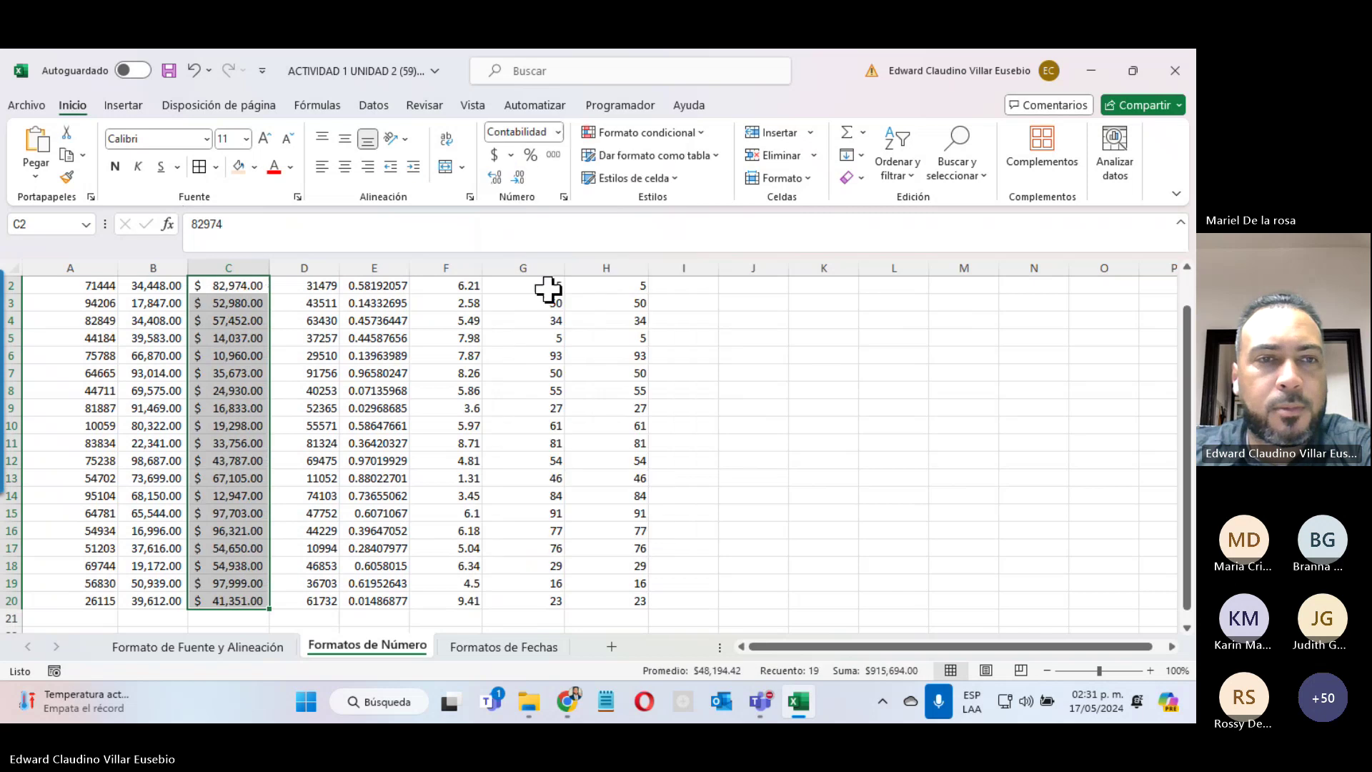
{"action": "scroll", "coordinate": [193, 376], "scroll_direction": "up", "scroll_amount": 1}
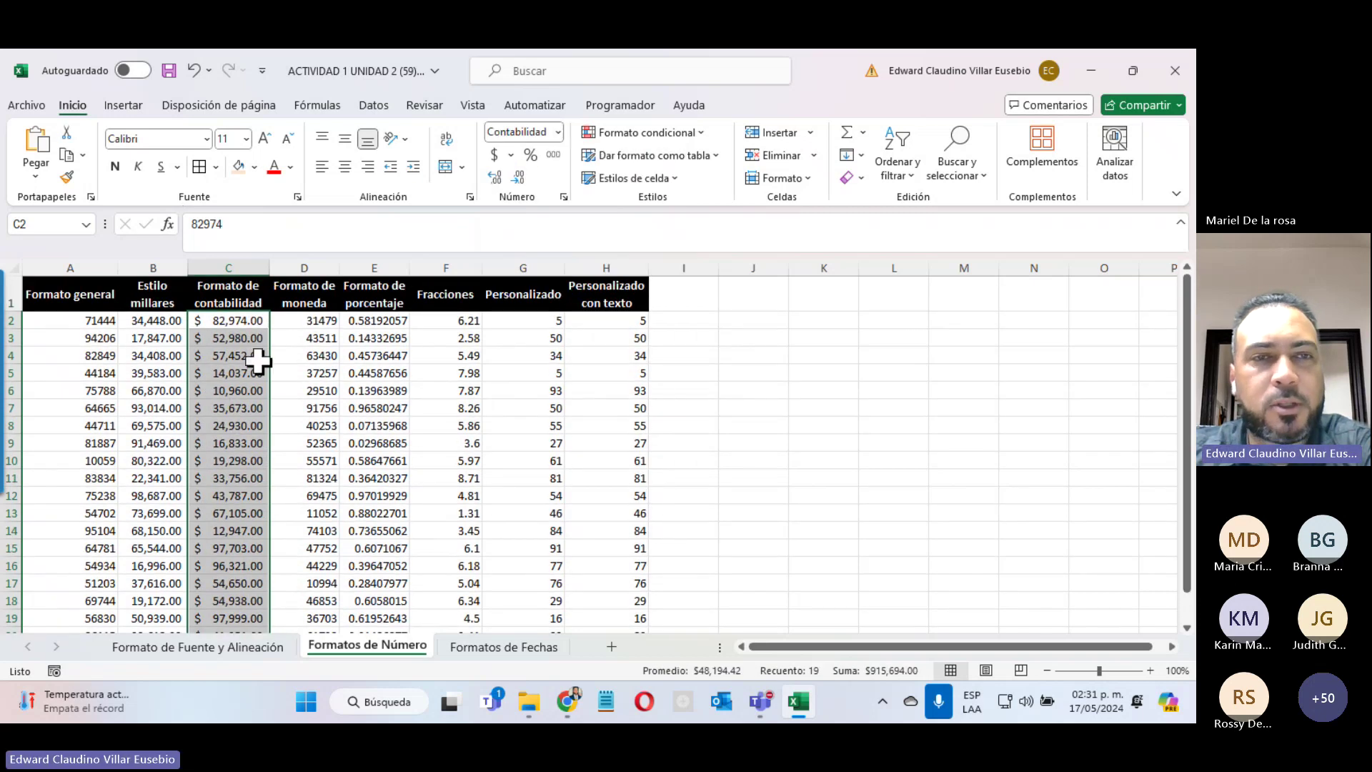
Step: Format D2:D20 as Moneda (currency) and select the column E values
{"action": "left_click_drag", "start_coordinate": [309, 328], "coordinate": [319, 609]}
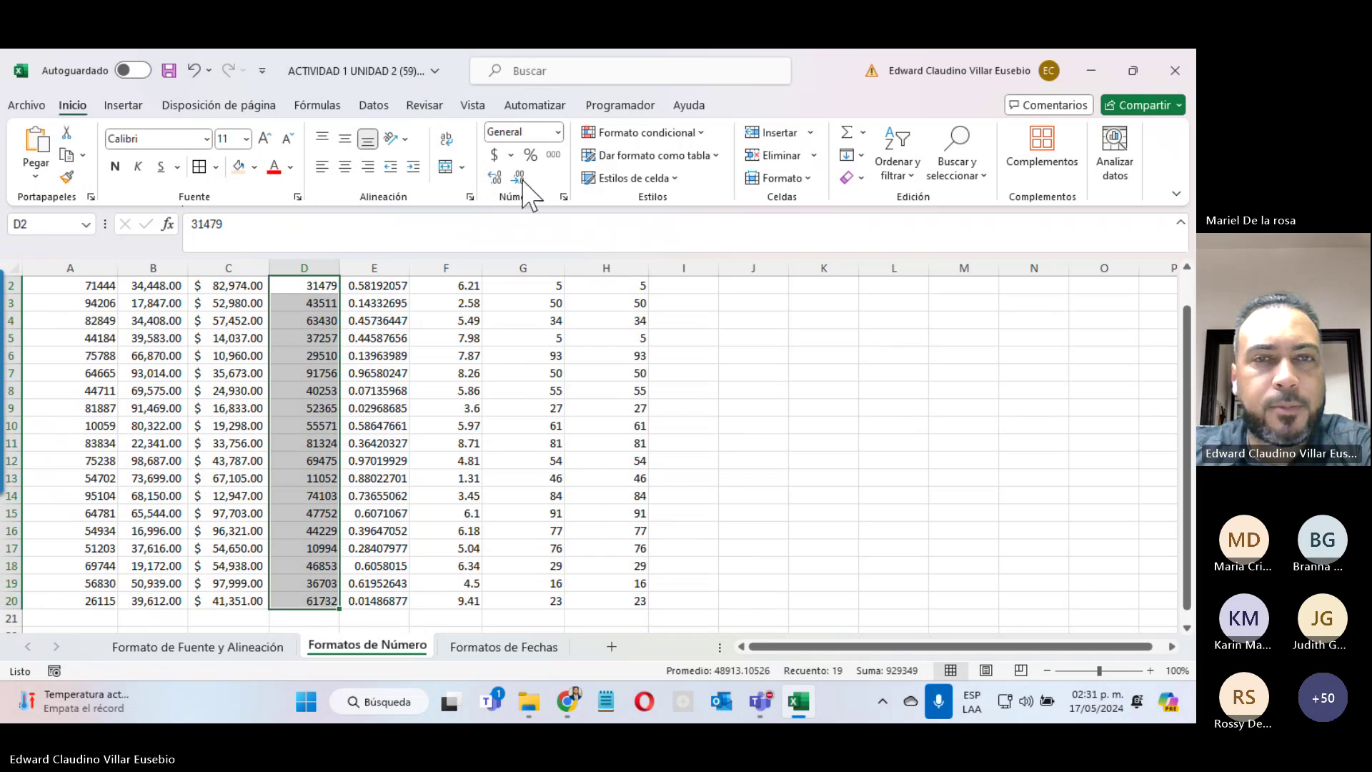
{"action": "left_click", "coordinate": [559, 133]}
{"action": "left_click", "coordinate": [540, 245]}
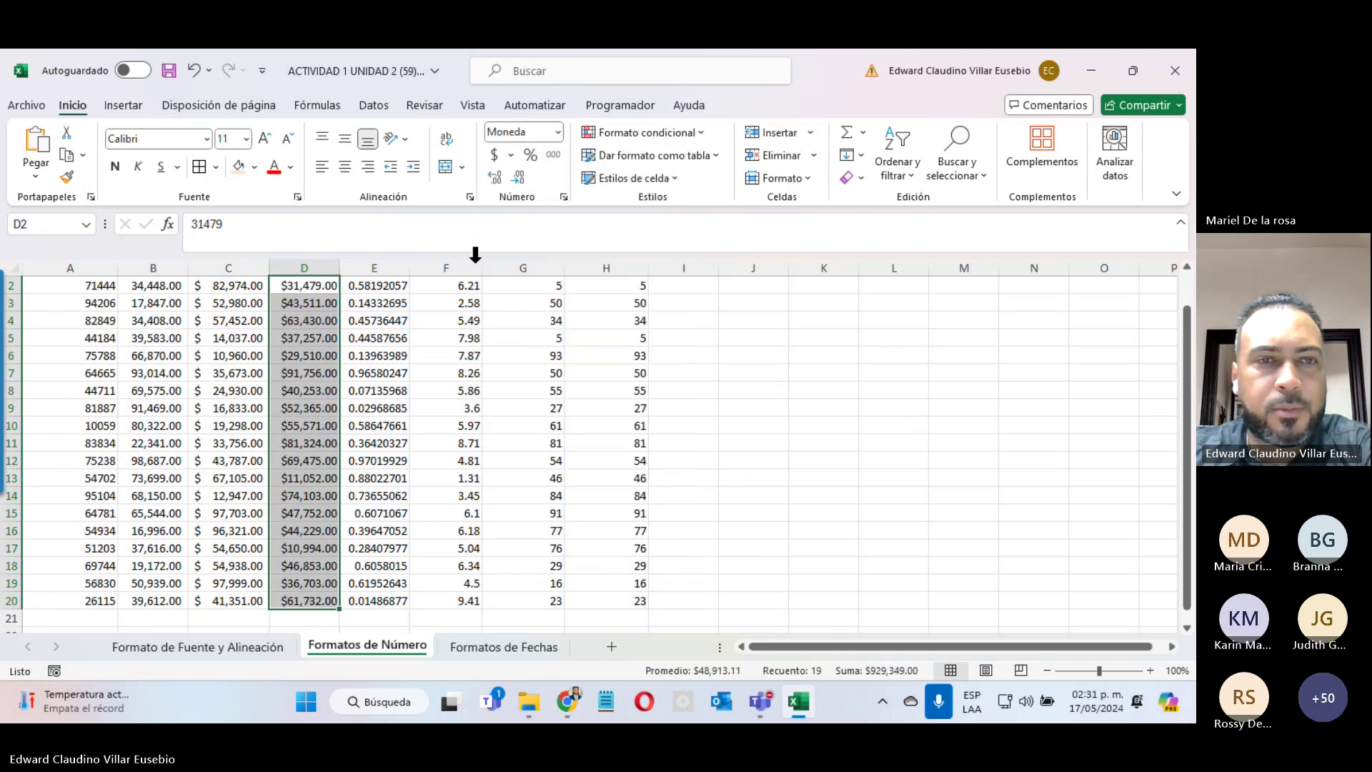
{"action": "scroll", "coordinate": [251, 350], "scroll_direction": "up", "scroll_amount": 1}
{"action": "left_click_drag", "start_coordinate": [374, 322], "coordinate": [399, 604]}
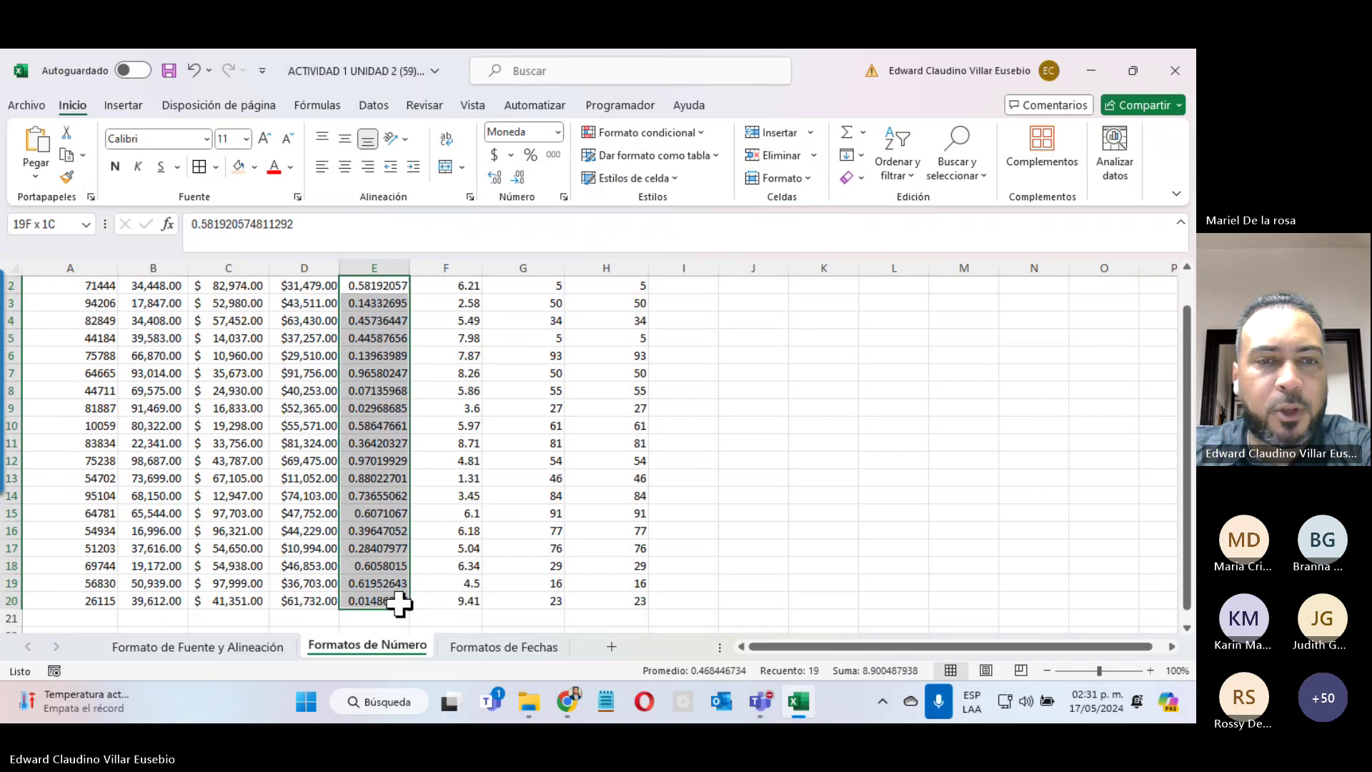
Step: Show the column E values as percentages, e.g. 58.19%
{"action": "left_click", "coordinate": [558, 133]}
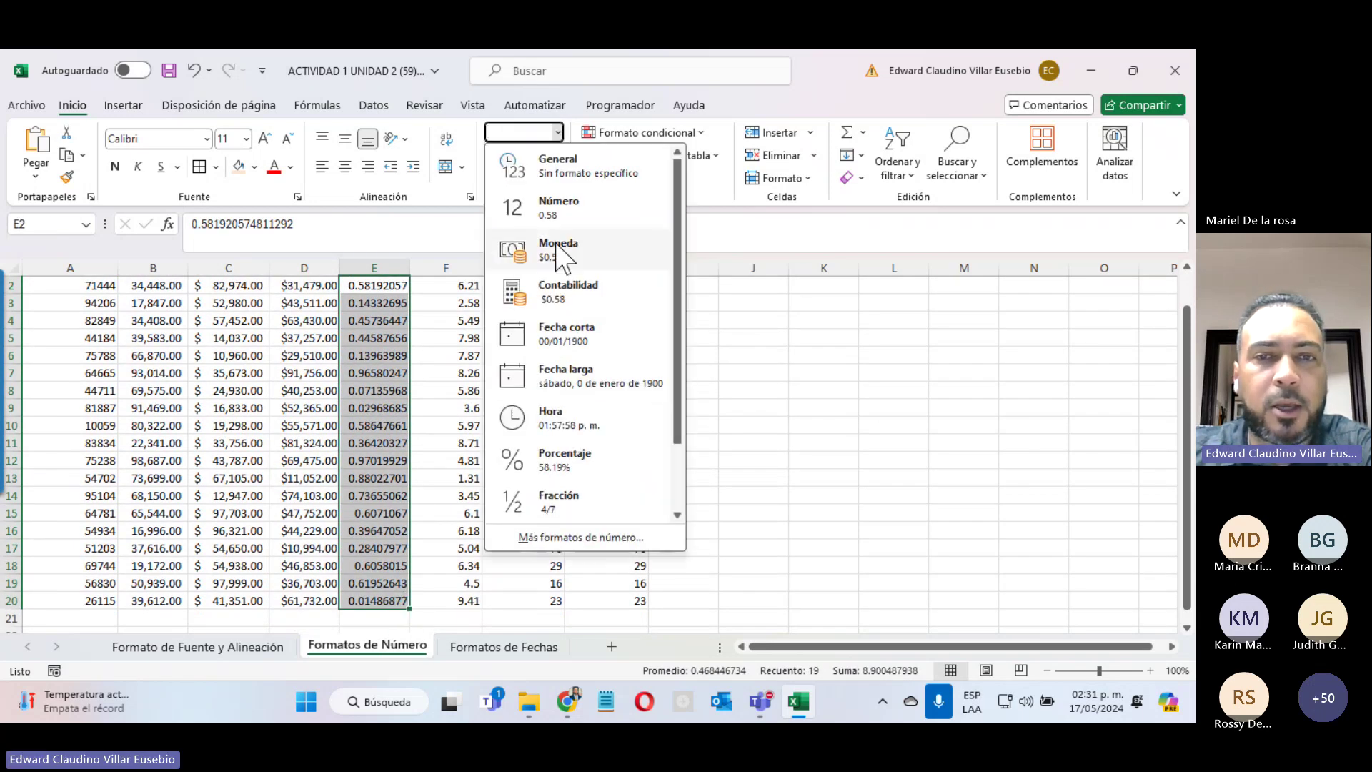
{"action": "left_click", "coordinate": [583, 461]}
{"action": "scroll", "coordinate": [582, 459], "scroll_direction": "up", "scroll_amount": 1}
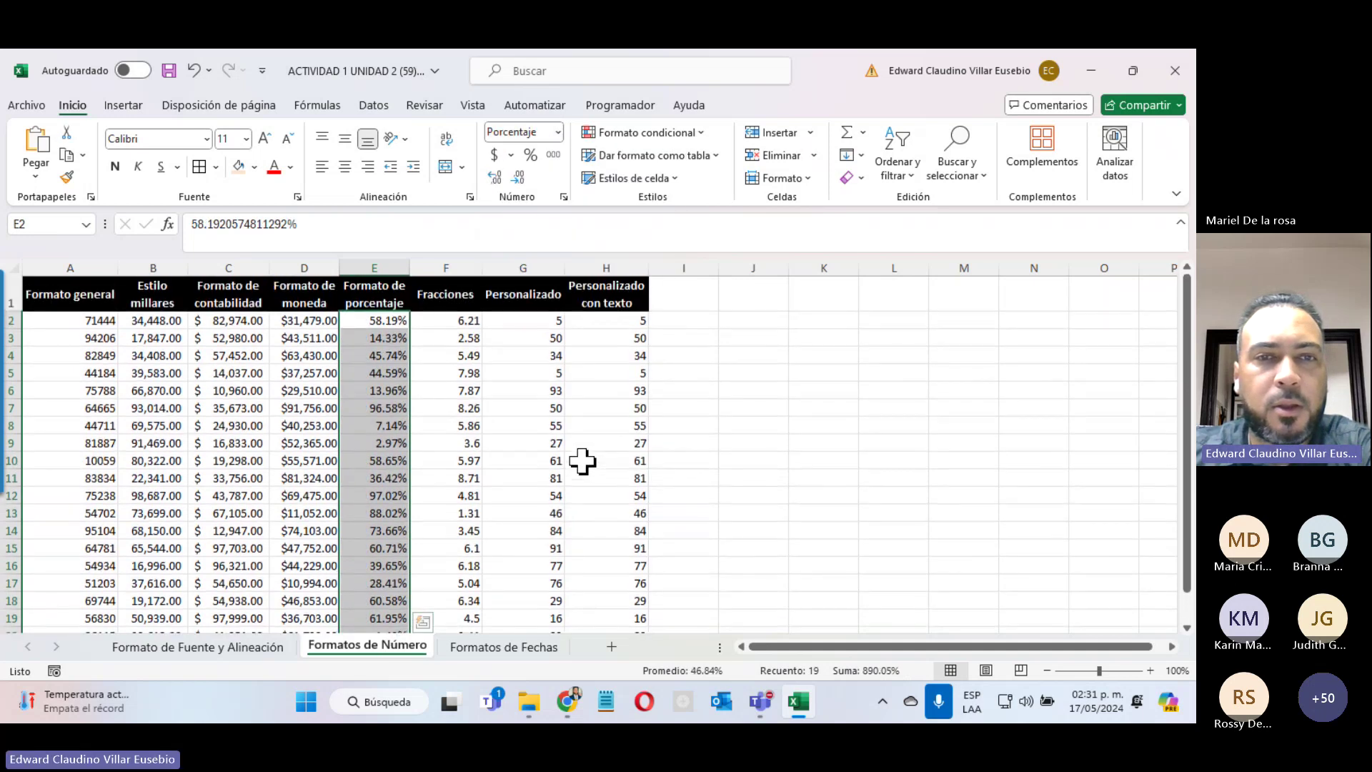
Step: Show the Fracciones values F2:F20 as fractions, e.g. 6 1/5
{"action": "left_click_drag", "start_coordinate": [445, 320], "coordinate": [467, 597]}
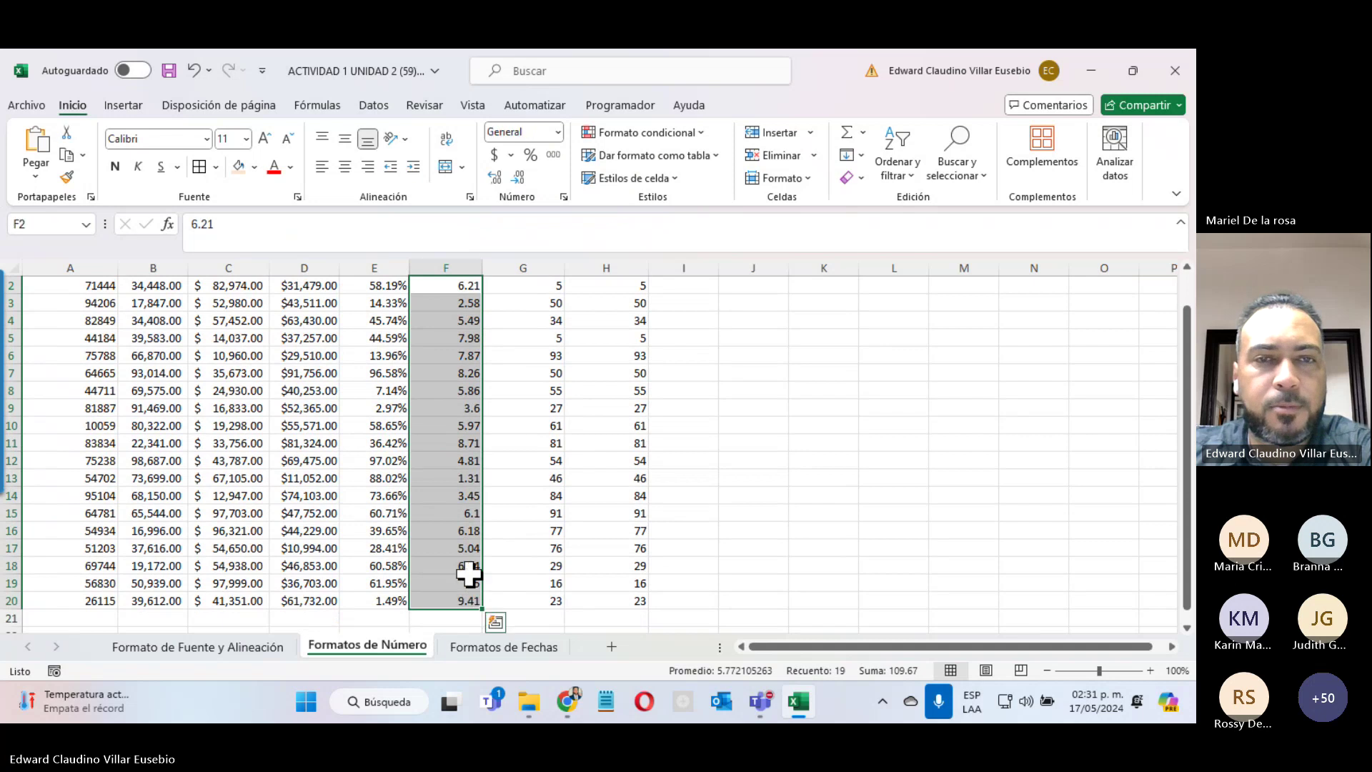
{"action": "left_click", "coordinate": [558, 133]}
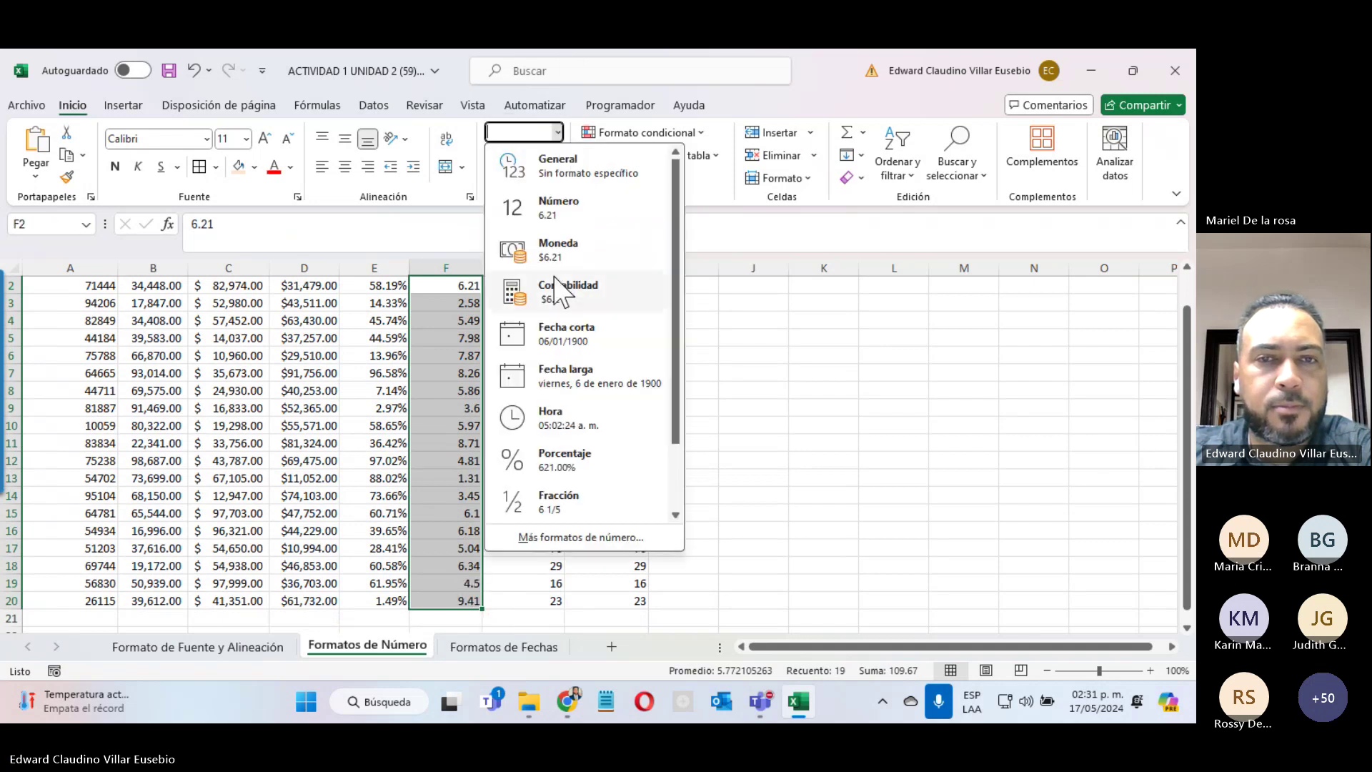
{"action": "left_click", "coordinate": [583, 501]}
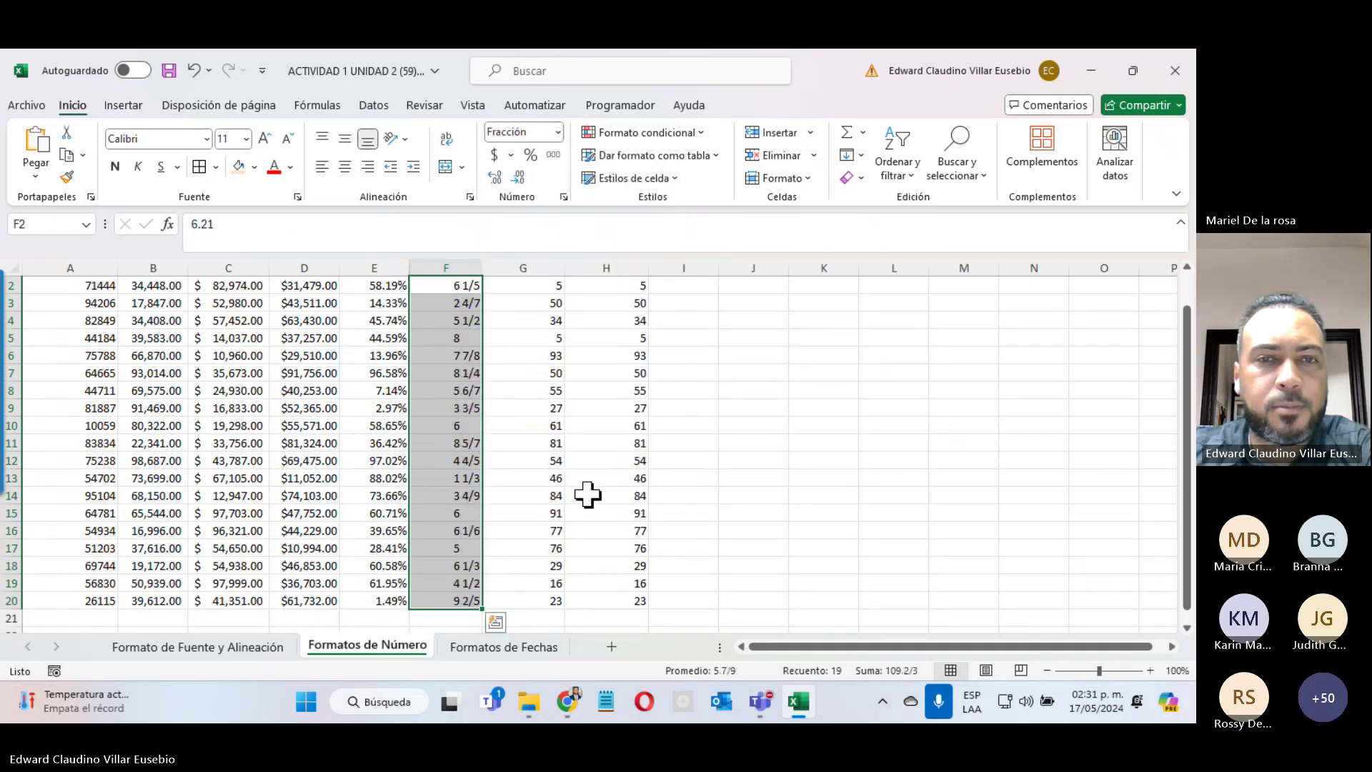
{"action": "scroll", "coordinate": [585, 471], "scroll_direction": "up", "scroll_amount": 1}
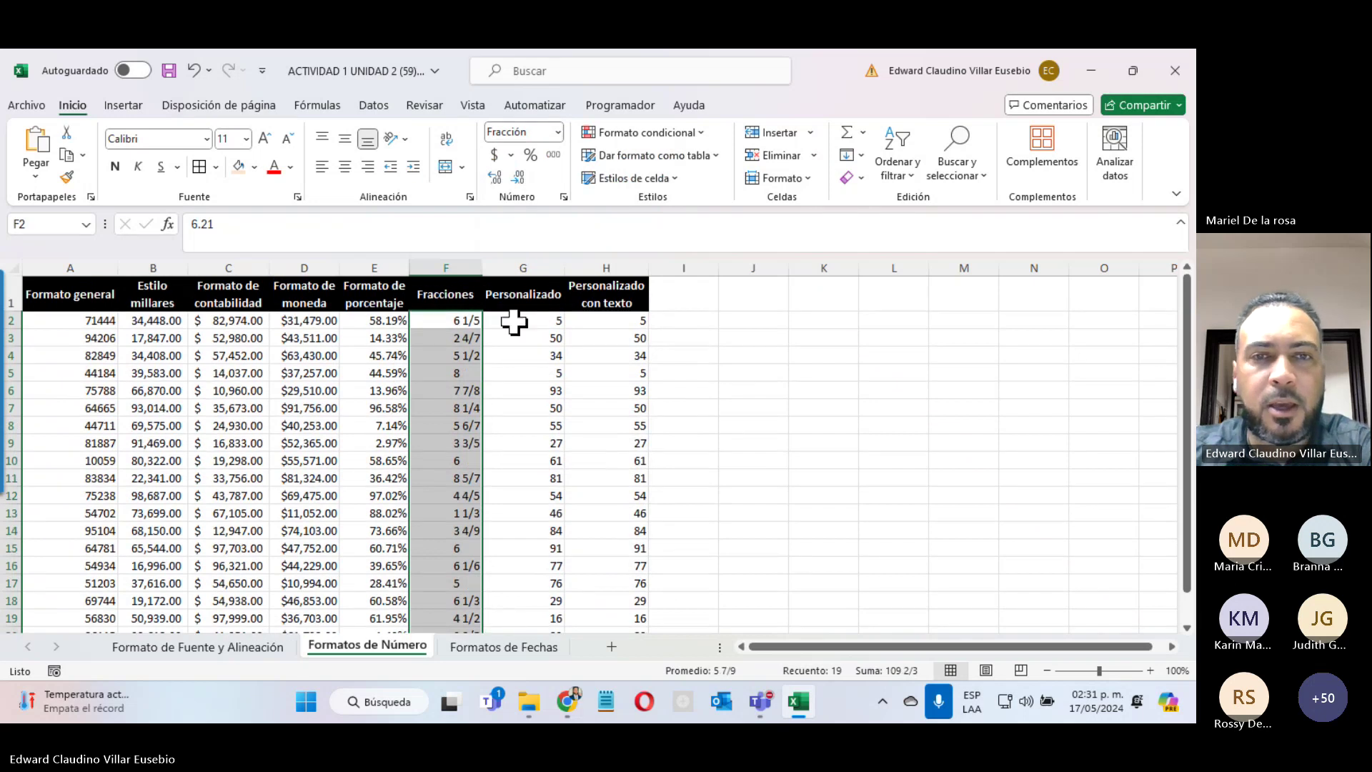
Step: Inspect the stored values in column G cells G2 through G12
{"action": "left_click", "coordinate": [516, 320]}
{"action": "left_click", "coordinate": [521, 338]}
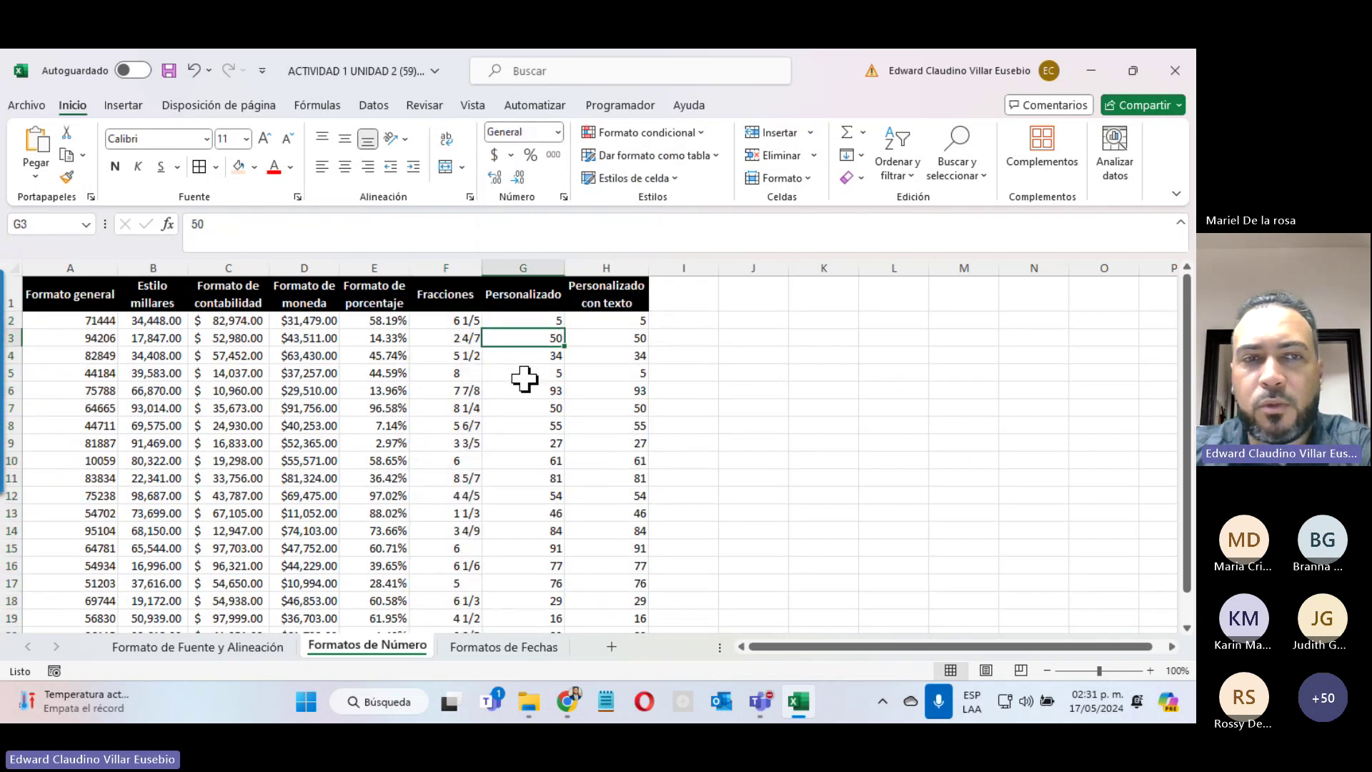
{"action": "left_click", "coordinate": [527, 390]}
{"action": "left_click", "coordinate": [525, 495]}
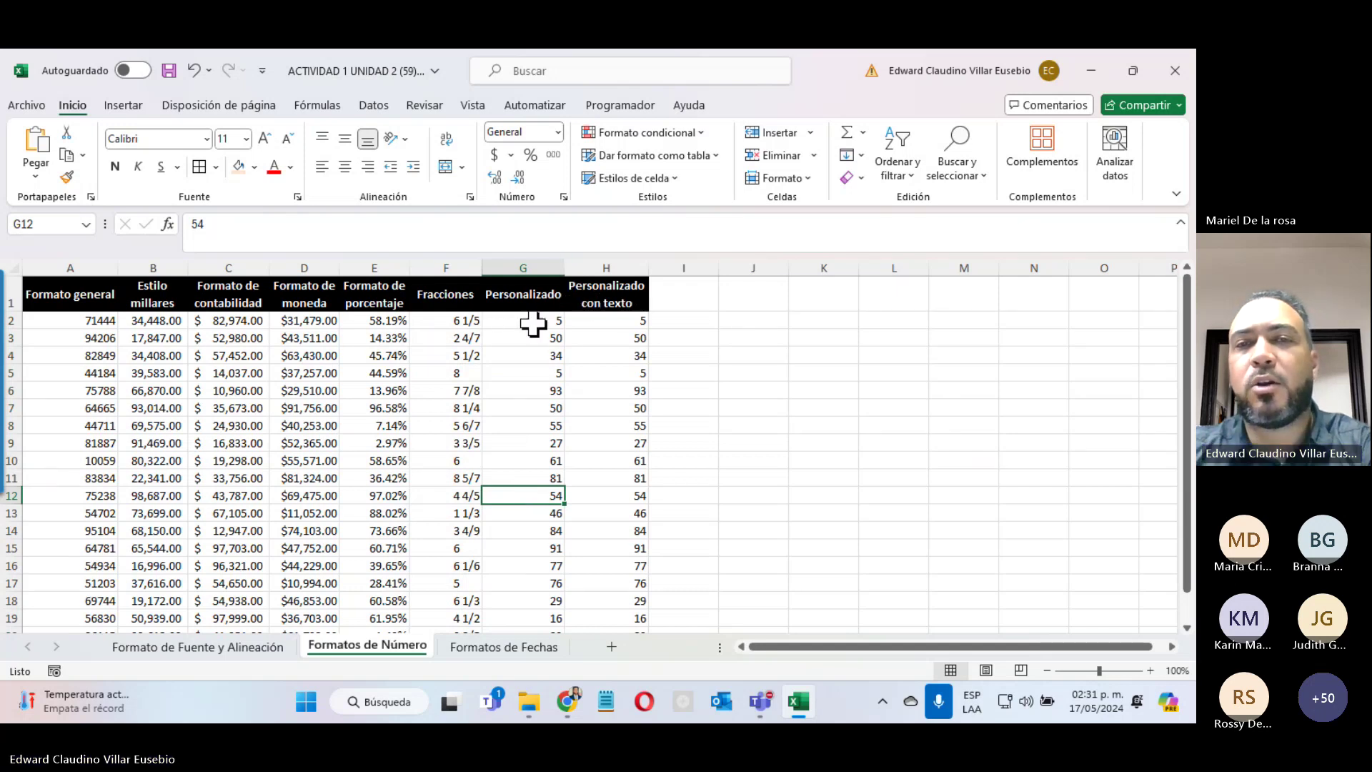
Step: Select H2:H20 and open Formato de celdas via Más formatos de número
{"action": "left_click", "coordinate": [615, 323]}
{"action": "left_click_drag", "start_coordinate": [614, 330], "coordinate": [616, 599]}
{"action": "scroll", "coordinate": [622, 447], "scroll_direction": "up", "scroll_amount": 1}
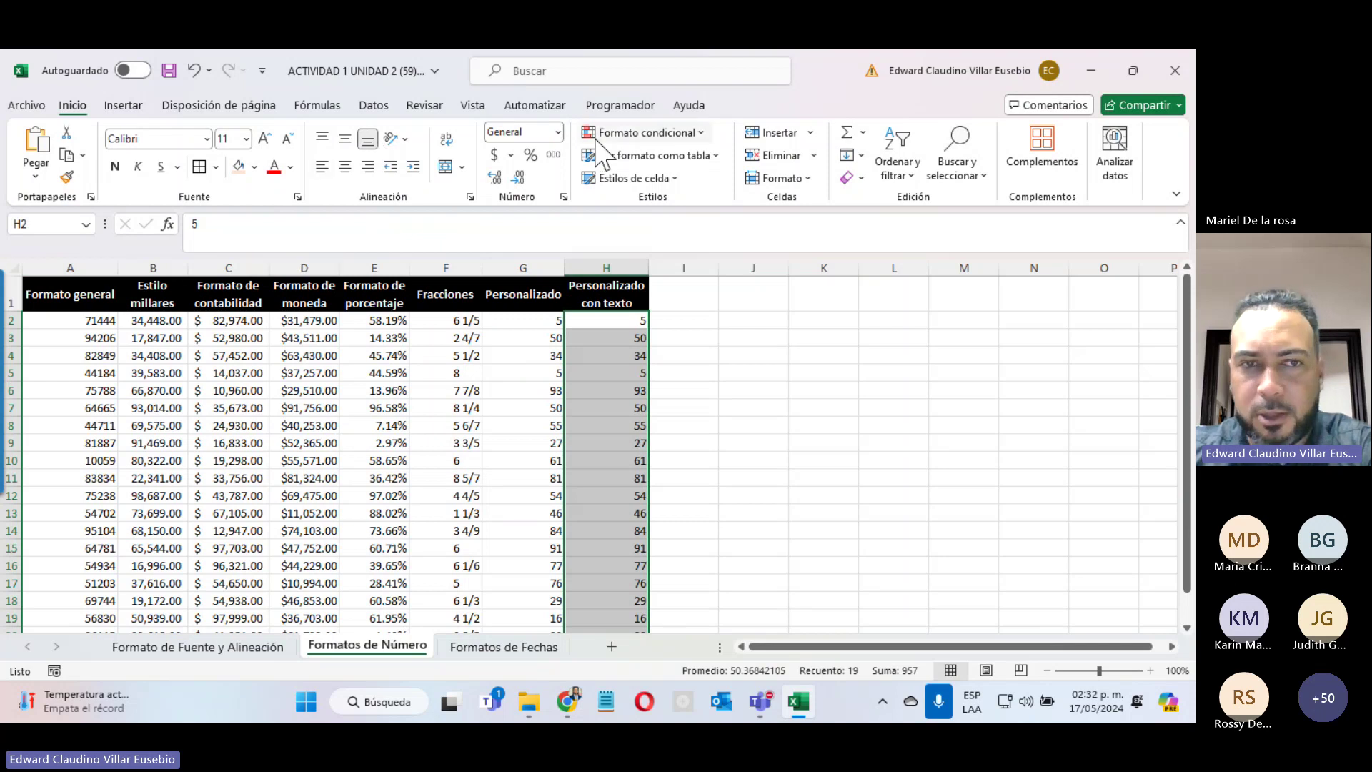
{"action": "left_click", "coordinate": [558, 131]}
{"action": "left_click", "coordinate": [559, 132]}
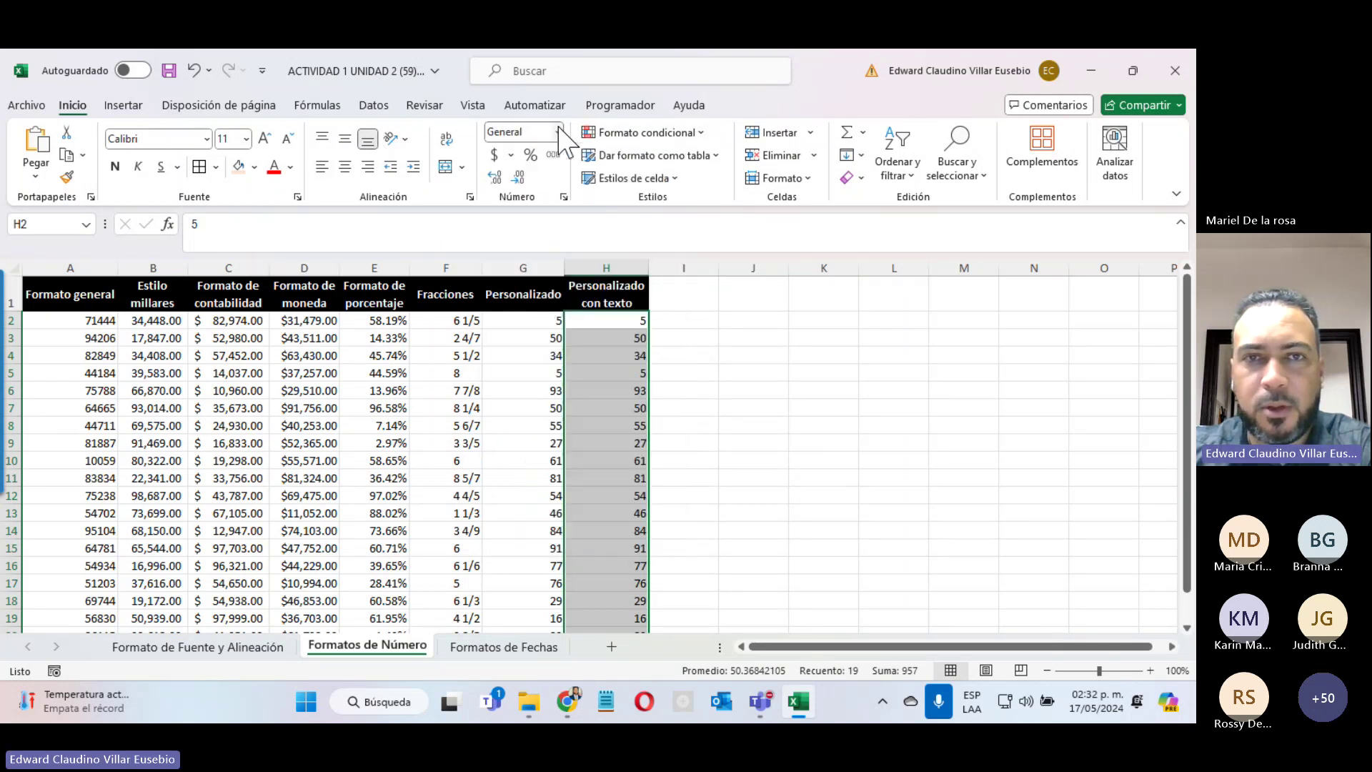
{"action": "left_click", "coordinate": [559, 131]}
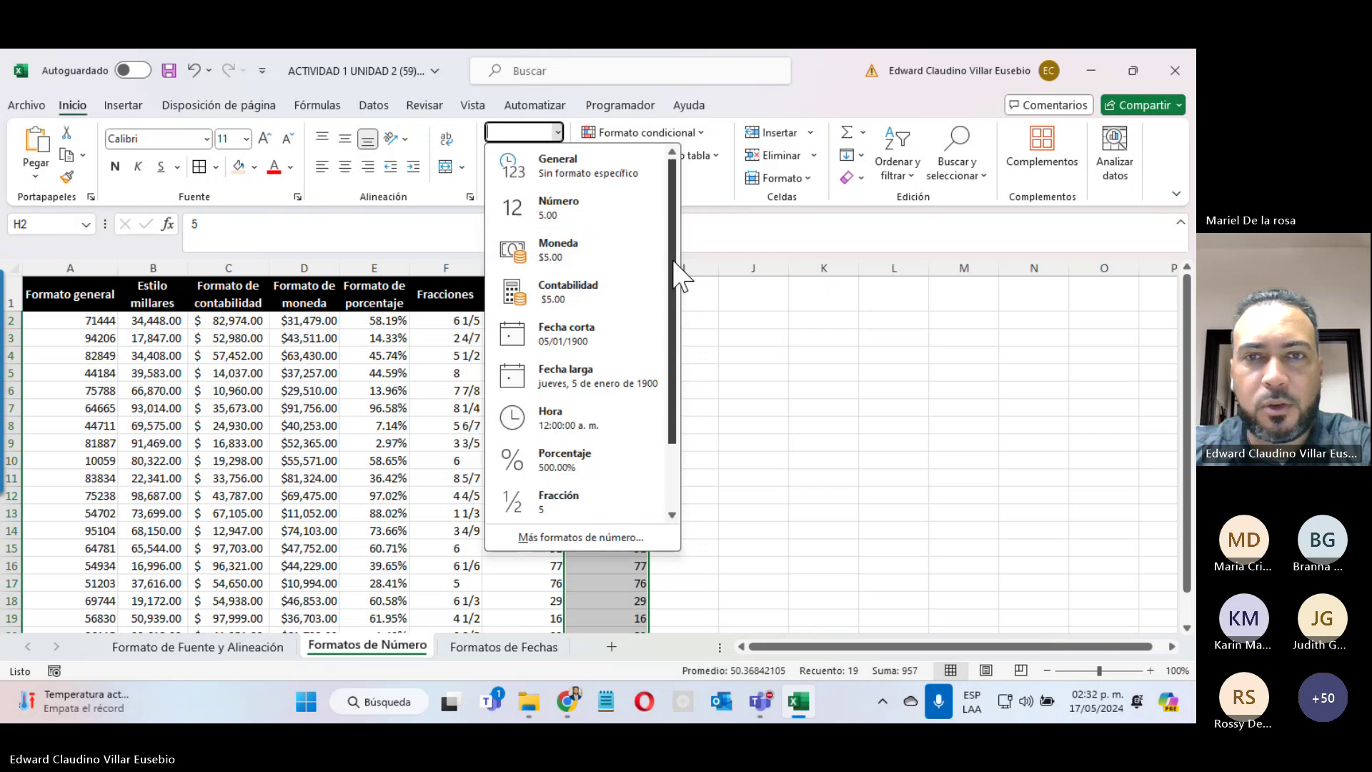
{"action": "left_click_drag", "start_coordinate": [674, 260], "coordinate": [677, 366]}
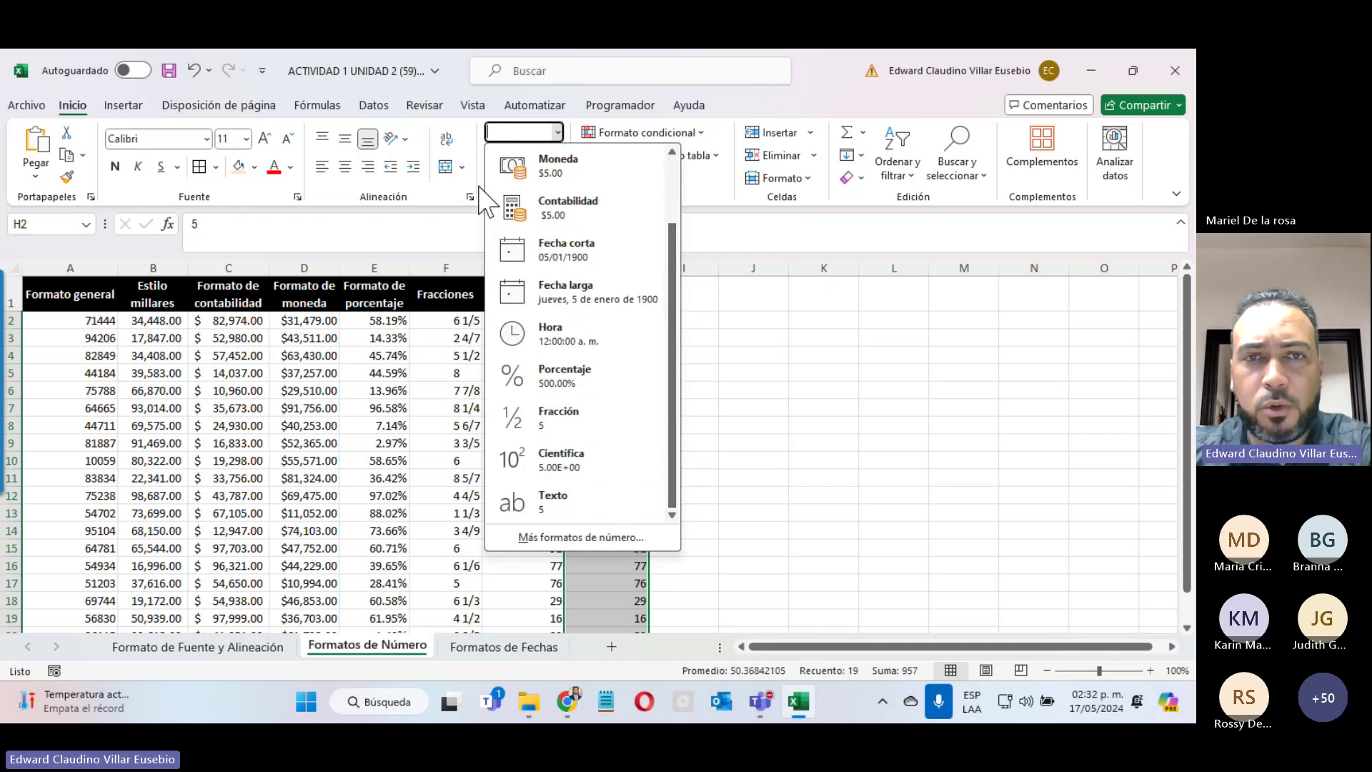
{"action": "left_click", "coordinate": [556, 132]}
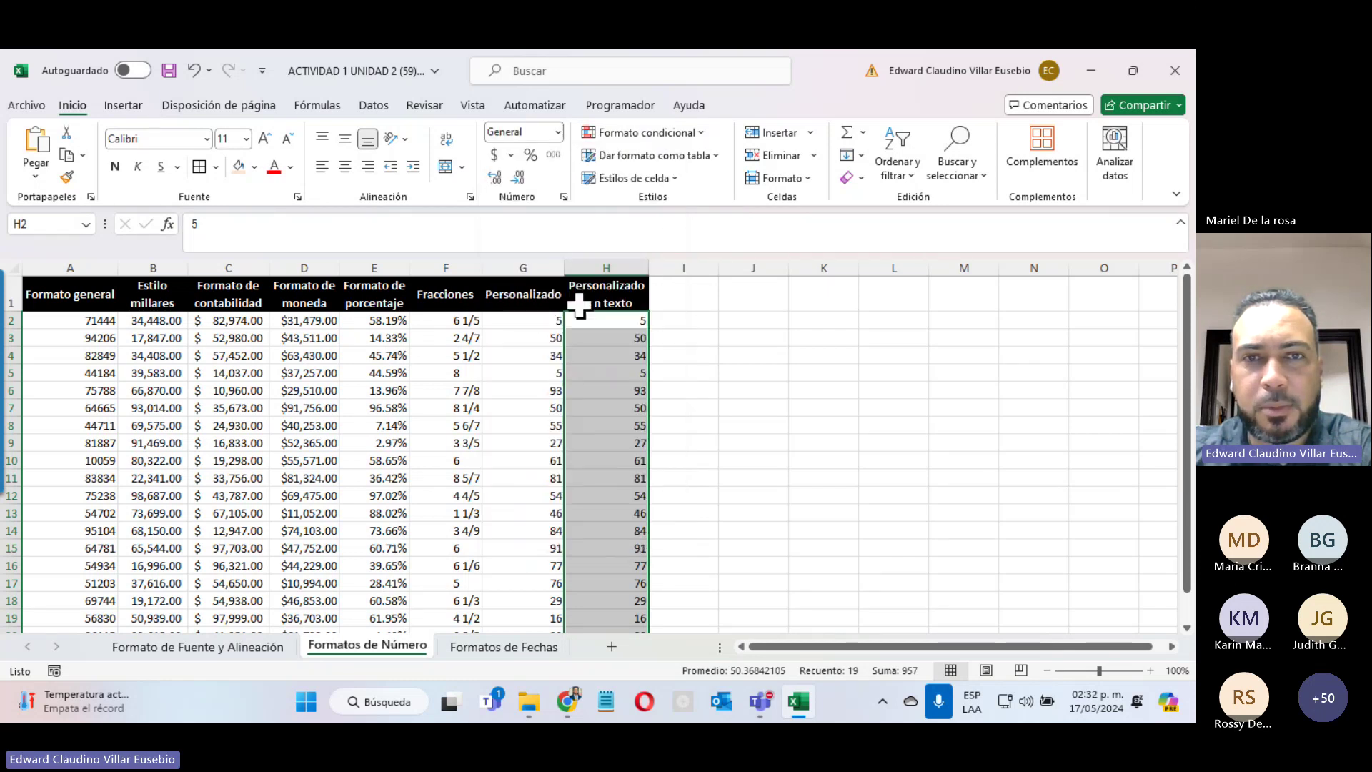
{"action": "left_click", "coordinate": [557, 132]}
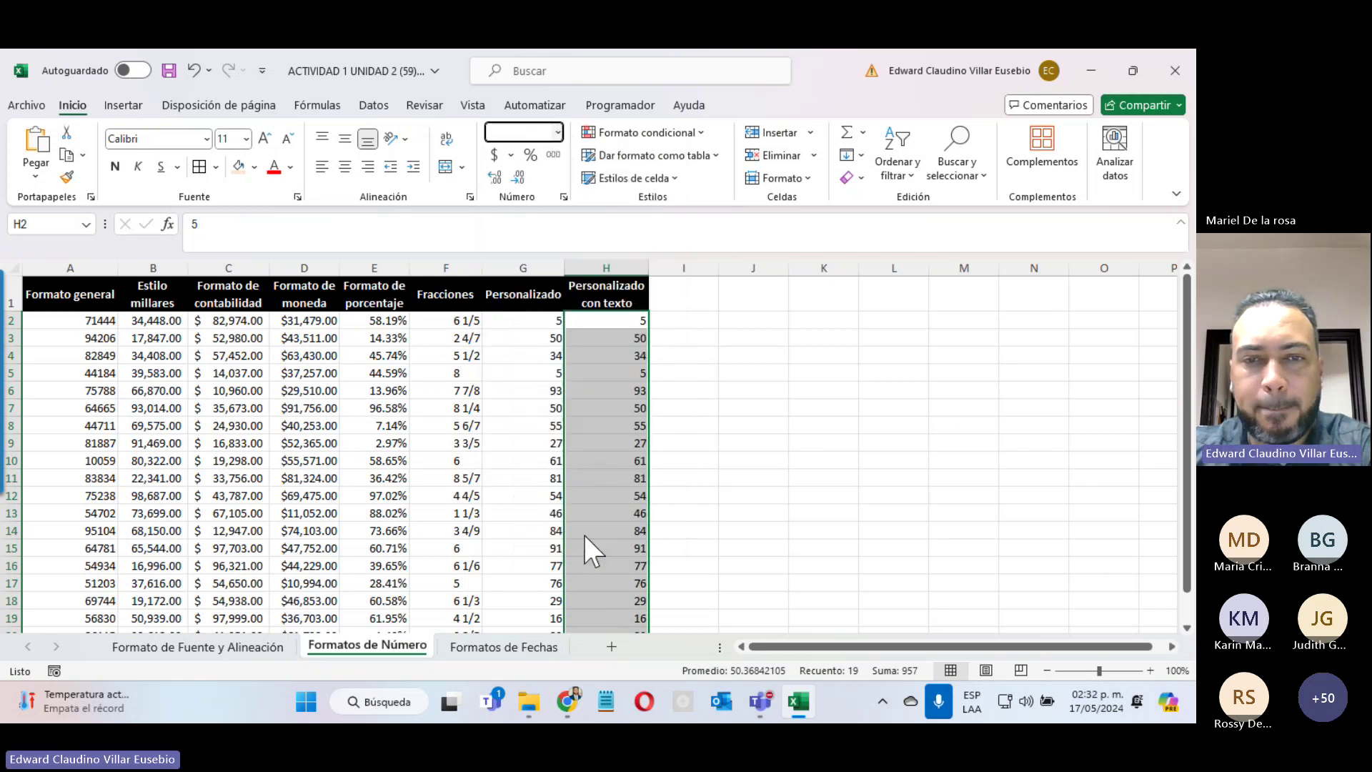
{"action": "left_click", "coordinate": [585, 535]}
{"action": "left_click_drag", "start_coordinate": [647, 143], "coordinate": [688, 148]}
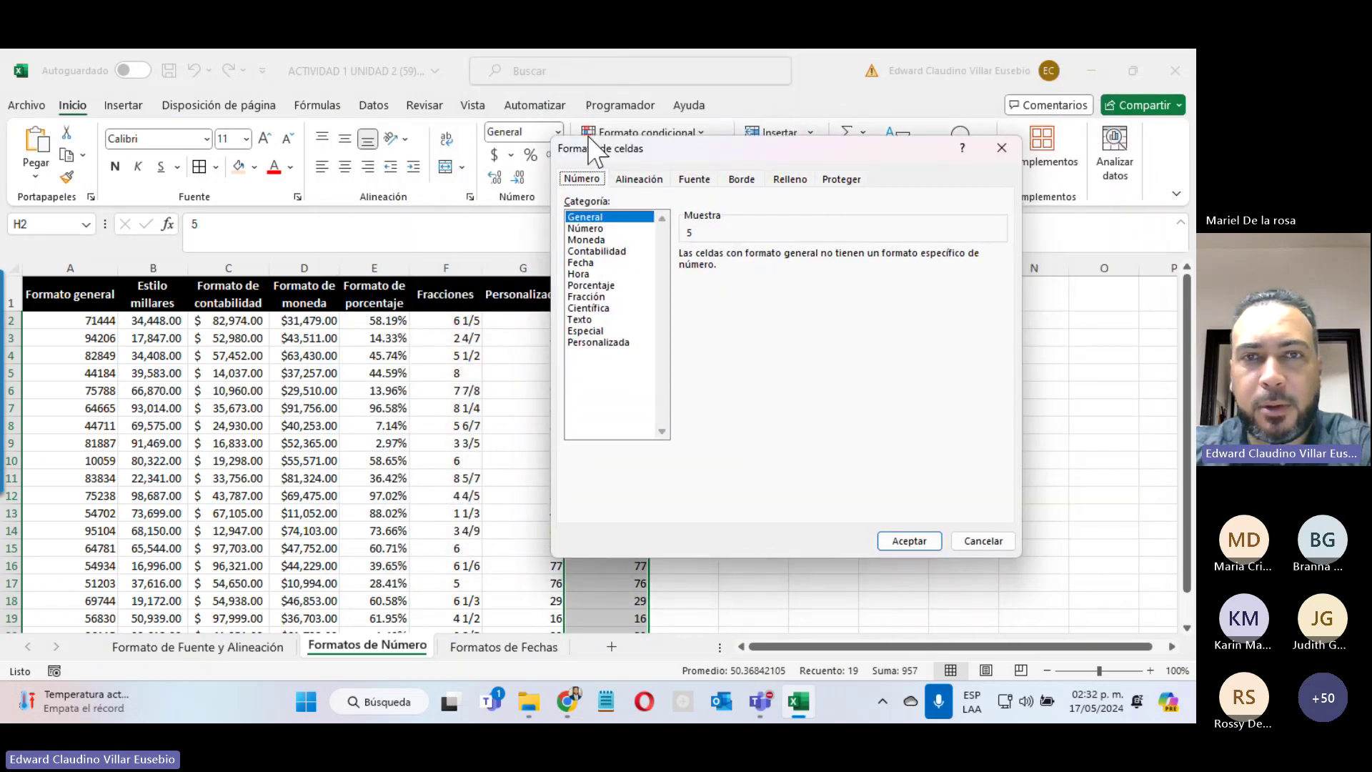
Step: Preview column H in the Número and Moneda formats, then choose the Personalizada category
{"action": "left_click", "coordinate": [640, 179]}
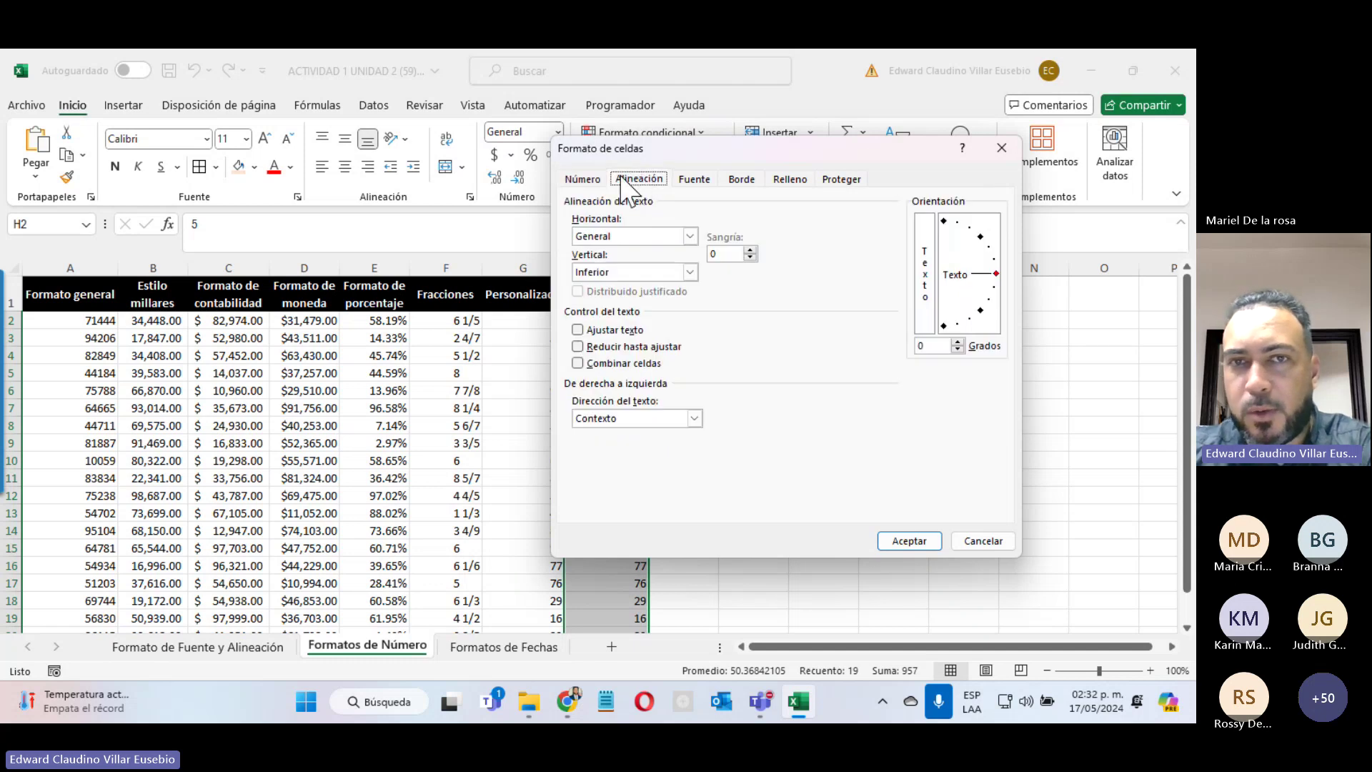
{"action": "left_click", "coordinate": [583, 179]}
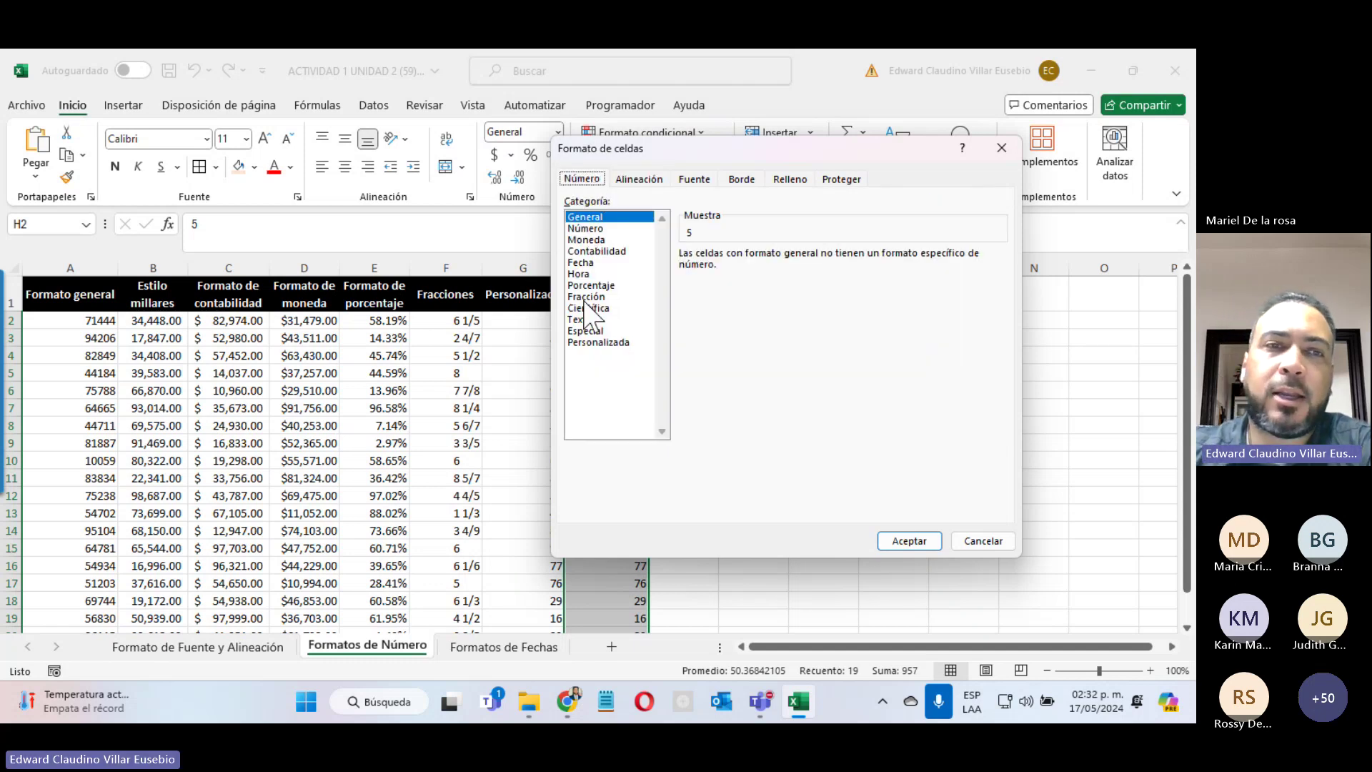
{"action": "left_click", "coordinate": [586, 228]}
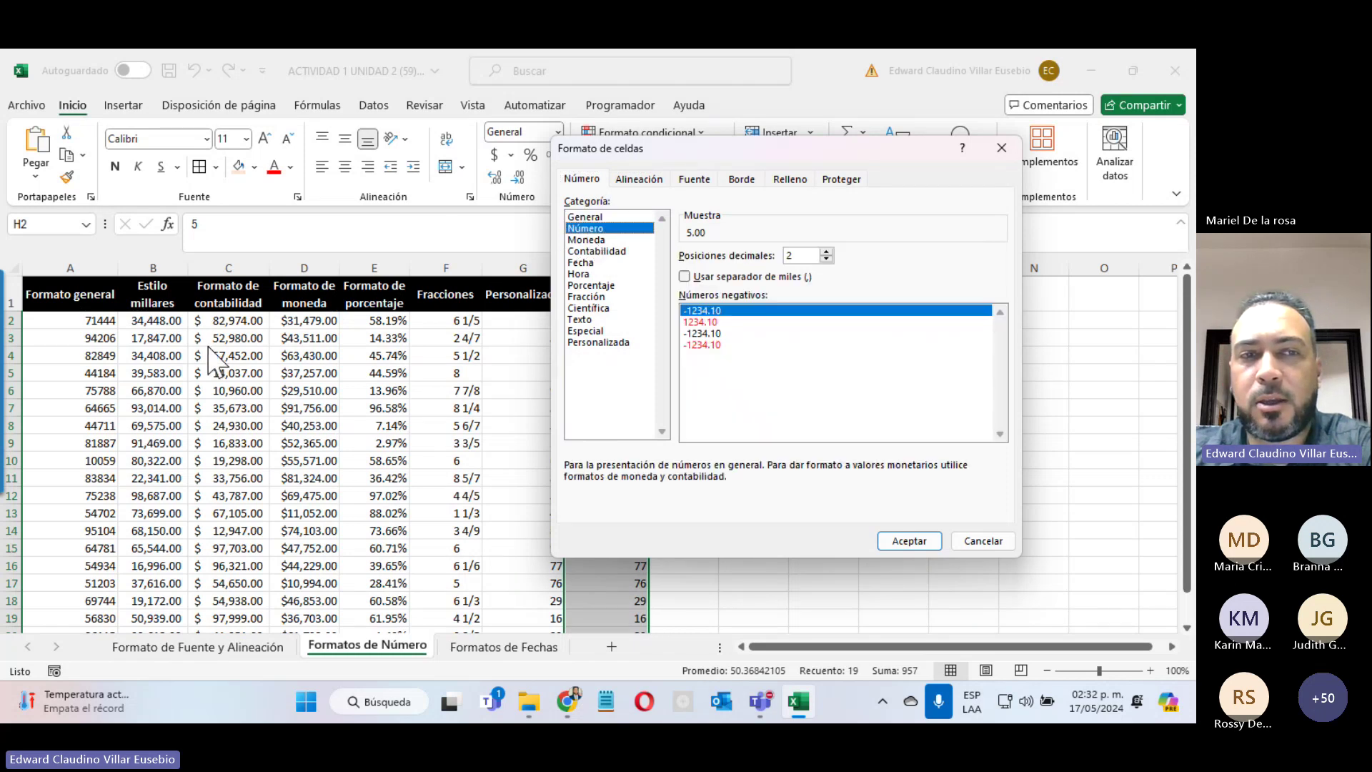
{"action": "left_click", "coordinate": [1092, 574]}
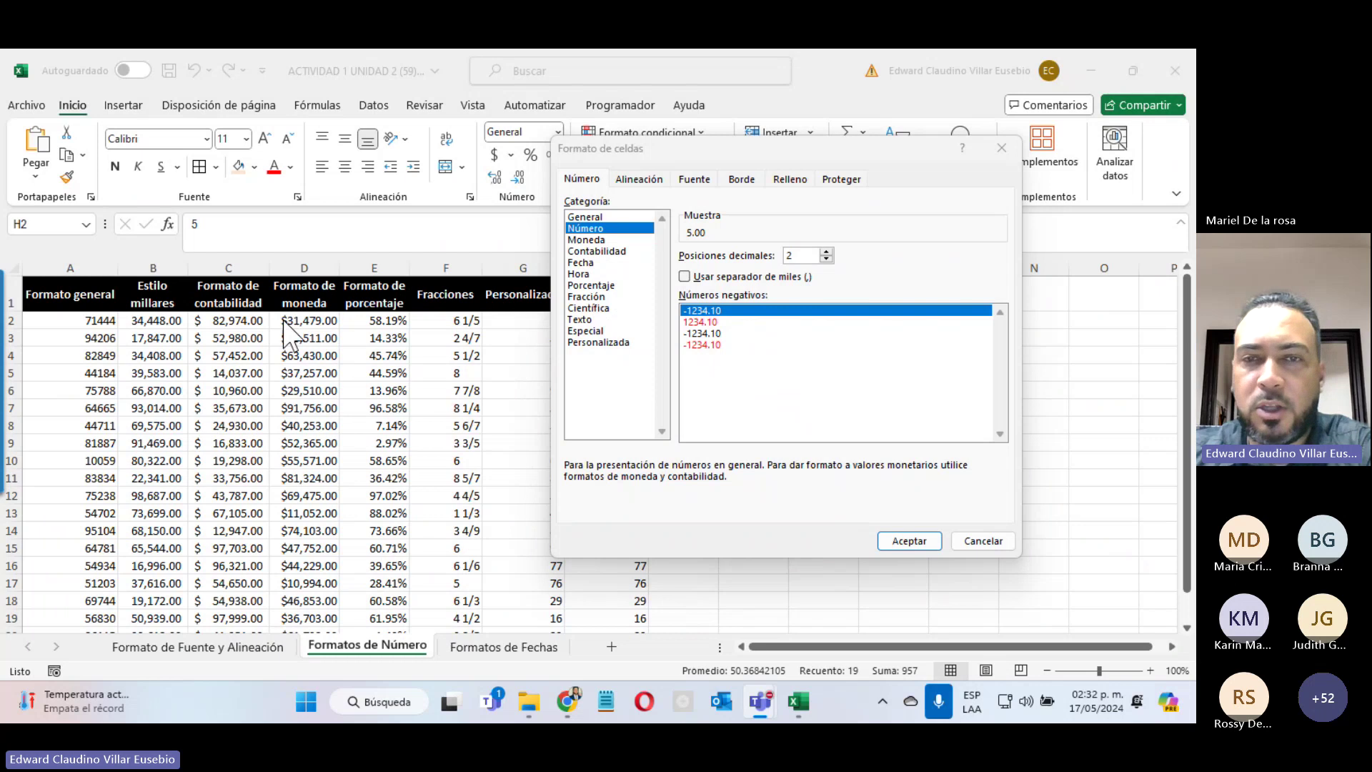
{"action": "left_click", "coordinate": [580, 241]}
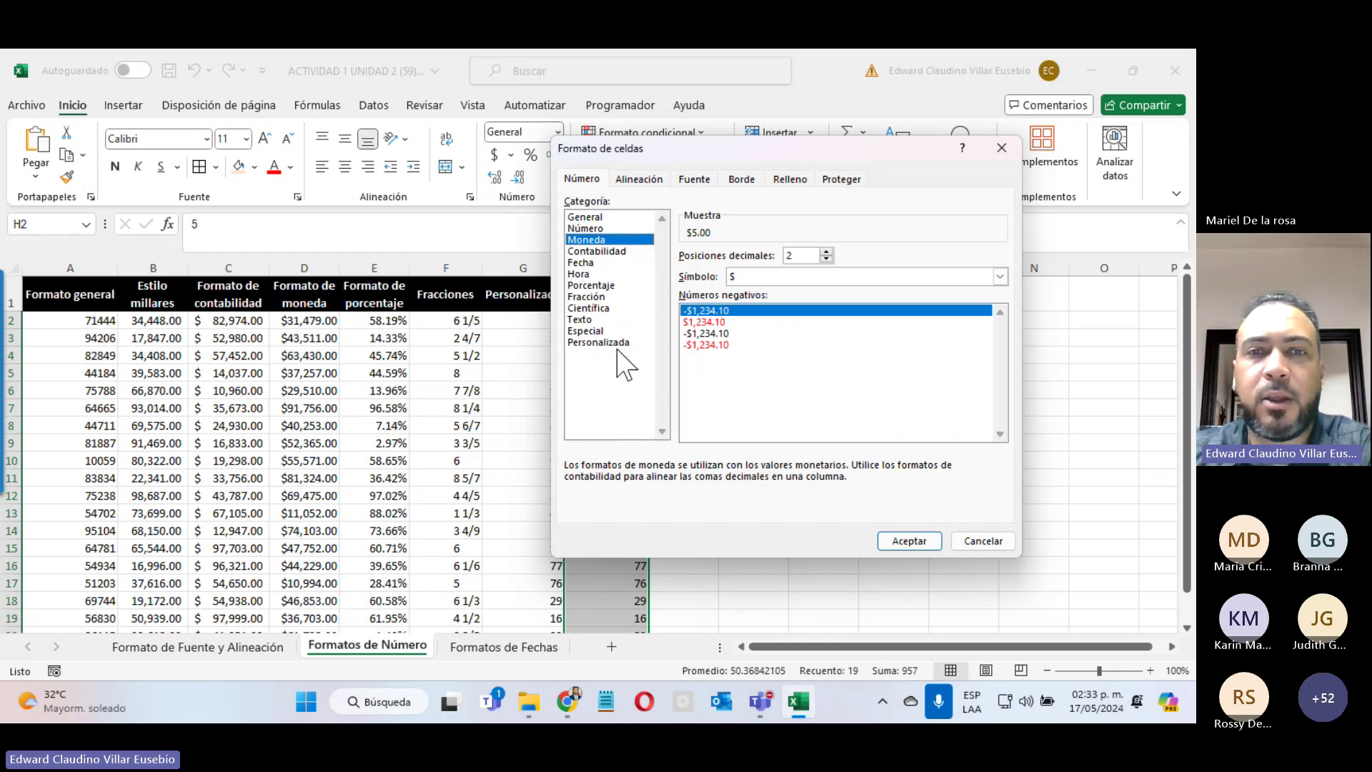
{"action": "left_click_drag", "start_coordinate": [662, 147], "coordinate": [179, 118]}
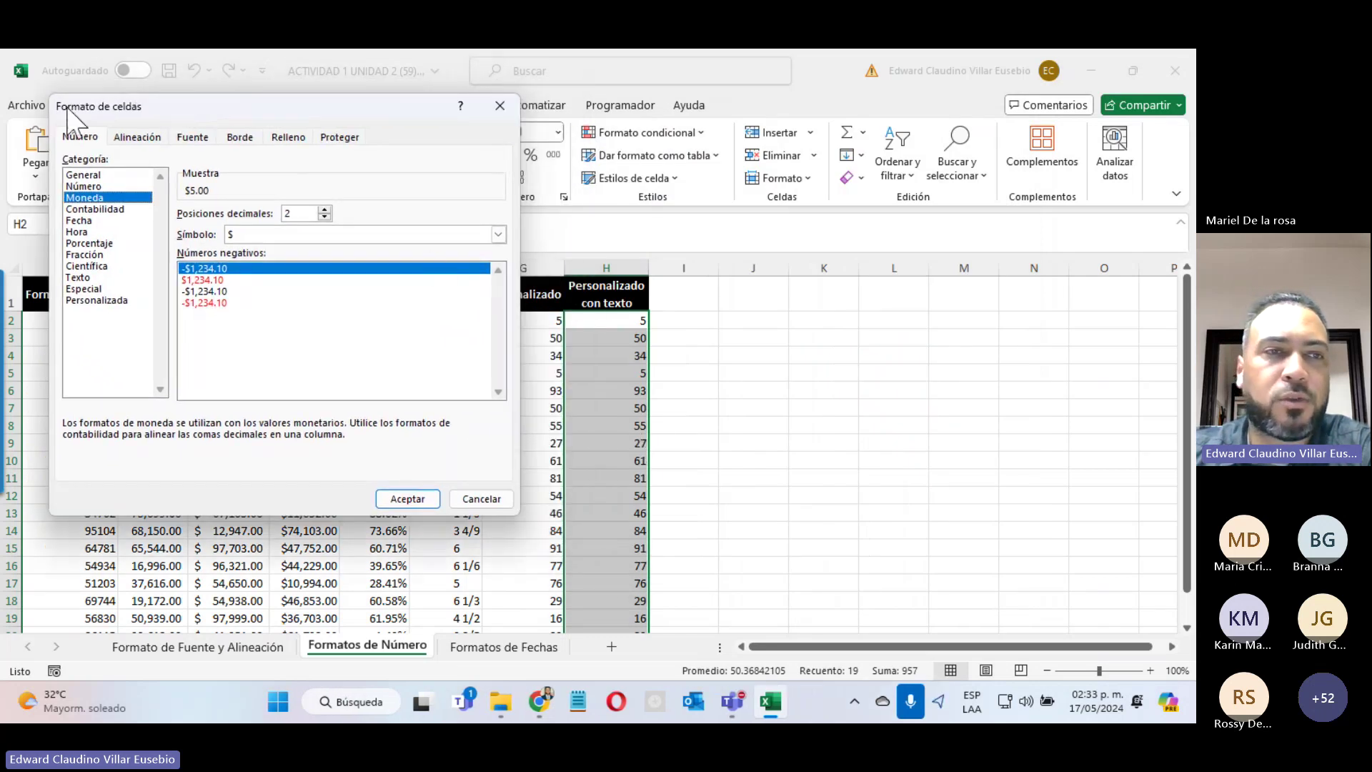
{"action": "left_click", "coordinate": [100, 301]}
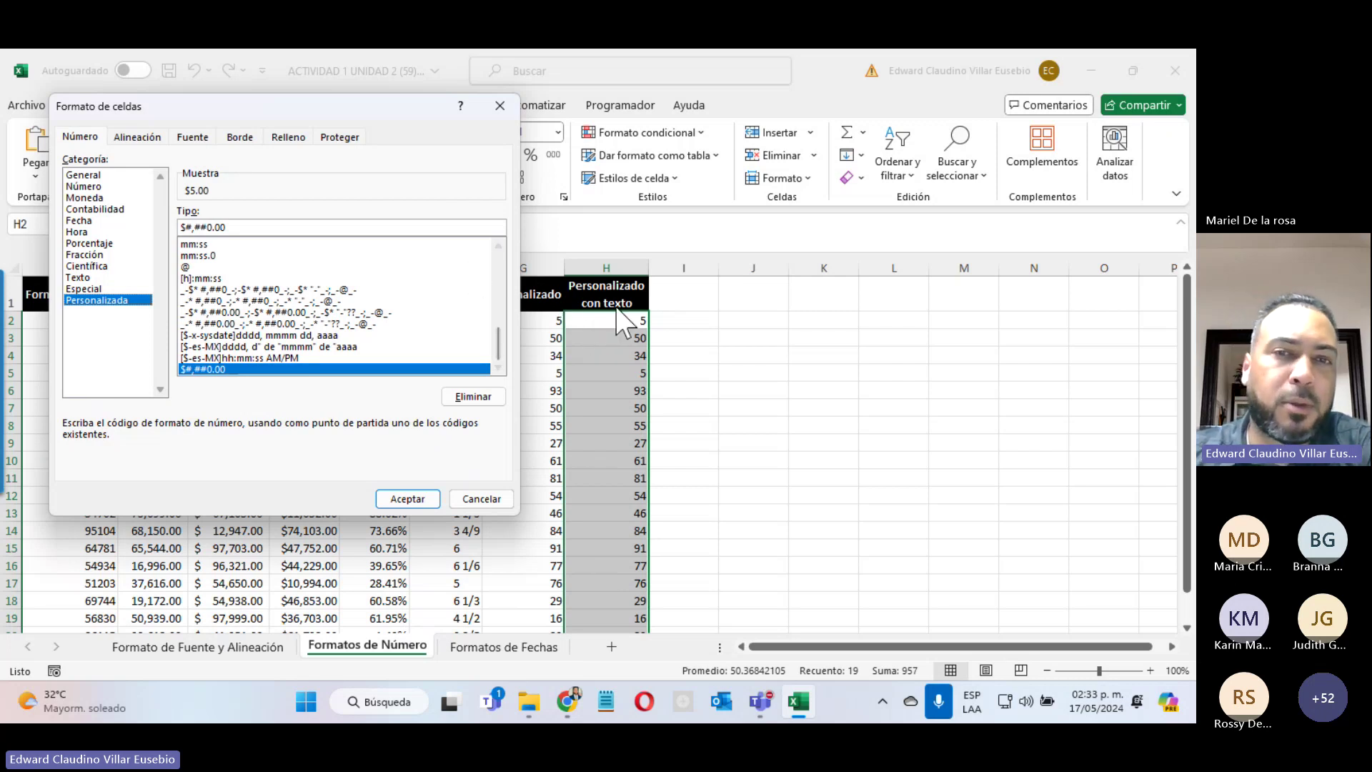
Step: Replace the type code with "El valor es:" ## and apply it to column H
{"action": "left_click_drag", "start_coordinate": [343, 228], "coordinate": [162, 221]}
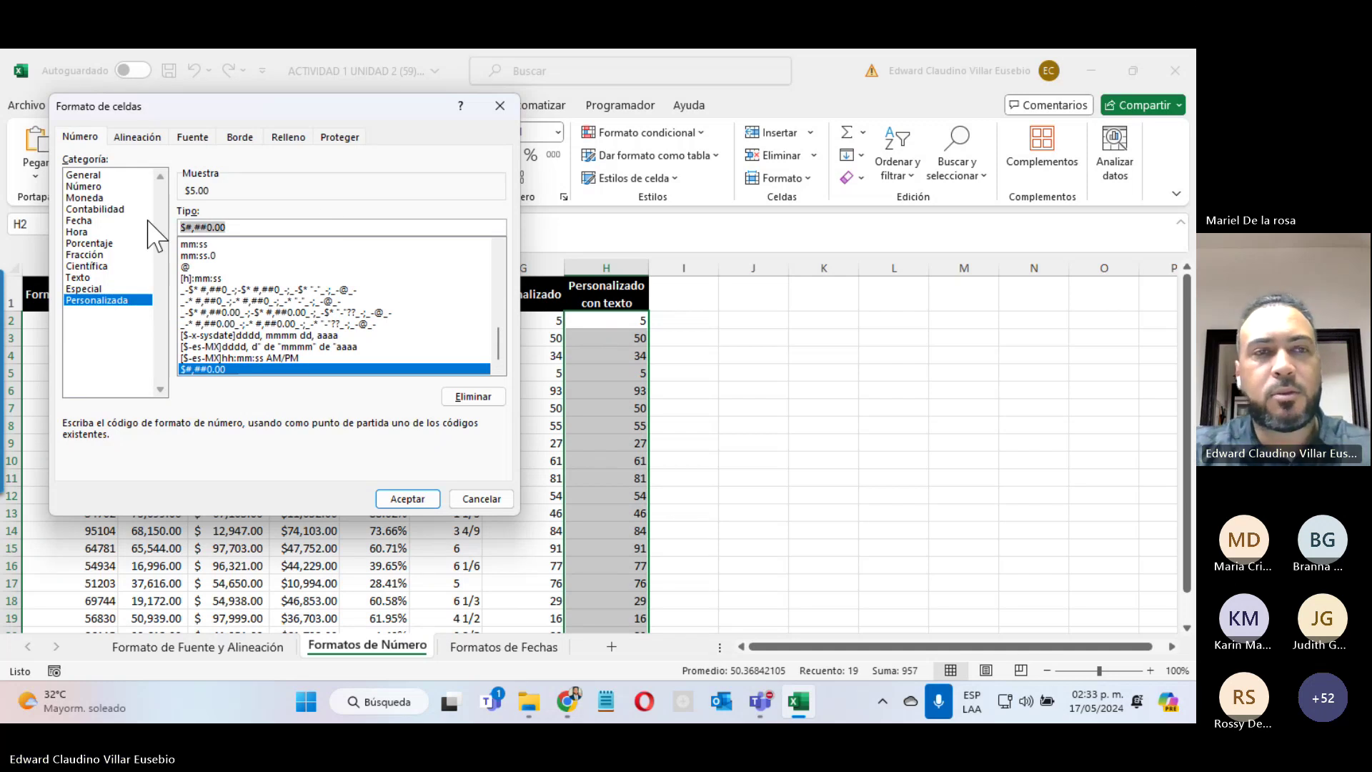
{"action": "type", "text": "\""}
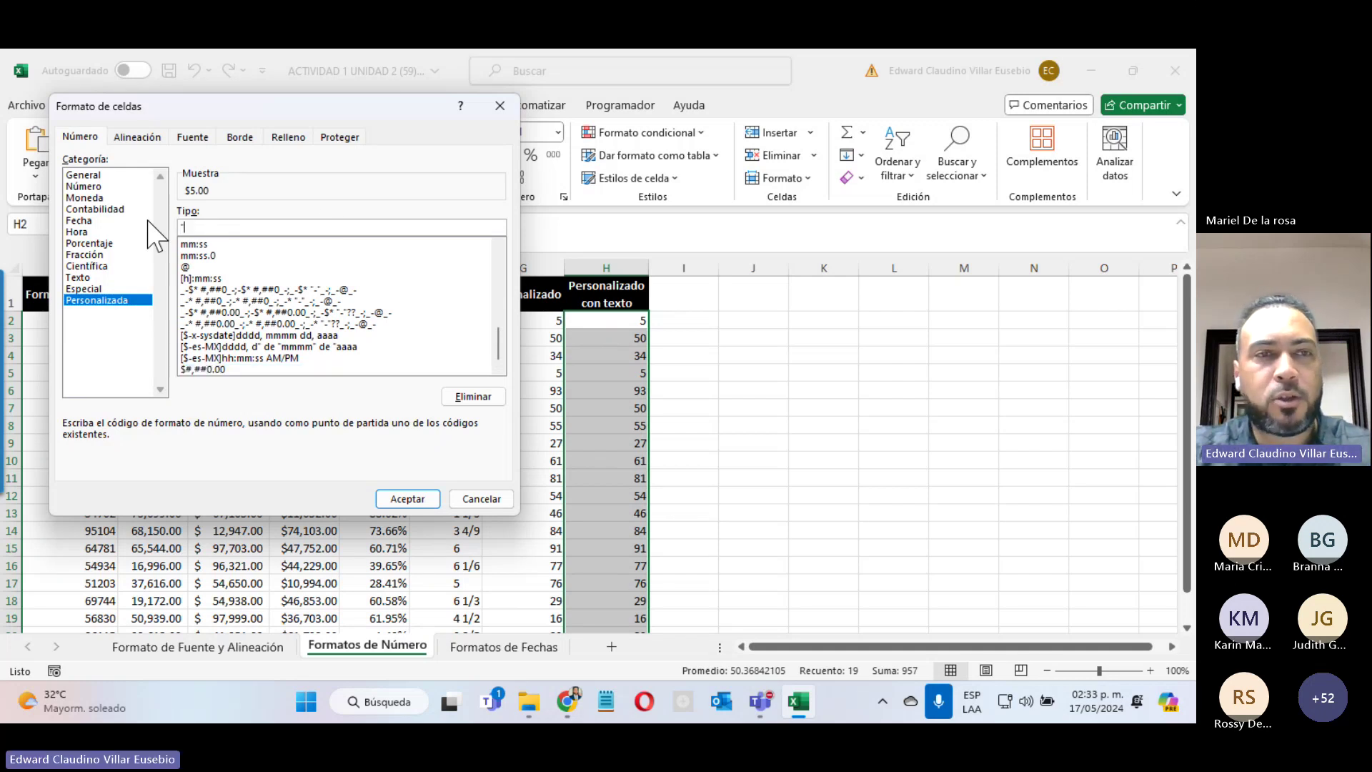
{"action": "type", "text": "El "}
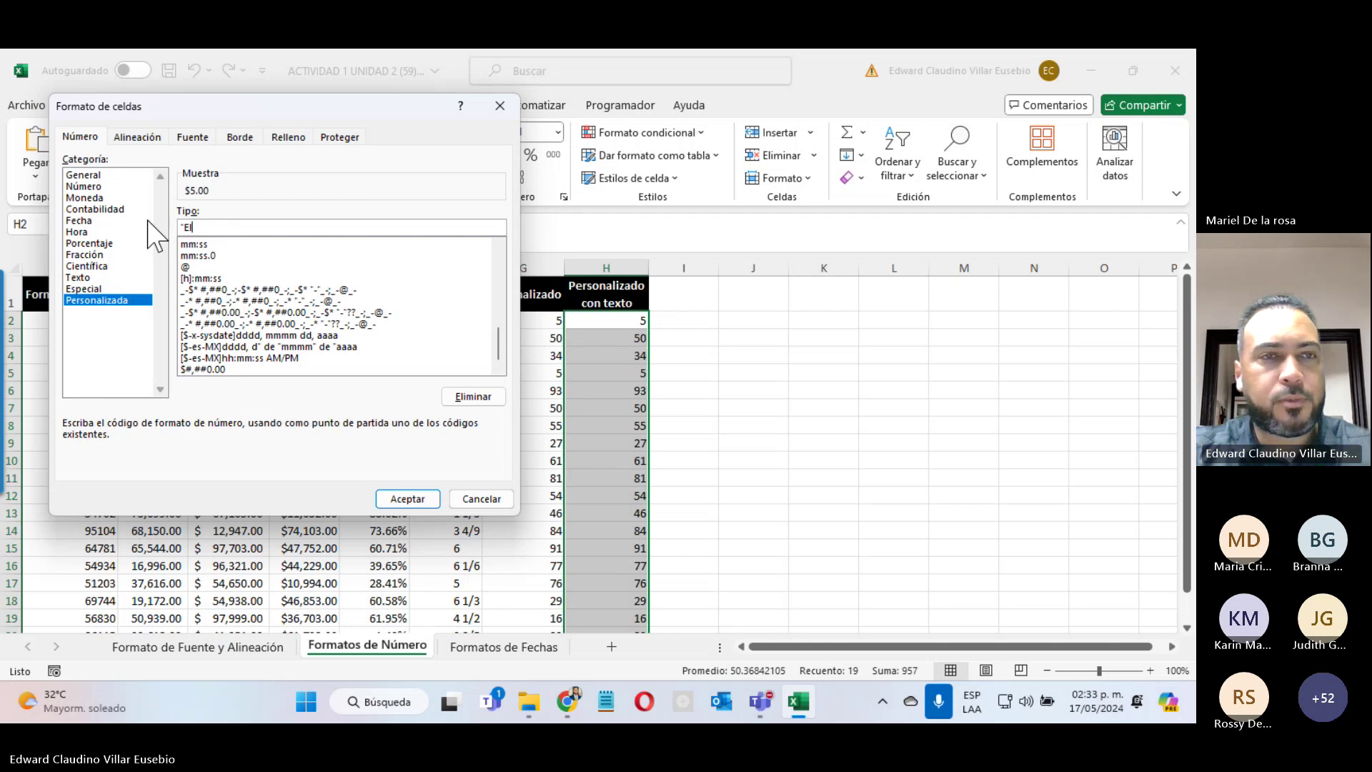
{"action": "type", "text": "Valor e"}
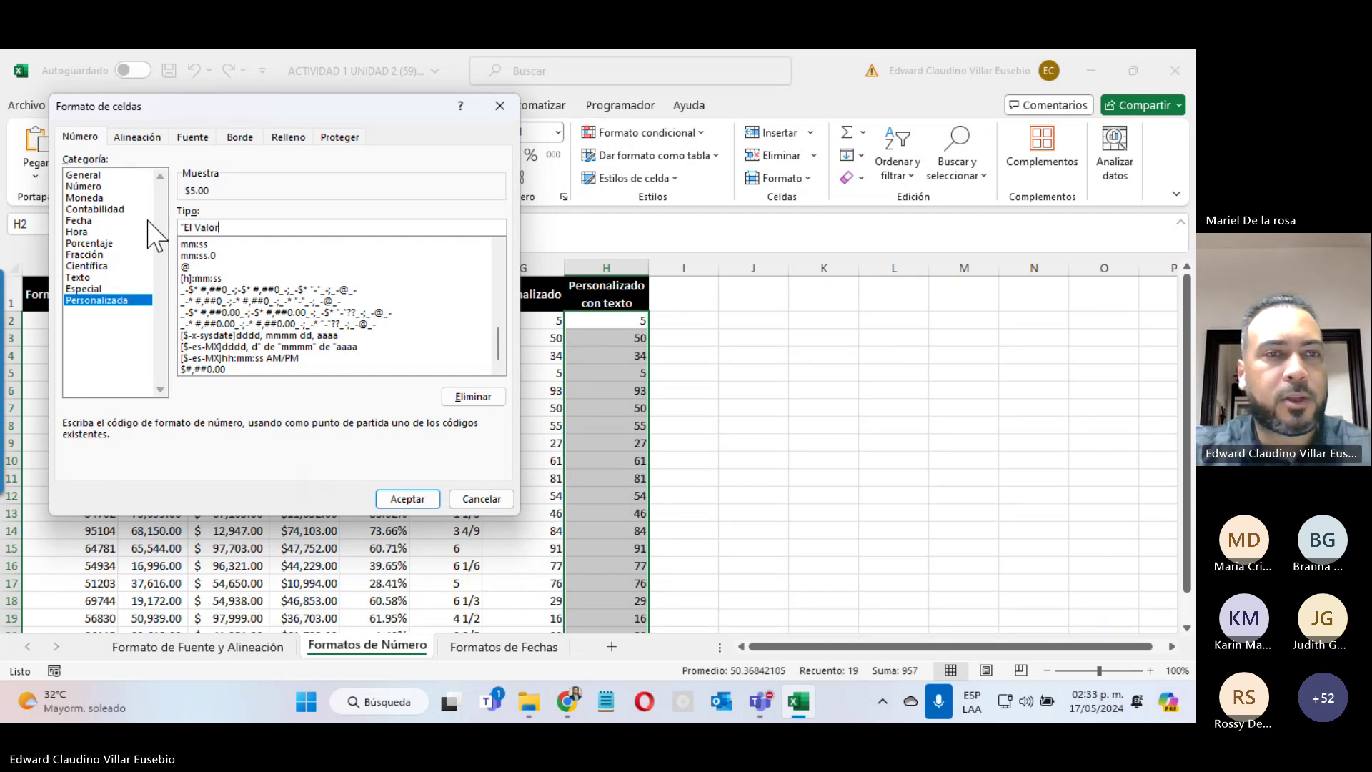
{"action": "key", "text": "BackSpace"}
{"action": "key", "text": "BackSpace"}
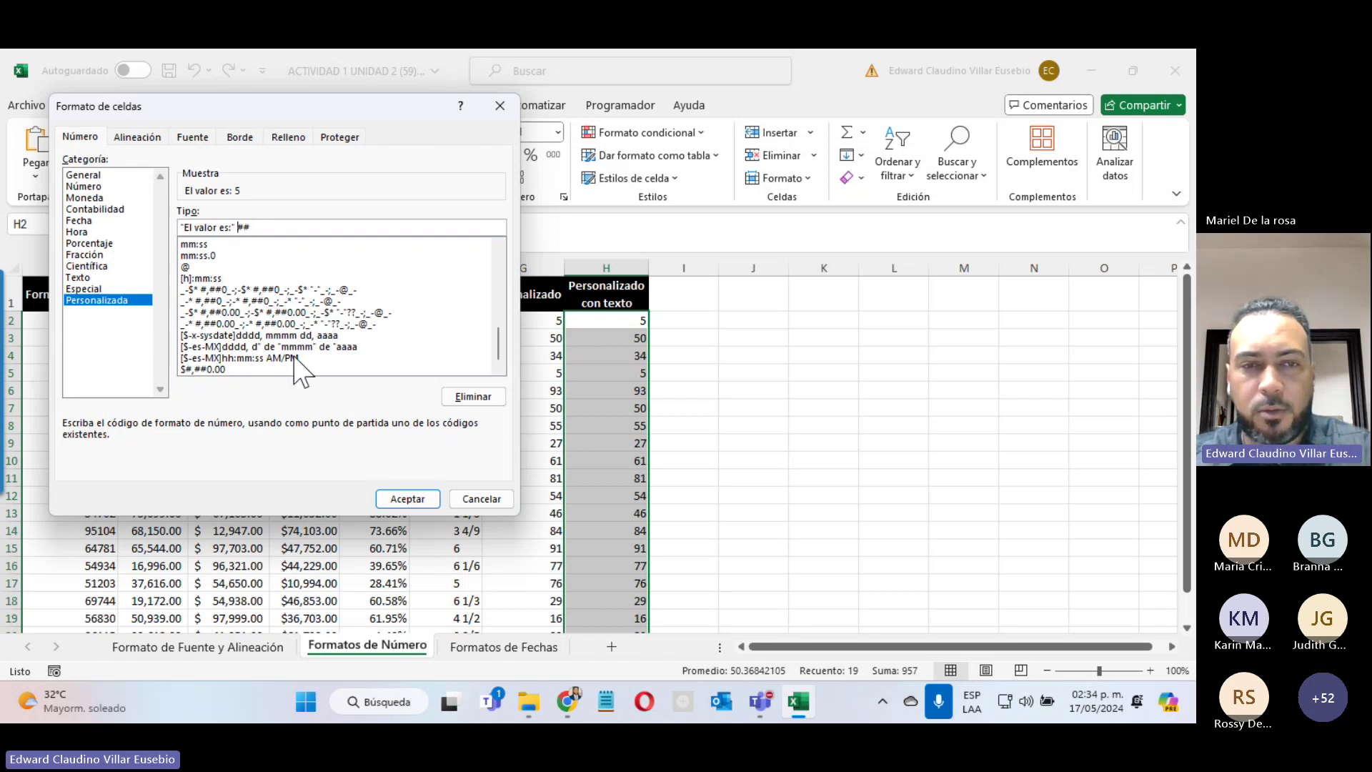
{"action": "left_click", "coordinate": [394, 499]}
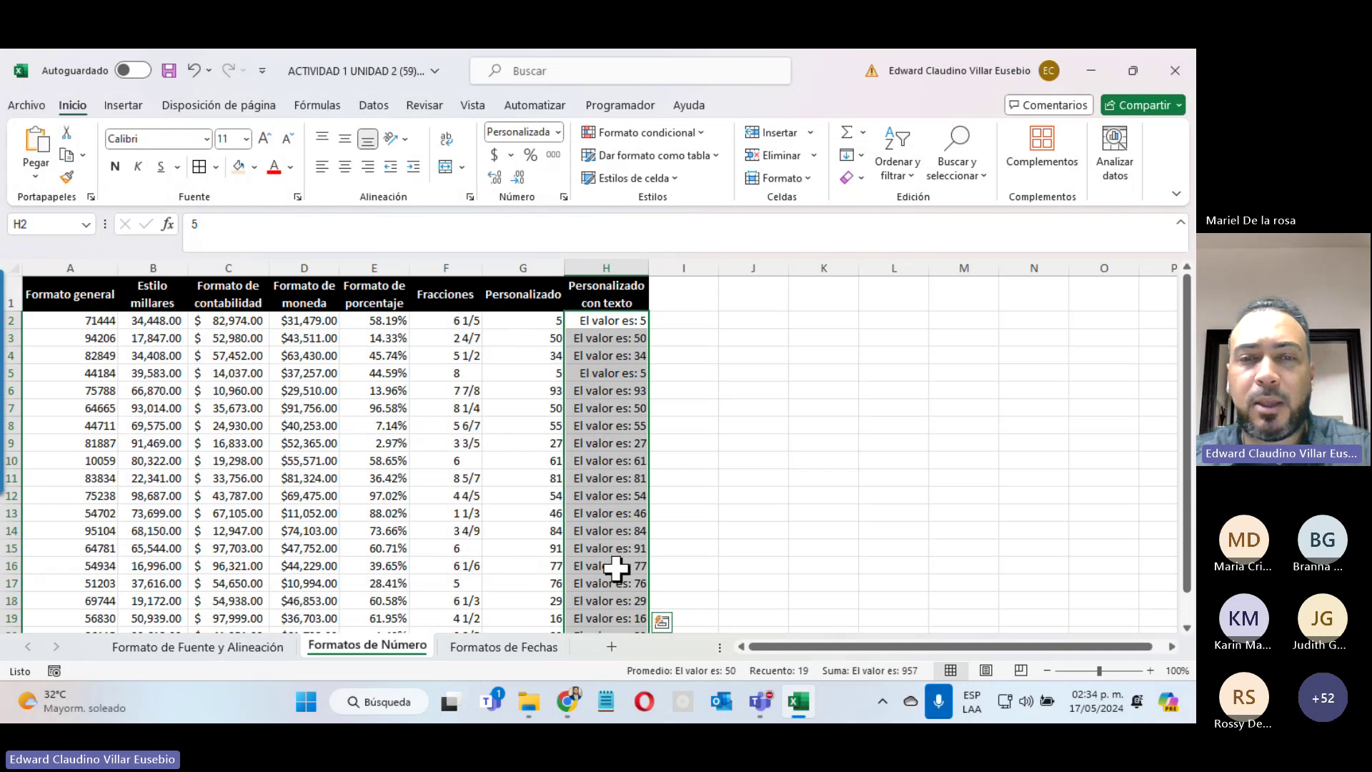
{"action": "left_click", "coordinate": [599, 368]}
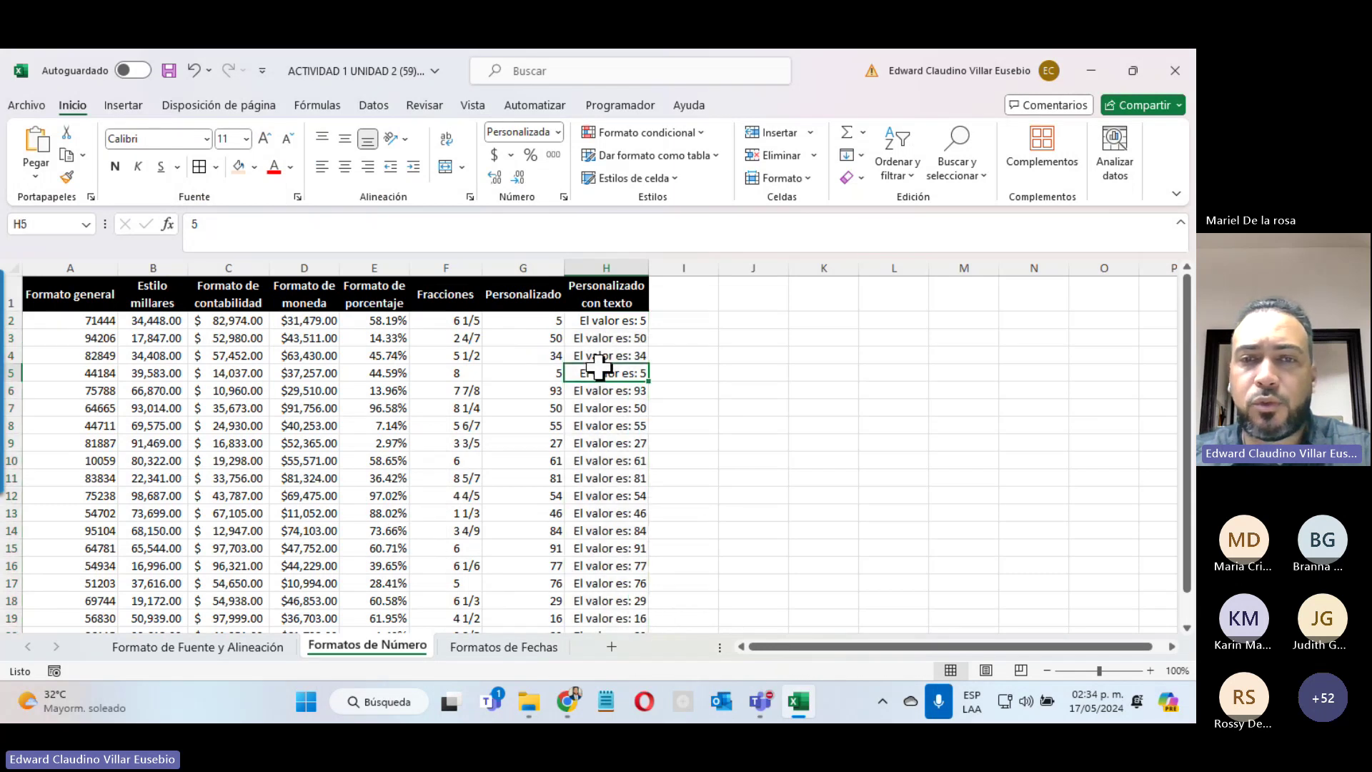
{"action": "scroll", "coordinate": [599, 368], "scroll_direction": "down", "scroll_amount": 7}
{"action": "scroll", "coordinate": [599, 368], "scroll_direction": "up", "scroll_amount": 7}
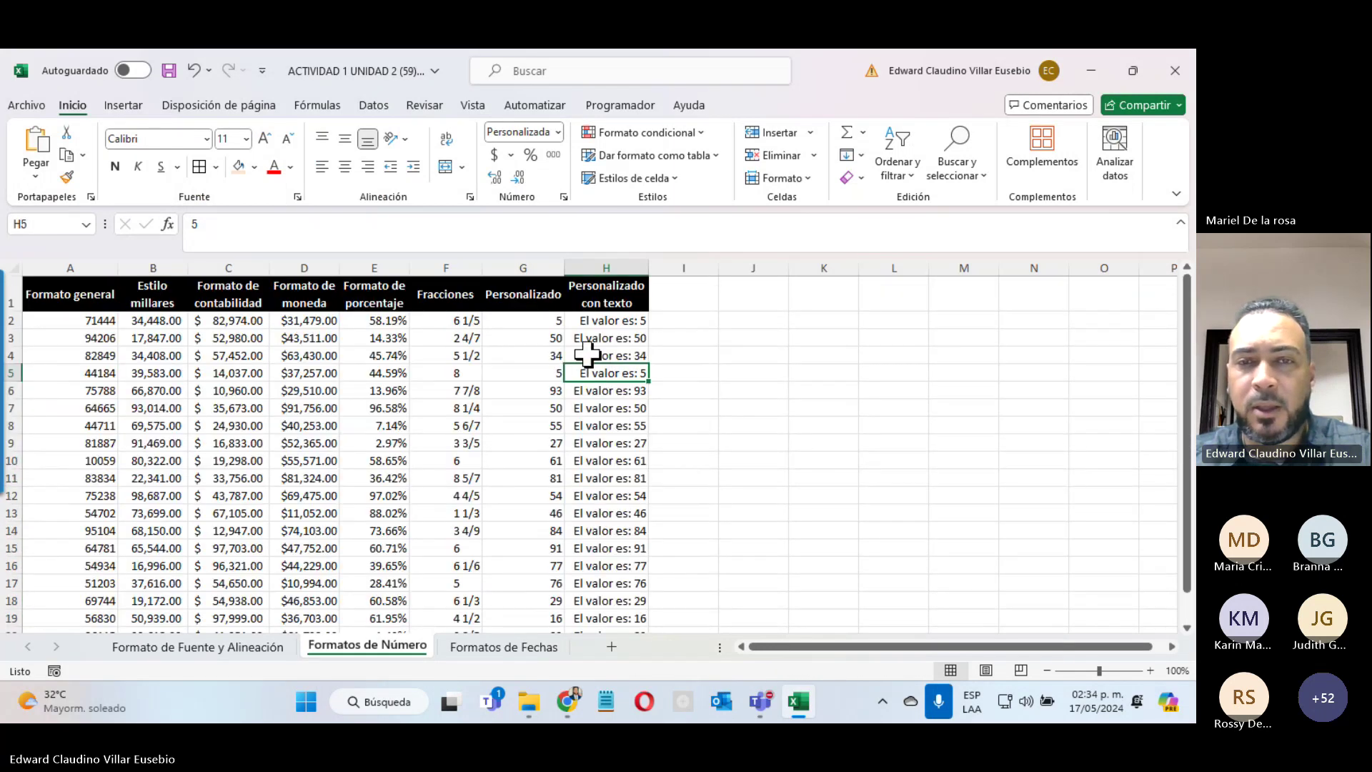
{"action": "left_click", "coordinate": [588, 355]}
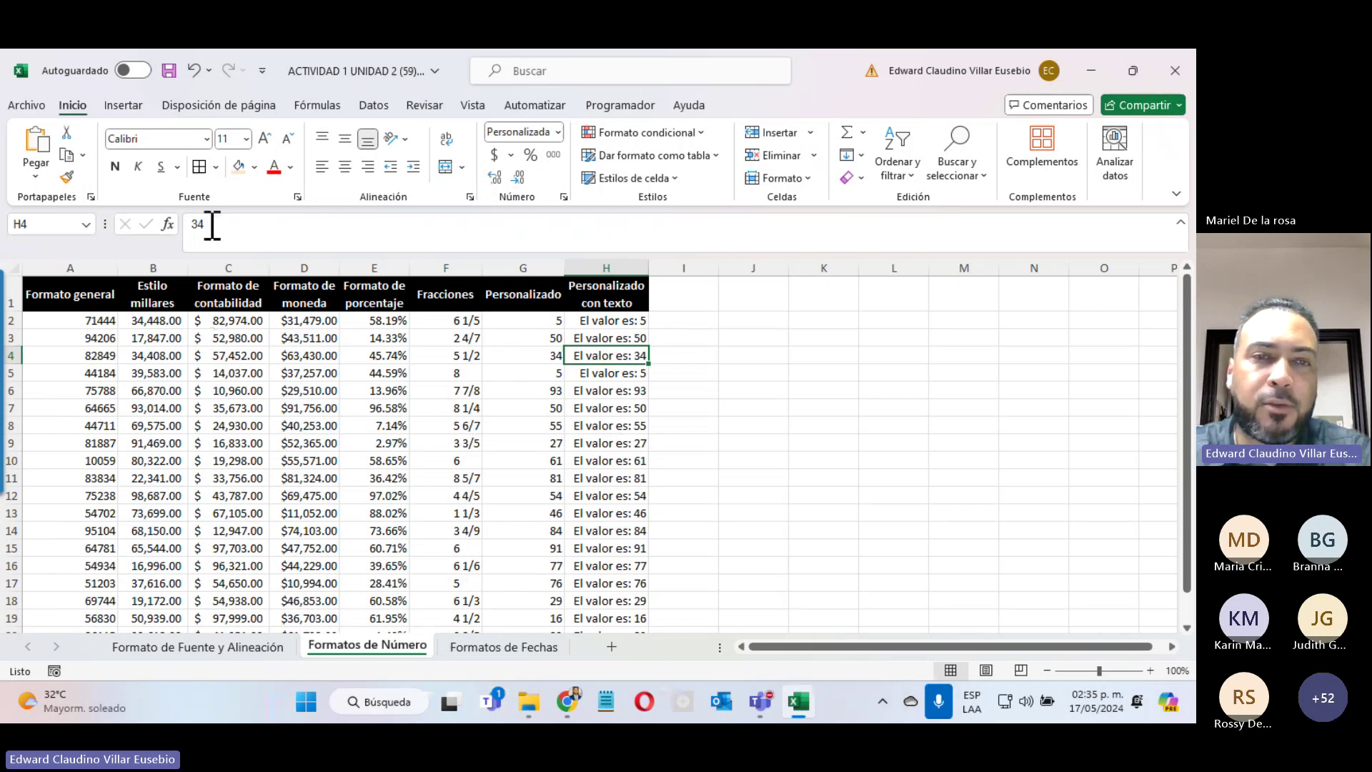
{"action": "left_click", "coordinate": [225, 340]}
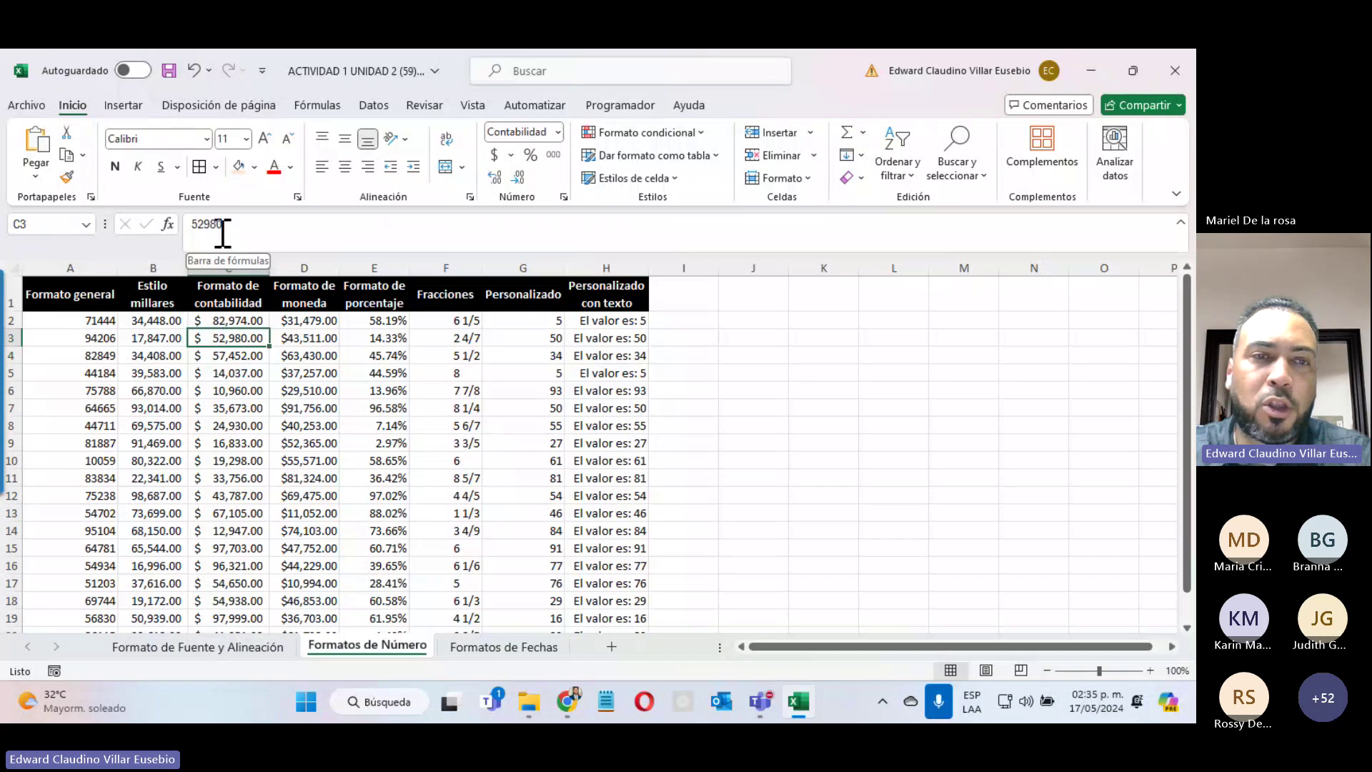
{"action": "left_click_drag", "start_coordinate": [303, 352], "coordinate": [303, 338]}
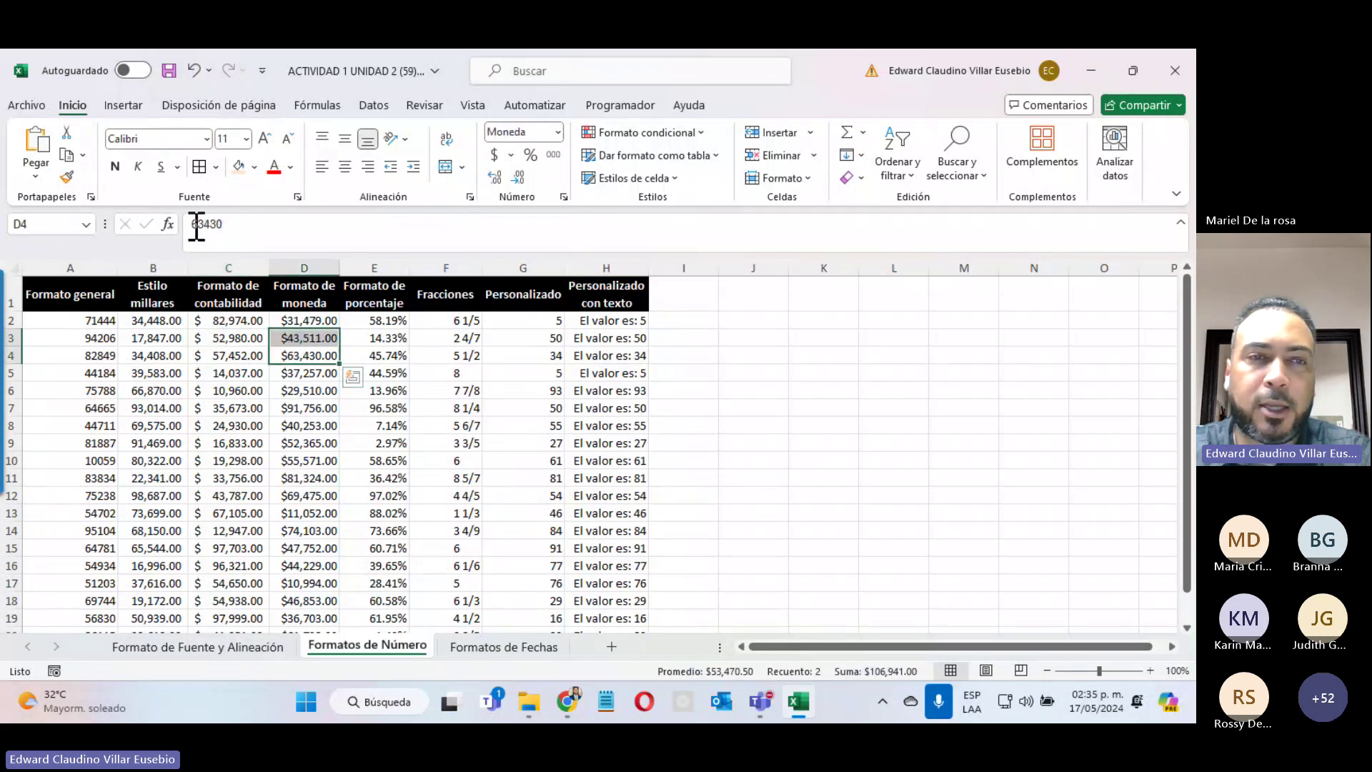
{"action": "left_click", "coordinate": [289, 354]}
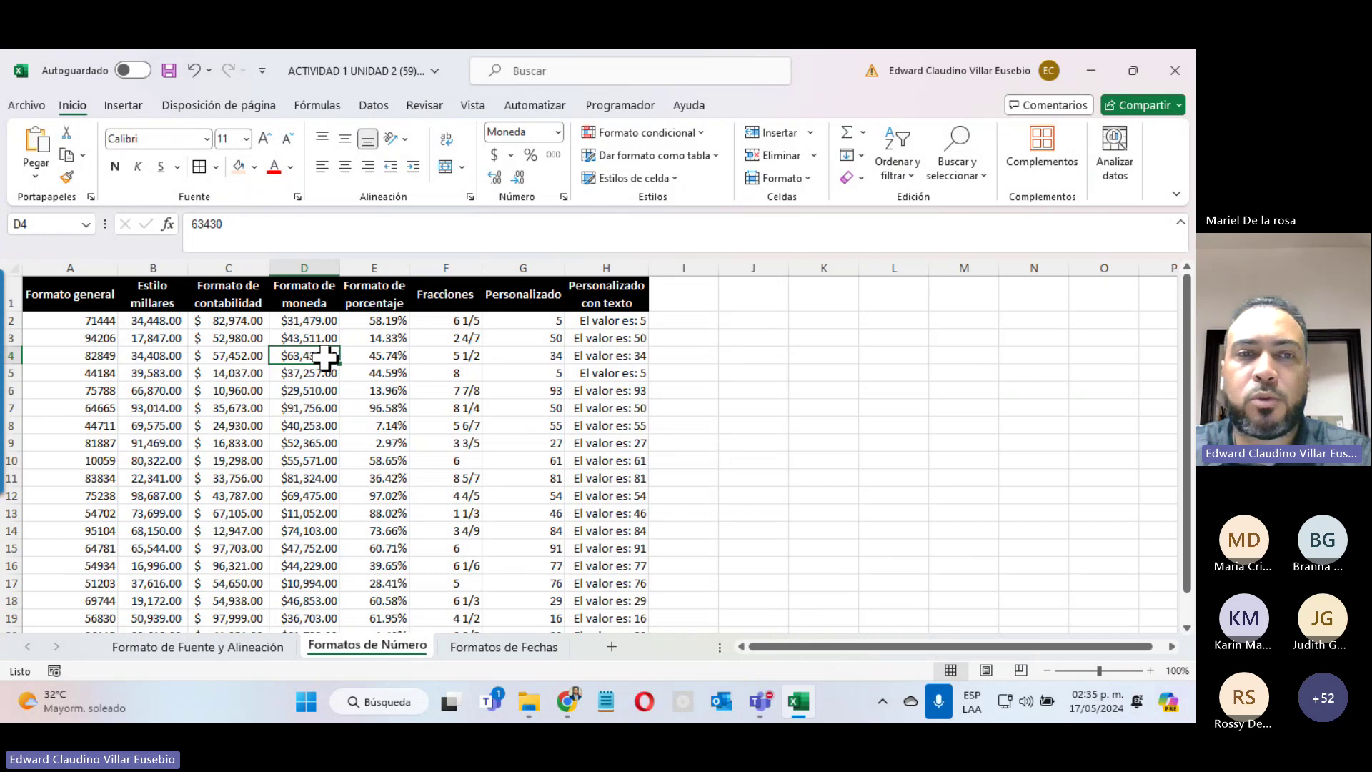
{"action": "double_click", "coordinate": [206, 224]}
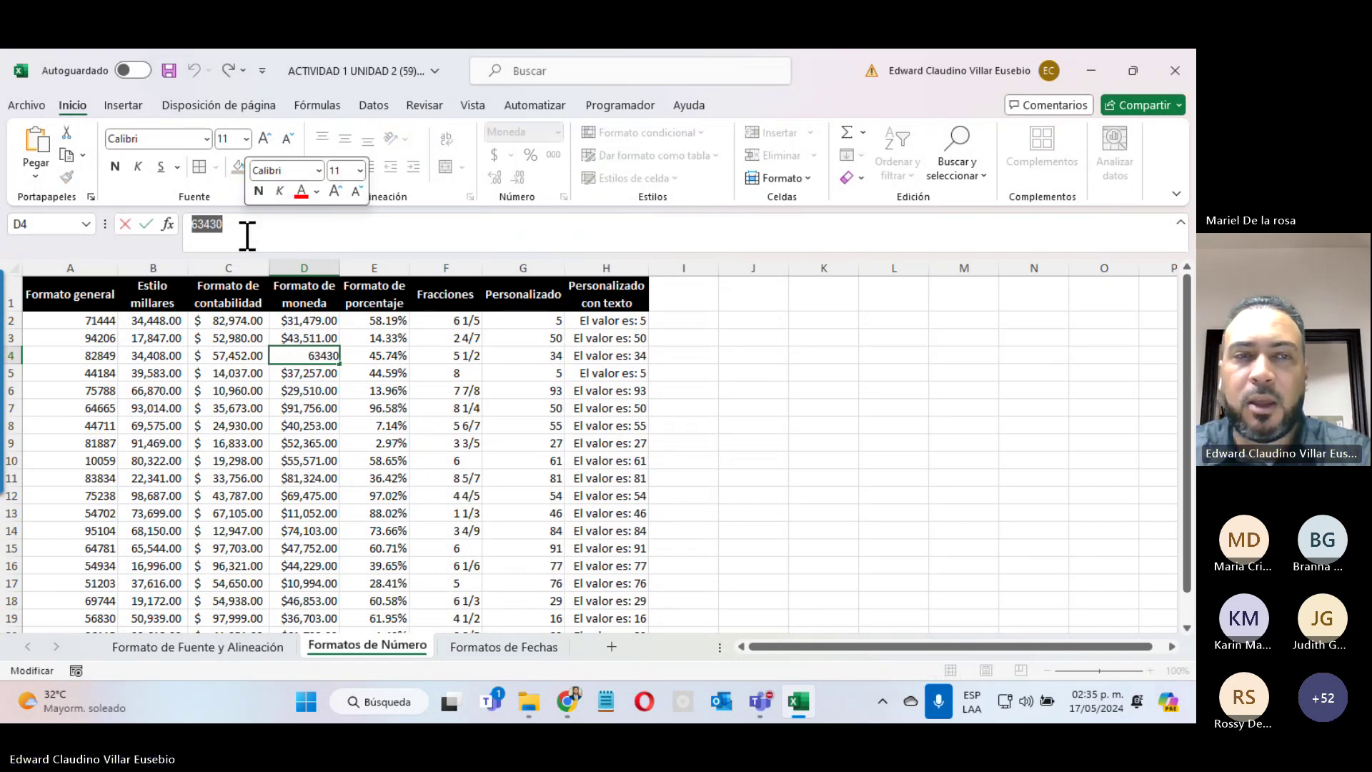
{"action": "key", "text": "Escape"}
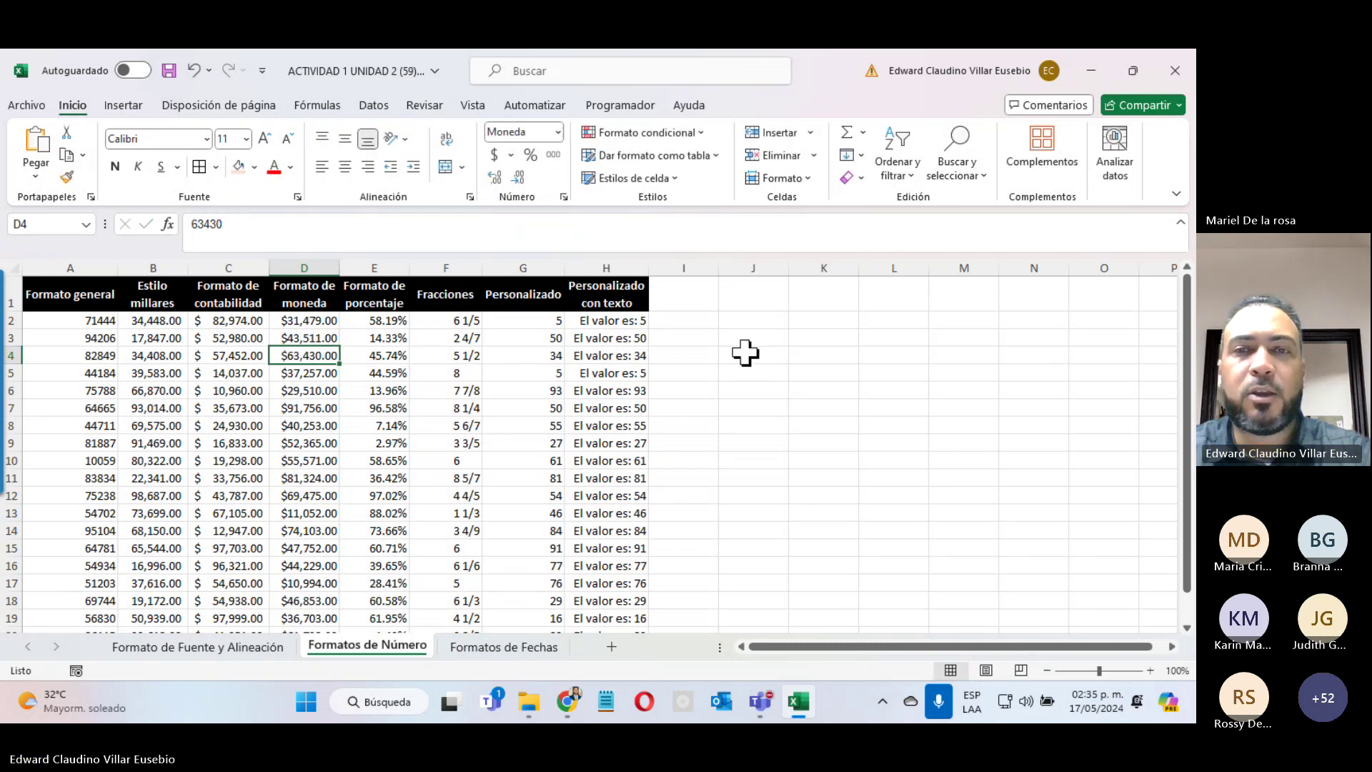
Step: Apply the Moneda currency format to J2:J14
{"action": "left_click_drag", "start_coordinate": [763, 323], "coordinate": [753, 529]}
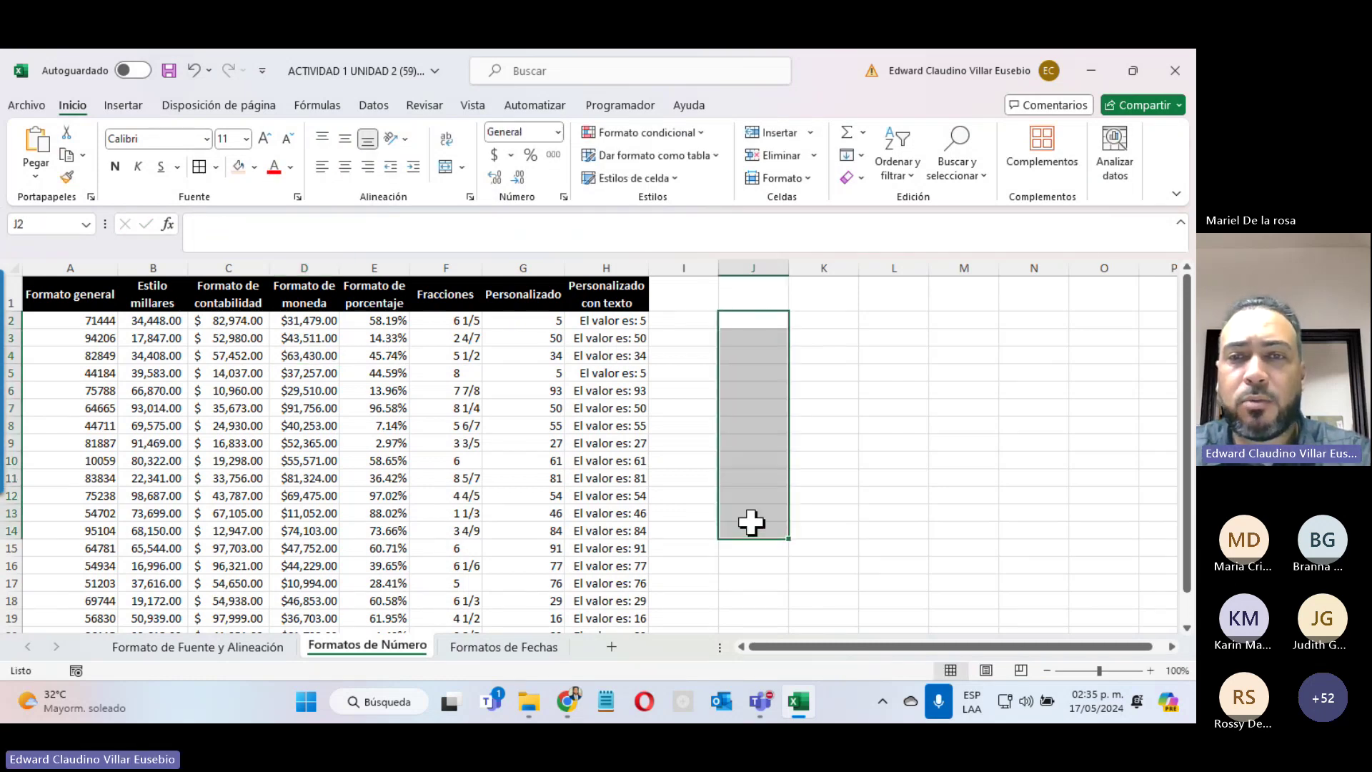
{"action": "left_click", "coordinate": [557, 132]}
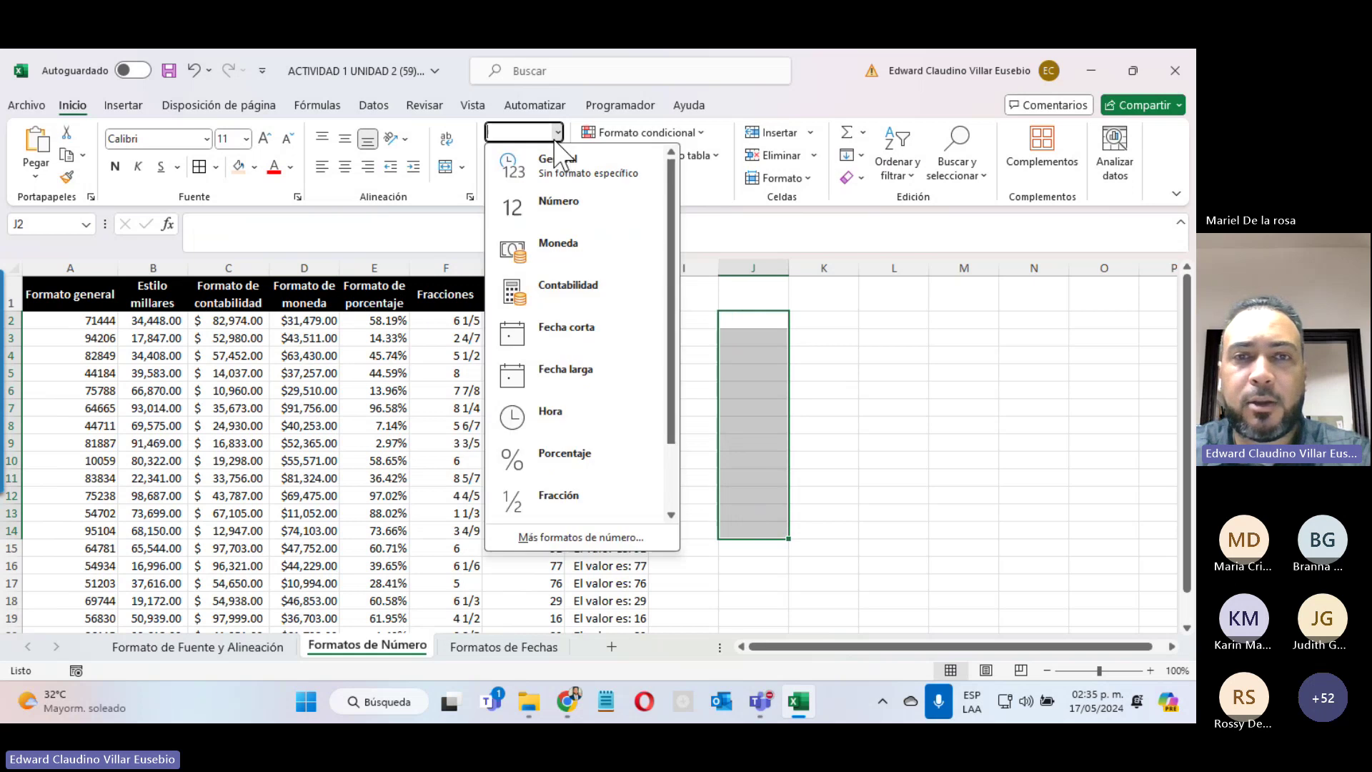
{"action": "left_click", "coordinate": [565, 245]}
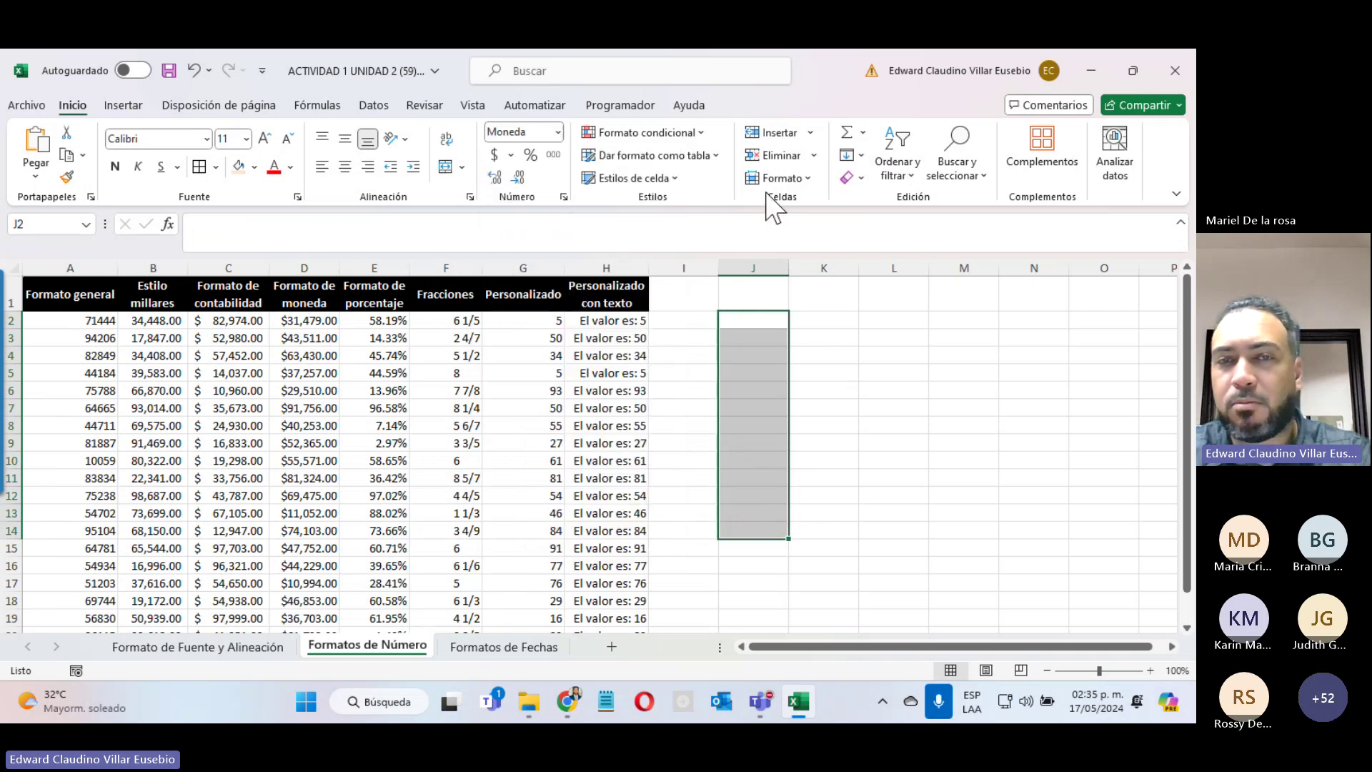
Step: Enter 1000 in J2 and confirm it displays as $1,000.00 with stored value 1000
{"action": "left_click", "coordinate": [763, 327]}
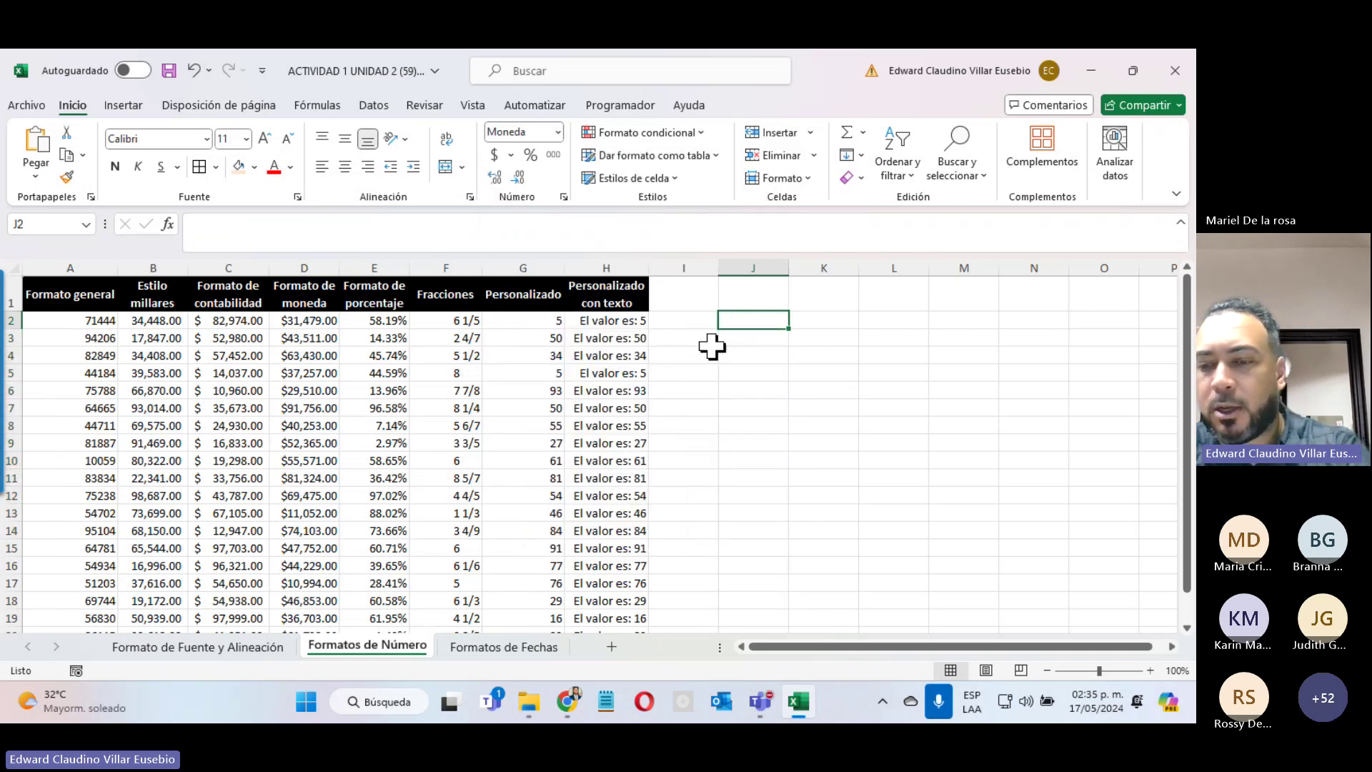
{"action": "type", "text": "1000"}
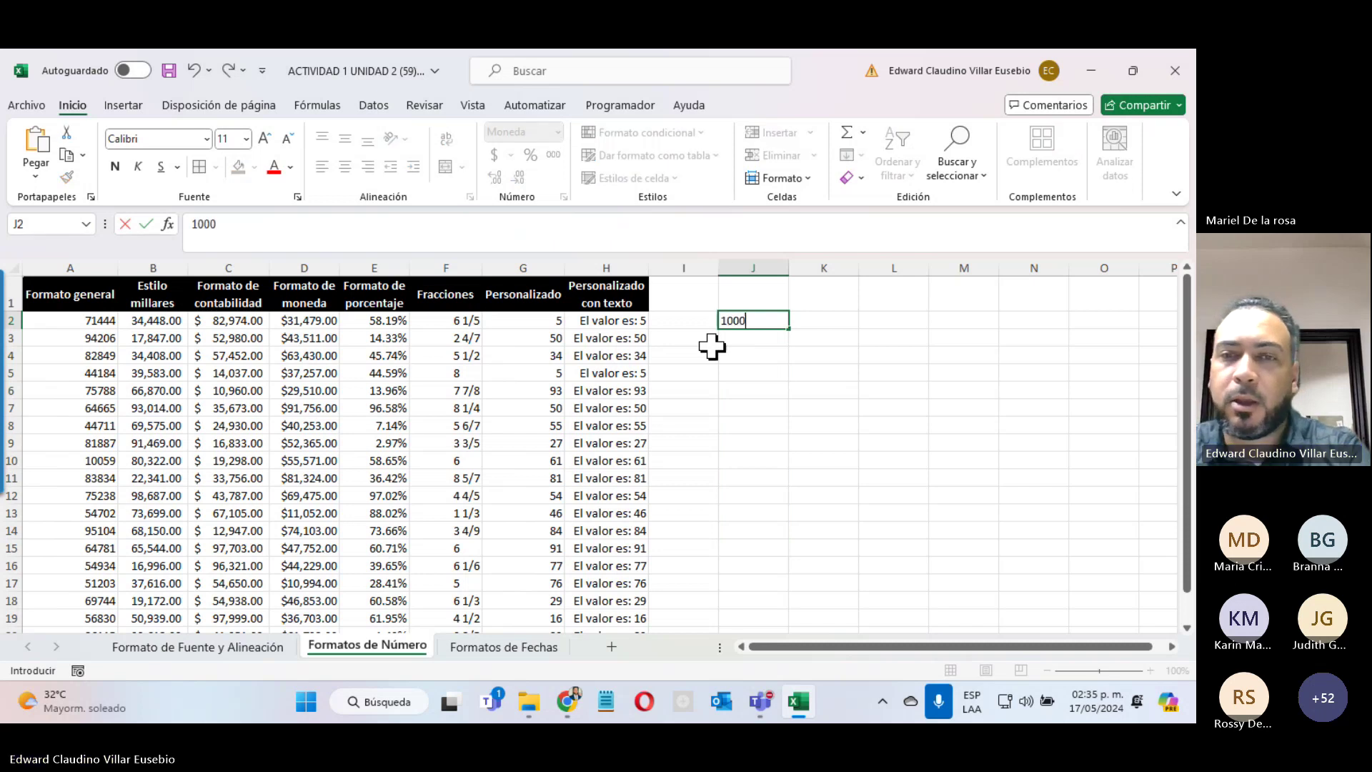
{"action": "key", "text": "Return"}
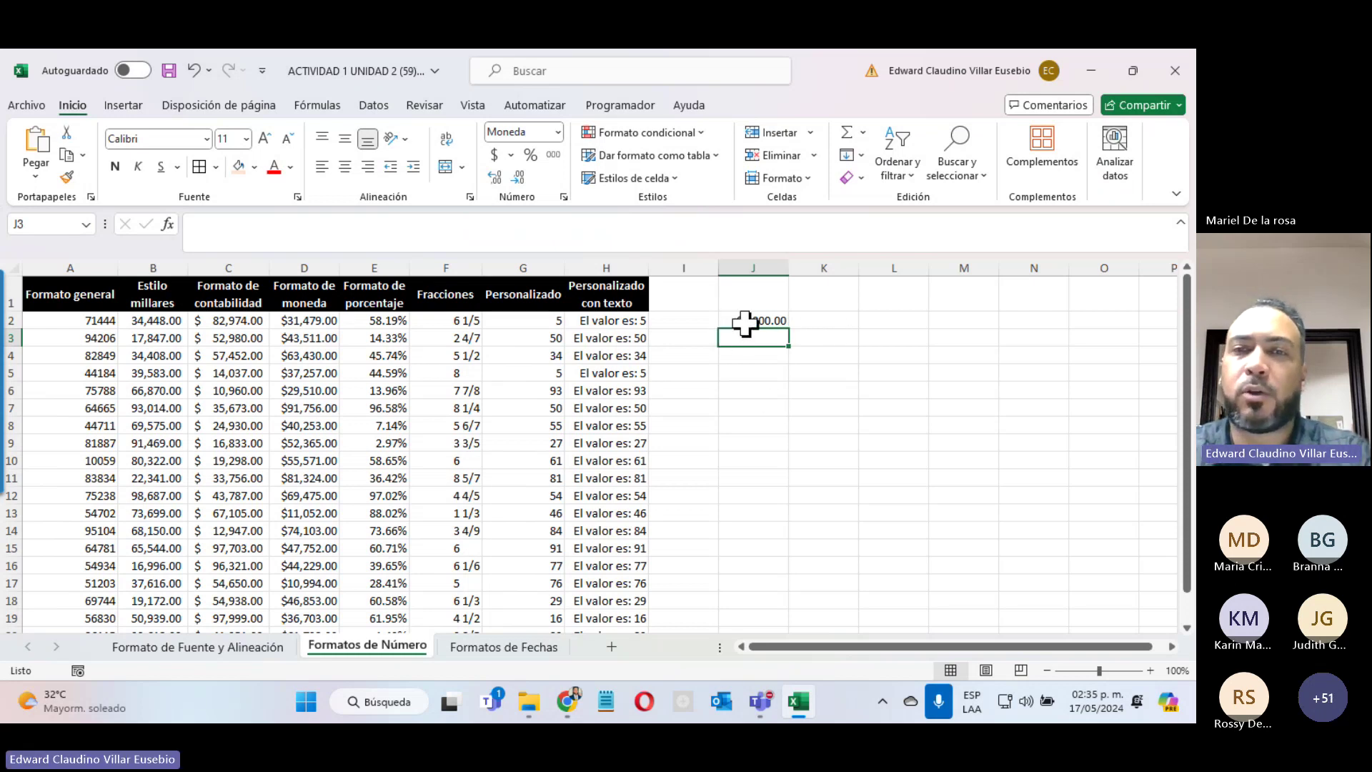
{"action": "left_click", "coordinate": [737, 319]}
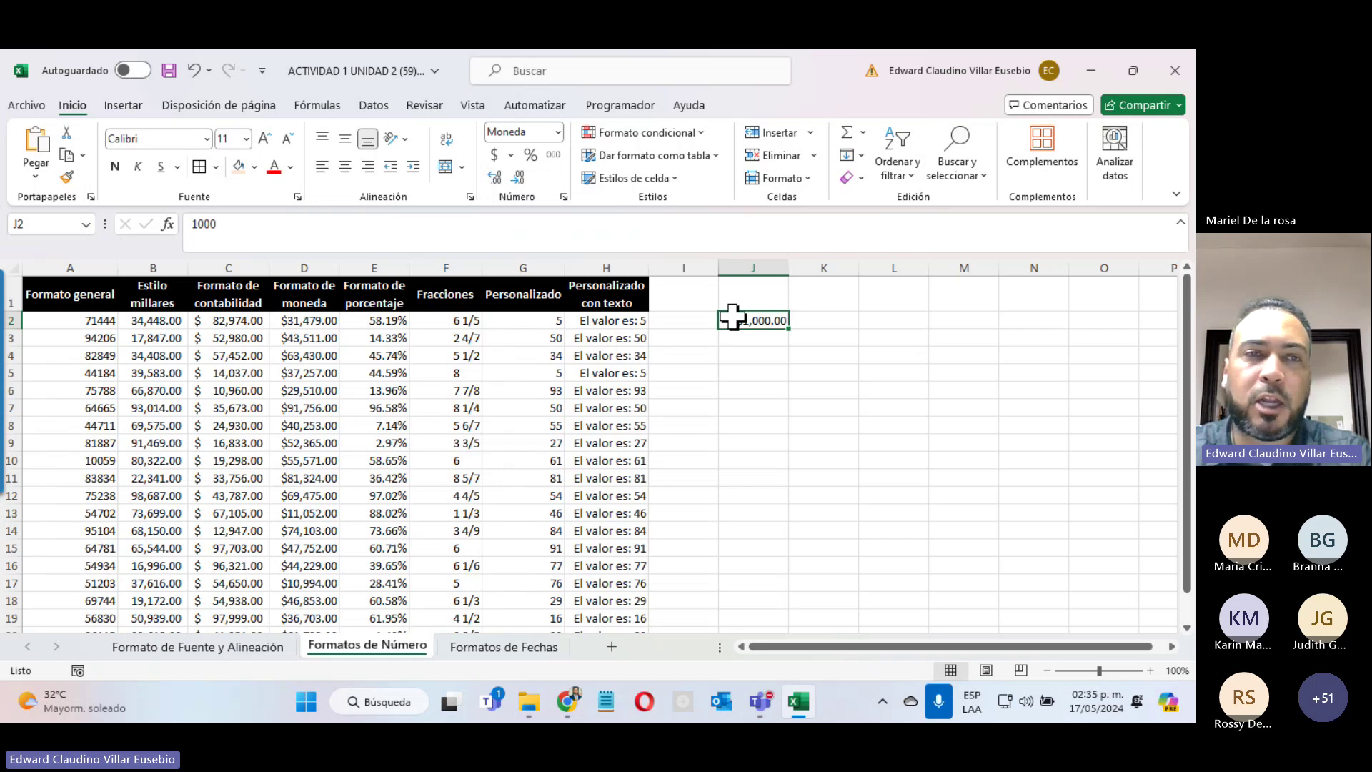
{"action": "double_click", "coordinate": [203, 224]}
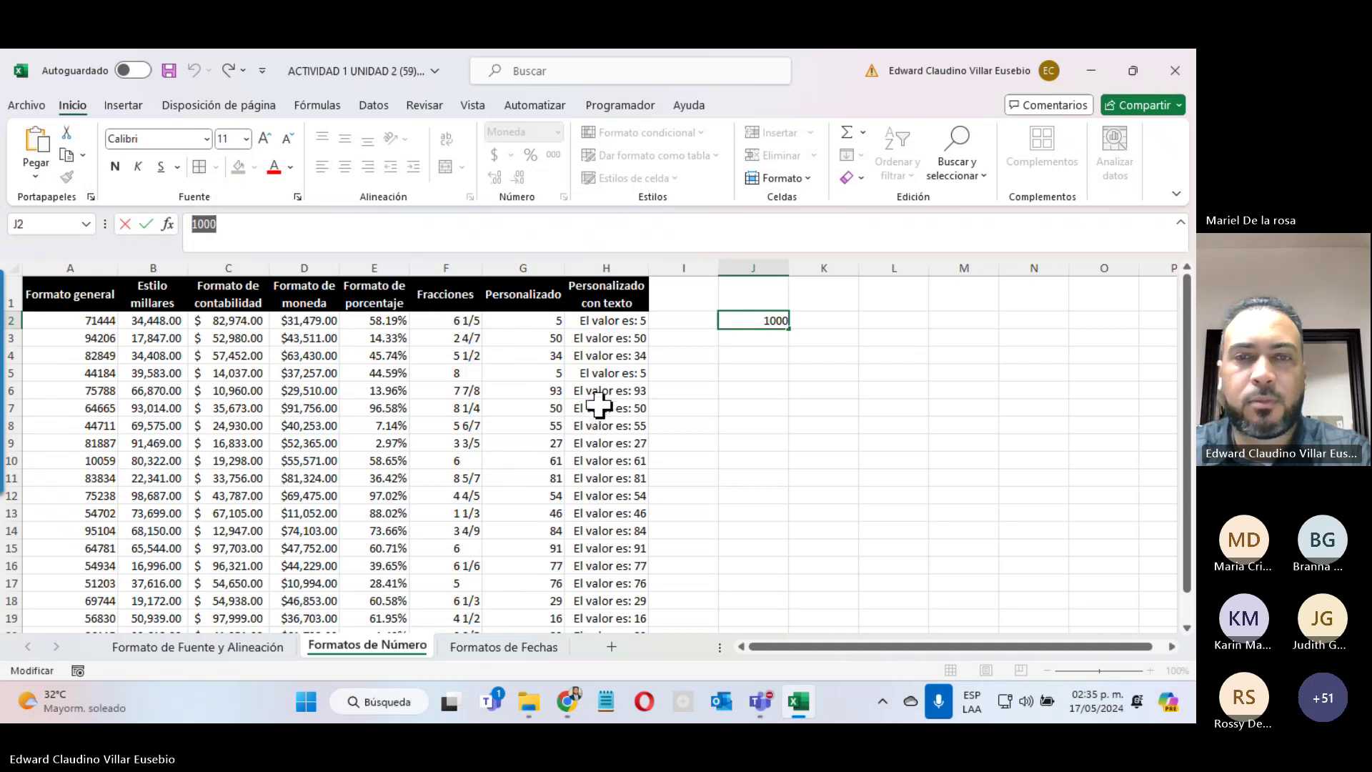
{"action": "key", "text": "Escape"}
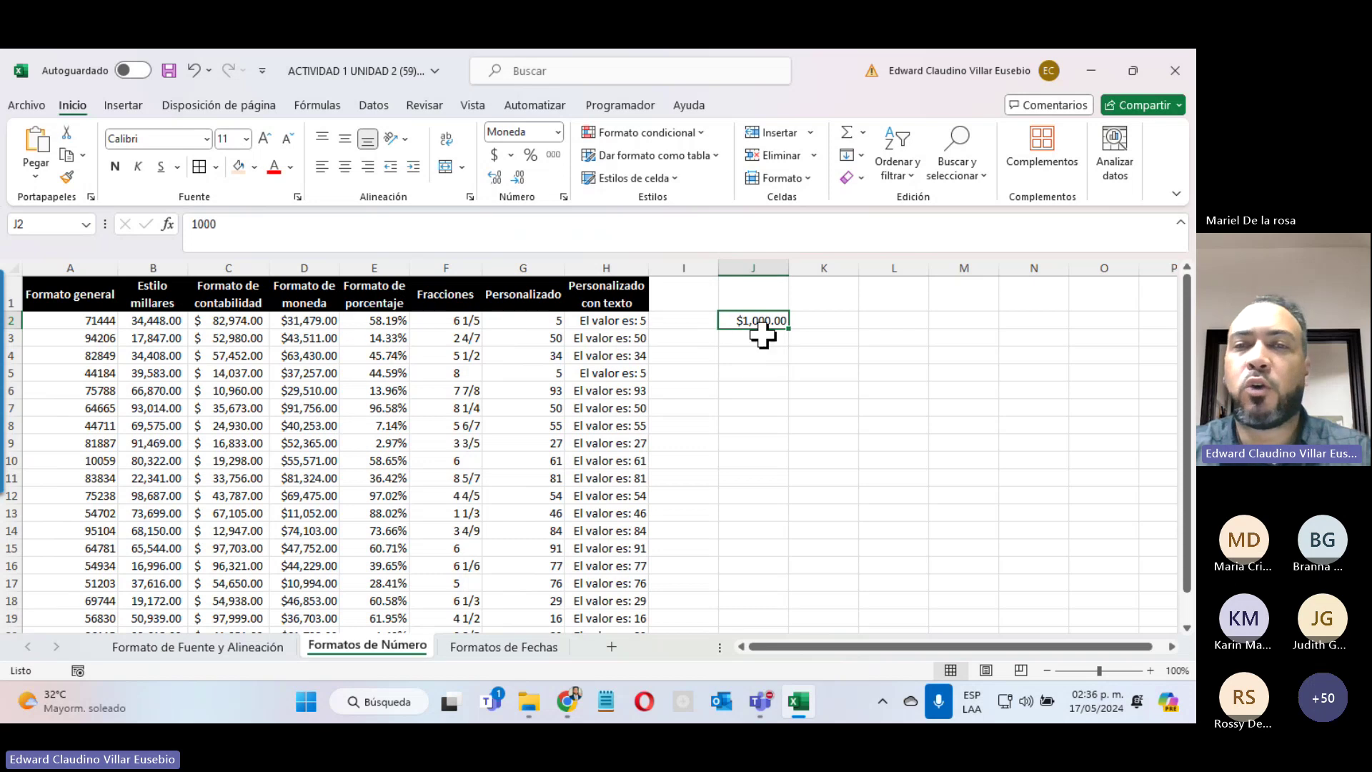
Step: Cancel the K2 entry, minimize the Teams meeting, and go to the Formatos de Fechas sheet
{"action": "left_click", "coordinate": [827, 314]}
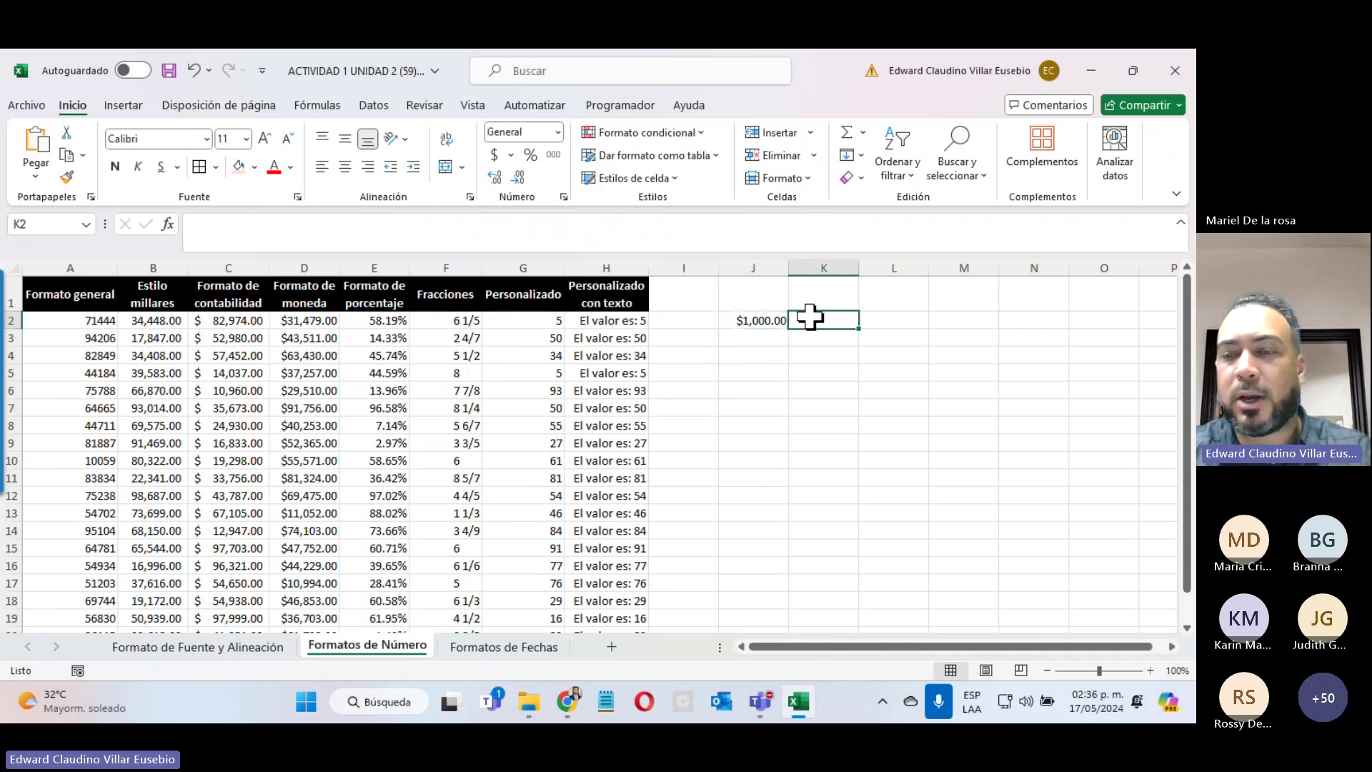
{"action": "type", "text": "2"}
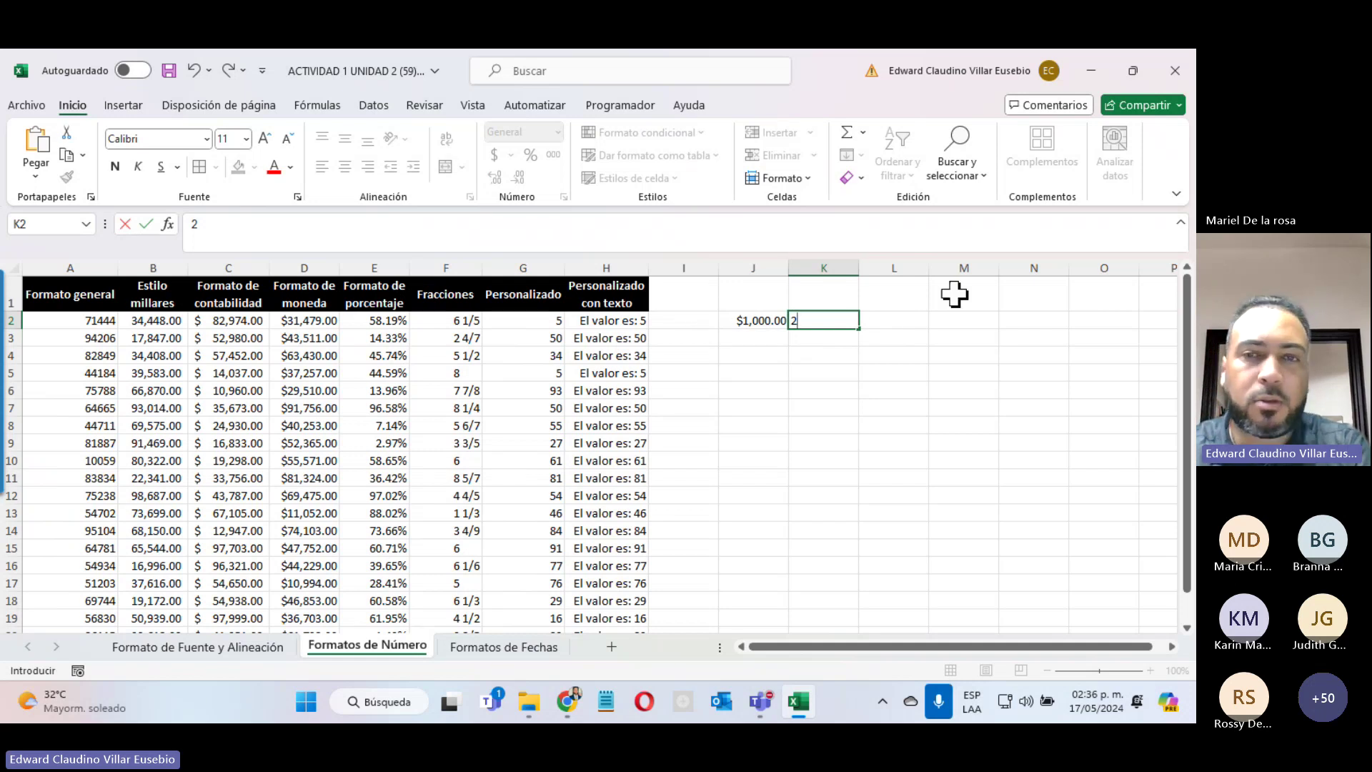
{"action": "key", "text": "Escape"}
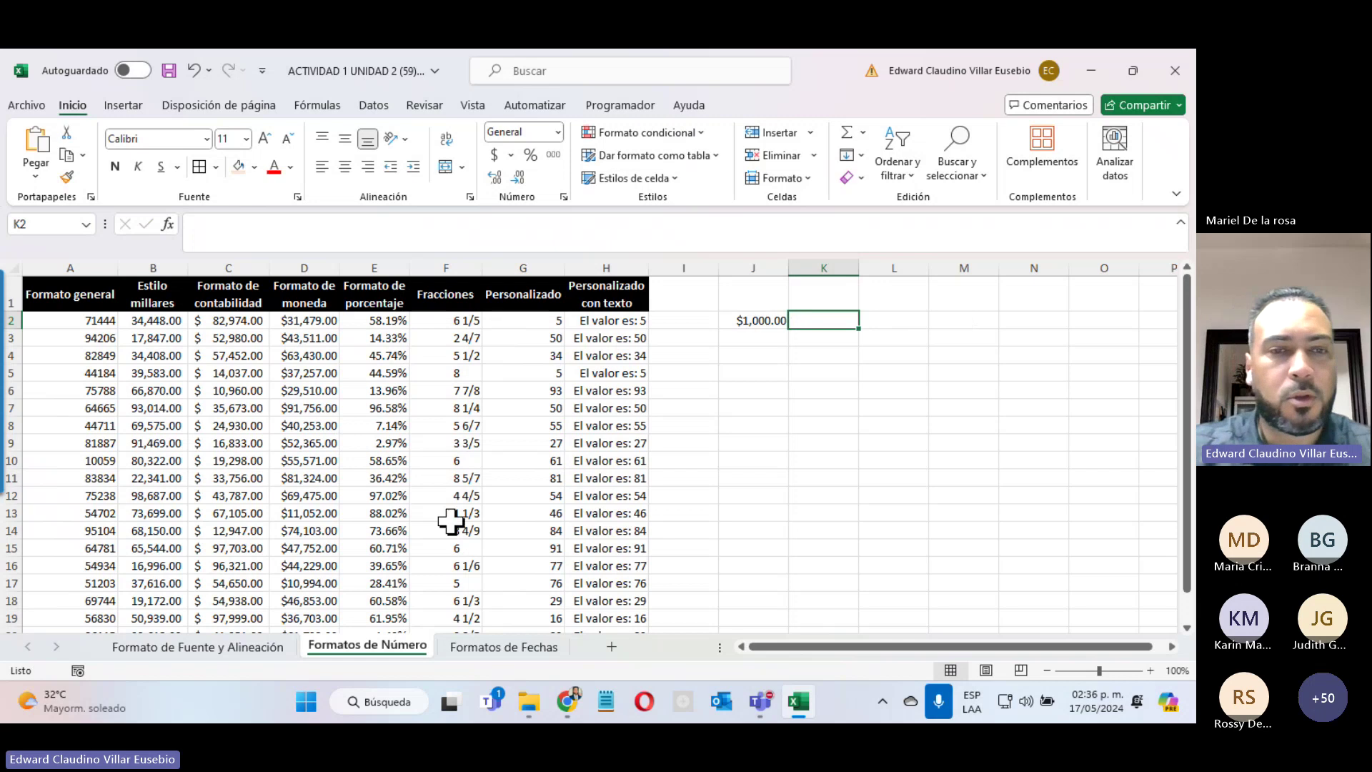
{"action": "left_click", "coordinate": [1158, 450]}
{"action": "left_click", "coordinate": [983, 83]}
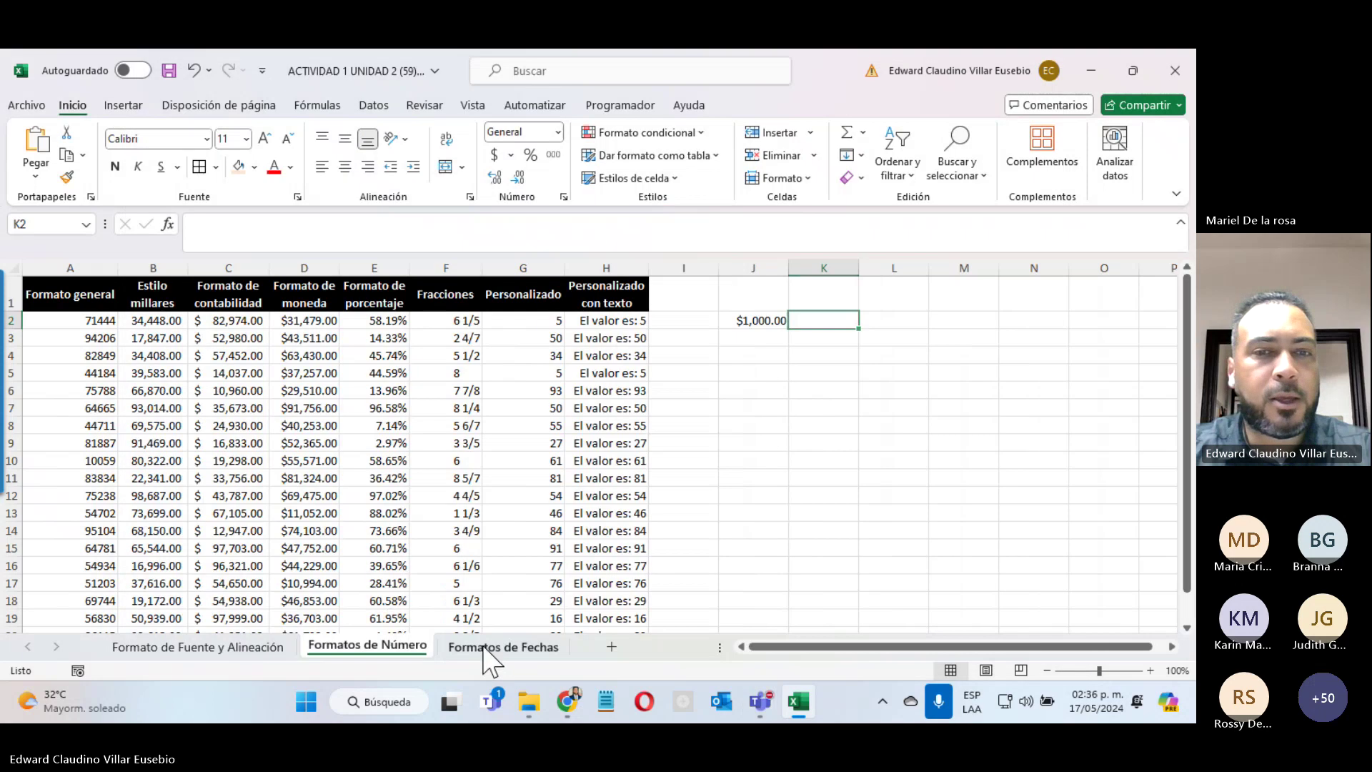
{"action": "left_click", "coordinate": [486, 647]}
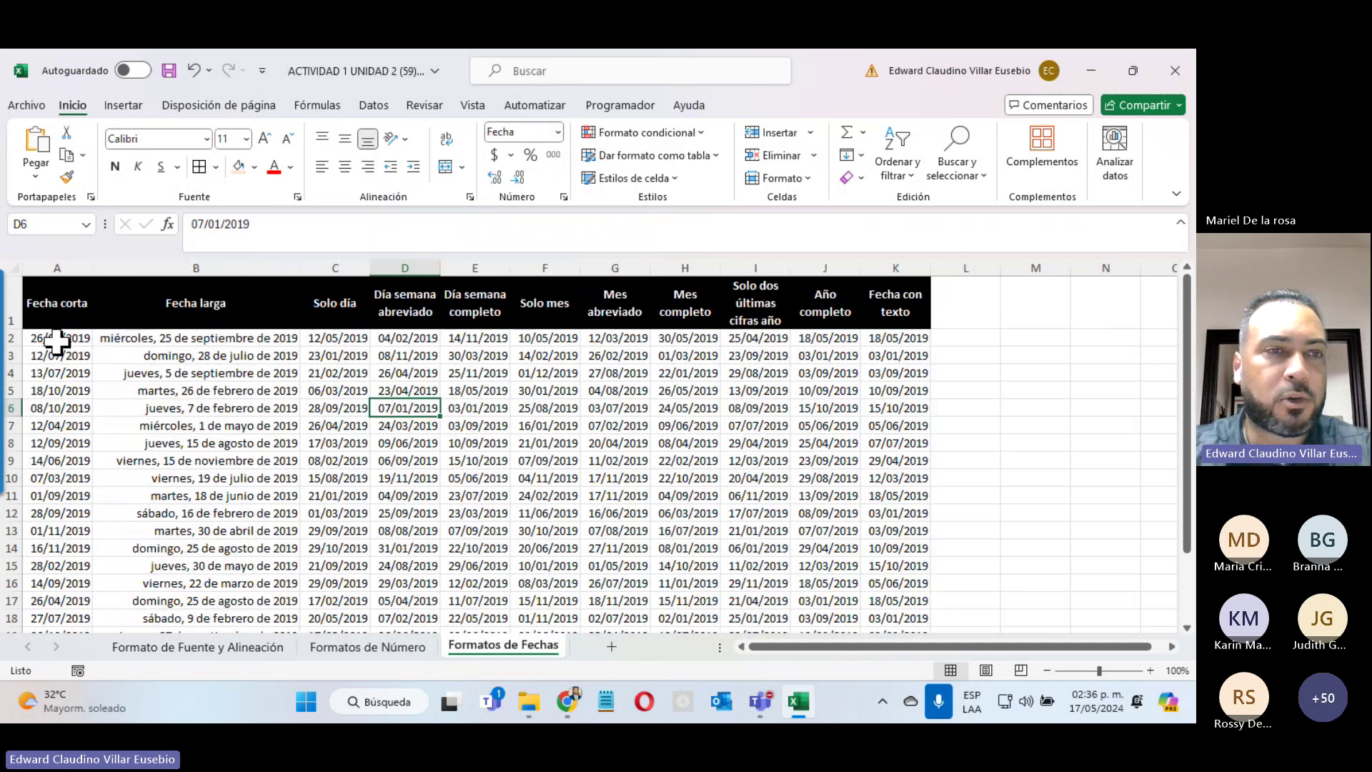
{"action": "left_click_drag", "start_coordinate": [57, 341], "coordinate": [221, 601]}
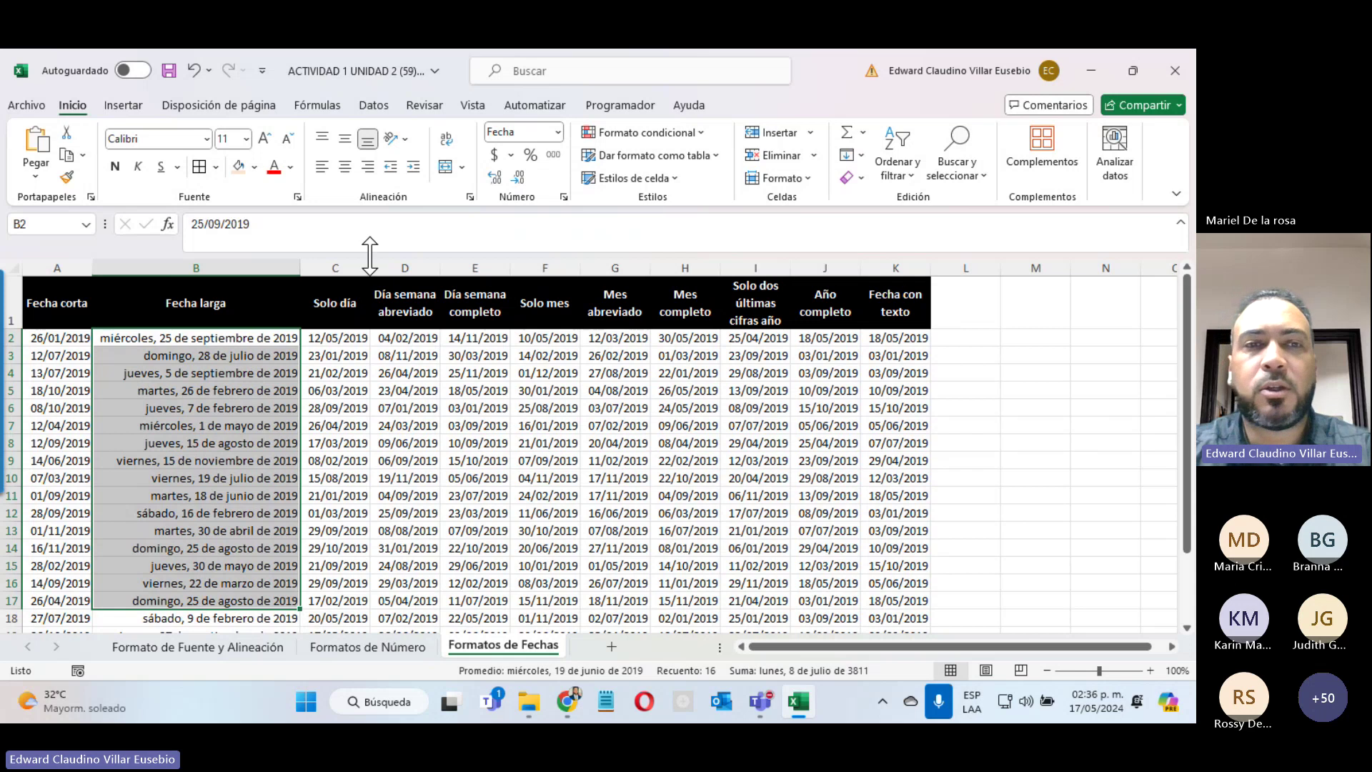
{"action": "left_click", "coordinate": [557, 133]}
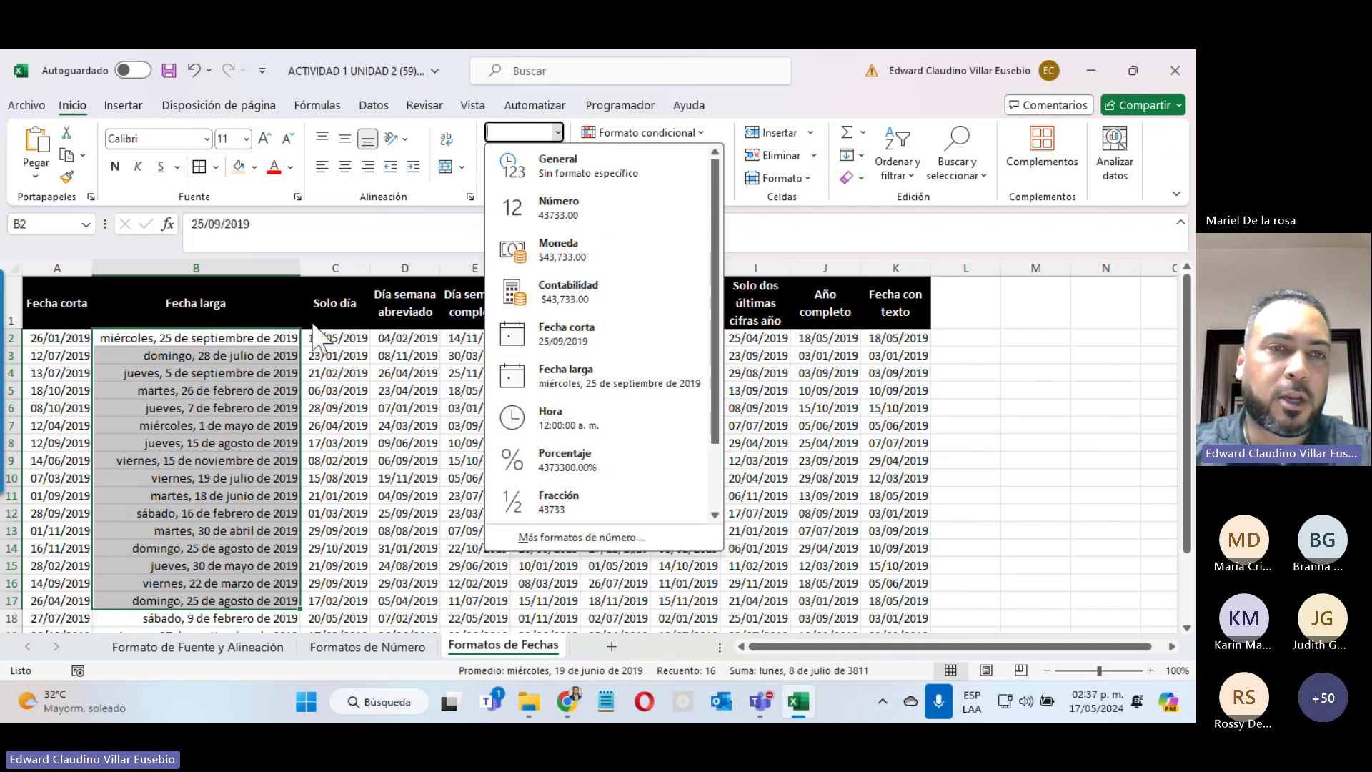
{"action": "left_click_drag", "start_coordinate": [325, 346], "coordinate": [335, 599]}
{"action": "scroll", "coordinate": [336, 599], "scroll_direction": "up", "scroll_amount": 1}
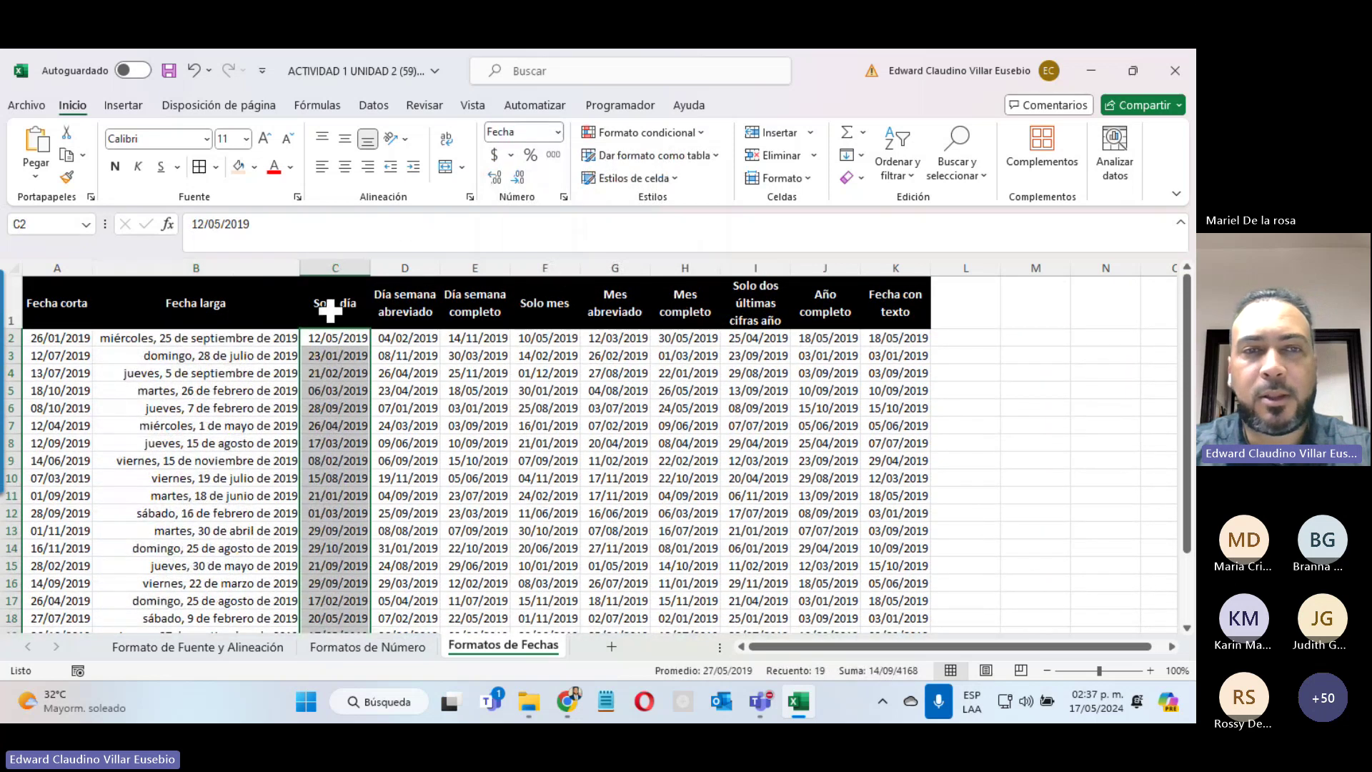
Step: Change column C's custom format from dd/mm/aaaa to dd to show only the day
{"action": "left_click", "coordinate": [559, 133]}
{"action": "left_click", "coordinate": [565, 537]}
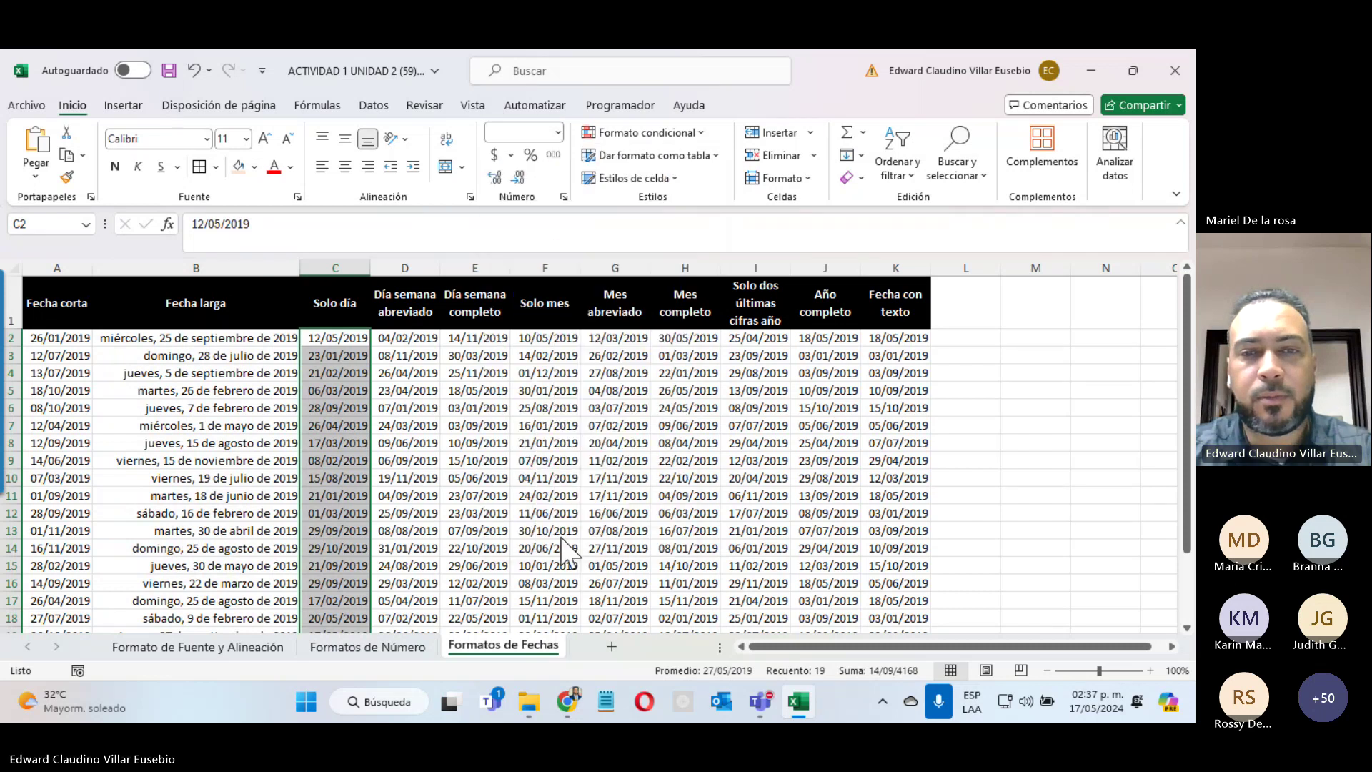
{"action": "left_click", "coordinate": [127, 301]}
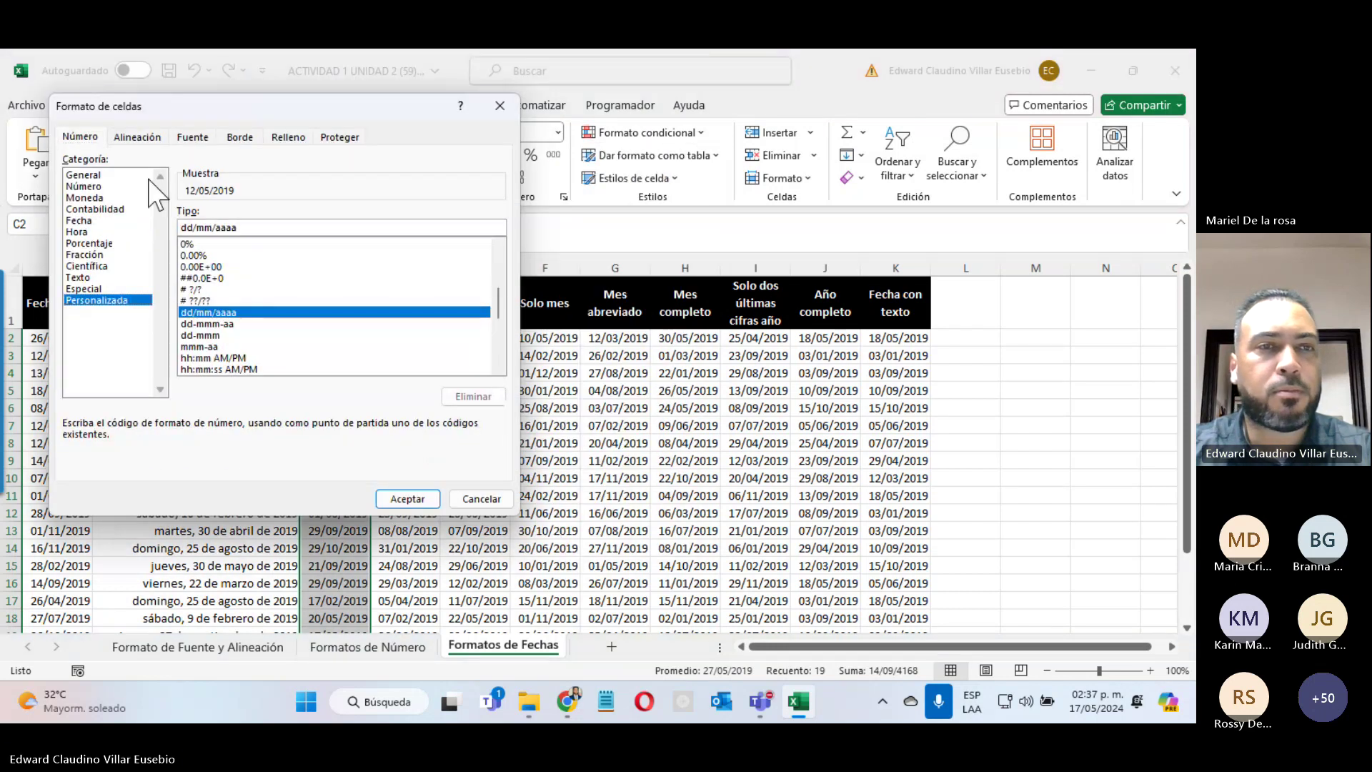
{"action": "left_click_drag", "start_coordinate": [183, 108], "coordinate": [562, 140]}
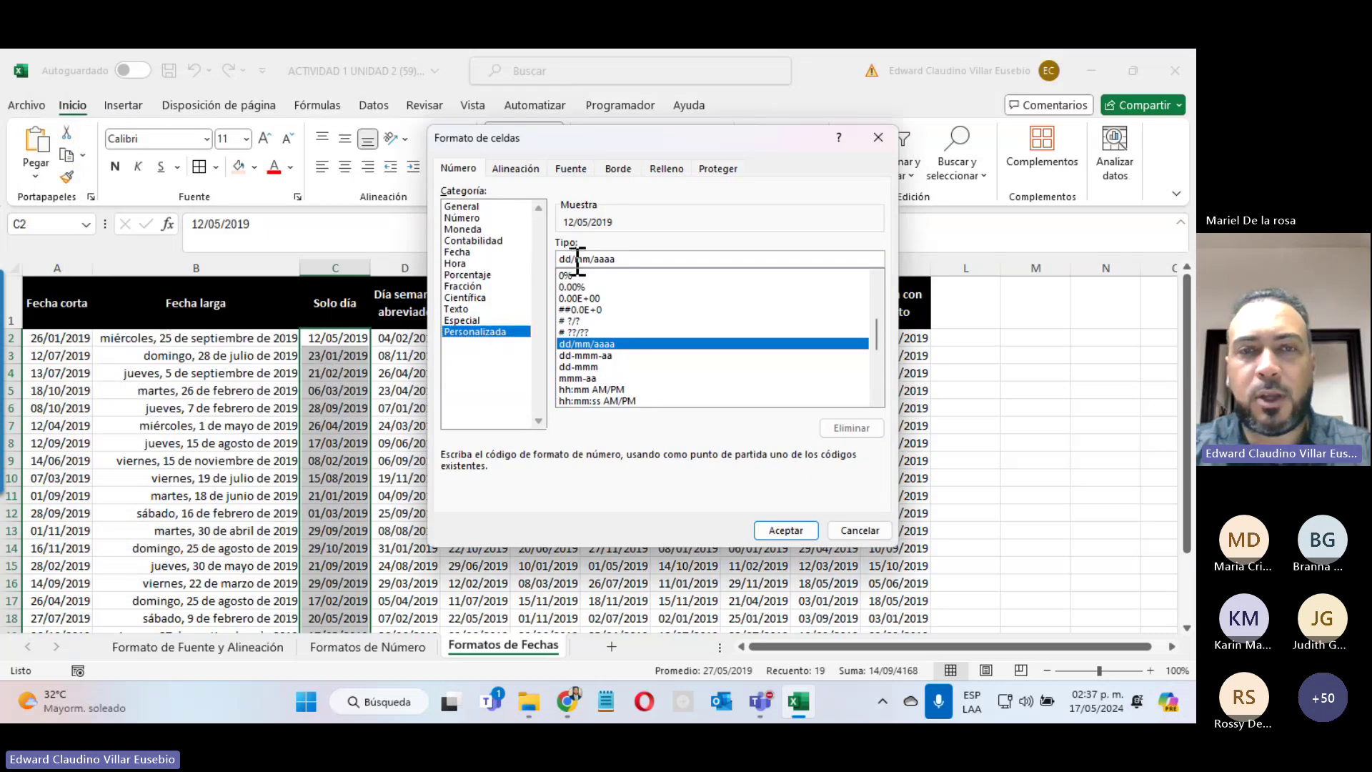
{"action": "left_click_drag", "start_coordinate": [572, 259], "coordinate": [622, 260]}
{"action": "key", "text": "BackSpace"}
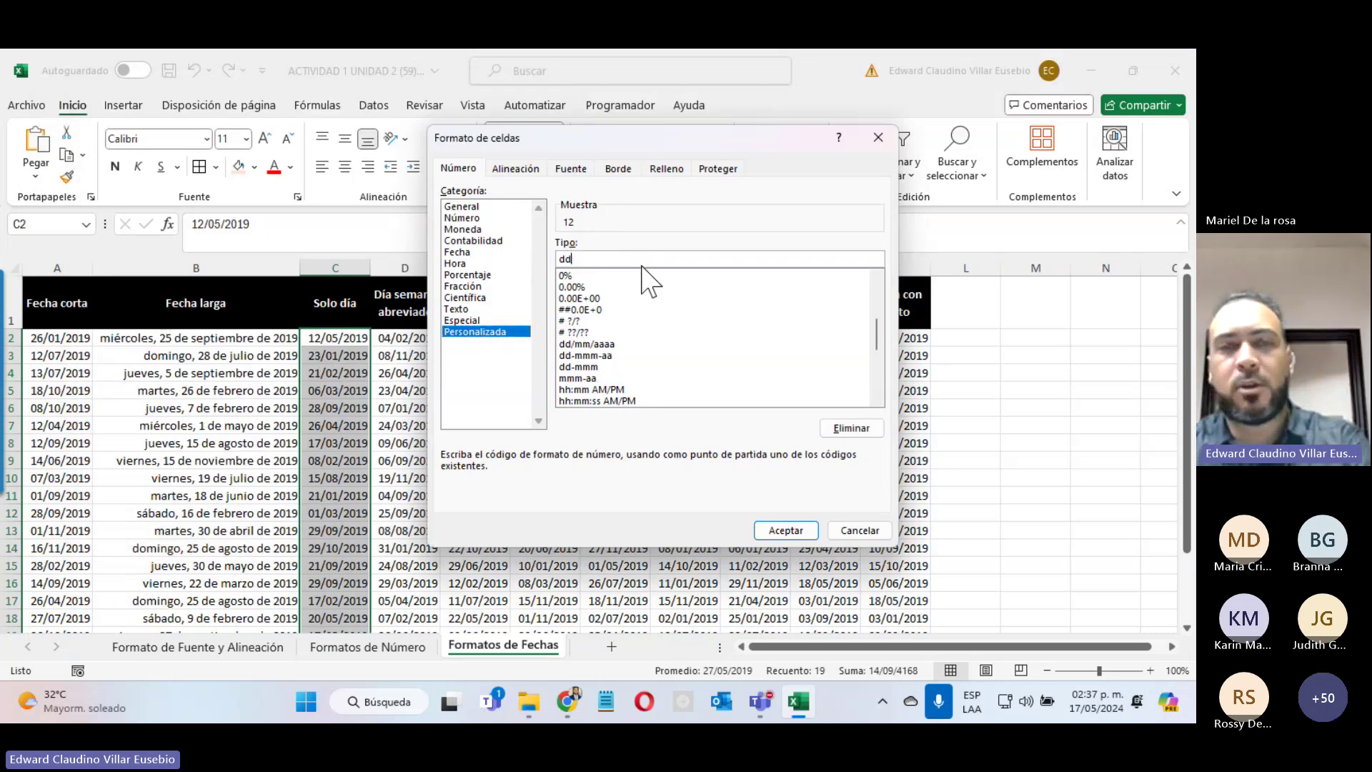
{"action": "left_click", "coordinate": [805, 532]}
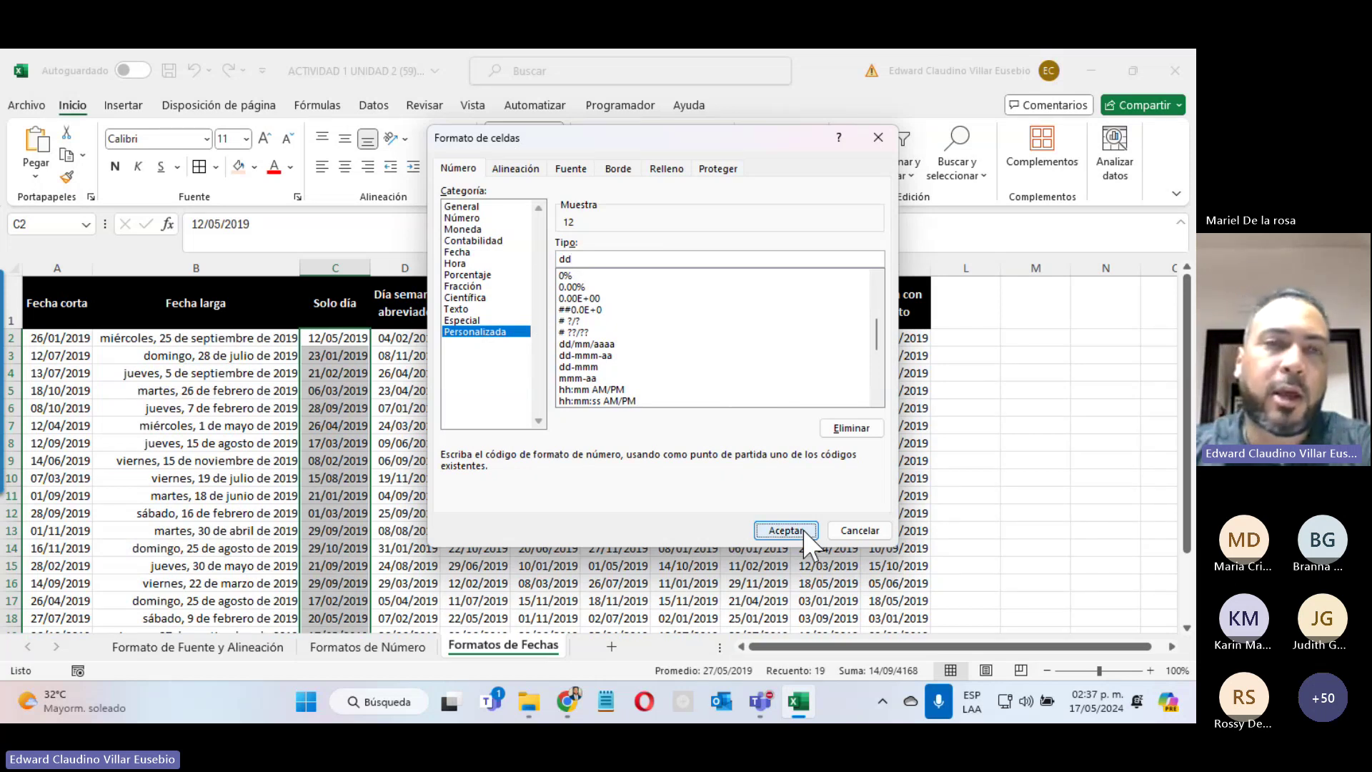
Step: Confirm C4 still stores the full date 21/02/2019, then select column D's dates
{"action": "left_click", "coordinate": [319, 366]}
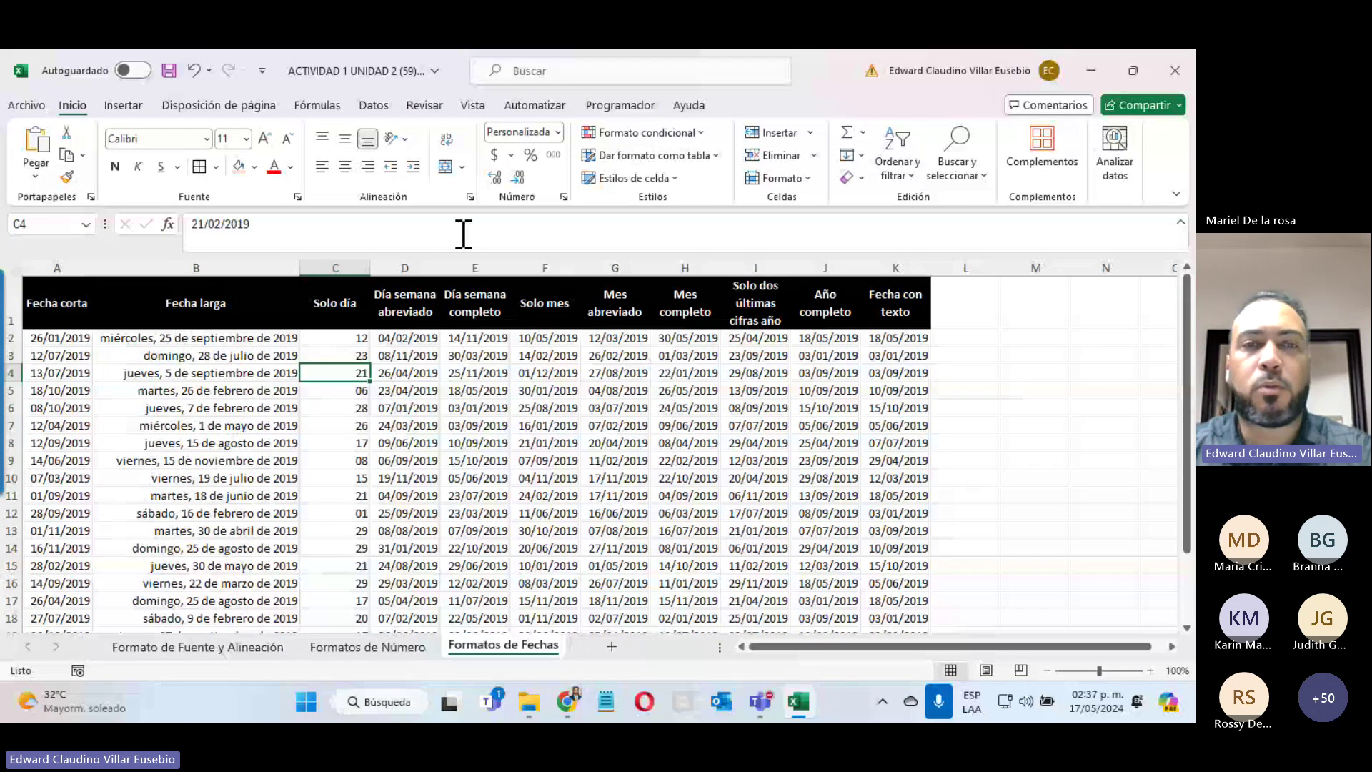
{"action": "left_click", "coordinate": [464, 234]}
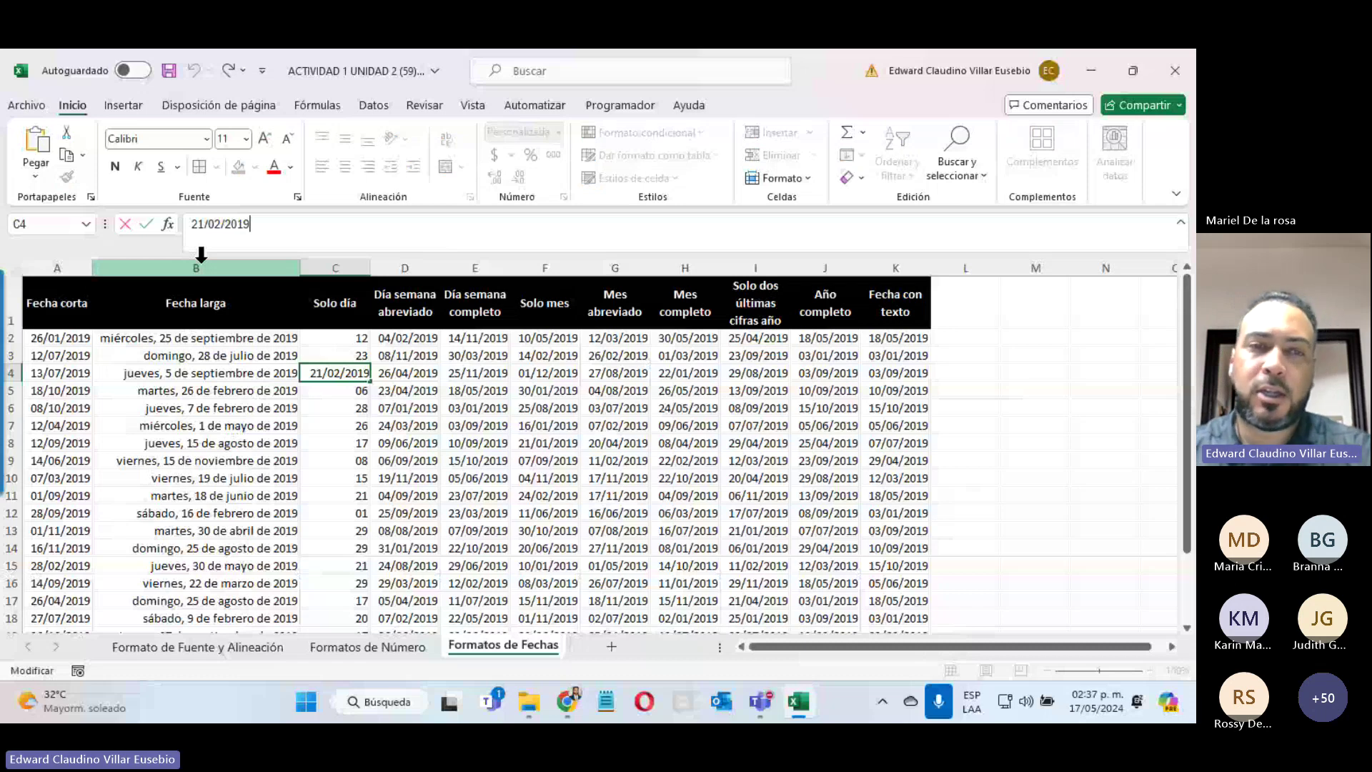
{"action": "key", "text": "Escape"}
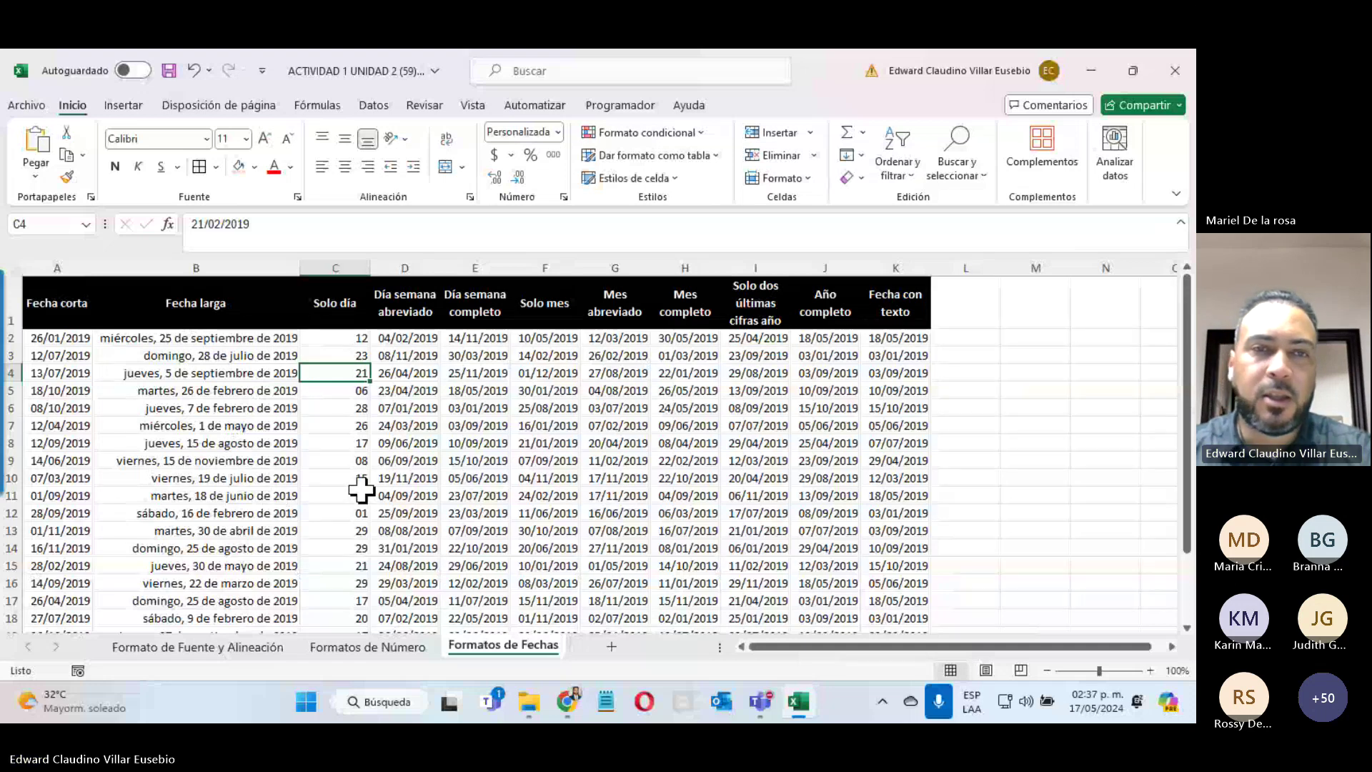
{"action": "left_click_drag", "start_coordinate": [407, 338], "coordinate": [421, 604]}
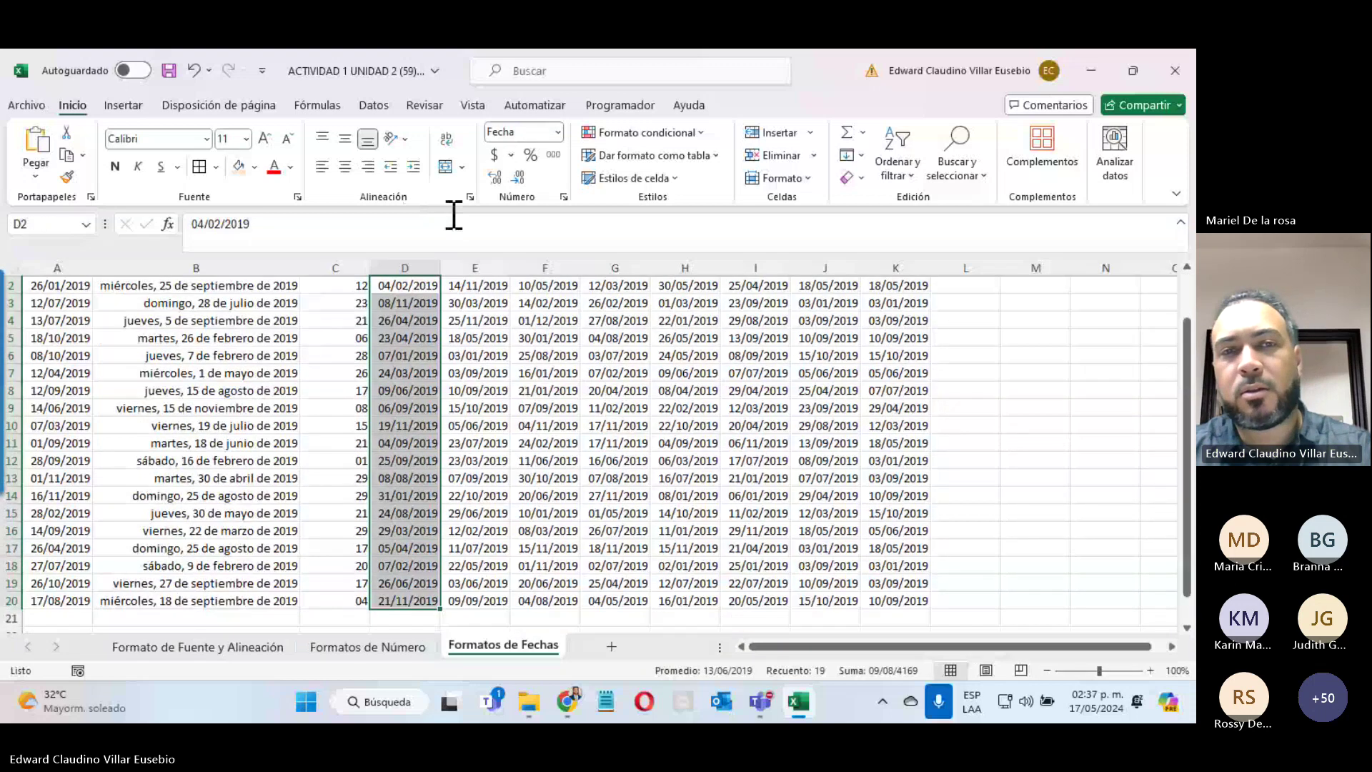
Step: Give column D the custom format ddd to show abbreviated weekday names like lun
{"action": "scroll", "coordinate": [454, 214], "scroll_direction": "up", "scroll_amount": 1}
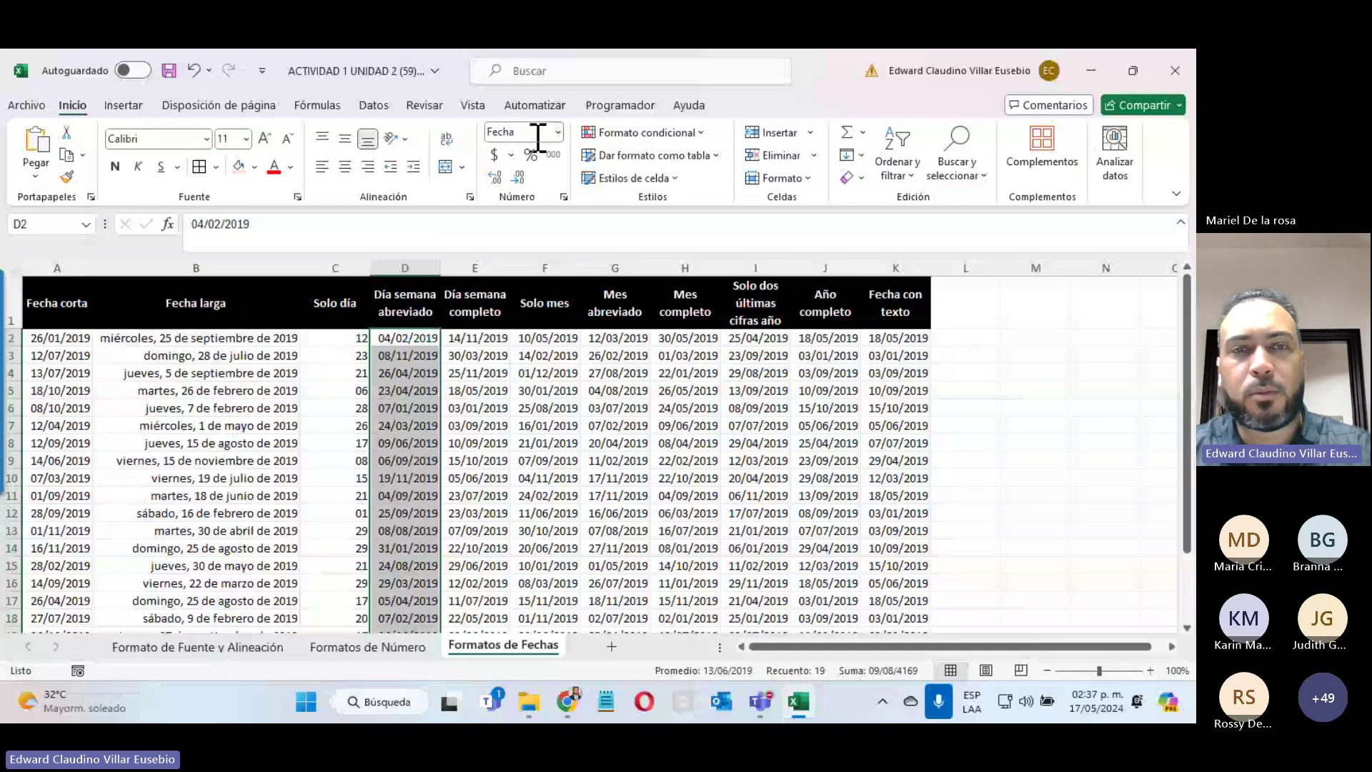
{"action": "left_click", "coordinate": [558, 132]}
{"action": "left_click", "coordinate": [604, 554]}
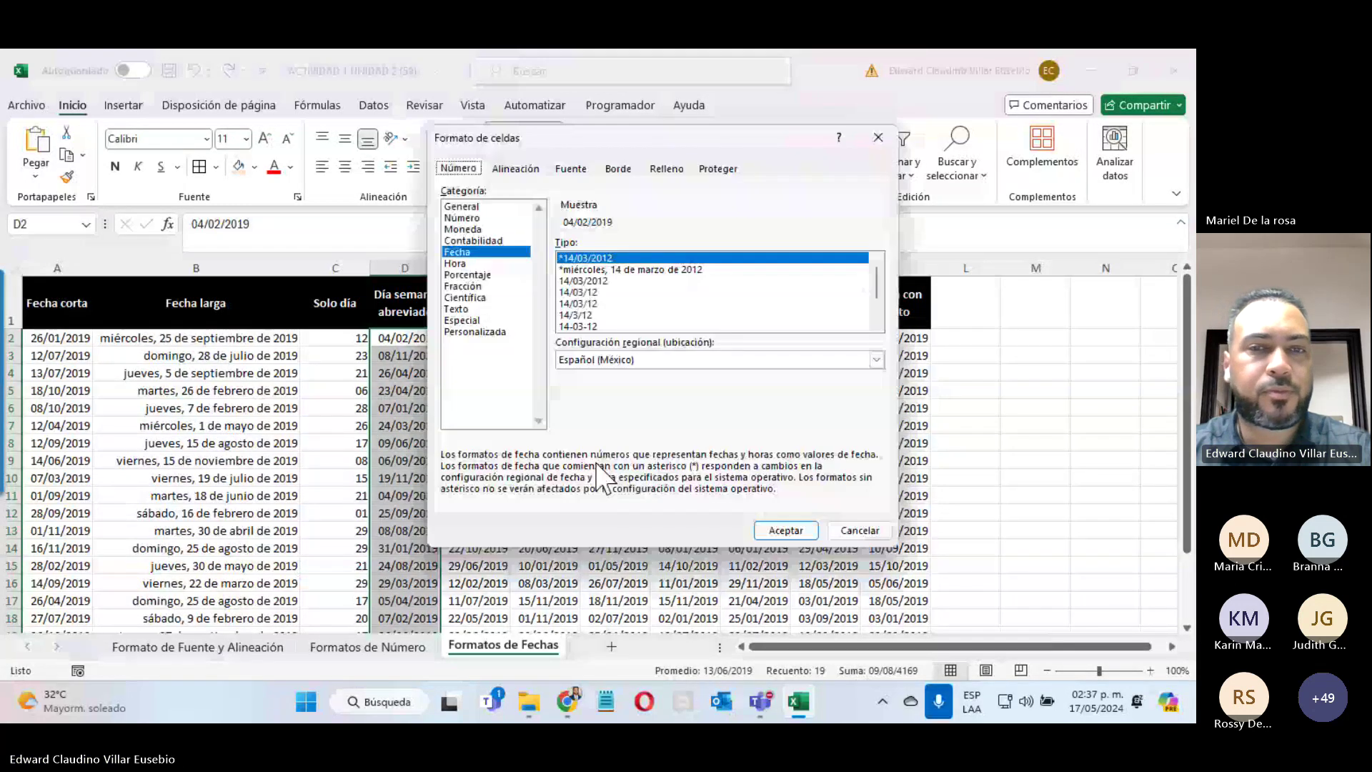
{"action": "left_click", "coordinate": [477, 332]}
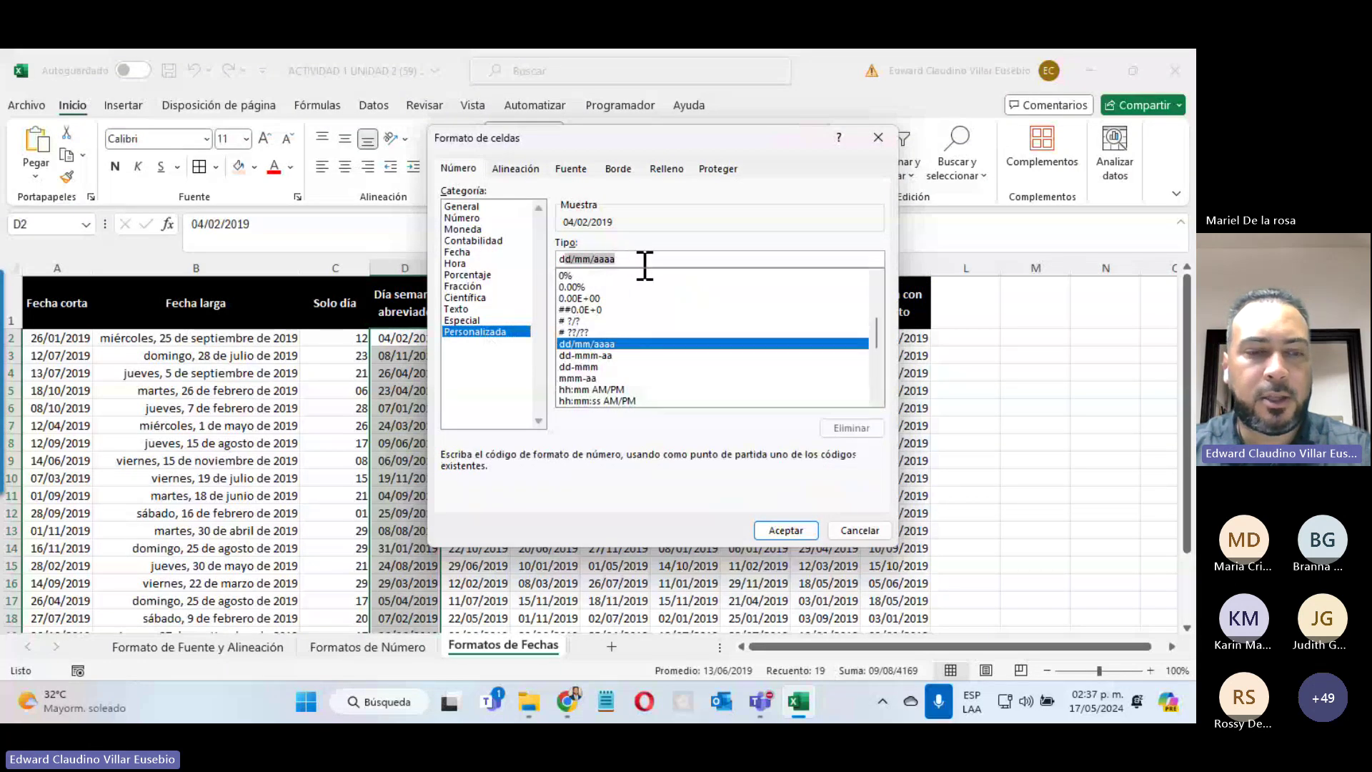
{"action": "type", "text": "ddd"}
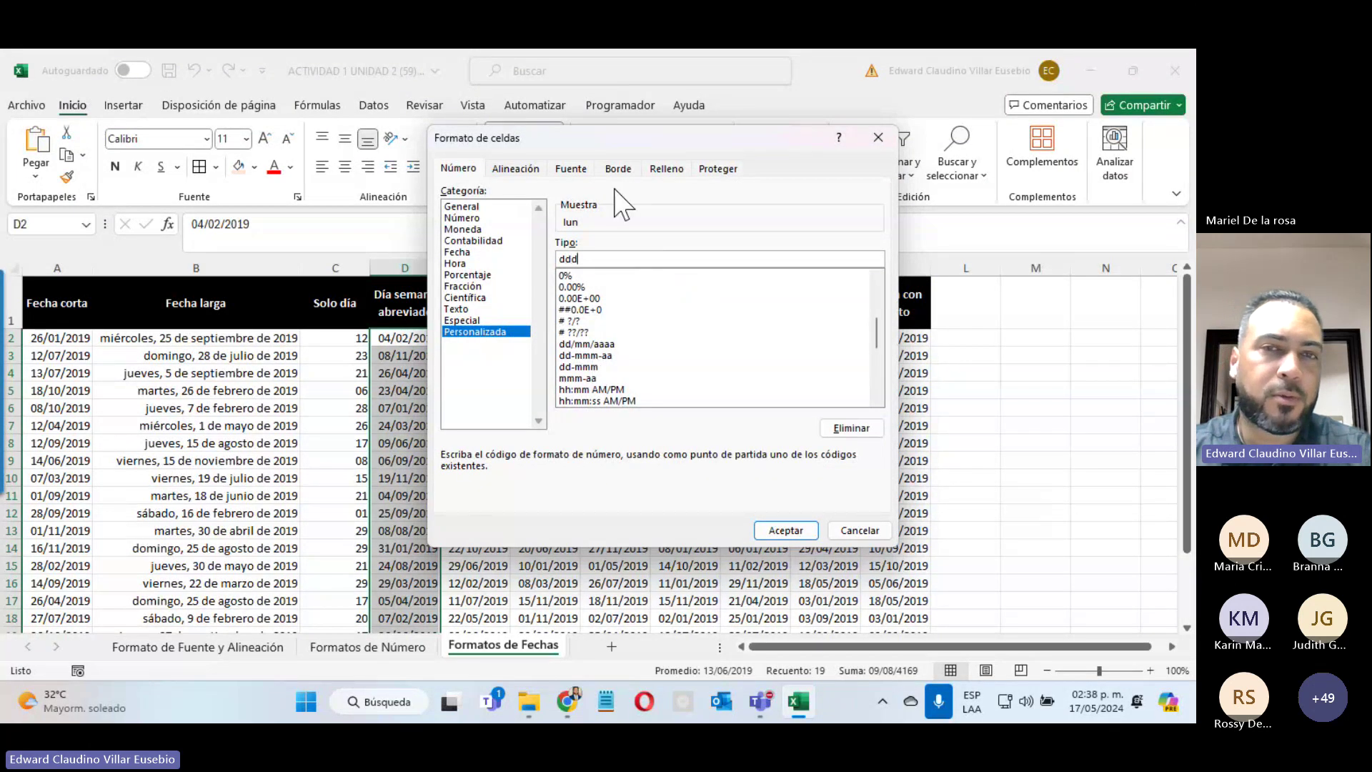
{"action": "left_click", "coordinate": [781, 530]}
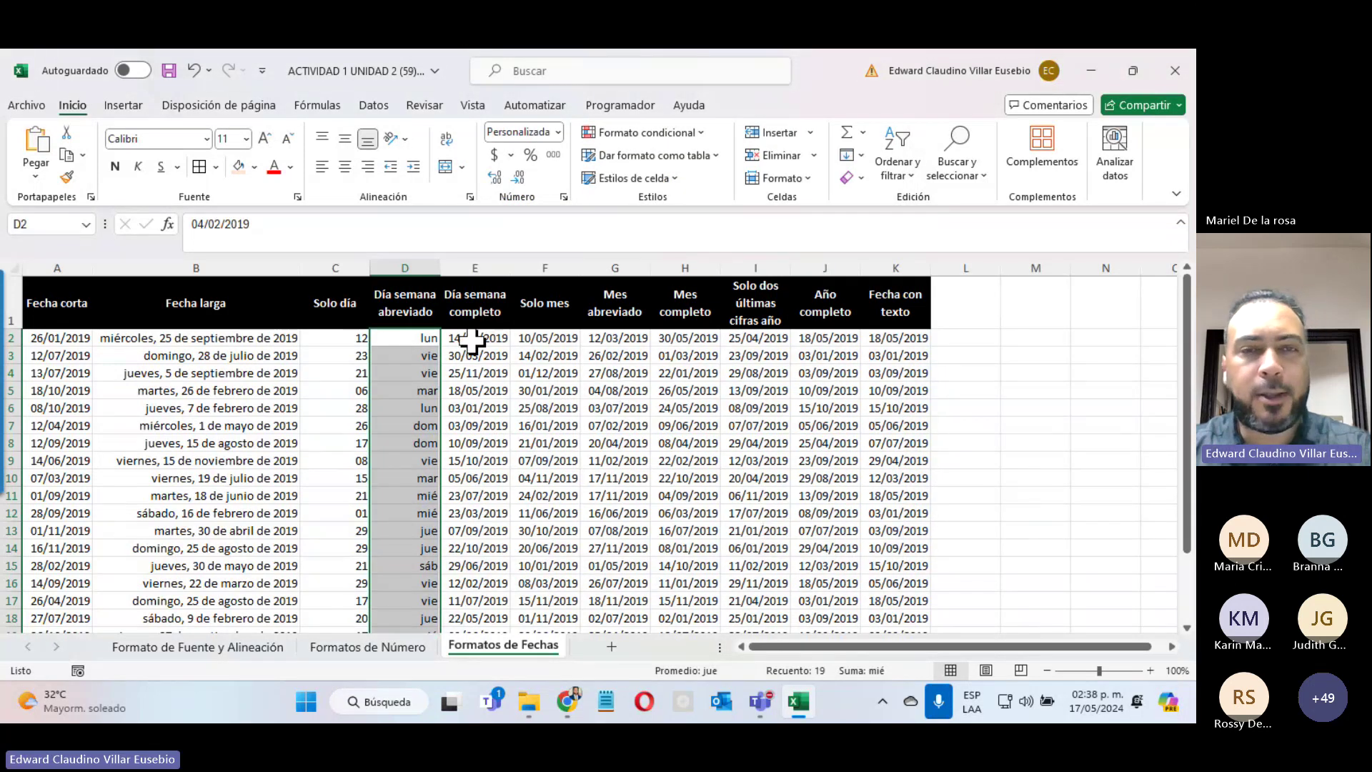
{"action": "left_click_drag", "start_coordinate": [477, 340], "coordinate": [474, 602]}
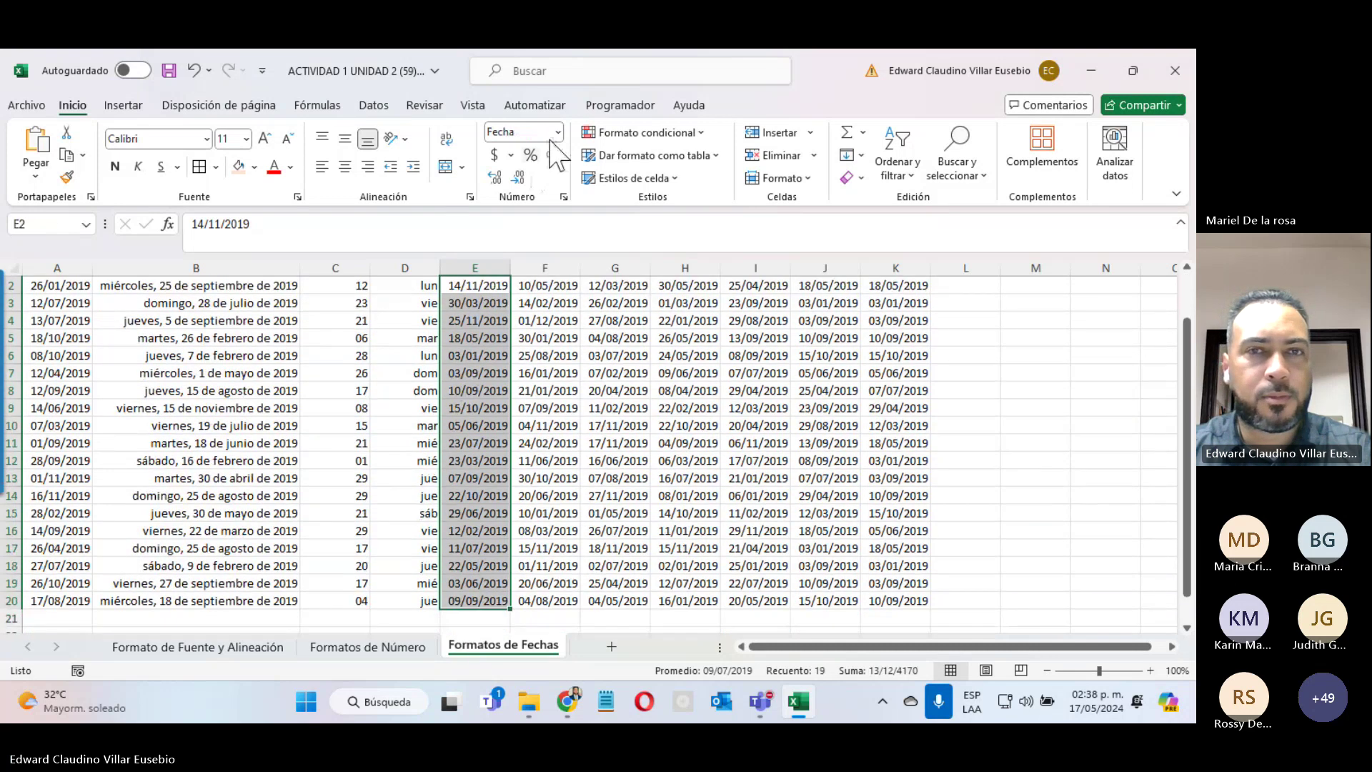
Step: Replace column E's dd/mm/aaaa format with dddd to show full weekday names
{"action": "left_click", "coordinate": [557, 133]}
{"action": "left_click", "coordinate": [568, 530]}
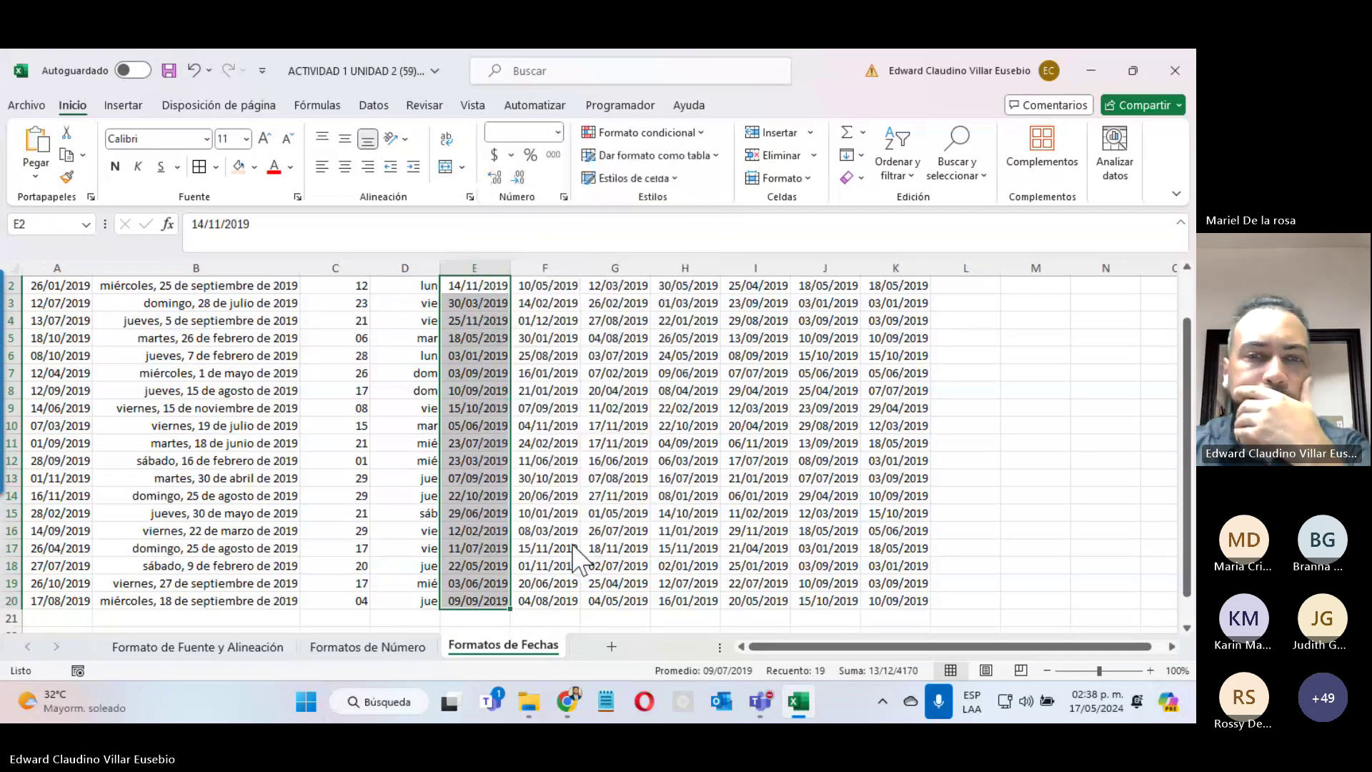
{"action": "left_click", "coordinate": [486, 331]}
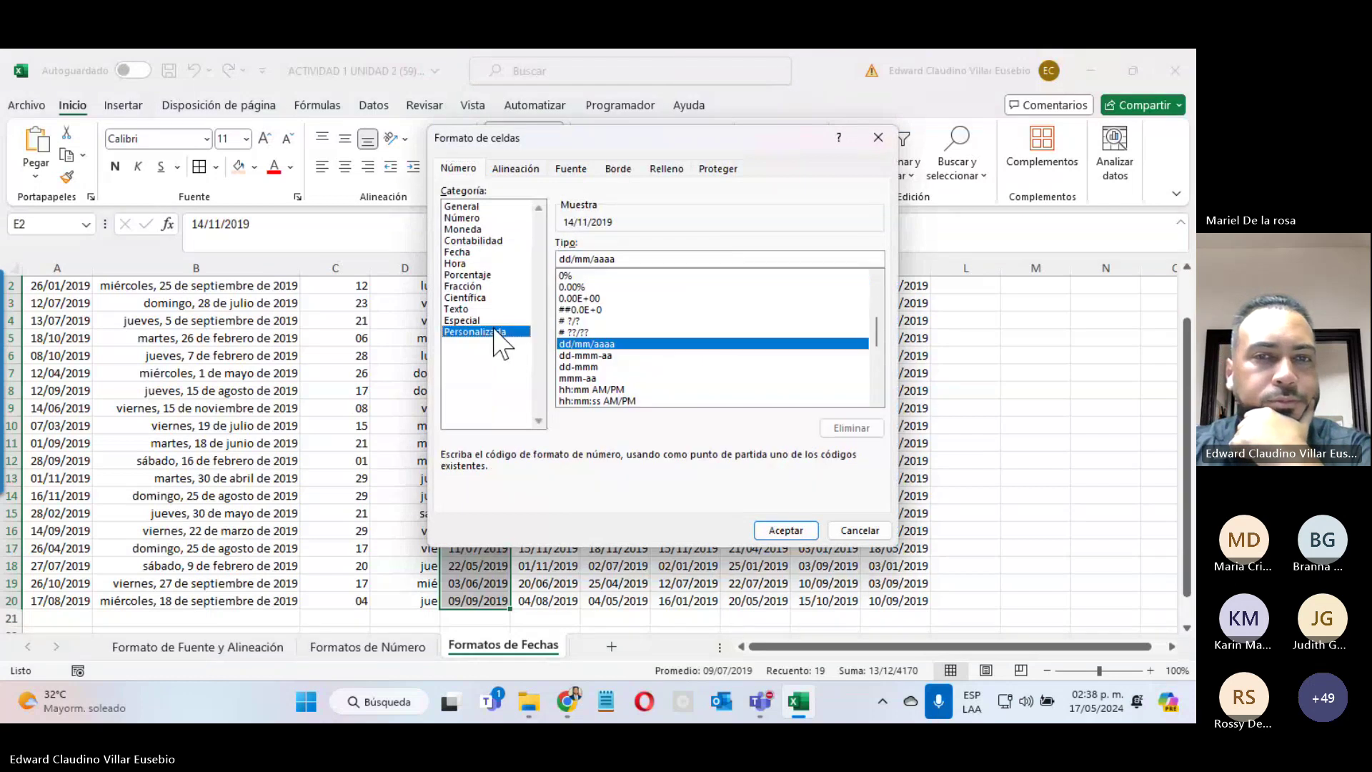
{"action": "double_click", "coordinate": [572, 259]}
{"action": "type", "text": "dddd"}
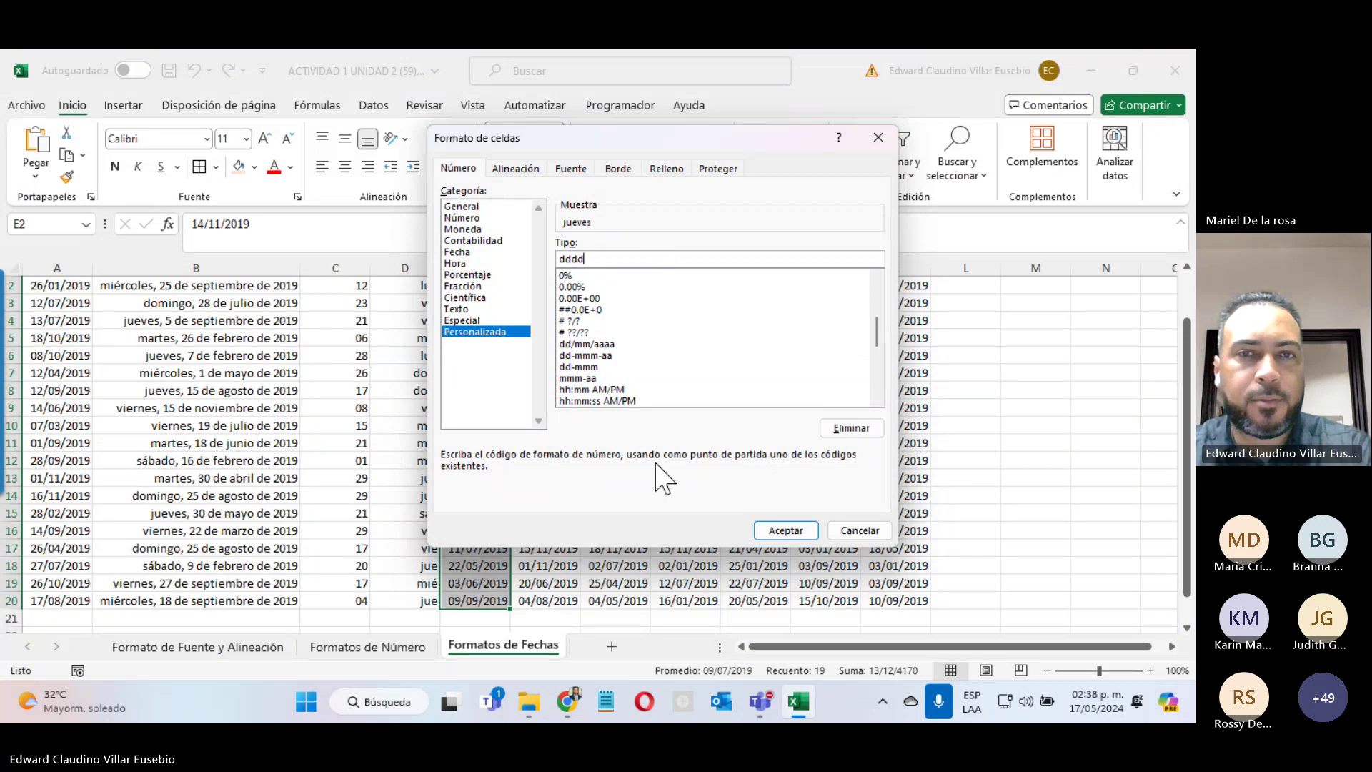
{"action": "left_click", "coordinate": [808, 535]}
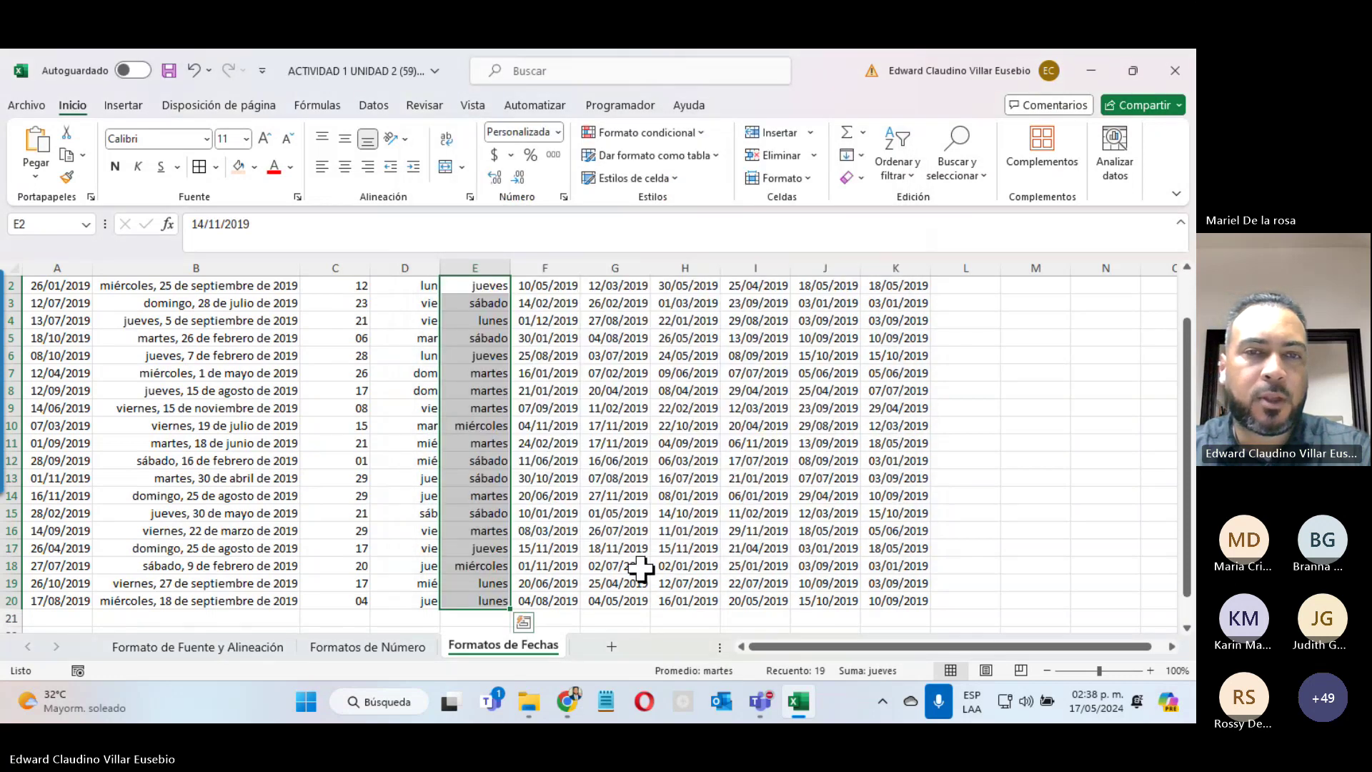
{"action": "scroll", "coordinate": [641, 570], "scroll_direction": "up", "scroll_amount": 1}
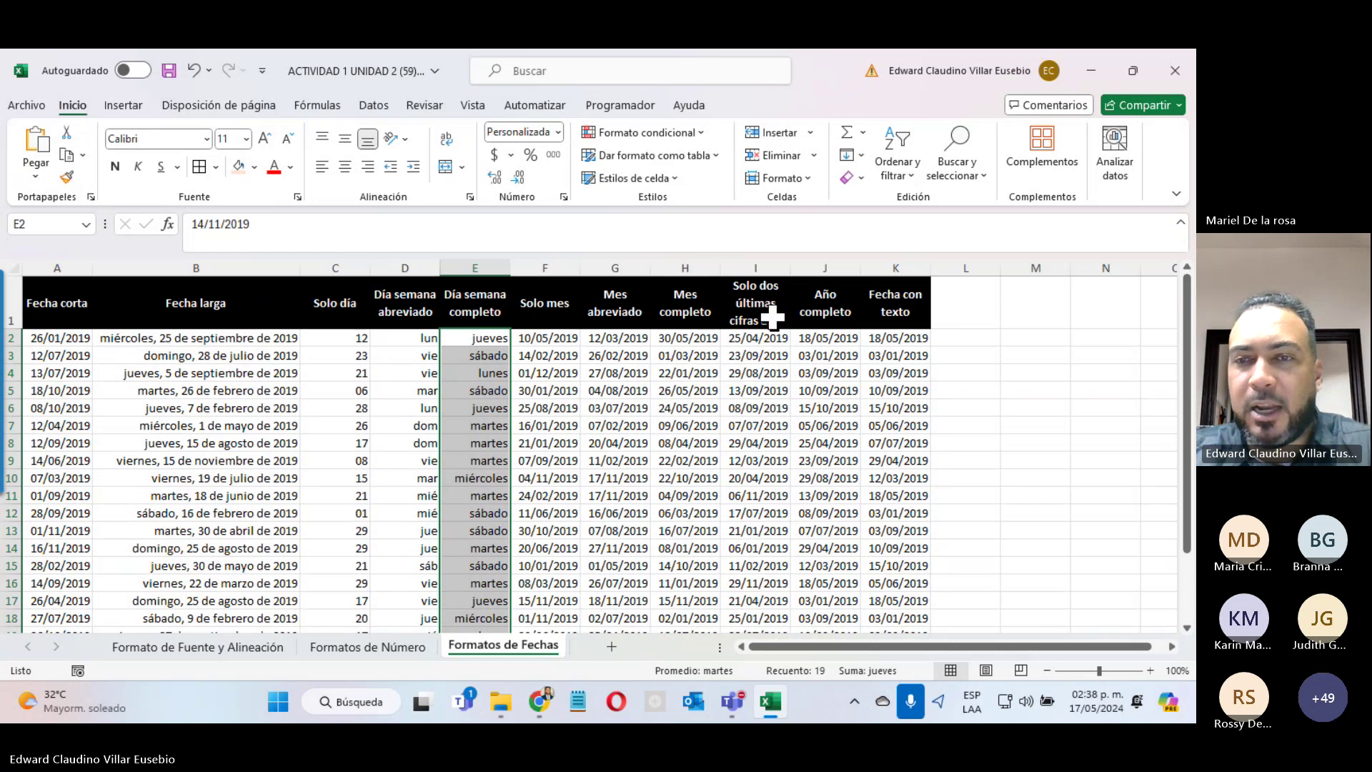
{"action": "left_click", "coordinate": [887, 336]}
{"action": "left_click_drag", "start_coordinate": [886, 336], "coordinate": [894, 614]}
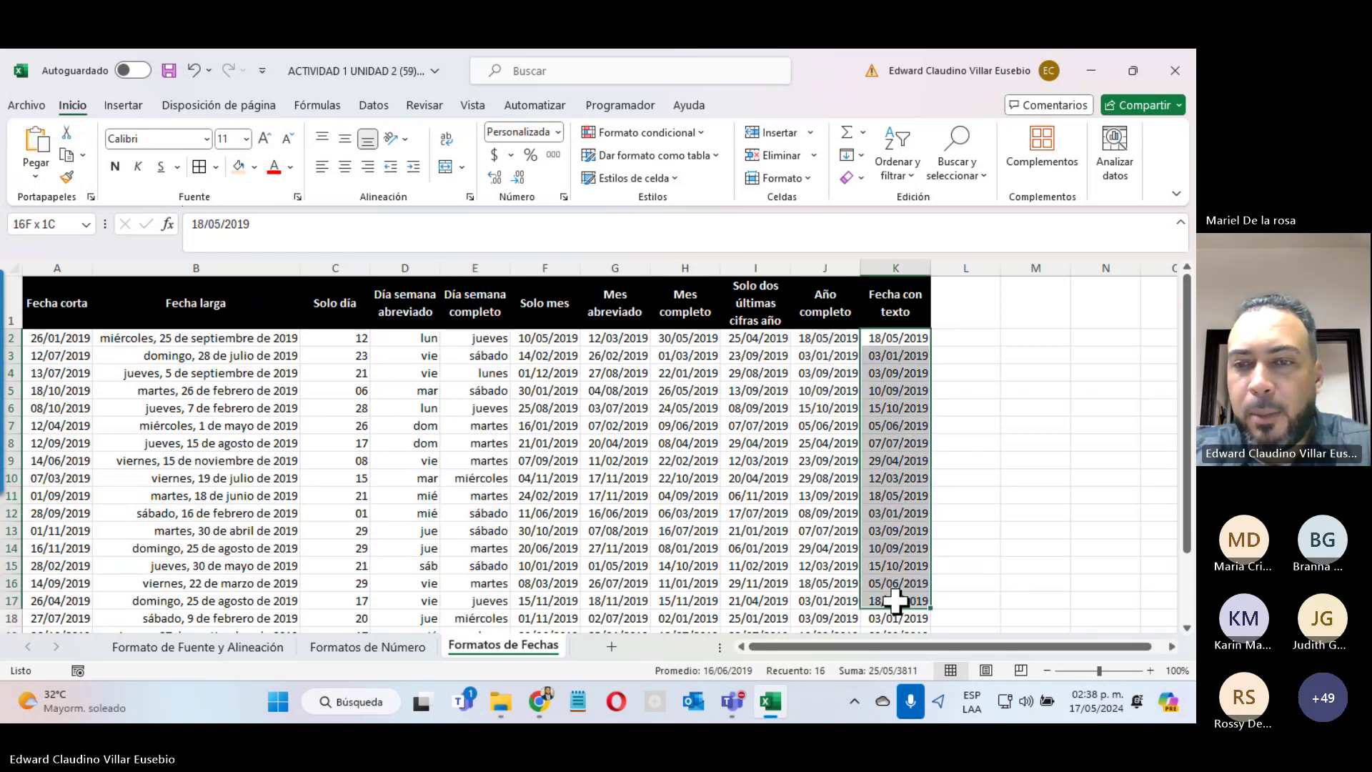
{"action": "left_click", "coordinate": [407, 647]}
{"action": "left_click_drag", "start_coordinate": [593, 320], "coordinate": [620, 615]}
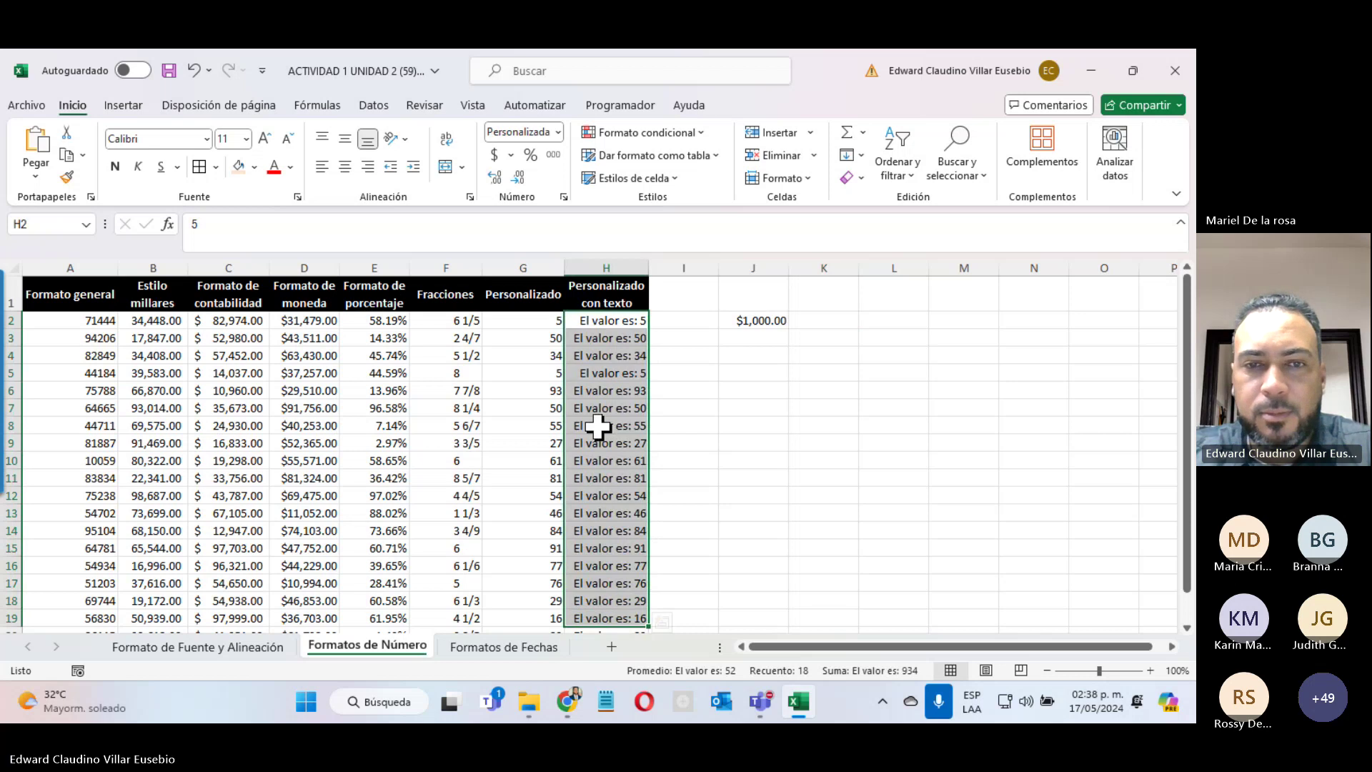
{"action": "left_click", "coordinate": [593, 479]}
{"action": "left_click", "coordinate": [616, 321]}
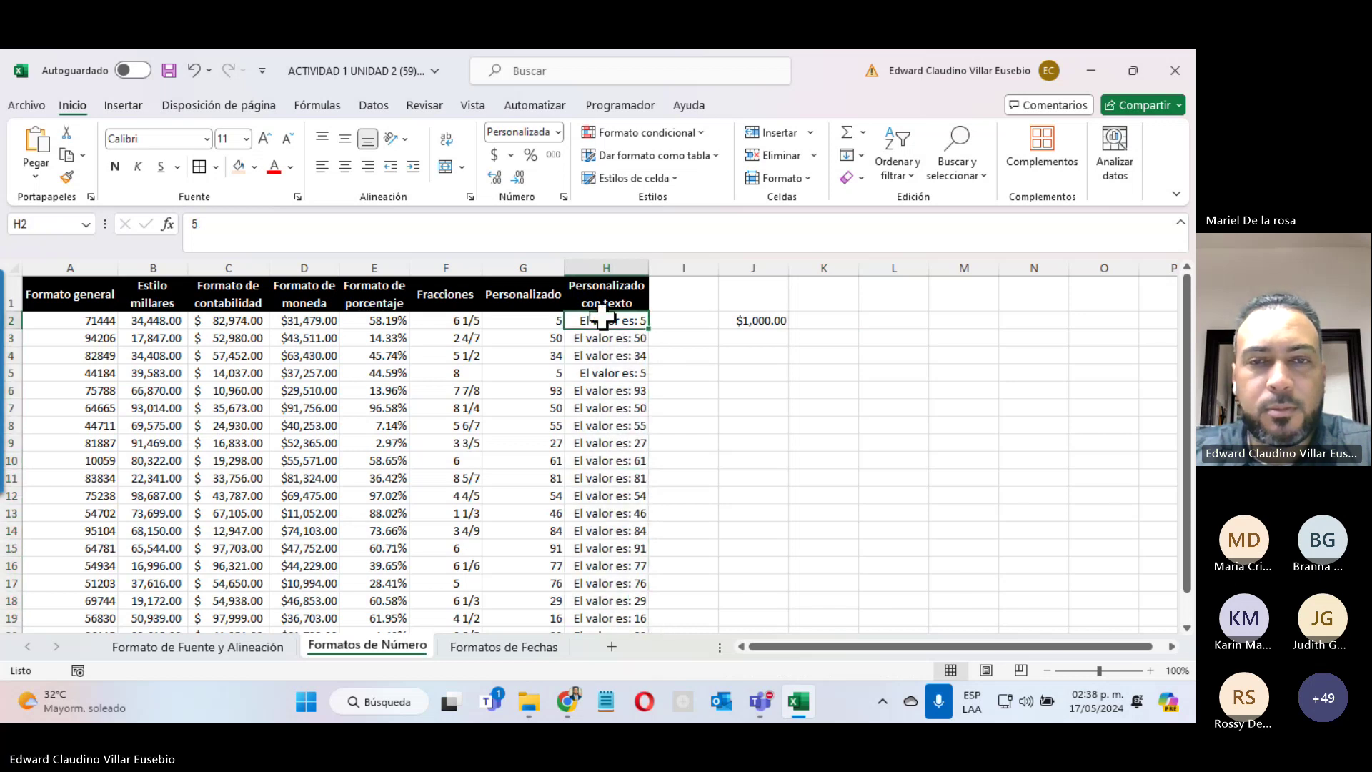
{"action": "left_click", "coordinate": [642, 444]}
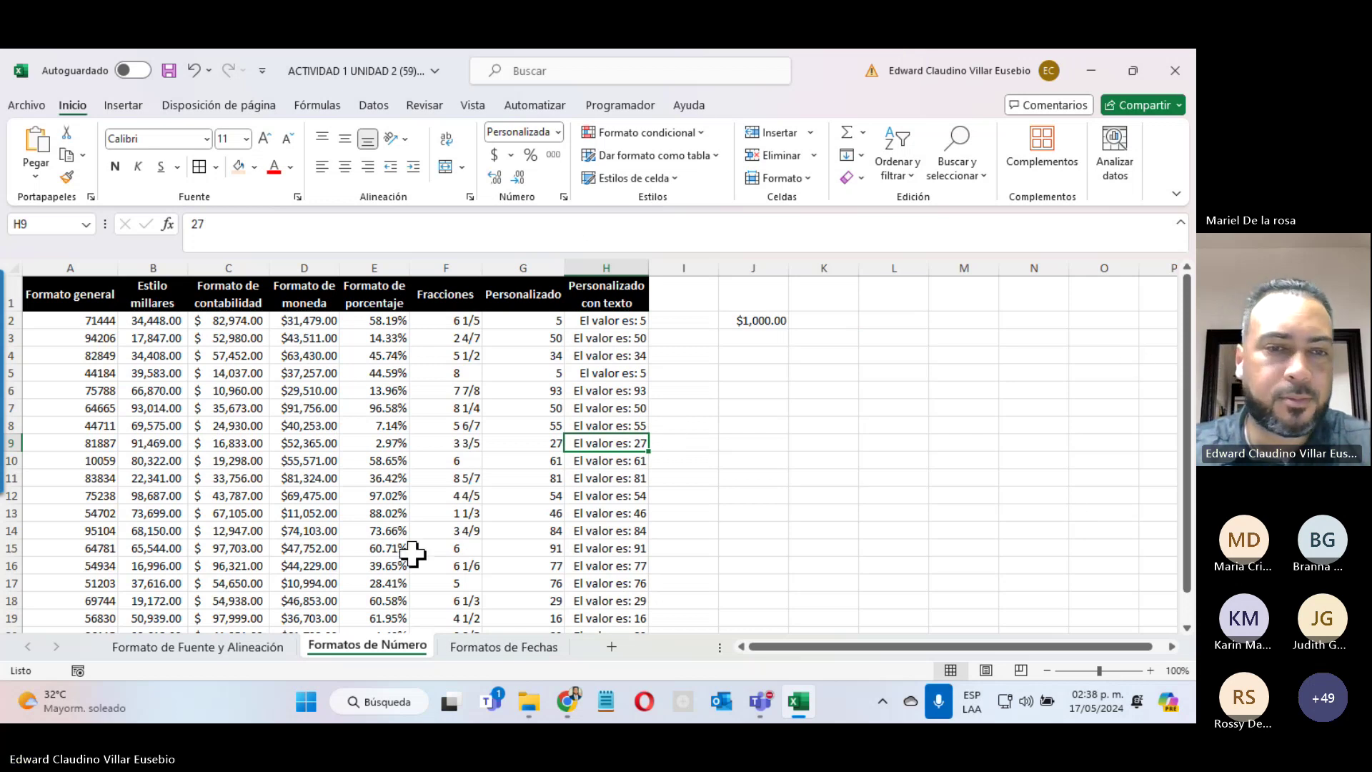
Step: Select the Fecha con texto dates in K2:K18, then restore the Teams meeting window
{"action": "left_click", "coordinate": [510, 647]}
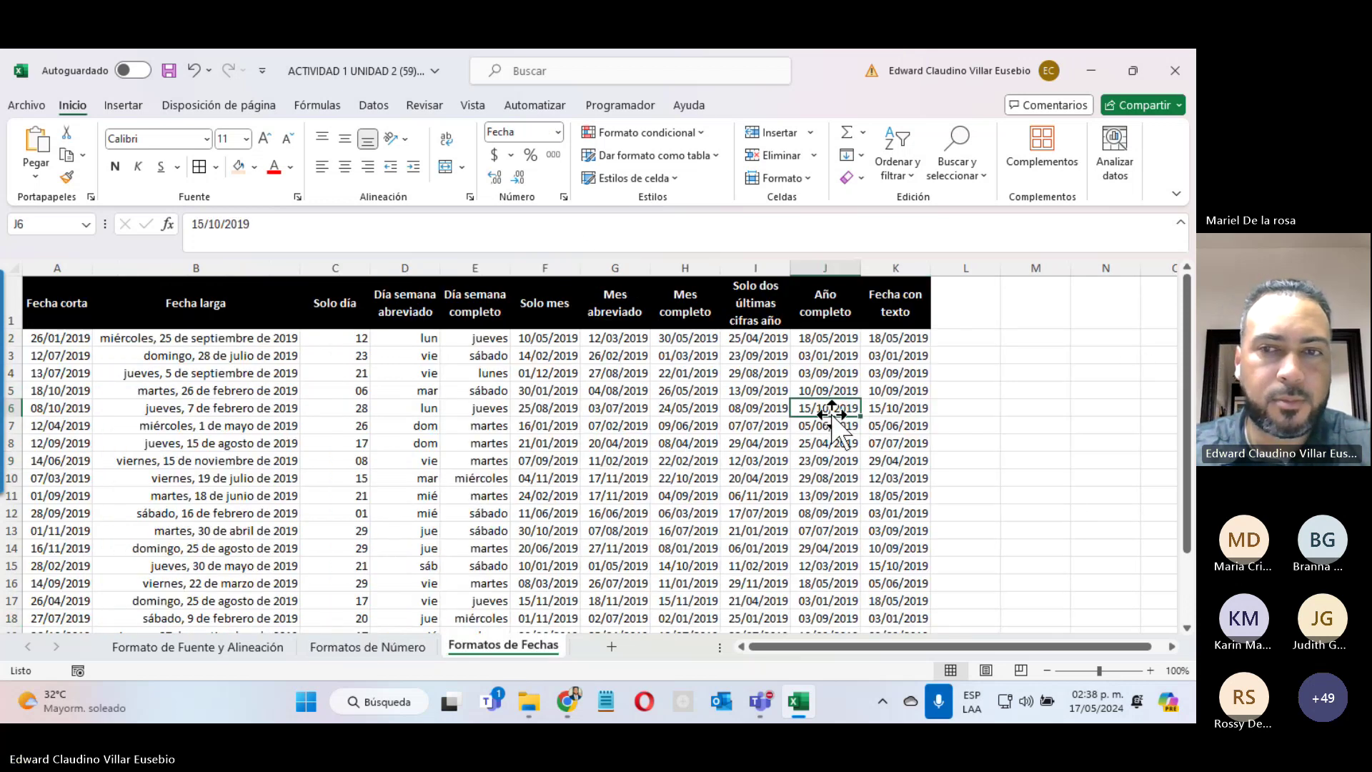
{"action": "left_click_drag", "start_coordinate": [886, 337], "coordinate": [866, 619]}
{"action": "scroll", "coordinate": [676, 520], "scroll_direction": "down", "scroll_amount": 3}
{"action": "scroll", "coordinate": [676, 520], "scroll_direction": "up", "scroll_amount": 3}
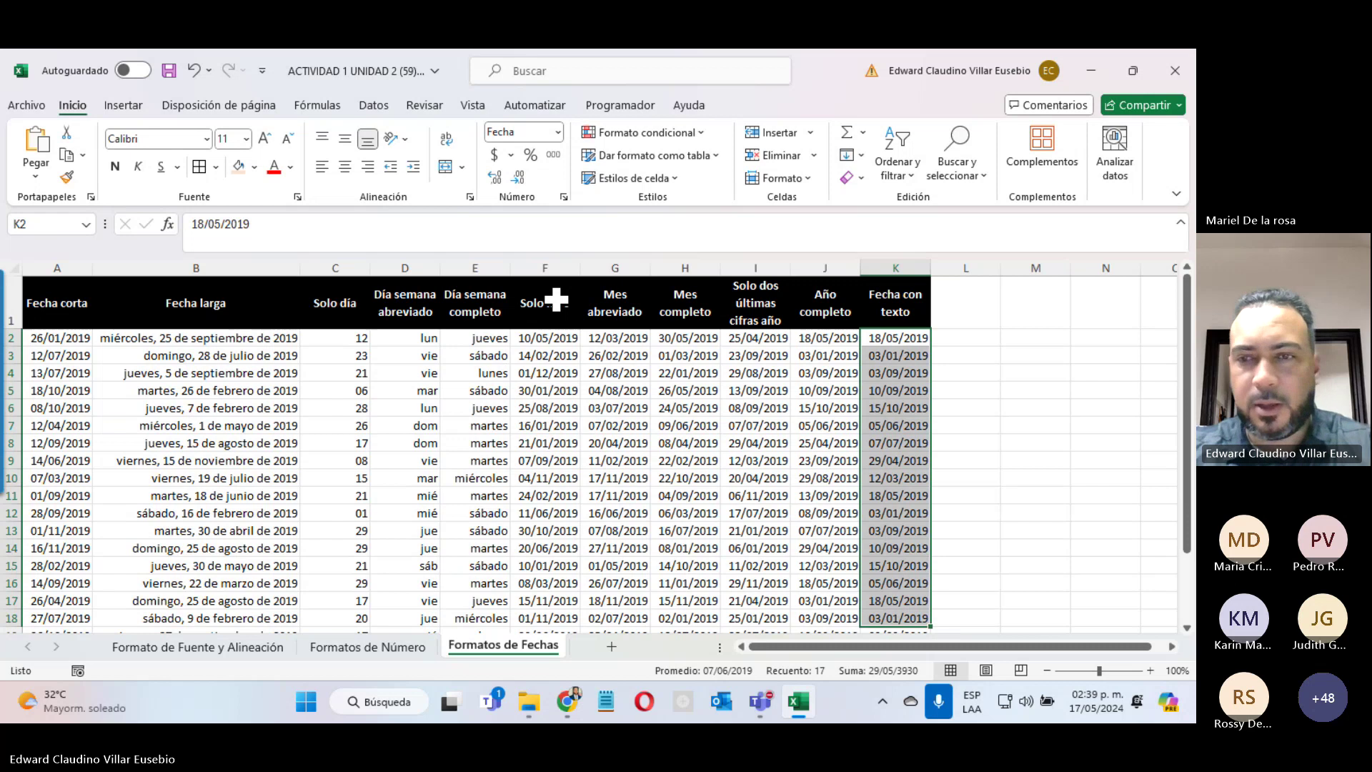
{"action": "left_click", "coordinate": [1146, 449]}
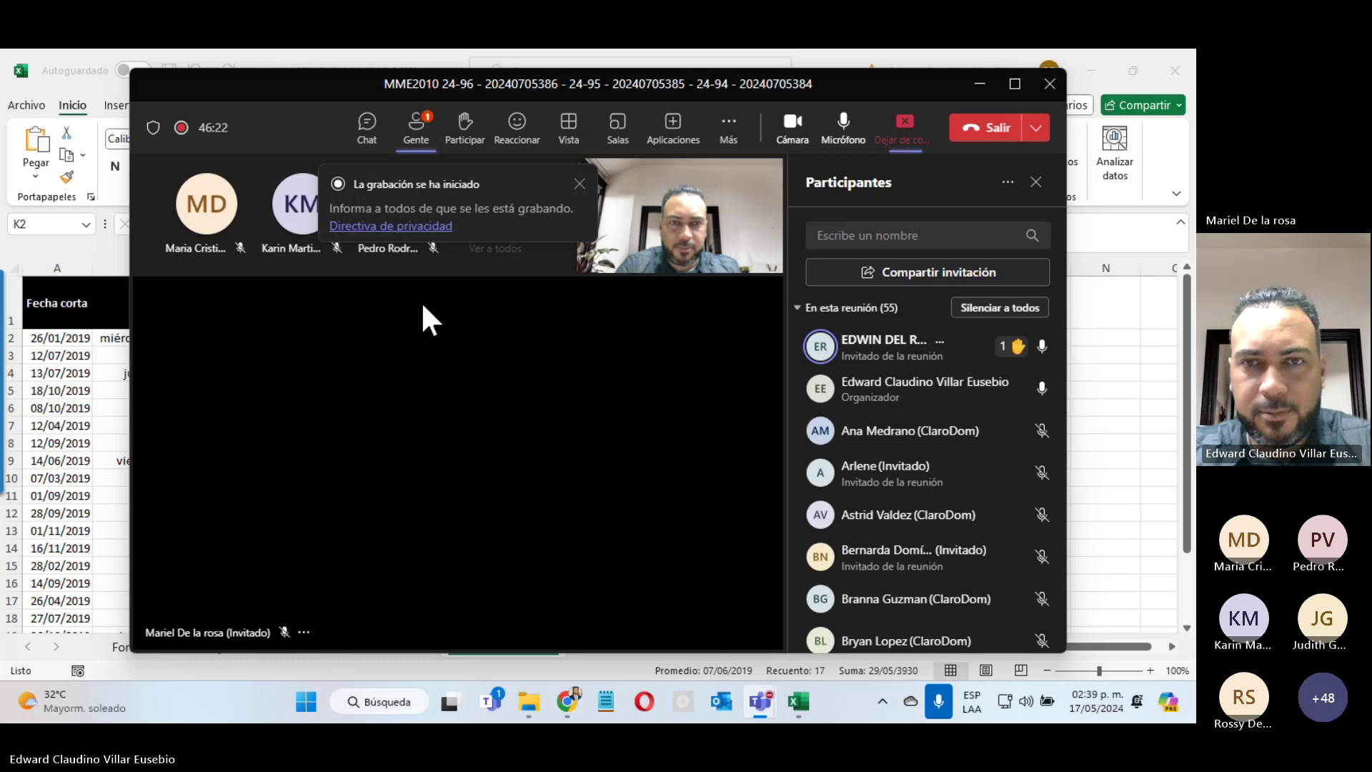
{"action": "left_click", "coordinate": [980, 85]}
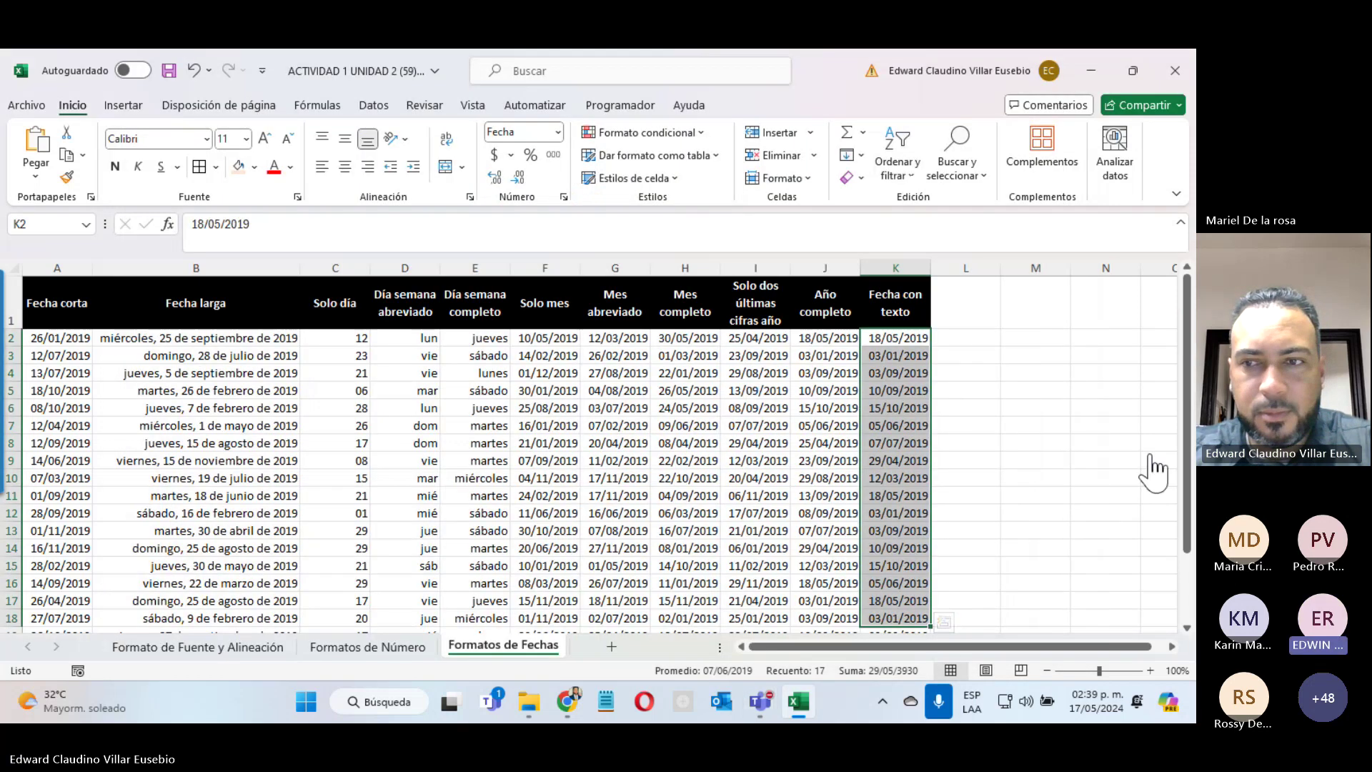
{"action": "left_click", "coordinate": [1149, 456]}
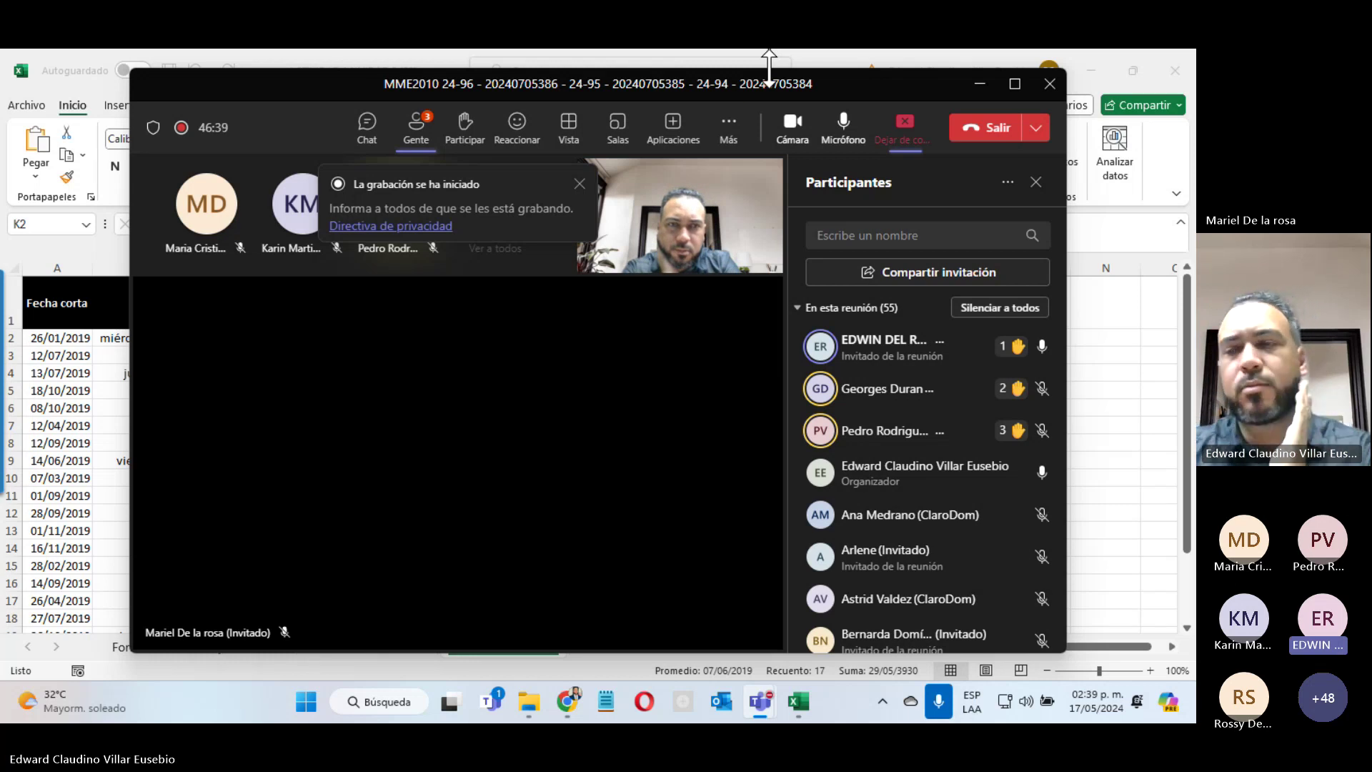
Step: Turn off the camera in the Teams meeting
{"action": "left_click", "coordinate": [794, 123]}
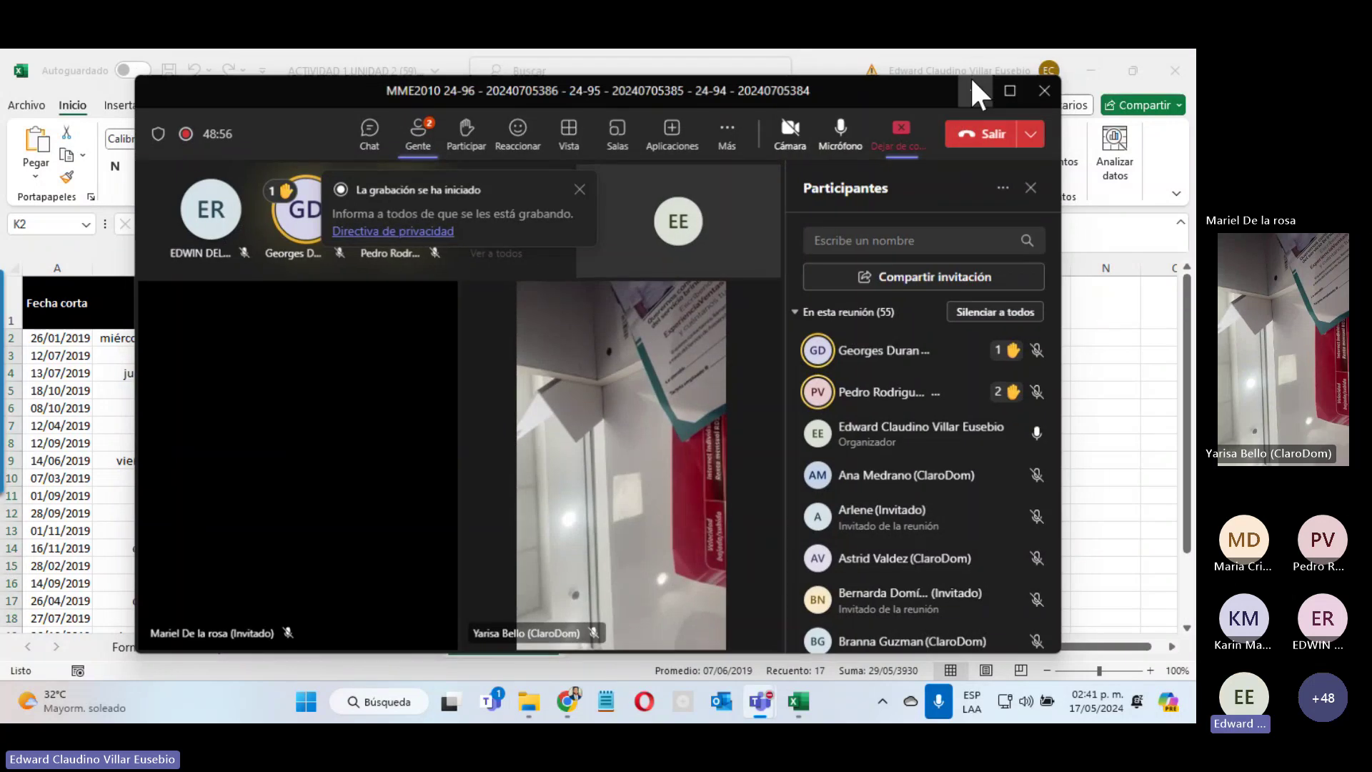
Step: Minimize Teams and enter 001 in E24, which Excel stores as the number 1
{"action": "left_click", "coordinate": [973, 82]}
{"action": "key", "text": "Right"}
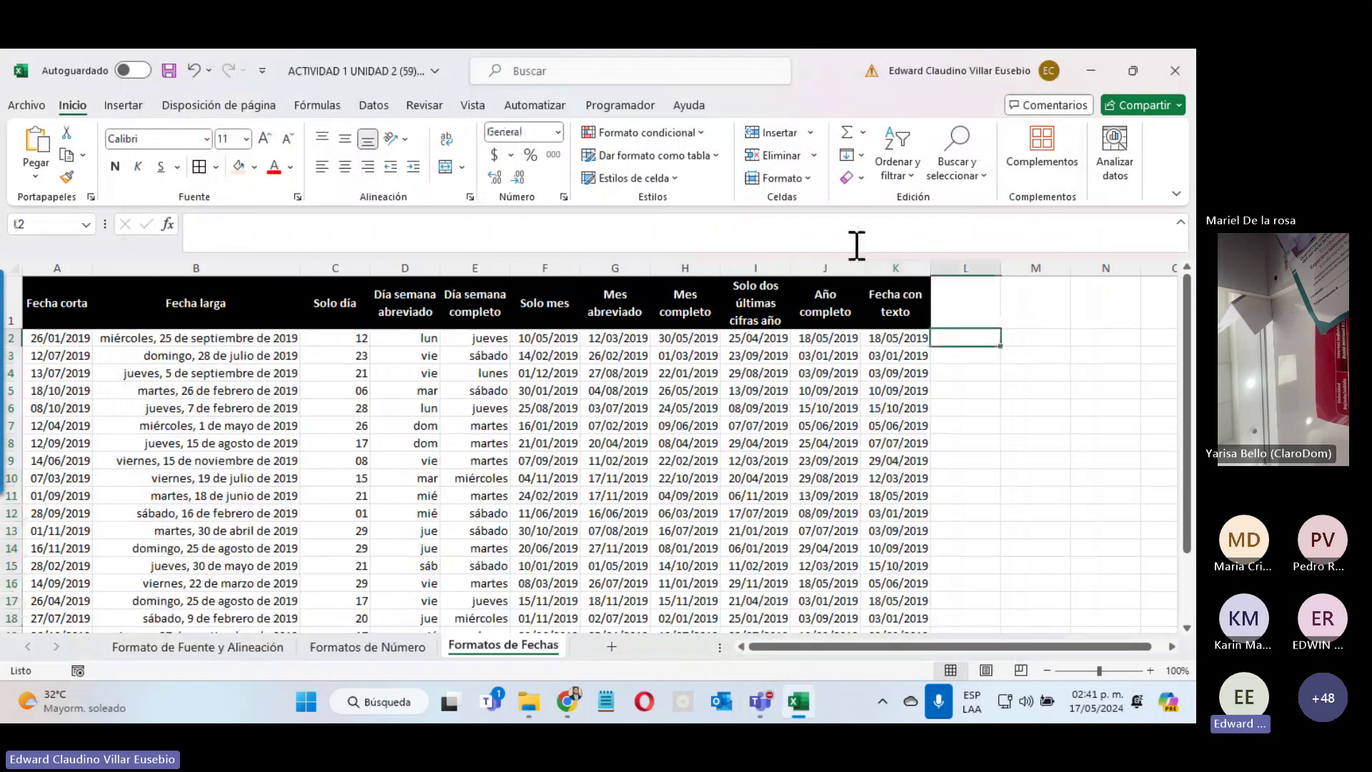
{"action": "scroll", "coordinate": [766, 474], "scroll_direction": "down", "scroll_amount": 10}
{"action": "scroll", "coordinate": [545, 490], "scroll_direction": "up", "scroll_amount": 8}
{"action": "left_click", "coordinate": [480, 528]}
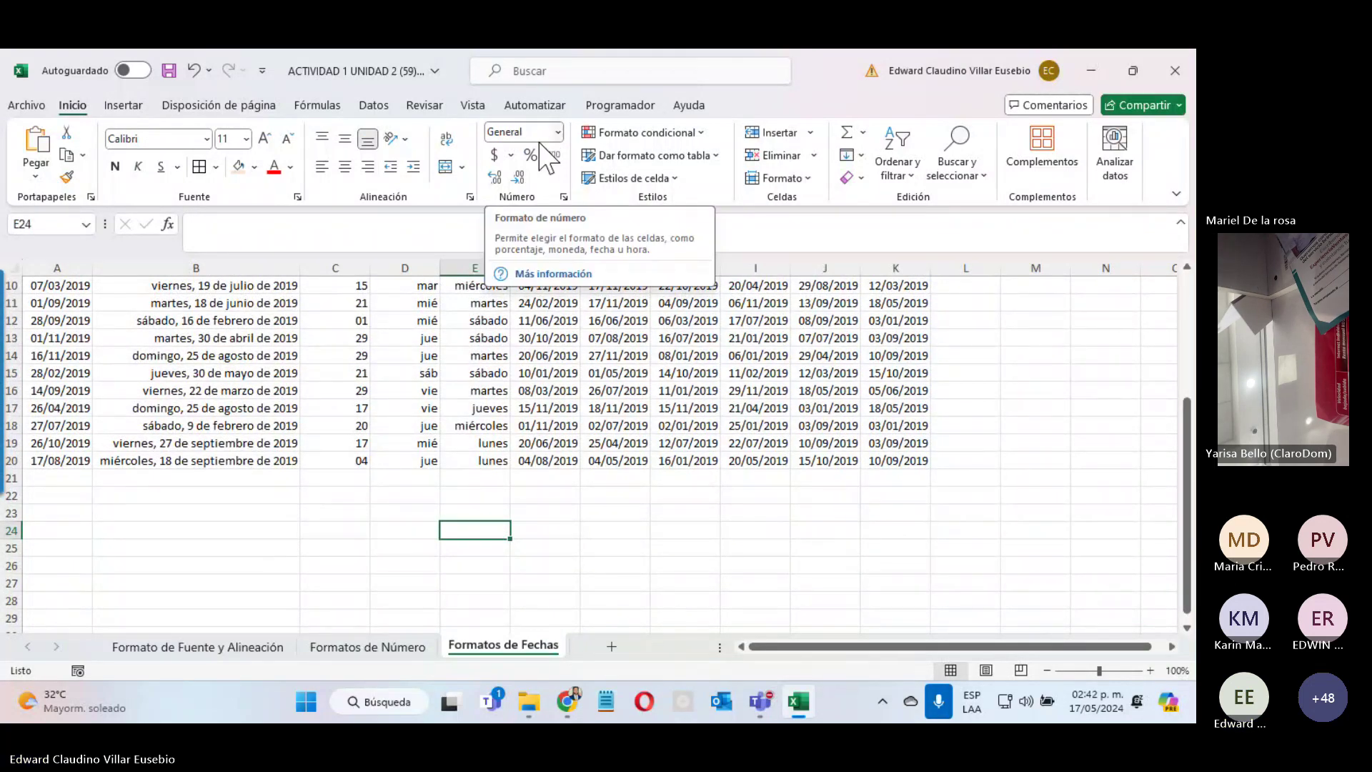
{"action": "type", "text": "00"}
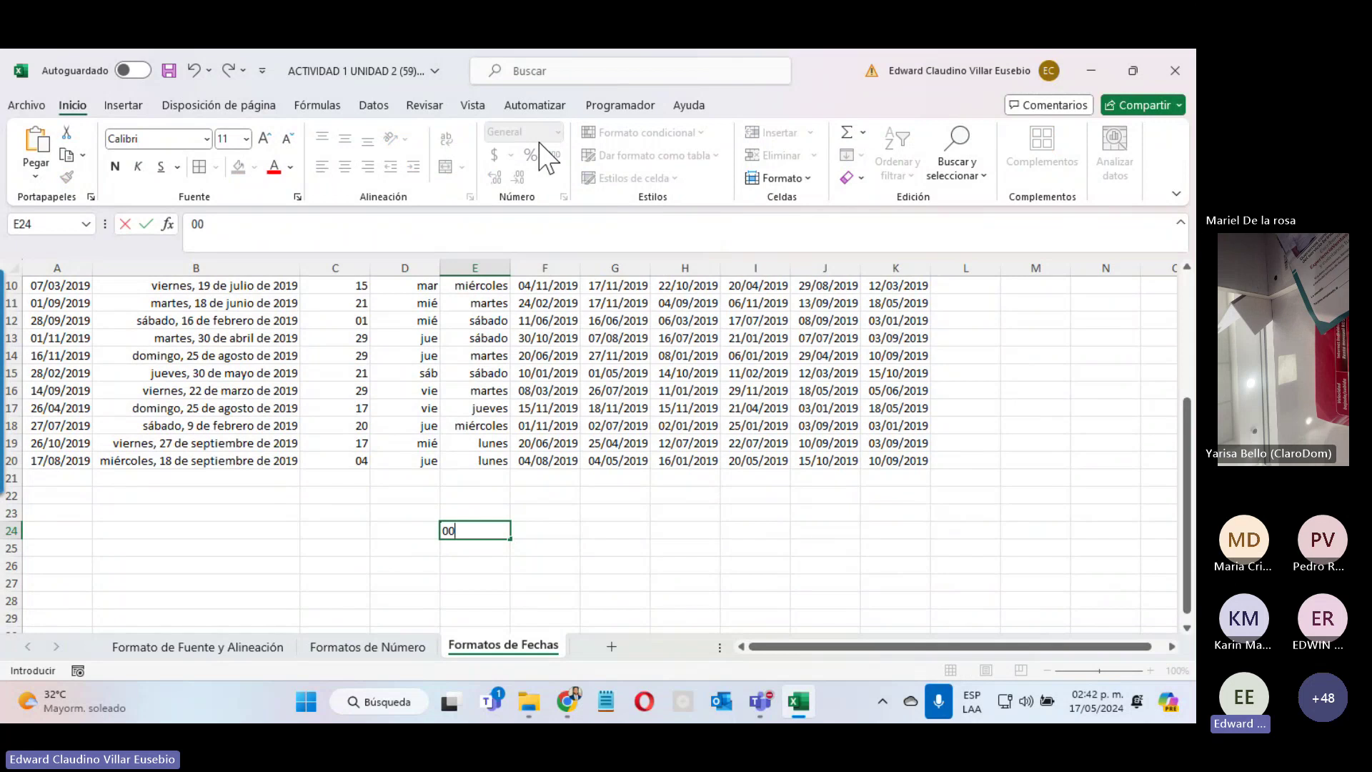
{"action": "type", "text": "1"}
{"action": "key", "text": "Return"}
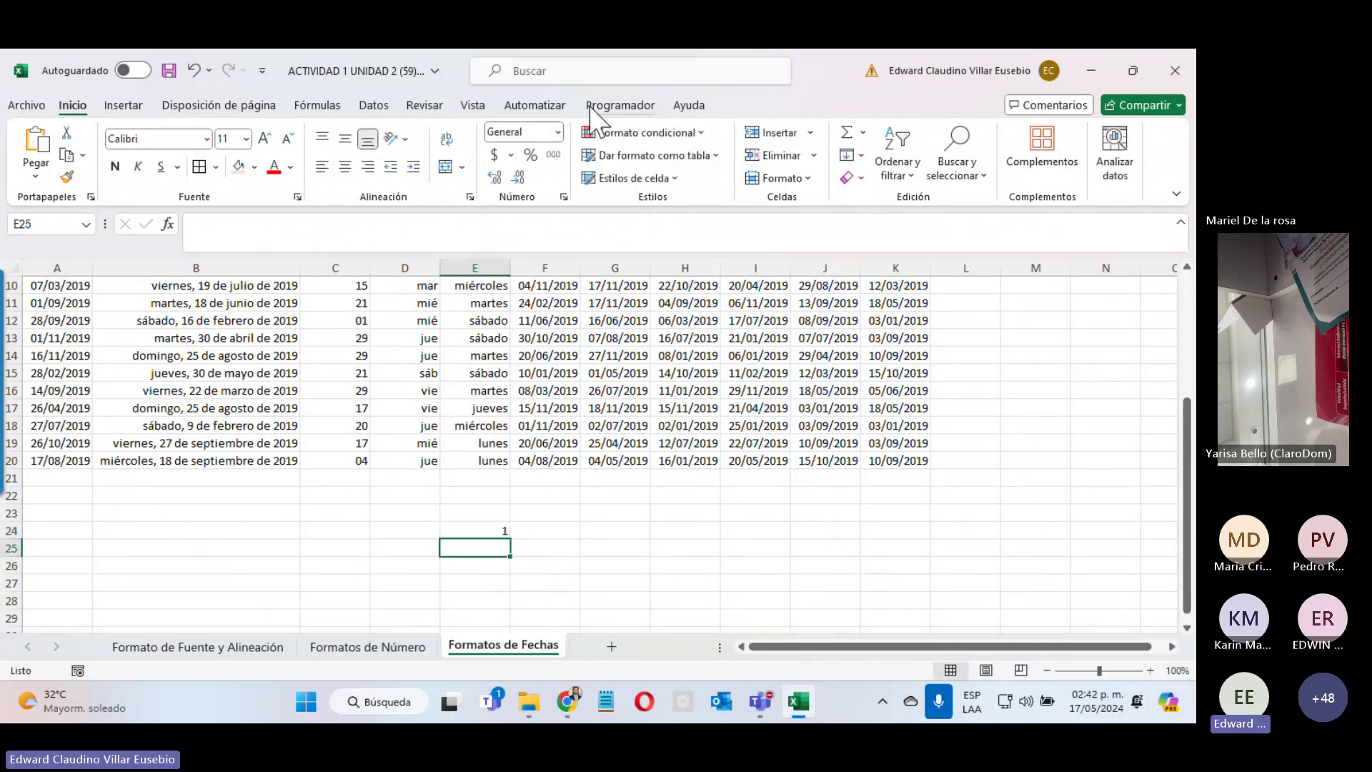
Step: Format E25 as Texto, enter 001 so the leading zeros stay, and compare it with E24
{"action": "left_click", "coordinate": [558, 133]}
{"action": "scroll", "coordinate": [629, 393], "scroll_direction": "down", "scroll_amount": 2}
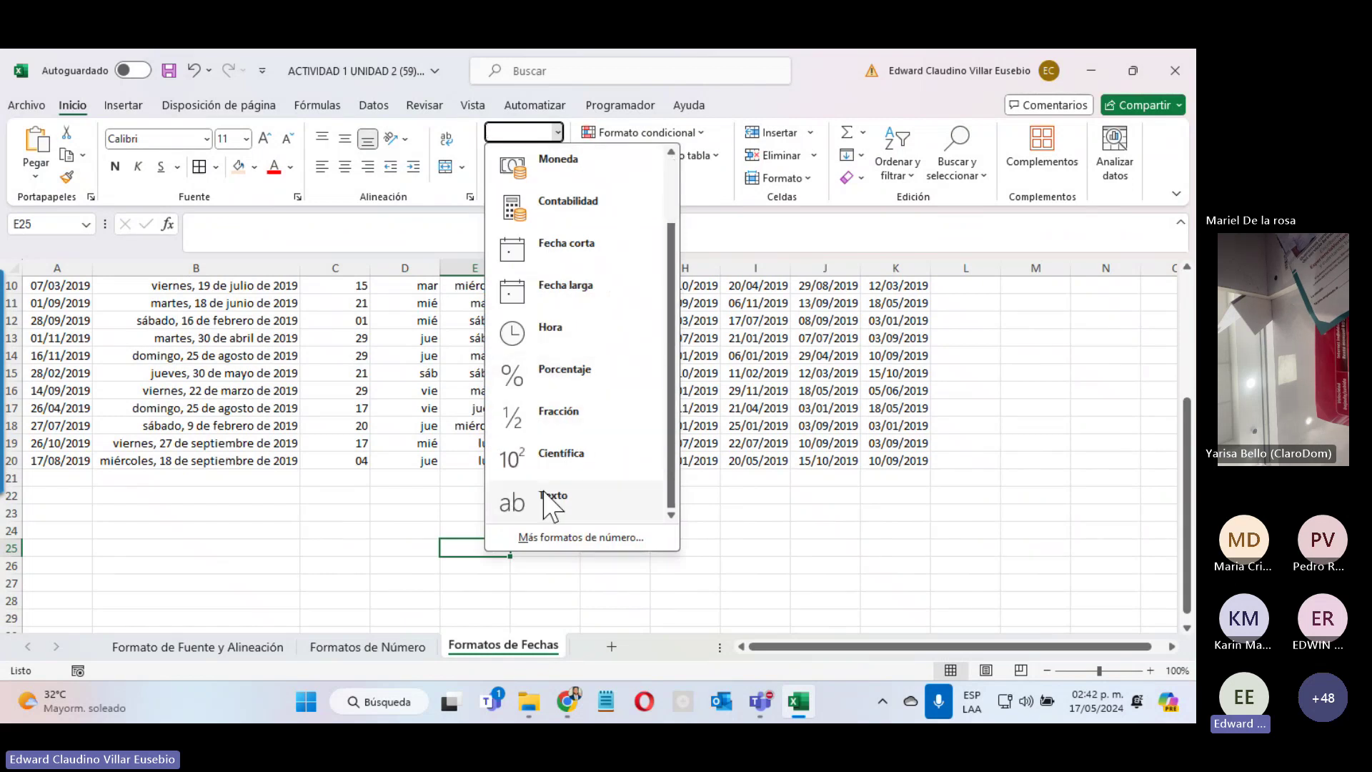
{"action": "left_click", "coordinate": [565, 498]}
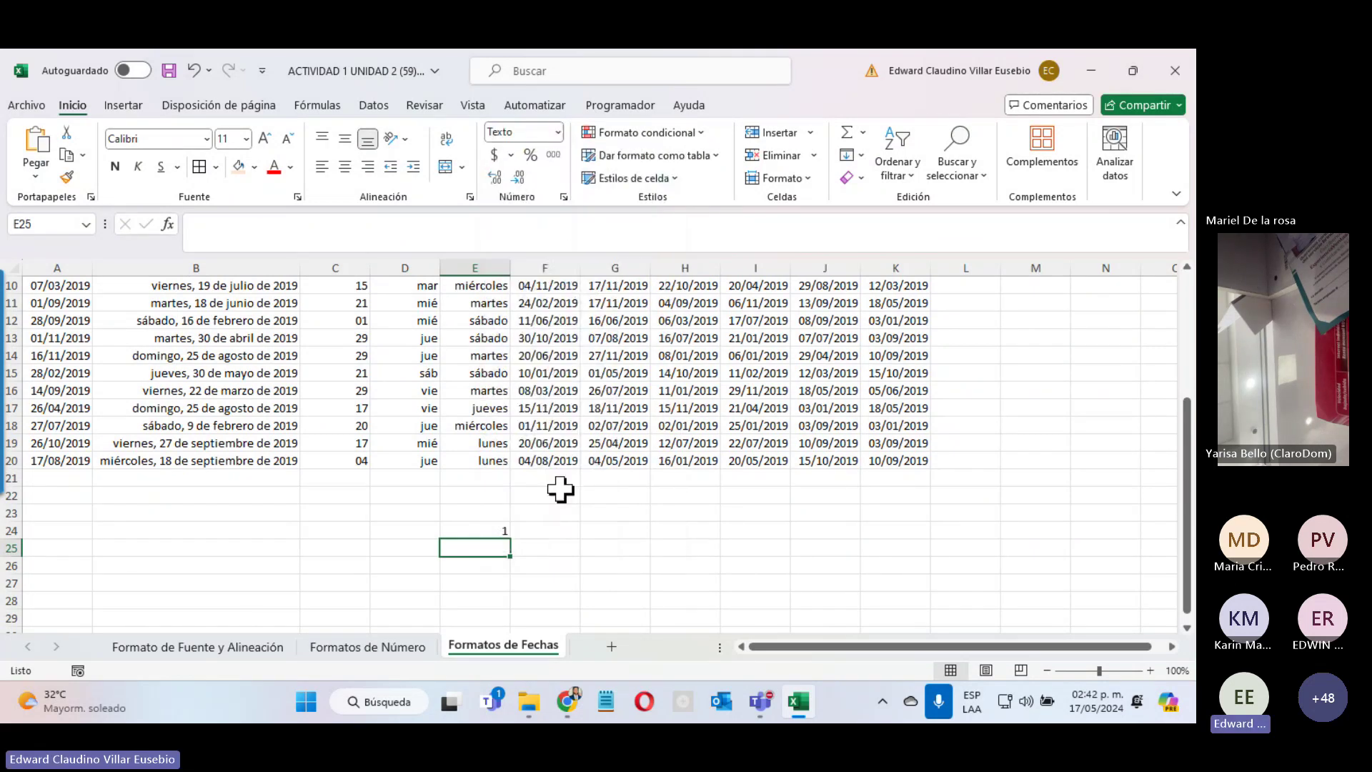
{"action": "type", "text": "001"}
{"action": "key", "text": "Return"}
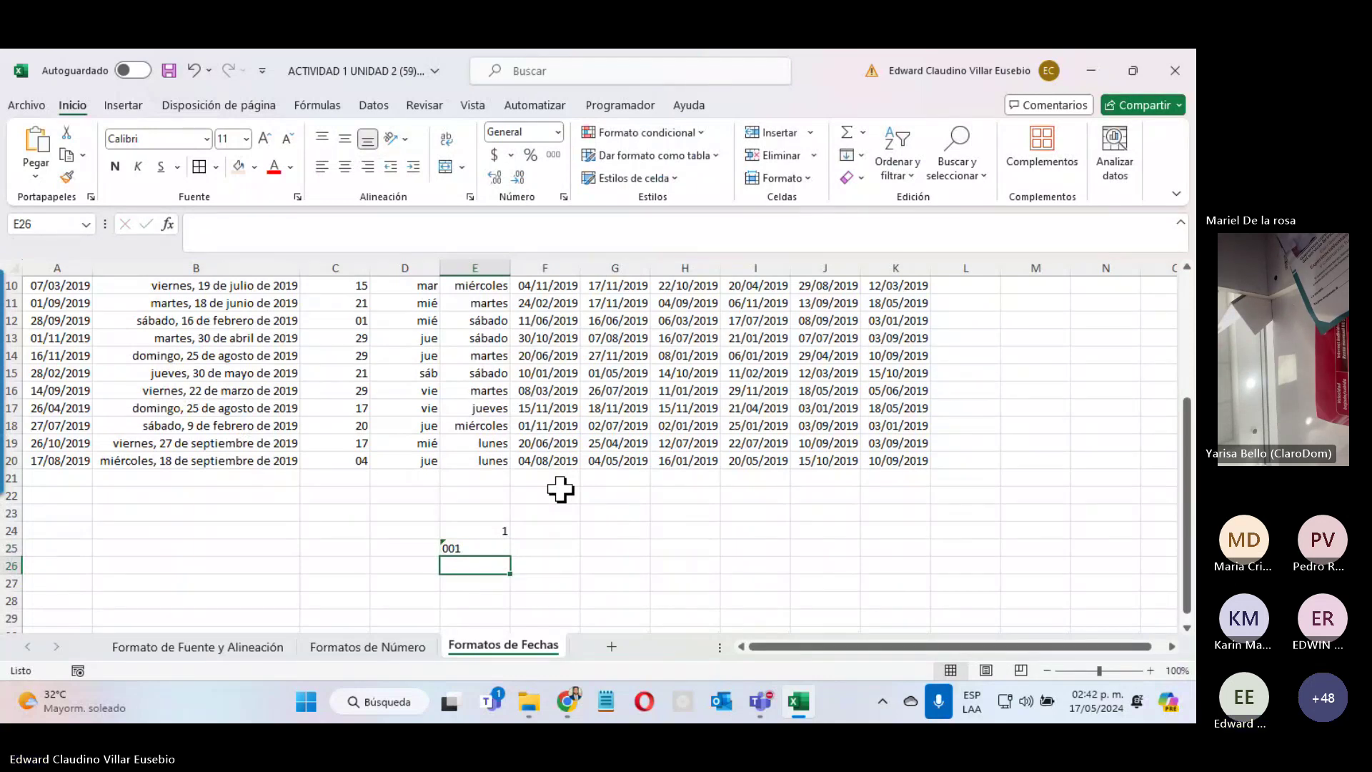
{"action": "left_click", "coordinate": [465, 549]}
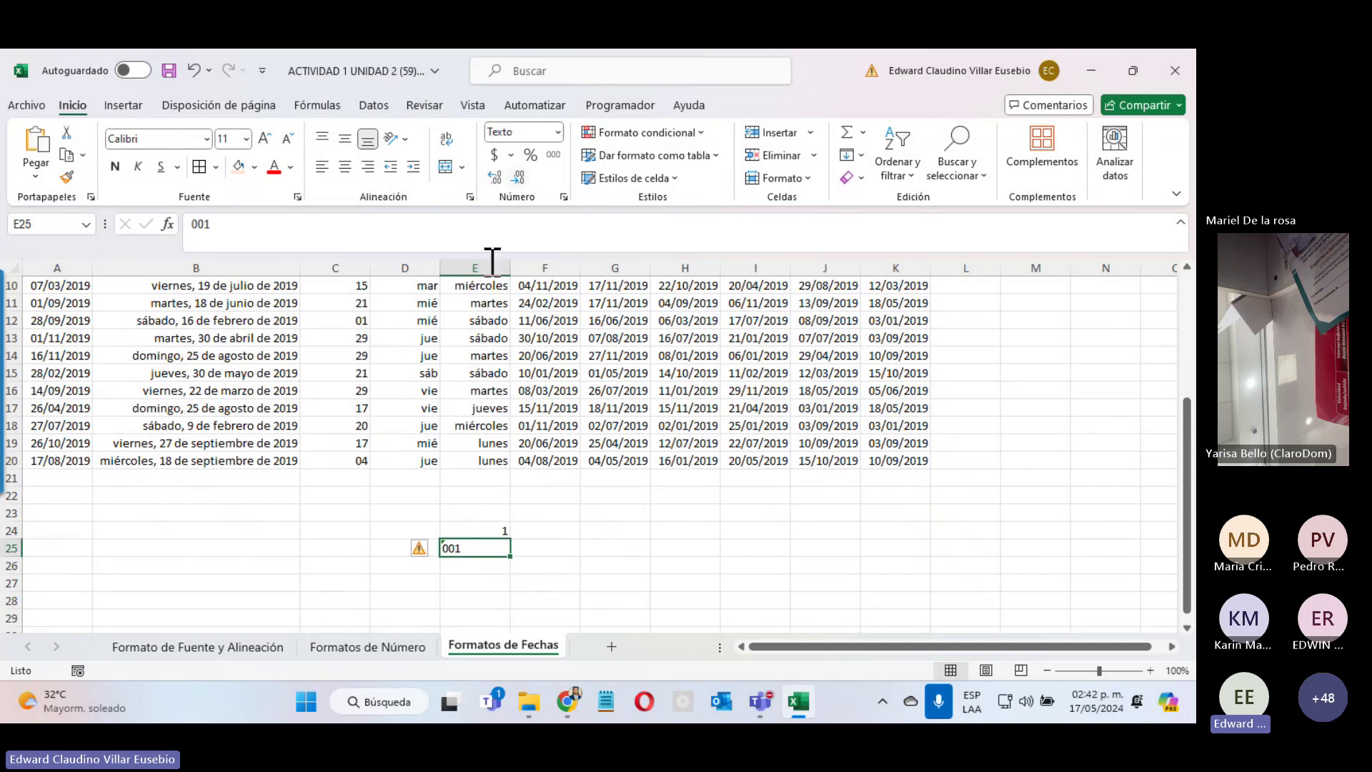
{"action": "left_click", "coordinate": [490, 530]}
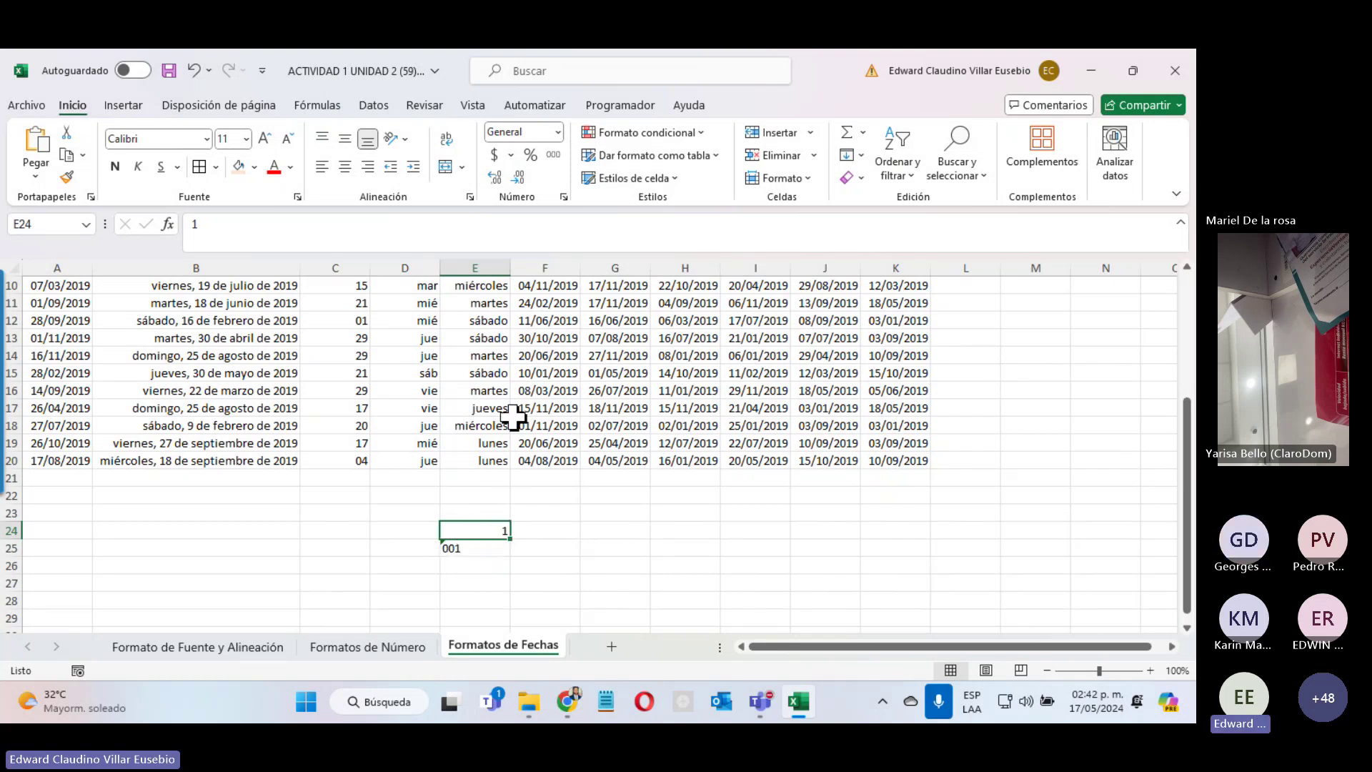
Step: Apply the Text number format to cell E24 from the number format list
{"action": "left_click", "coordinate": [557, 132]}
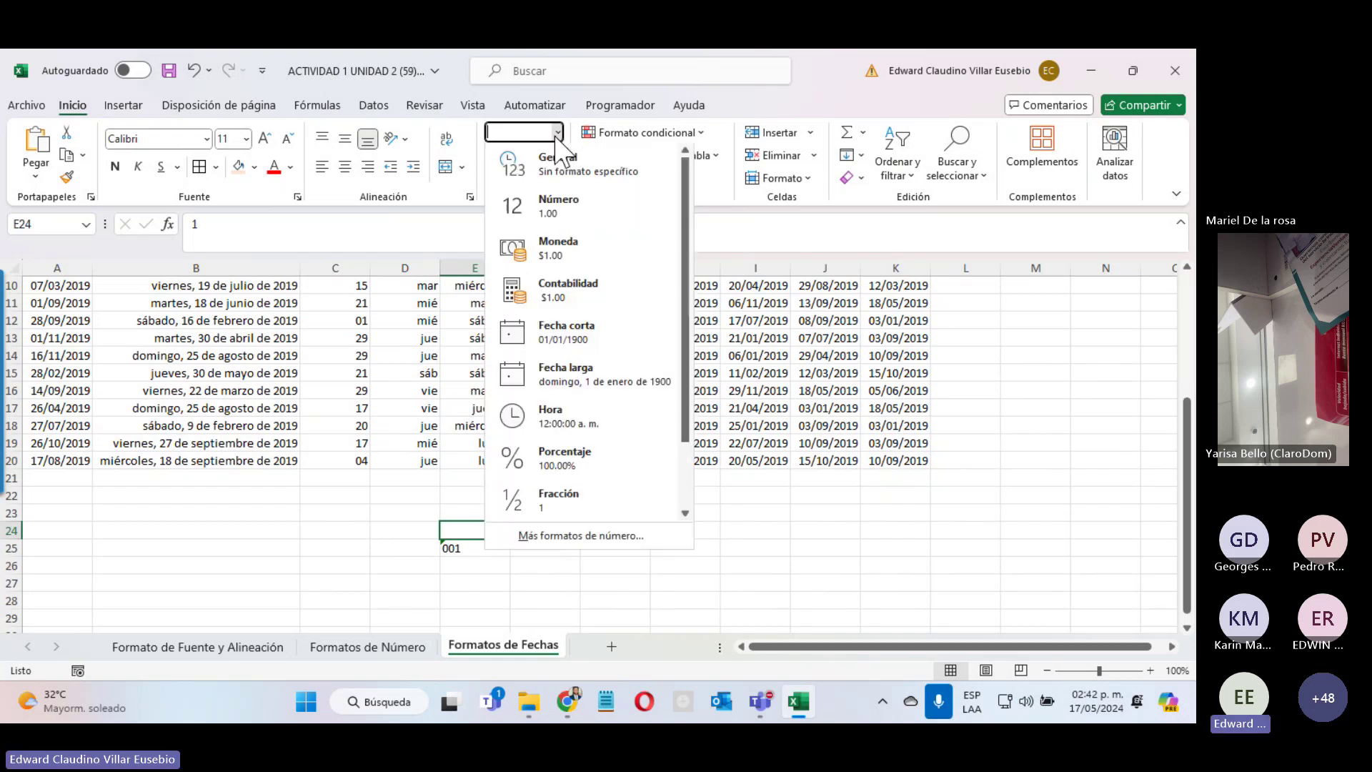
{"action": "scroll", "coordinate": [618, 443], "scroll_direction": "down", "scroll_amount": 1}
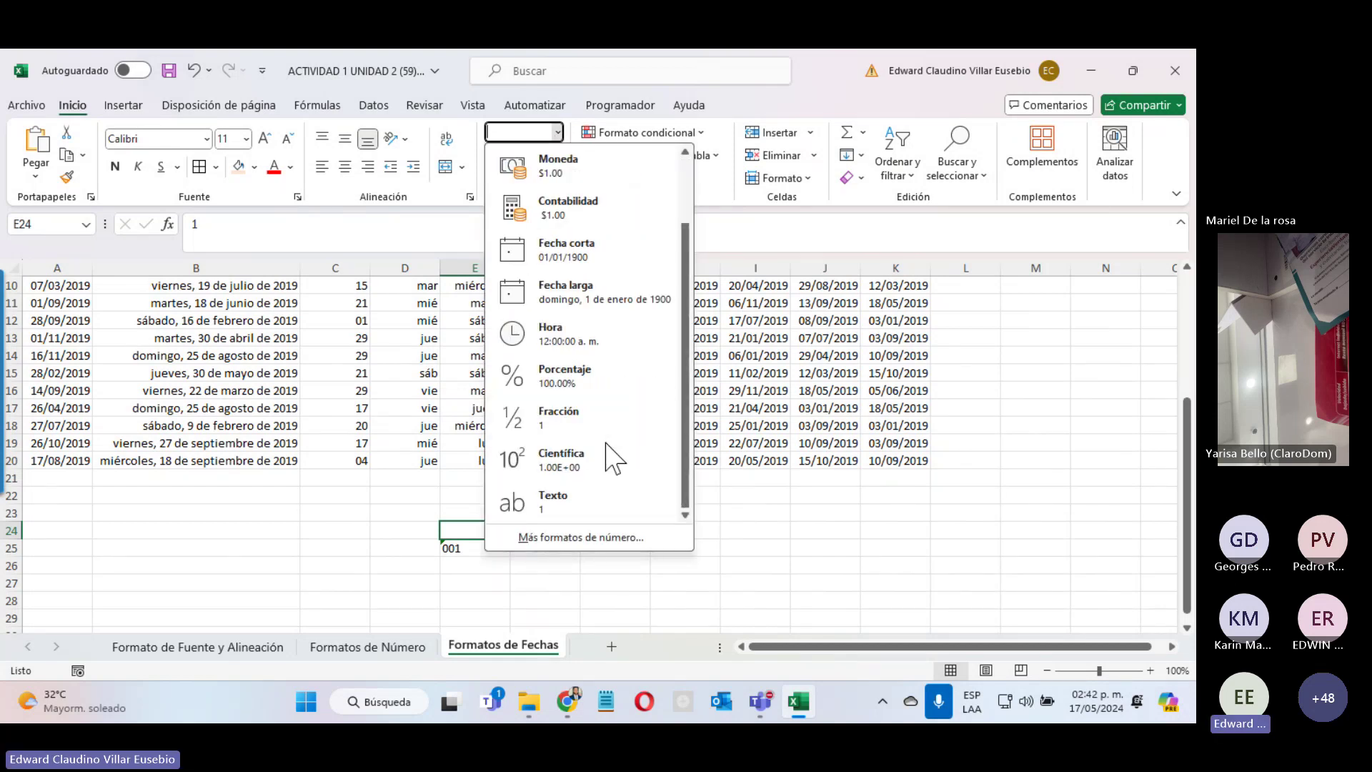
{"action": "left_click", "coordinate": [558, 501]}
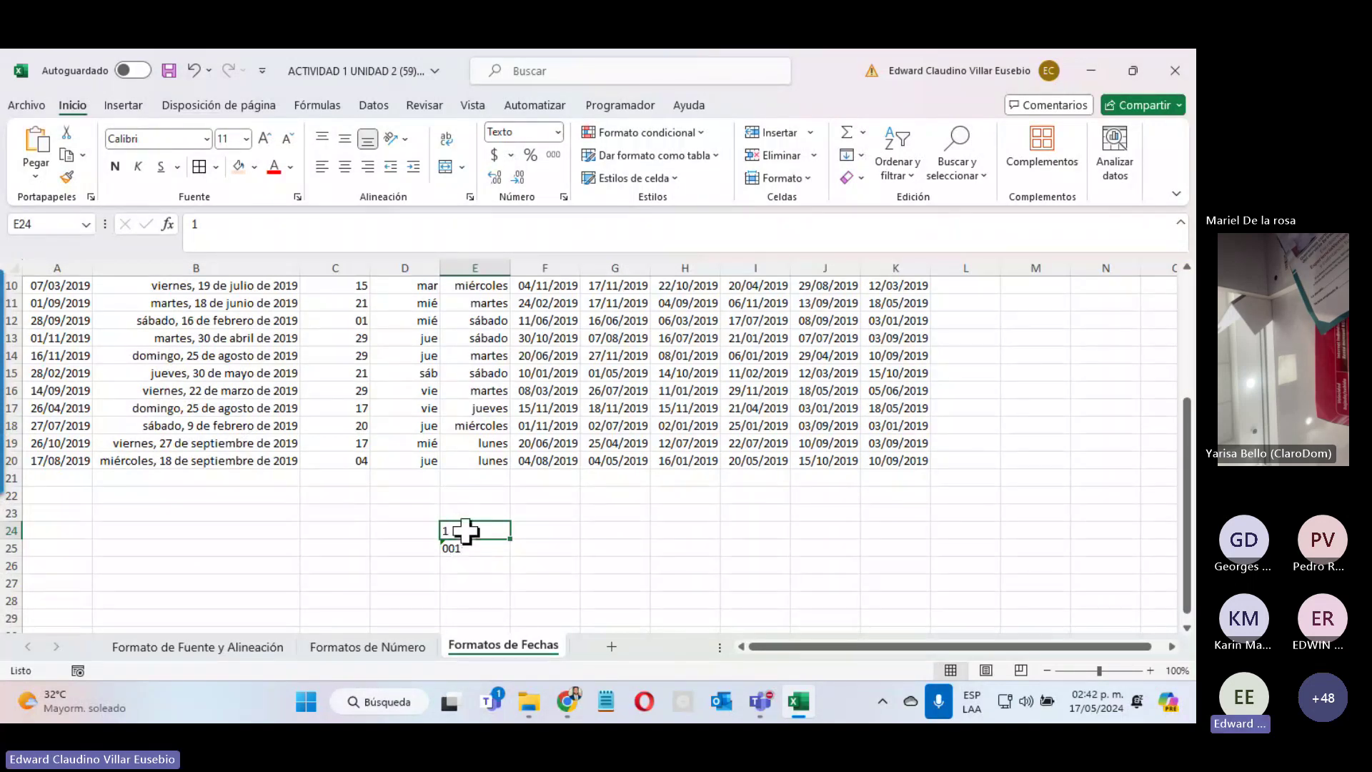
{"action": "right_click", "coordinate": [465, 531]}
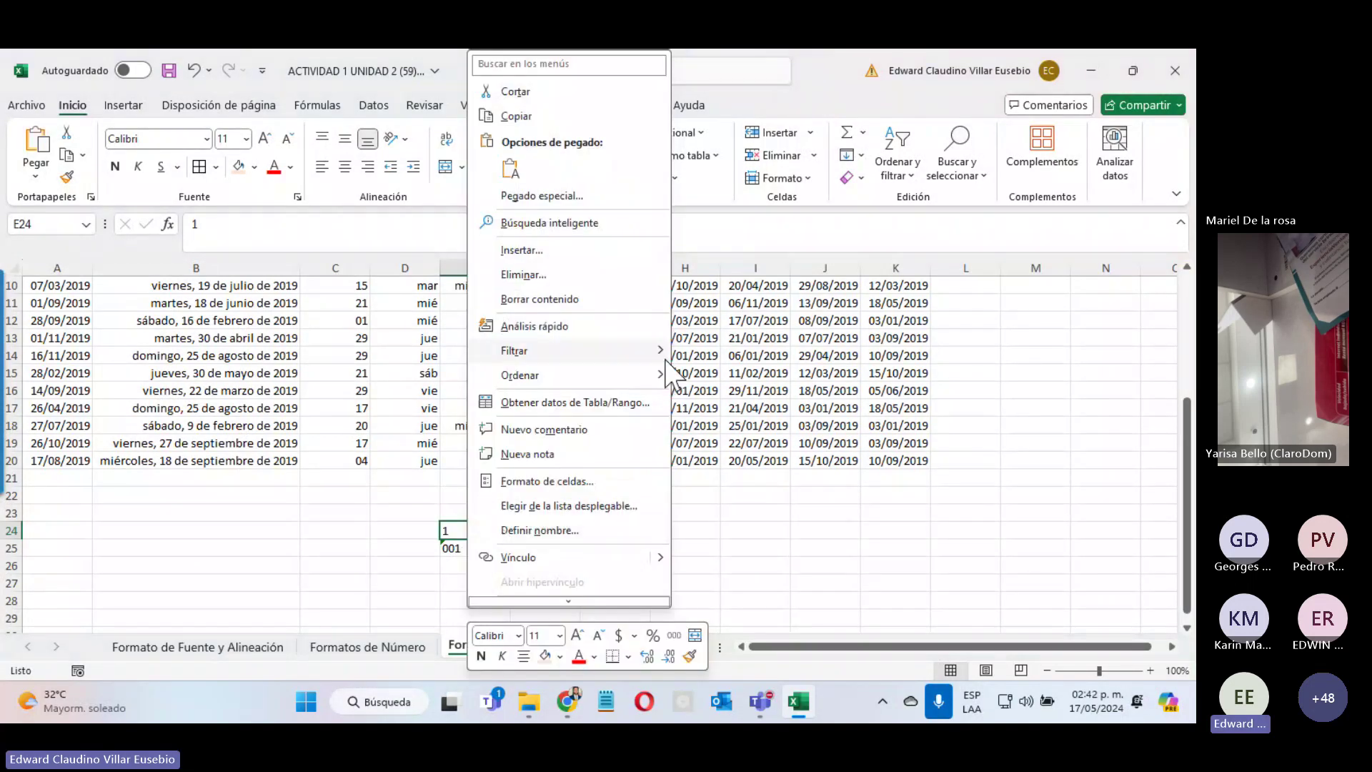
{"action": "left_click", "coordinate": [447, 529]}
Step: Give E24 the custom format code "00"# so its value 1 displays as 001
{"action": "left_click", "coordinate": [557, 132]}
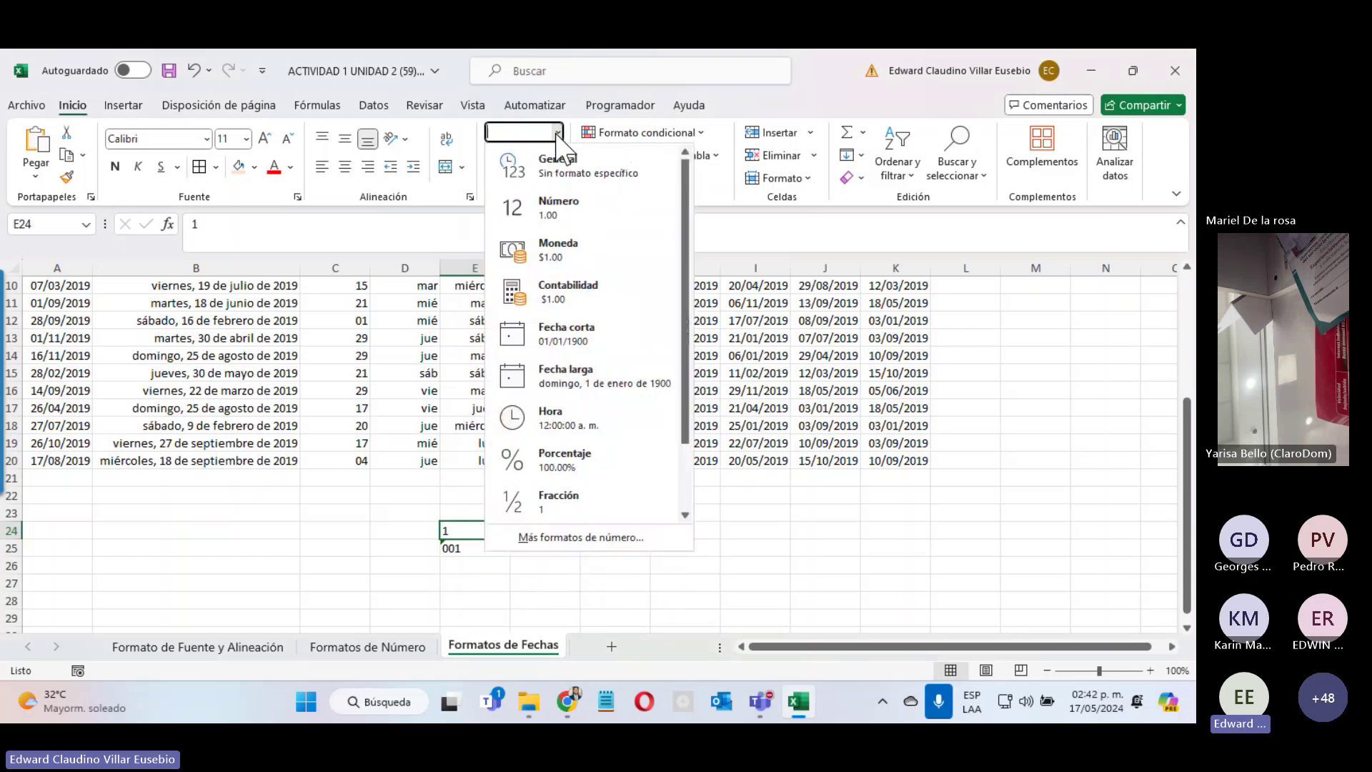
{"action": "left_click", "coordinate": [595, 540]}
{"action": "left_click", "coordinate": [477, 332]}
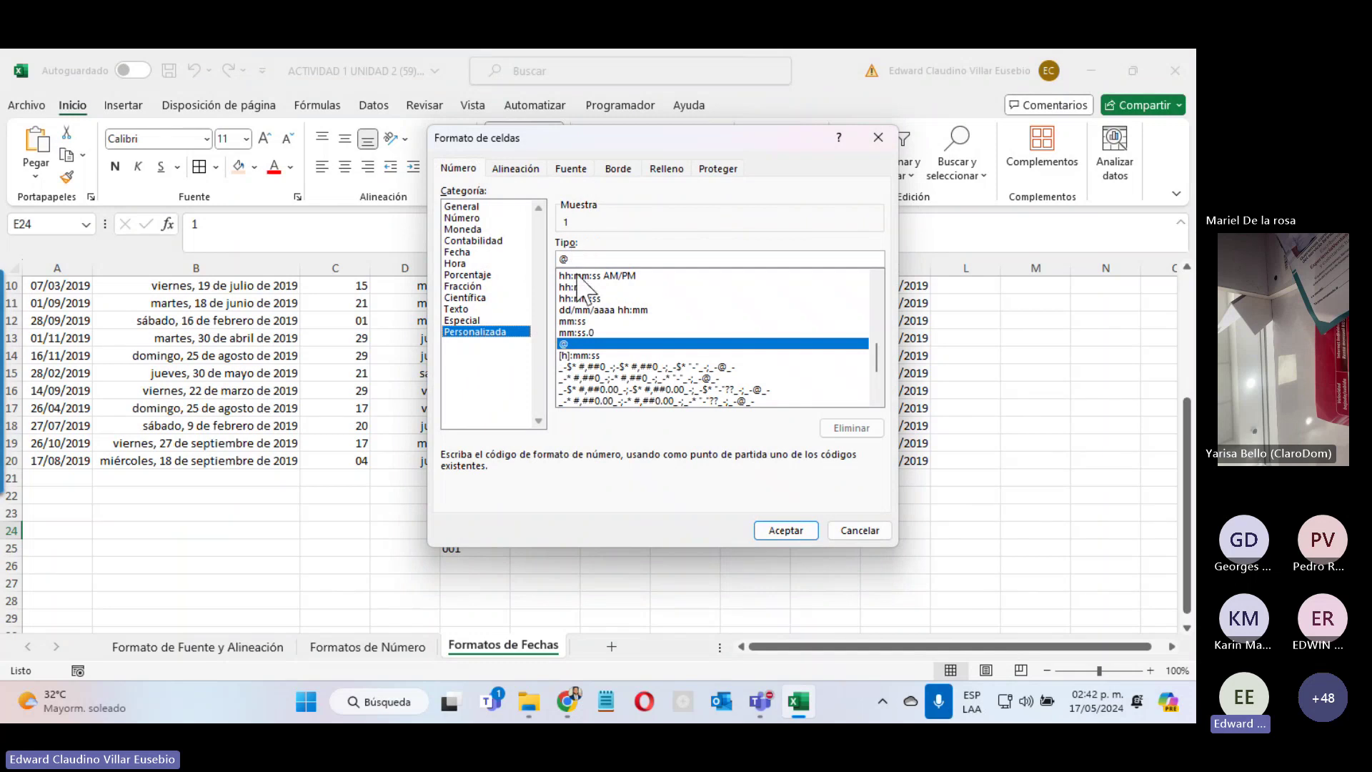
{"action": "left_click_drag", "start_coordinate": [567, 134], "coordinate": [731, 146]}
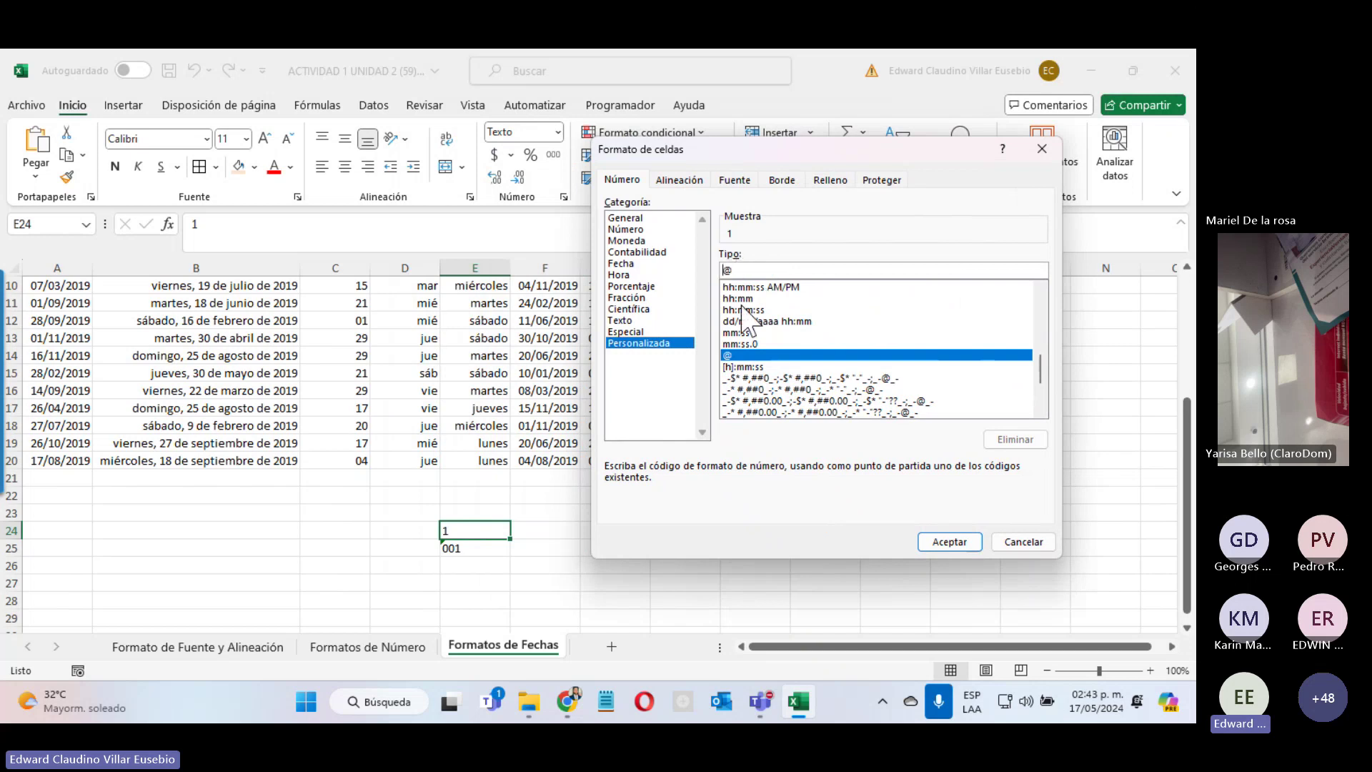
{"action": "type", "text": "'"}
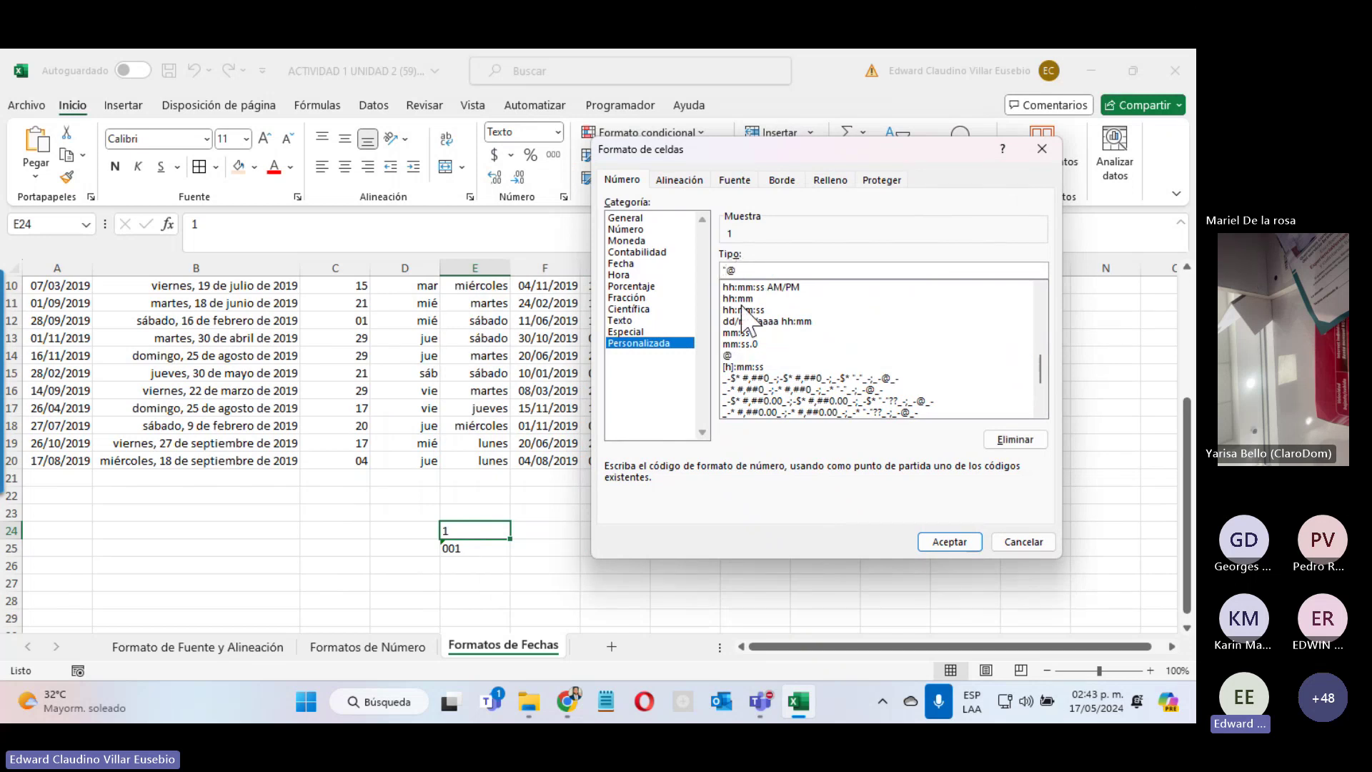
{"action": "type", "text": "00"}
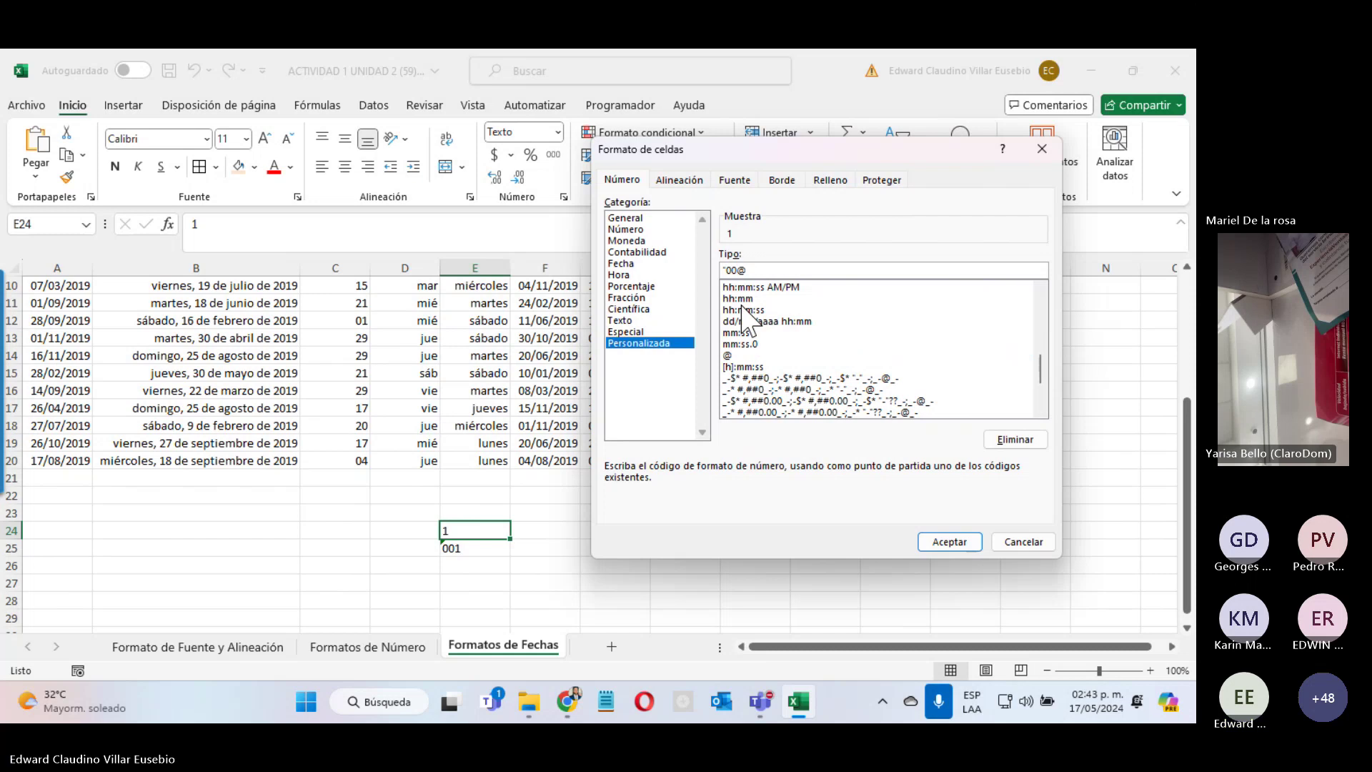
{"action": "type", "text": "'"}
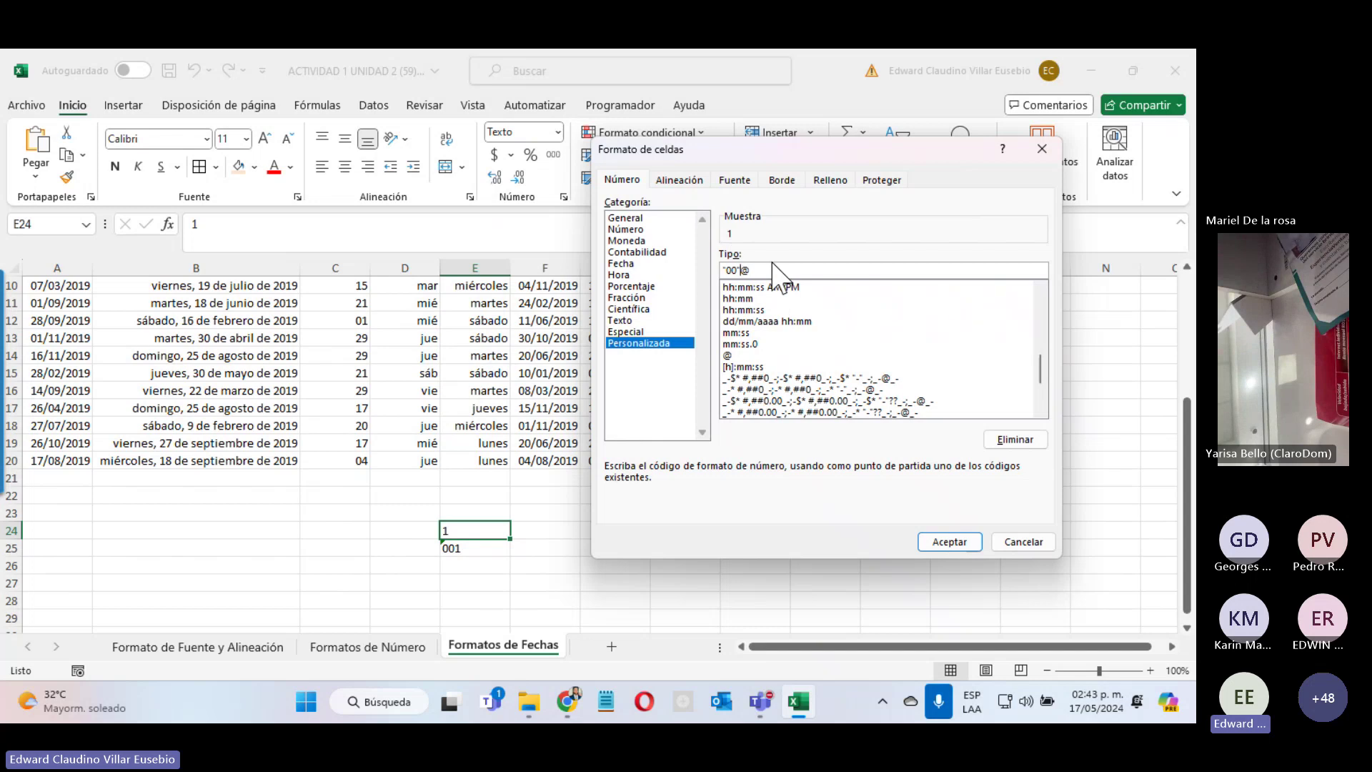
{"action": "key", "text": "Delete"}
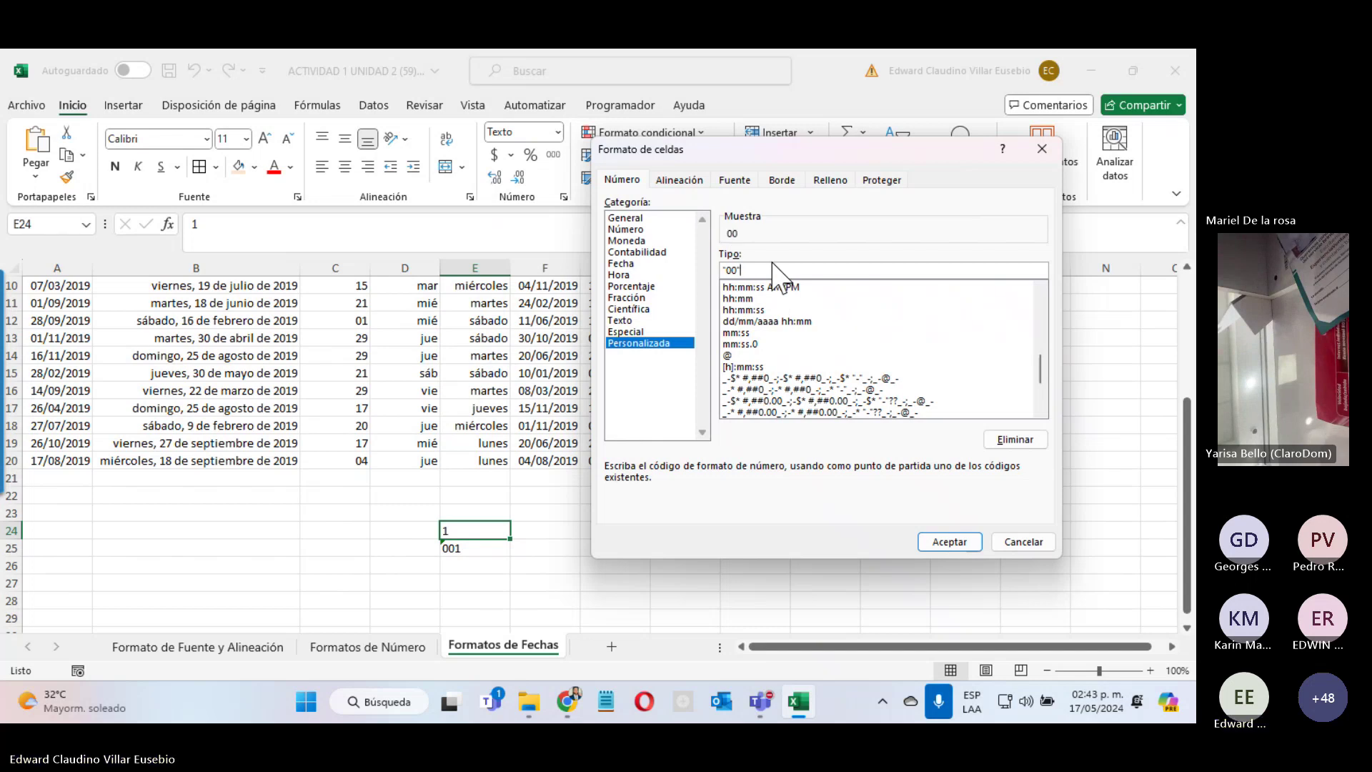
{"action": "type", "text": "#"}
{"action": "left_click", "coordinate": [946, 541]}
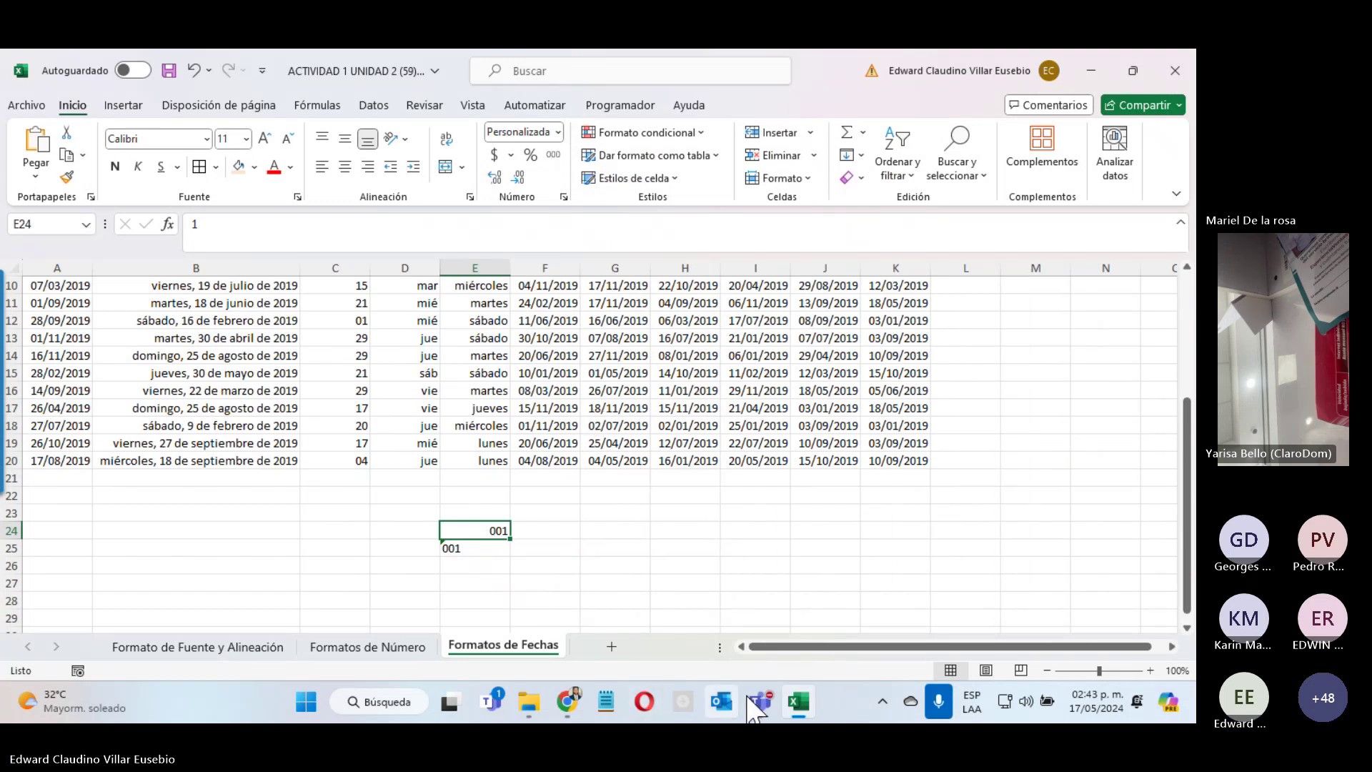
{"action": "mouse_move", "coordinate": [762, 687]}
{"action": "left_click", "coordinate": [790, 551]}
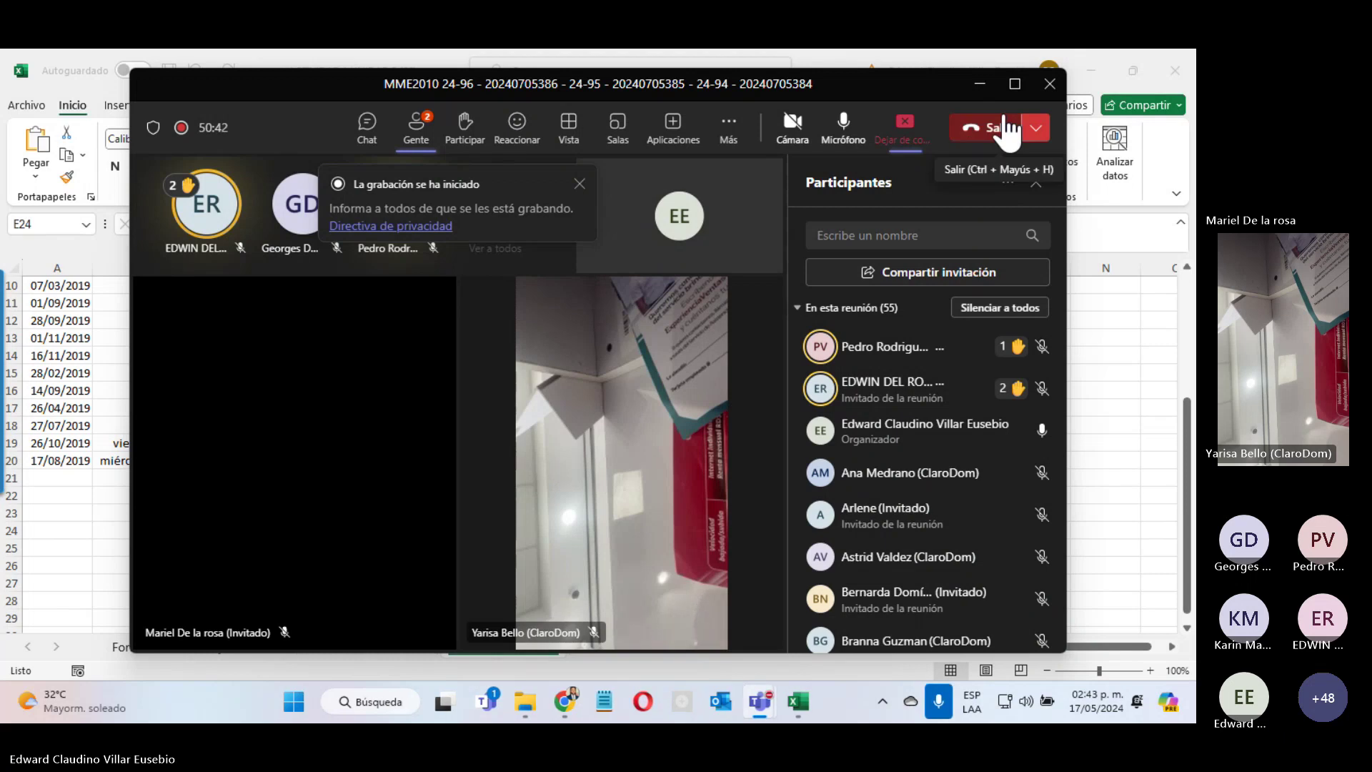
{"action": "left_click", "coordinate": [979, 87]}
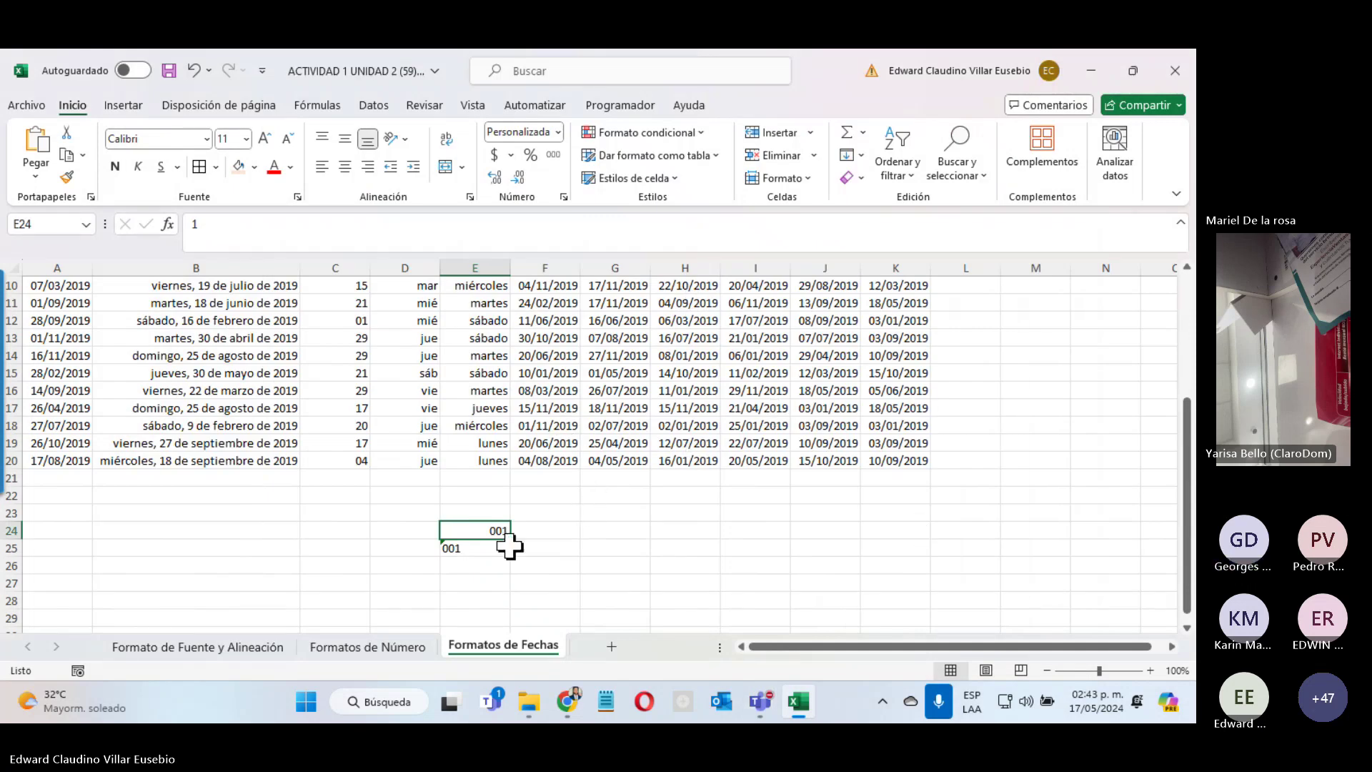
{"action": "left_click", "coordinate": [586, 531]}
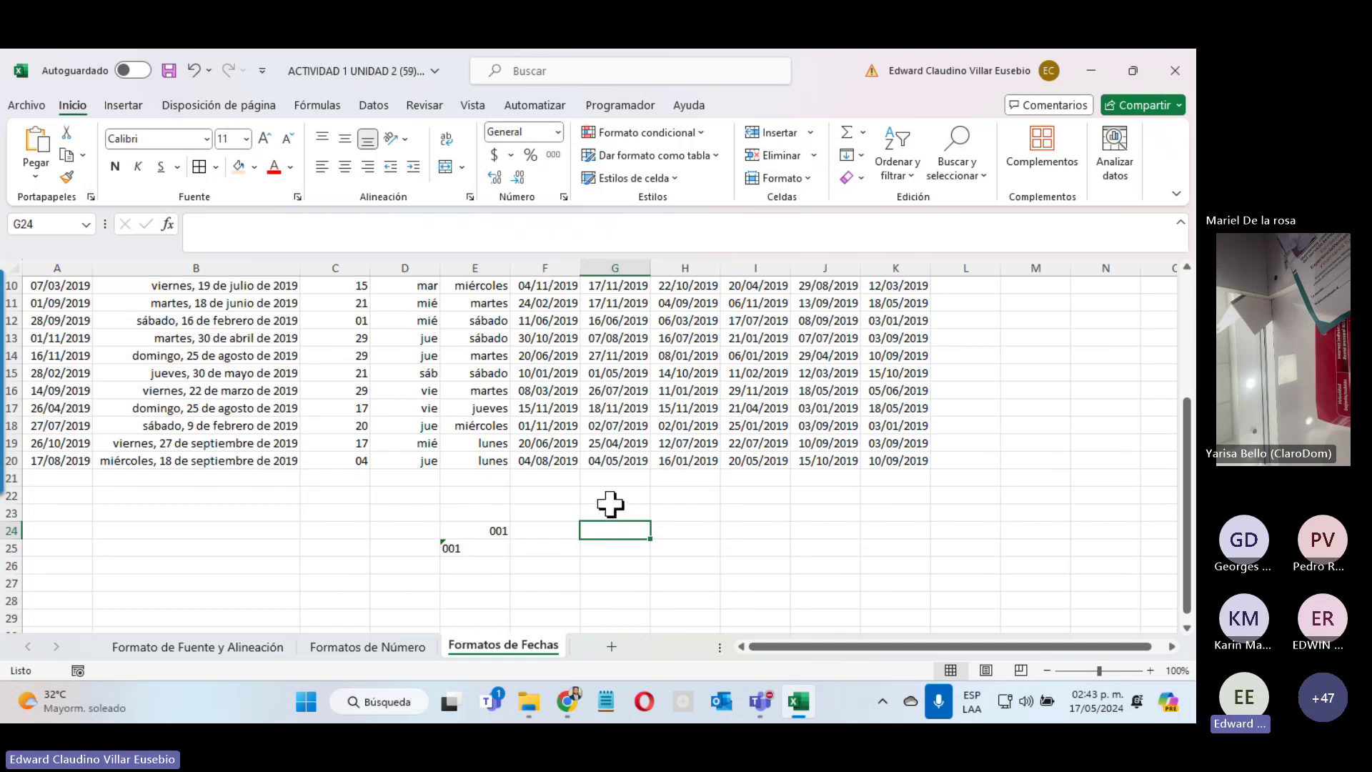
Step: Apply the custom phone format ###-###-#### to cells G22:G29
{"action": "left_click_drag", "start_coordinate": [611, 501], "coordinate": [620, 618]}
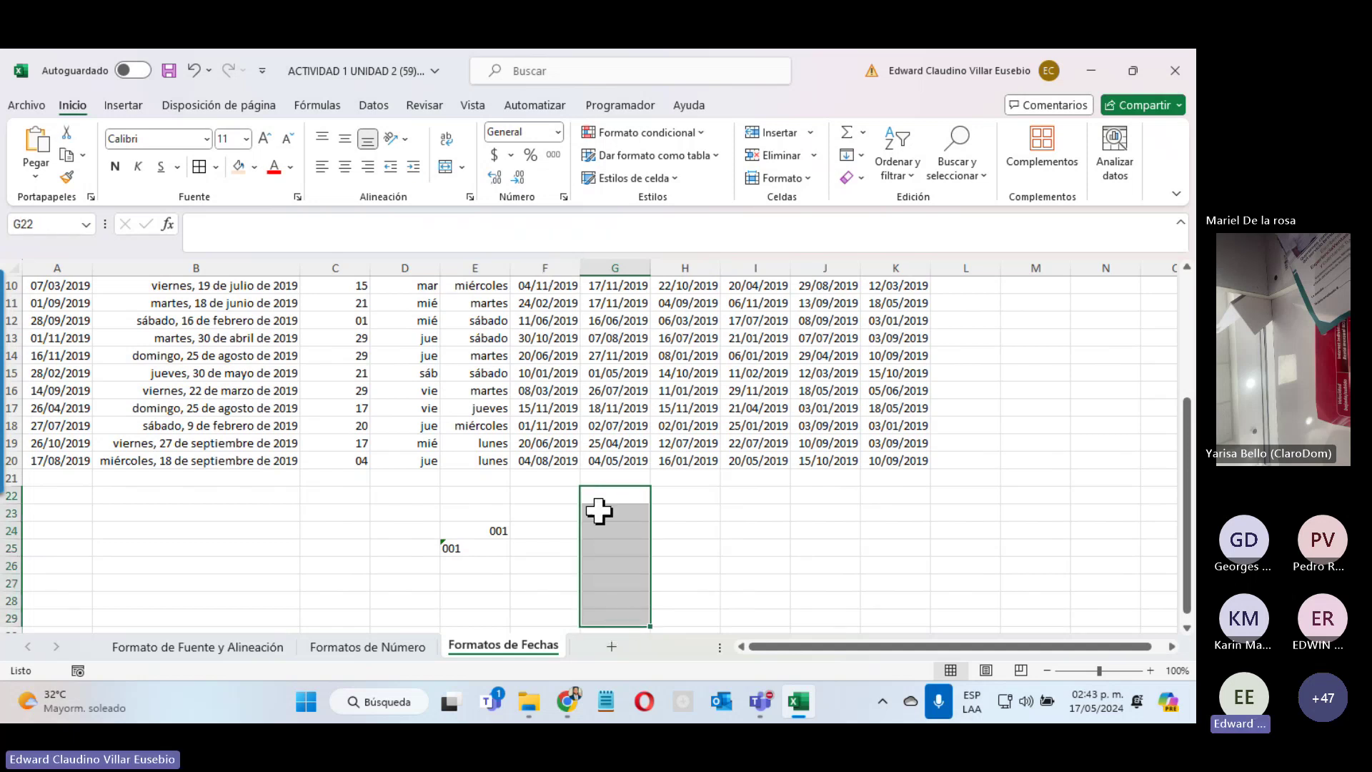
{"action": "left_click", "coordinate": [558, 132]}
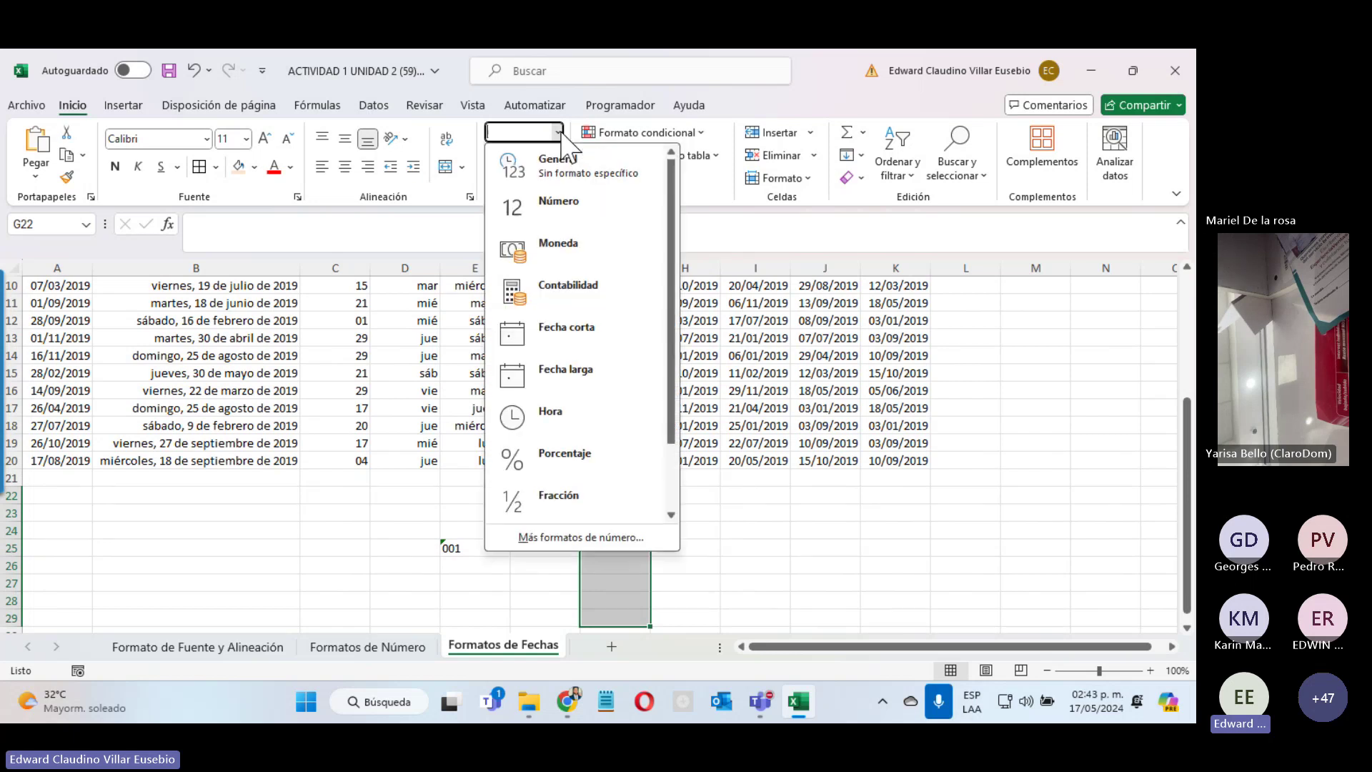
{"action": "left_click", "coordinate": [606, 546]}
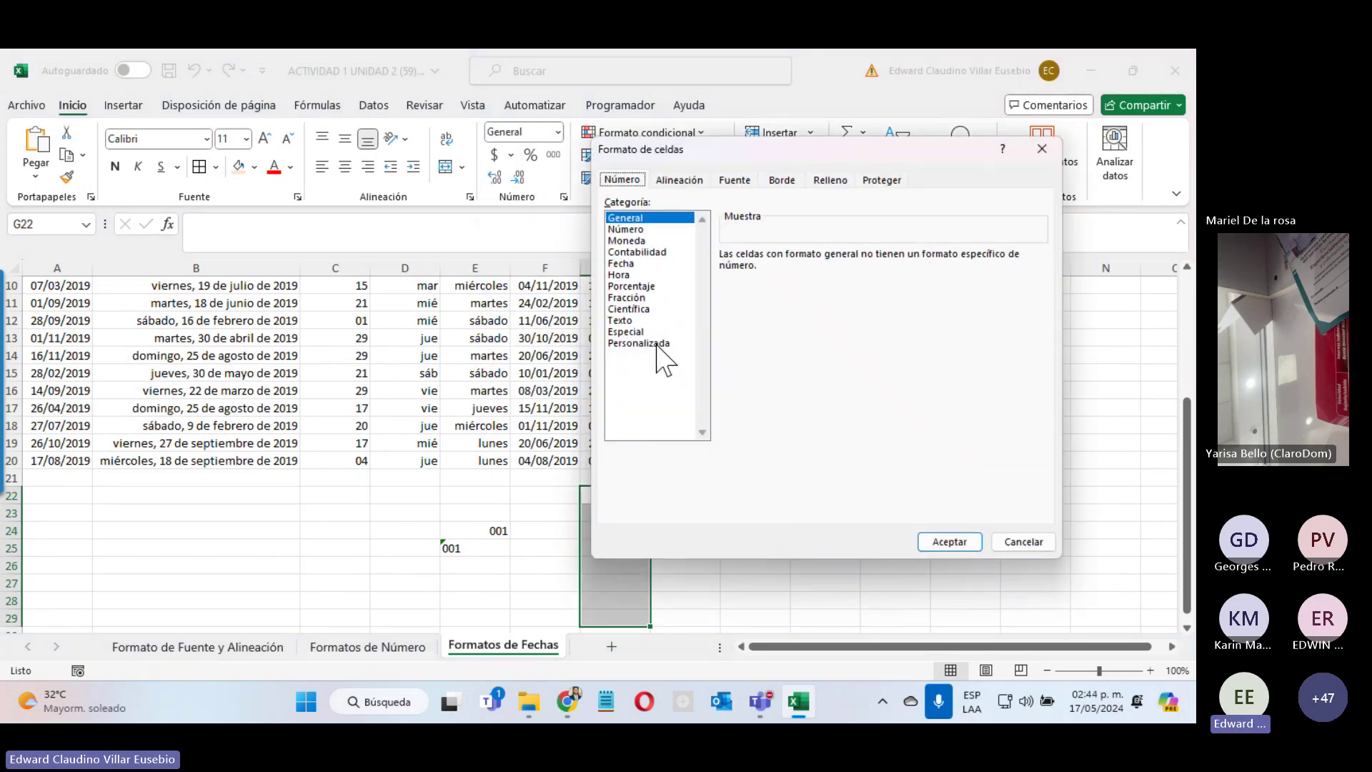
{"action": "left_click", "coordinate": [657, 344]}
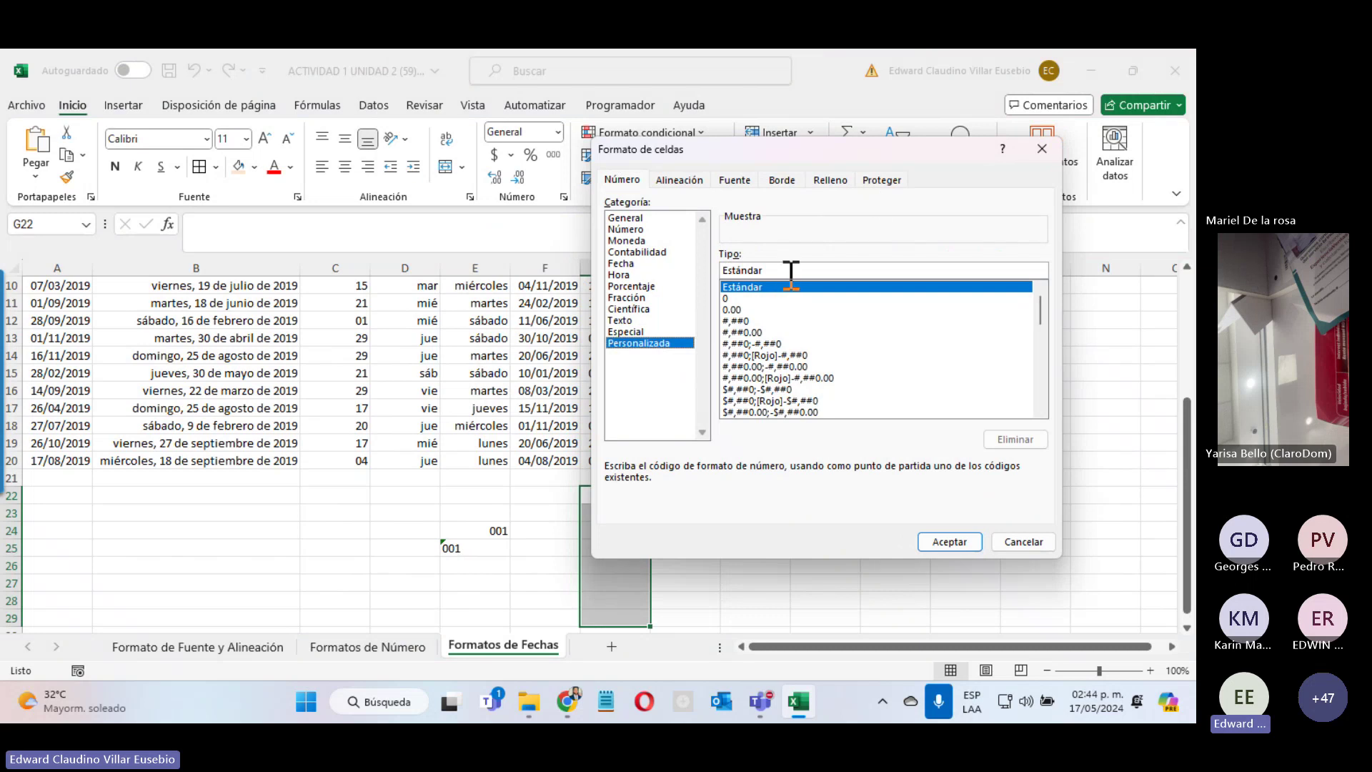
{"action": "left_click_drag", "start_coordinate": [790, 271], "coordinate": [705, 286]}
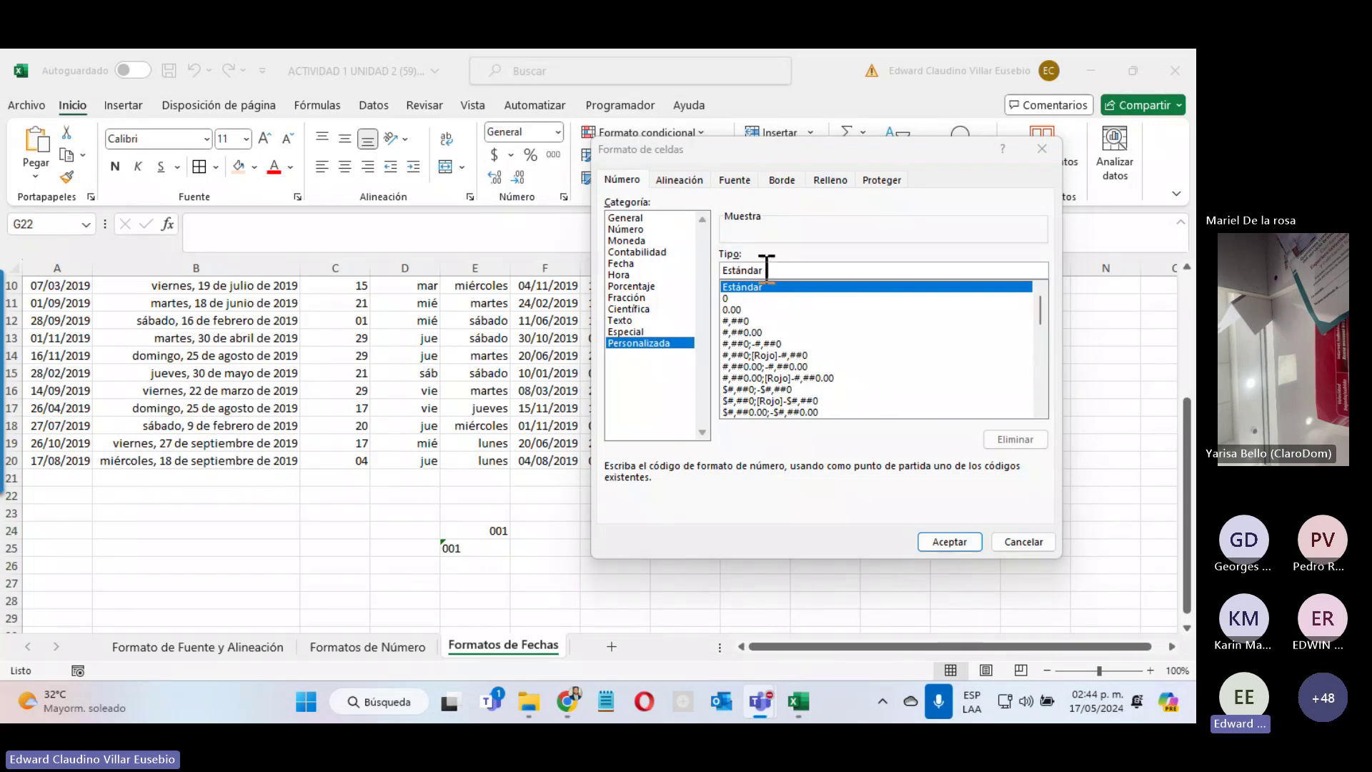
{"action": "left_click", "coordinate": [711, 279]}
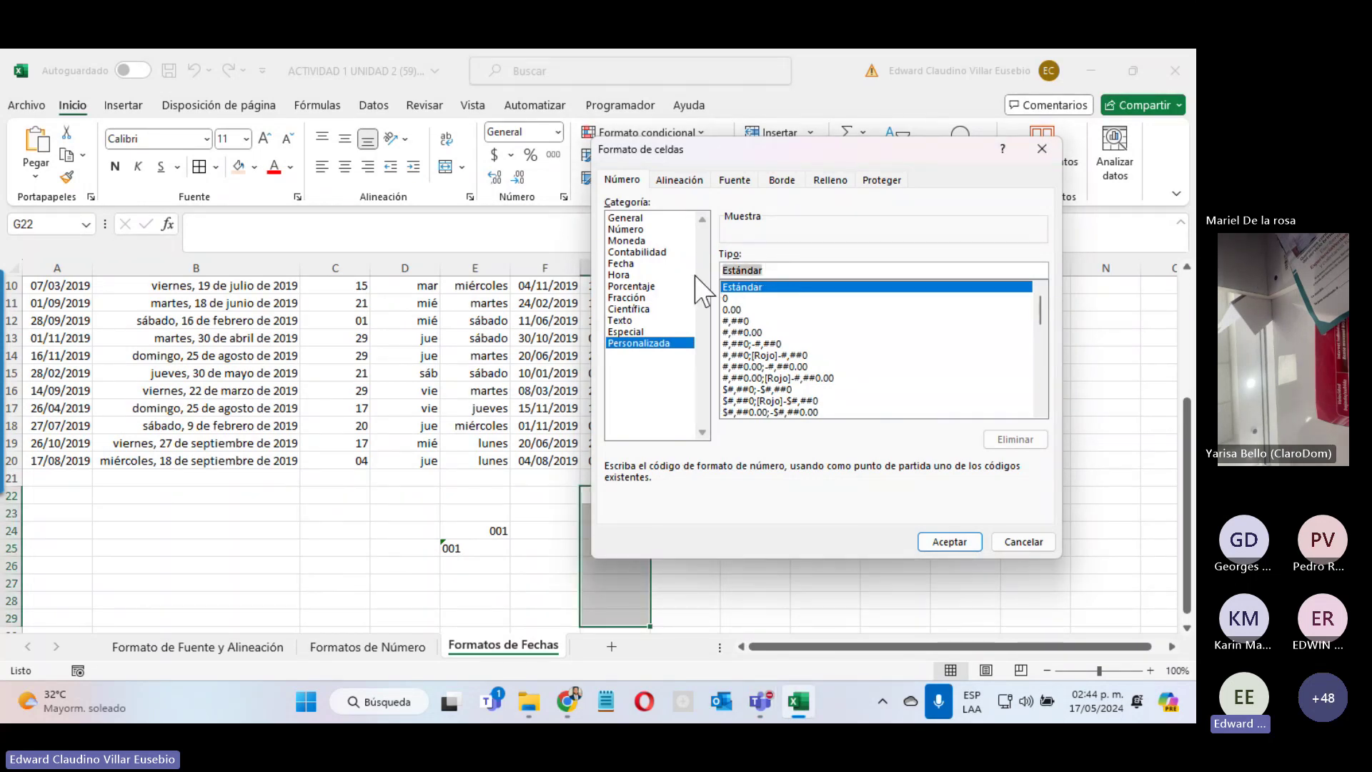
{"action": "type", "text": "###"}
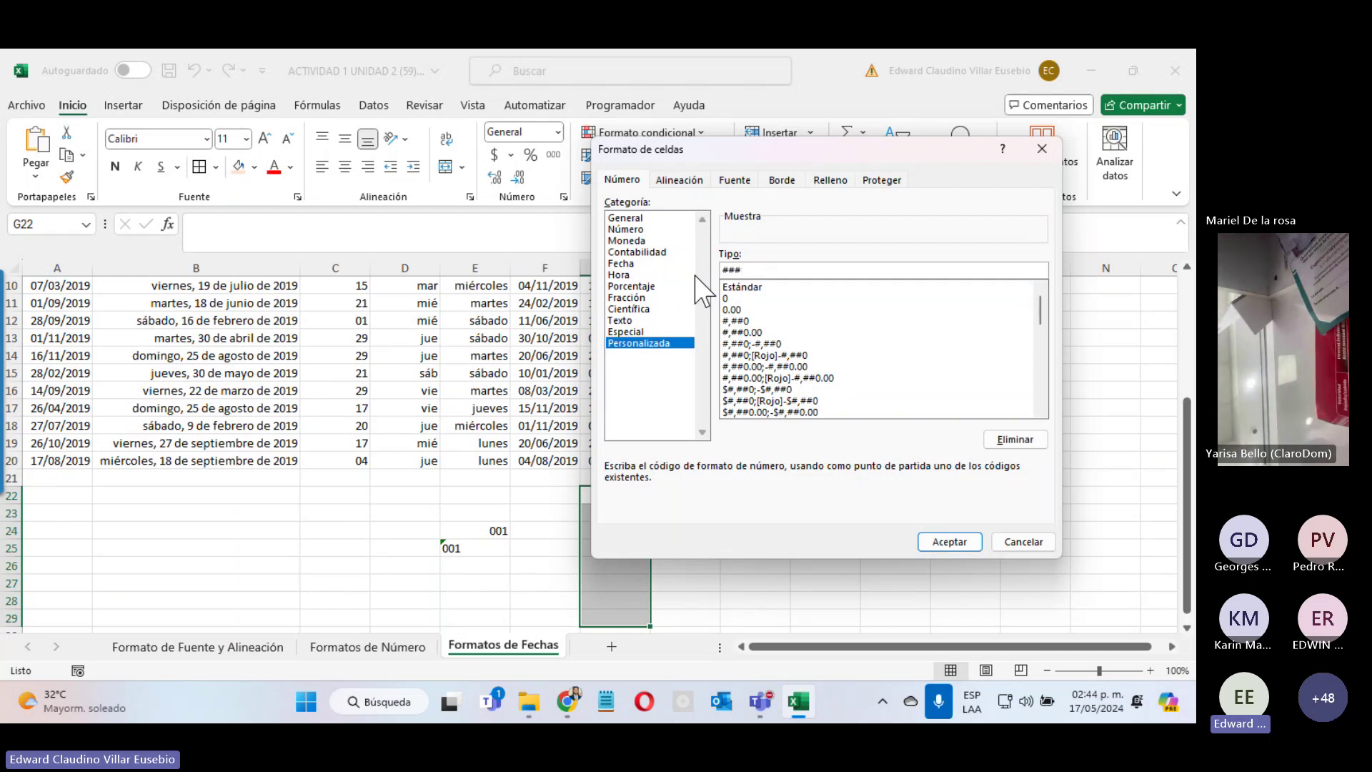
{"action": "type", "text": "-###"}
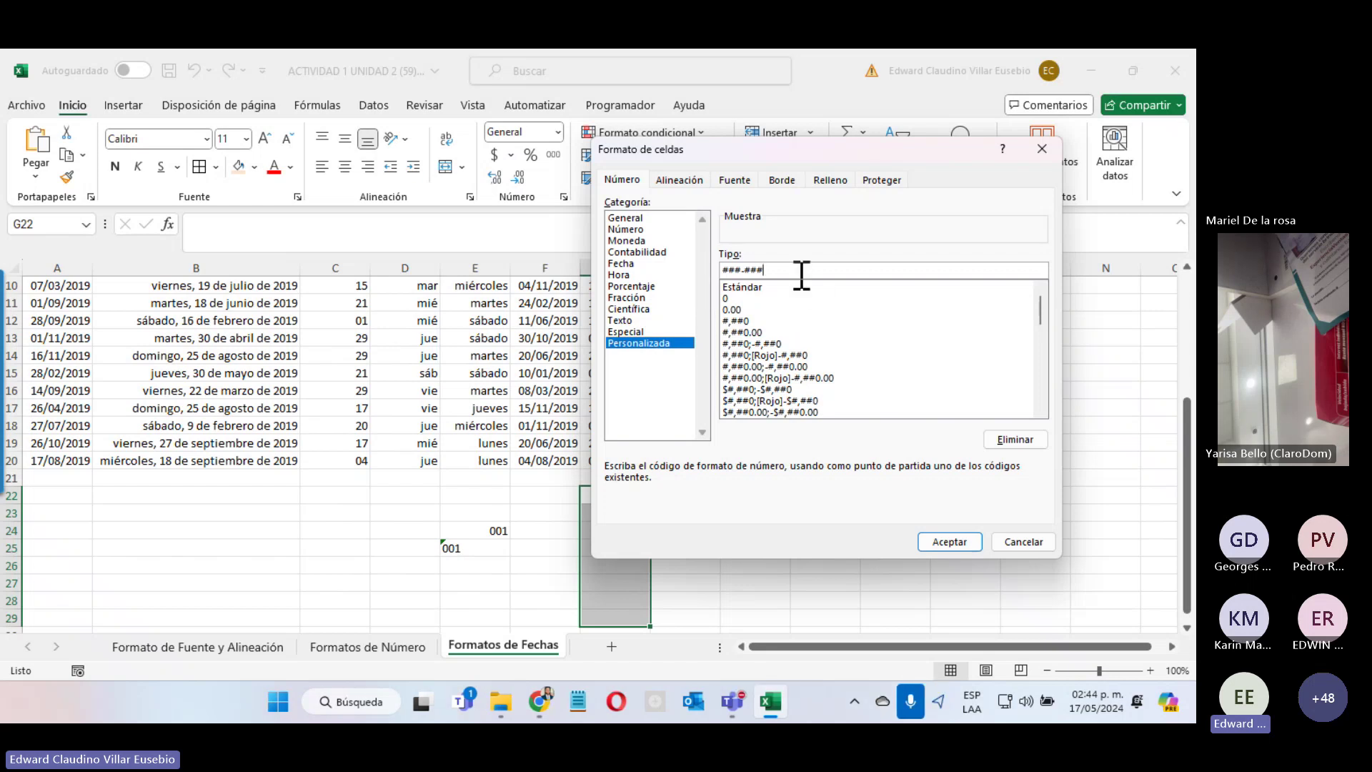
{"action": "type", "text": "-###\"#"}
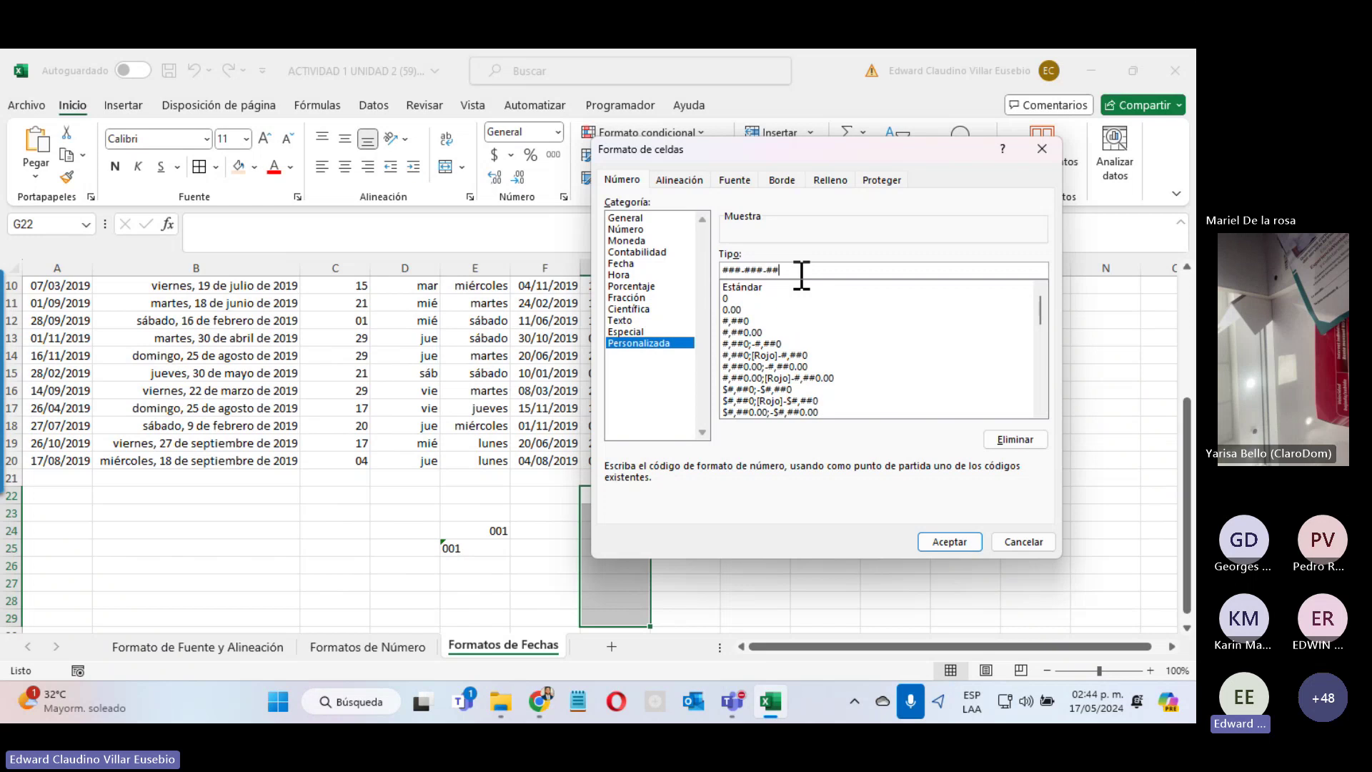
{"action": "key", "text": "BackSpace"}
{"action": "key", "text": "BackSpace"}
{"action": "type", "text": "#"}
{"action": "left_click", "coordinate": [1034, 52]}
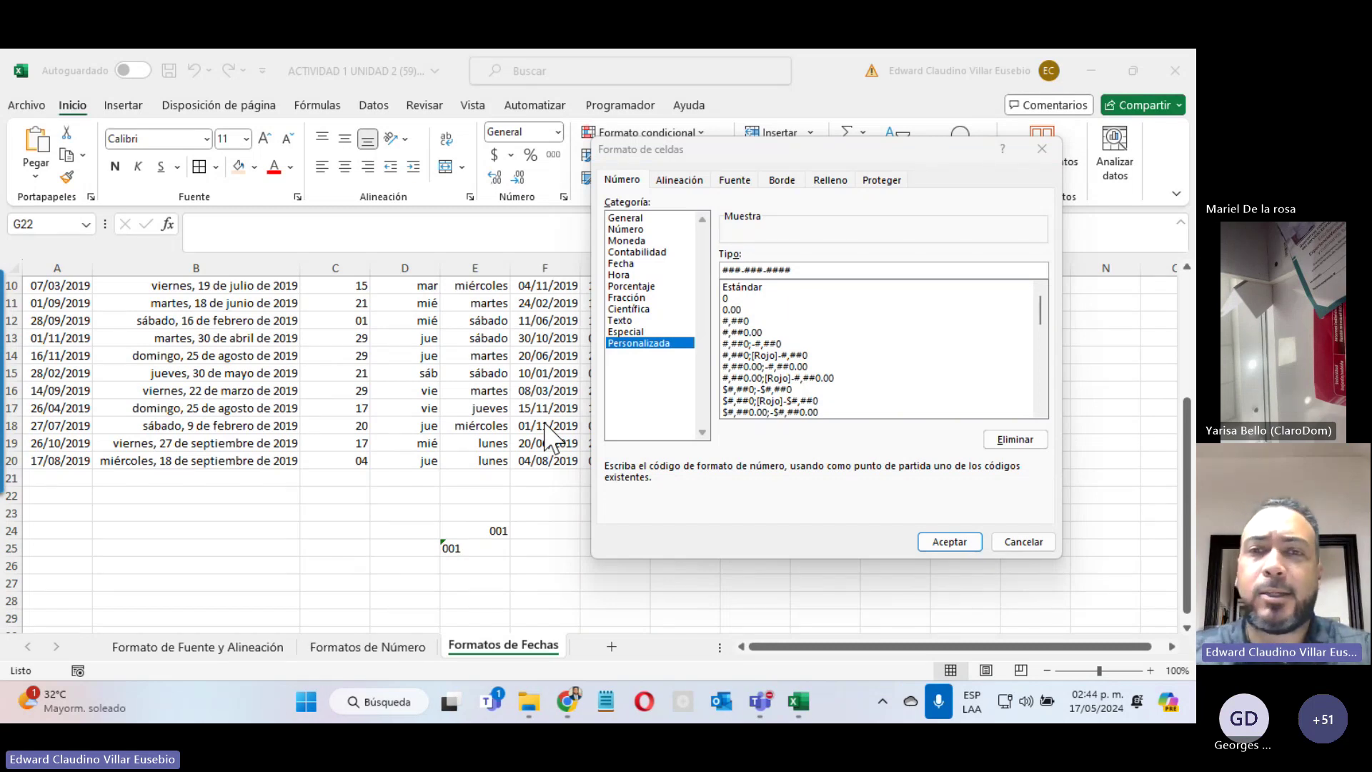
{"action": "left_click_drag", "start_coordinate": [739, 161], "coordinate": [185, 96]}
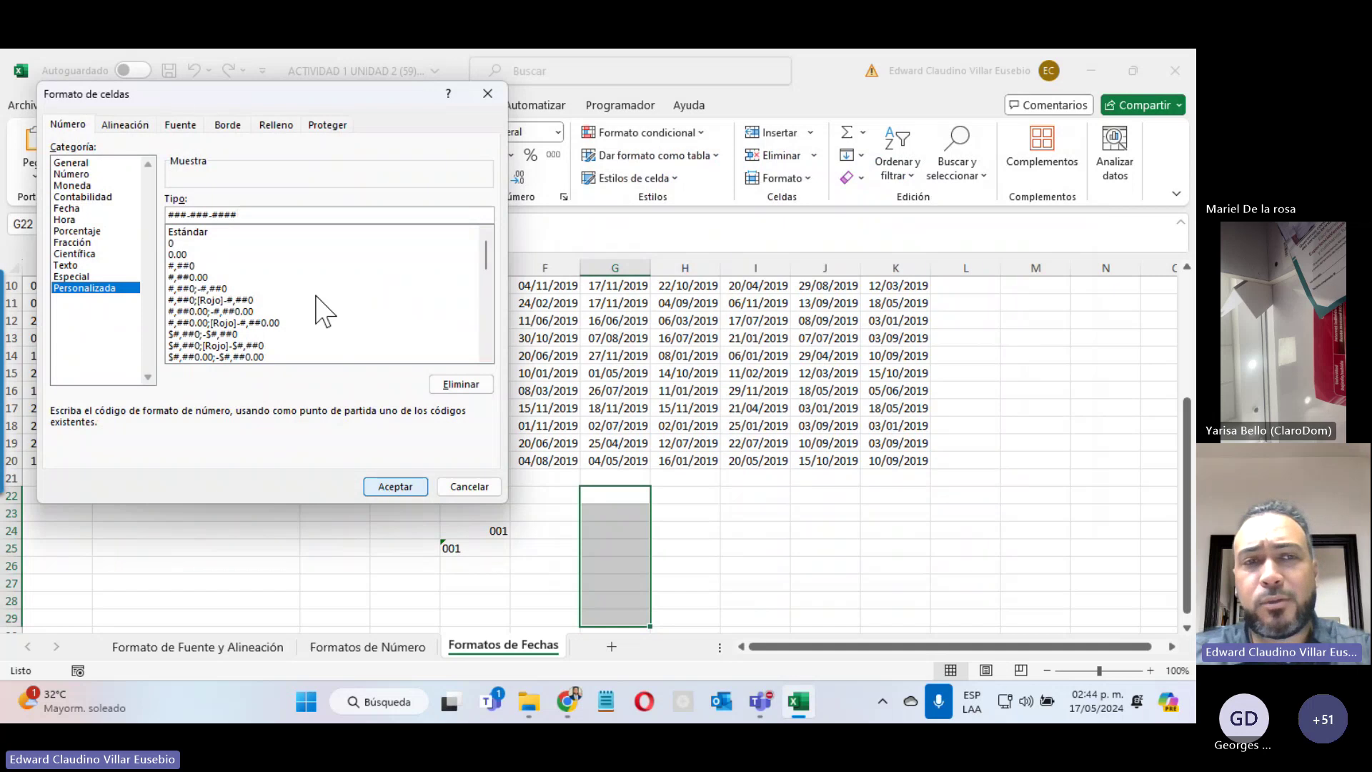
{"action": "left_click", "coordinate": [375, 488]}
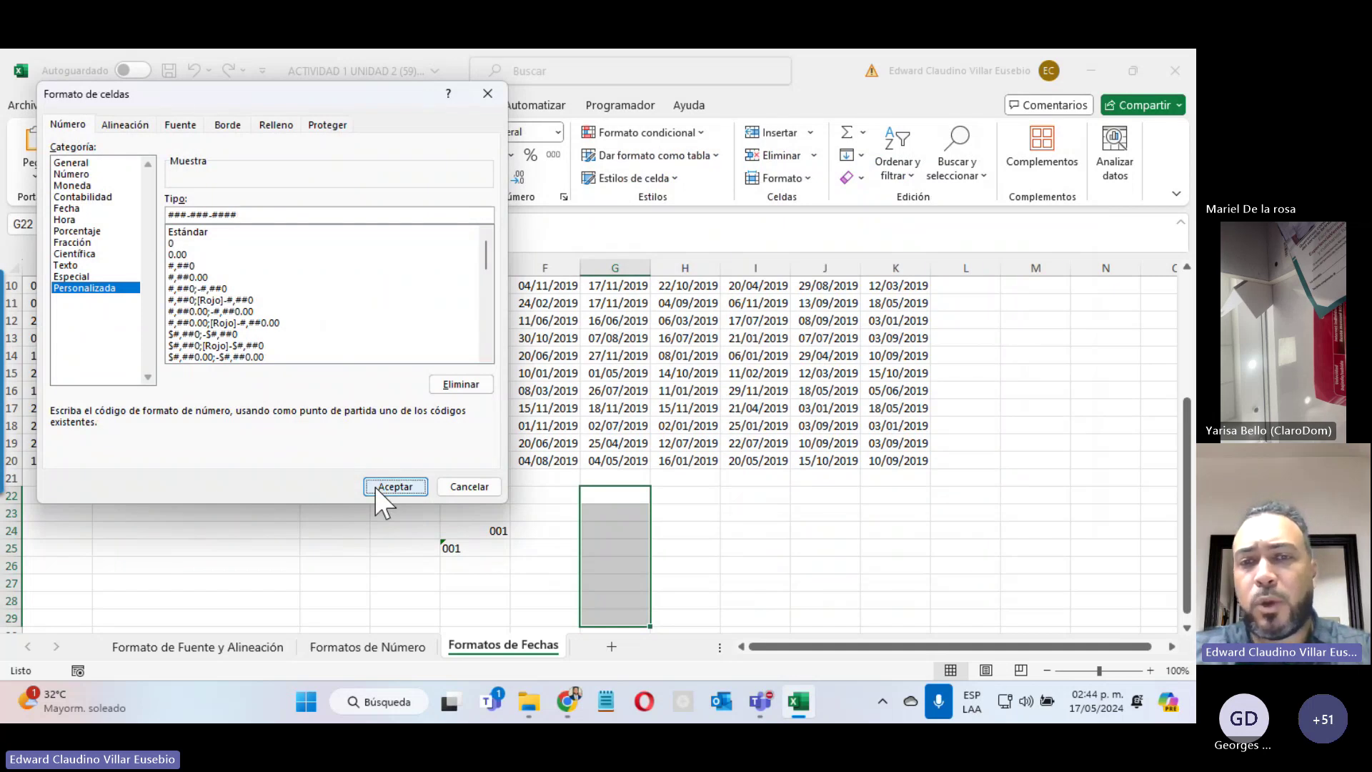
Step: Enter two sample phone numbers in G22 and G23, then bring the Teams meeting forward
{"action": "left_click", "coordinate": [619, 496]}
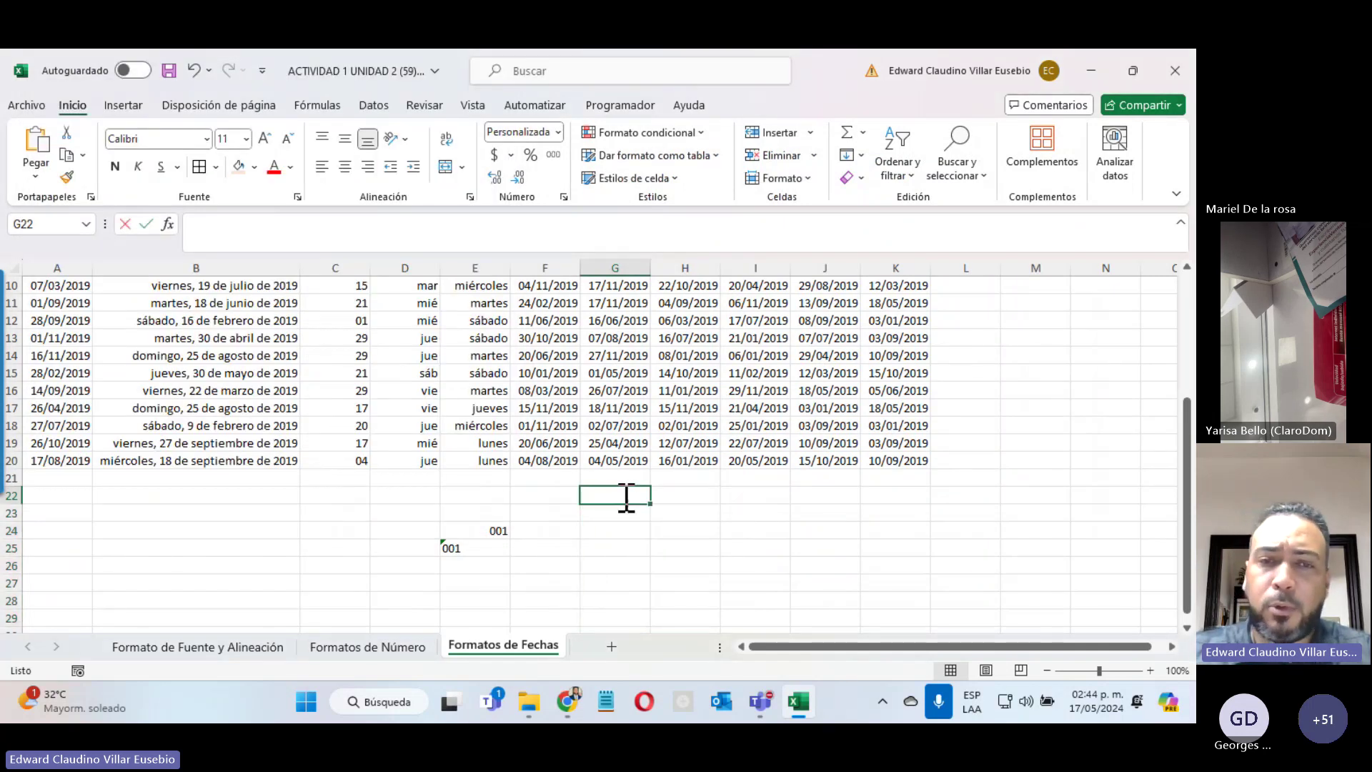
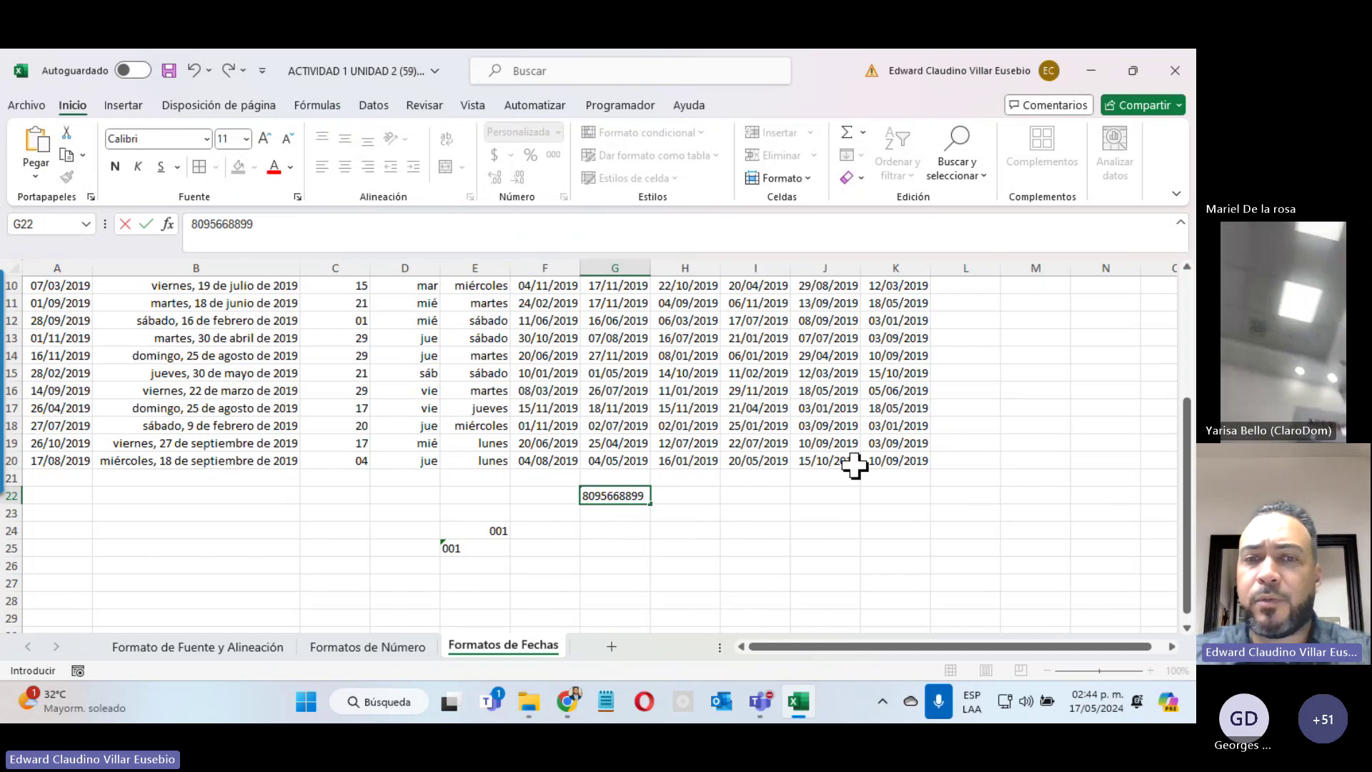
{"action": "key", "text": "Return"}
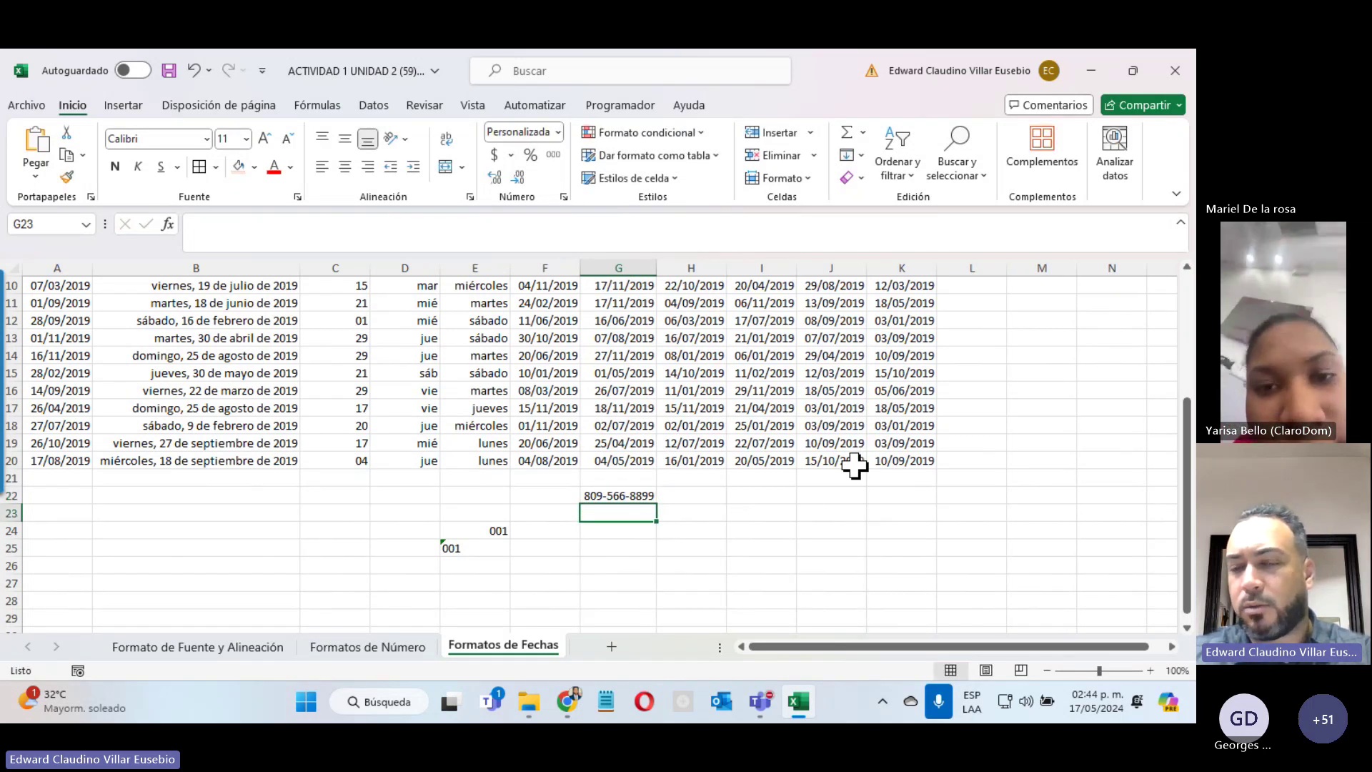
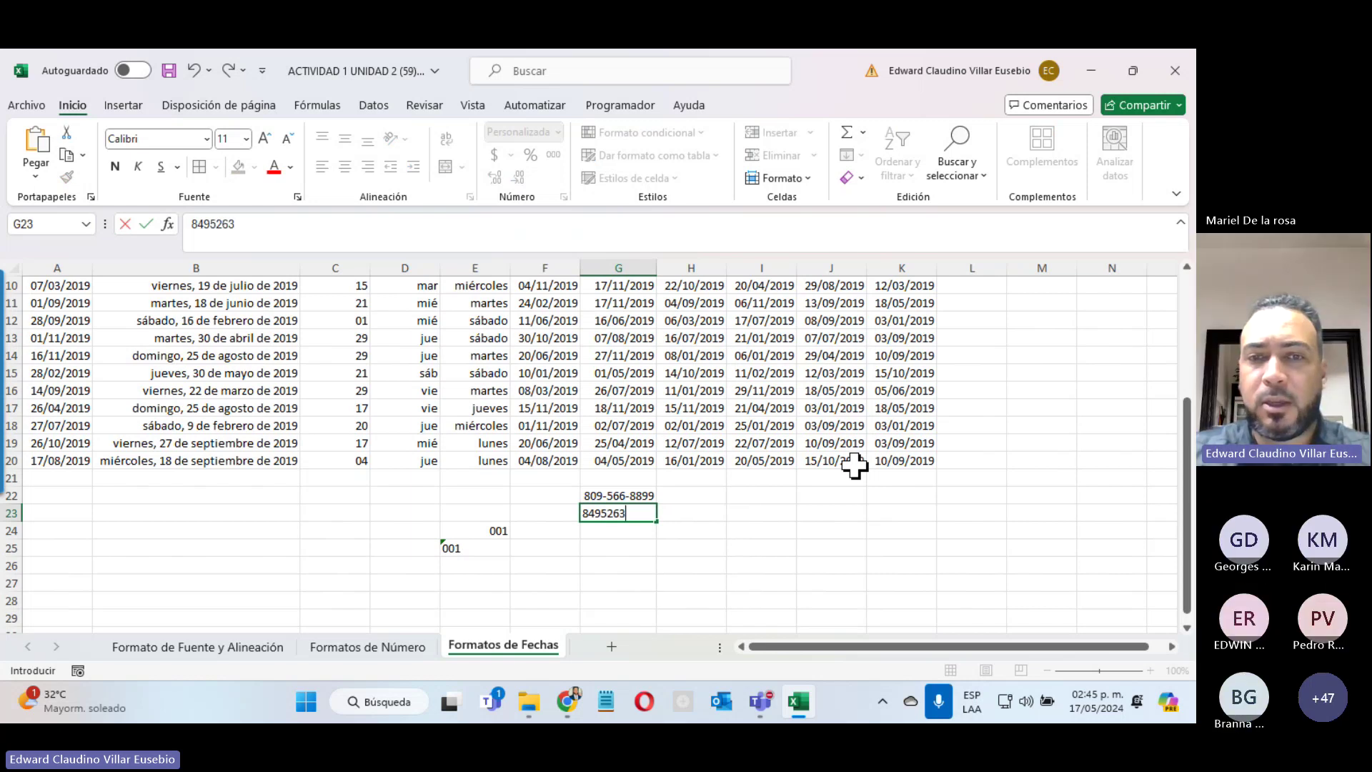
{"action": "key", "text": "Return"}
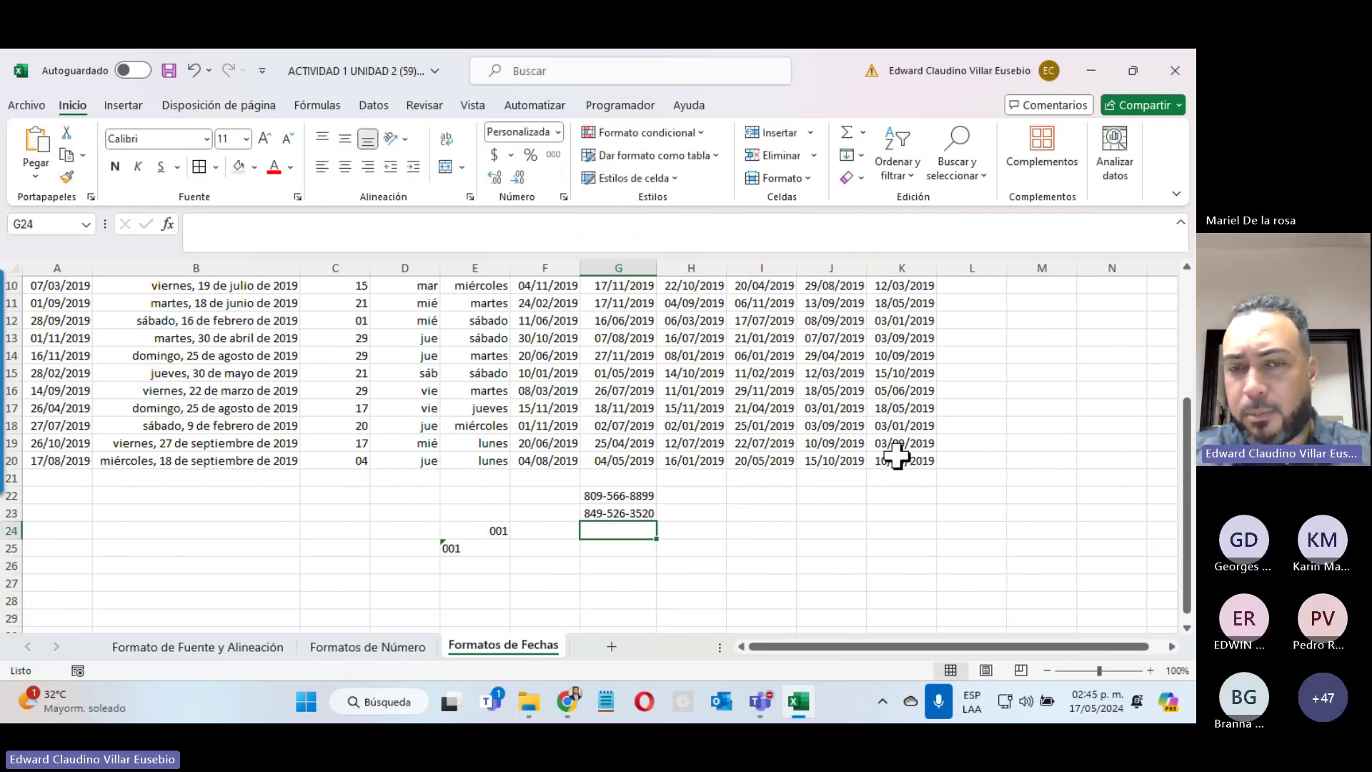
{"action": "left_click", "coordinate": [1106, 574]}
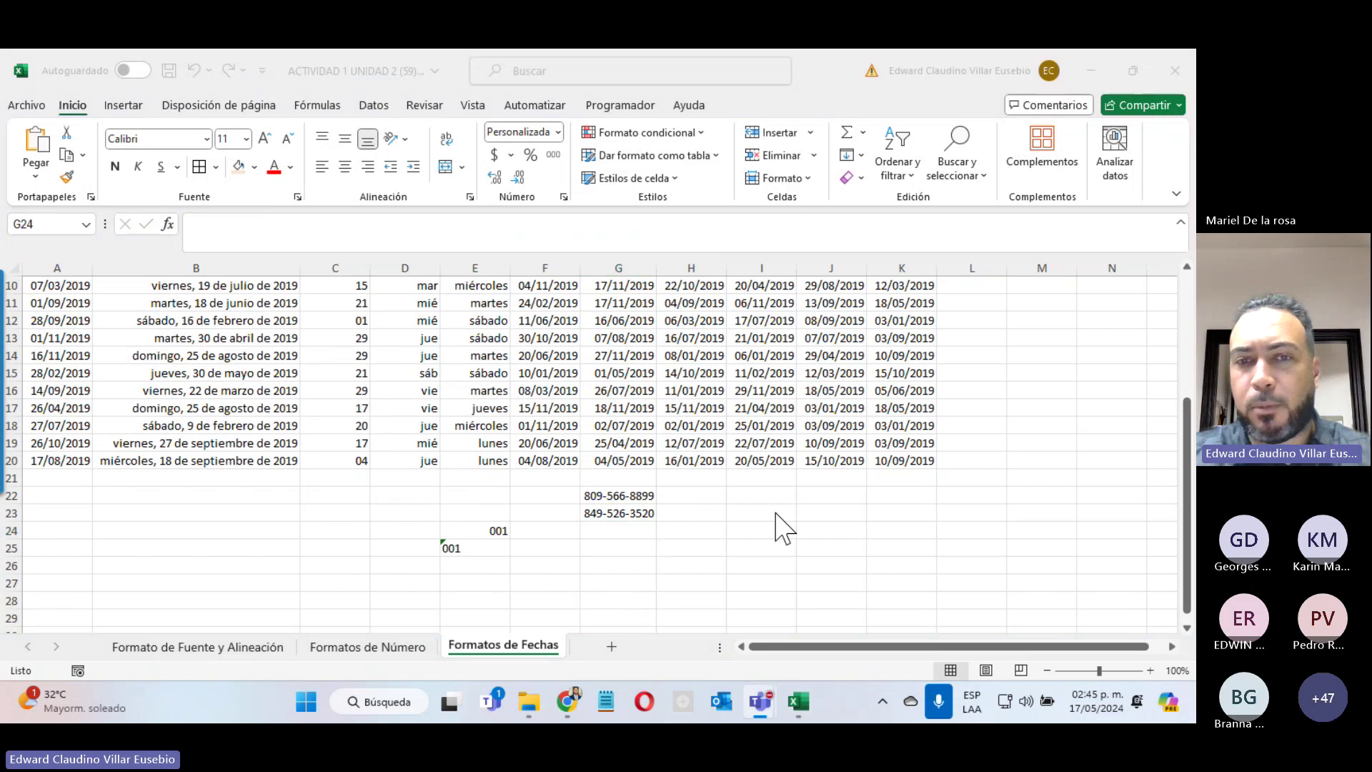
{"action": "left_click", "coordinate": [1159, 446]}
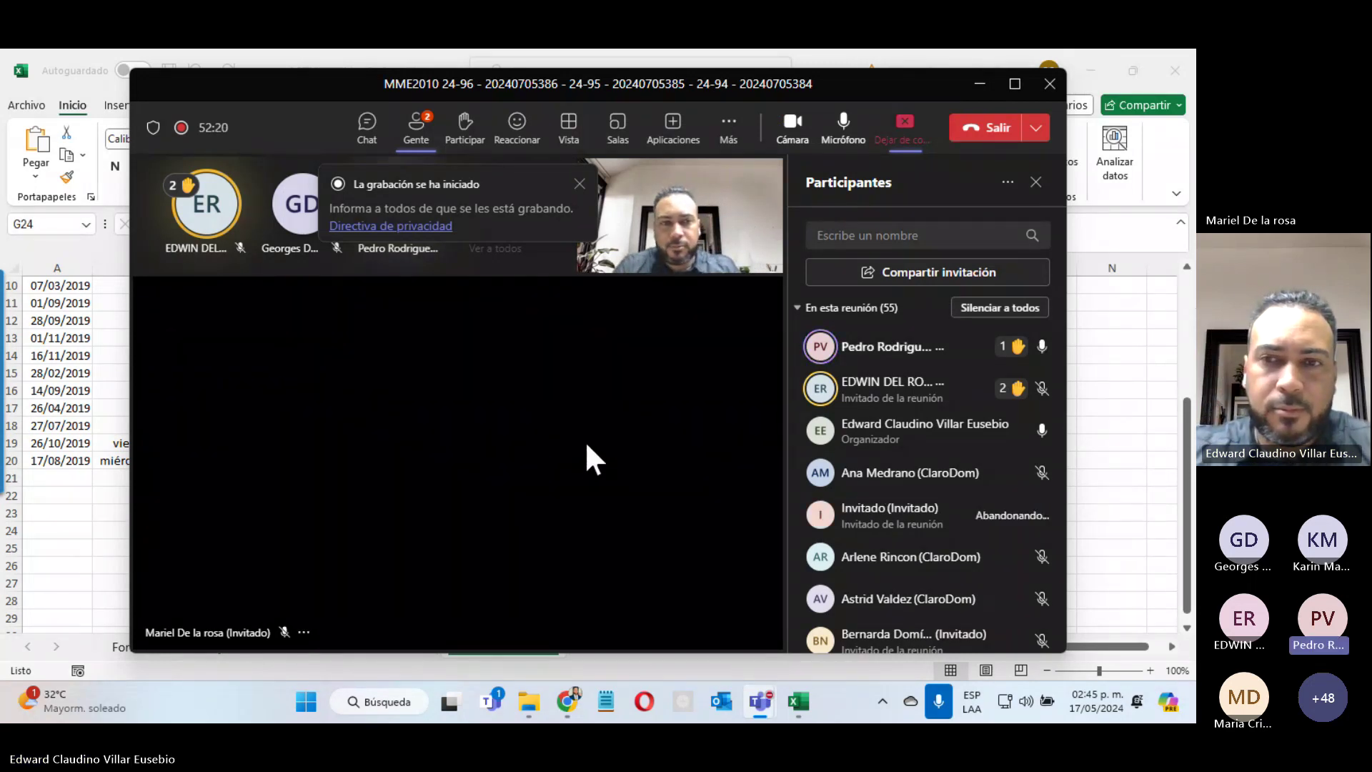
Step: Minimize the Teams meeting window to show the phone numbers in G22:G23
{"action": "left_click", "coordinate": [981, 84]}
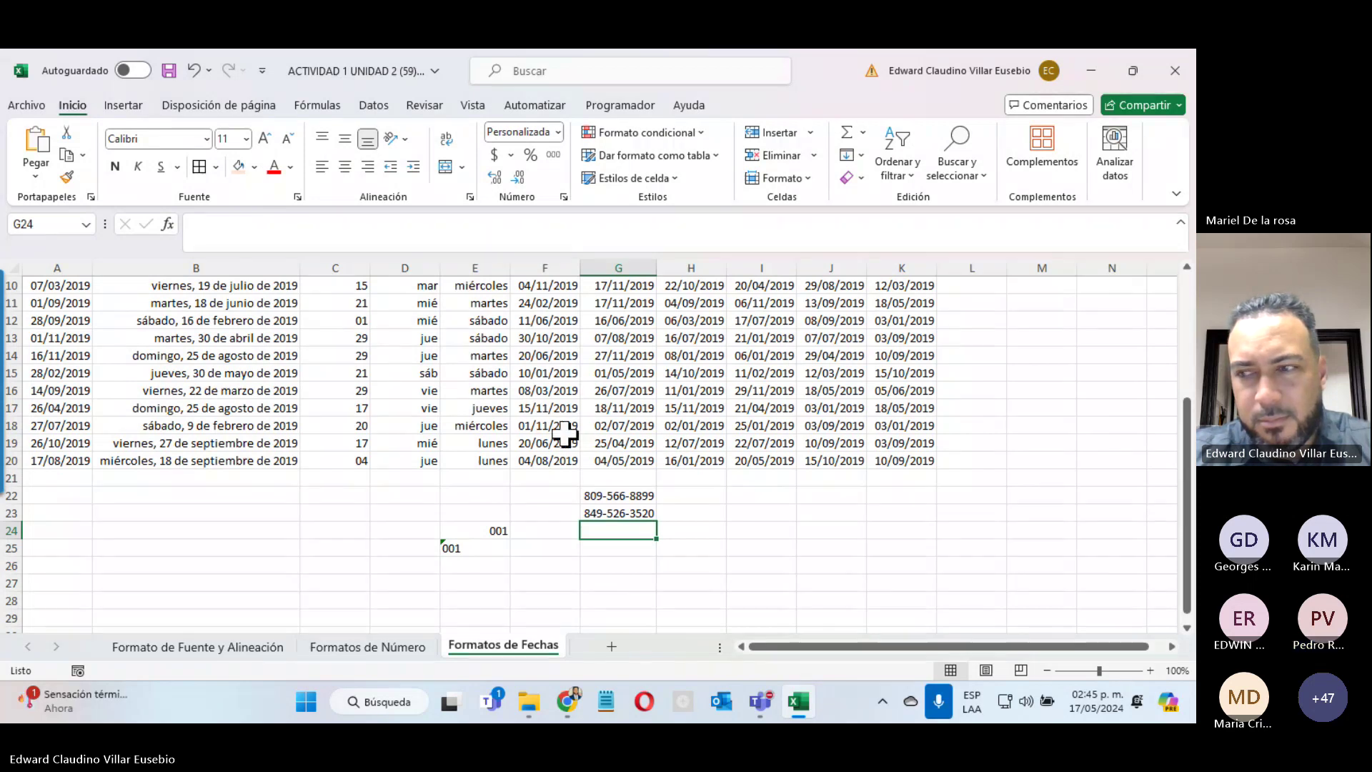
{"action": "left_click", "coordinate": [798, 53]}
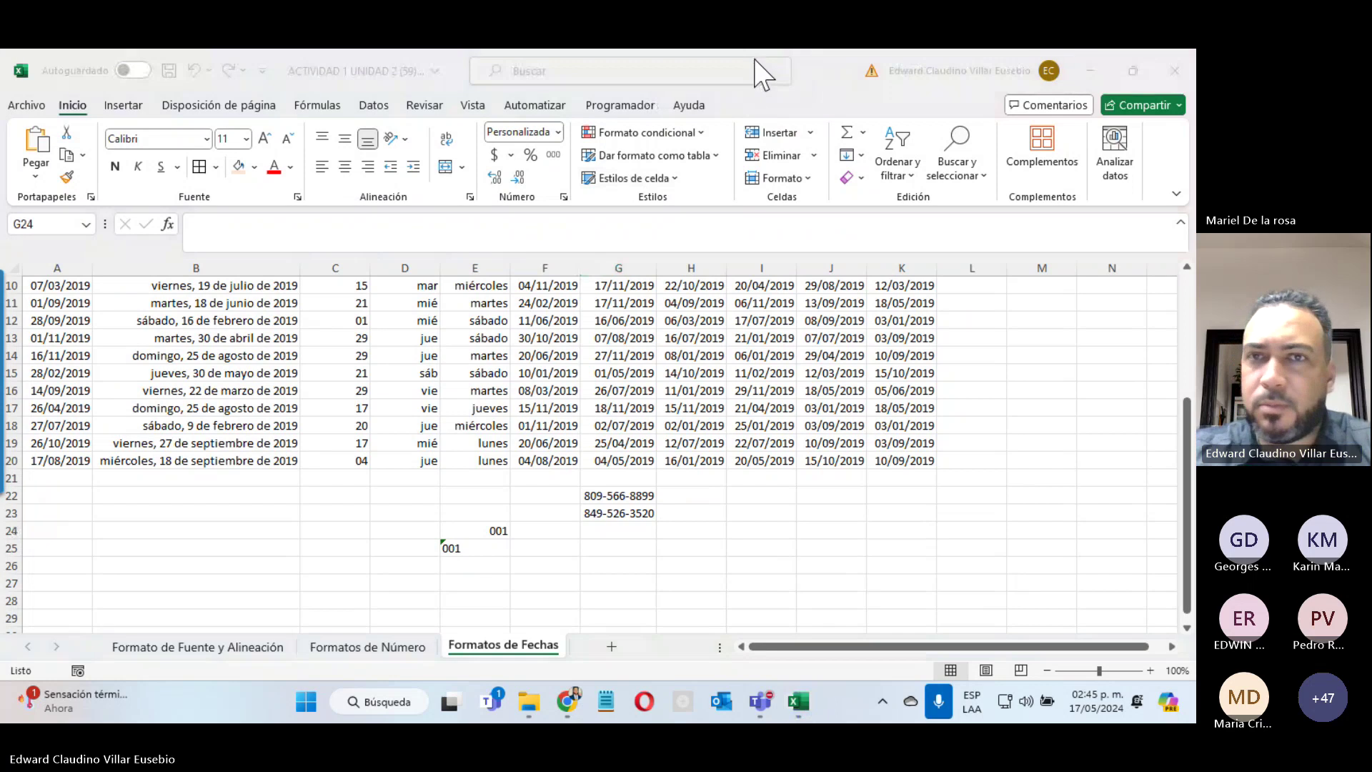
{"action": "left_click", "coordinate": [880, 463]}
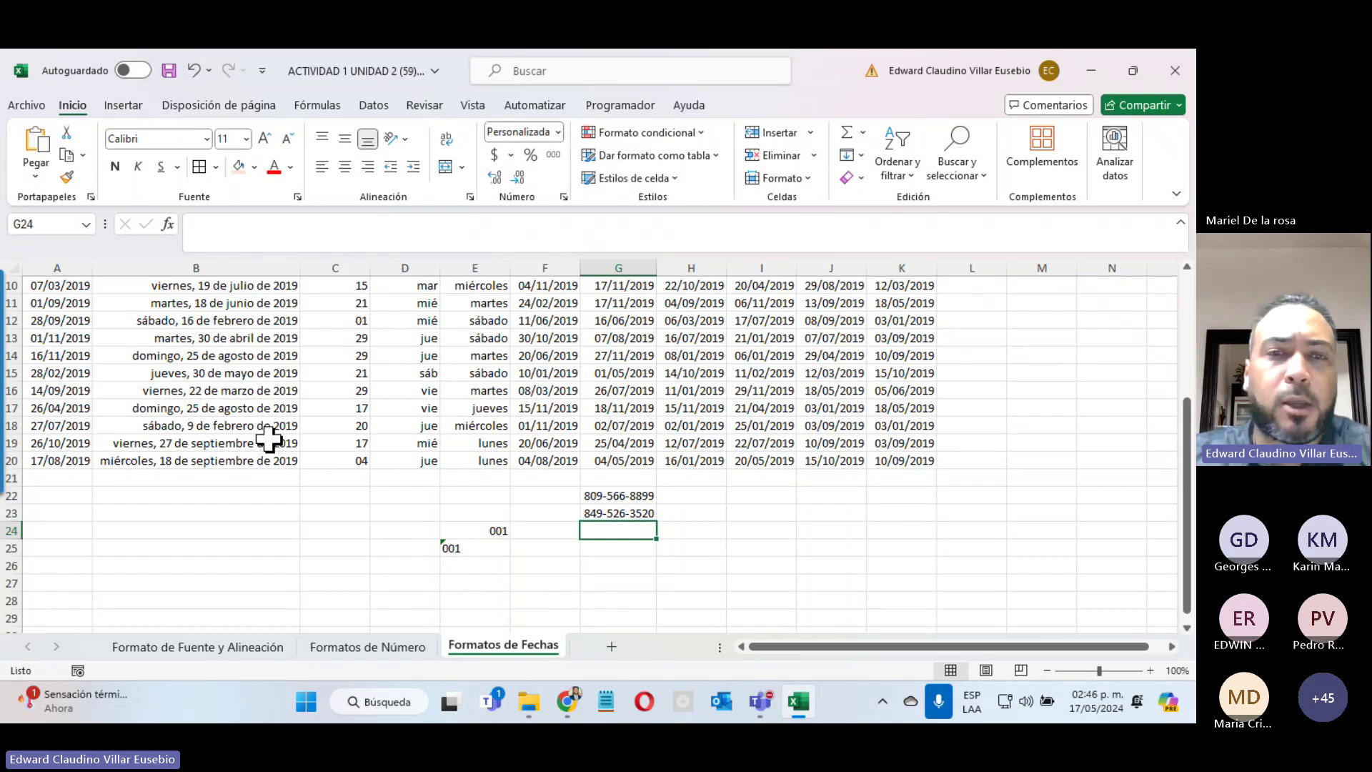
Step: Check the Fecha con texto dates in cells K10 through K19, then bring Teams forward
{"action": "left_click", "coordinate": [747, 512]}
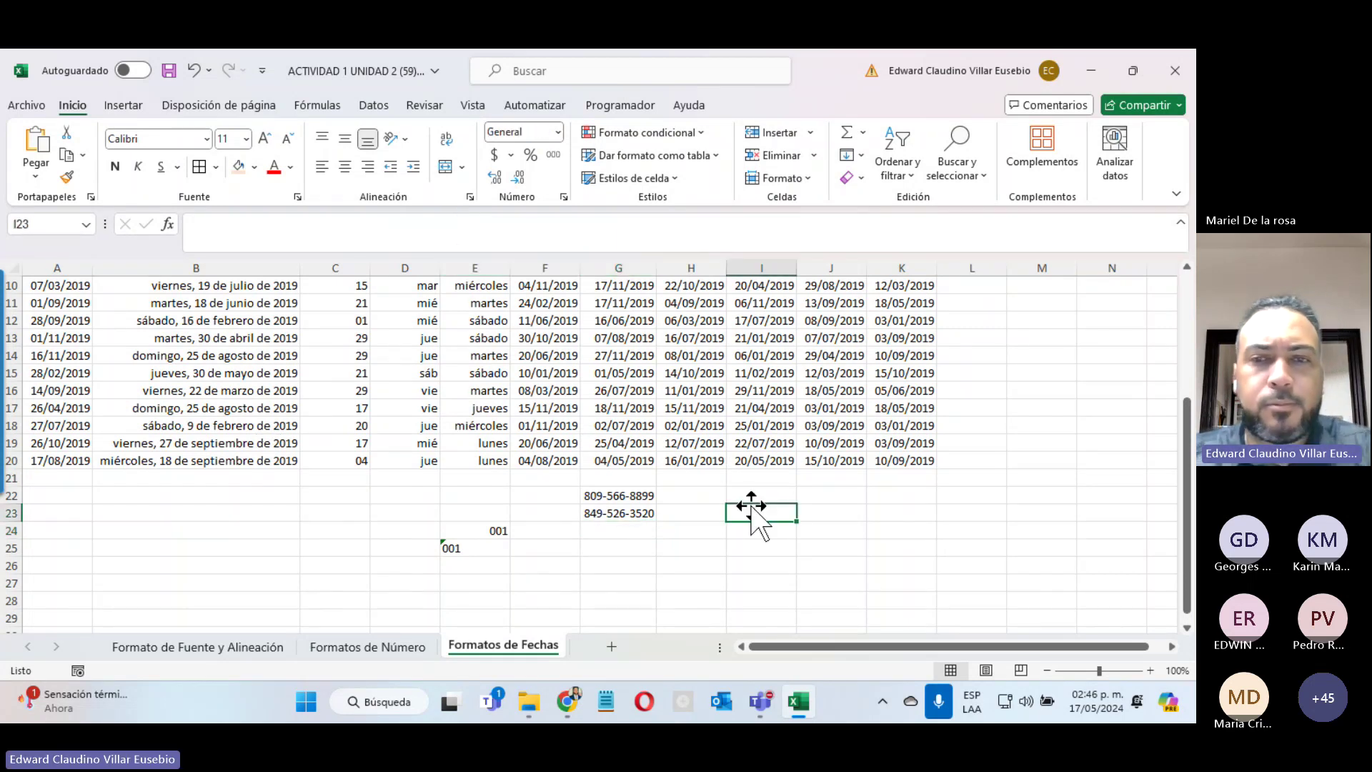
{"action": "left_click", "coordinate": [890, 444]}
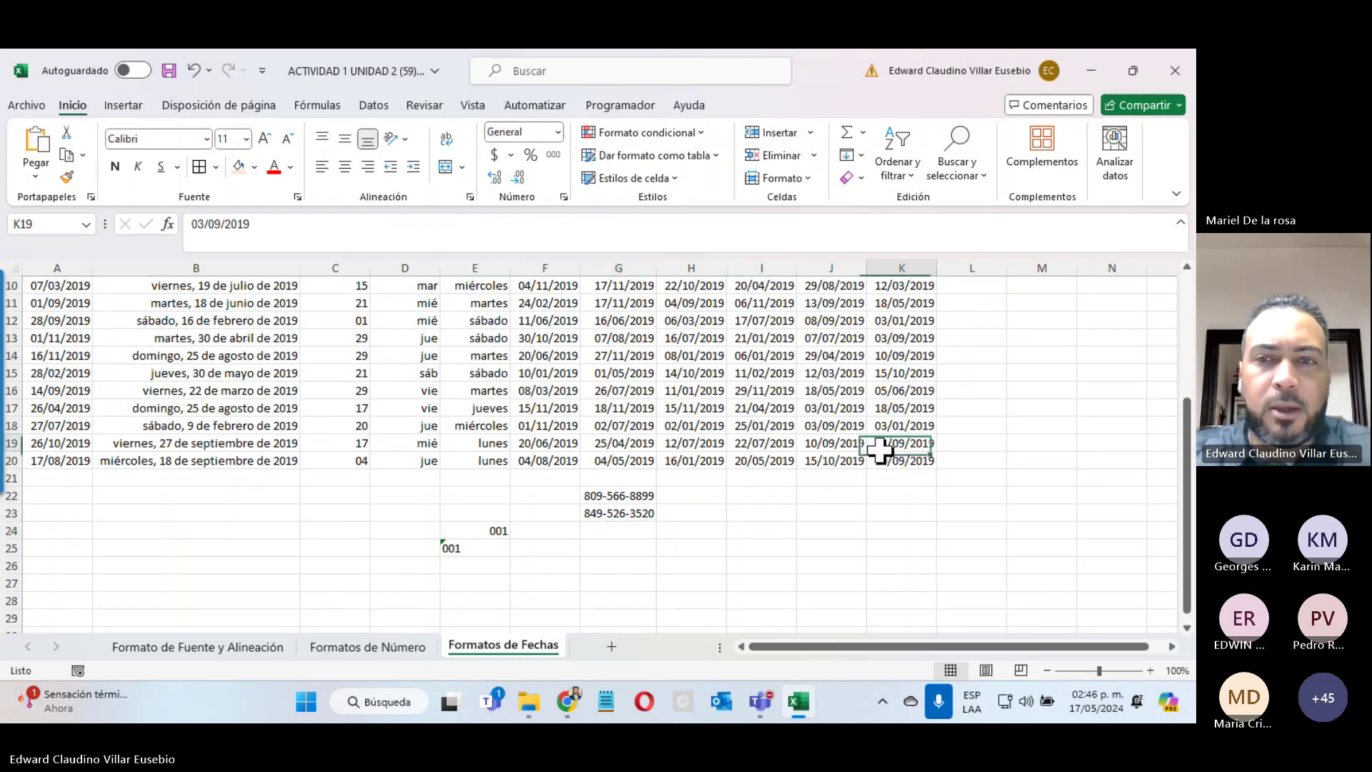
{"action": "left_click", "coordinate": [898, 357]}
{"action": "left_click", "coordinate": [898, 321]}
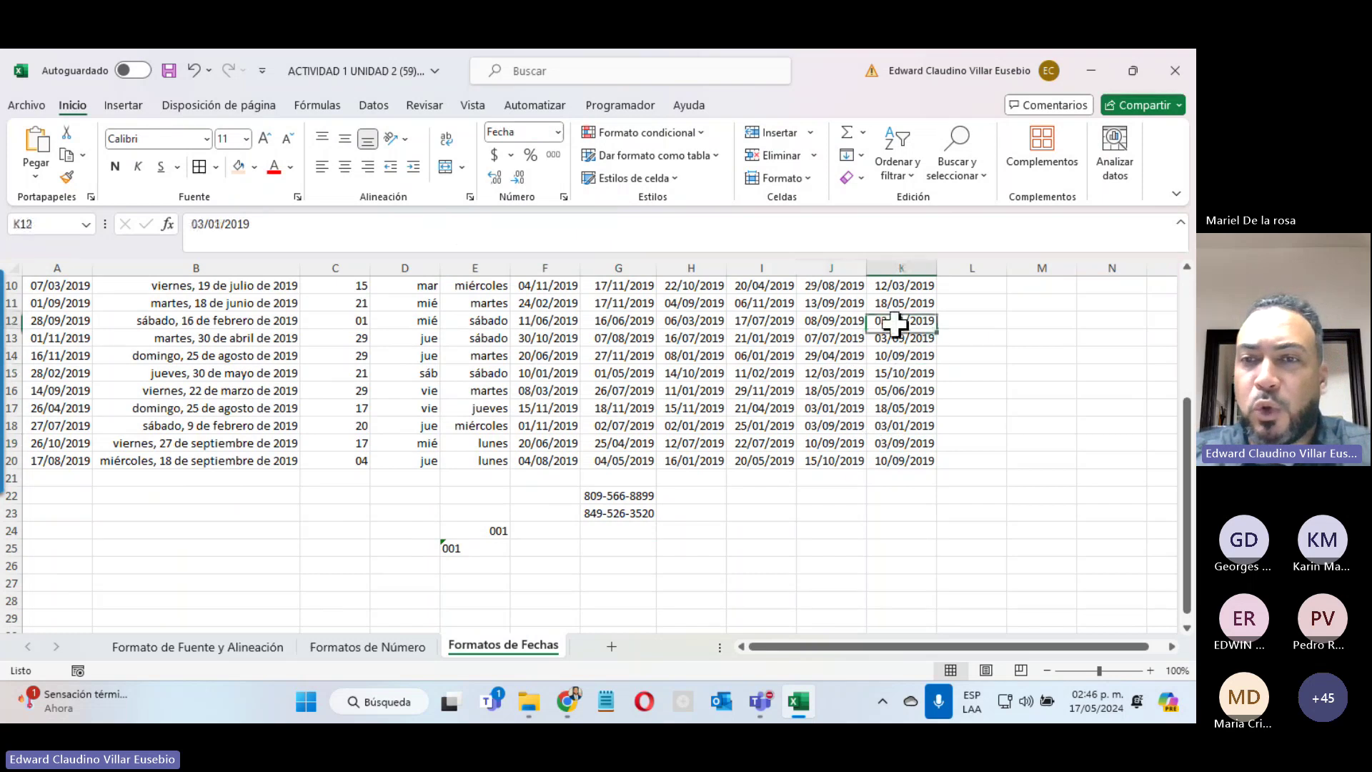
{"action": "left_click", "coordinate": [881, 305]}
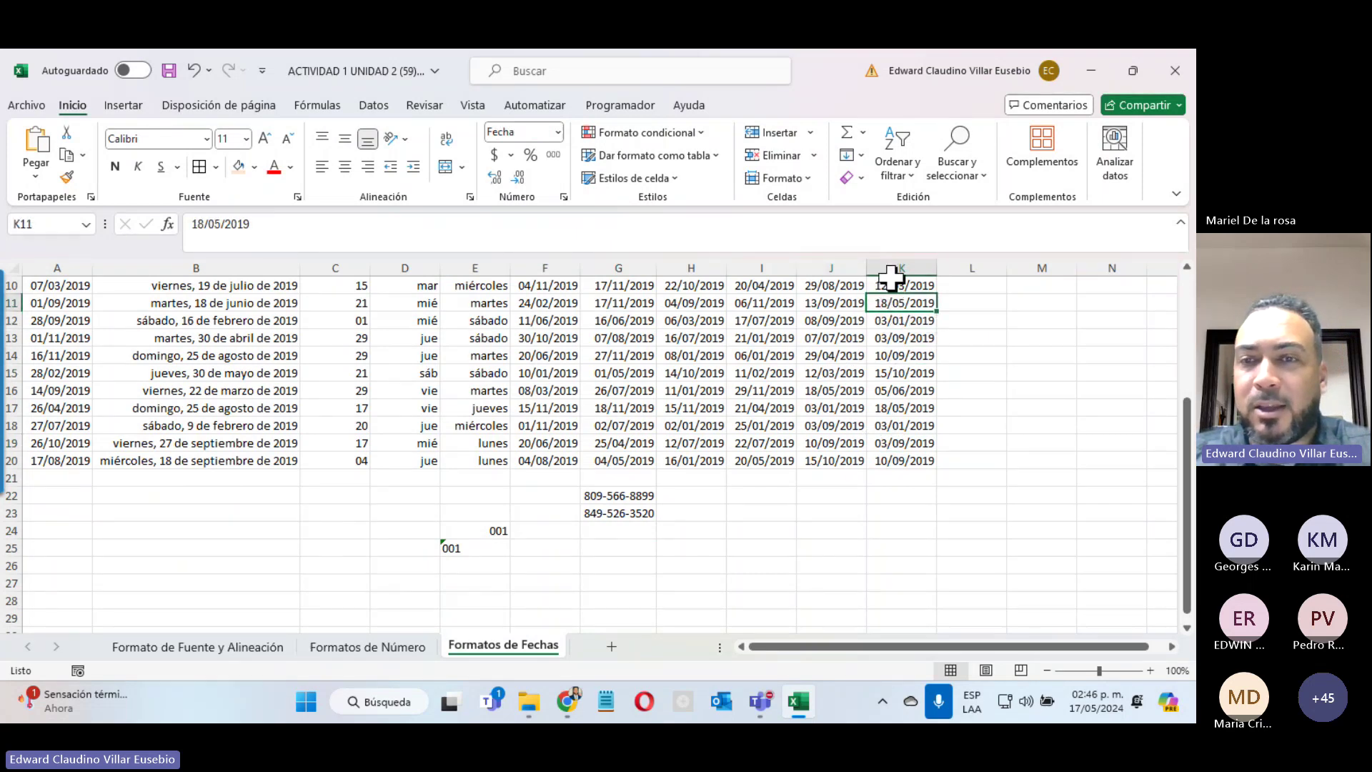
{"action": "left_click", "coordinate": [893, 284]}
{"action": "left_click", "coordinate": [903, 322]}
{"action": "left_click", "coordinate": [914, 335]}
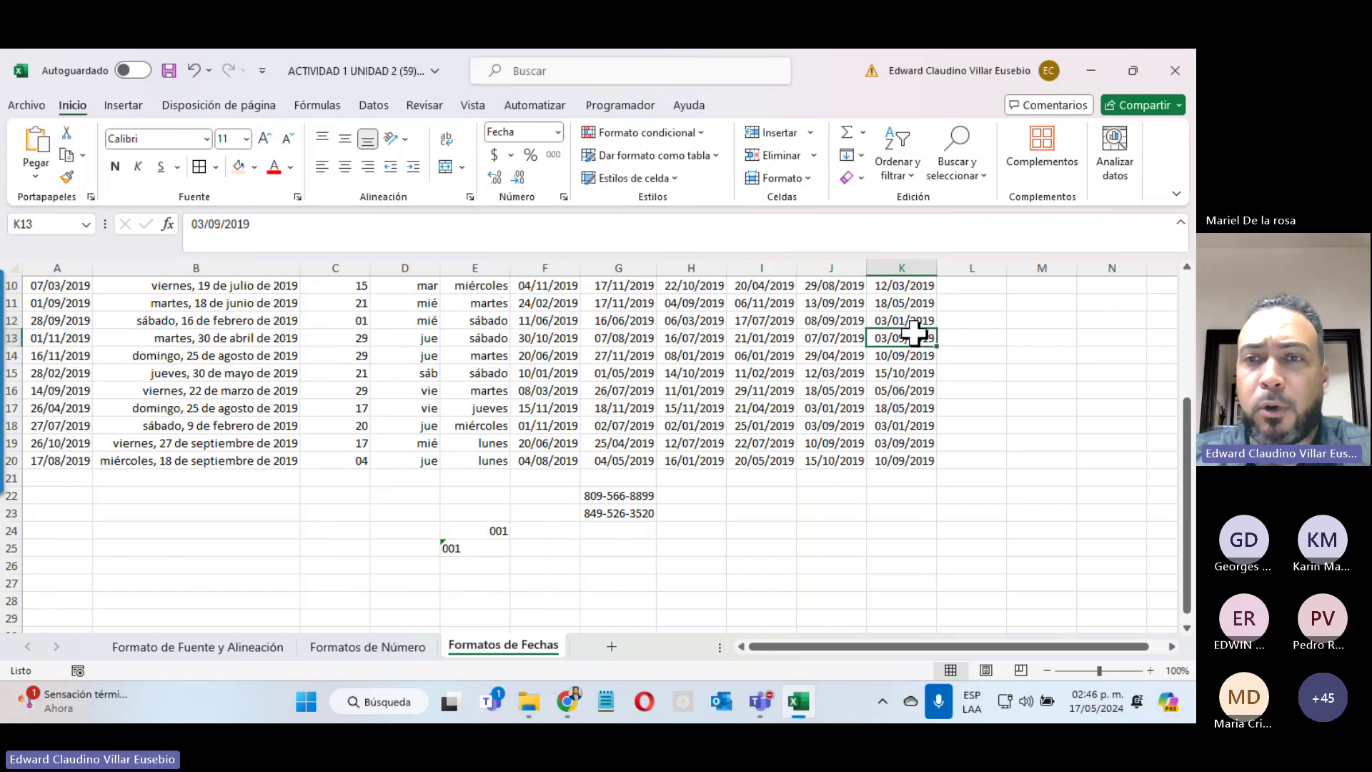
{"action": "left_click", "coordinate": [901, 351]}
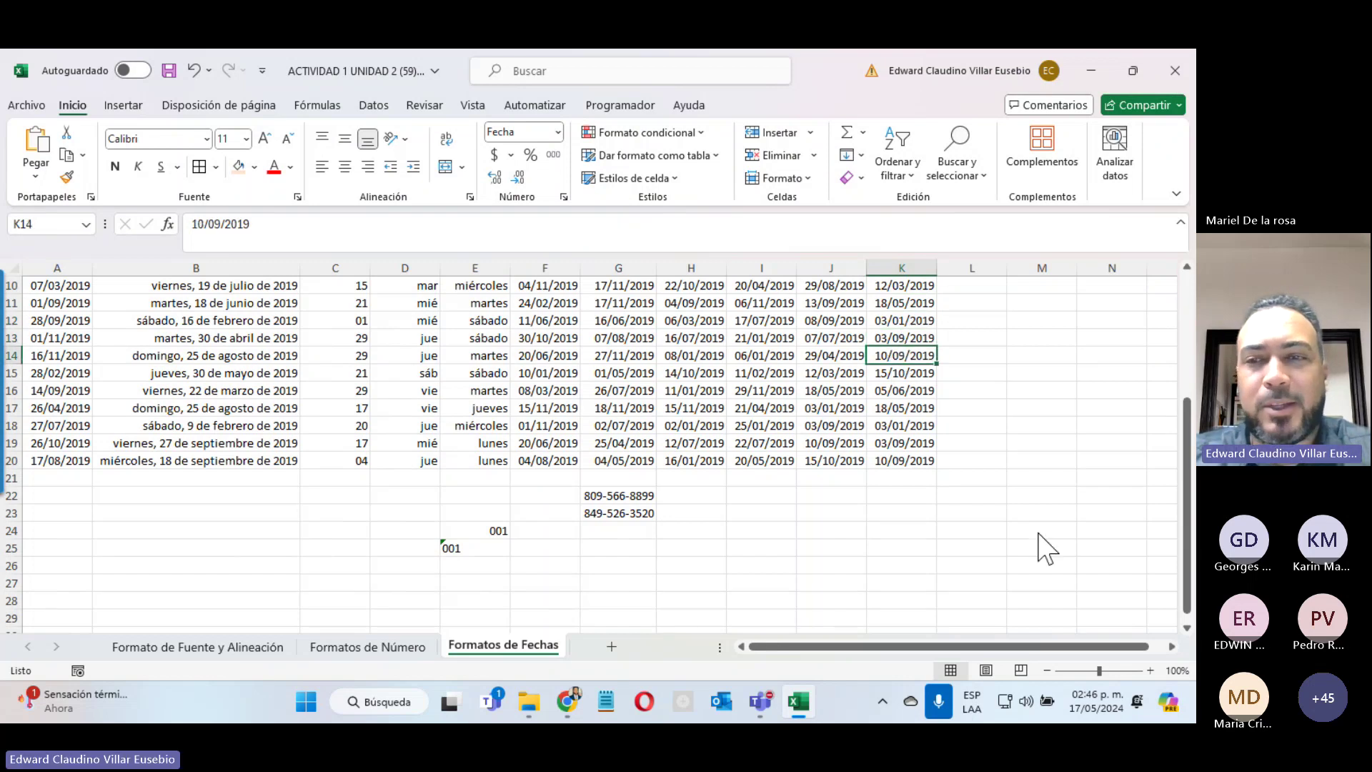
{"action": "left_click", "coordinate": [906, 391]}
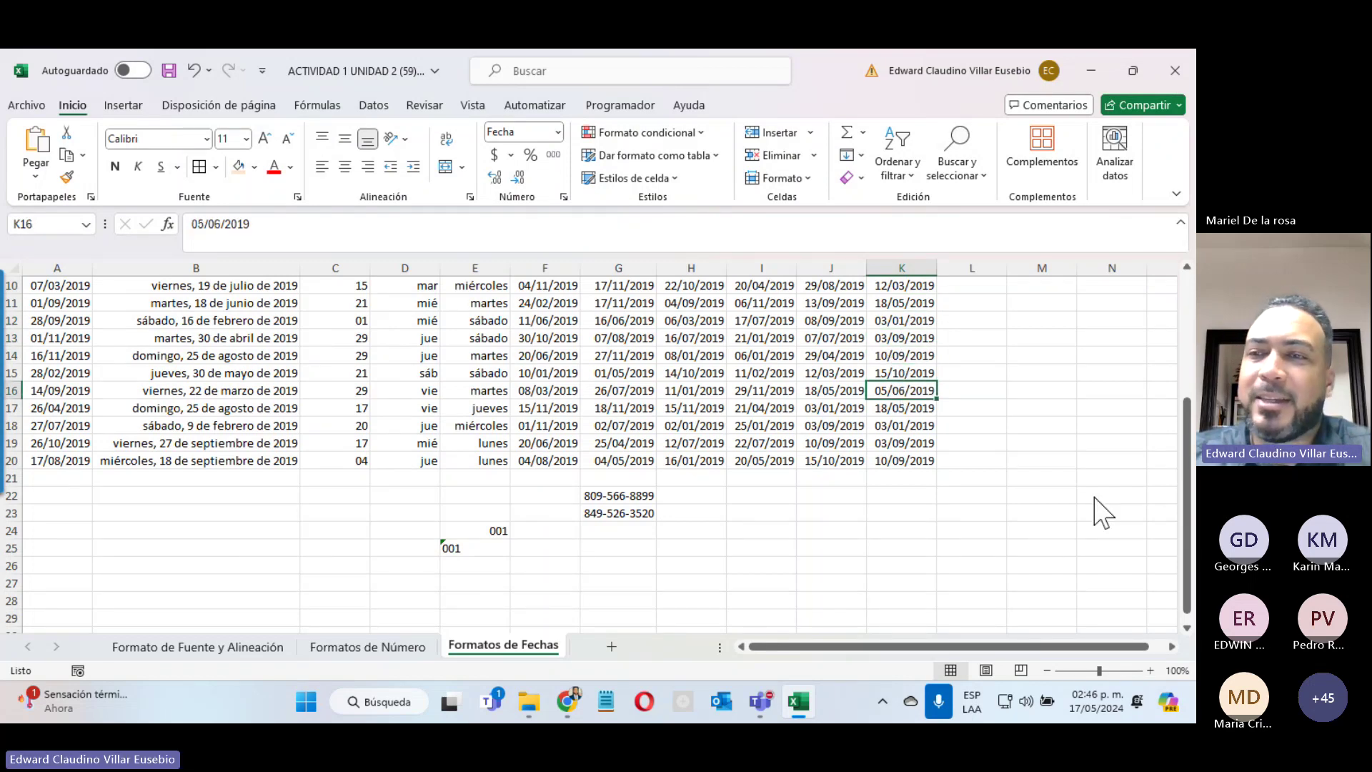
{"action": "left_click", "coordinate": [1155, 461]}
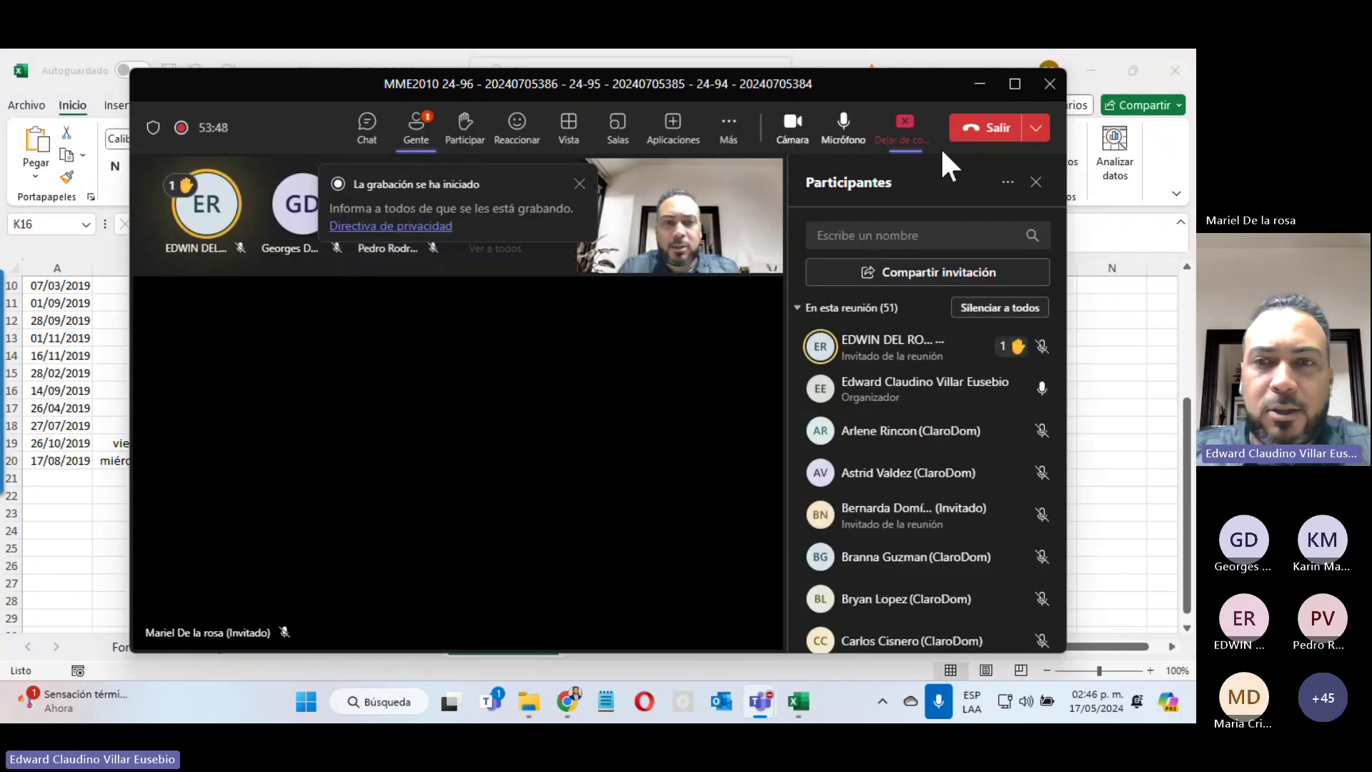
Step: Minimize the Teams meeting window to bring back the formatted date table
{"action": "left_click", "coordinate": [982, 84]}
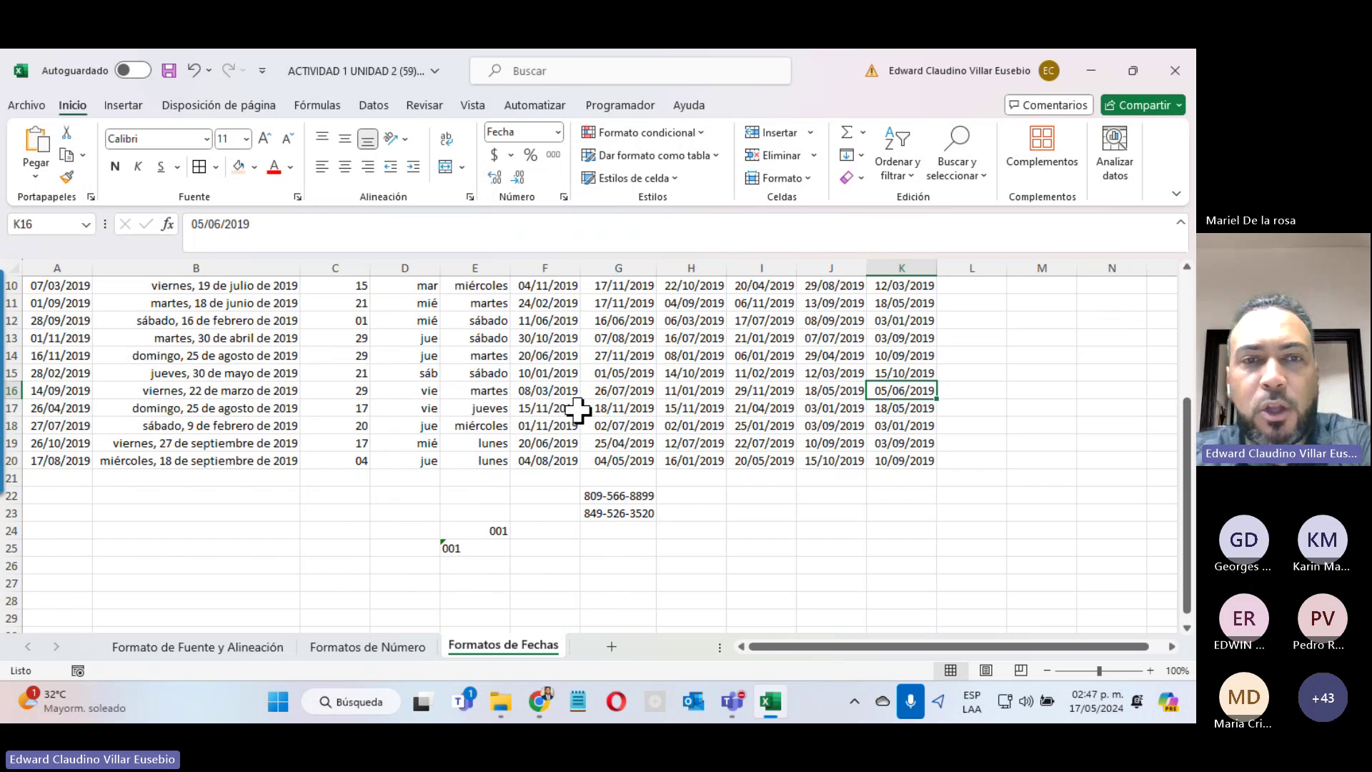
Step: Switch to the Formato de Fuente y Alineación sheet
{"action": "scroll", "coordinate": [578, 410], "scroll_direction": "up", "scroll_amount": 3}
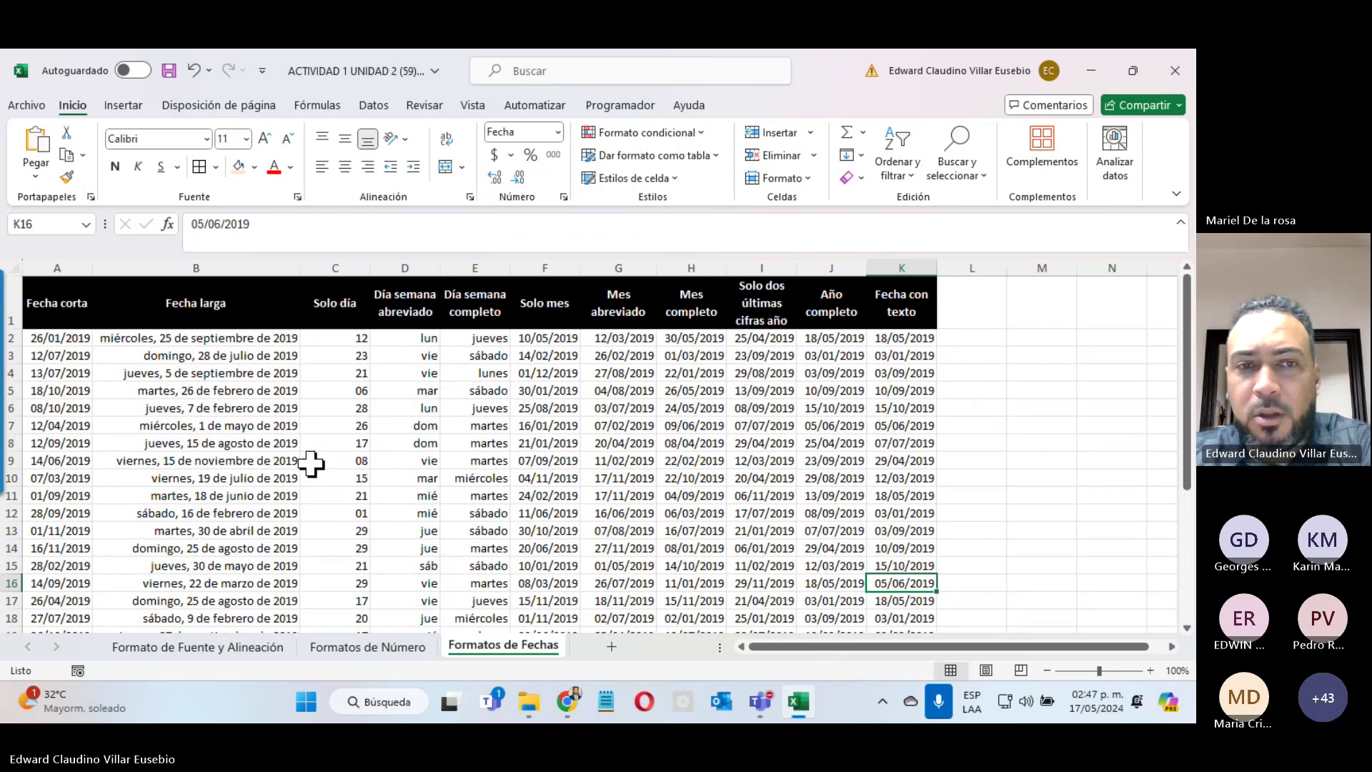
{"action": "left_click", "coordinate": [161, 647]}
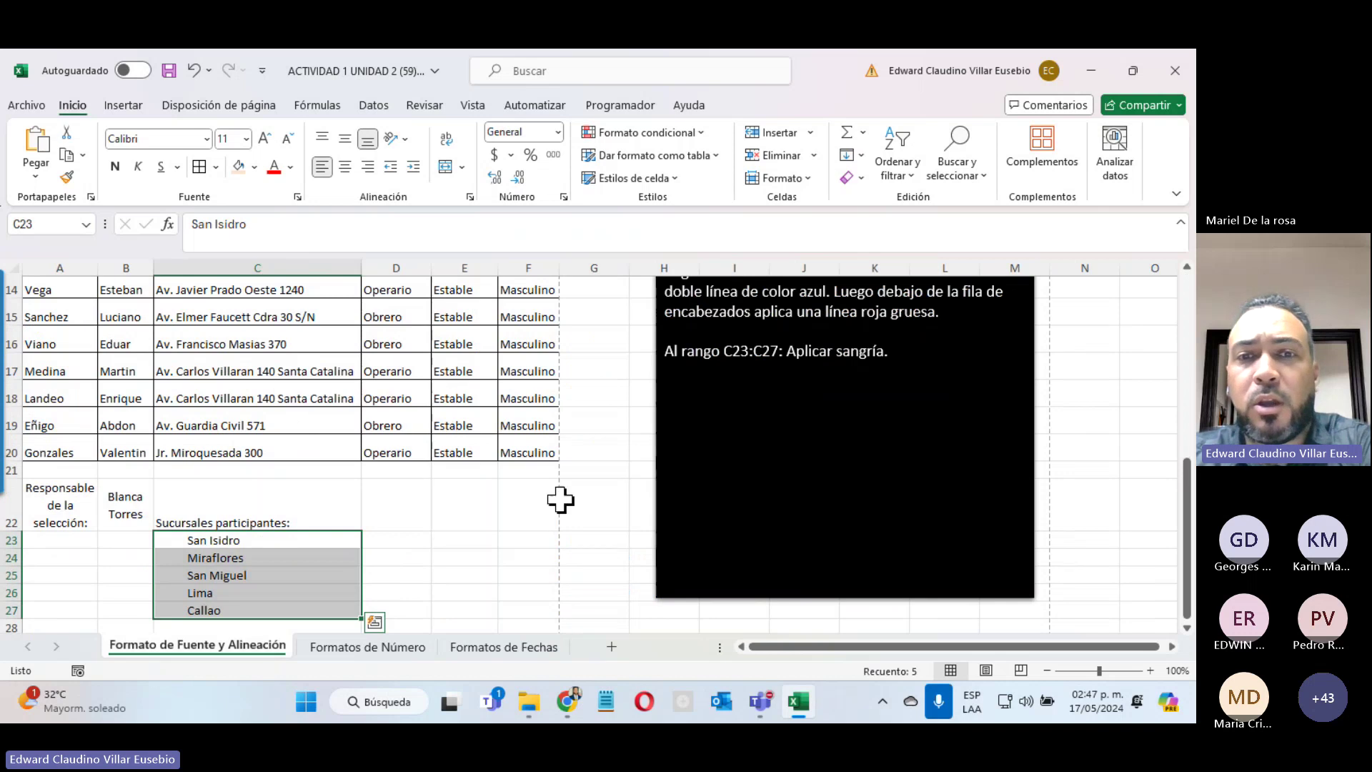
{"action": "scroll", "coordinate": [560, 500], "scroll_direction": "up", "scroll_amount": 5}
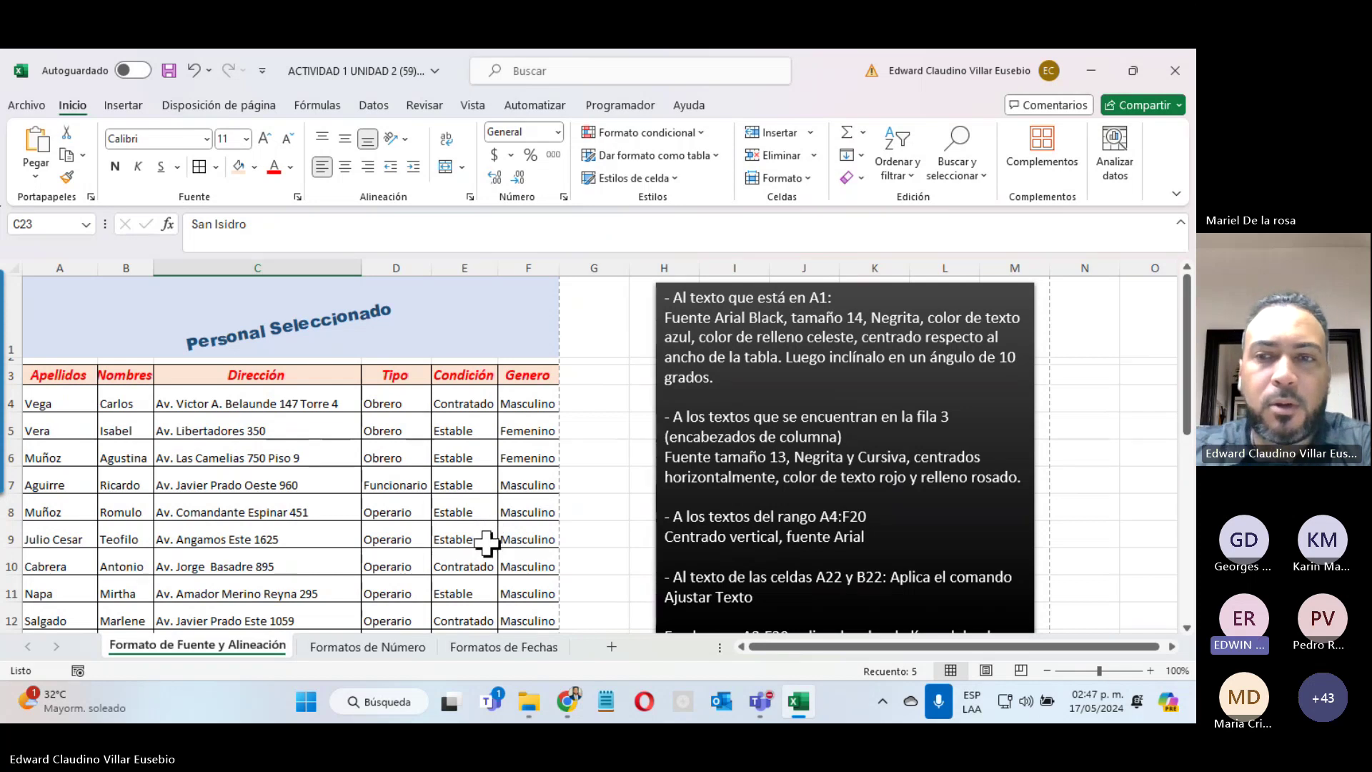
Step: Minimize the Teams meeting and close the workbook, choosing No guardar
{"action": "left_click", "coordinate": [1152, 451]}
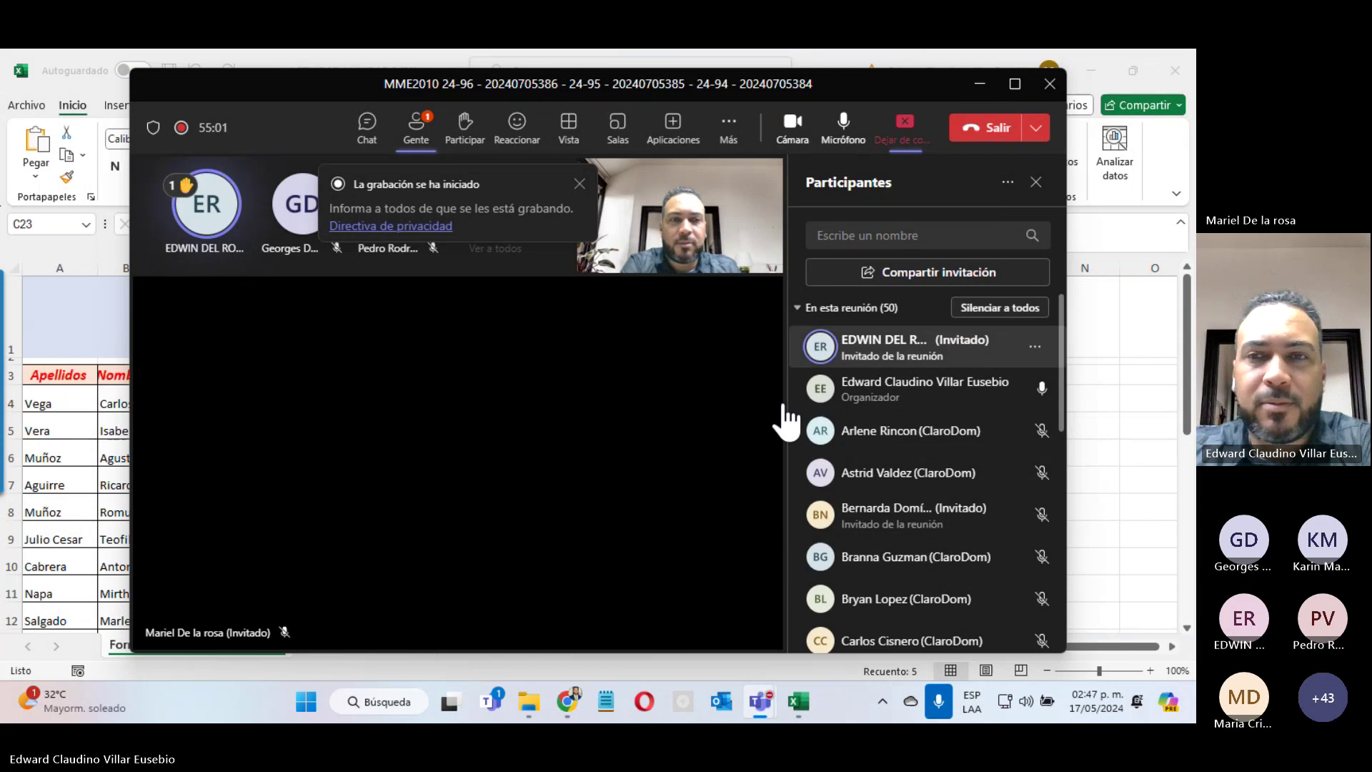
{"action": "left_click", "coordinate": [979, 85]}
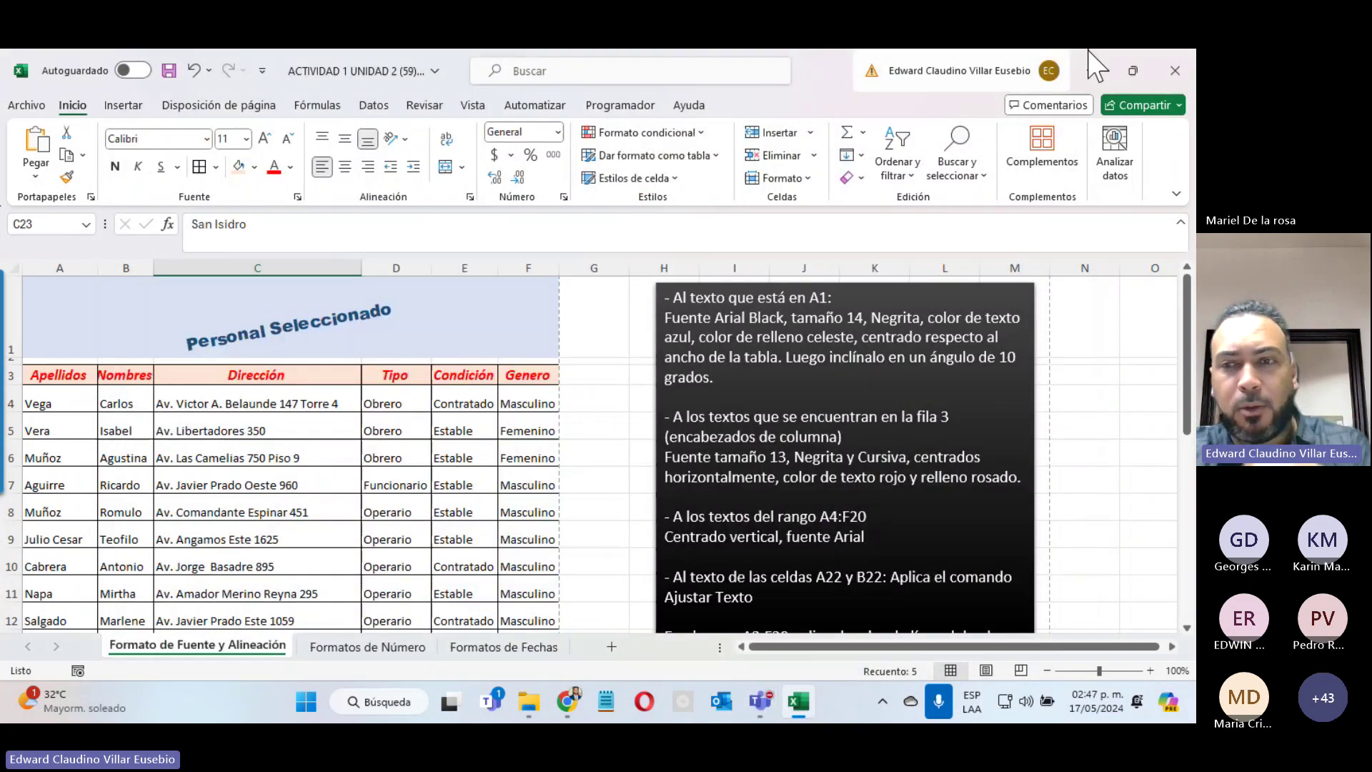
{"action": "left_click", "coordinate": [1143, 438]}
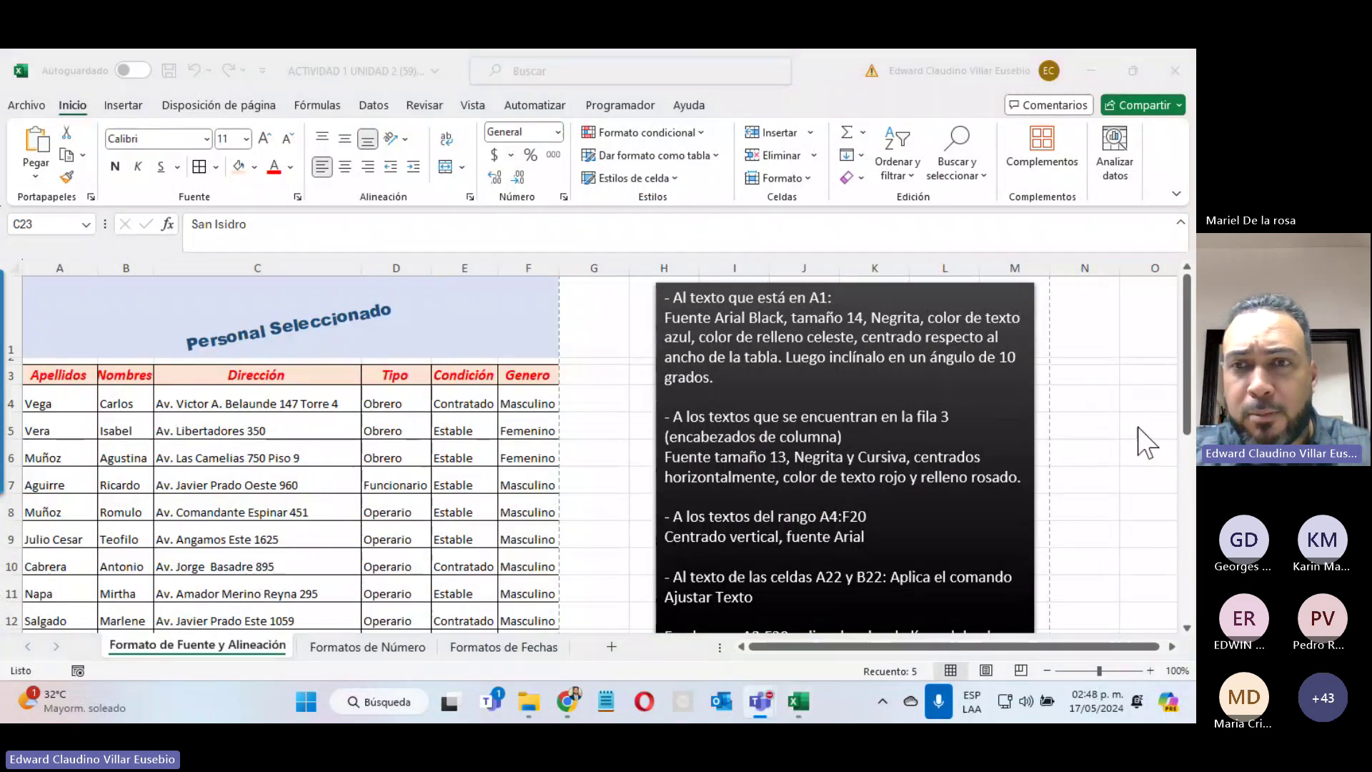
{"action": "left_click", "coordinate": [977, 85]}
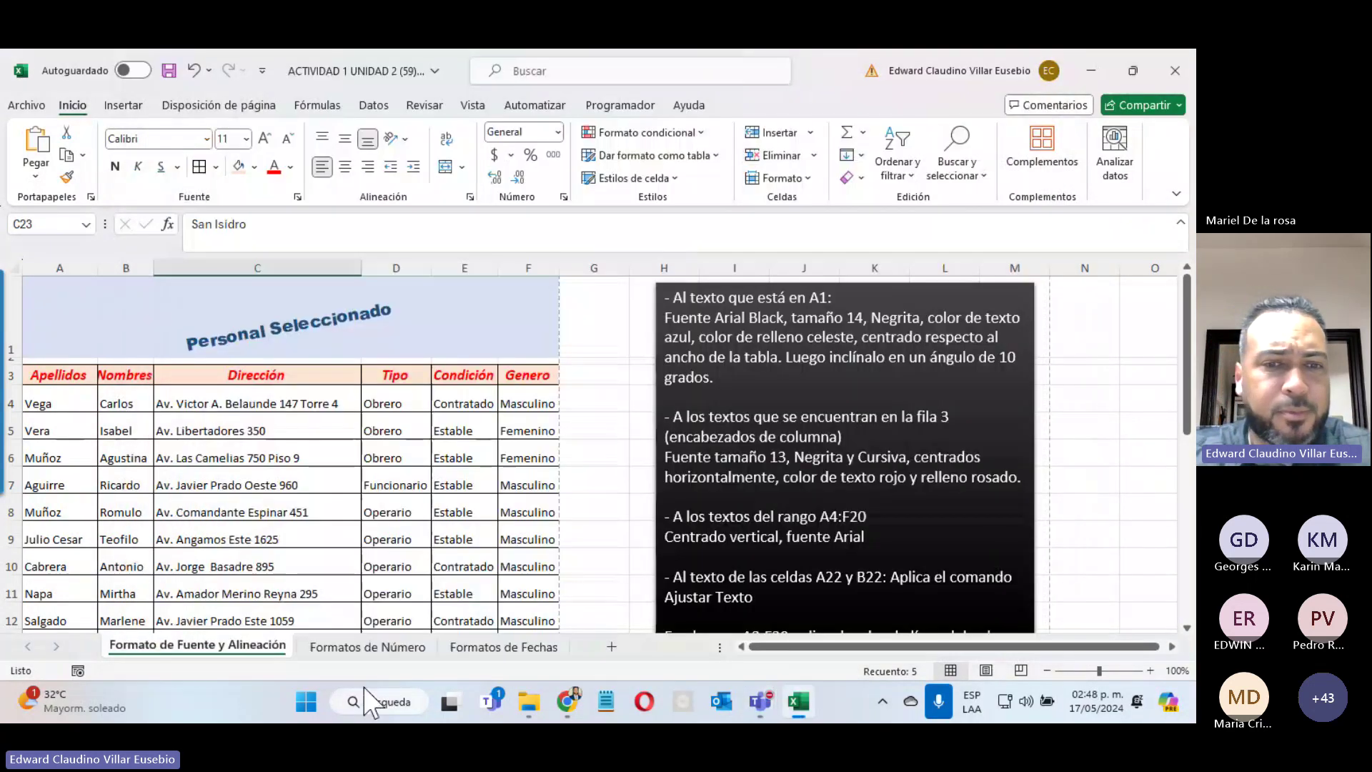
{"action": "left_click", "coordinate": [1175, 70]}
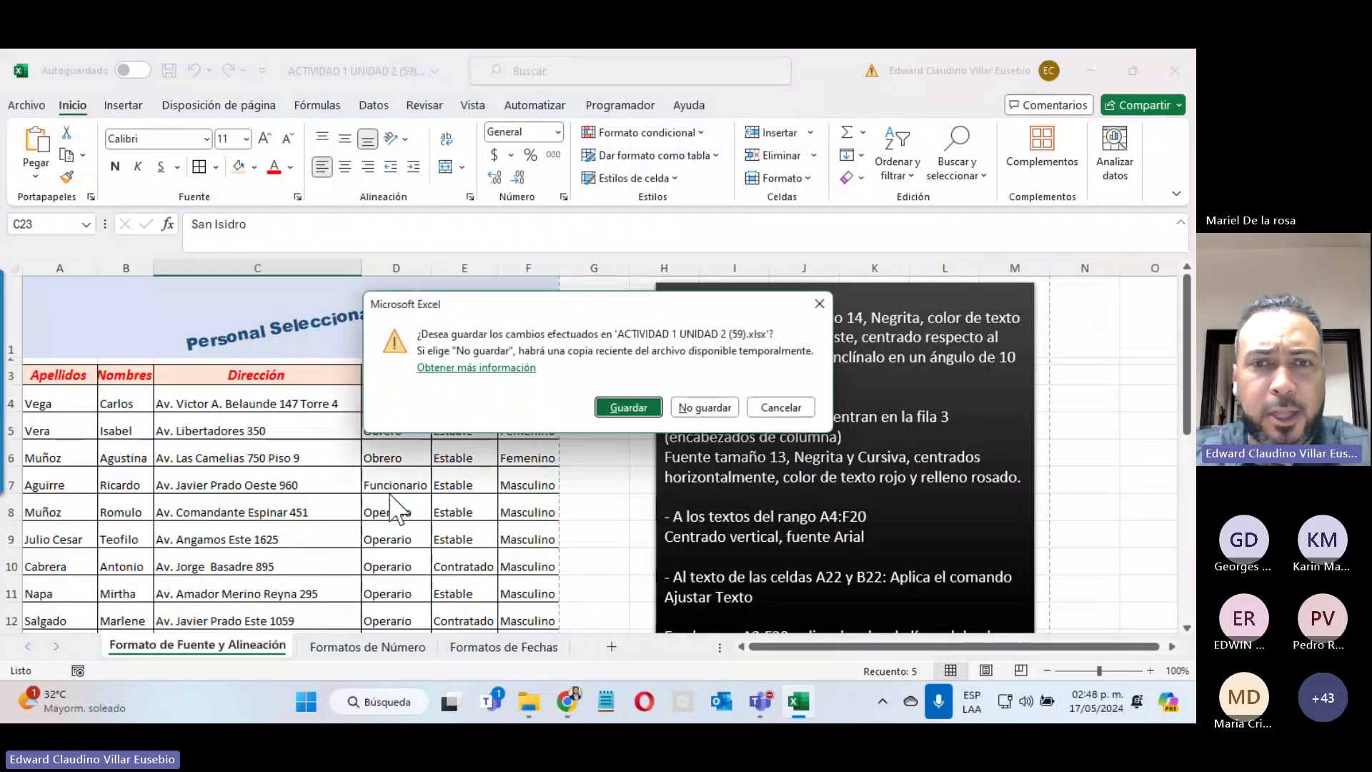
{"action": "left_click", "coordinate": [702, 406]}
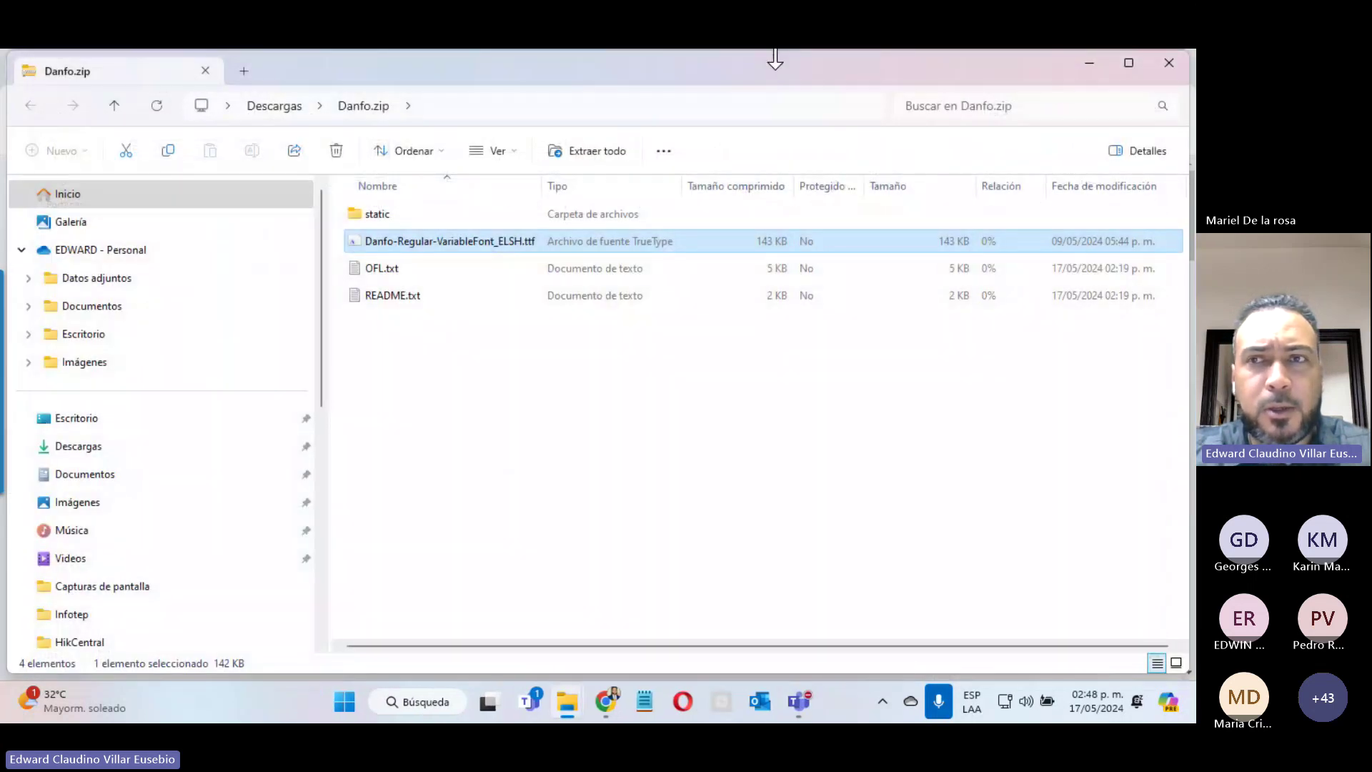
Step: Open Guia de la Unidad 3 from the 17 de Mayo - 23 de Mayo week on INFOTEP Virtual
{"action": "left_click", "coordinate": [1088, 64]}
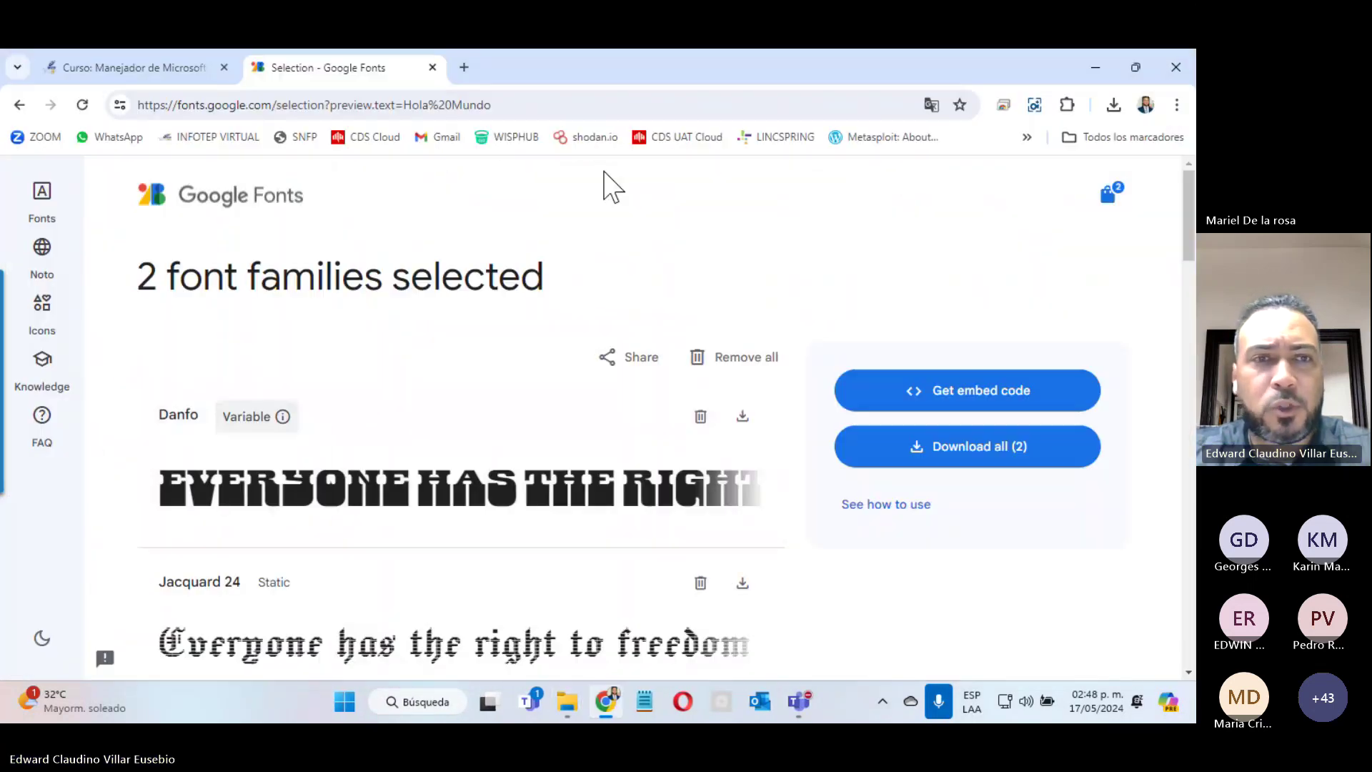
{"action": "left_click", "coordinate": [159, 71]}
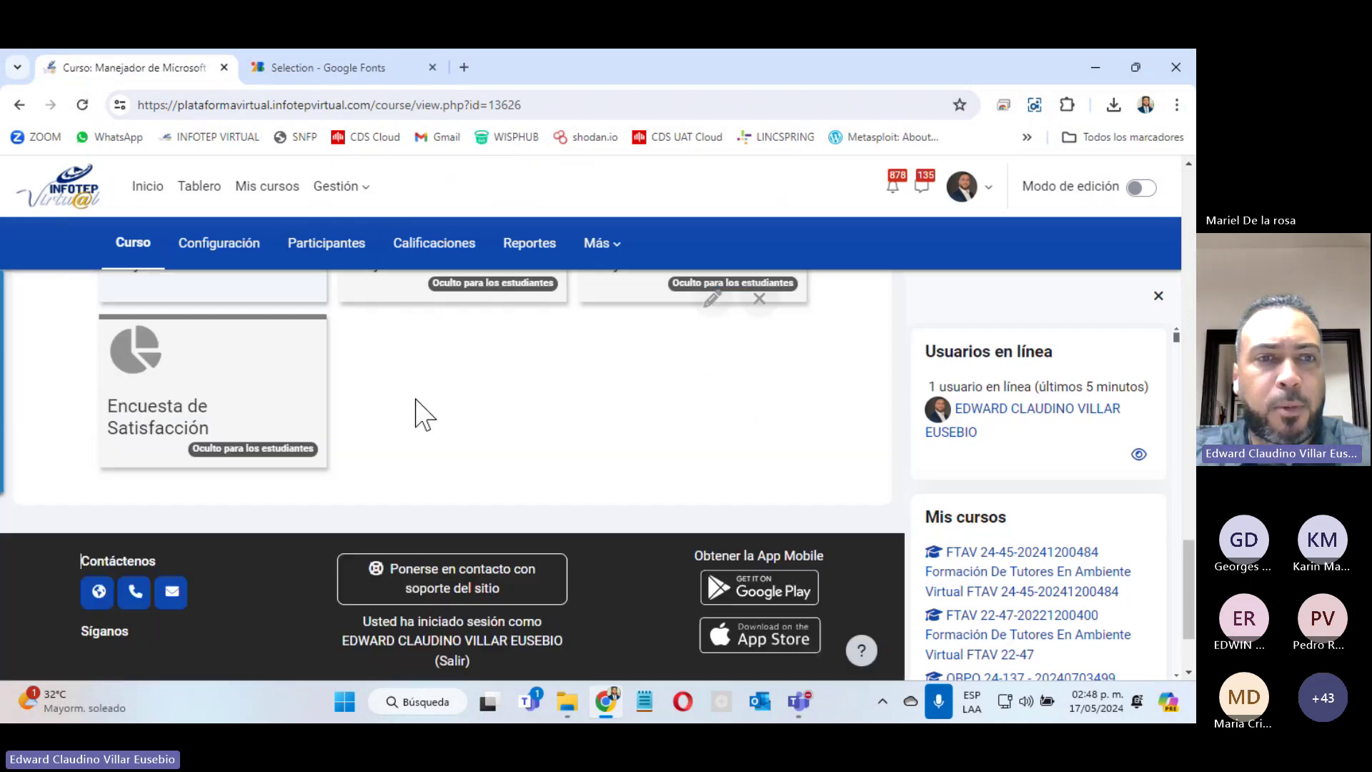
{"action": "scroll", "coordinate": [429, 413], "scroll_direction": "up", "scroll_amount": 5}
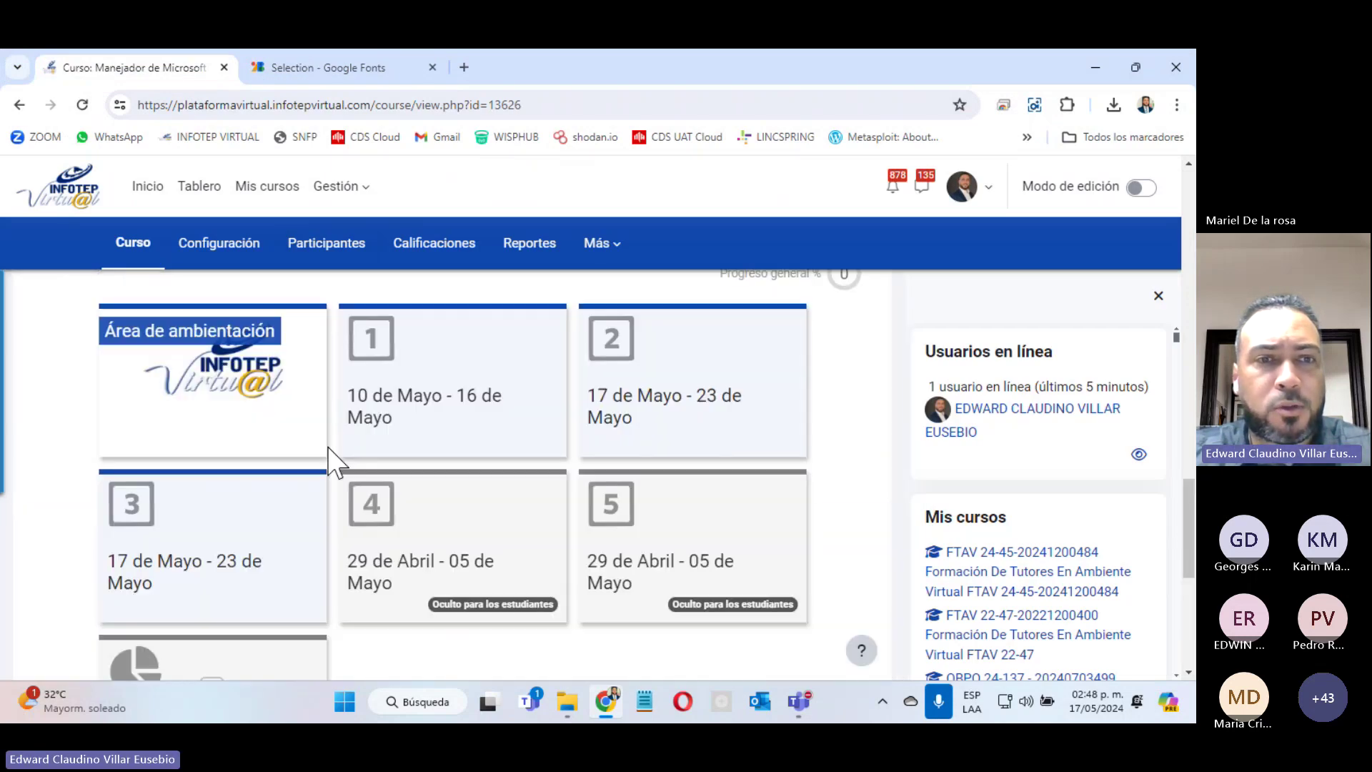
{"action": "left_click", "coordinate": [255, 554]}
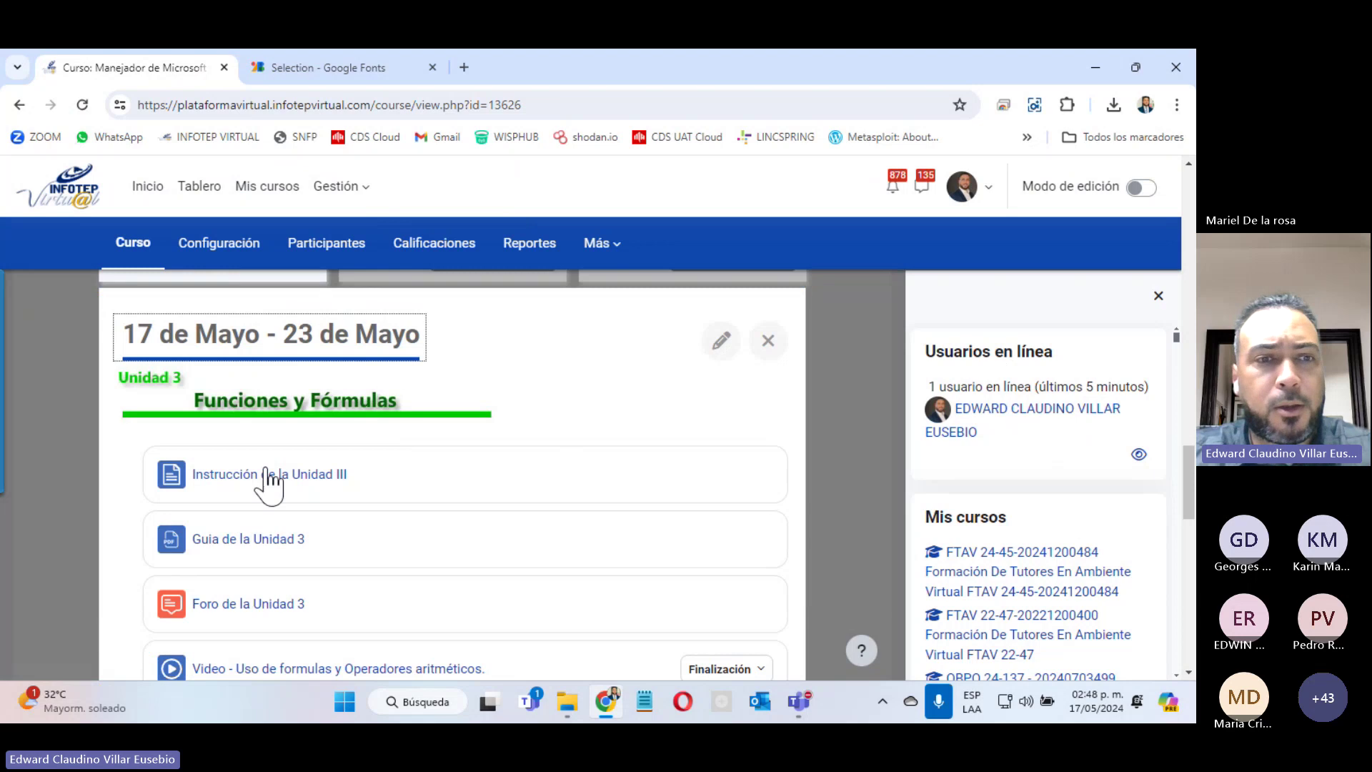
{"action": "left_click", "coordinate": [243, 545]}
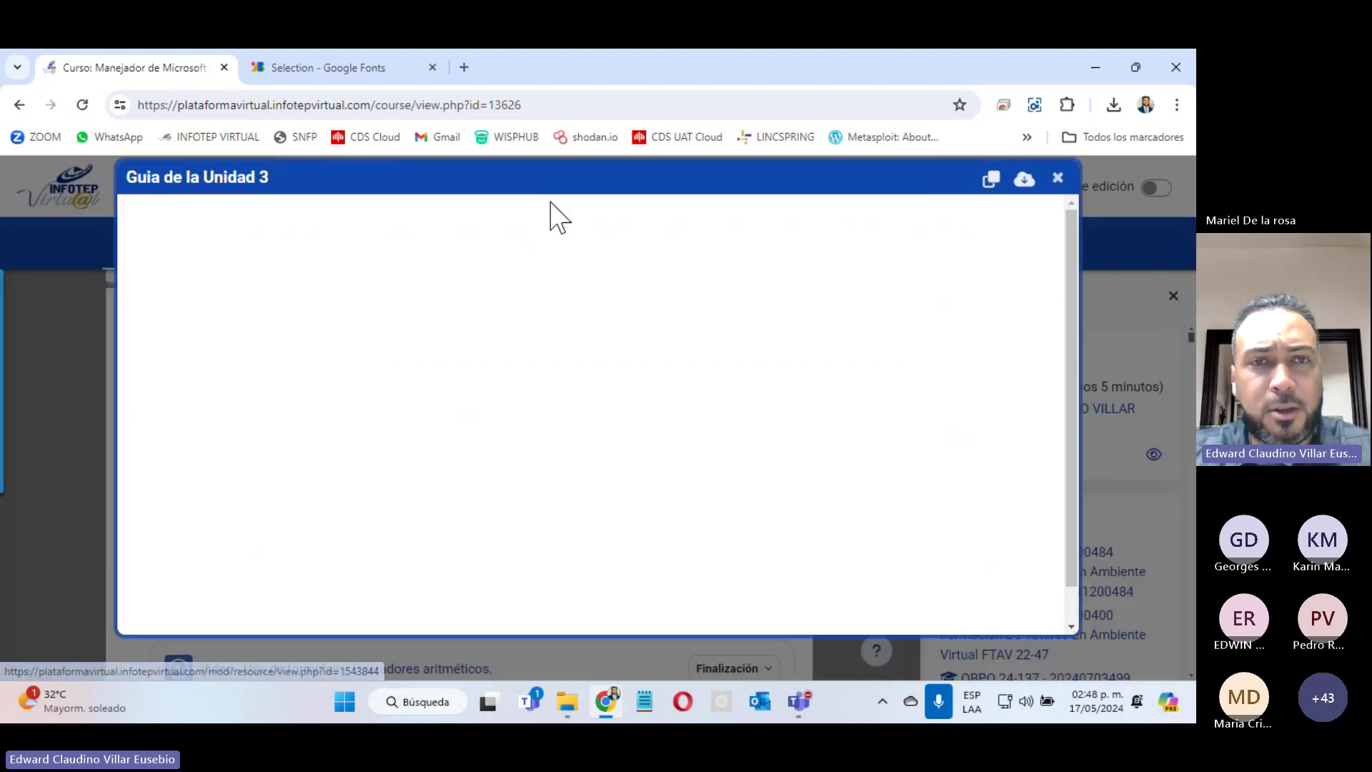
Step: Open the Unidad 3 guide PDF in its own tab and zoom to 110%
{"action": "left_click", "coordinate": [994, 178]}
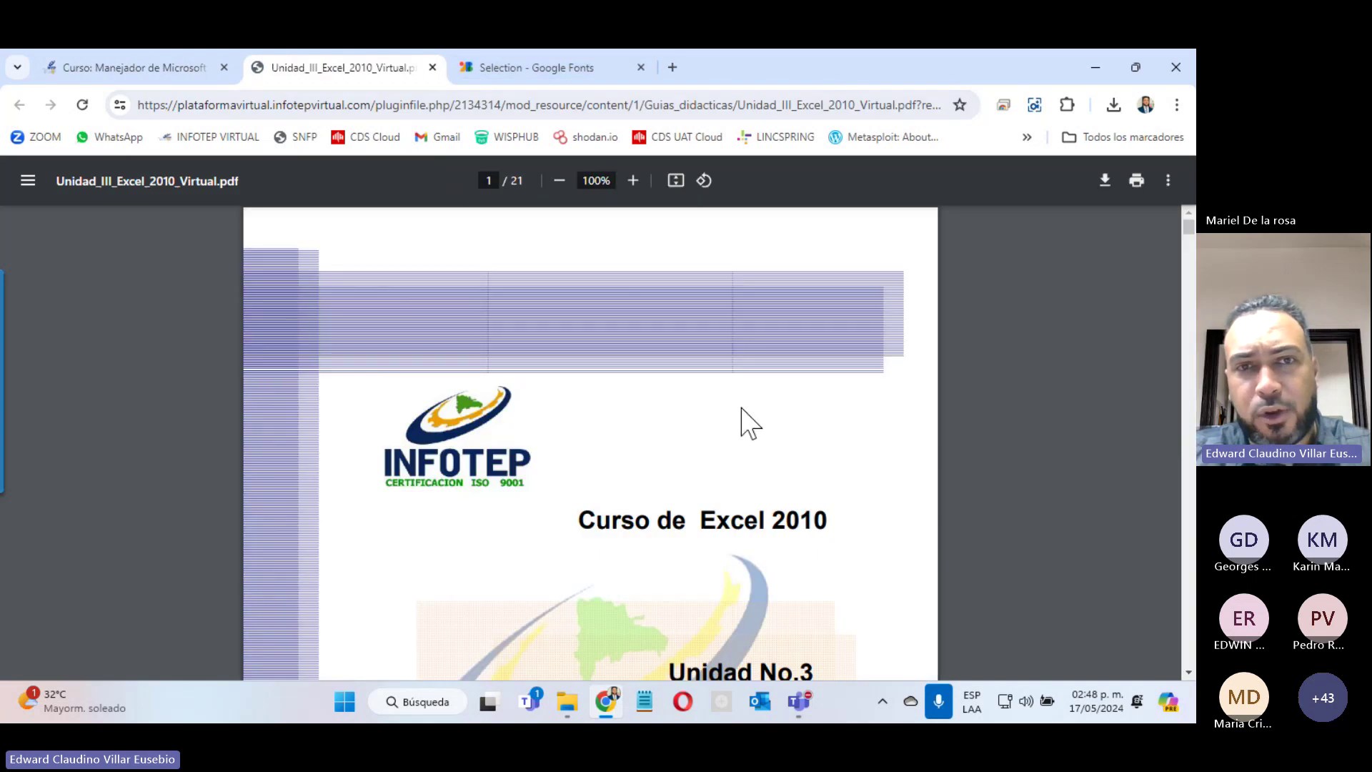
{"action": "scroll", "coordinate": [652, 266], "scroll_direction": "down", "scroll_amount": 5}
{"action": "left_click", "coordinate": [632, 180]}
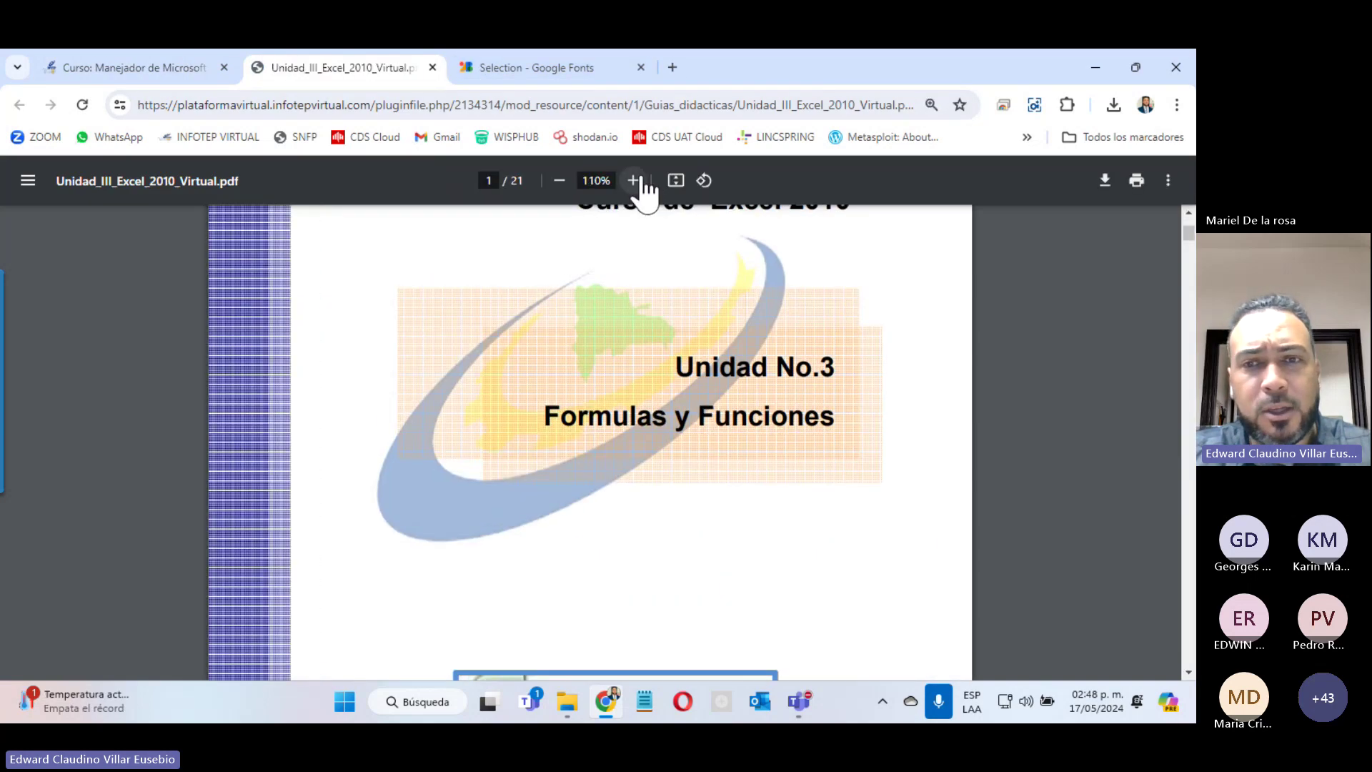
{"action": "scroll", "coordinate": [666, 312], "scroll_direction": "down", "scroll_amount": 5}
{"action": "scroll", "coordinate": [674, 327], "scroll_direction": "down", "scroll_amount": 2}
{"action": "scroll", "coordinate": [674, 327], "scroll_direction": "down", "scroll_amount": 5}
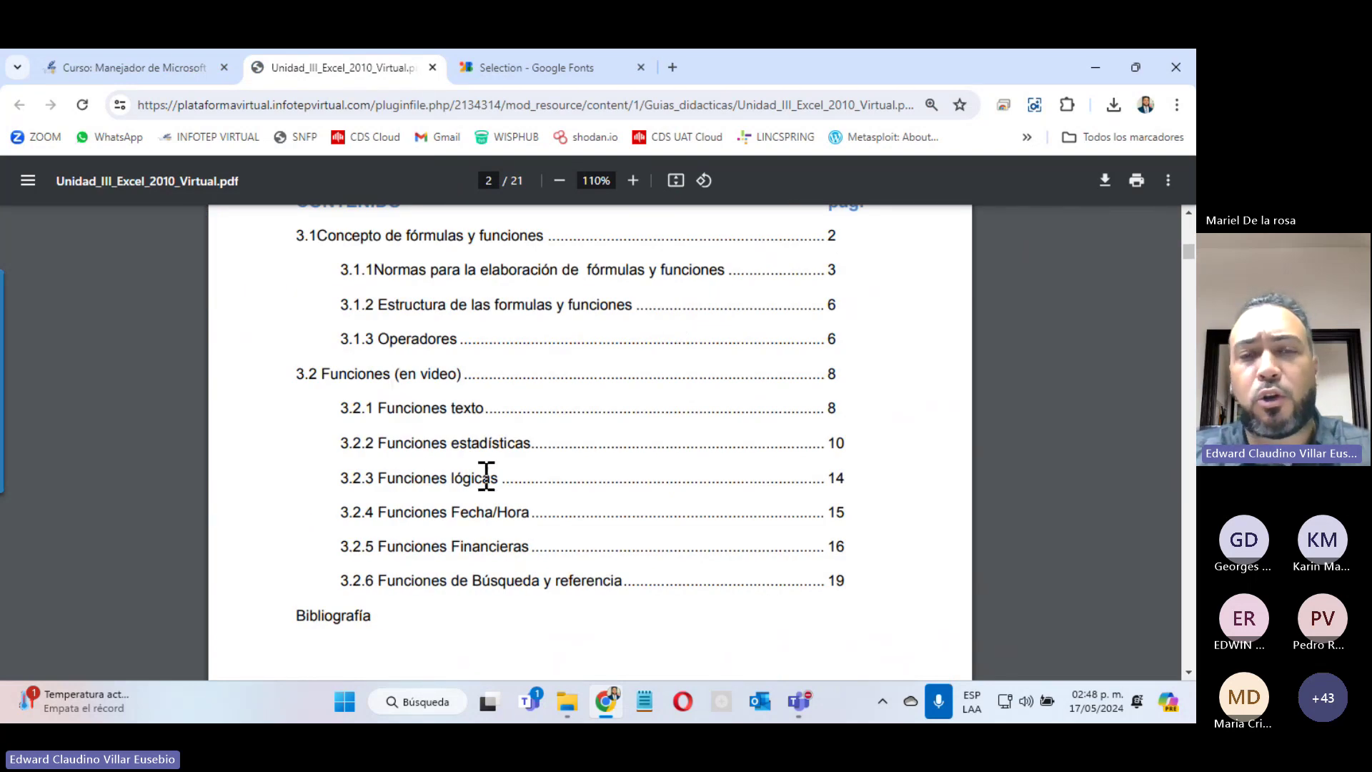
{"action": "scroll", "coordinate": [486, 476], "scroll_direction": "down", "scroll_amount": 12}
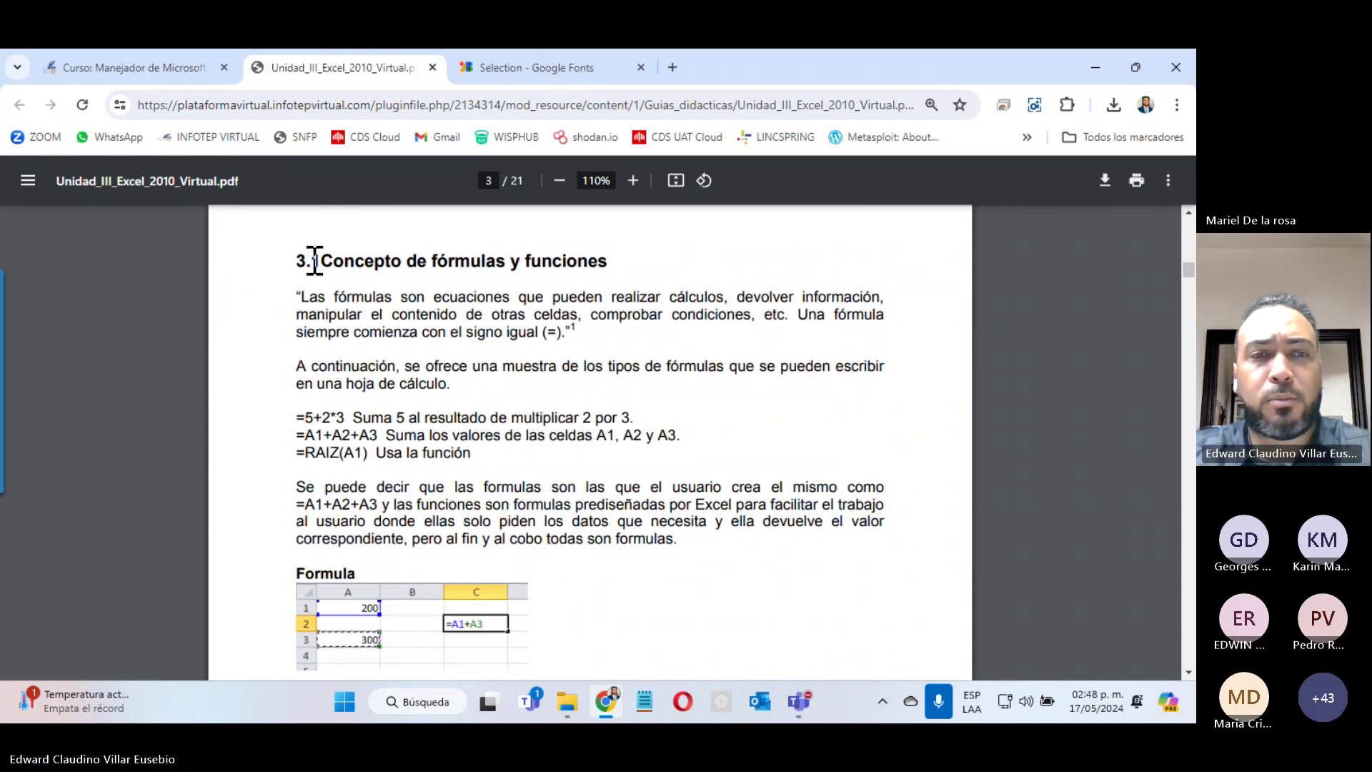
Step: Zoom to 125% and highlight page 3's Formula and Función headings
{"action": "left_click", "coordinate": [635, 179]}
{"action": "scroll", "coordinate": [496, 403], "scroll_direction": "down", "scroll_amount": 4}
{"action": "scroll", "coordinate": [496, 402], "scroll_direction": "up", "scroll_amount": 9}
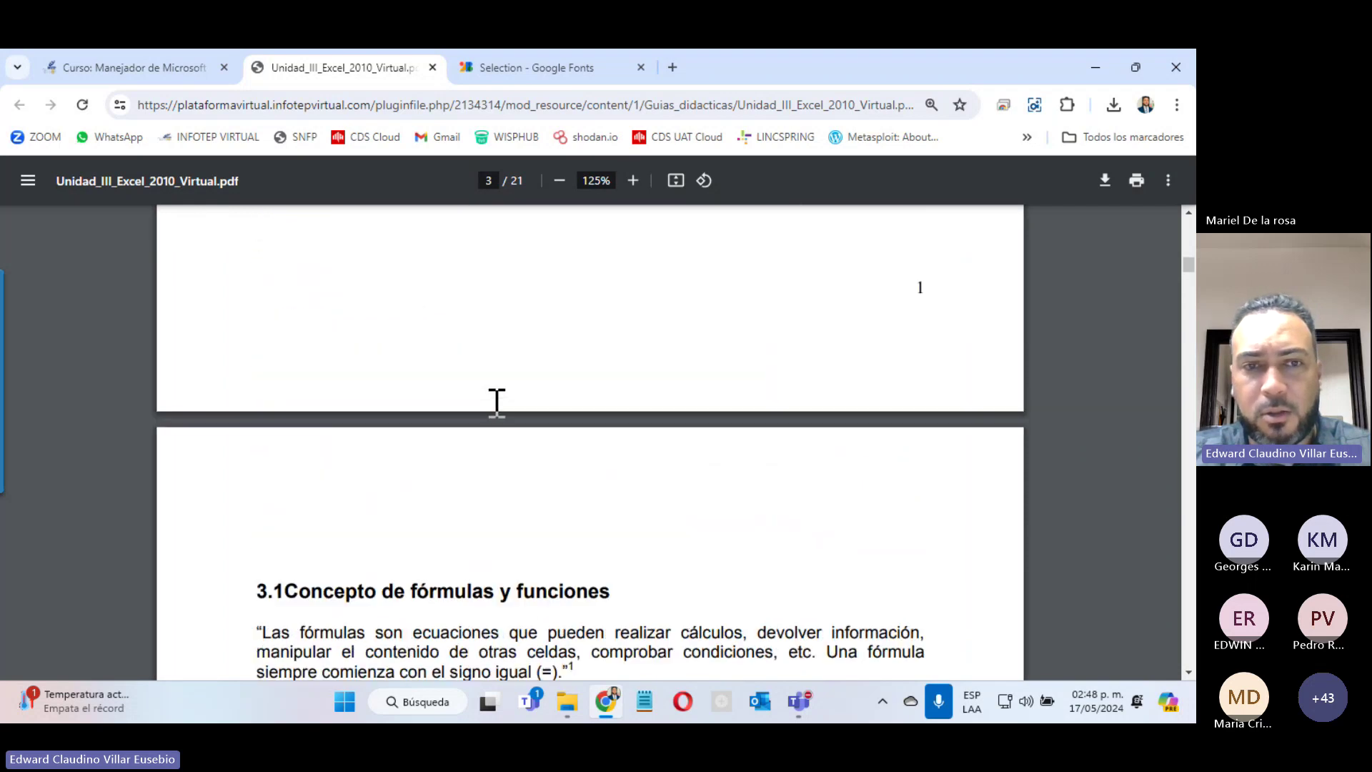
{"action": "scroll", "coordinate": [497, 402], "scroll_direction": "down", "scroll_amount": 4}
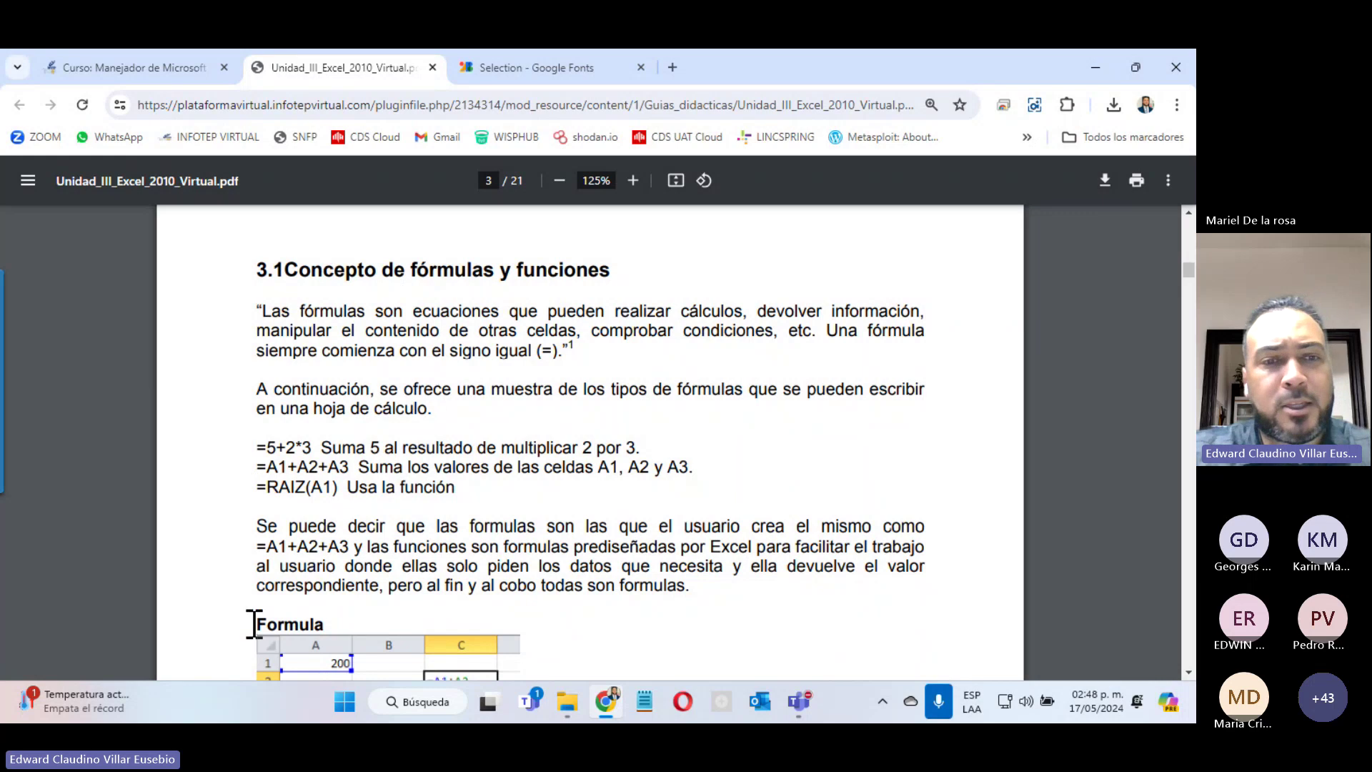
{"action": "scroll", "coordinate": [331, 618], "scroll_direction": "down", "scroll_amount": 4}
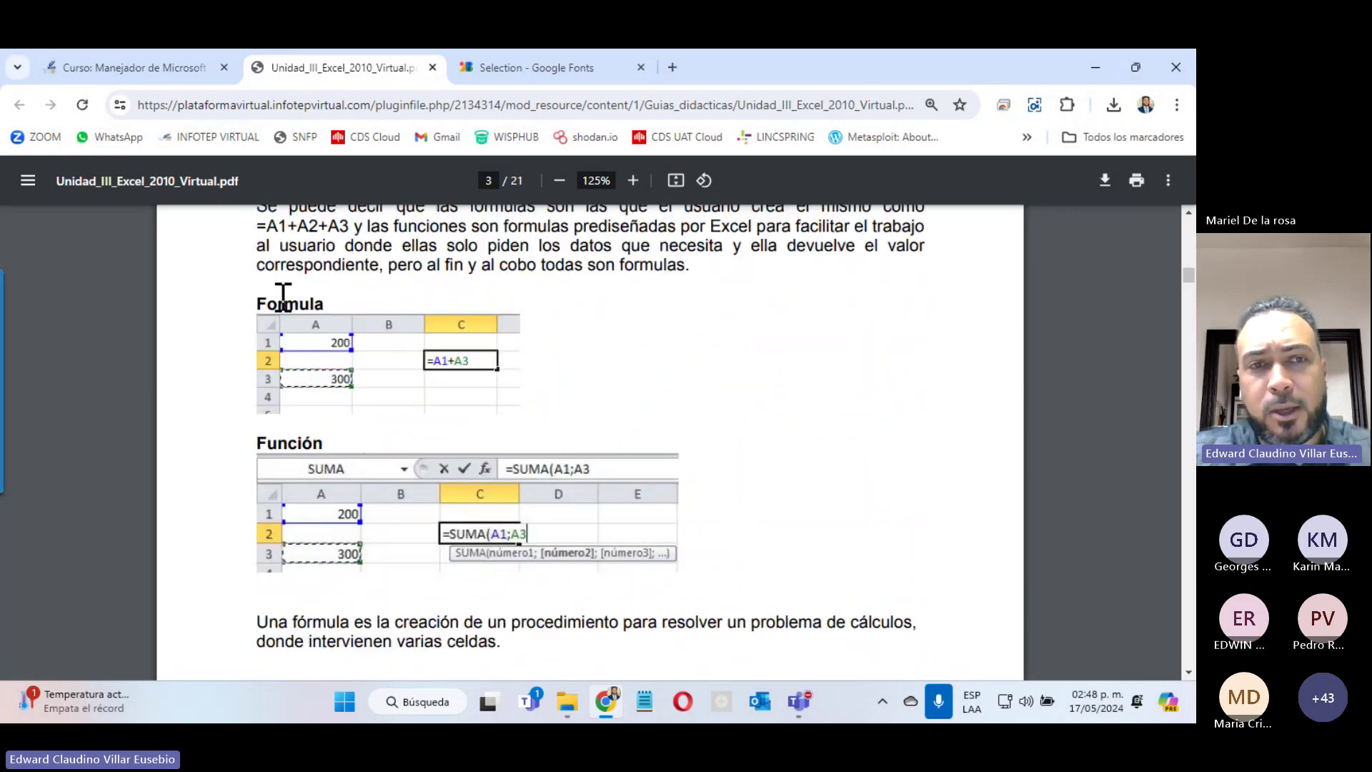
{"action": "left_click_drag", "start_coordinate": [258, 300], "coordinate": [346, 297]}
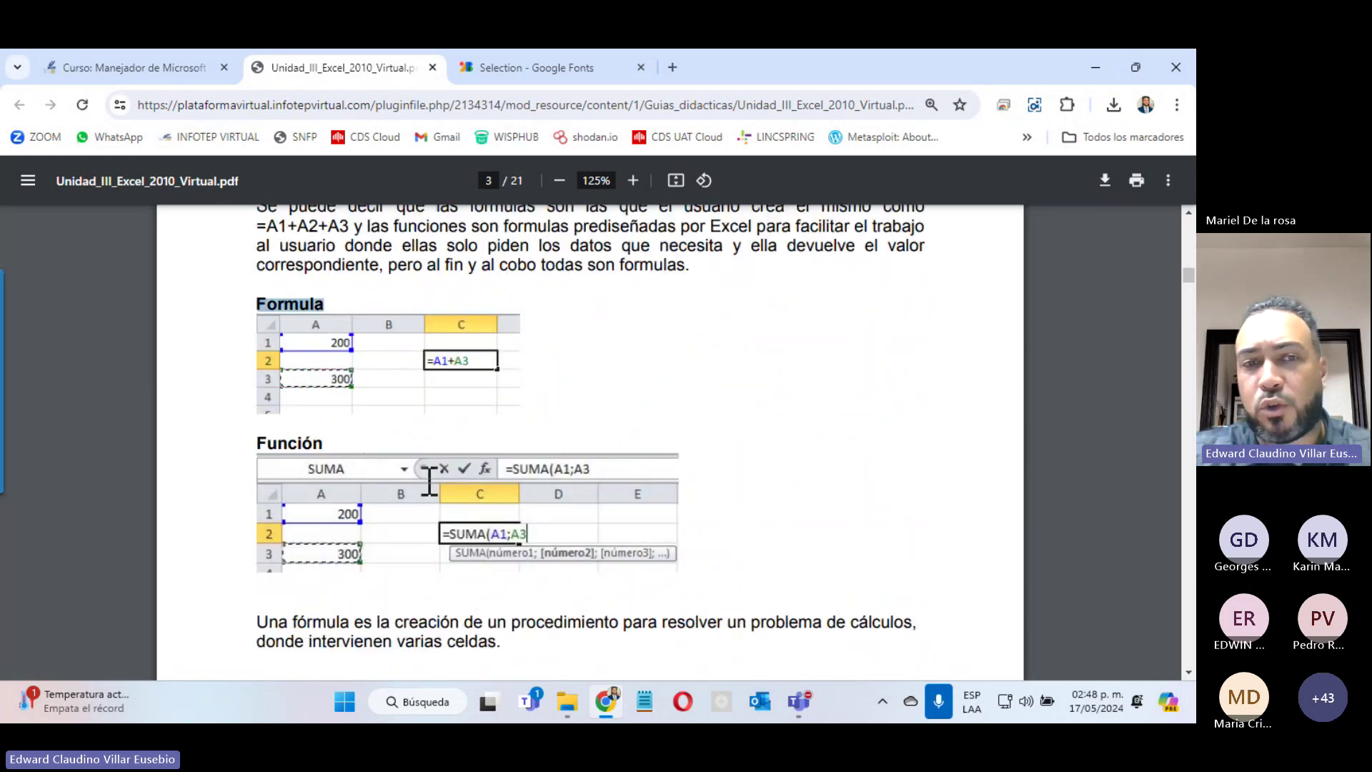
{"action": "left_click_drag", "start_coordinate": [257, 442], "coordinate": [328, 438]}
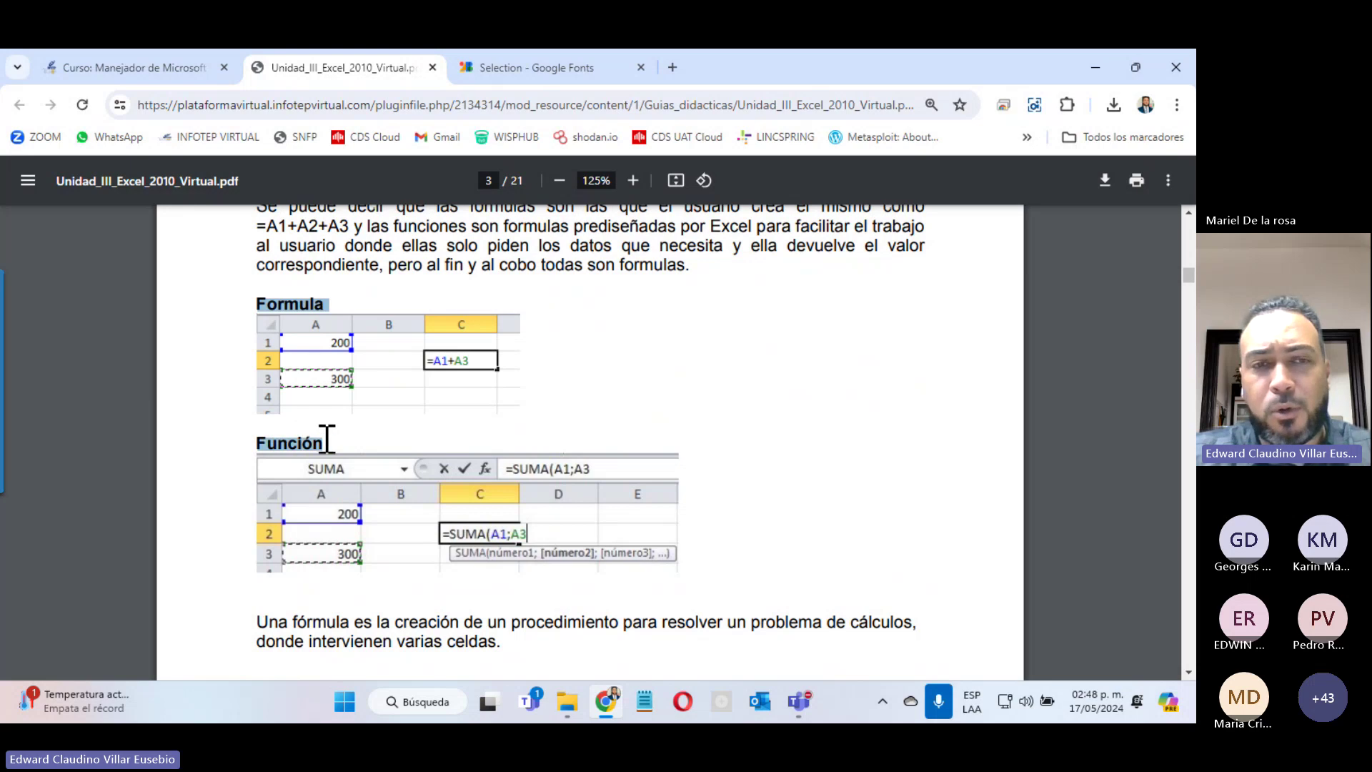
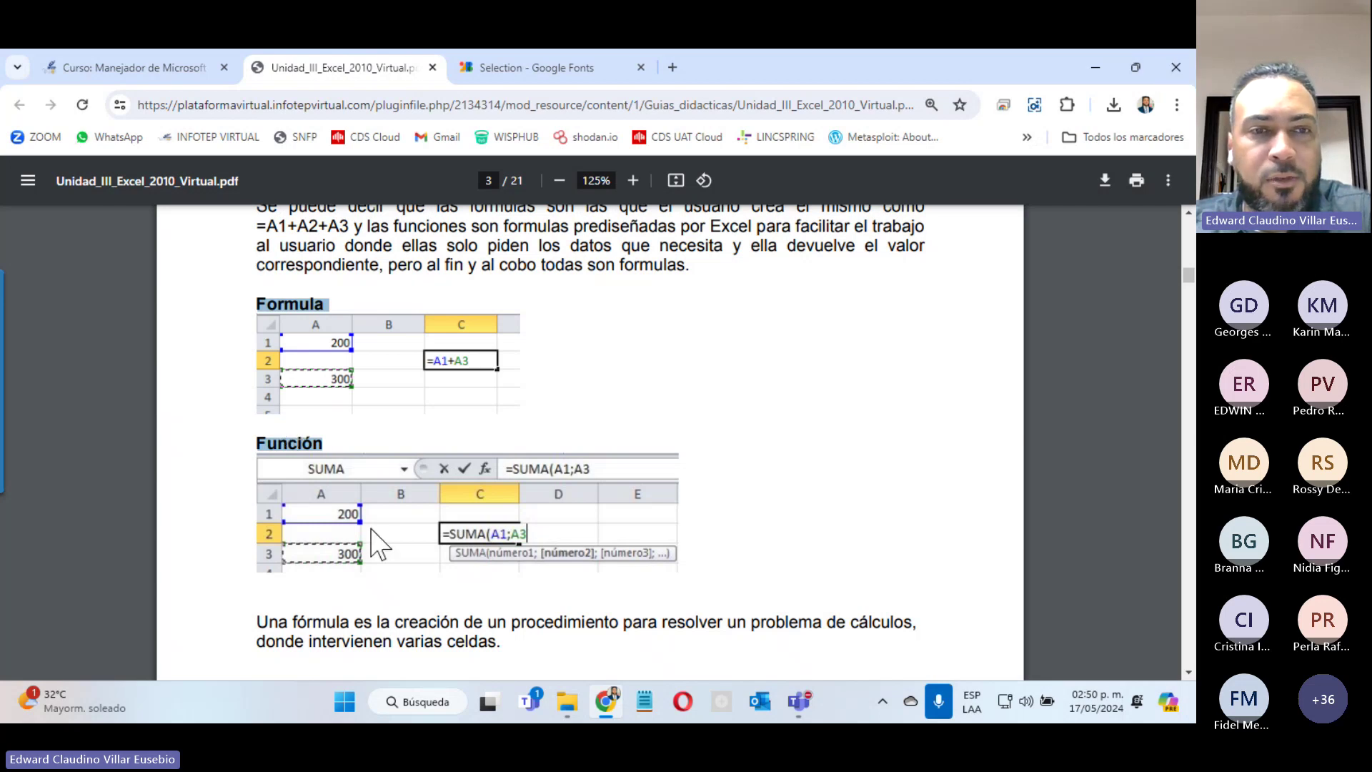
Step: Scroll the Unidad III guide from page 3 down to page 5's CONSULTAV Argumentos de función illustration
{"action": "scroll", "coordinate": [376, 544], "scroll_direction": "down", "scroll_amount": 5}
{"action": "scroll", "coordinate": [376, 543], "scroll_direction": "down", "scroll_amount": 15}
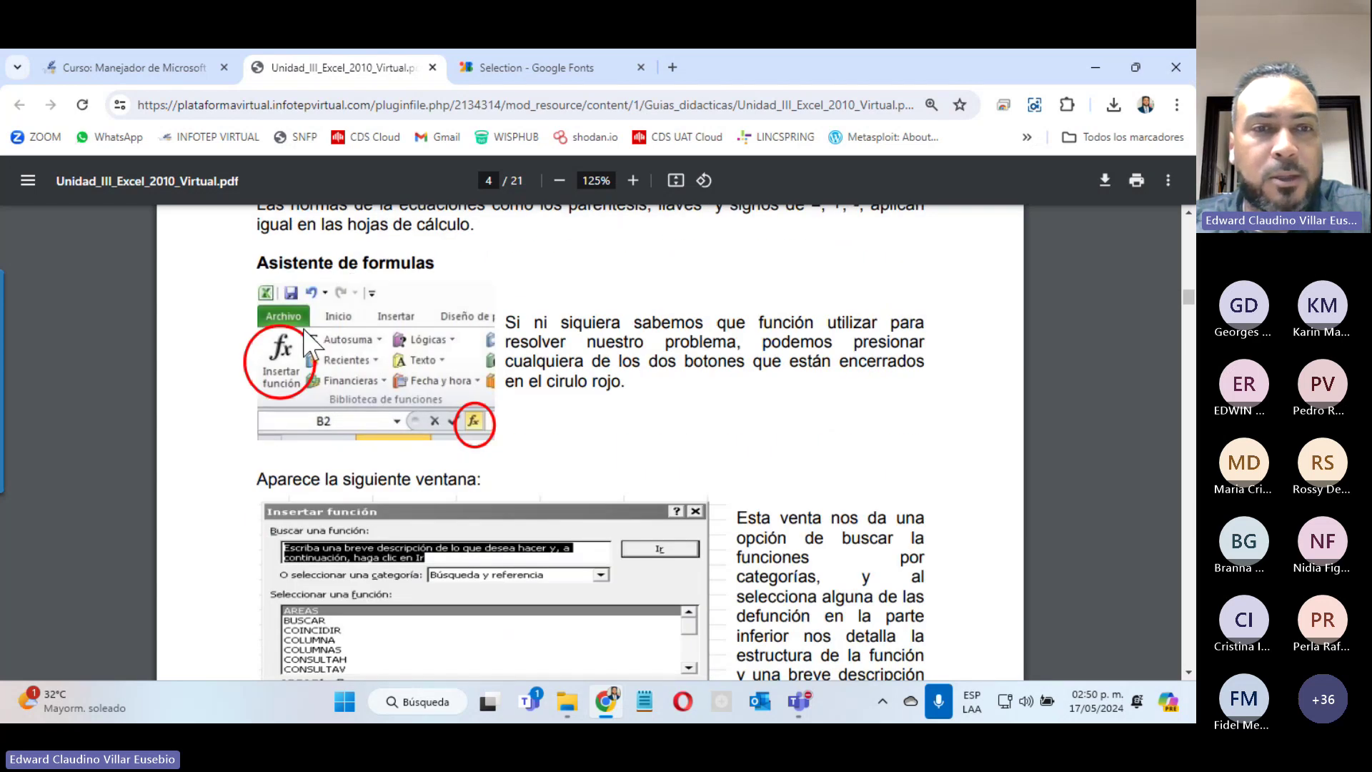
{"action": "scroll", "coordinate": [501, 458], "scroll_direction": "down", "scroll_amount": 5}
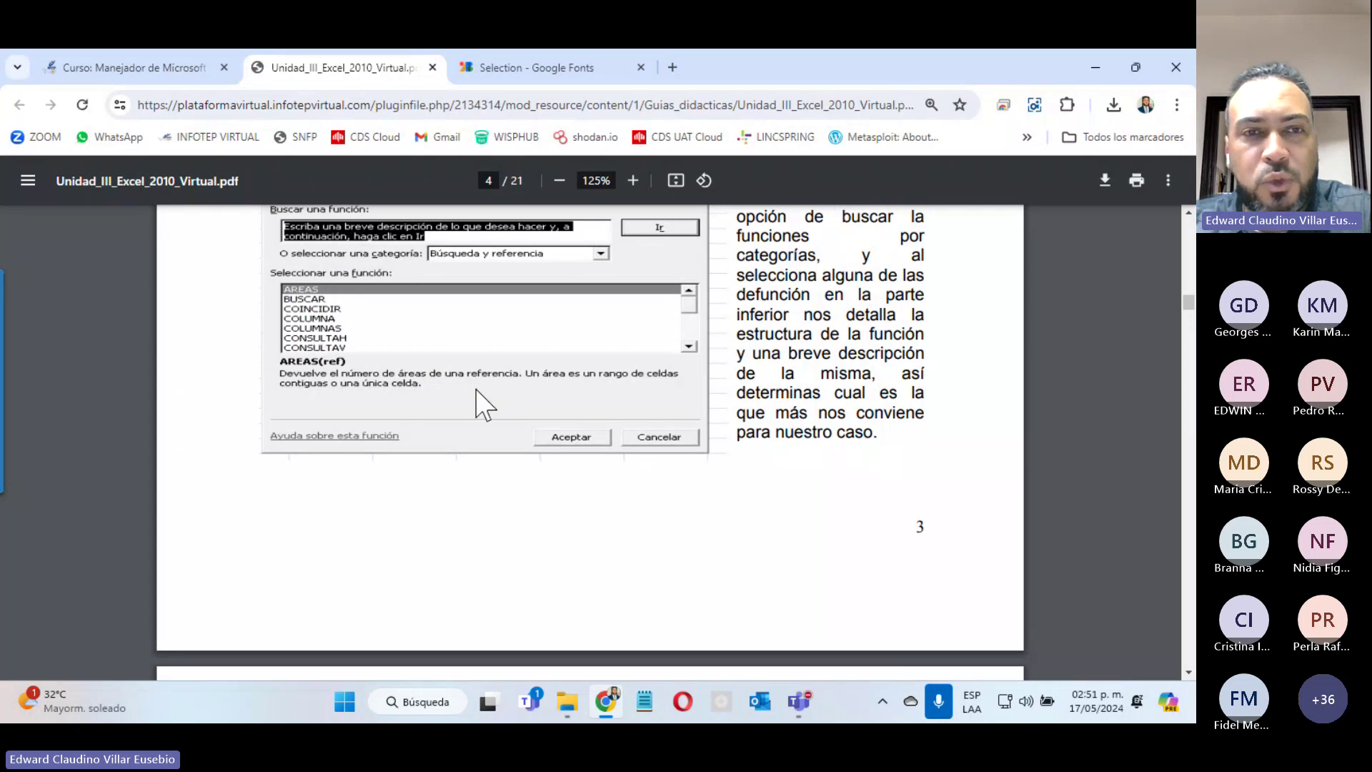
{"action": "scroll", "coordinate": [479, 397], "scroll_direction": "down", "scroll_amount": 5}
{"action": "scroll", "coordinate": [485, 405], "scroll_direction": "down", "scroll_amount": 5}
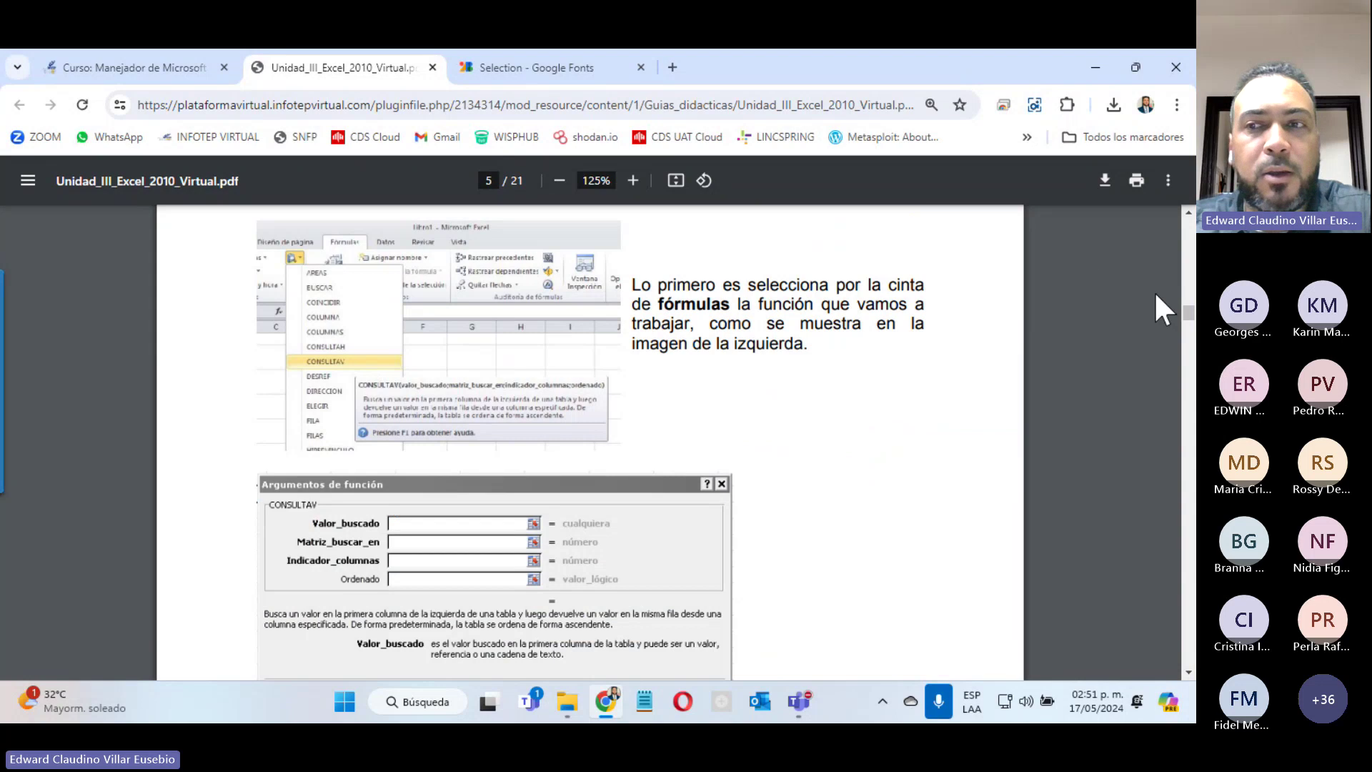
{"action": "left_click_drag", "start_coordinate": [1186, 308], "coordinate": [1187, 312]}
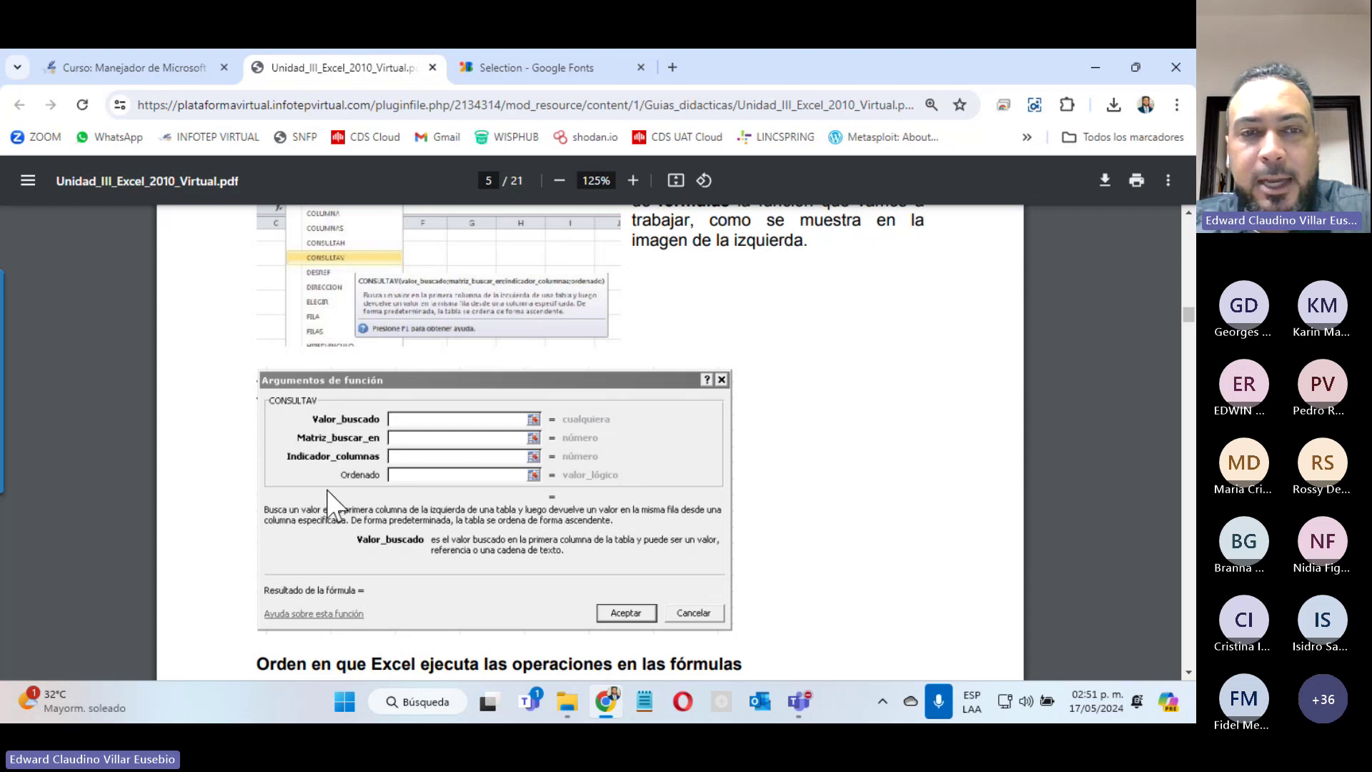
Step: Zoom in on the guide and read through pages 5 to 7
{"action": "left_click", "coordinate": [633, 180]}
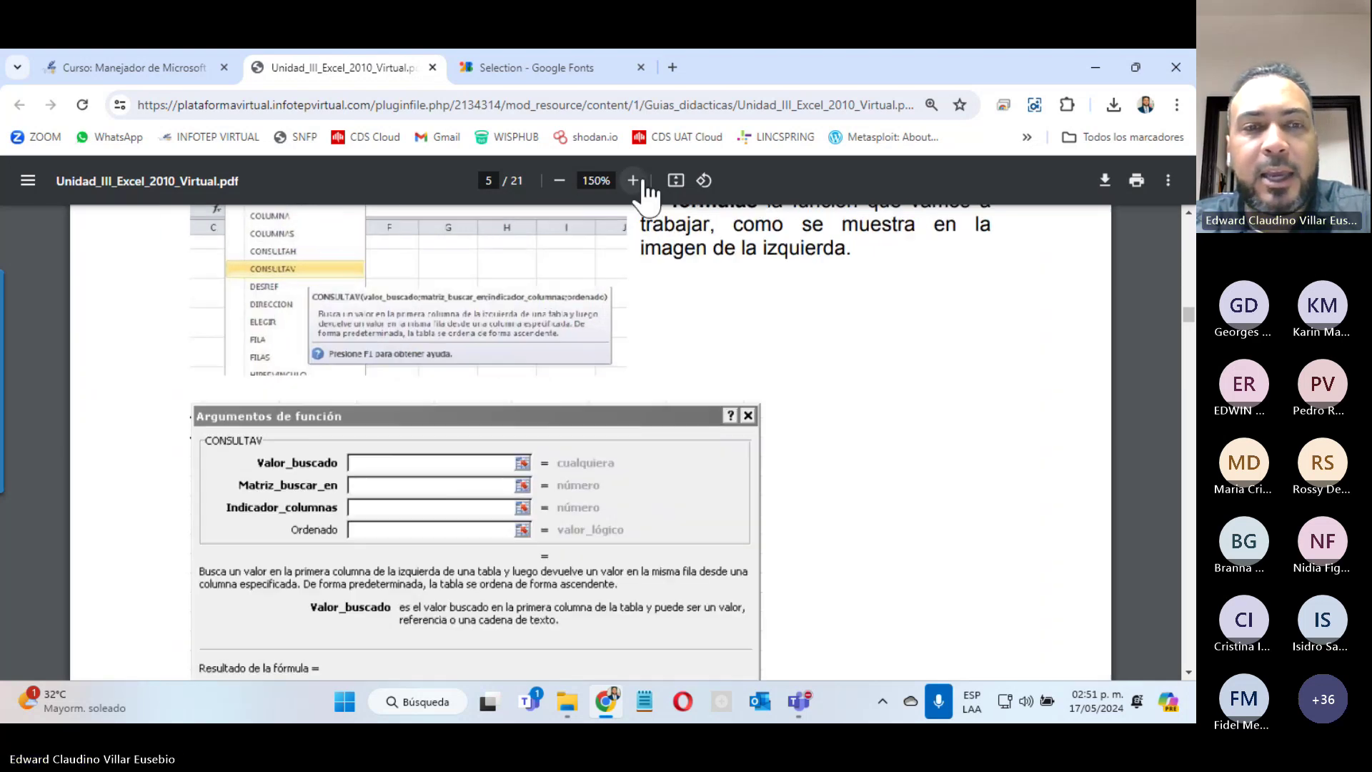
{"action": "left_click", "coordinate": [633, 180]}
{"action": "scroll", "coordinate": [346, 591], "scroll_direction": "down", "scroll_amount": 5}
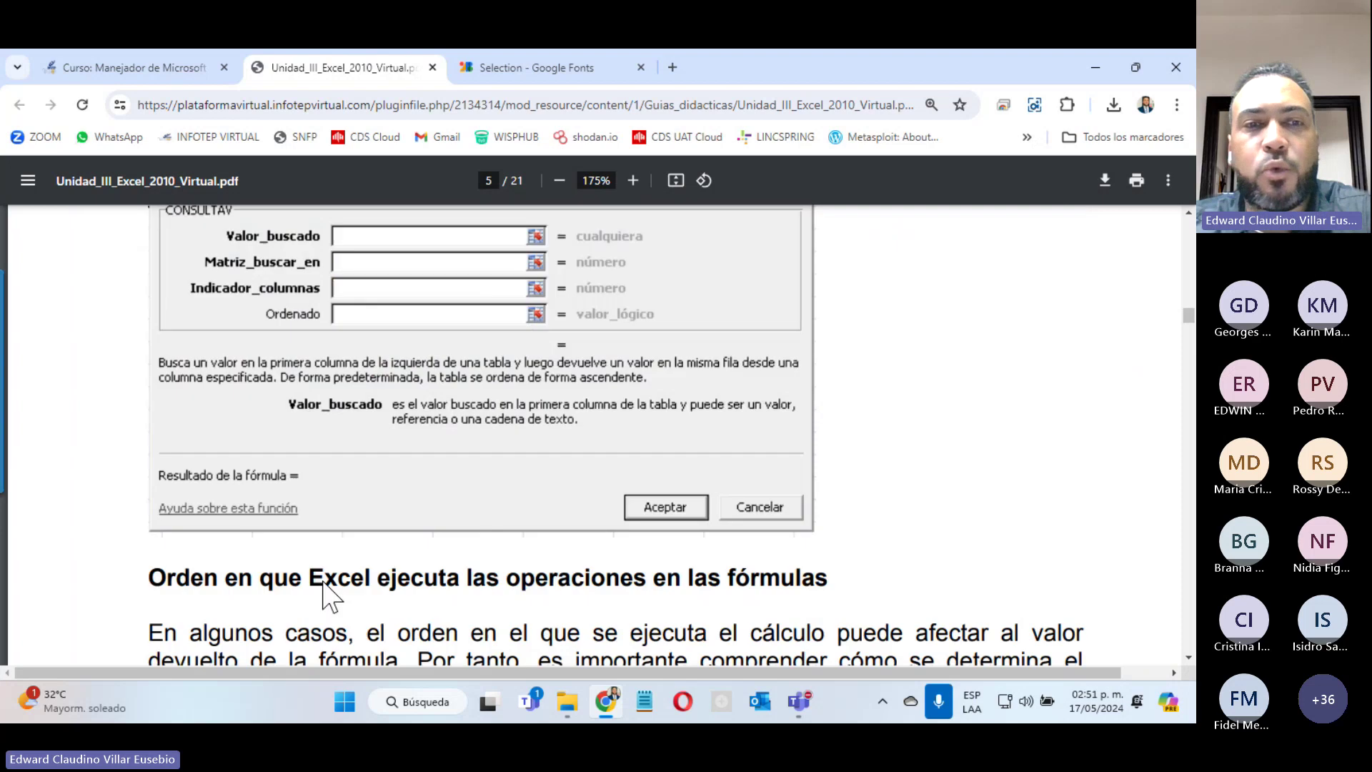
{"action": "scroll", "coordinate": [280, 314], "scroll_direction": "up", "scroll_amount": 5}
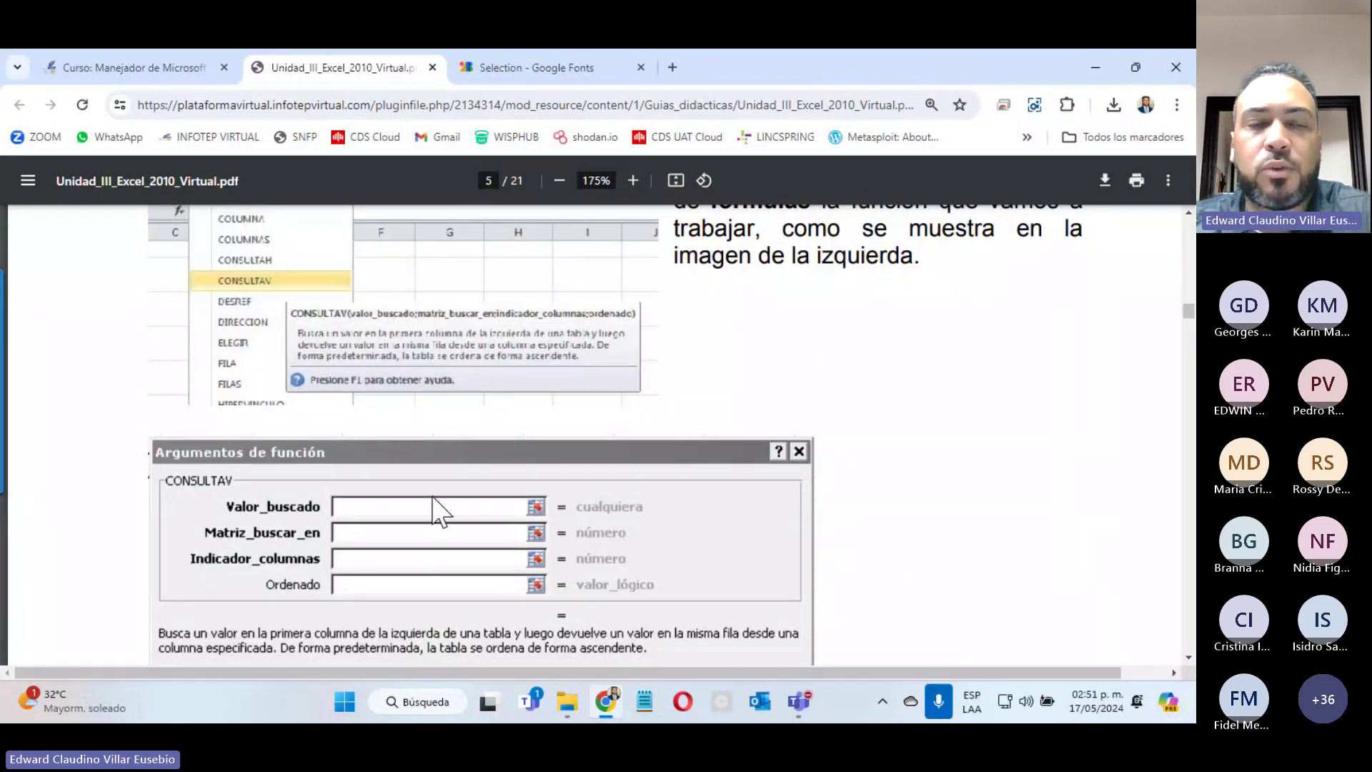
{"action": "scroll", "coordinate": [439, 491], "scroll_direction": "down", "scroll_amount": 5}
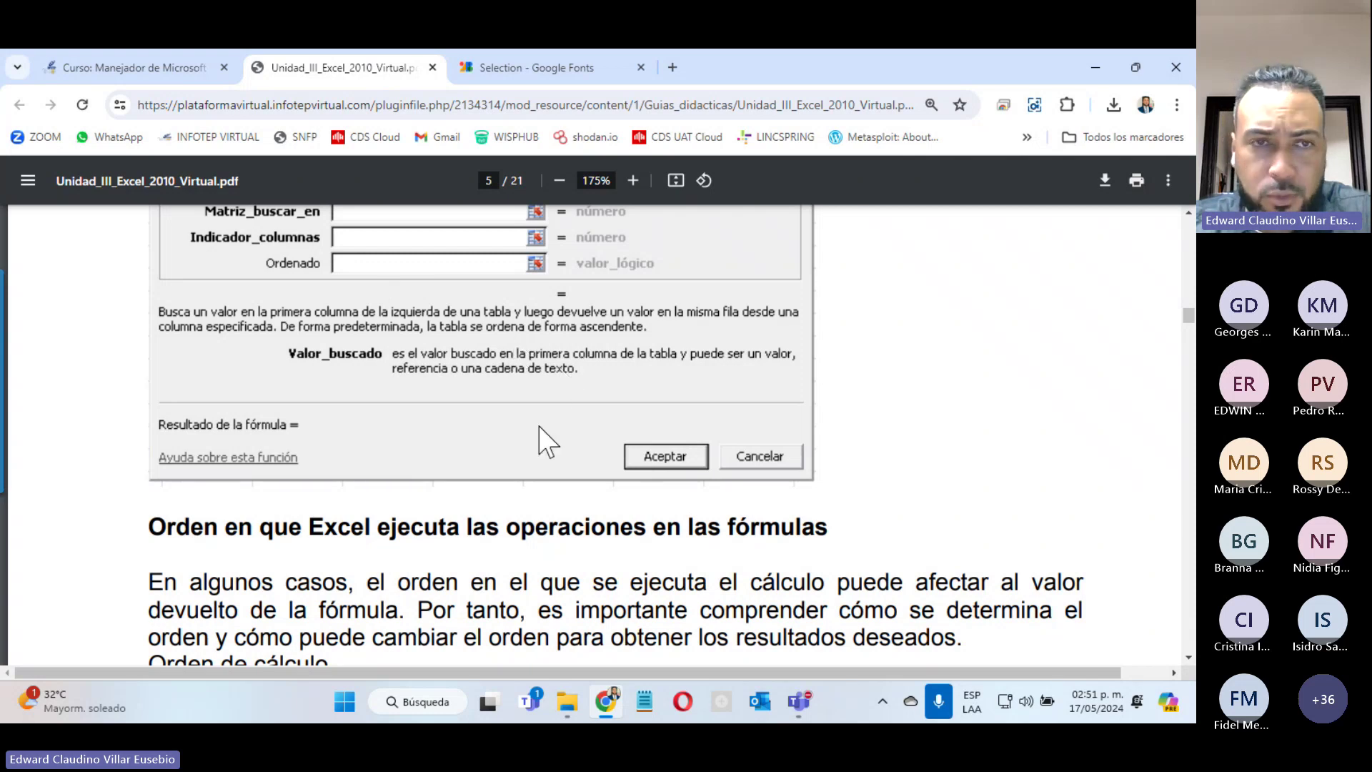
{"action": "scroll", "coordinate": [544, 447], "scroll_direction": "up", "scroll_amount": 15}
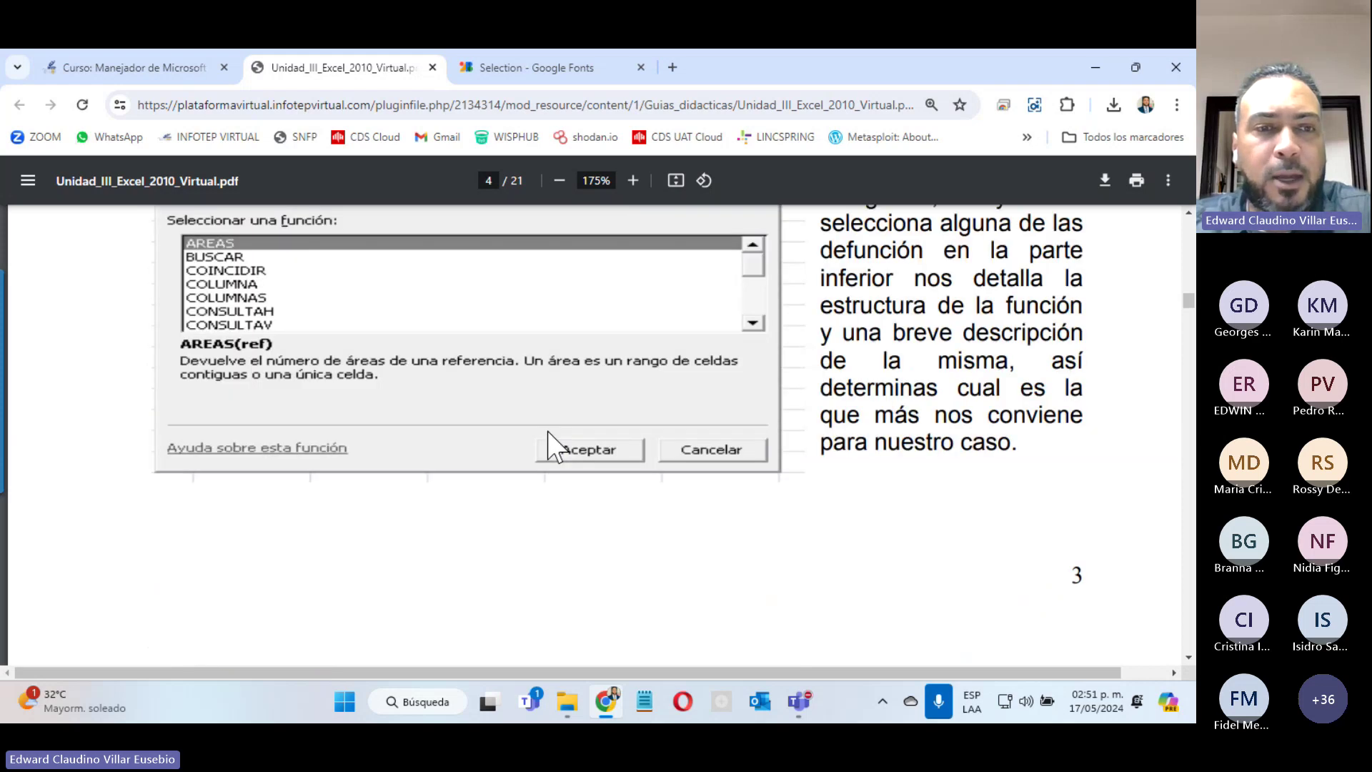
{"action": "scroll", "coordinate": [550, 446], "scroll_direction": "up", "scroll_amount": 4}
{"action": "scroll", "coordinate": [515, 451], "scroll_direction": "down", "scroll_amount": 4}
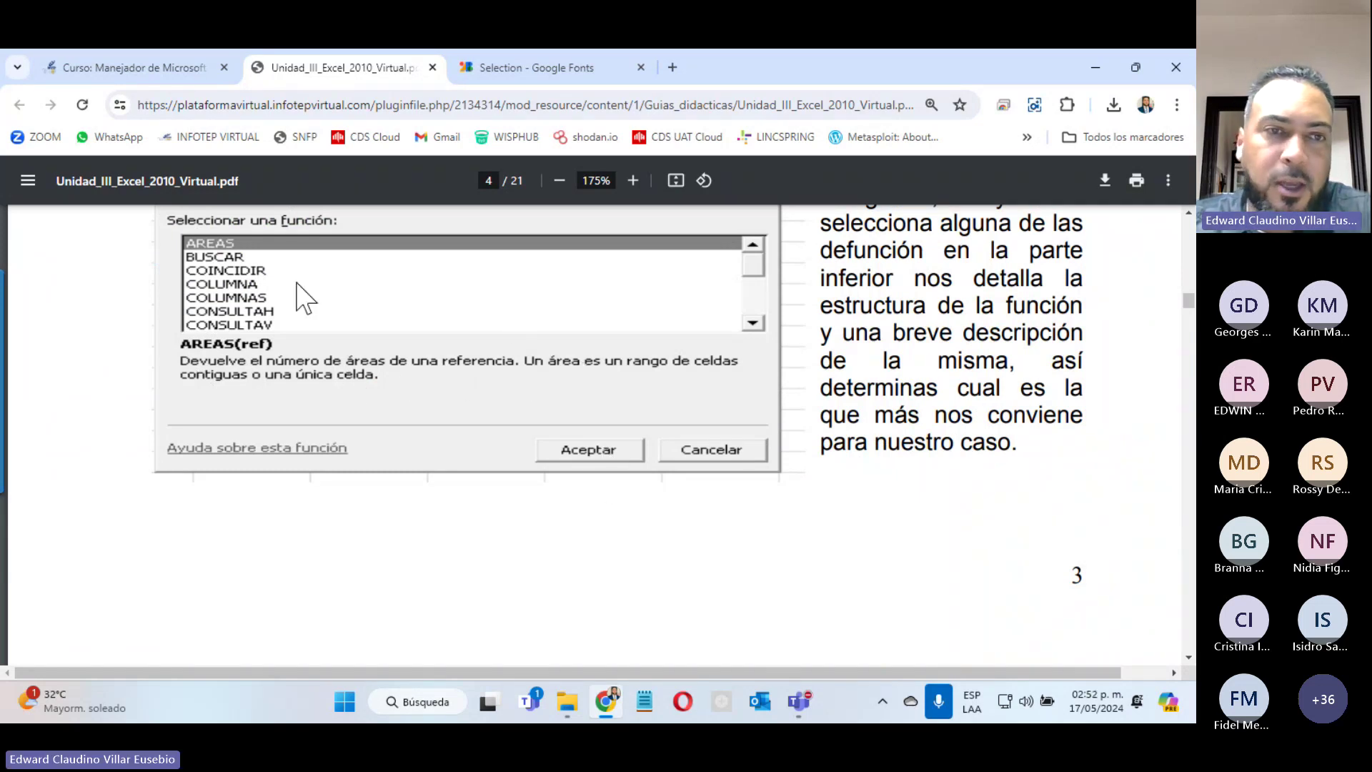
Step: Scroll on to page 8's table of arithmetic operators and their meanings
{"action": "scroll", "coordinate": [468, 300], "scroll_direction": "down", "scroll_amount": 10}
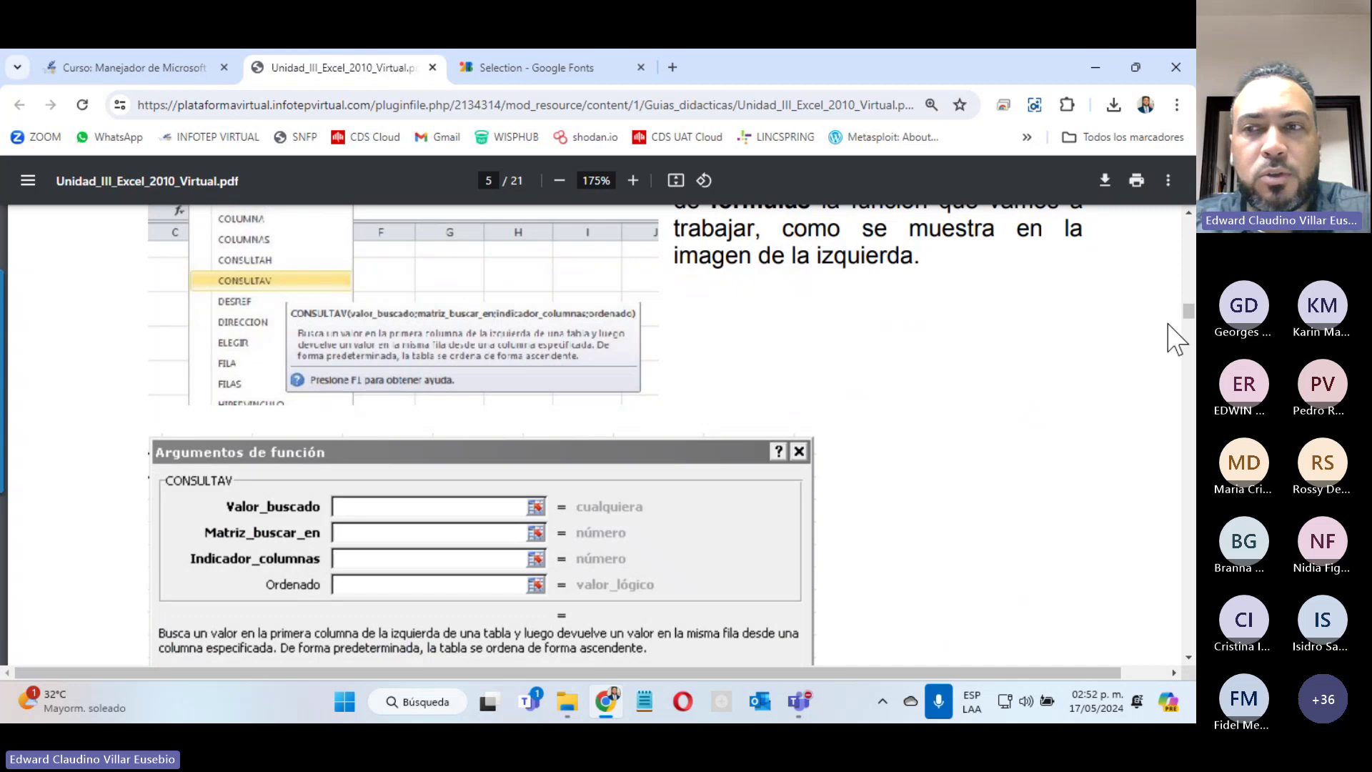
{"action": "scroll", "coordinate": [1190, 322], "scroll_direction": "down", "scroll_amount": 1}
{"action": "scroll", "coordinate": [1190, 330], "scroll_direction": "up", "scroll_amount": 1}
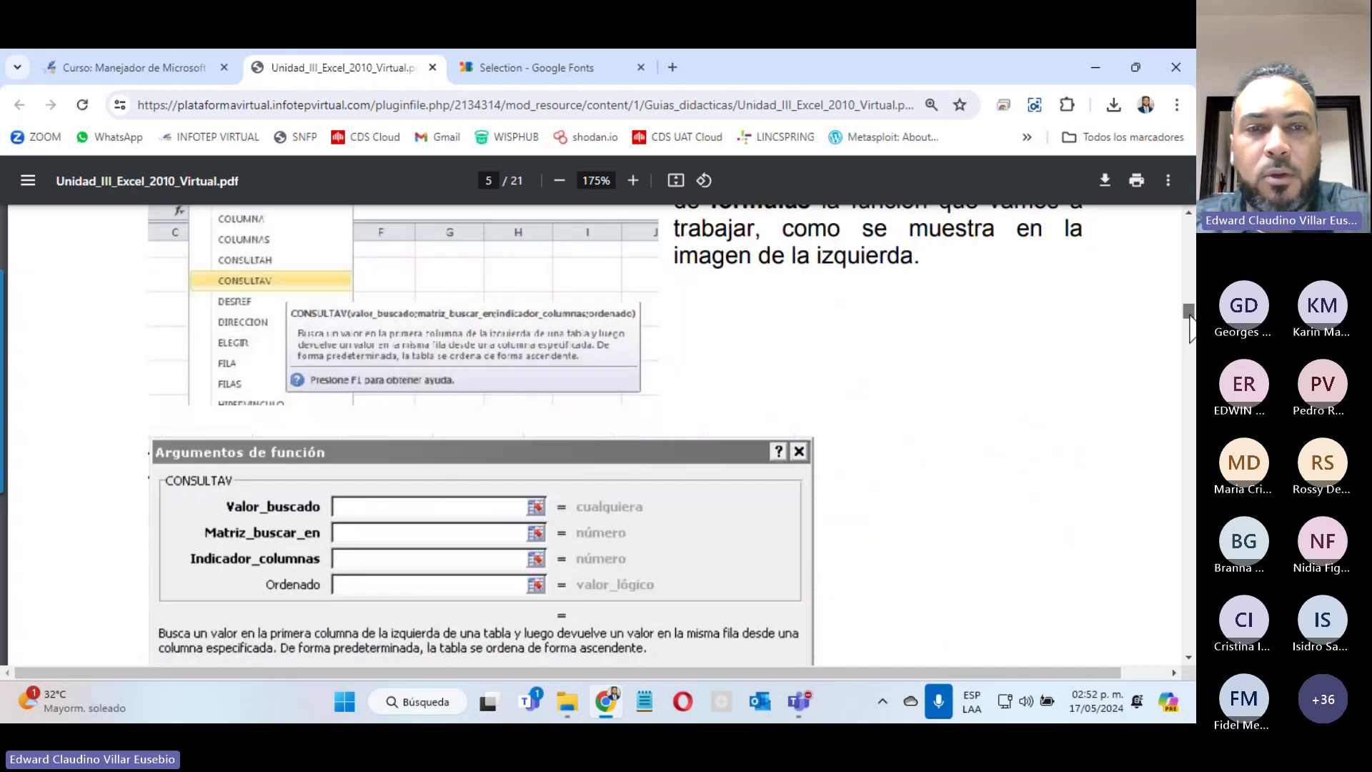
{"action": "scroll", "coordinate": [1191, 330], "scroll_direction": "down", "scroll_amount": 2}
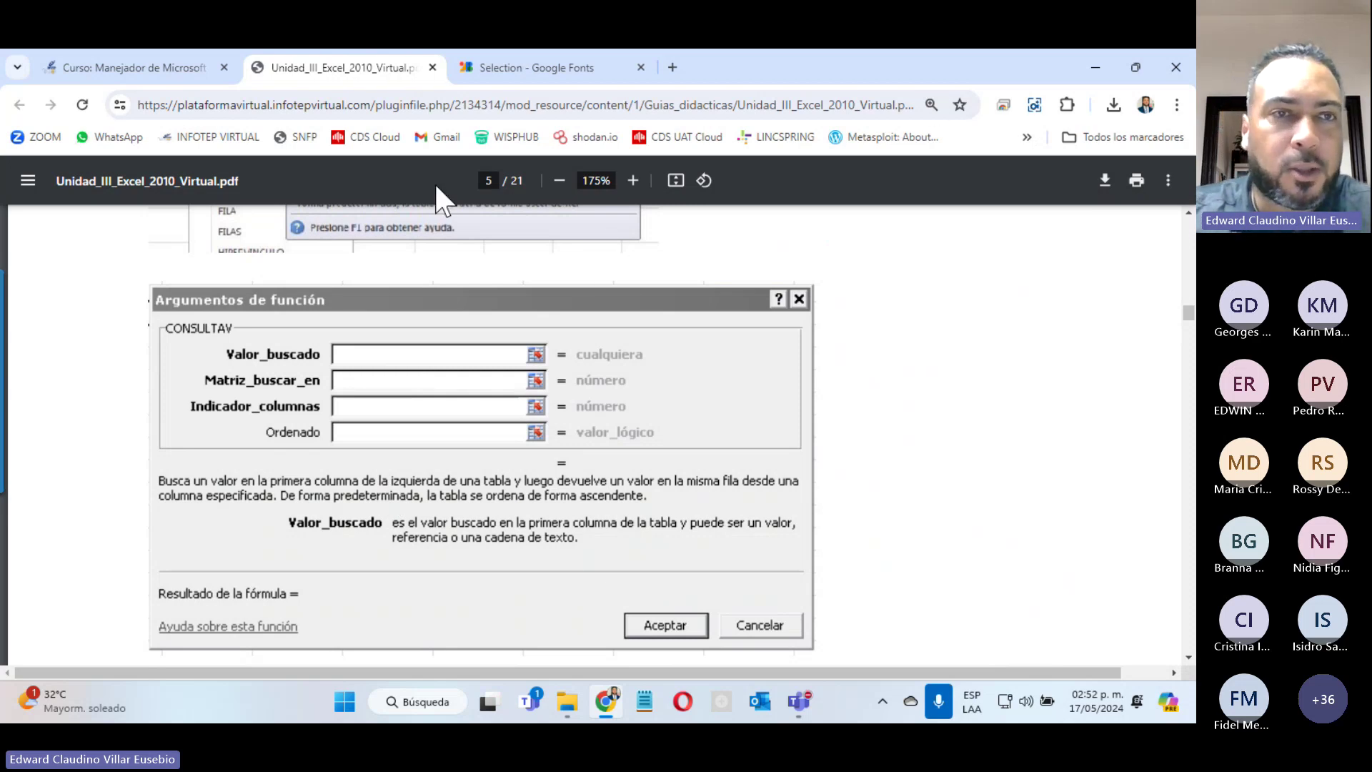
{"action": "scroll", "coordinate": [465, 277], "scroll_direction": "down", "scroll_amount": 5}
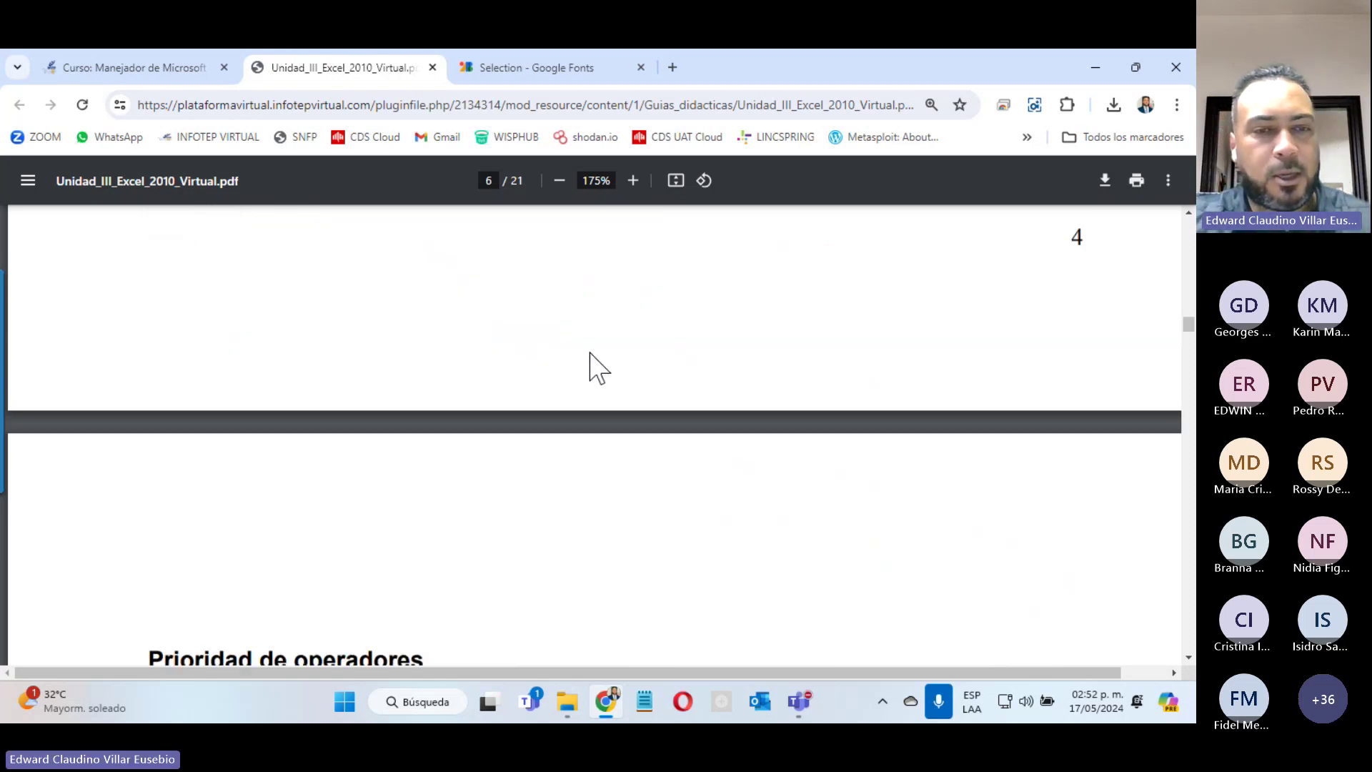
{"action": "scroll", "coordinate": [590, 354], "scroll_direction": "down", "scroll_amount": 3}
{"action": "scroll", "coordinate": [600, 406], "scroll_direction": "down", "scroll_amount": 4}
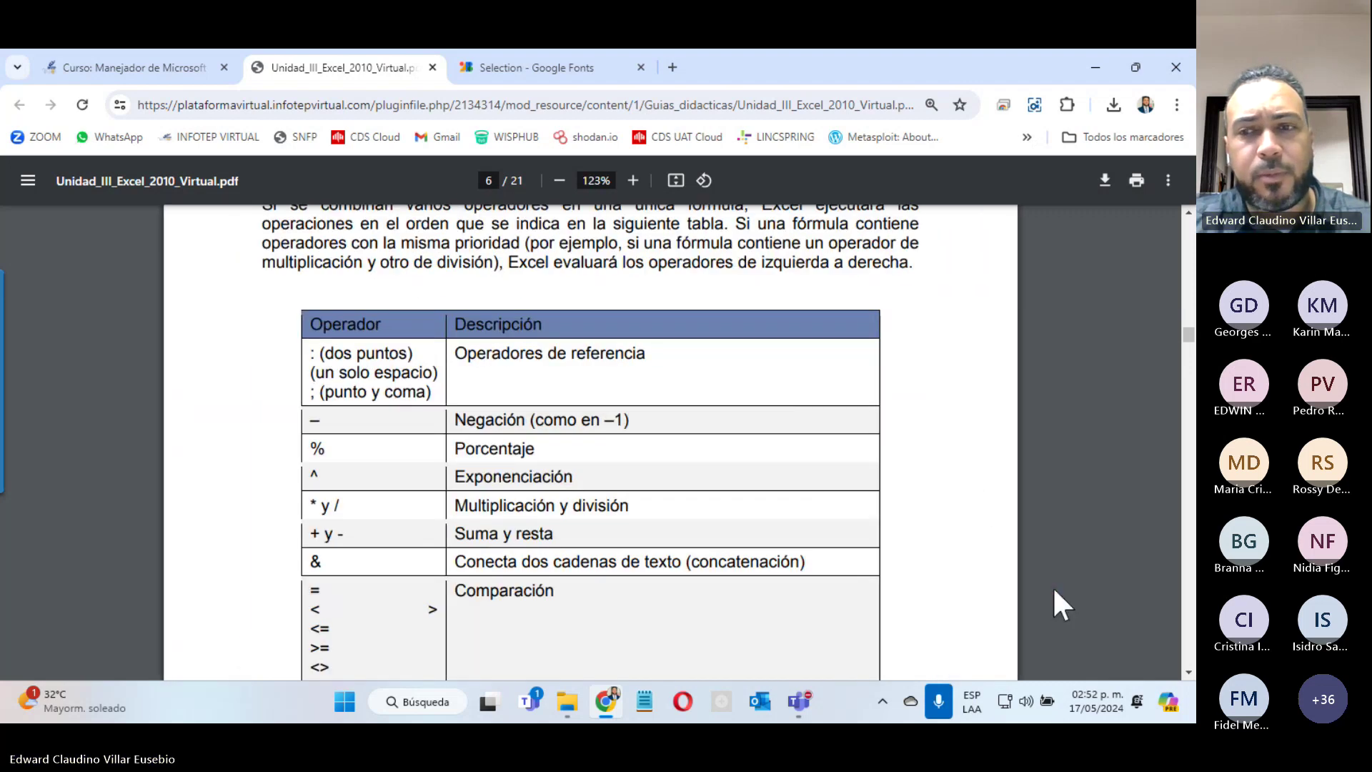
{"action": "scroll", "coordinate": [787, 336], "scroll_direction": "down", "scroll_amount": 18}
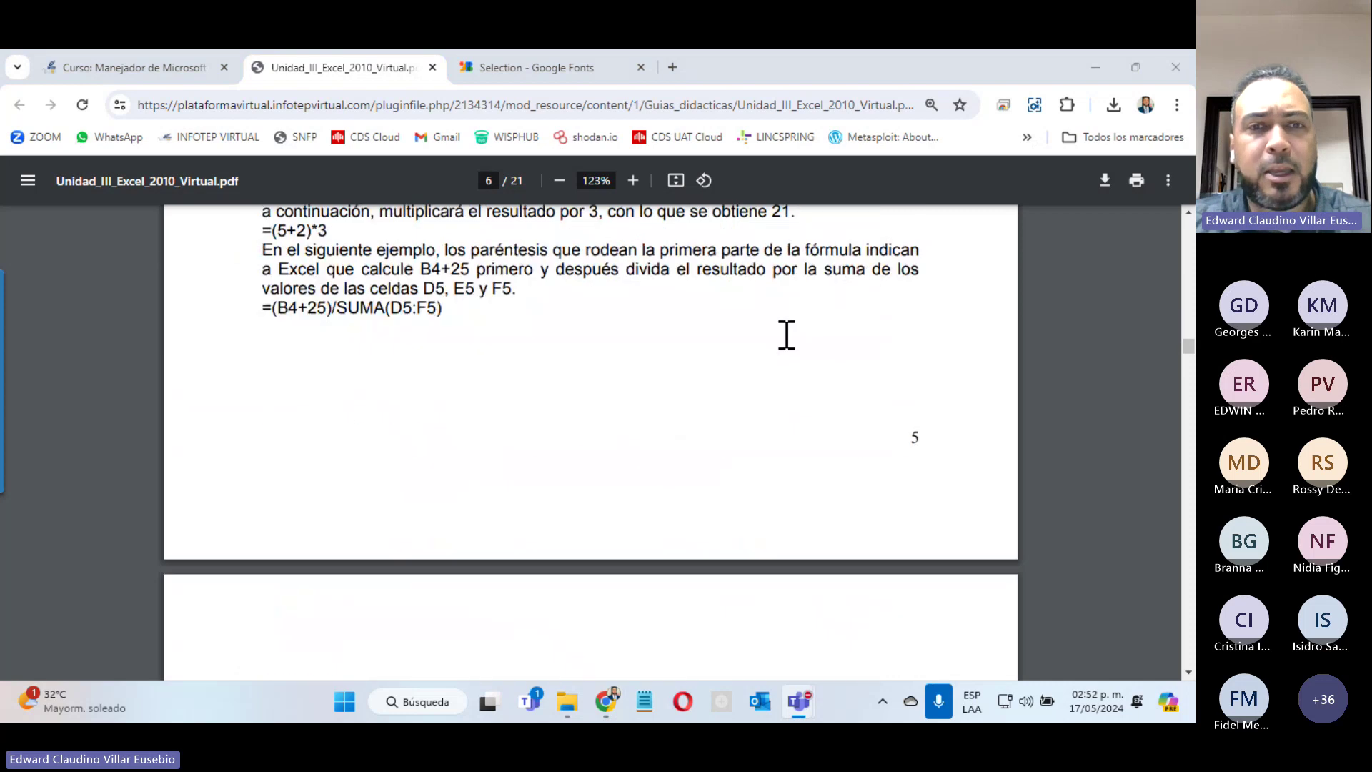
{"action": "scroll", "coordinate": [787, 336], "scroll_direction": "down", "scroll_amount": 4}
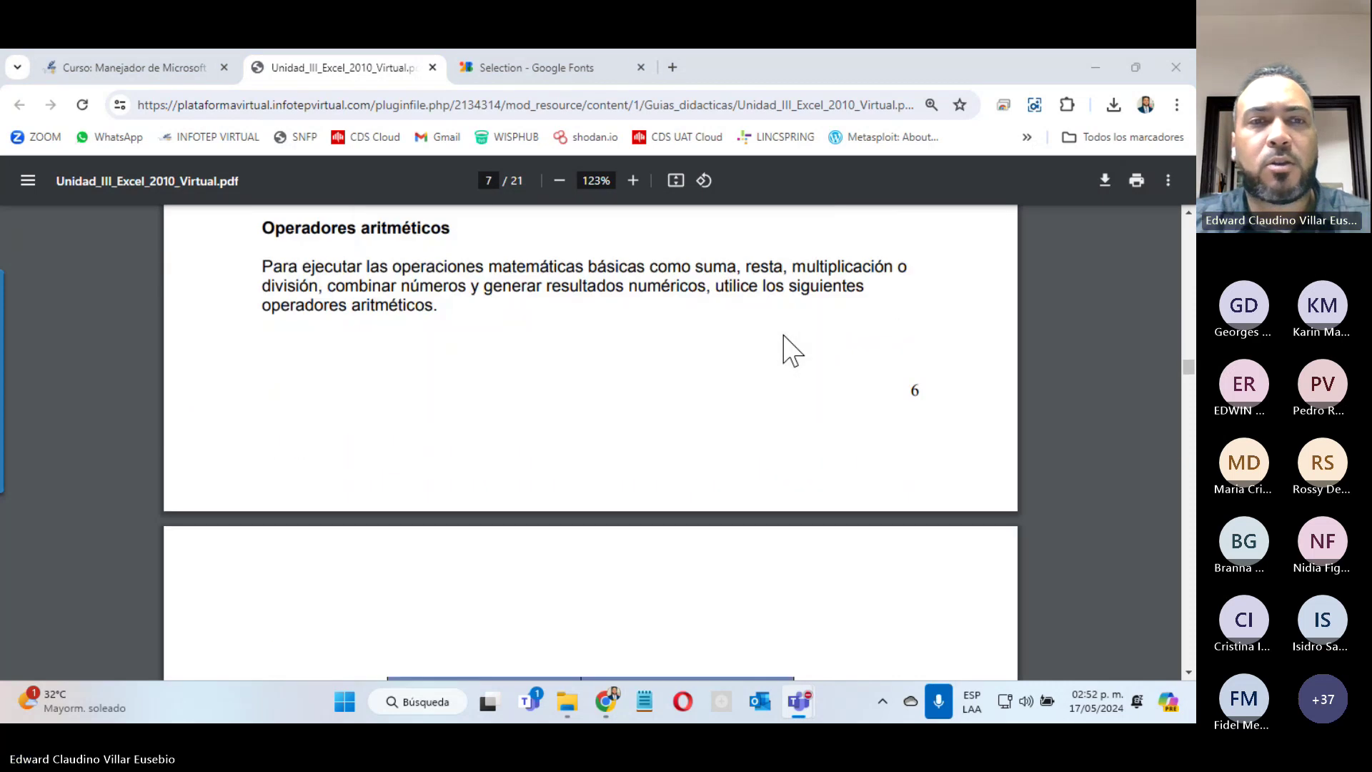
{"action": "scroll", "coordinate": [787, 349], "scroll_direction": "down", "scroll_amount": 5}
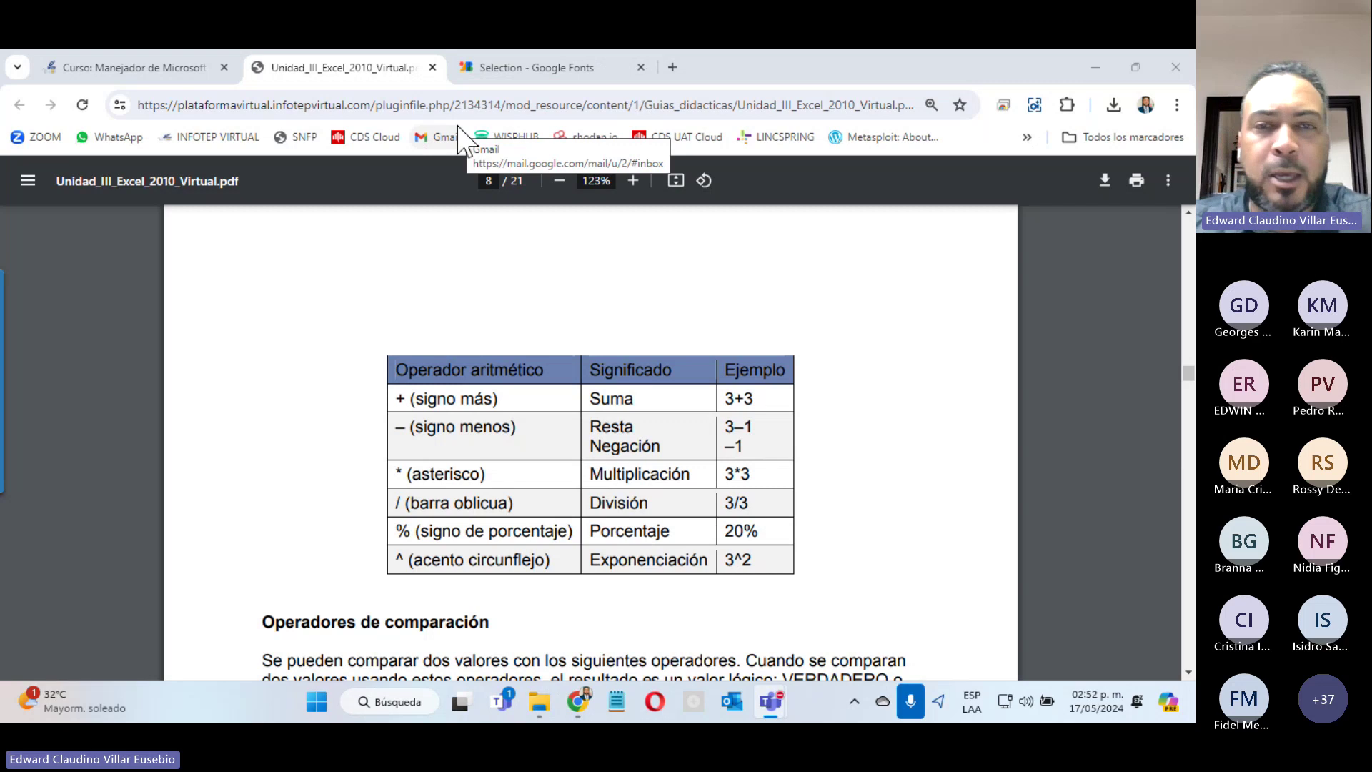
Step: Close the guide PDF tab and the guide preview over the course page
{"action": "left_click", "coordinate": [433, 67]}
{"action": "left_click", "coordinate": [1063, 179]}
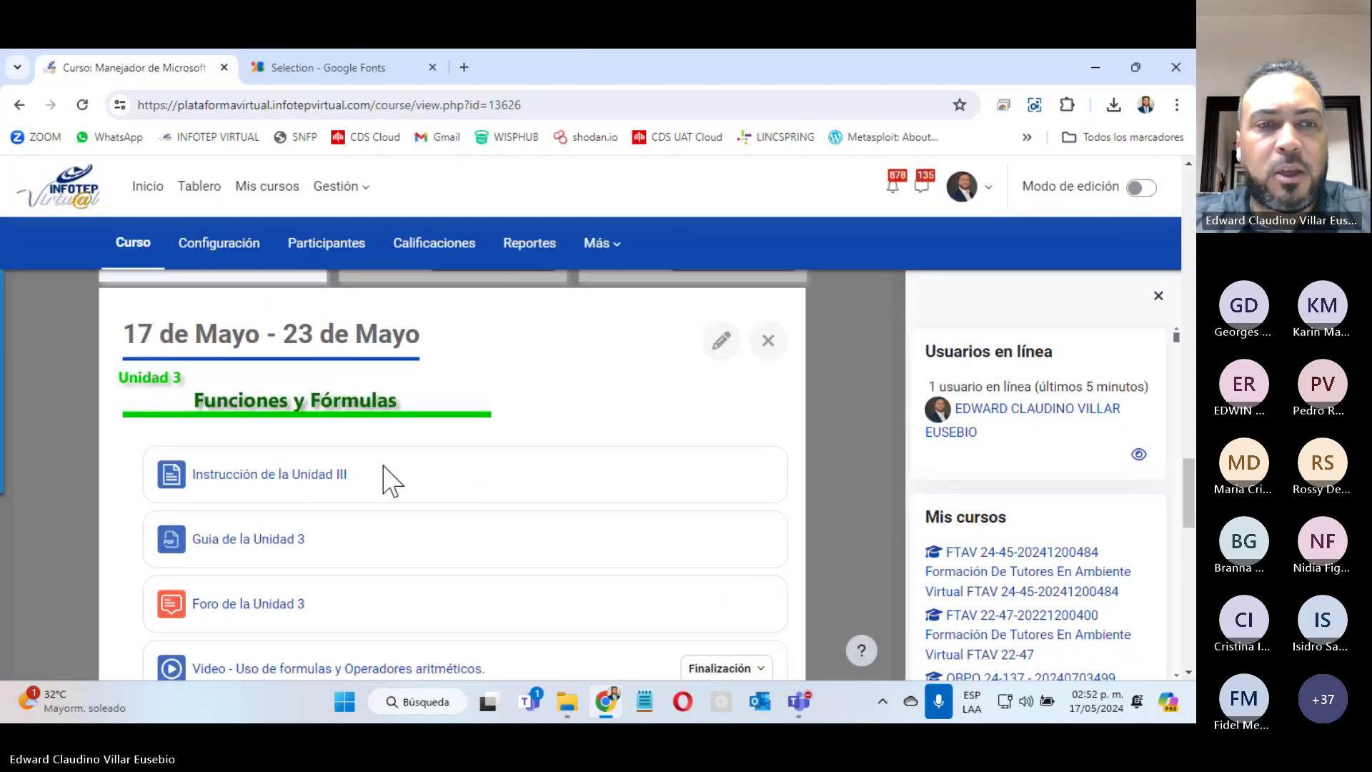
{"action": "scroll", "coordinate": [390, 480], "scroll_direction": "down", "scroll_amount": 4}
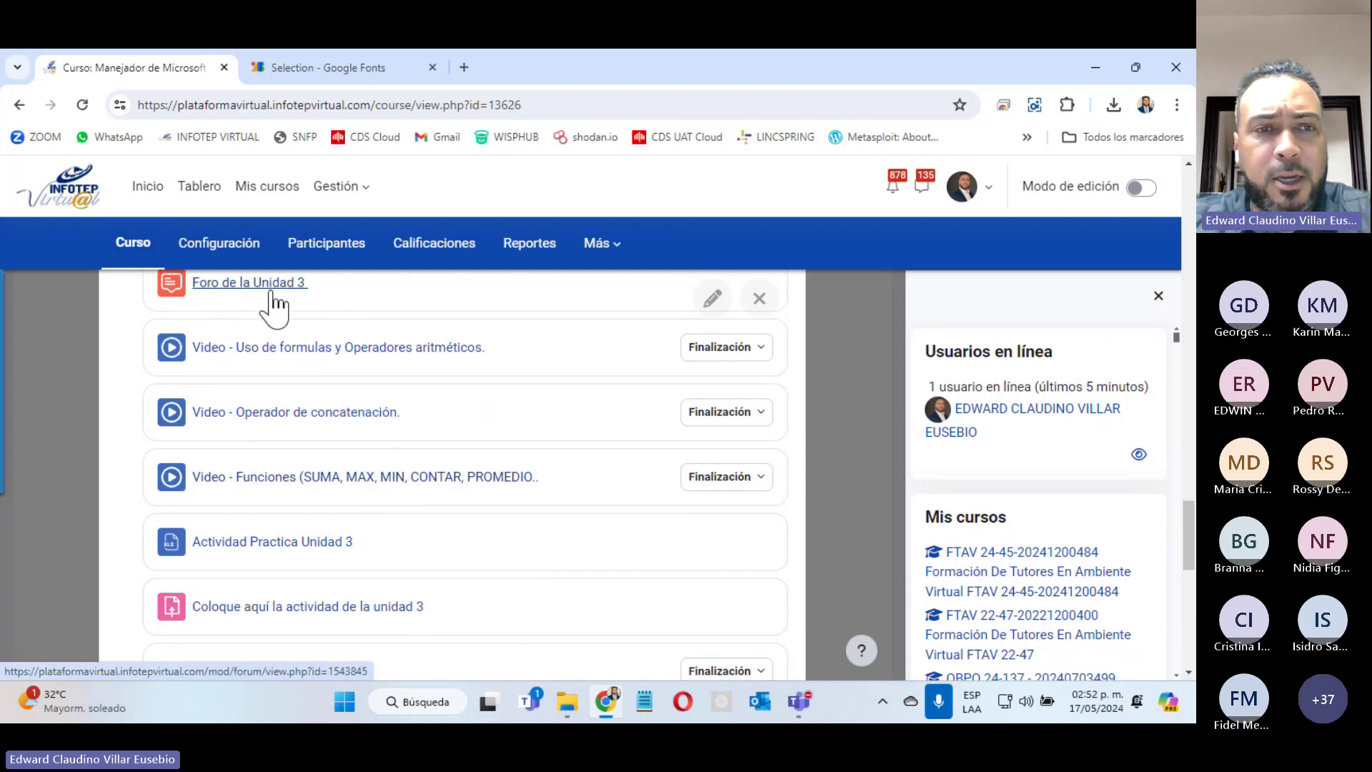
Step: Download Actividad Practica Unidad 3 and open the workbook in Excel
{"action": "left_click", "coordinate": [1108, 570]}
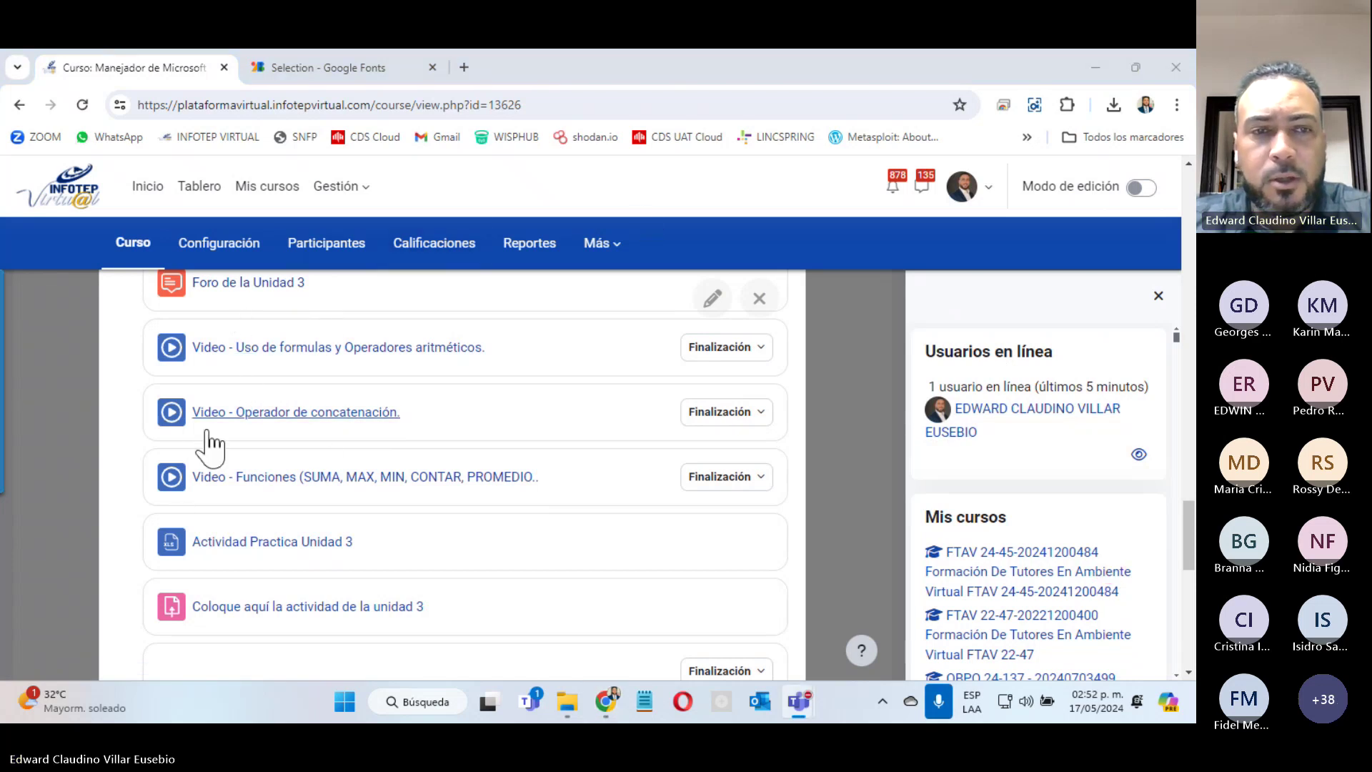
{"action": "left_click", "coordinate": [269, 544]}
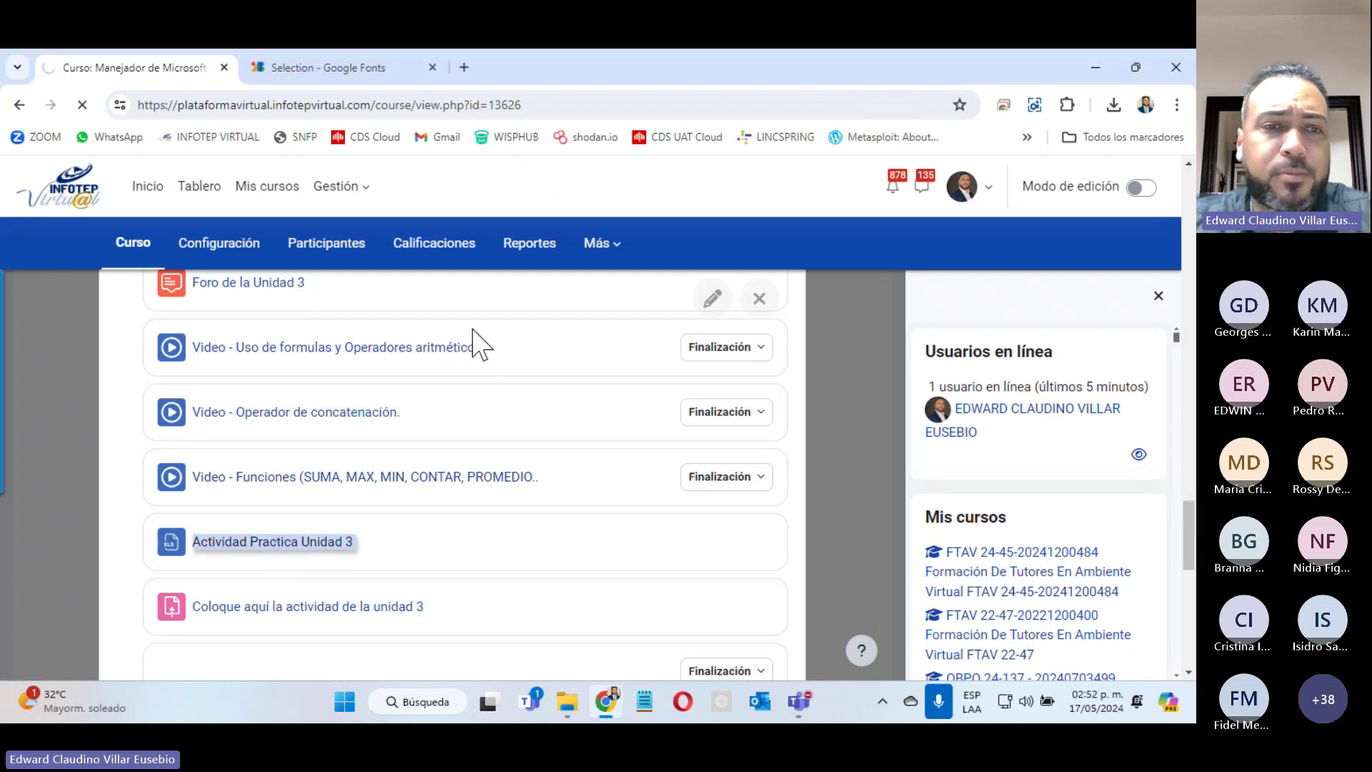
{"action": "left_click", "coordinate": [922, 143]}
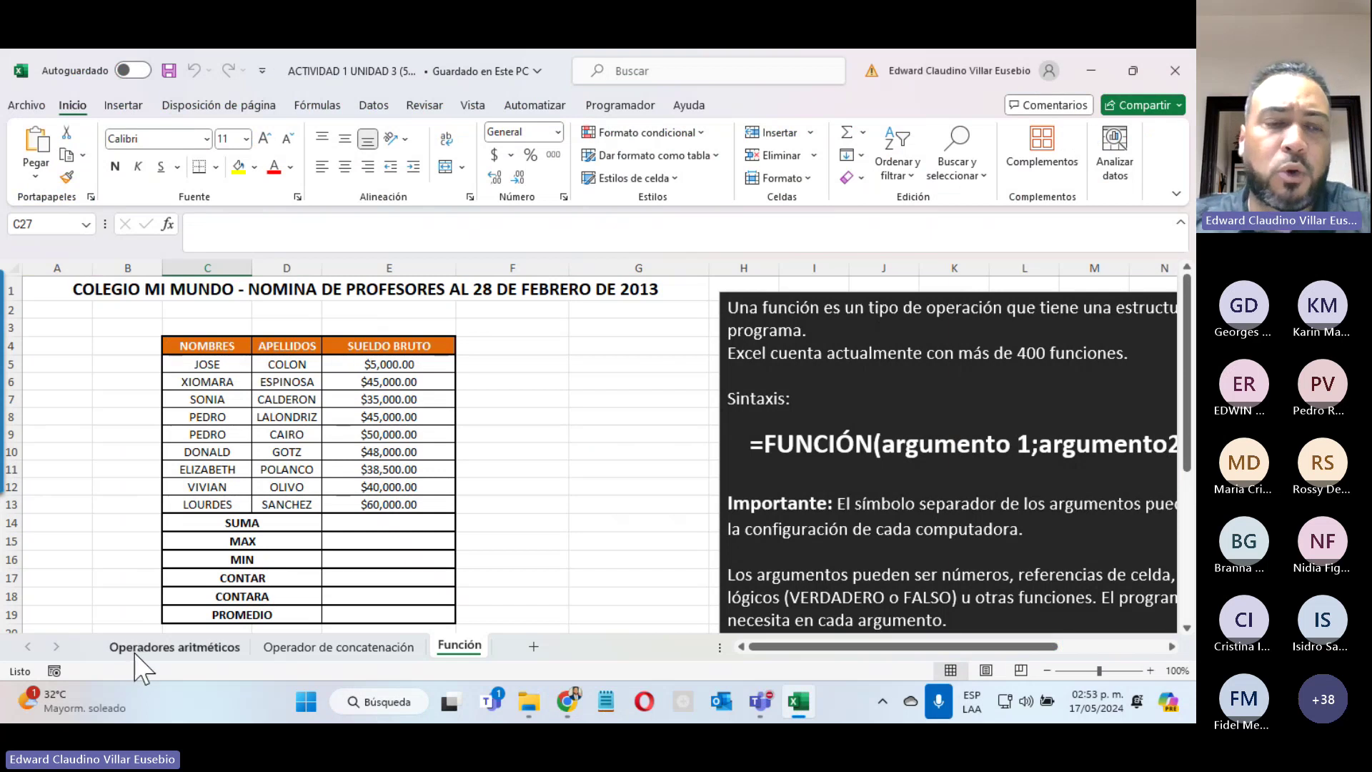
Step: Return to the Operadores aritméticos sheet with the Excel window maximized
{"action": "left_click", "coordinate": [138, 649]}
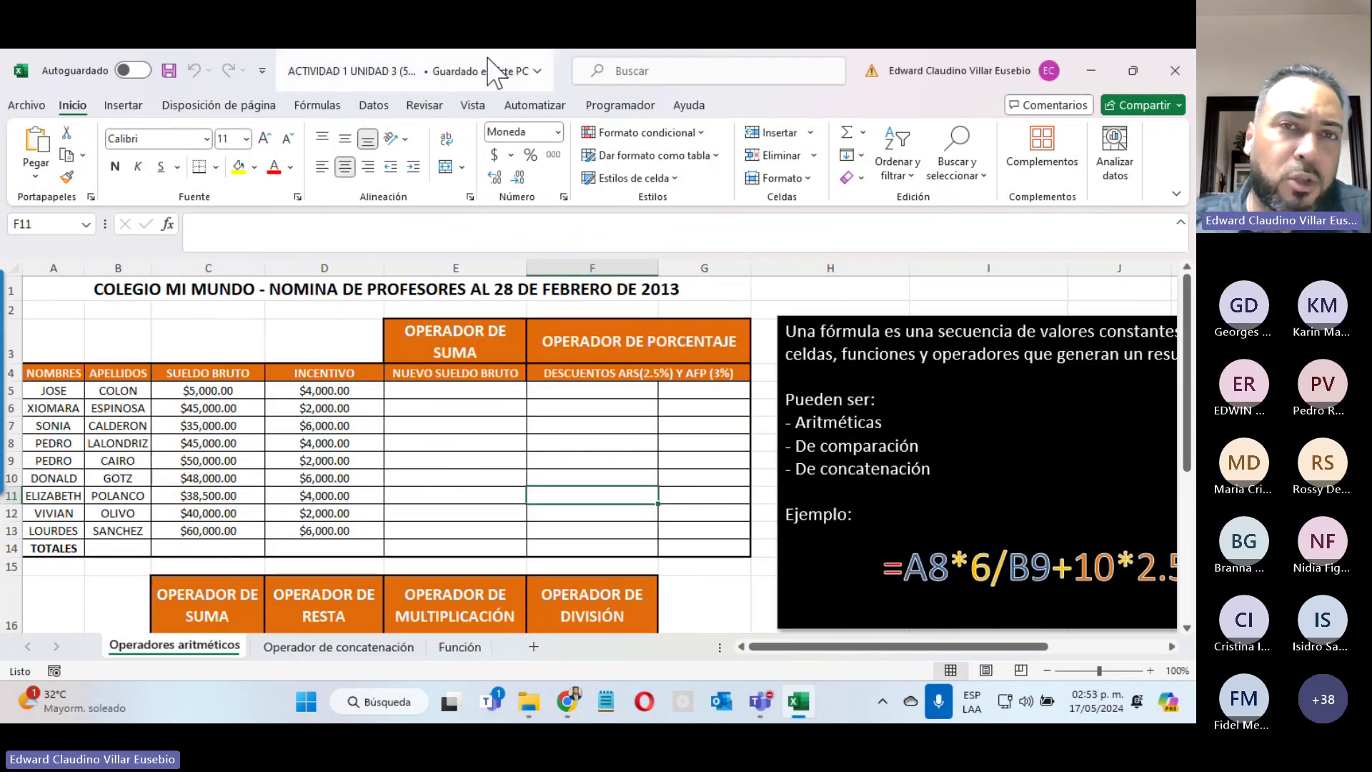
{"action": "double_click", "coordinate": [494, 71]}
{"action": "left_click_drag", "start_coordinate": [592, 97], "coordinate": [1013, 106]}
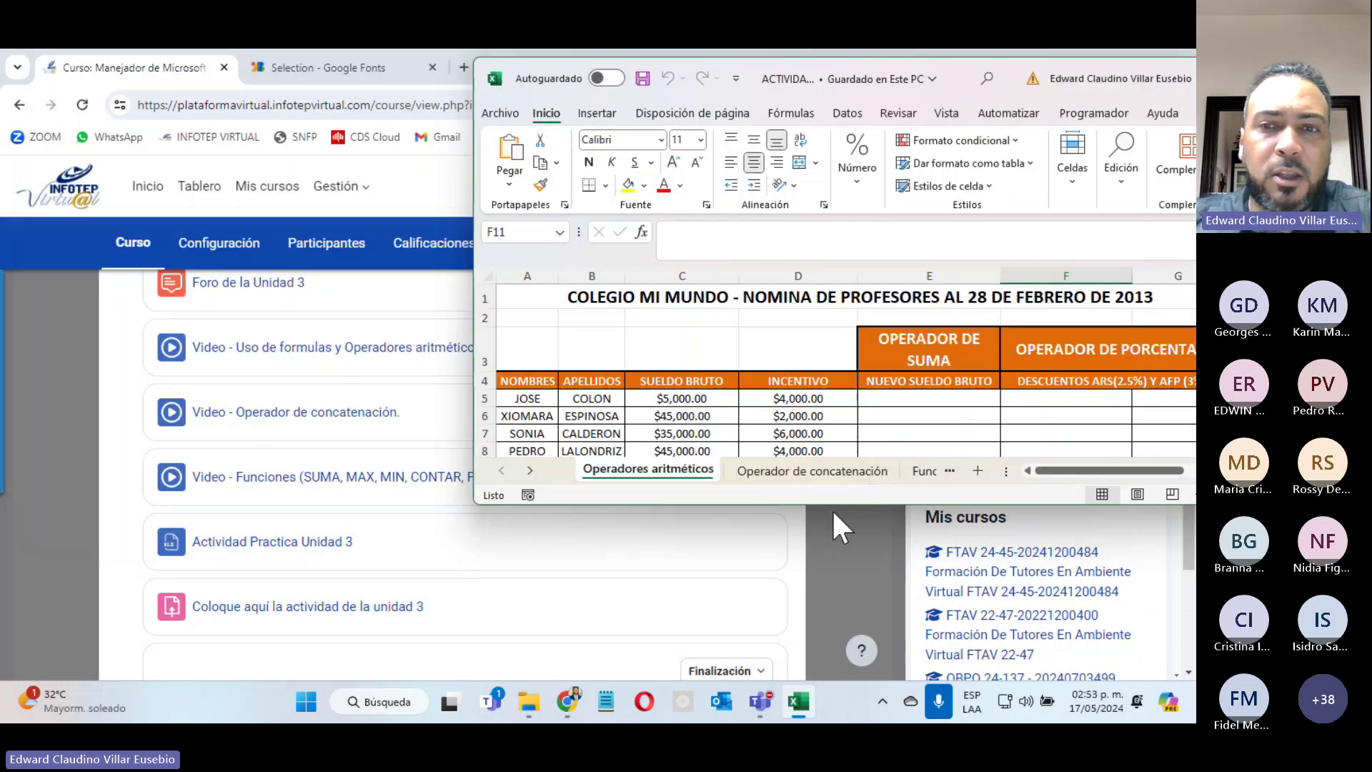
{"action": "left_click_drag", "start_coordinate": [842, 503], "coordinate": [819, 653]}
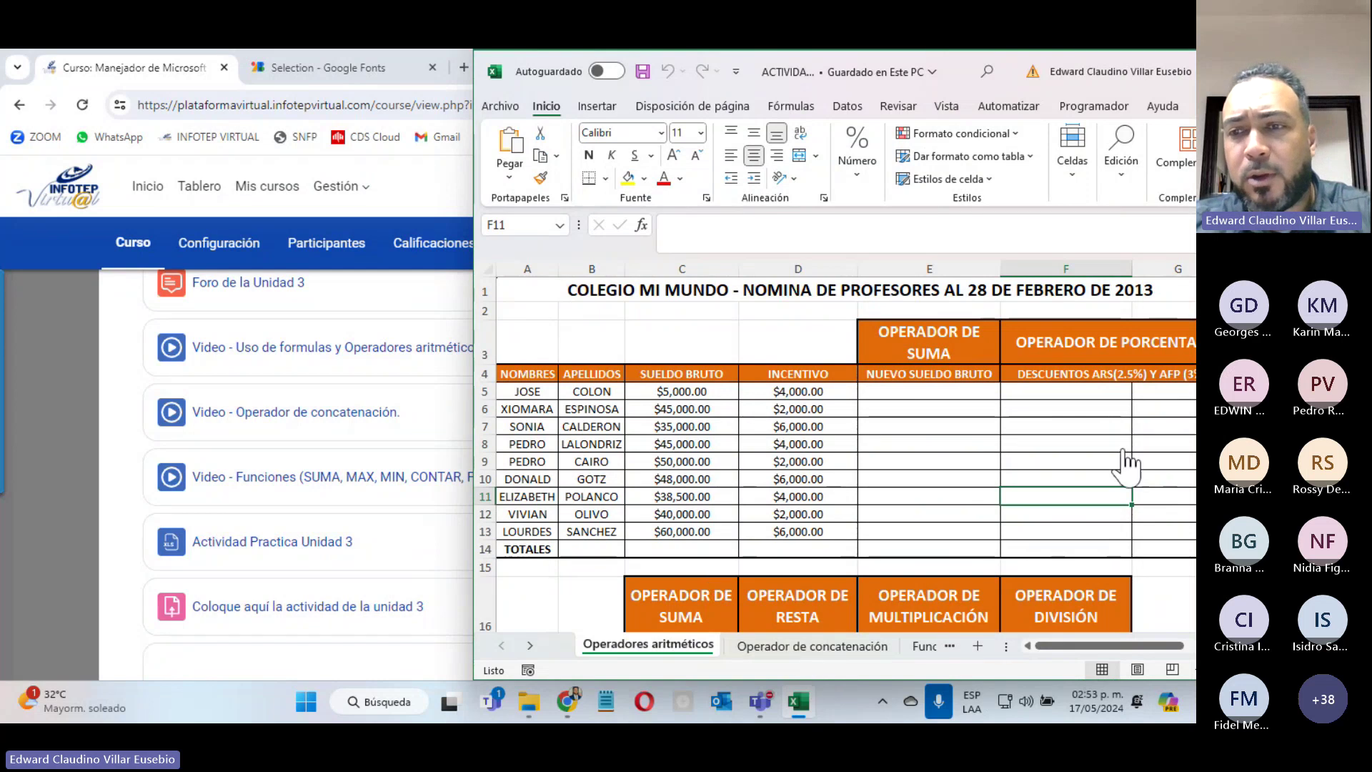
{"action": "left_click", "coordinate": [924, 647]}
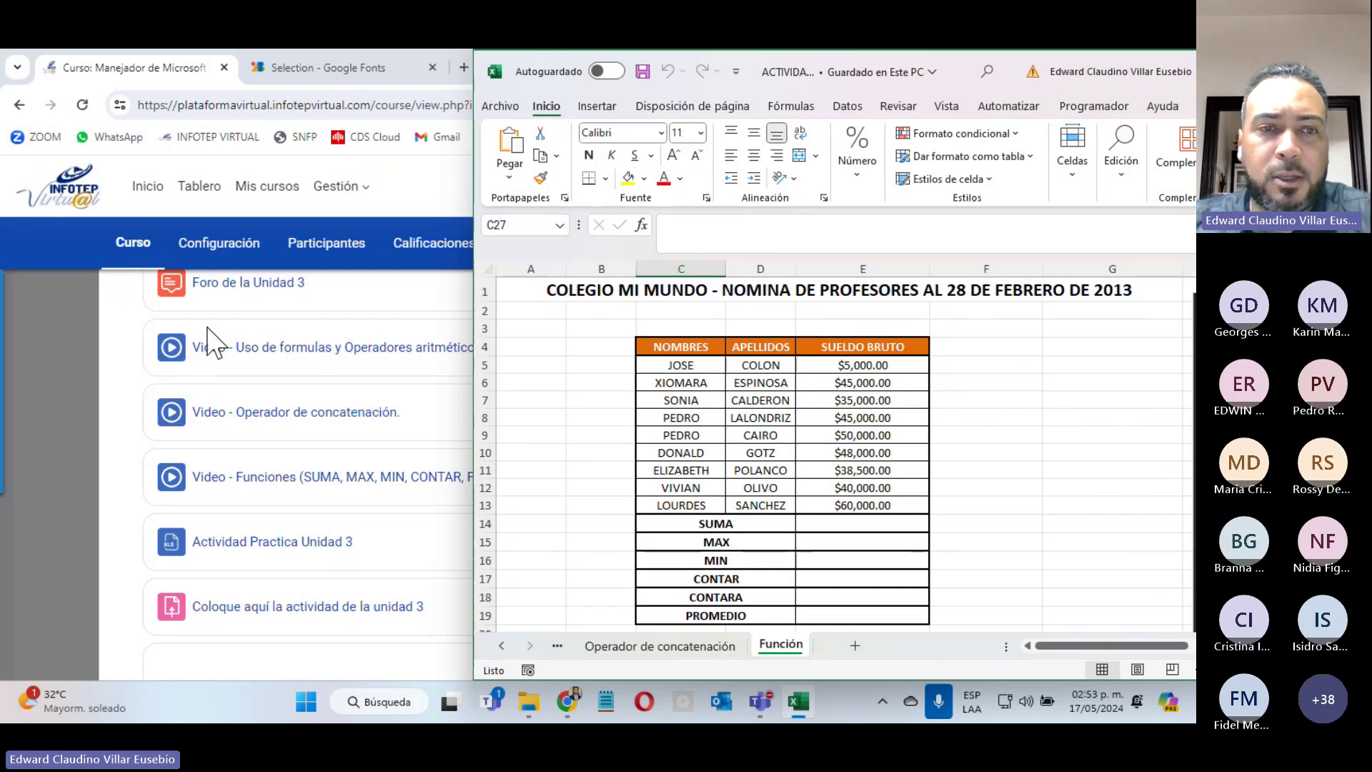
{"action": "left_click", "coordinate": [559, 648]}
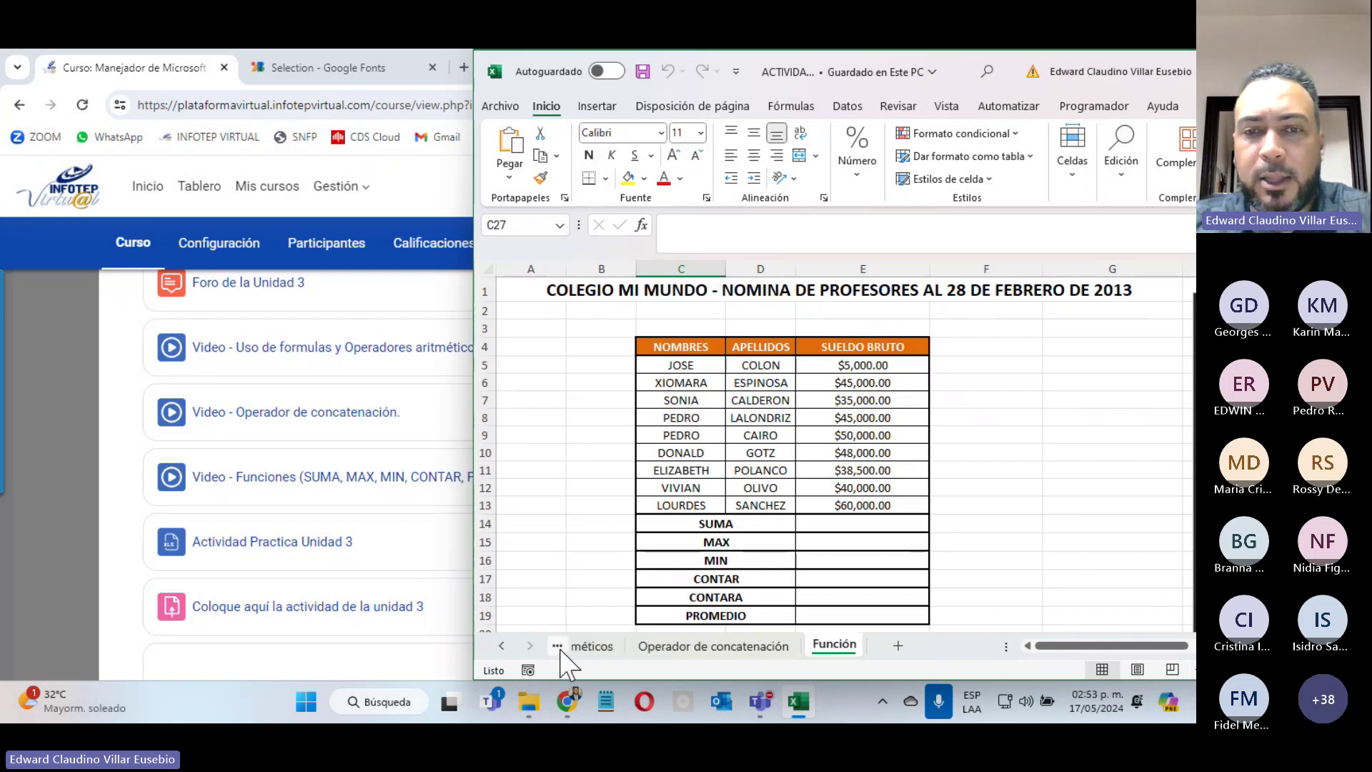
{"action": "left_click", "coordinate": [604, 647]}
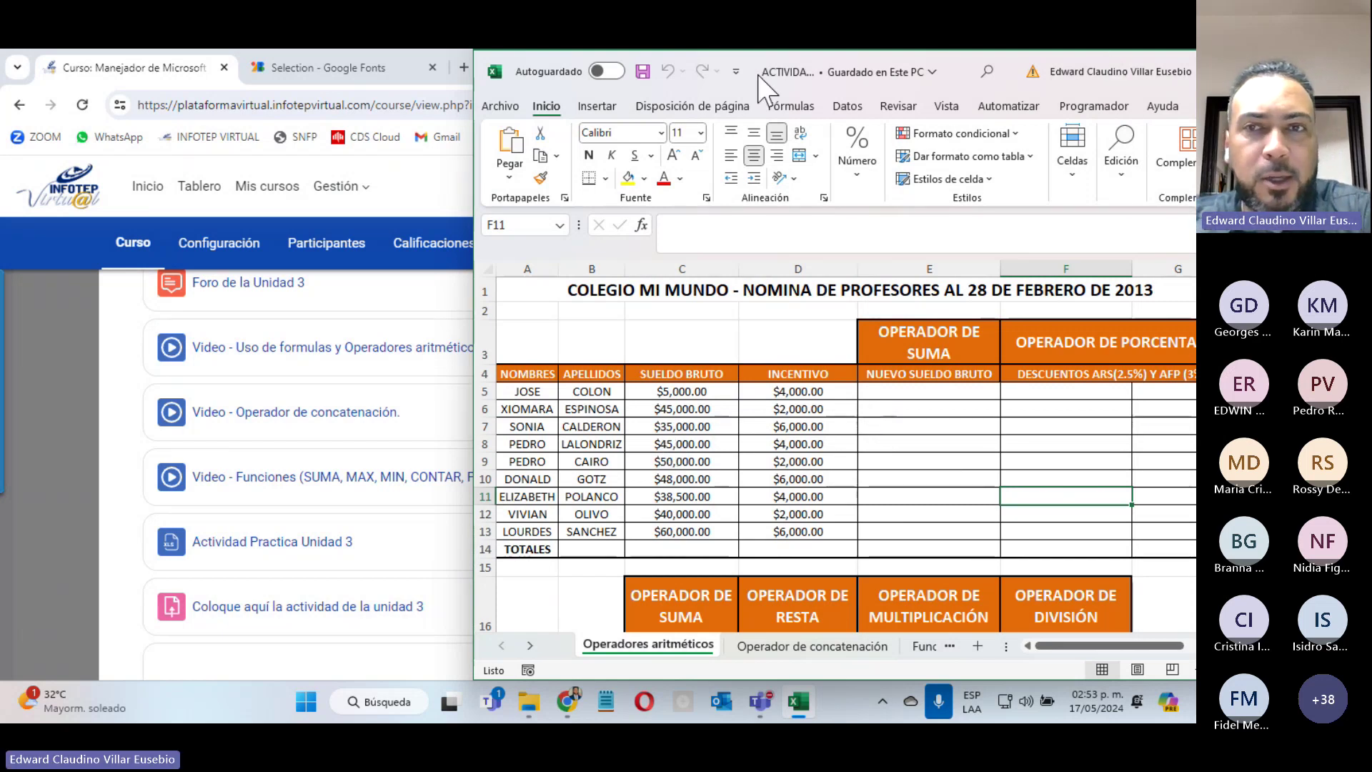
{"action": "double_click", "coordinate": [961, 69]}
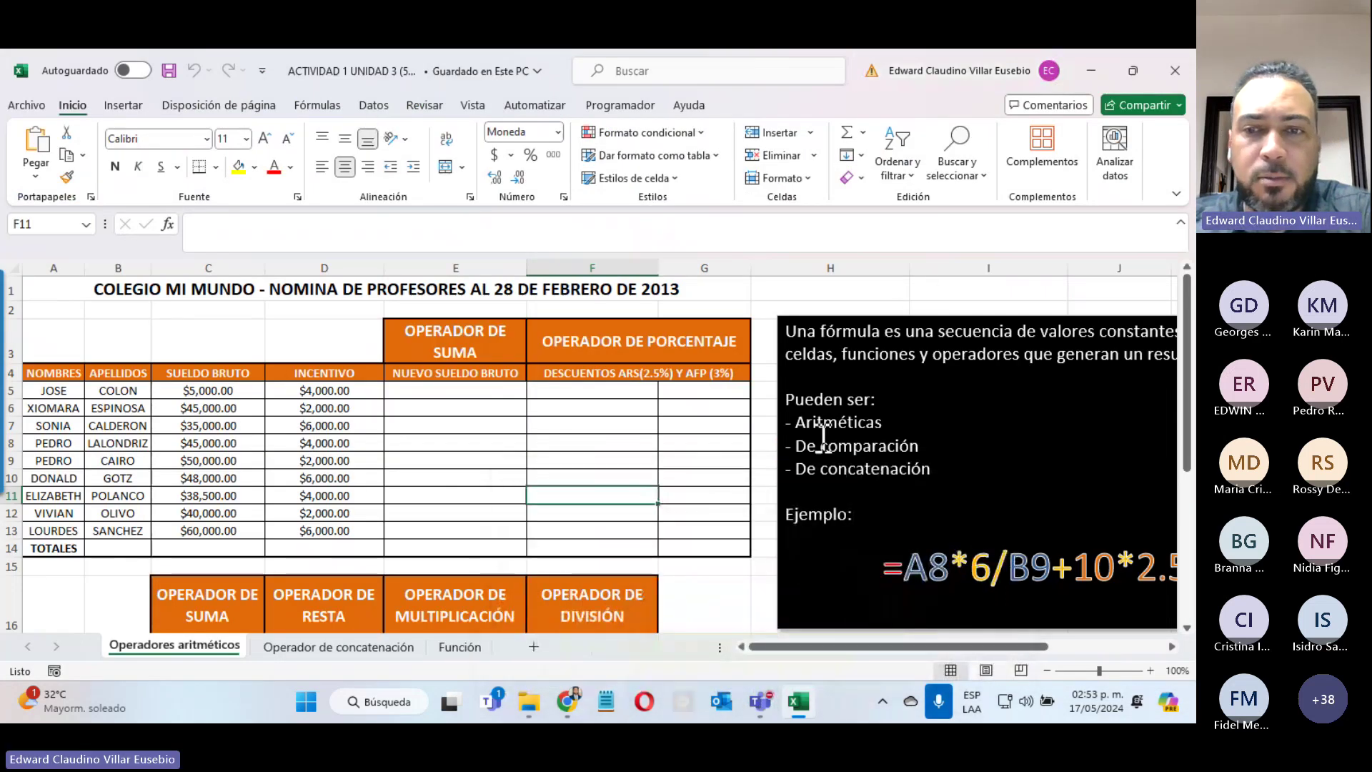
Step: Scroll back to column A, select each operator heading in turn, then select E5
{"action": "left_click_drag", "start_coordinate": [860, 647], "coordinate": [910, 647]}
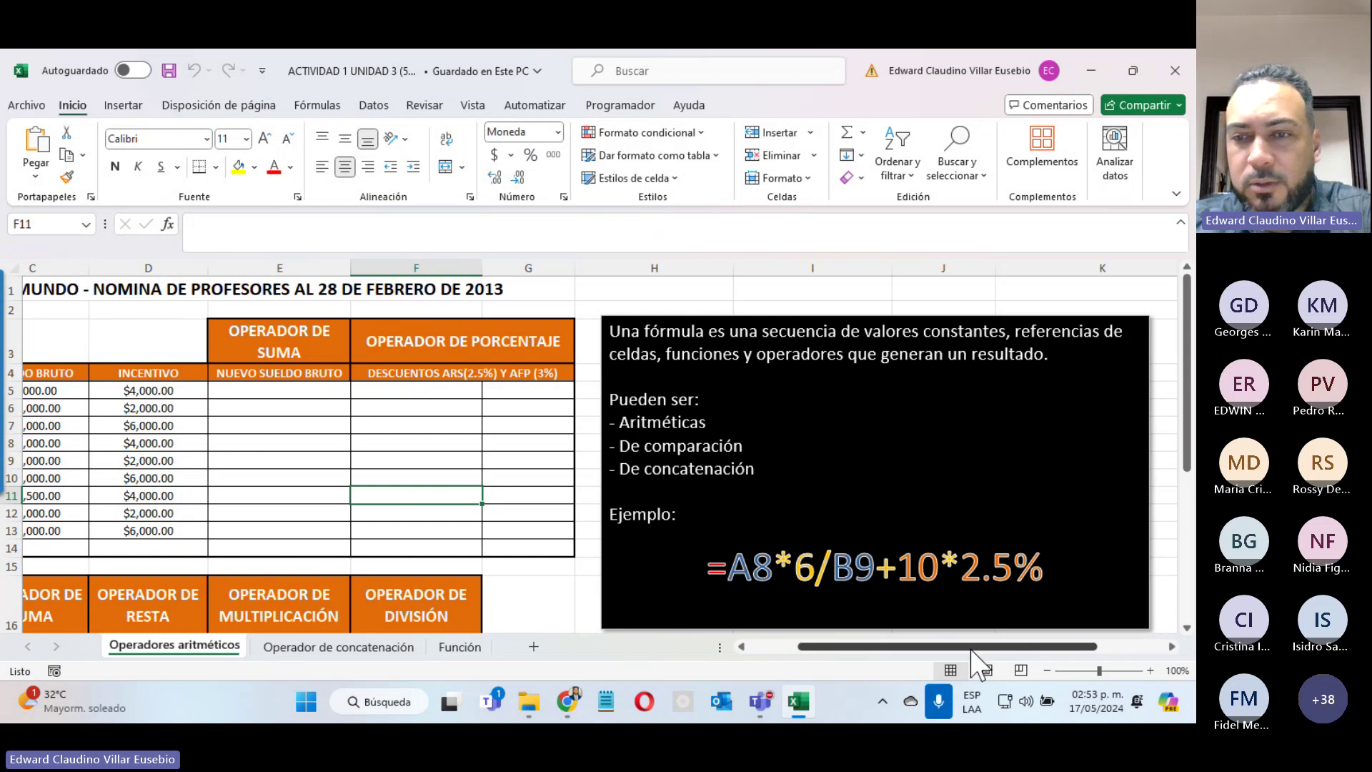
{"action": "left_click_drag", "start_coordinate": [951, 647], "coordinate": [900, 647]}
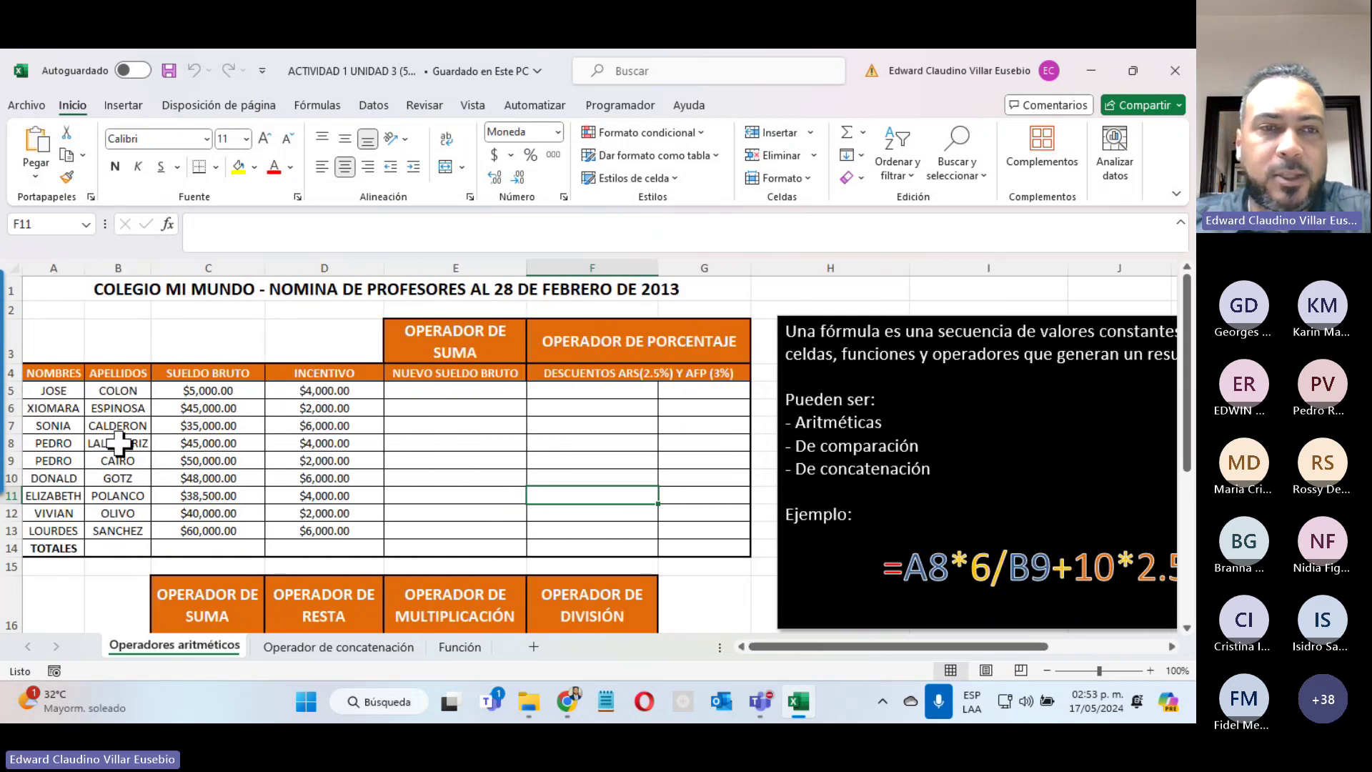
{"action": "left_click", "coordinate": [443, 327]}
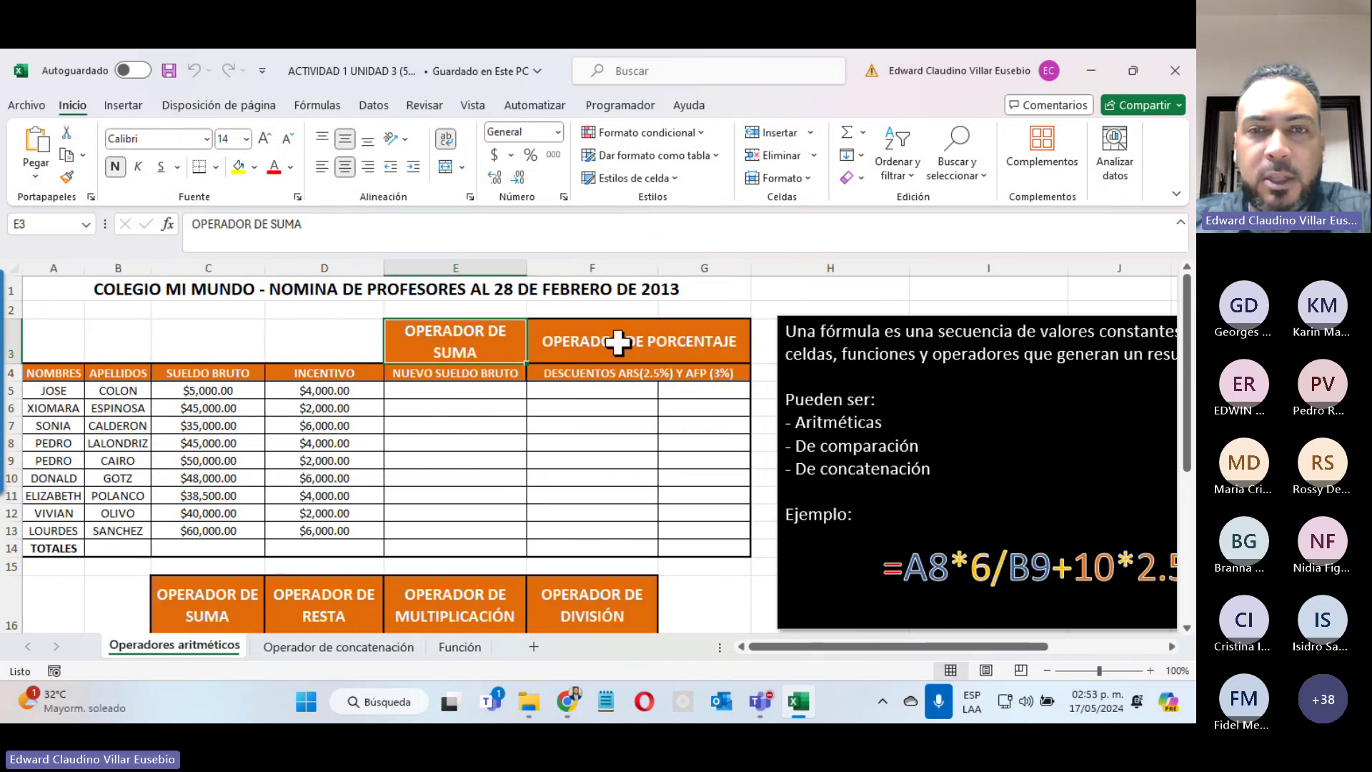
{"action": "left_click", "coordinate": [646, 336]}
{"action": "left_click", "coordinate": [201, 584]}
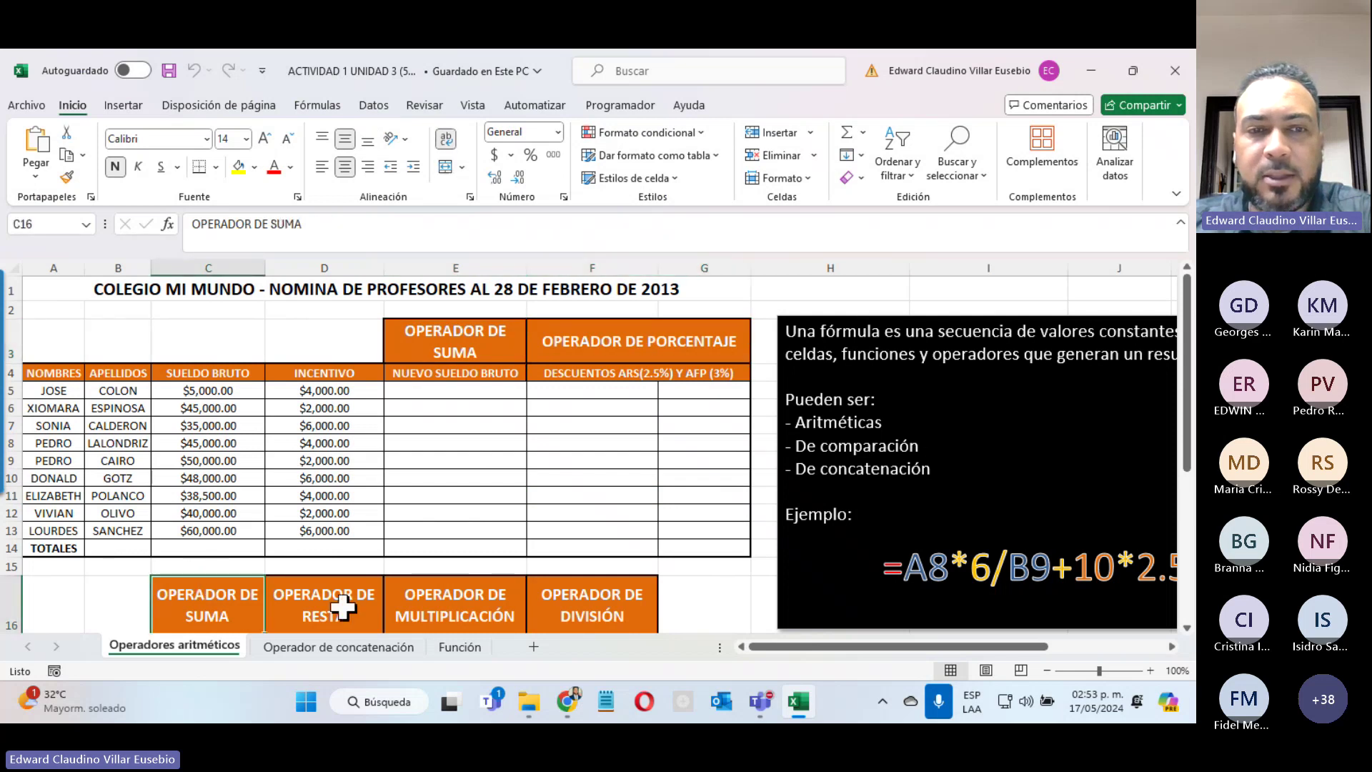
{"action": "left_click", "coordinate": [343, 603]}
{"action": "left_click", "coordinate": [454, 603]}
{"action": "left_click", "coordinate": [602, 593]}
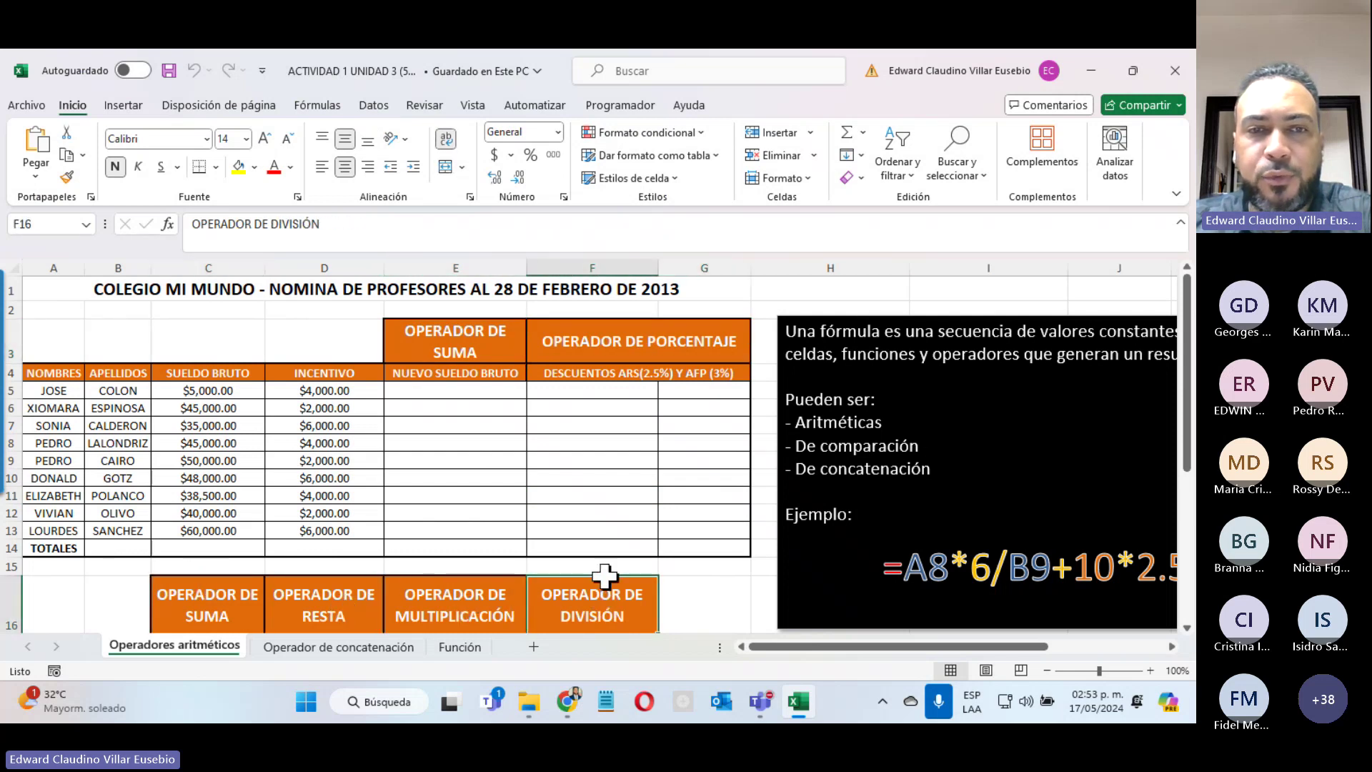
{"action": "left_click", "coordinate": [434, 385]}
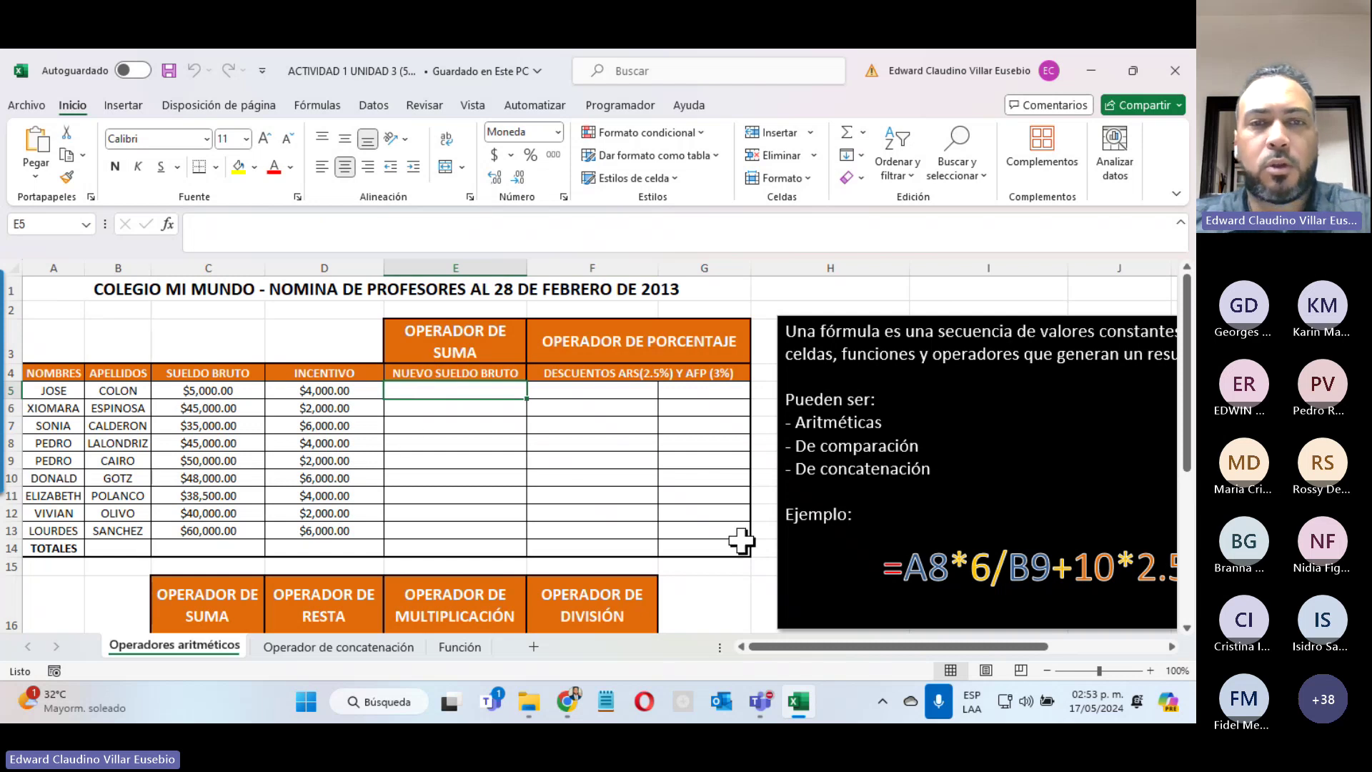
Step: Start a =C5+D5 formula in E5, then erase it and reselect E5
{"action": "type", "text": "="}
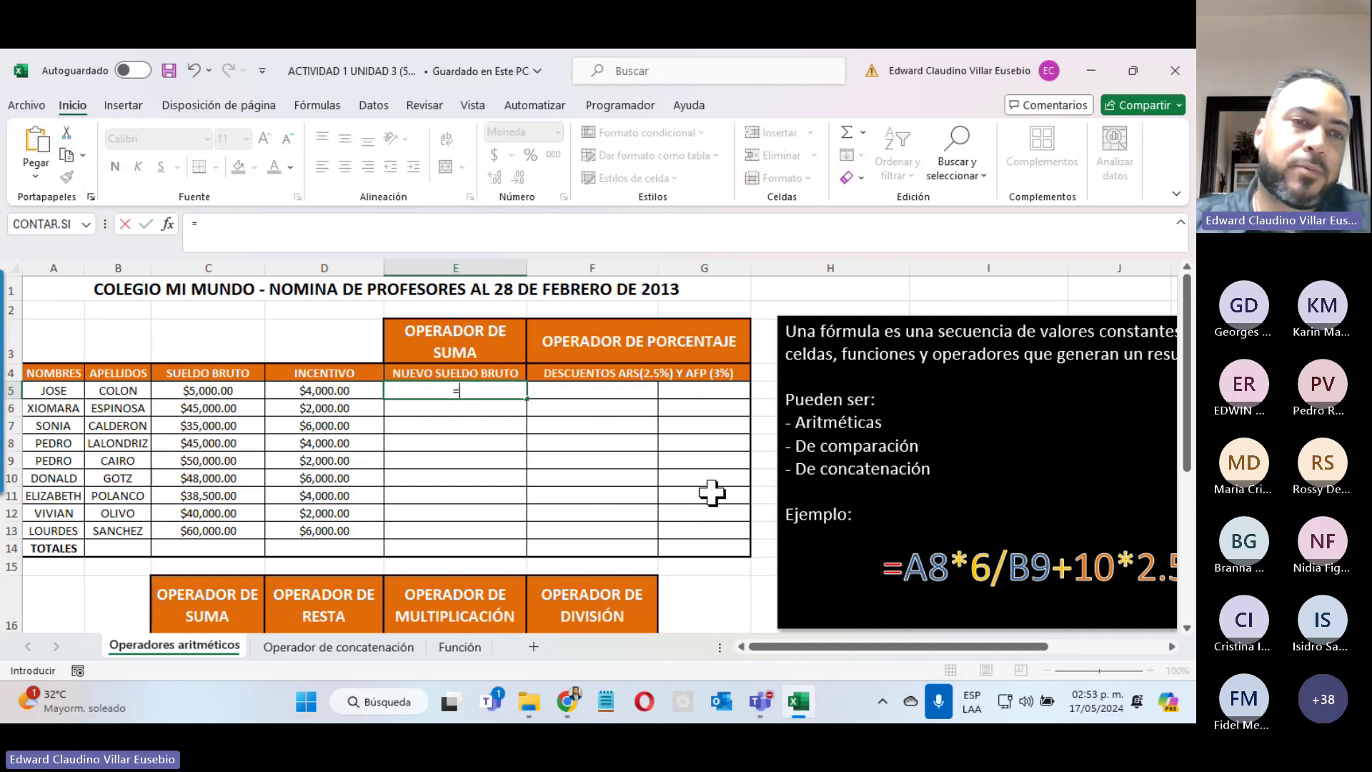
{"action": "left_click", "coordinate": [215, 392]}
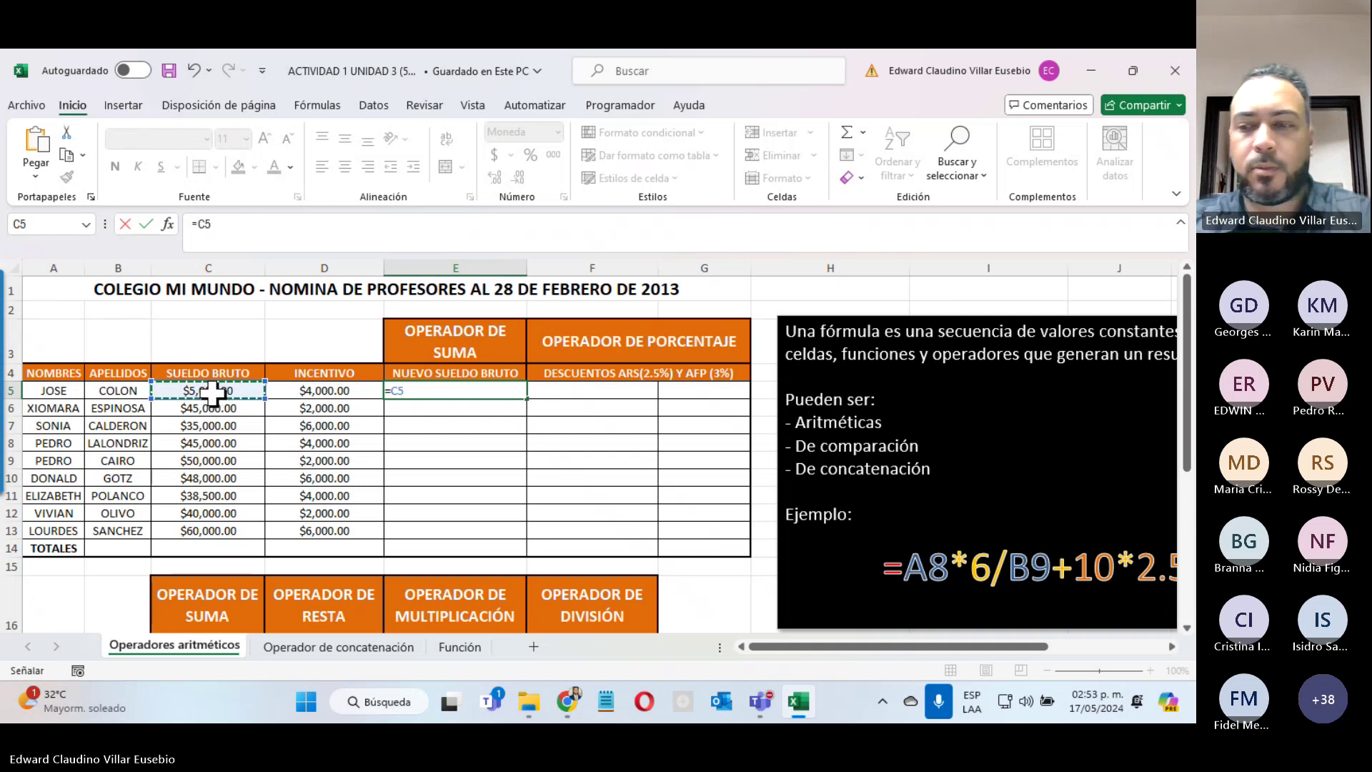
{"action": "type", "text": "+"}
{"action": "left_click", "coordinate": [331, 391]}
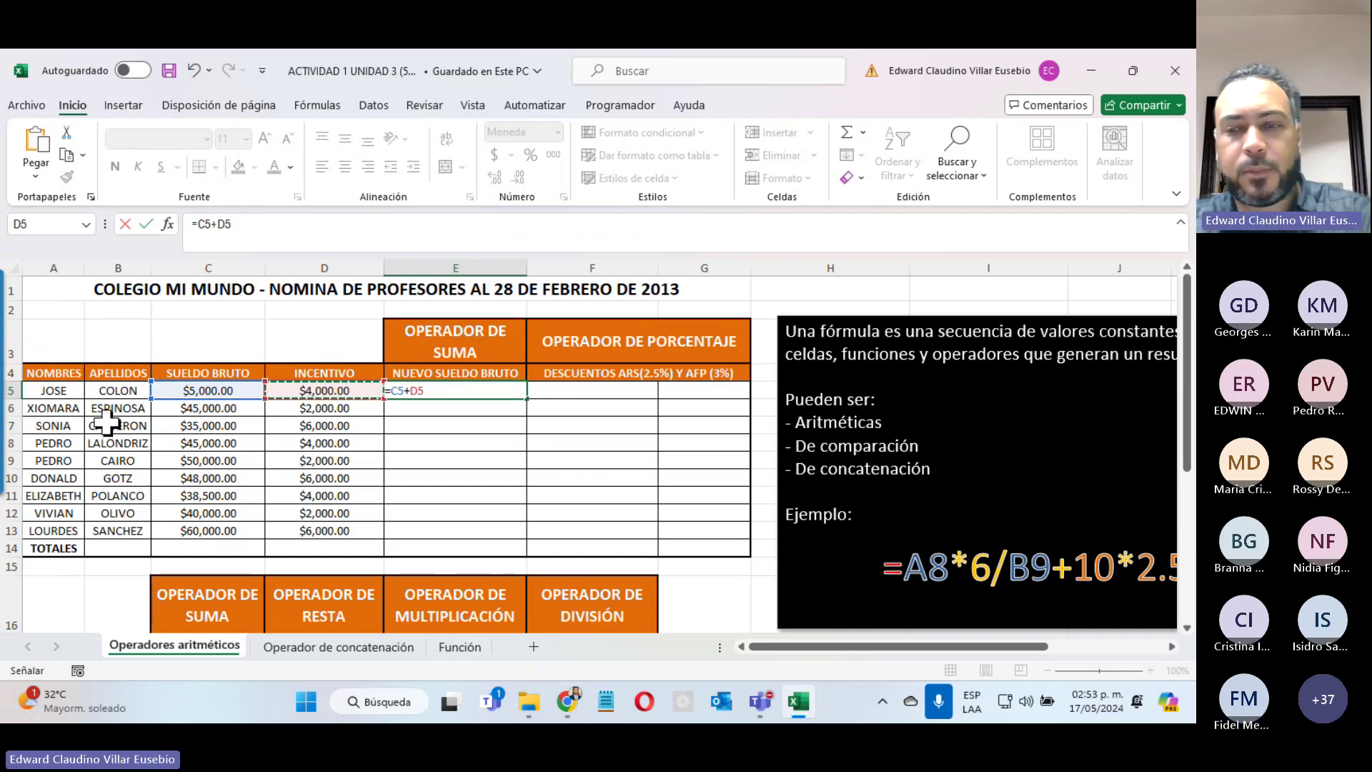
{"action": "key", "text": "BackSpace"}
{"action": "key", "text": "BackSpace"}
{"action": "key", "text": "BackSpace"}
{"action": "key", "text": "BackSpace"}
{"action": "key", "text": "BackSpace"}
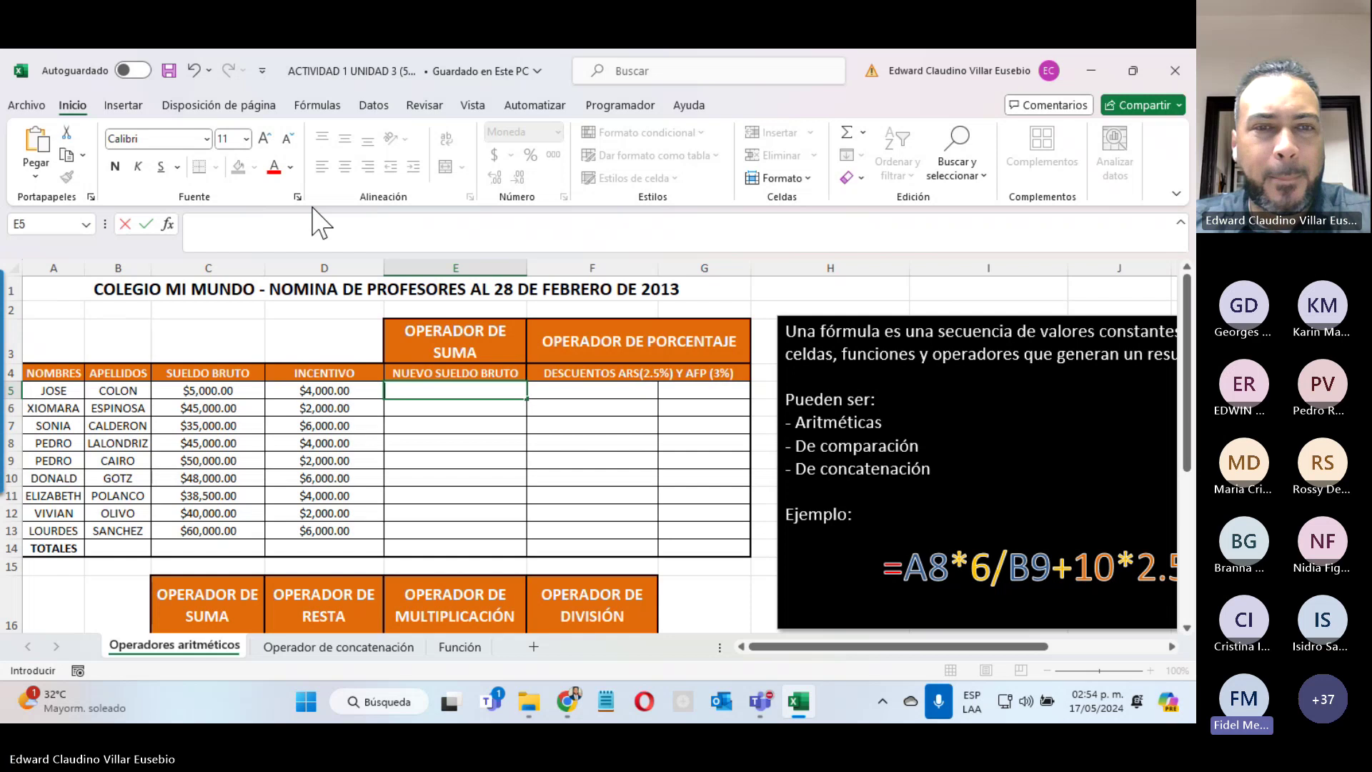
{"action": "left_click", "coordinate": [480, 342]}
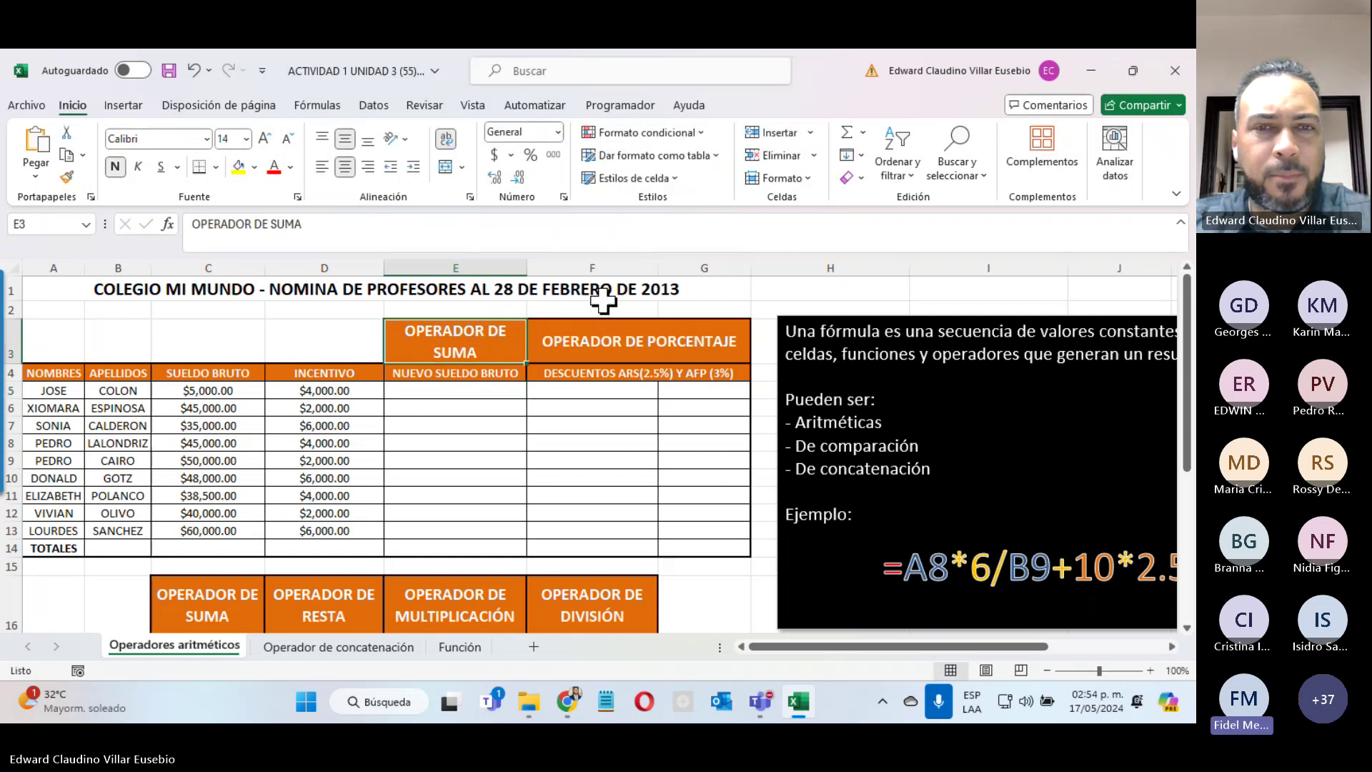
{"action": "left_click", "coordinate": [422, 384]}
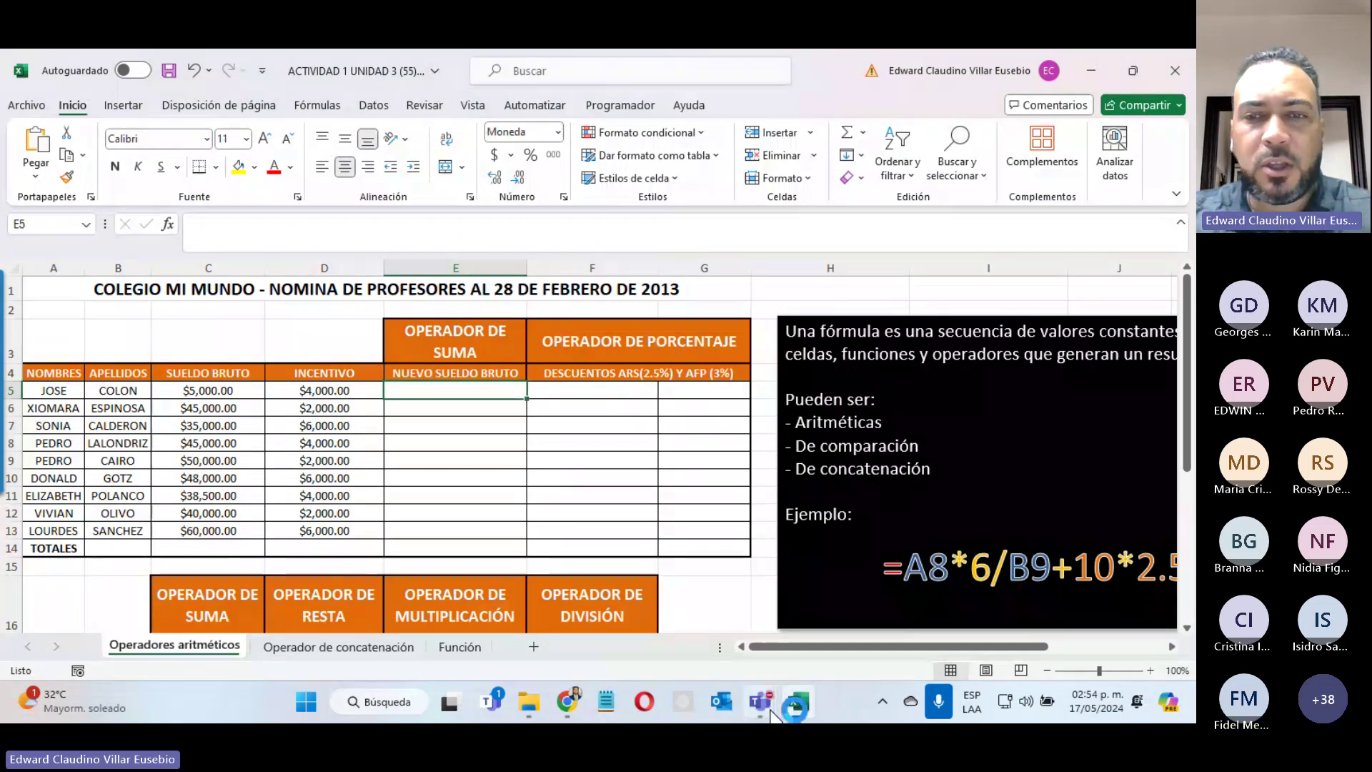
Step: Check the Teams meeting, return to E5, and begin the formula again with =C5
{"action": "mouse_move", "coordinate": [772, 715]}
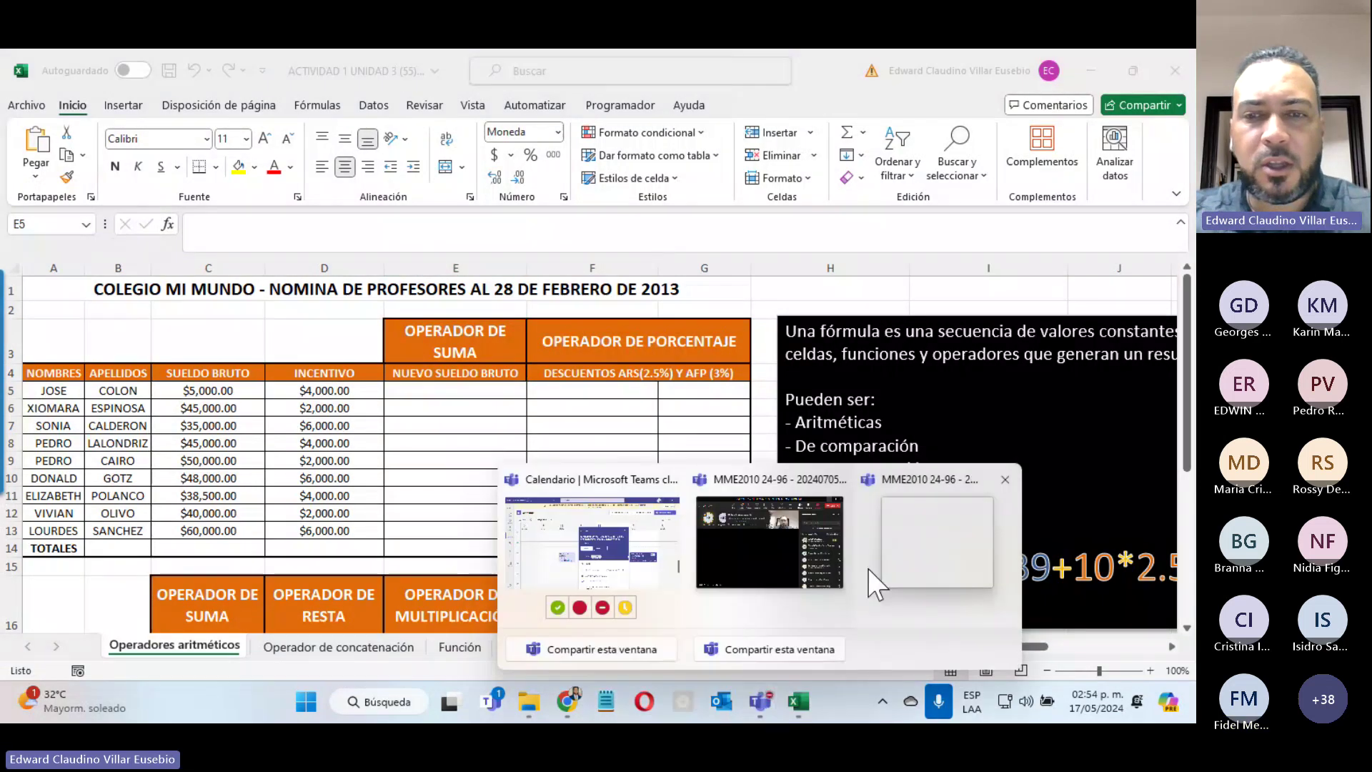
{"action": "left_click", "coordinate": [910, 555]}
{"action": "left_click", "coordinate": [453, 390]}
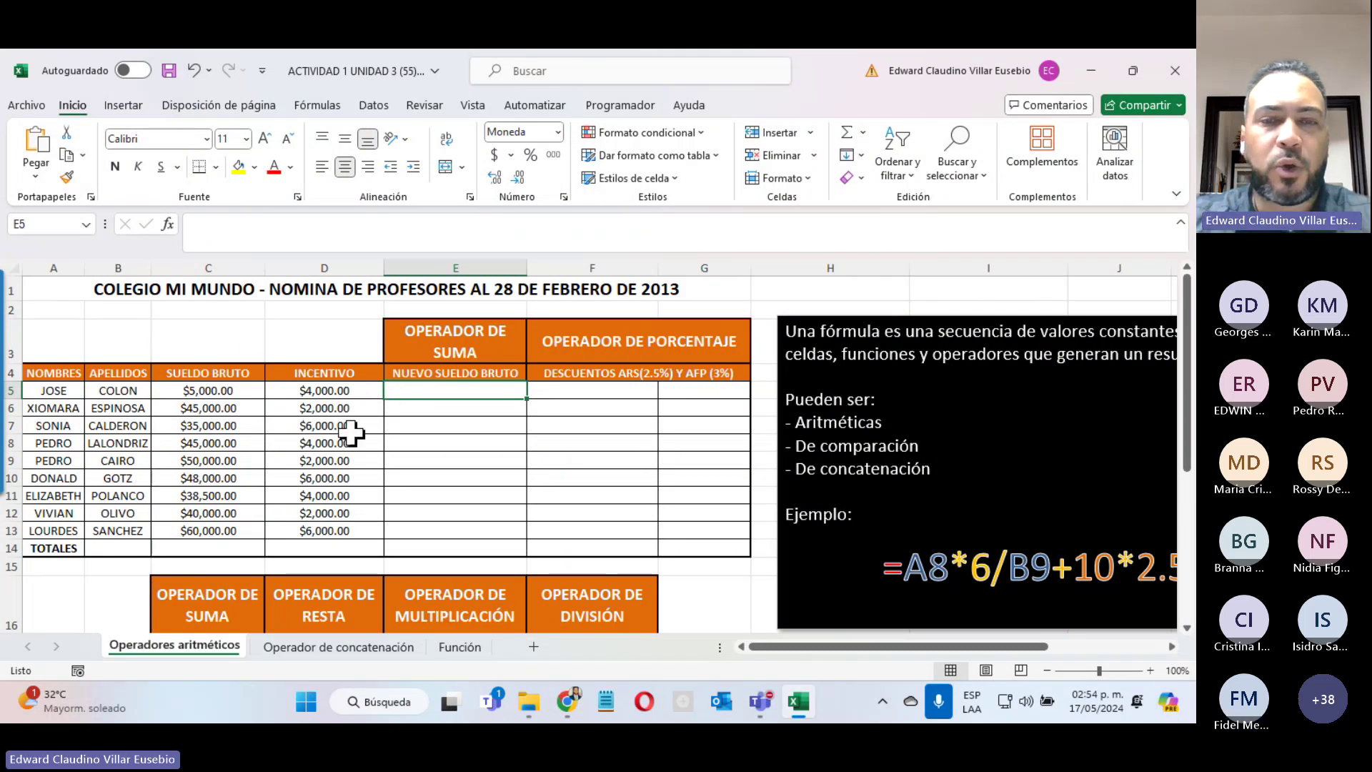
{"action": "type", "text": "="}
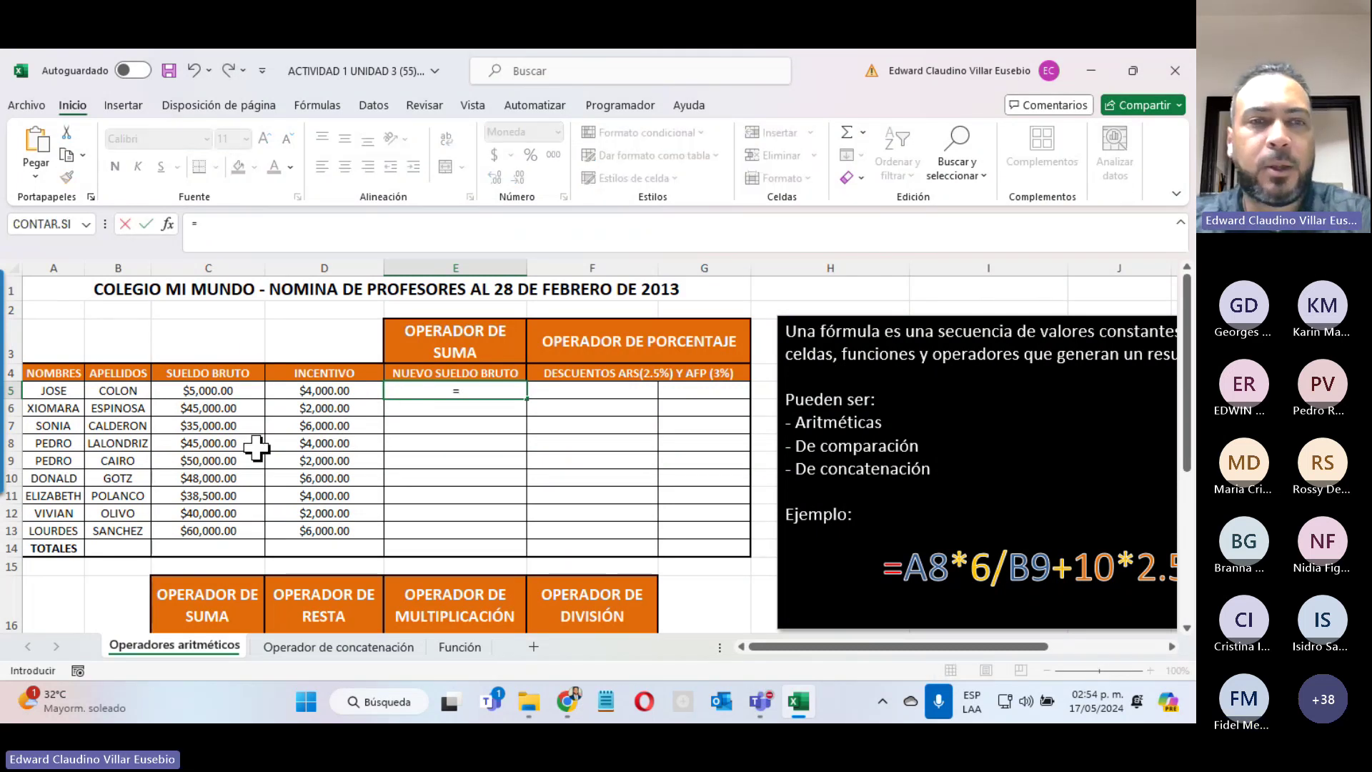
{"action": "left_click", "coordinate": [325, 391]}
{"action": "left_click", "coordinate": [194, 392]}
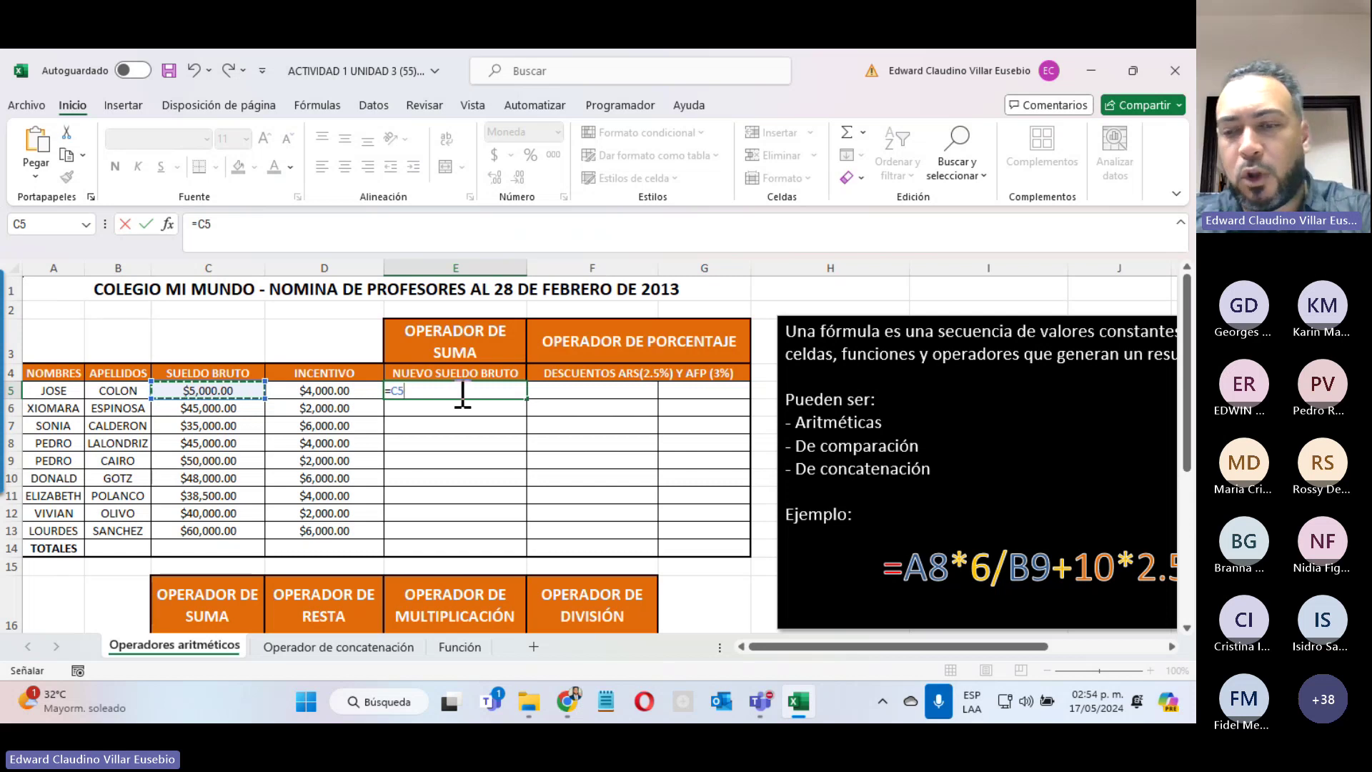
{"action": "key", "text": "BackSpace"}
{"action": "key", "text": "BackSpace"}
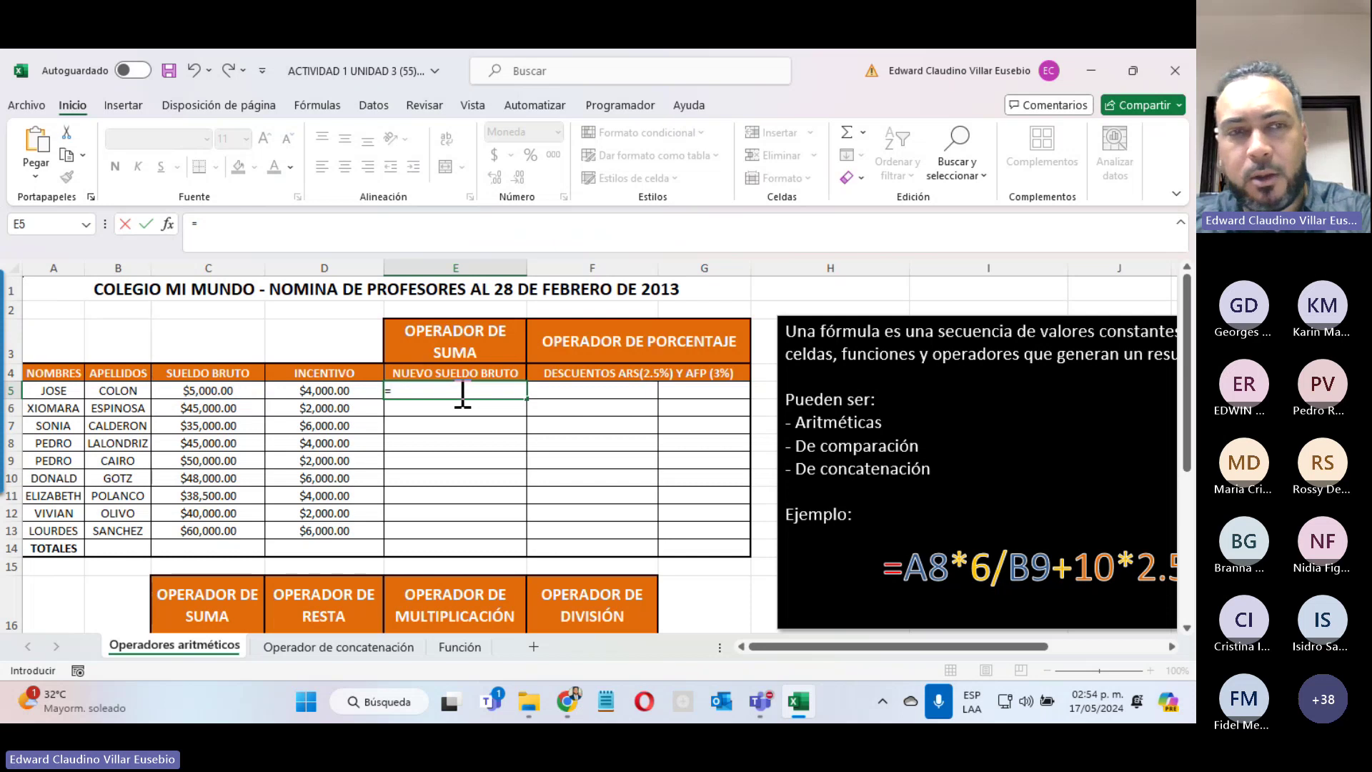
Step: Enter =5000+4000 in E5 and change D5's incentive to 5000
{"action": "type", "text": "5000"}
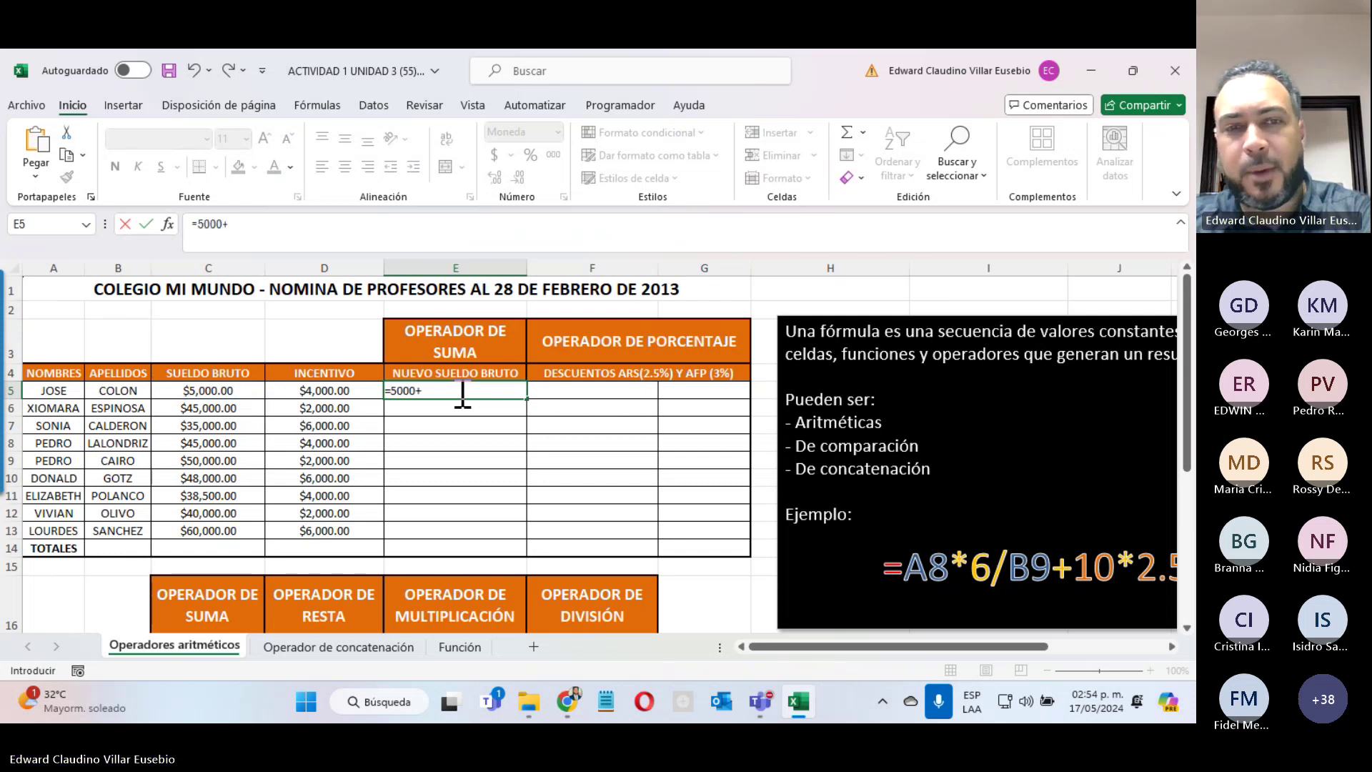
{"action": "type", "text": "+4000"}
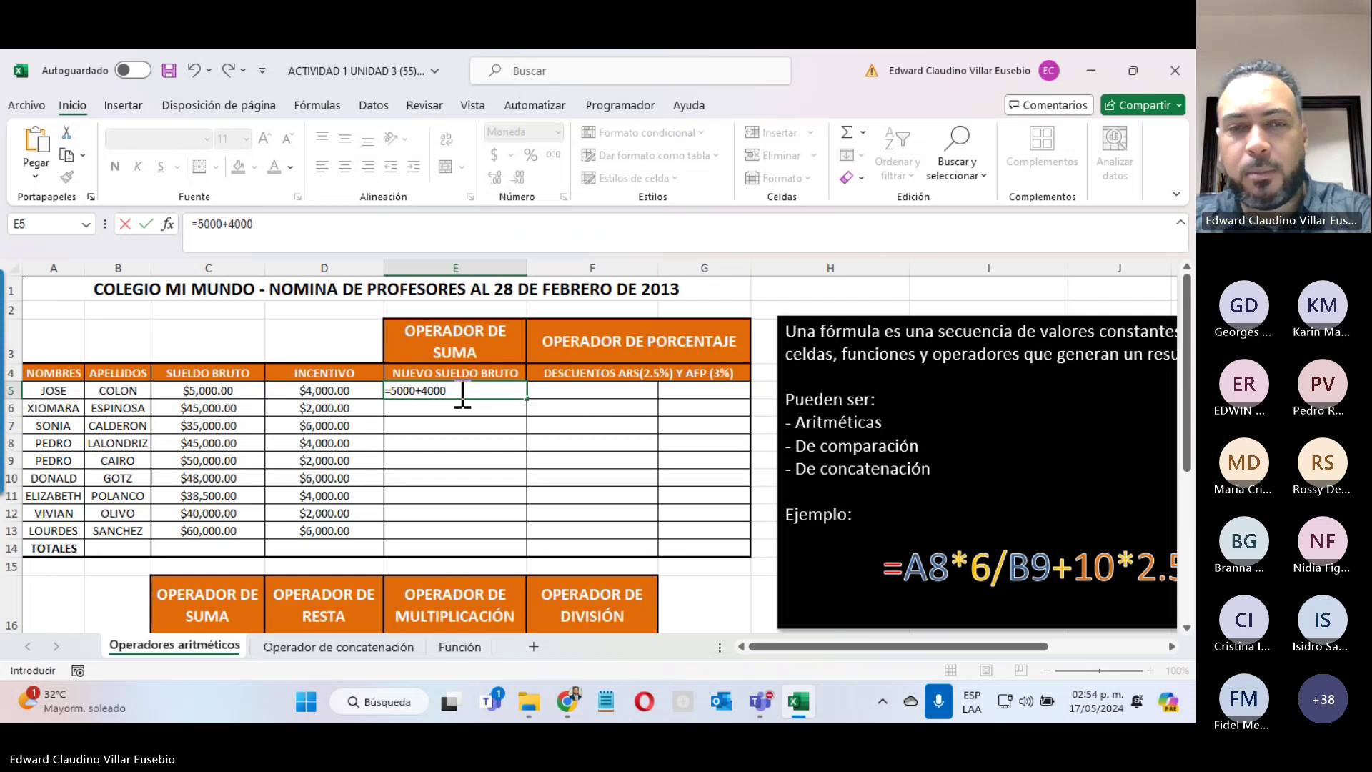
{"action": "key", "text": "Return"}
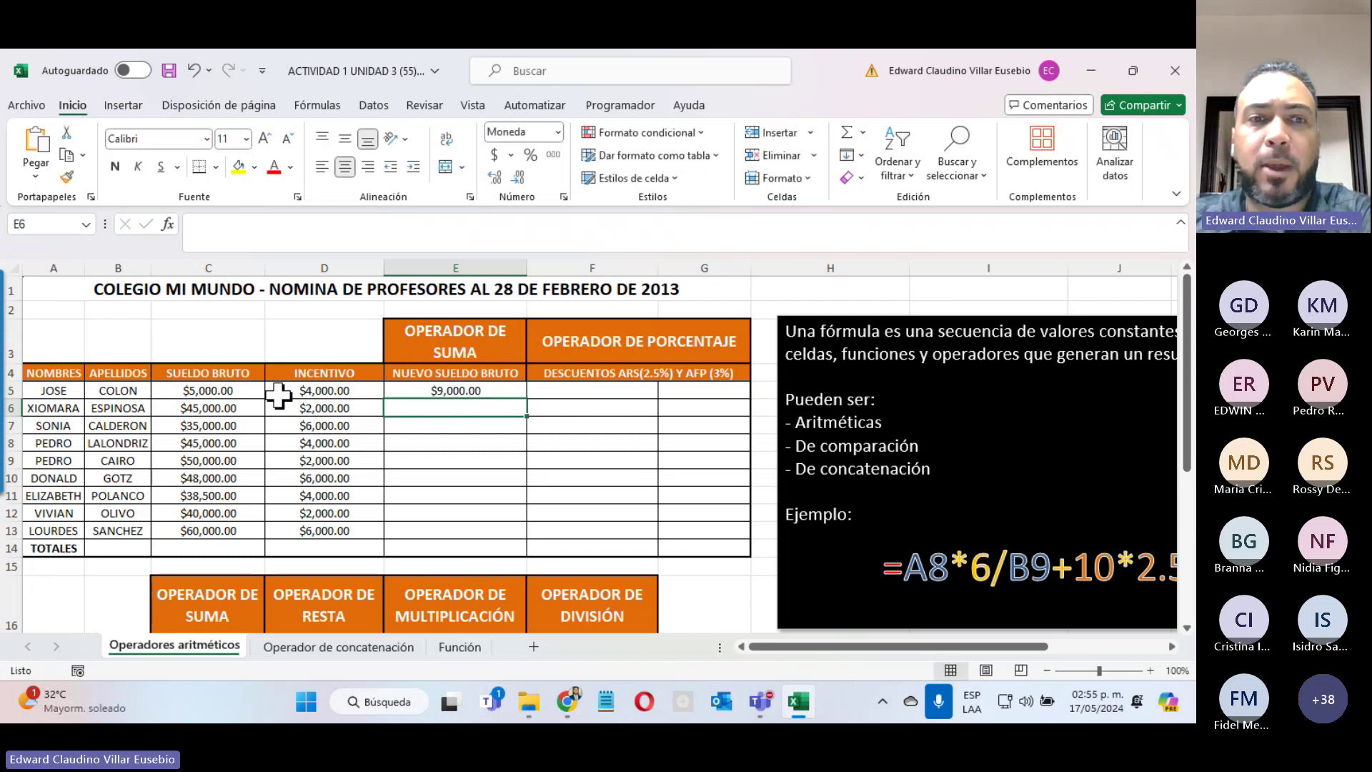
{"action": "double_click", "coordinate": [304, 391]}
{"action": "key", "text": "BackSpace"}
{"action": "key", "text": "BackSpace"}
{"action": "key", "text": "BackSpace"}
{"action": "key", "text": "BackSpace"}
{"action": "type", "text": "5000"}
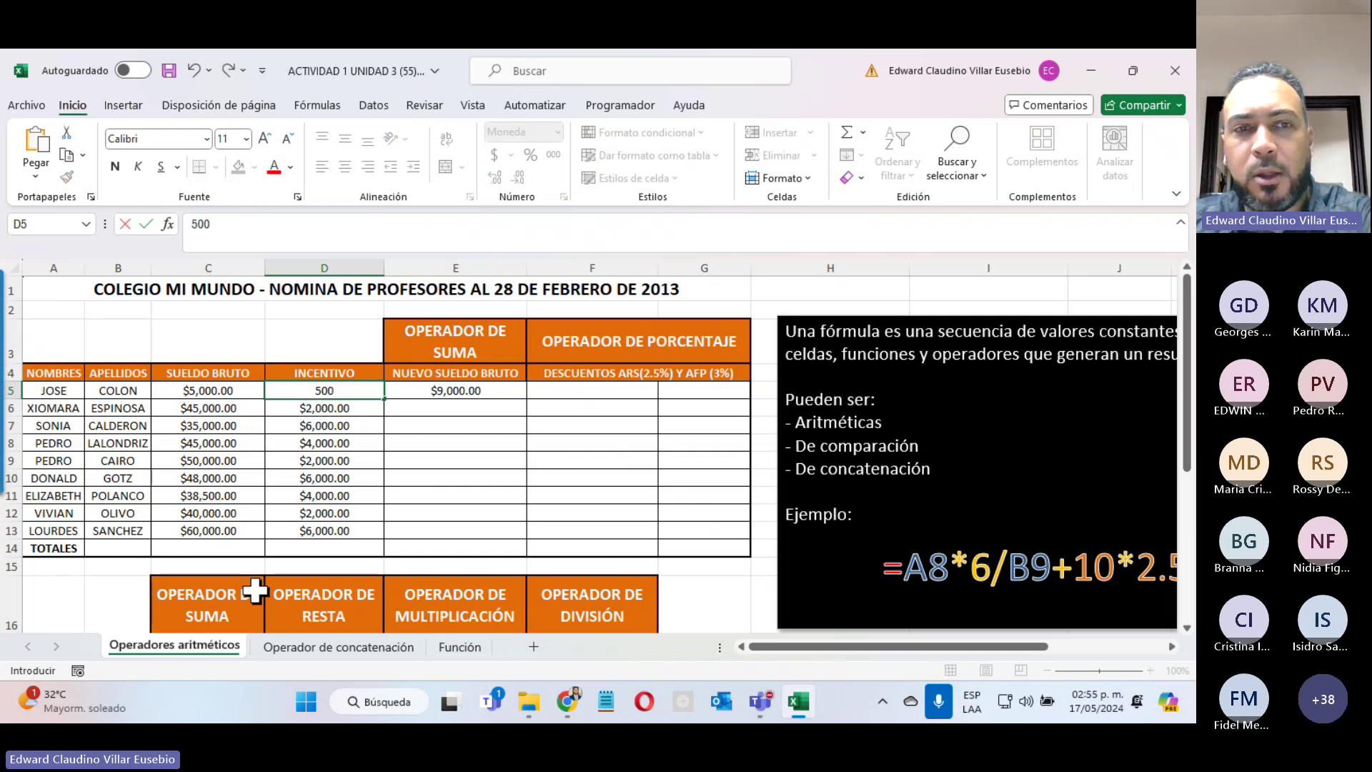
{"action": "key", "text": "Return"}
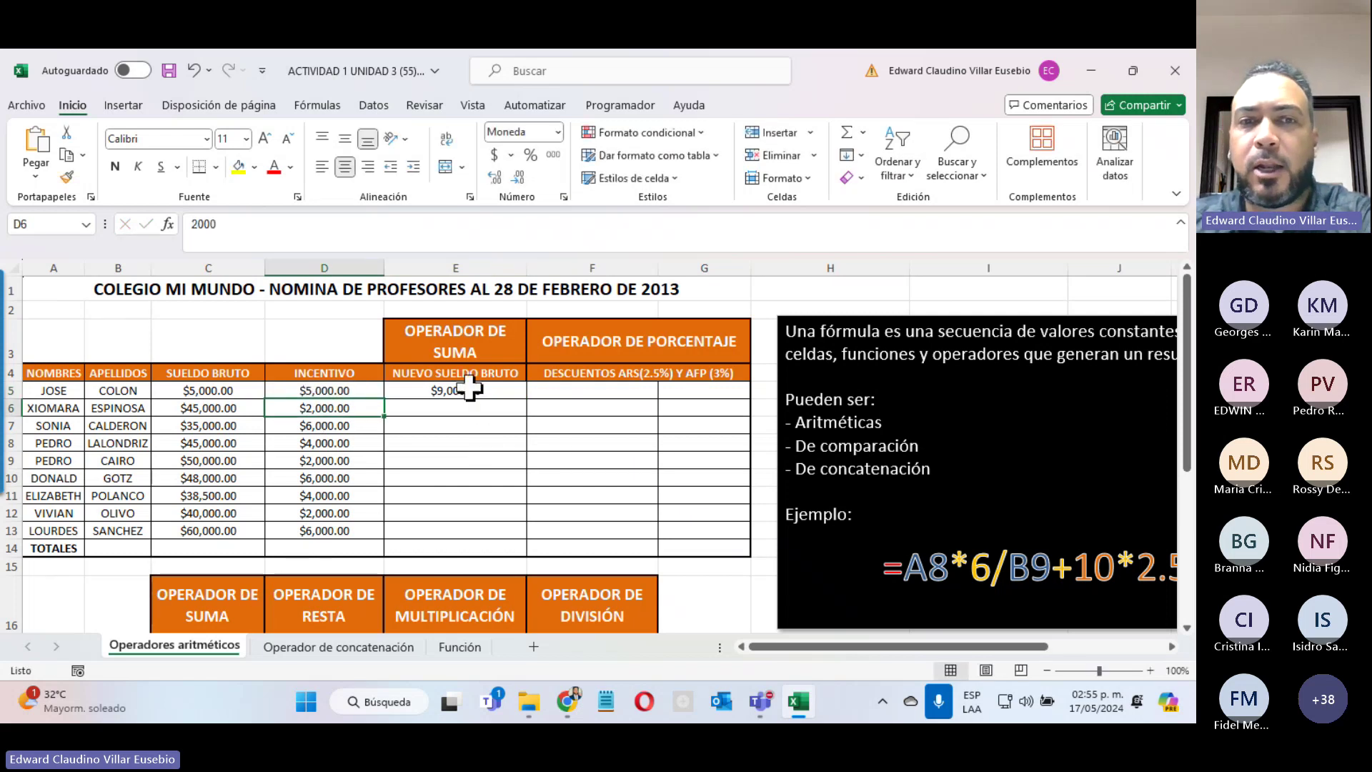
Step: Start rewriting E5's formula as =C5
{"action": "left_click", "coordinate": [473, 390]}
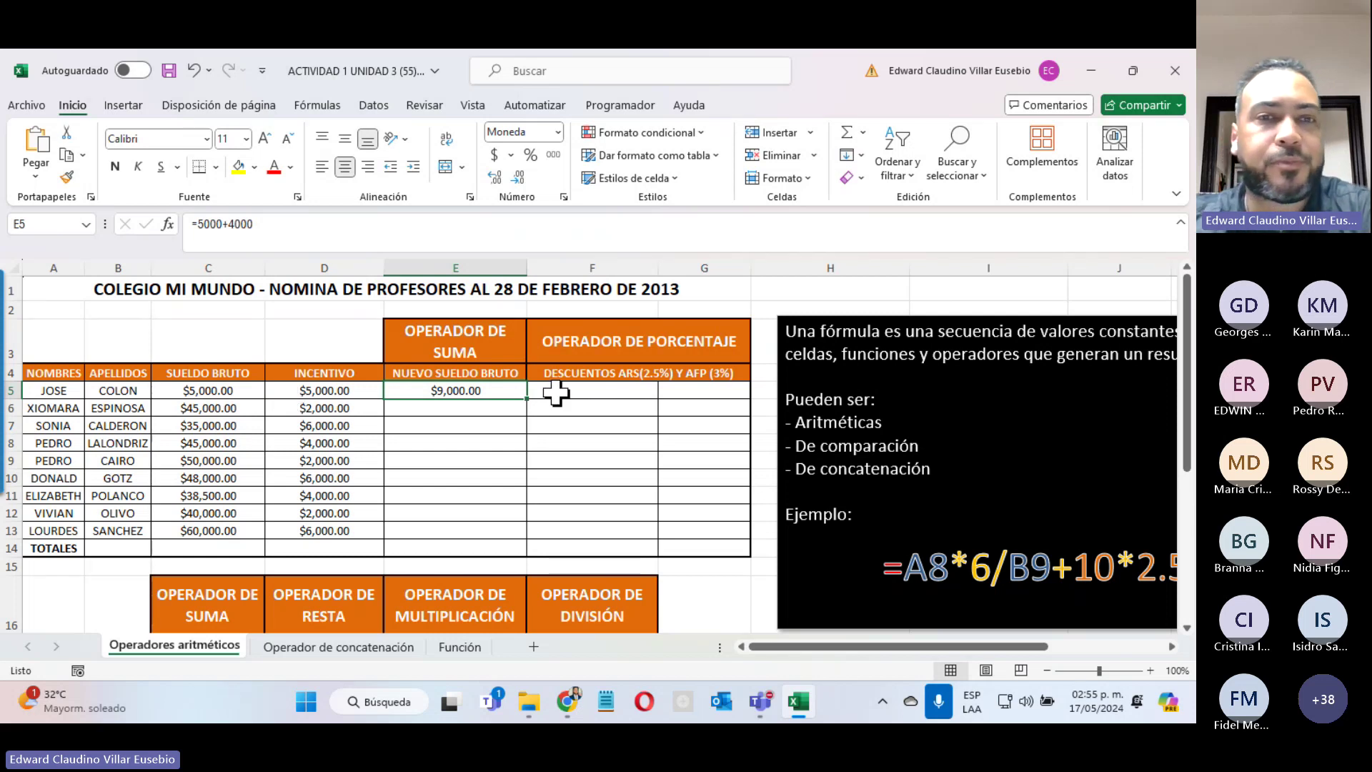
{"action": "type", "text": "="}
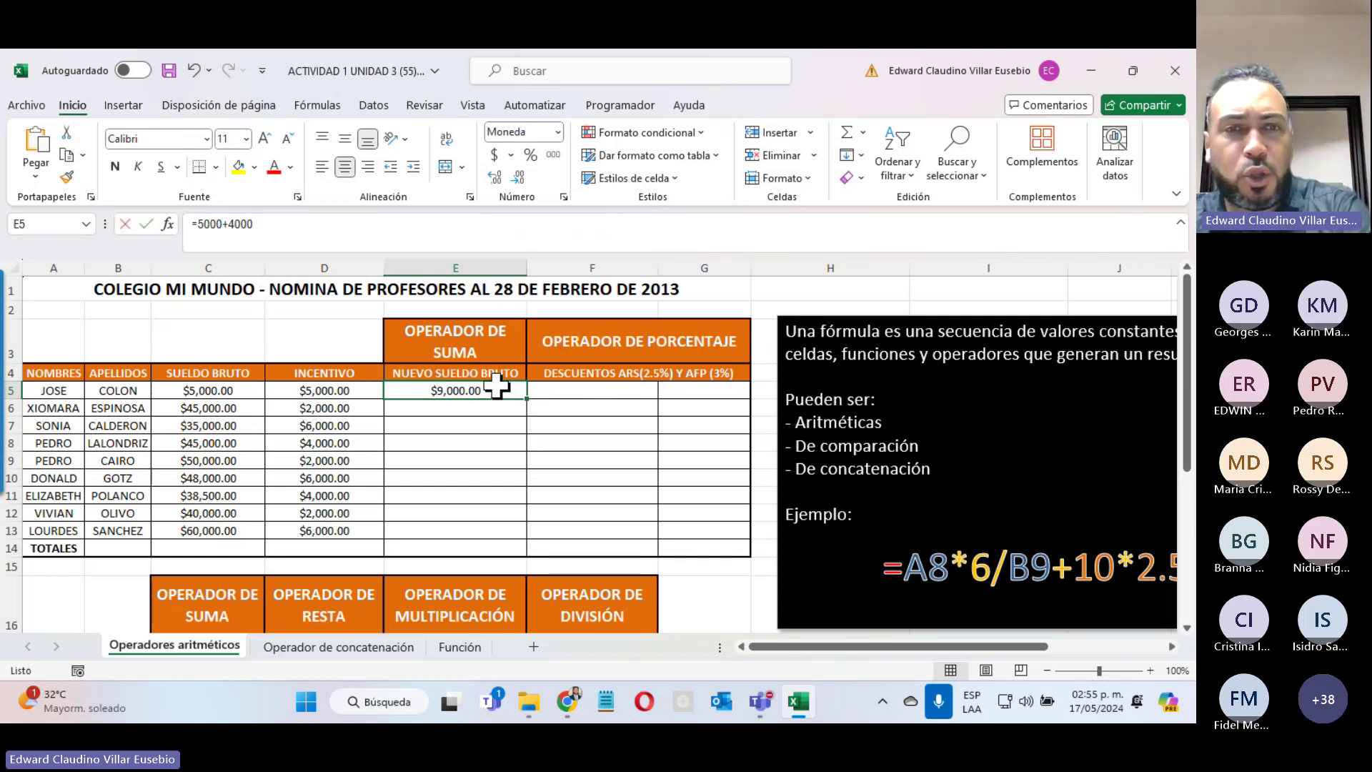
{"action": "left_click", "coordinate": [185, 391]}
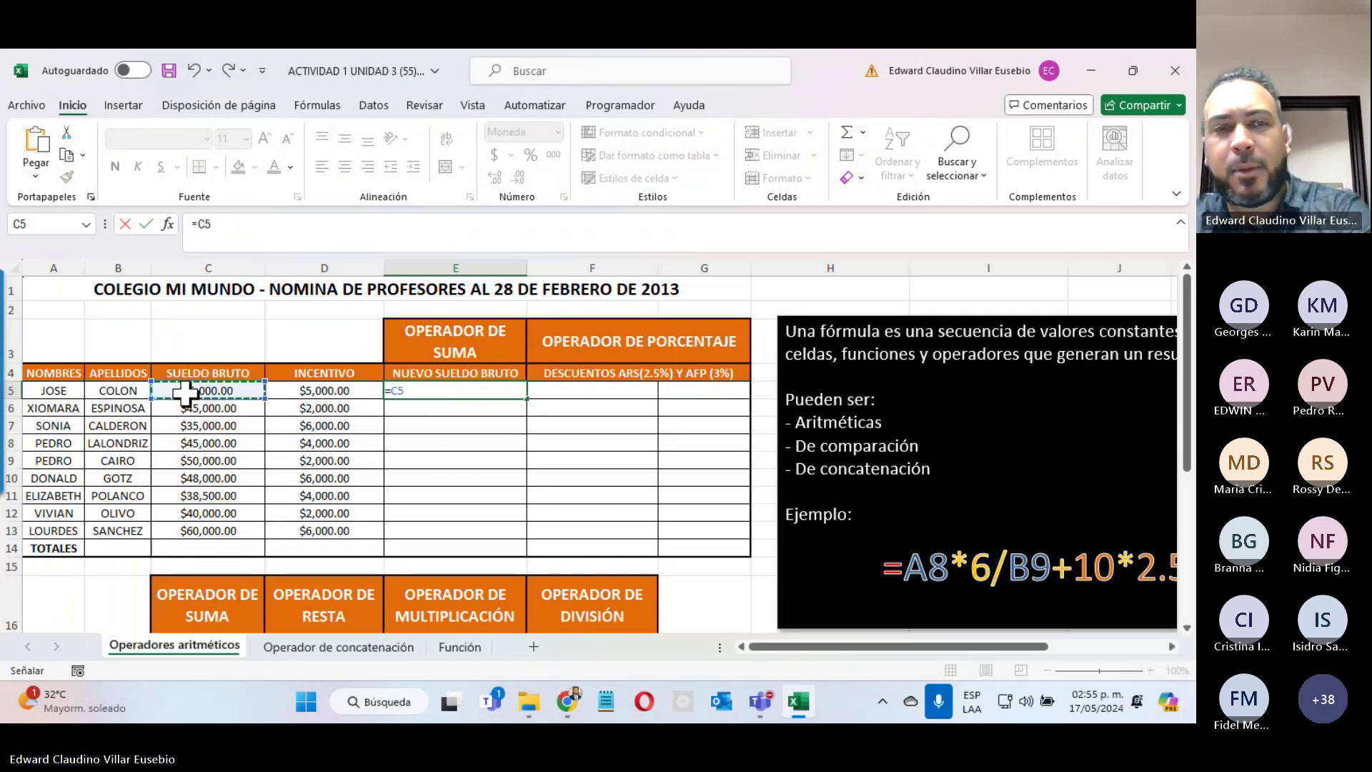
Step: Complete E5 as =C5+D5, restore D5's incentive to 4,000, and review E5's formula
{"action": "type", "text": "+"}
{"action": "left_click", "coordinate": [317, 390]}
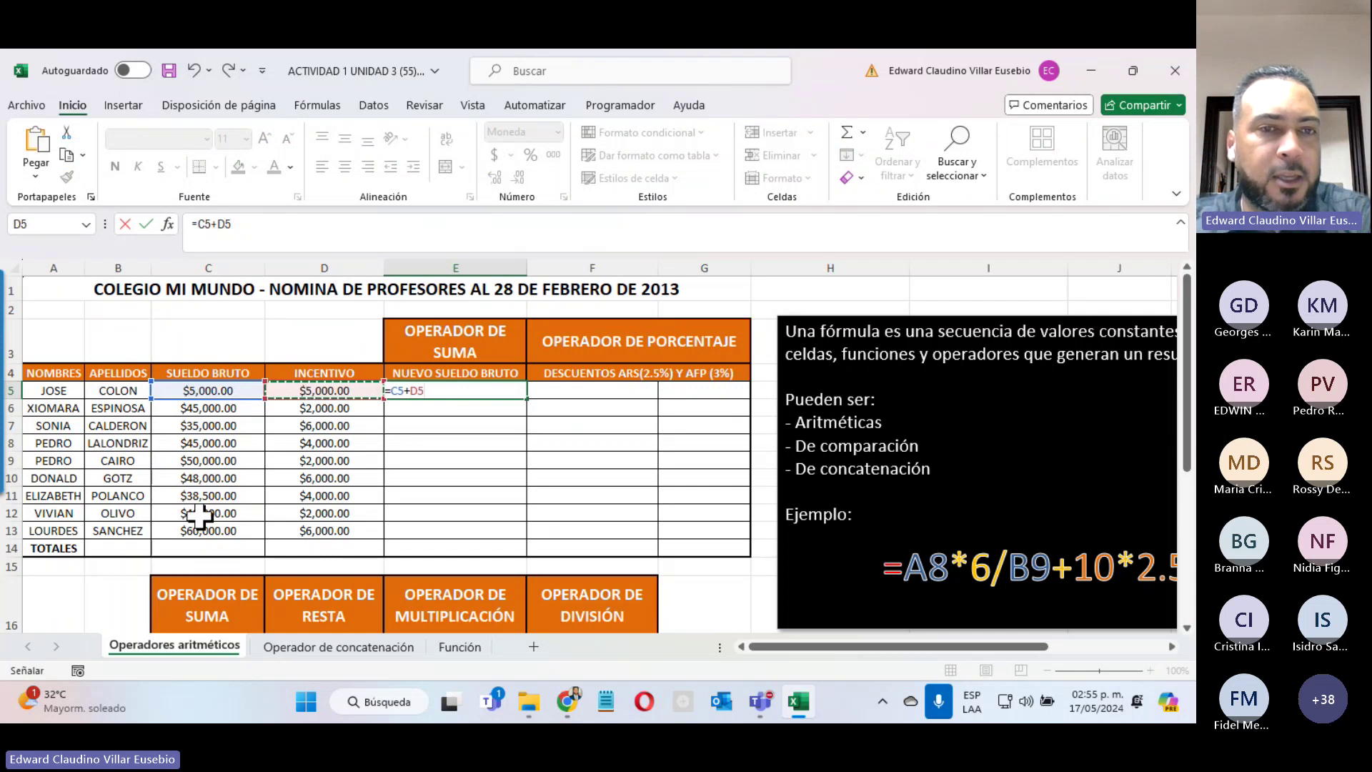
{"action": "key", "text": "Return"}
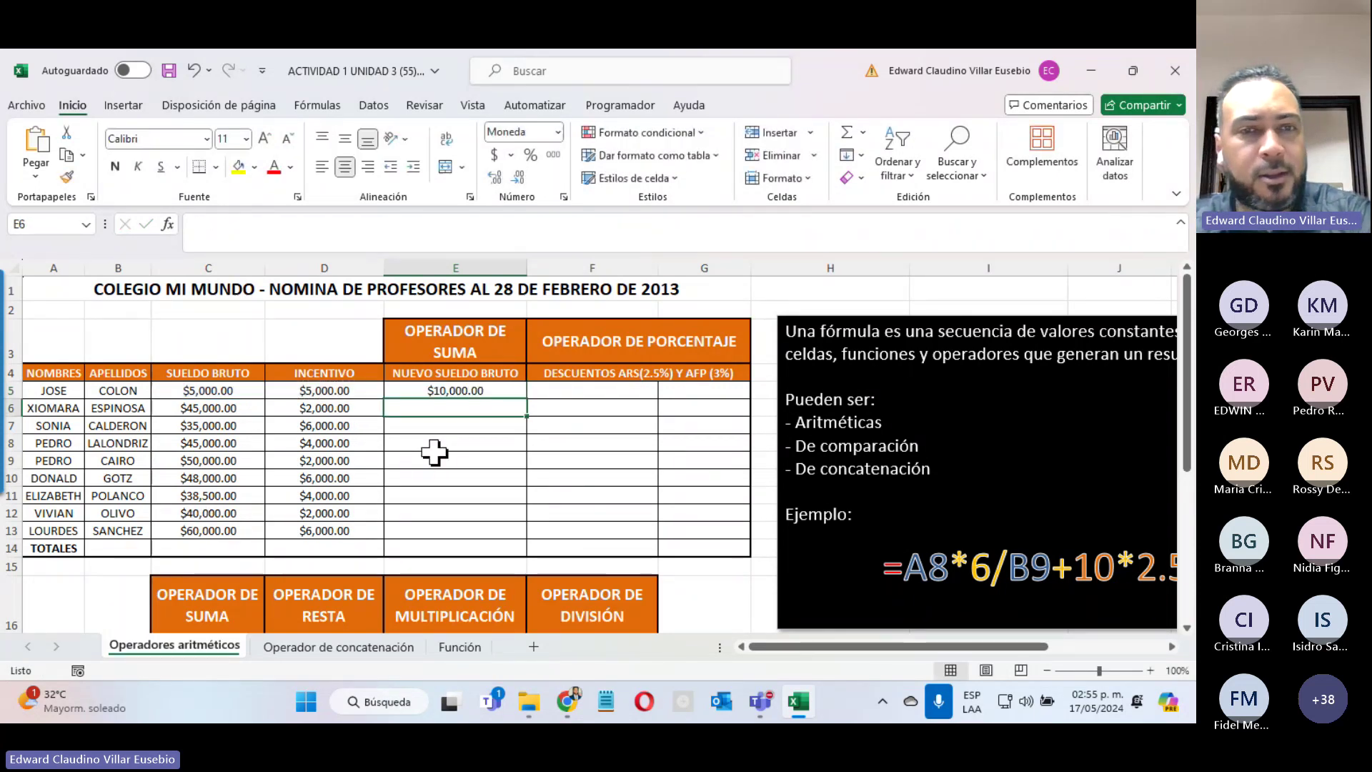
{"action": "left_click", "coordinate": [312, 392]}
{"action": "type", "text": "4,00"}
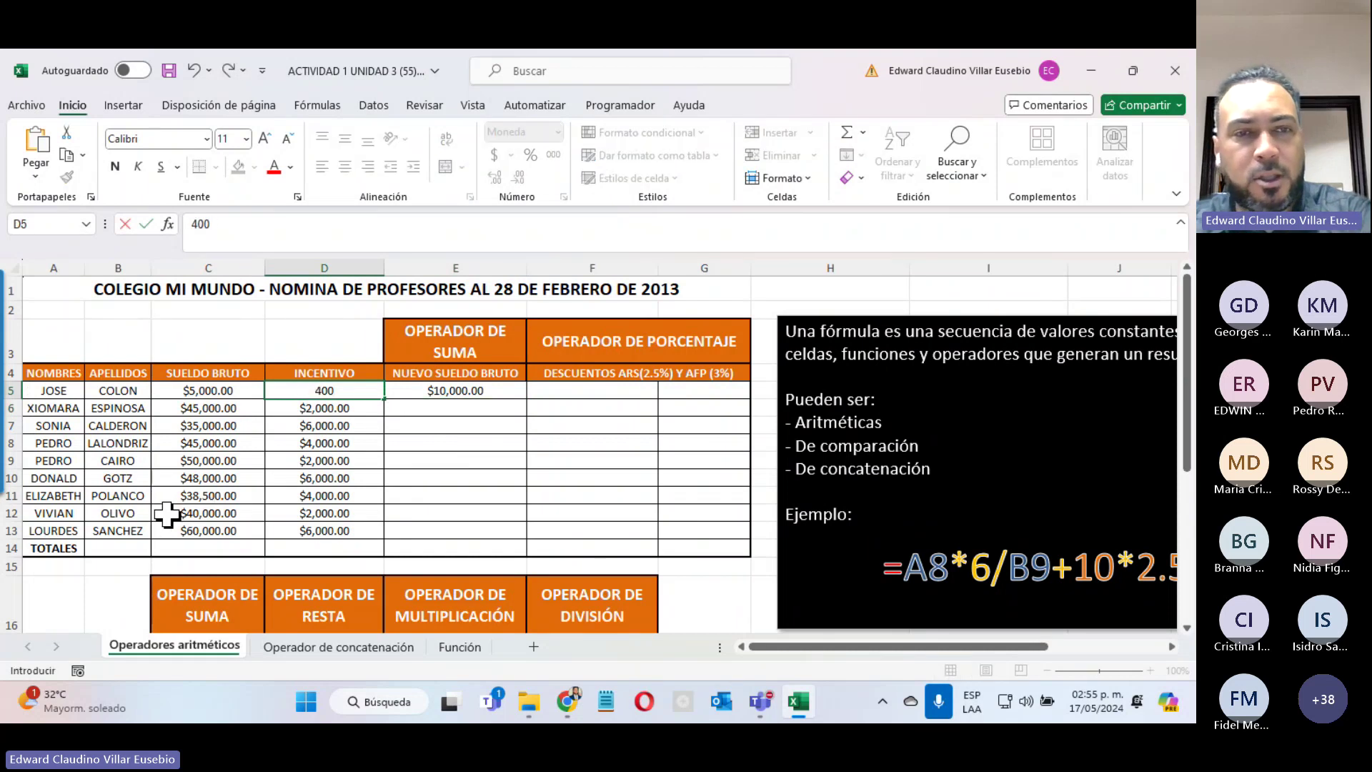
{"action": "type", "text": "0"}
{"action": "key", "text": "Return"}
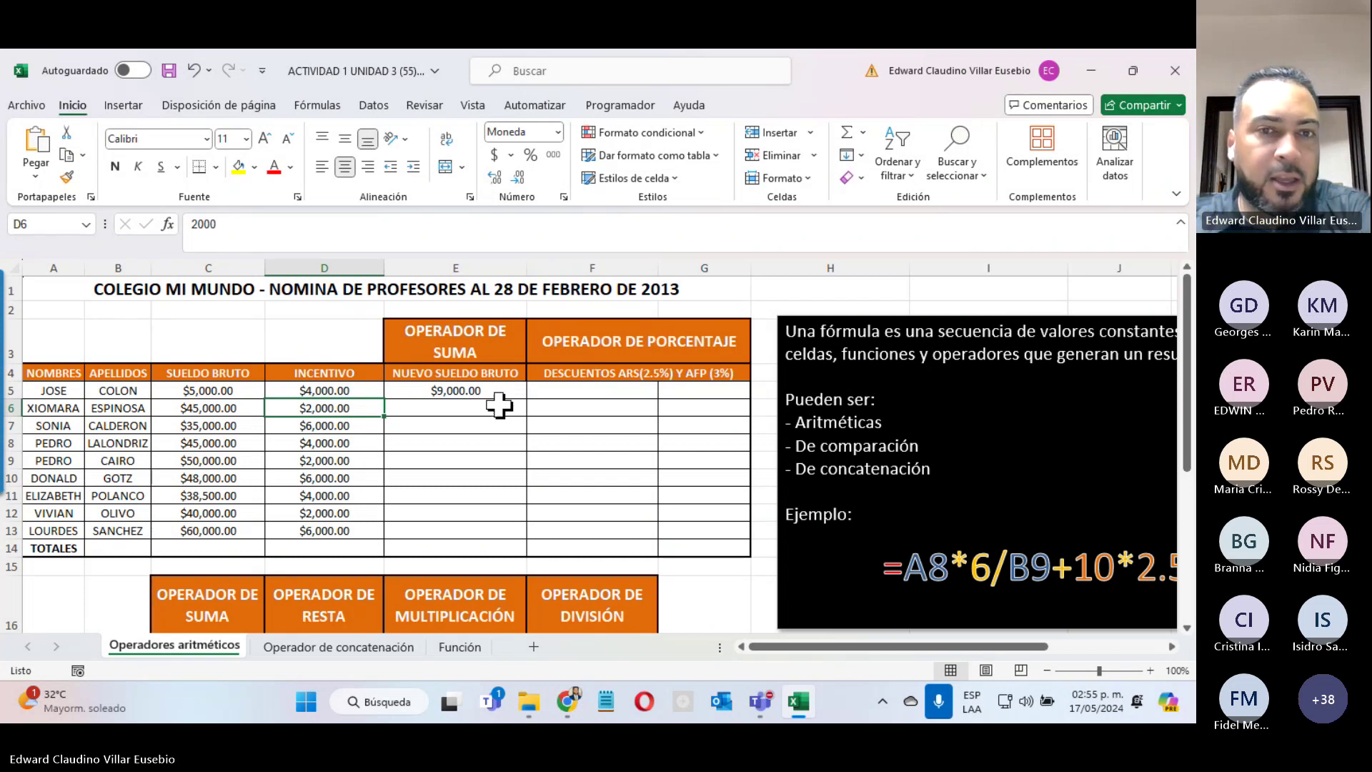
{"action": "left_click", "coordinate": [496, 390]}
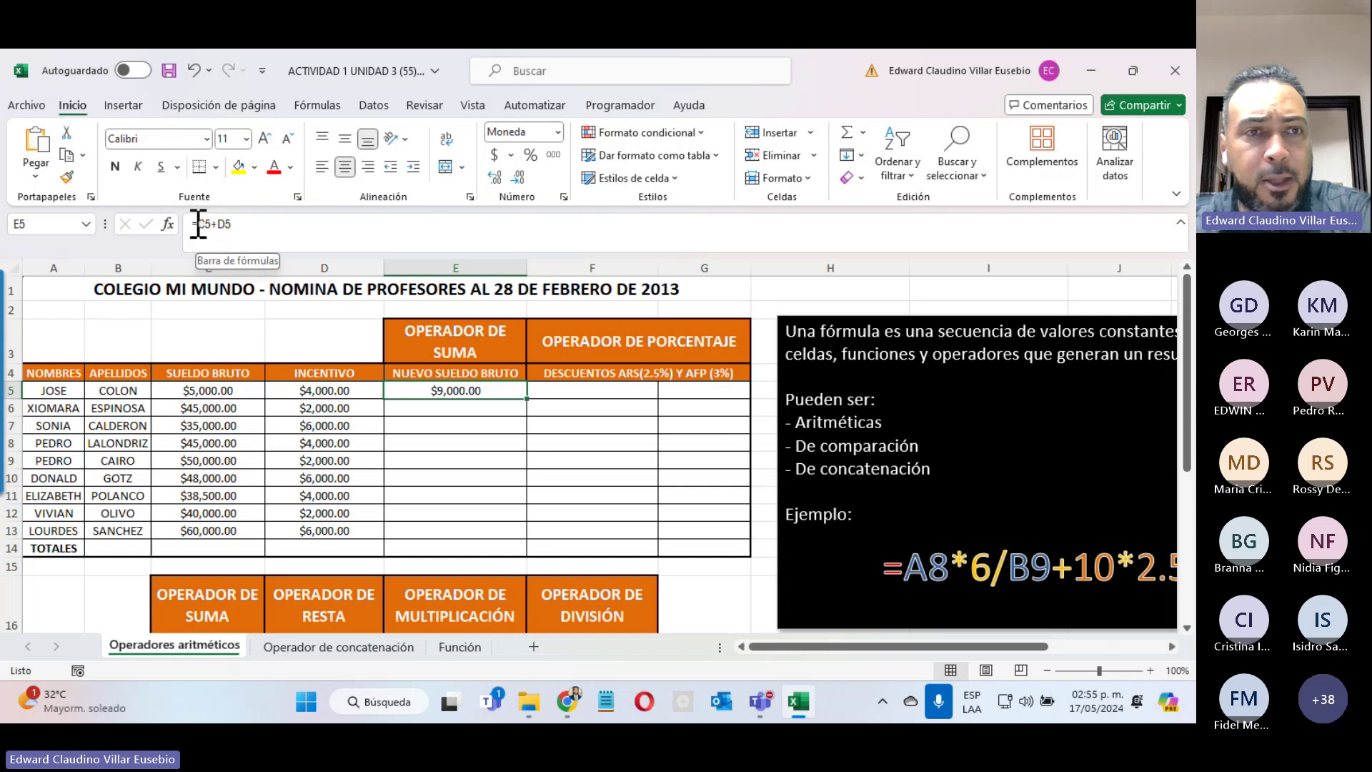
{"action": "left_click_drag", "start_coordinate": [202, 226], "coordinate": [242, 226]}
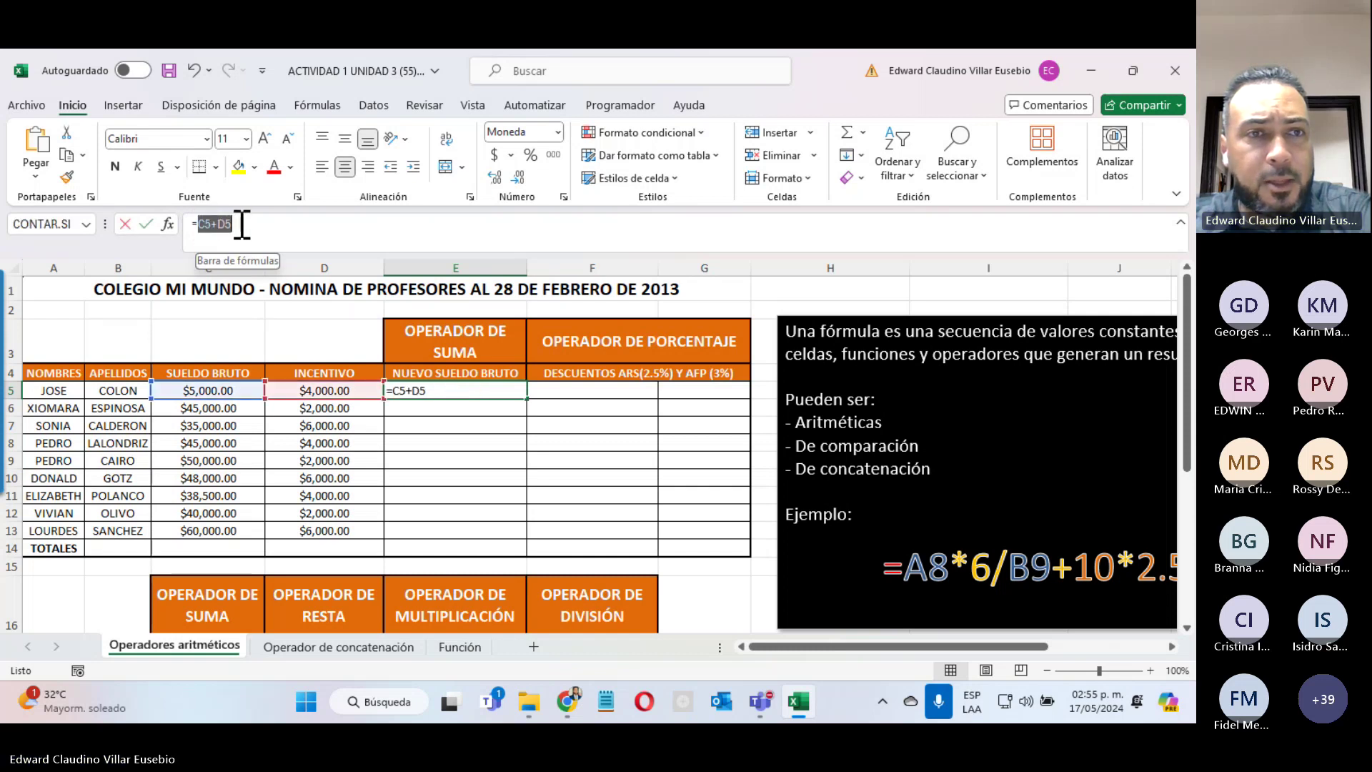
{"action": "left_click", "coordinate": [307, 321]}
{"action": "key", "text": "Escape"}
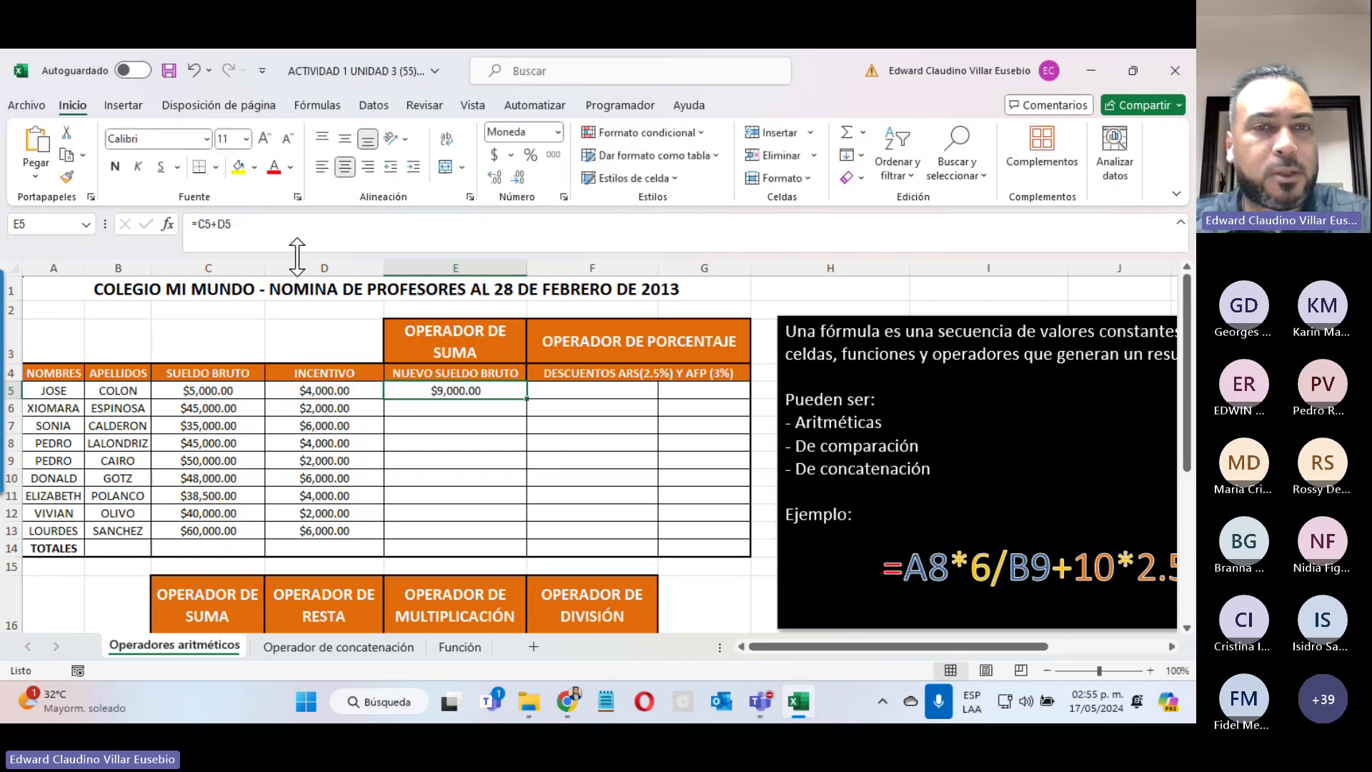
{"action": "left_click", "coordinate": [274, 231]}
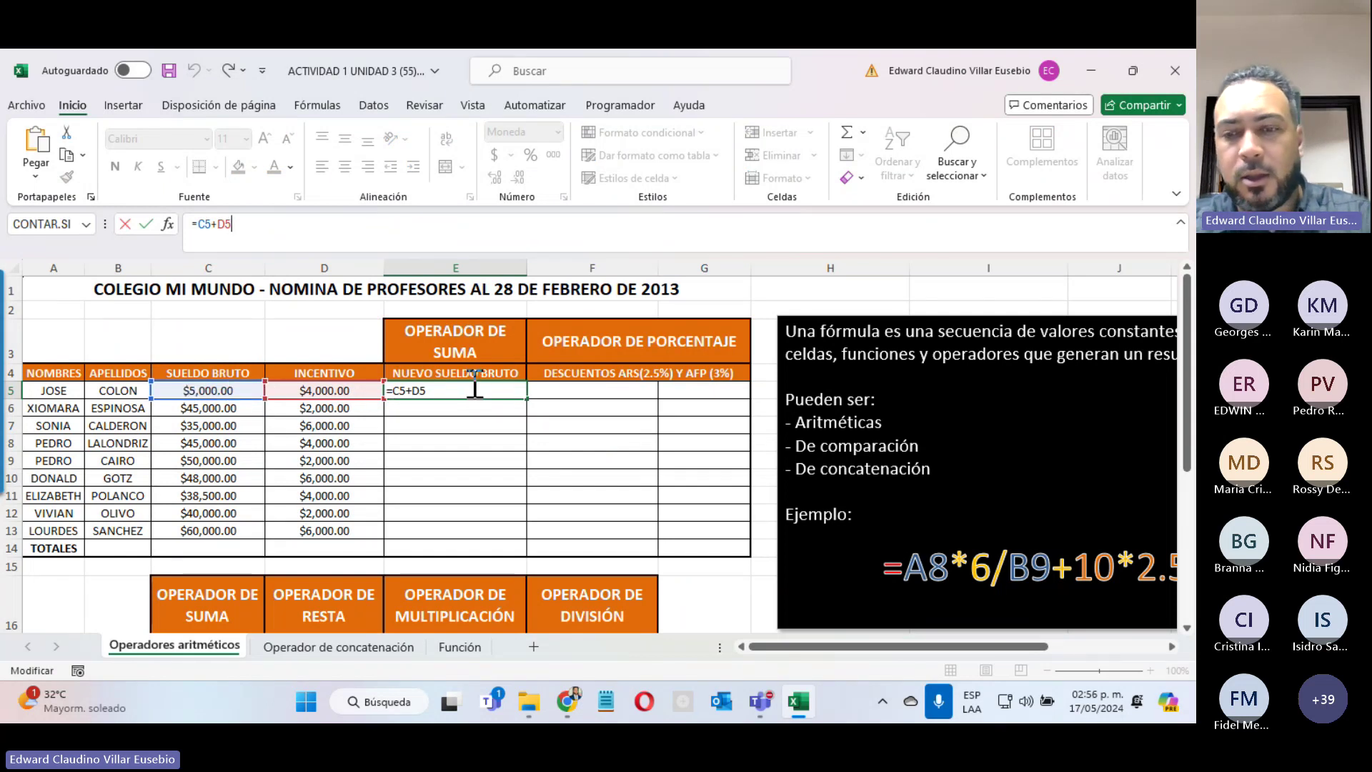
{"action": "key", "text": "BackSpace"}
{"action": "type", "text": "6"}
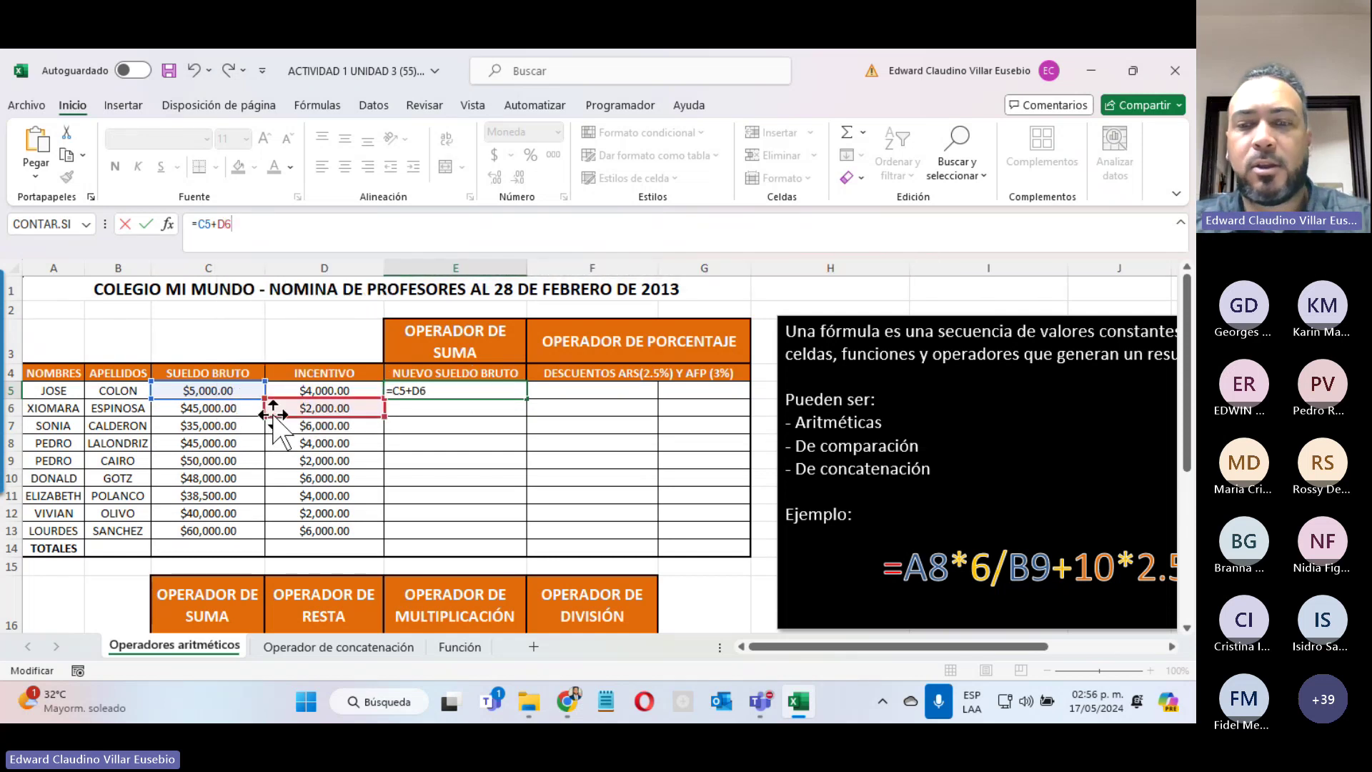
{"action": "key", "text": "Return"}
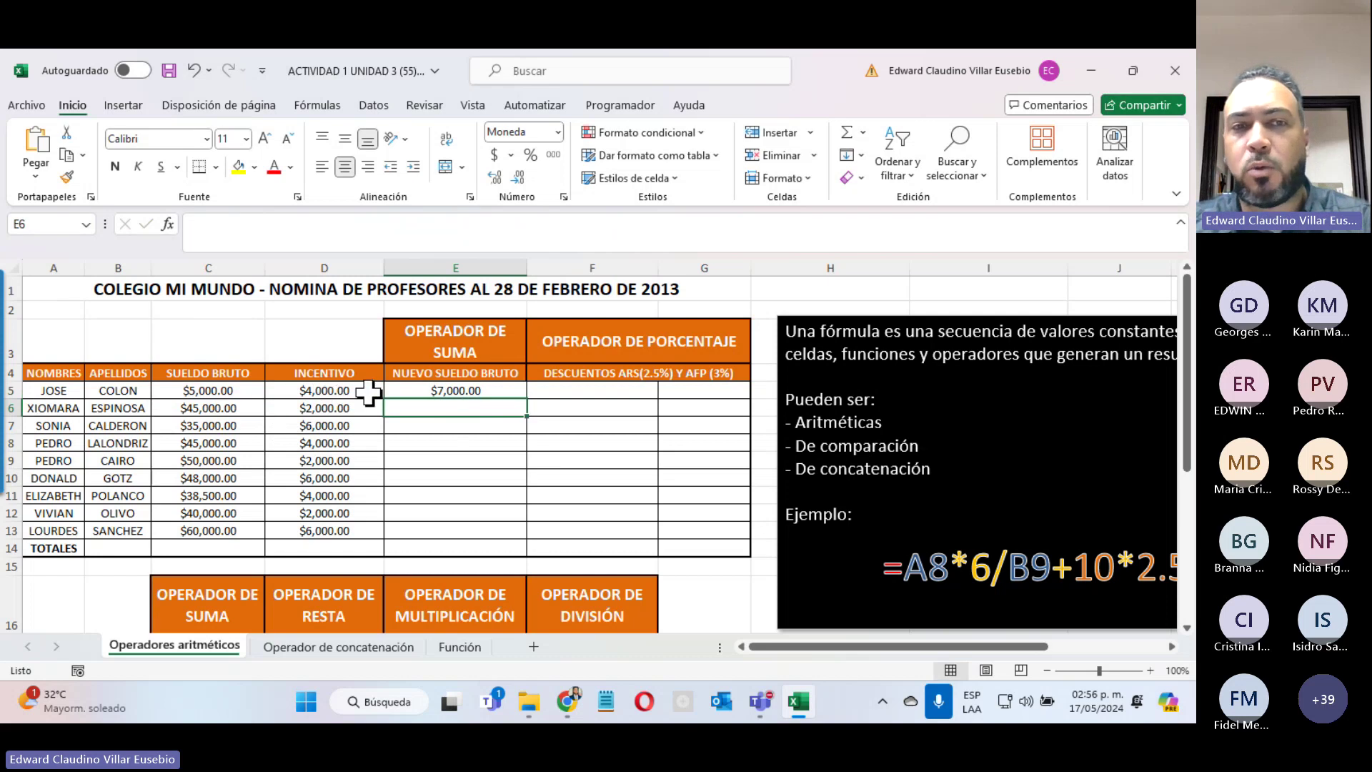
{"action": "double_click", "coordinate": [456, 389]}
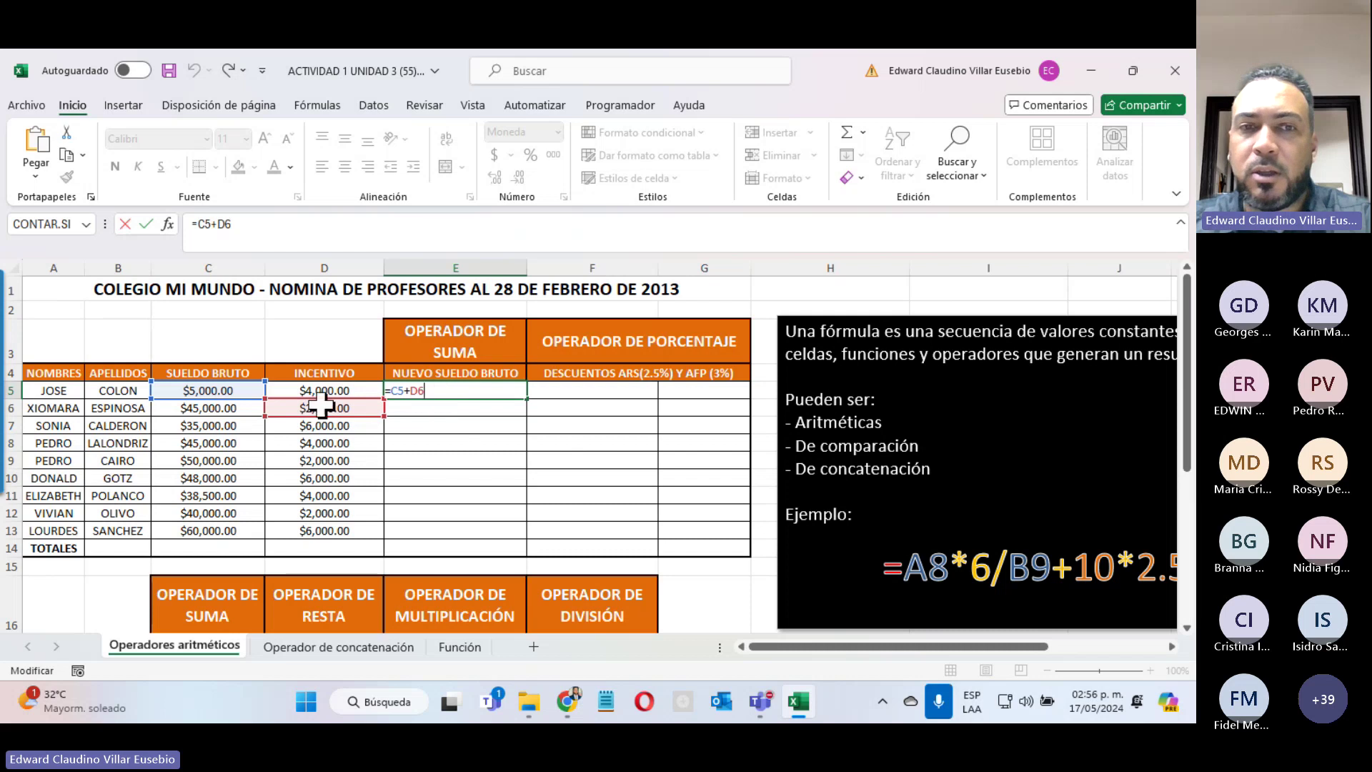
{"action": "left_click_drag", "start_coordinate": [423, 391], "coordinate": [413, 392]}
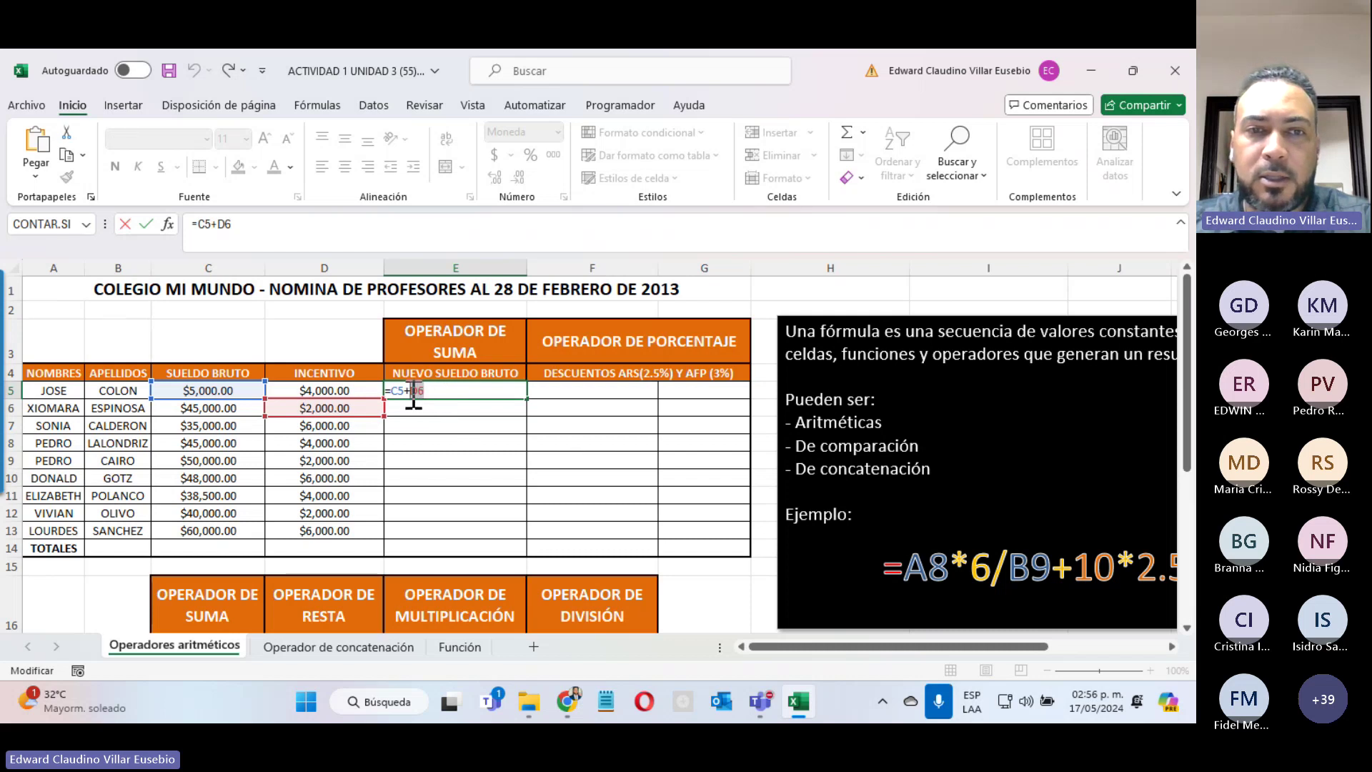
{"action": "left_click", "coordinate": [312, 390]}
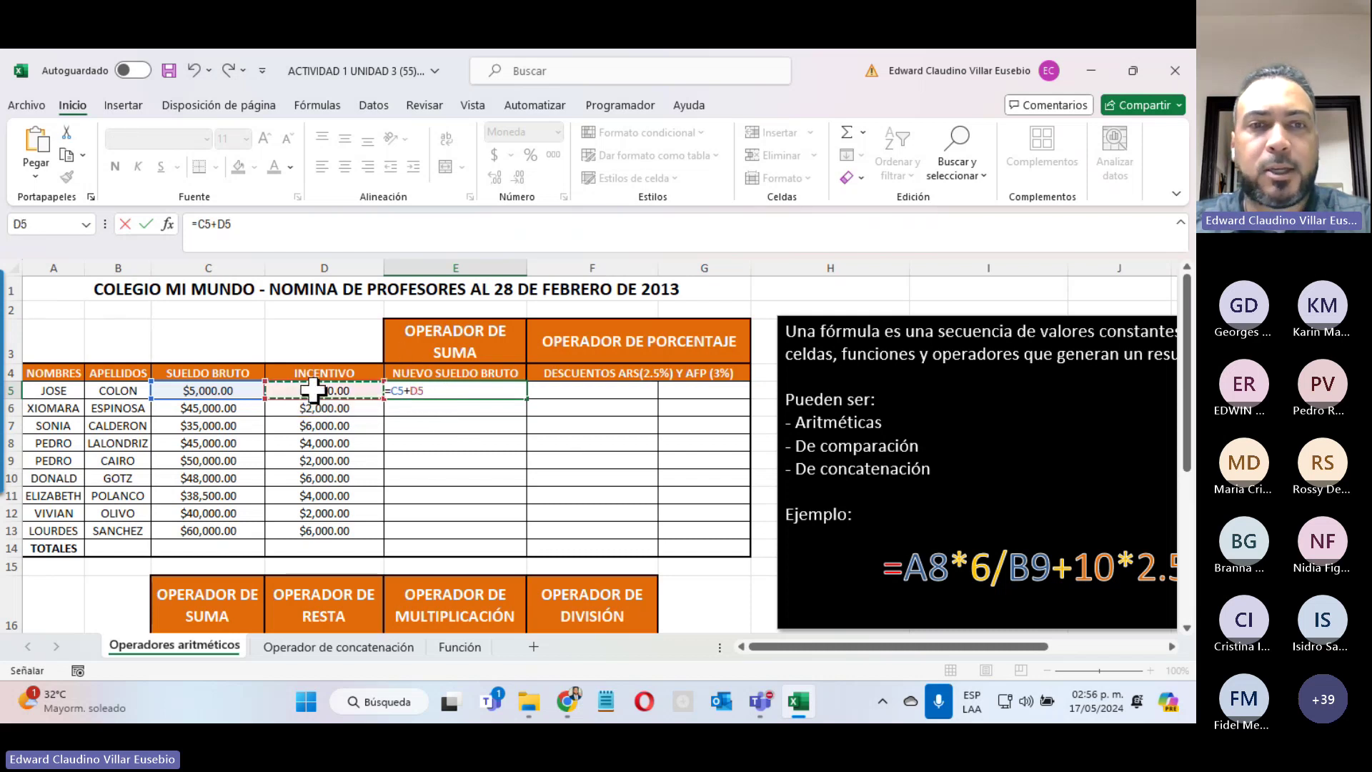
{"action": "key", "text": "Return"}
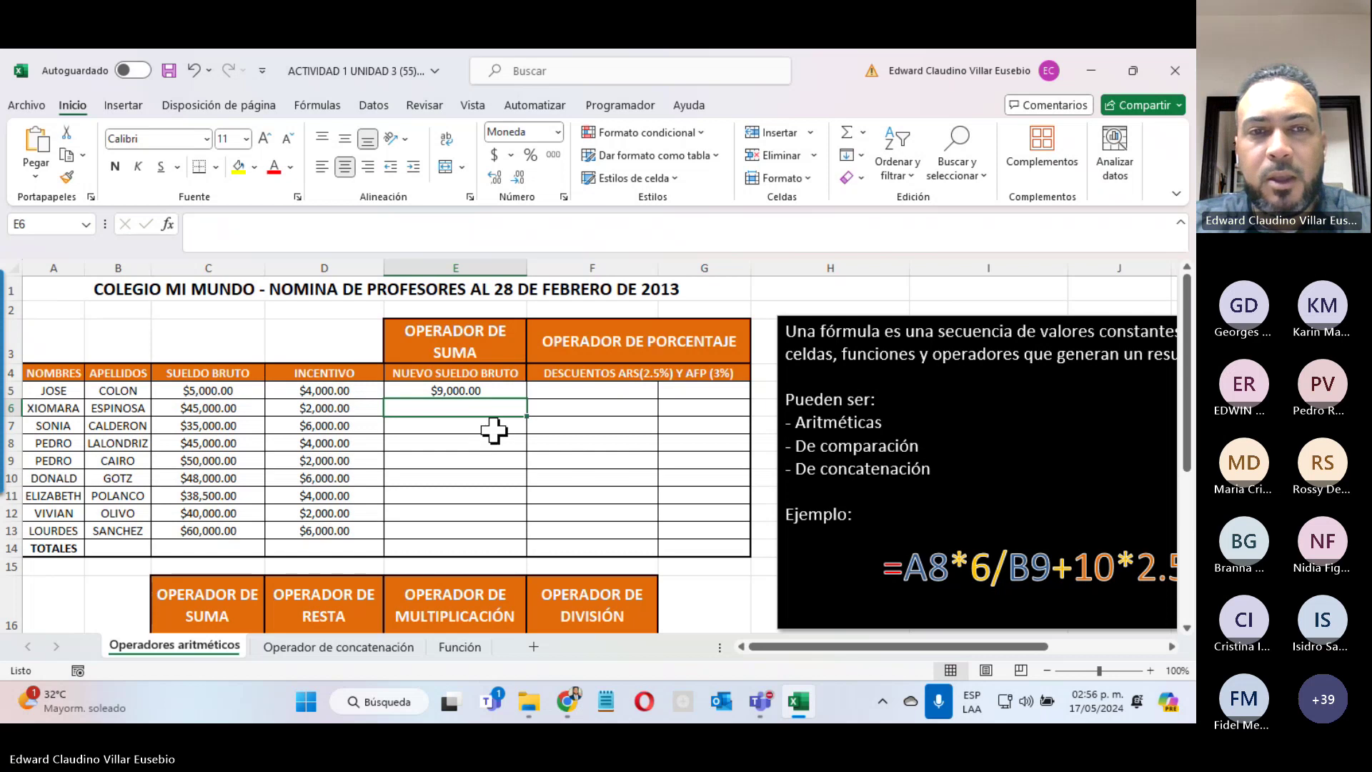
{"action": "left_click", "coordinate": [447, 388]}
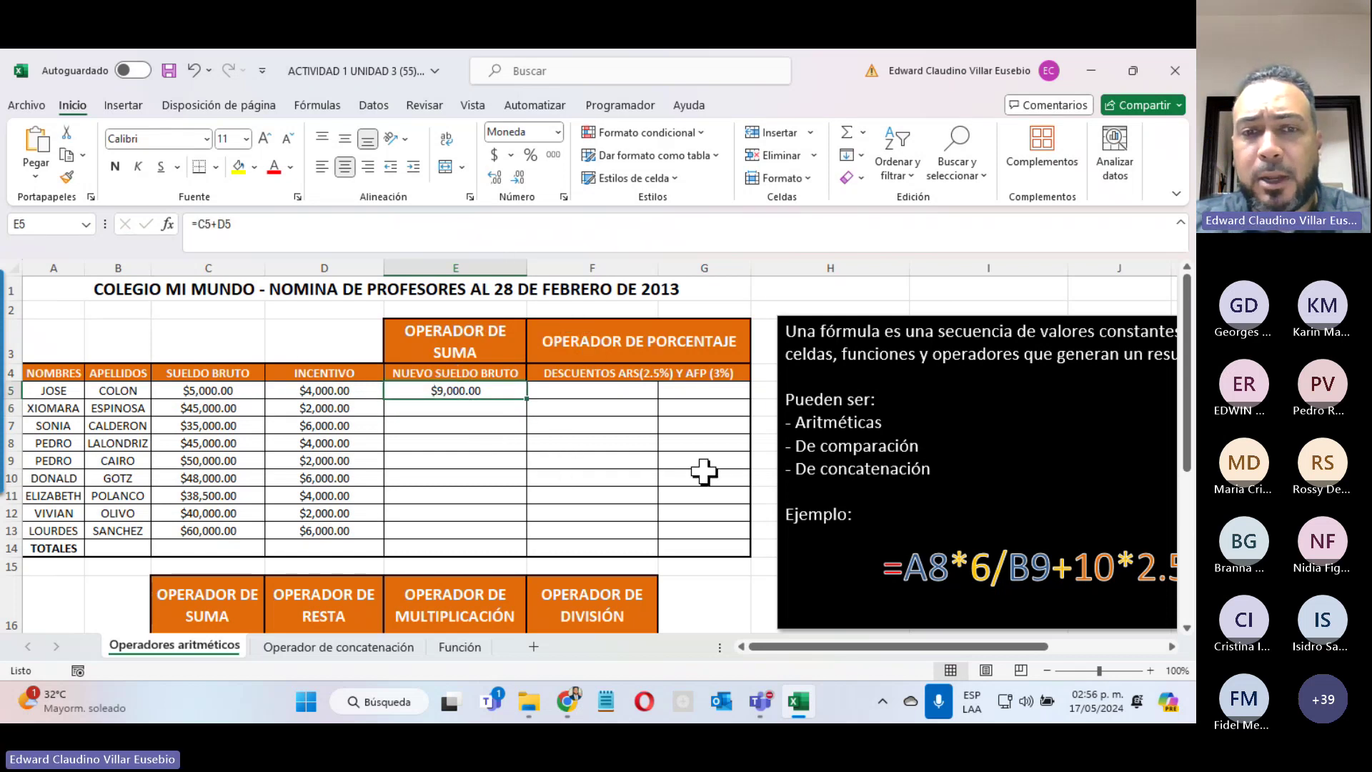
{"action": "scroll", "coordinate": [713, 502], "scroll_direction": "down", "scroll_amount": 3}
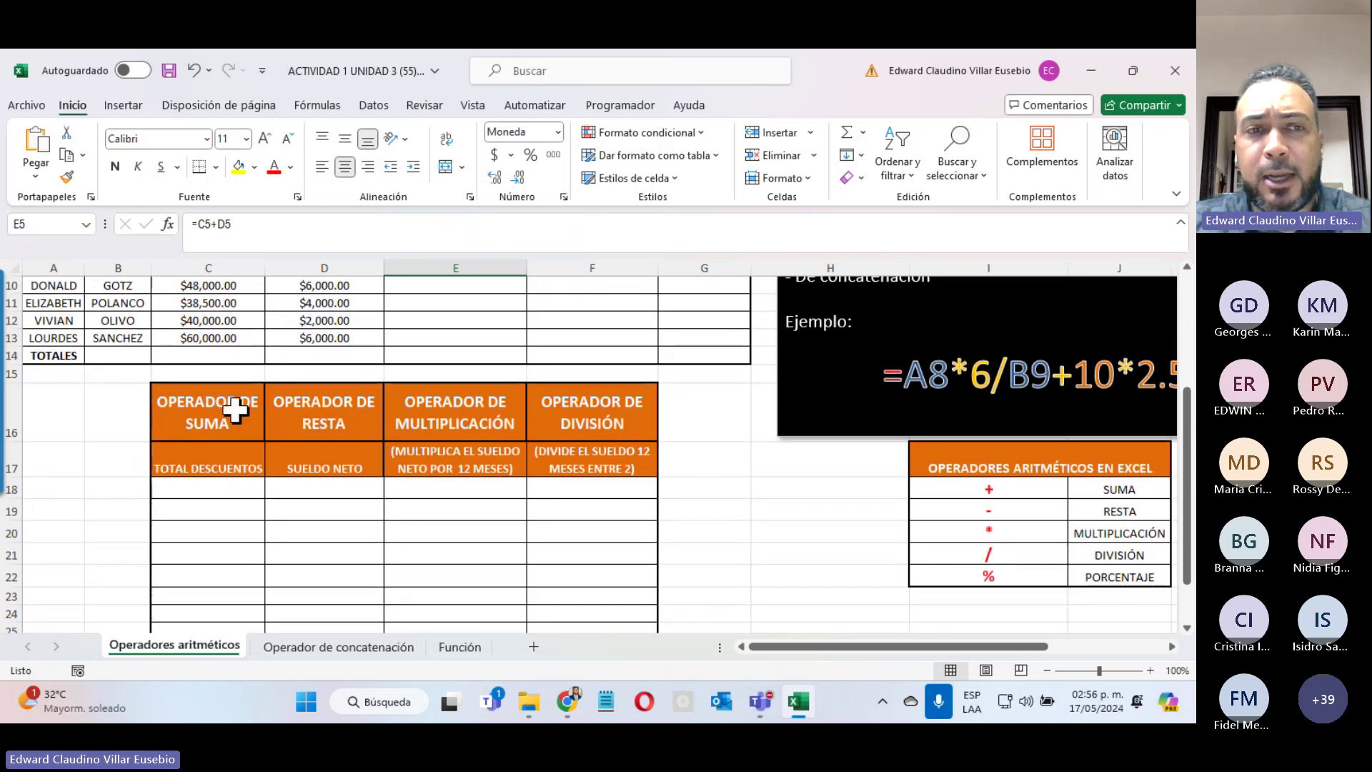
{"action": "scroll", "coordinate": [235, 410], "scroll_direction": "up", "scroll_amount": 3}
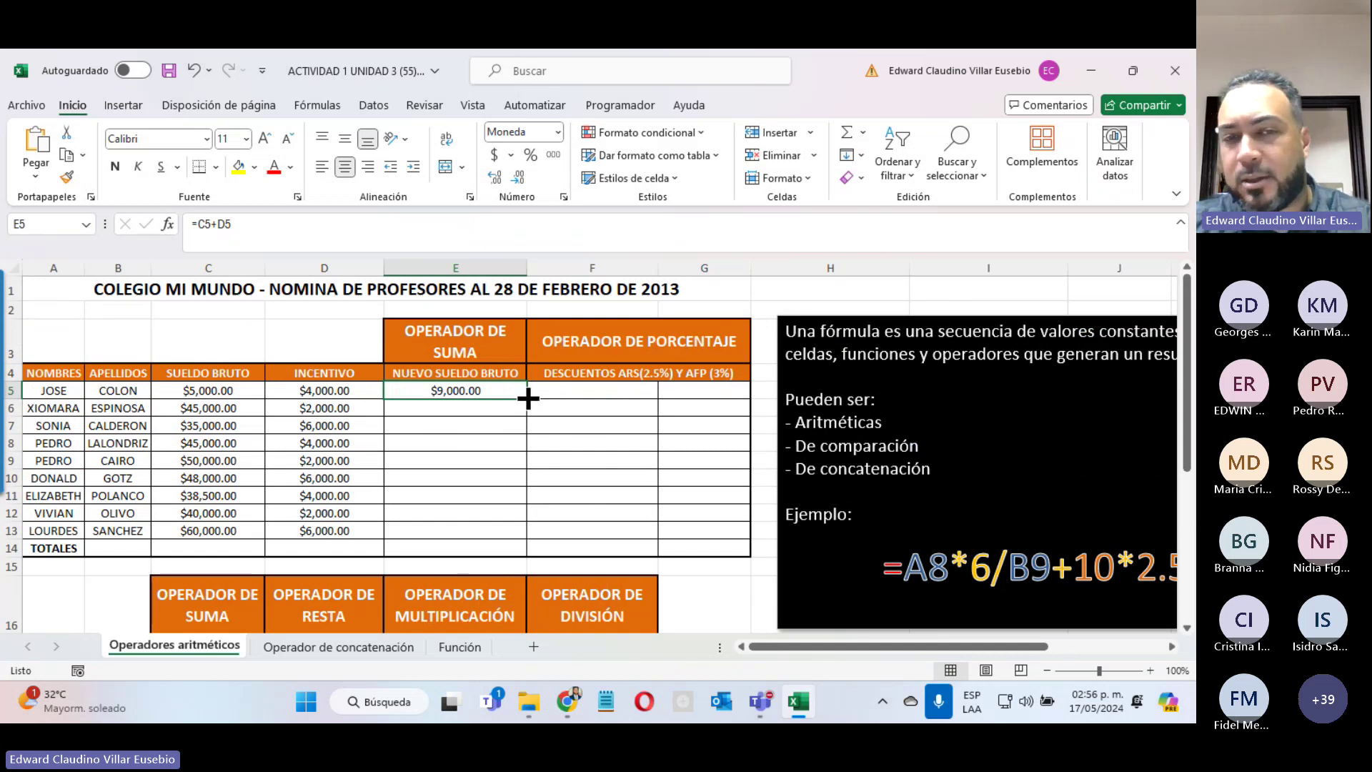
Step: Fill E5's =C5+D5 formula down to E13
{"action": "left_click_drag", "start_coordinate": [529, 398], "coordinate": [529, 398]}
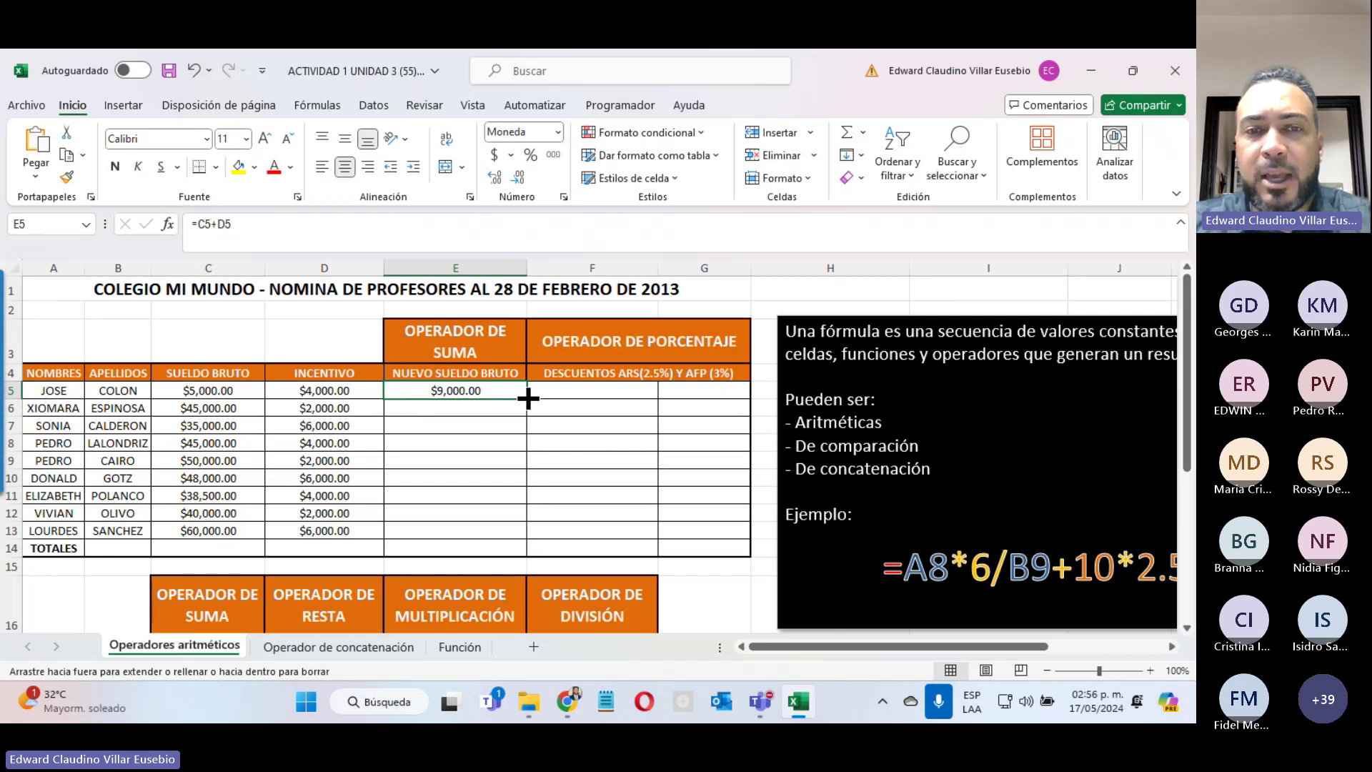
{"action": "left_click_drag", "start_coordinate": [529, 398], "coordinate": [516, 542]}
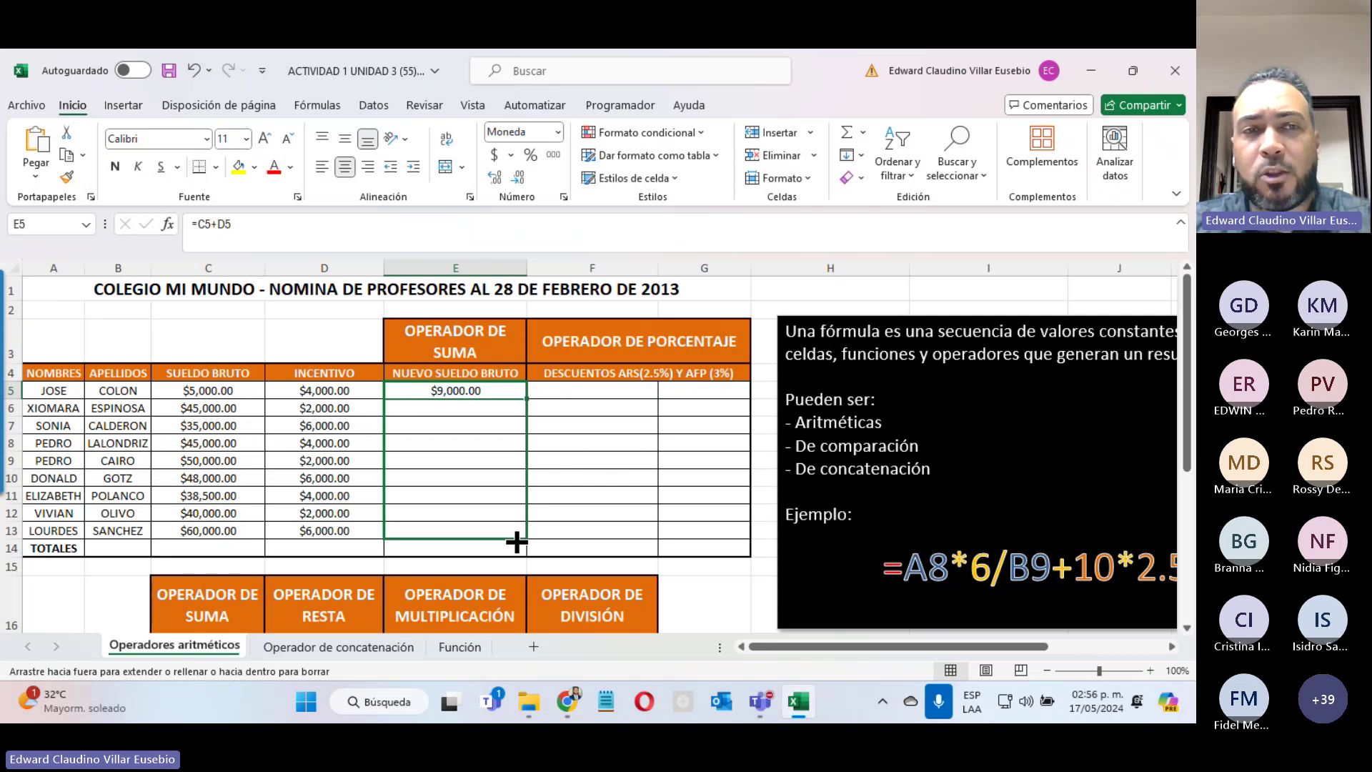
{"action": "left_click_drag", "start_coordinate": [517, 541], "coordinate": [516, 543]}
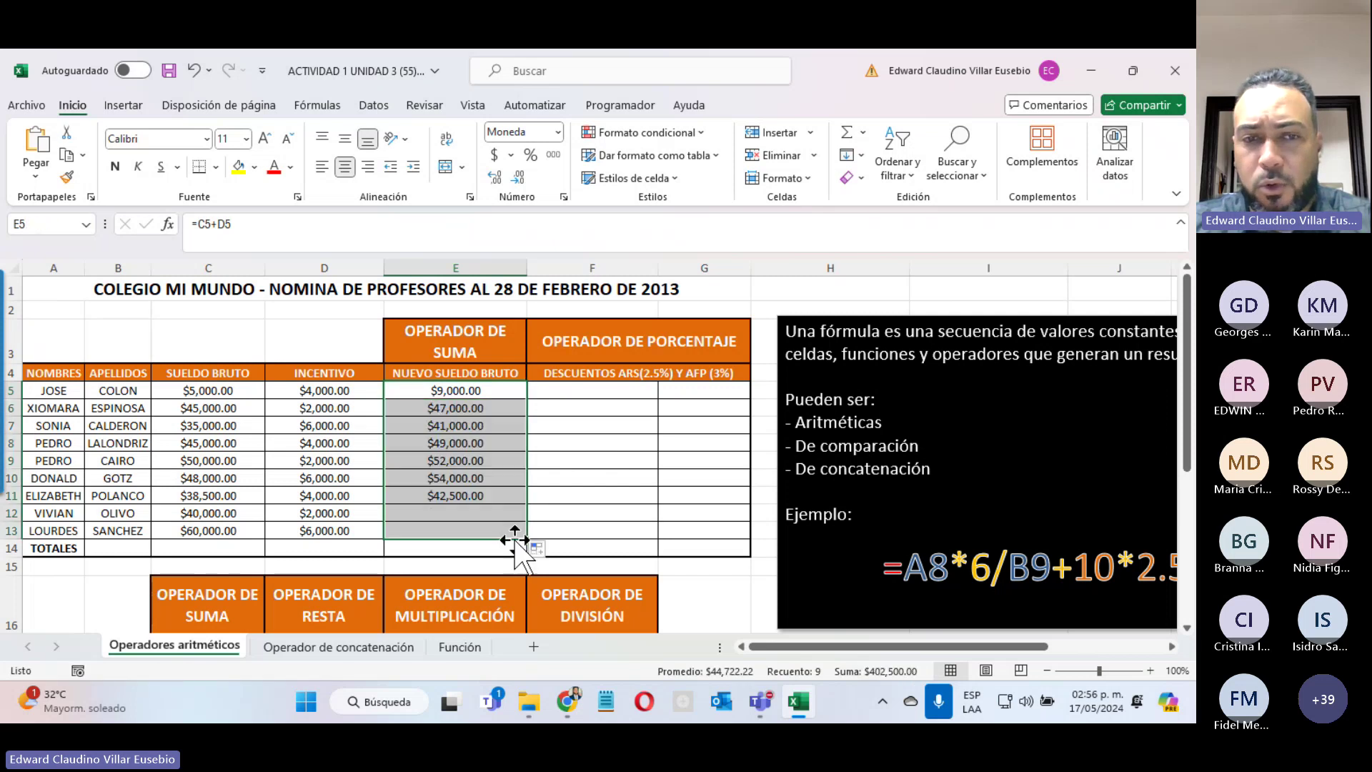
Step: Check the copied =C+D formulas in E6, E7, E8, E10, E12 and E13
{"action": "double_click", "coordinate": [413, 409]}
{"action": "key", "text": "Escape"}
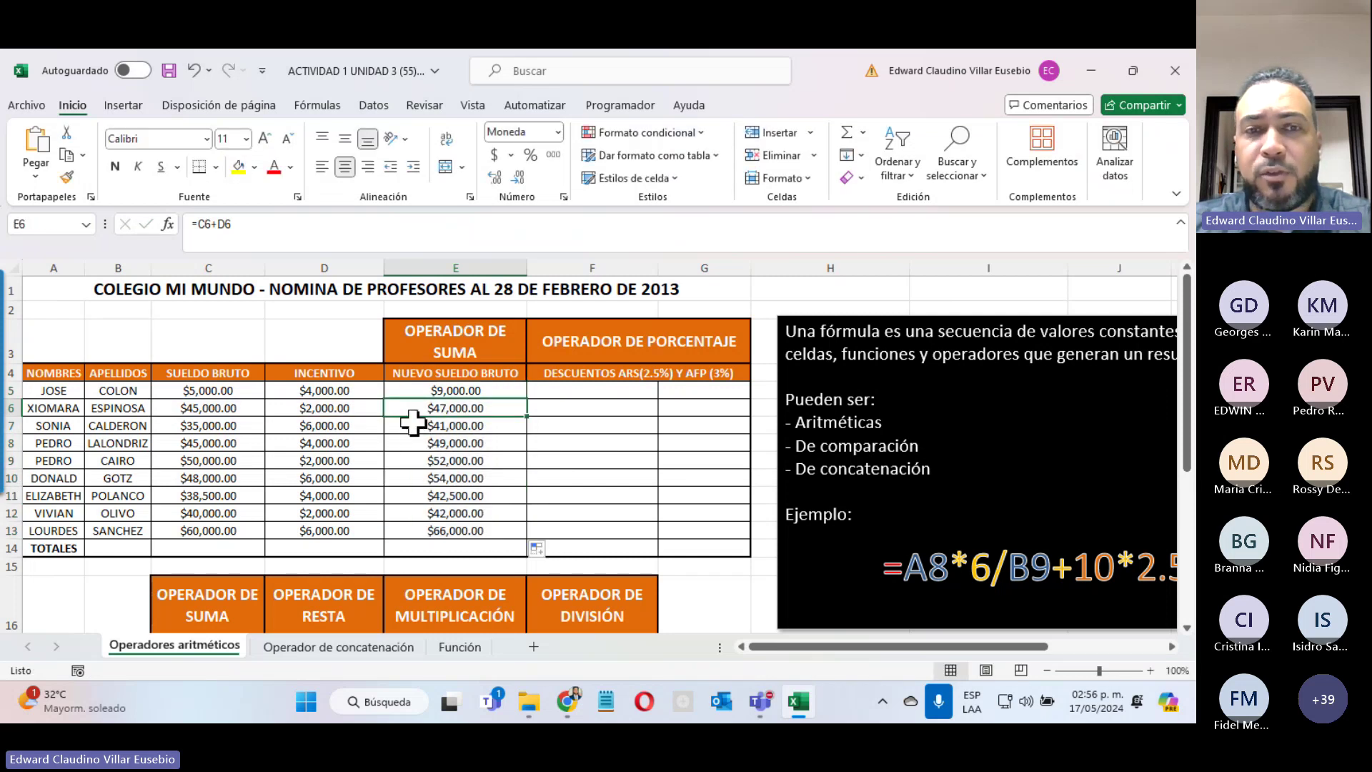
{"action": "double_click", "coordinate": [416, 426]}
{"action": "key", "text": "Escape"}
{"action": "double_click", "coordinate": [415, 443]}
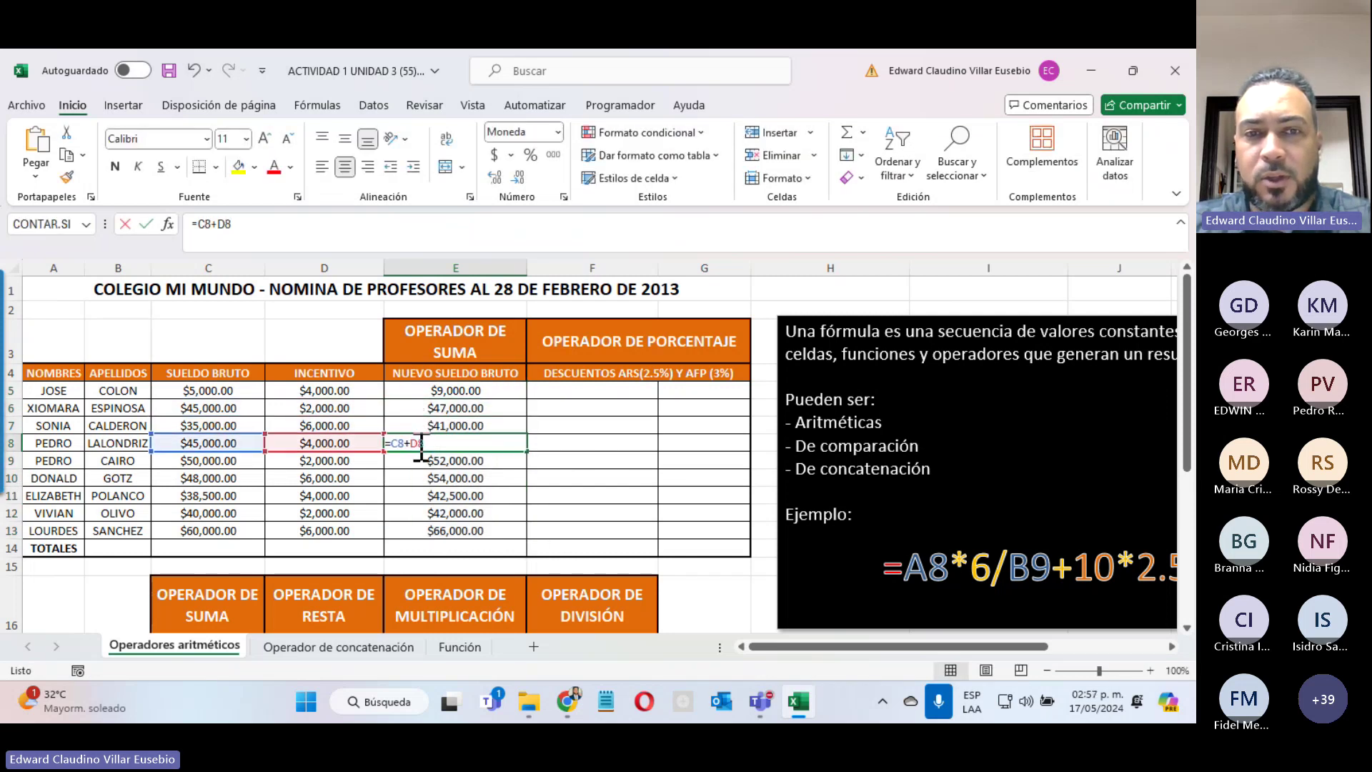
{"action": "key", "text": "Escape"}
{"action": "double_click", "coordinate": [412, 479]}
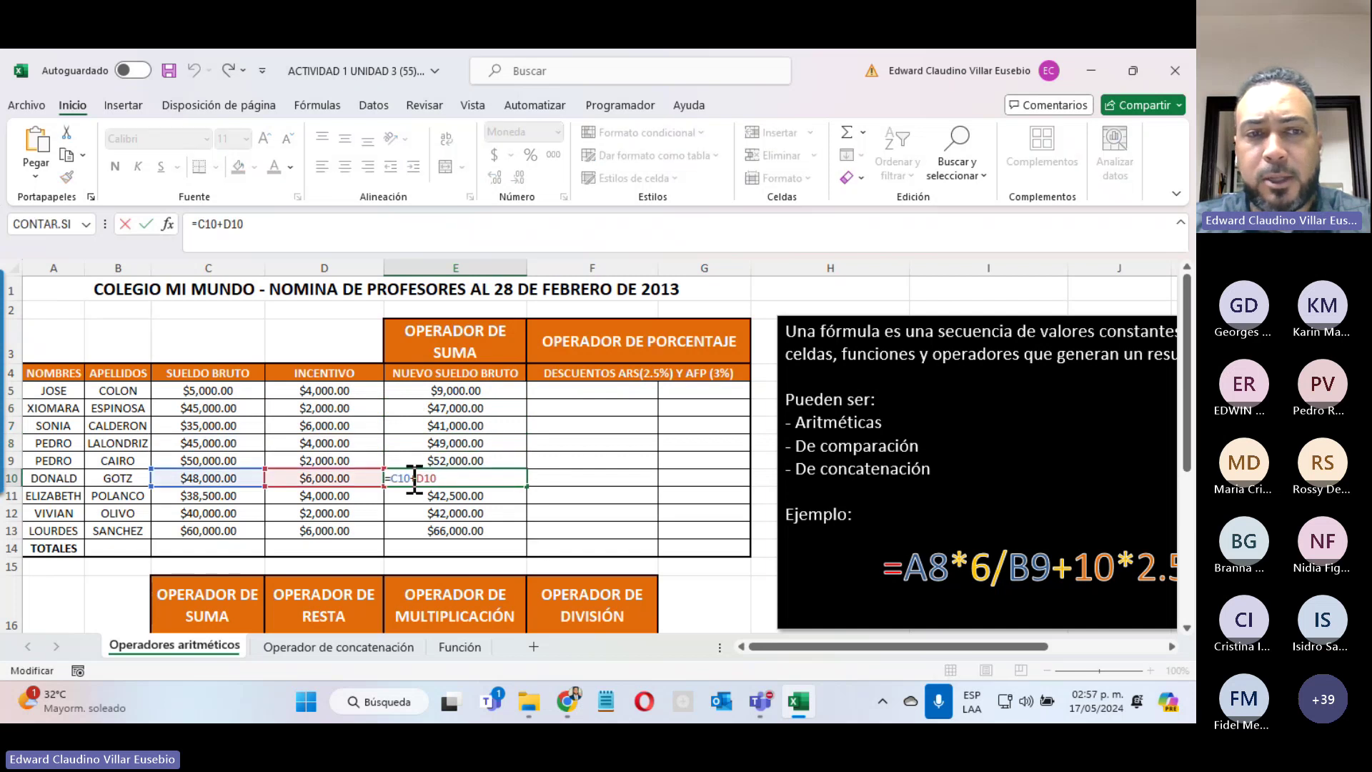
{"action": "key", "text": "Escape"}
{"action": "double_click", "coordinate": [424, 516]}
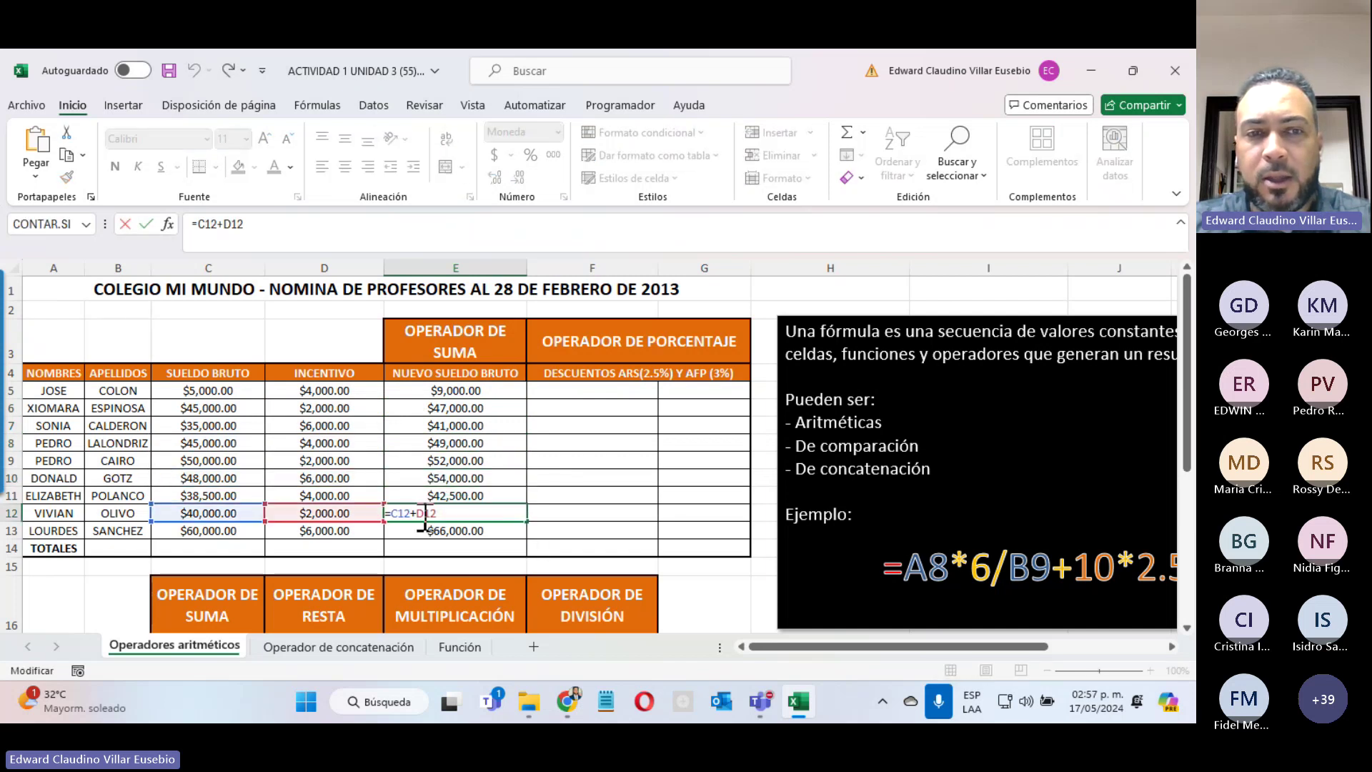
{"action": "key", "text": "Escape"}
{"action": "double_click", "coordinate": [430, 529]}
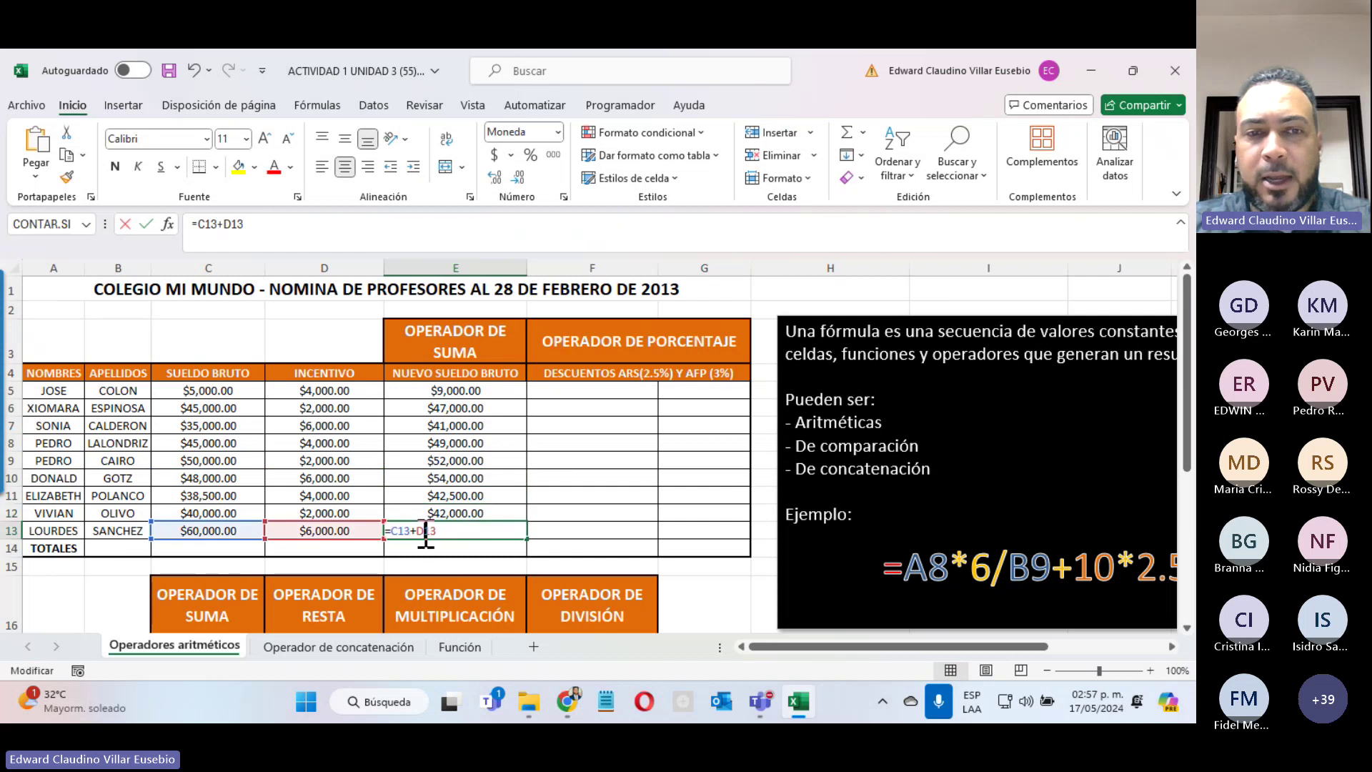
{"action": "key", "text": "Escape"}
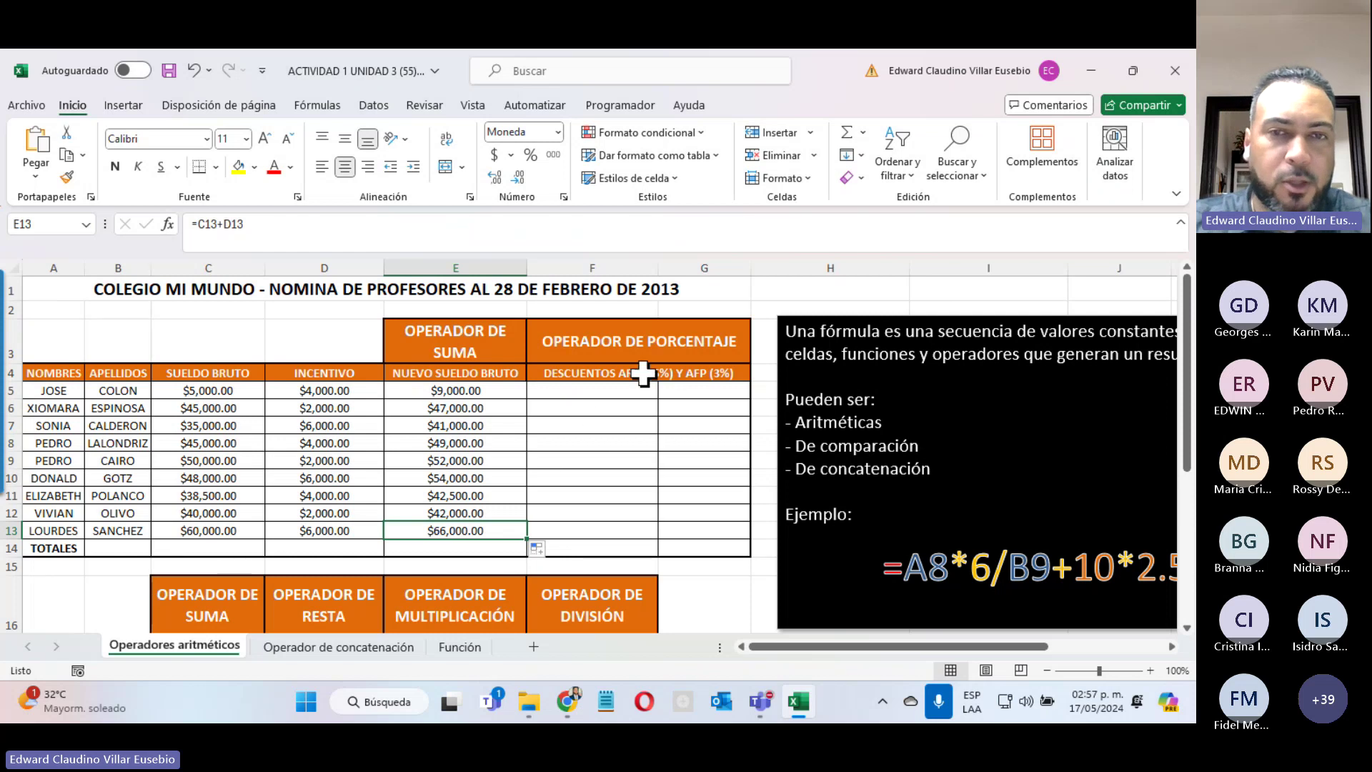
Step: Enter =E5*2.5% in F5 and fill it down to F13
{"action": "left_click", "coordinate": [583, 393]}
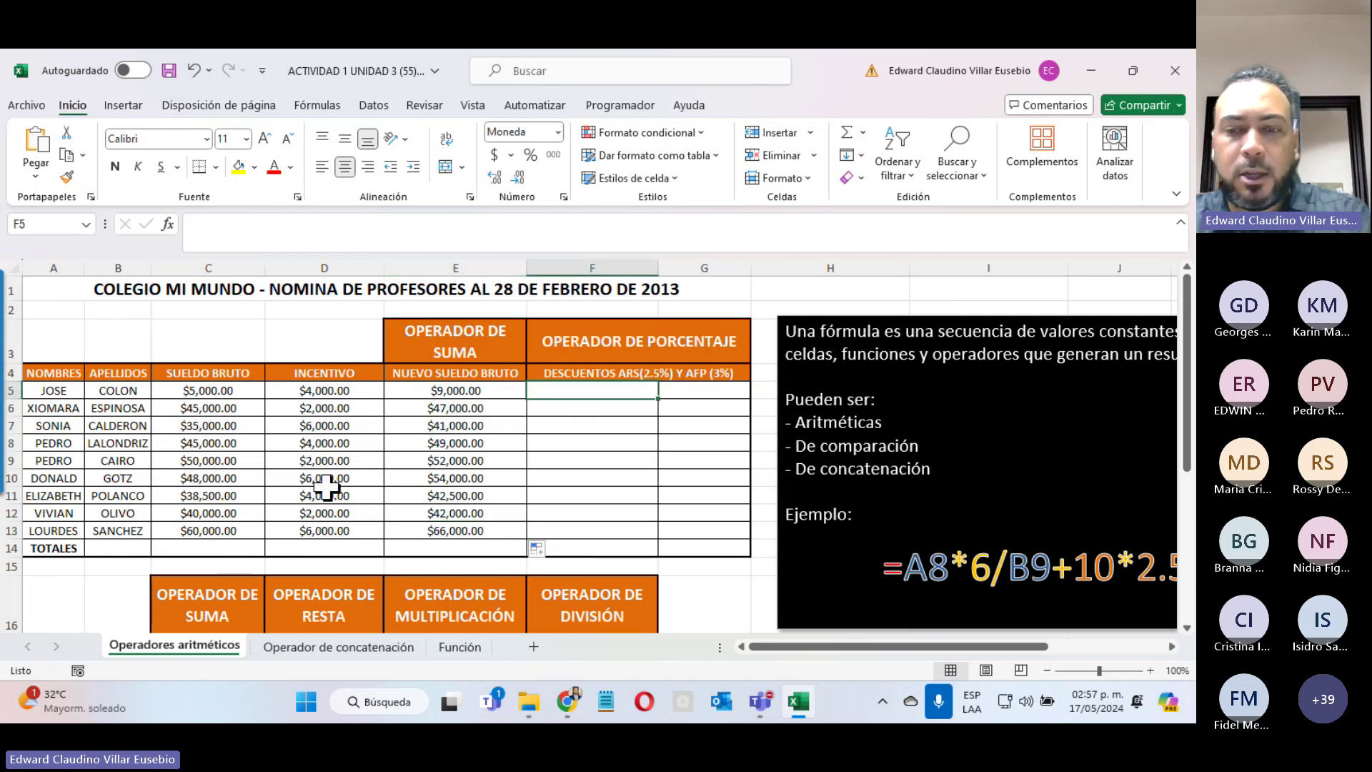
{"action": "type", "text": "="}
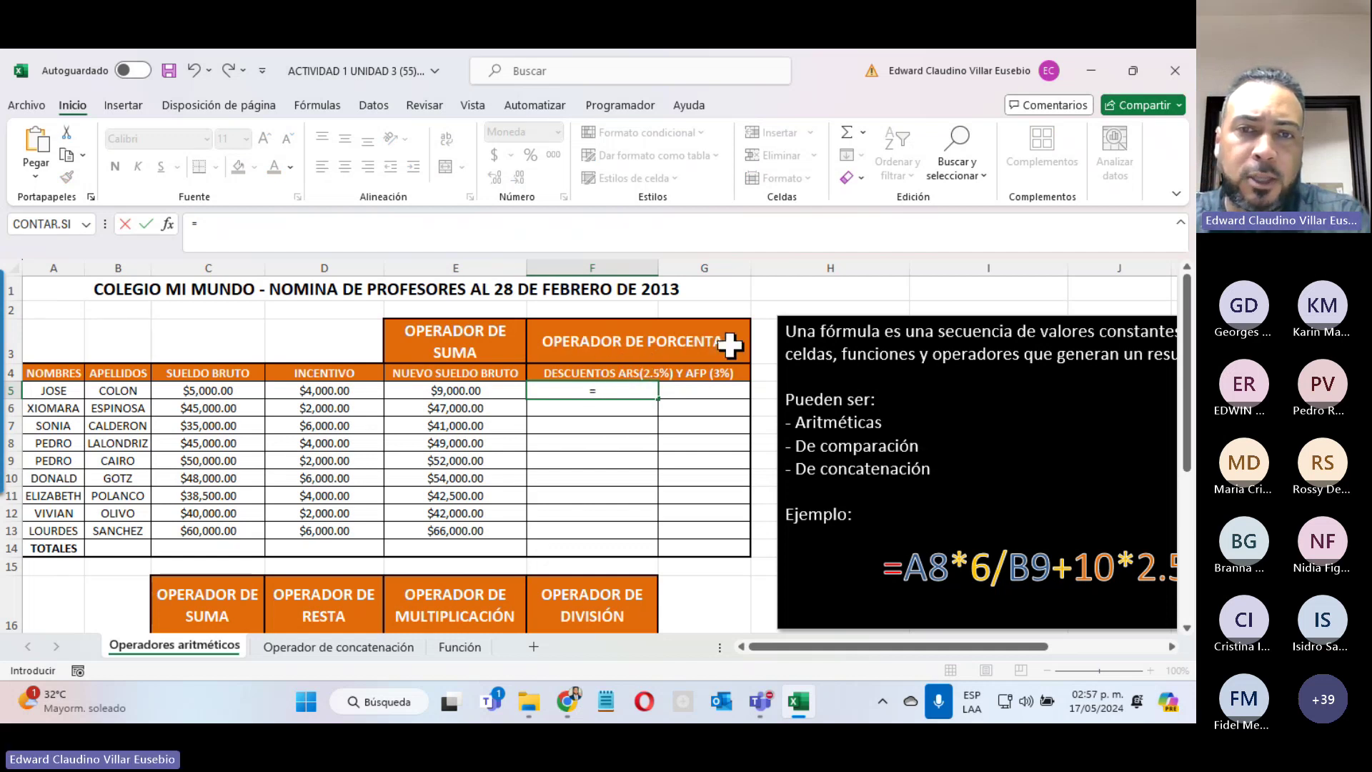
{"action": "left_click", "coordinate": [422, 390]}
{"action": "type", "text": "*"}
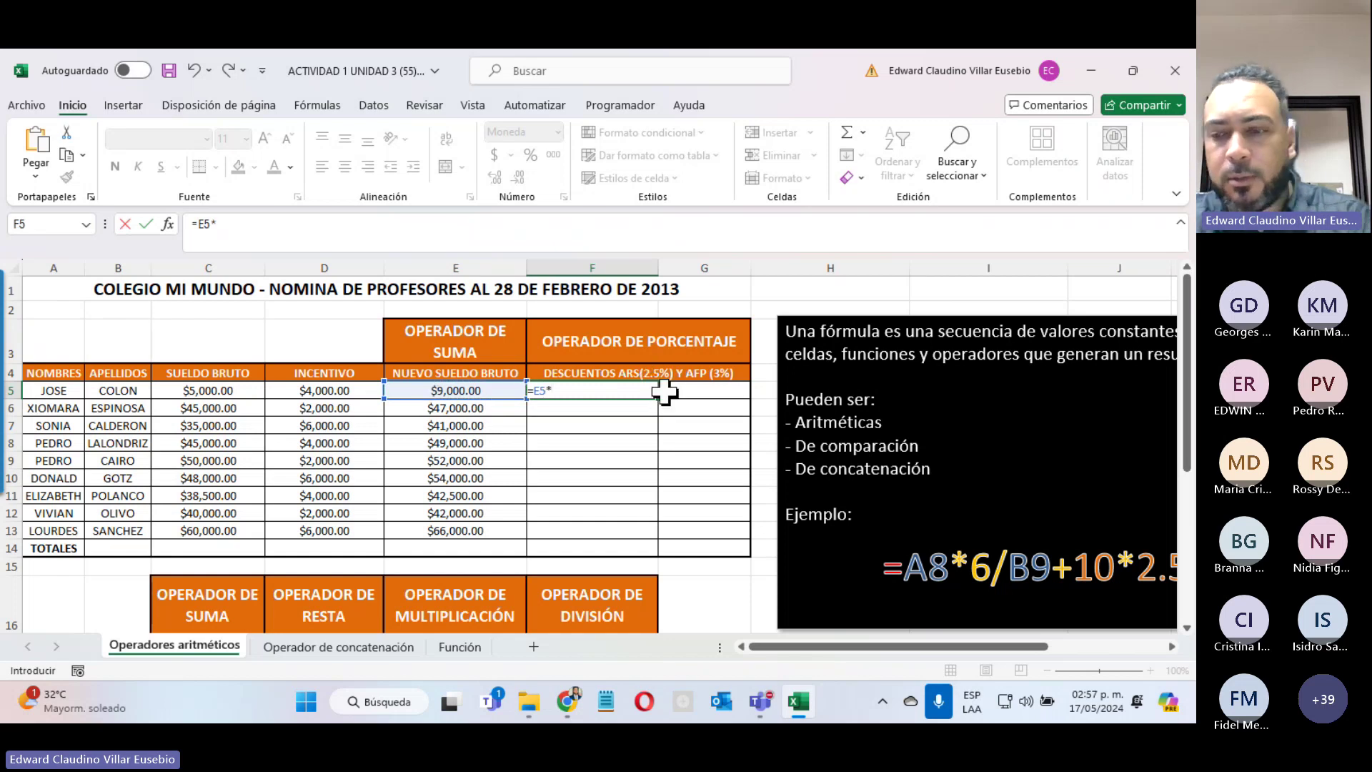
{"action": "type", "text": "2.5"}
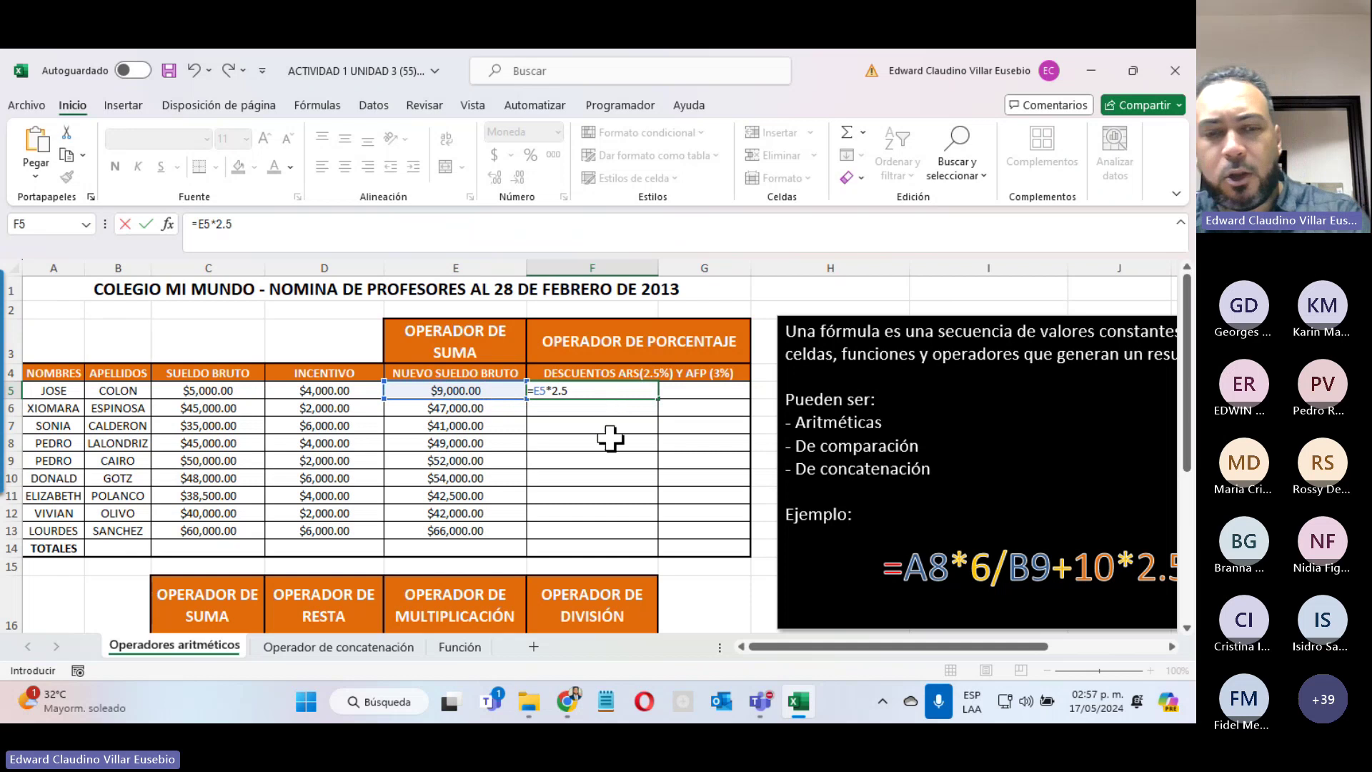
{"action": "type", "text": "%"}
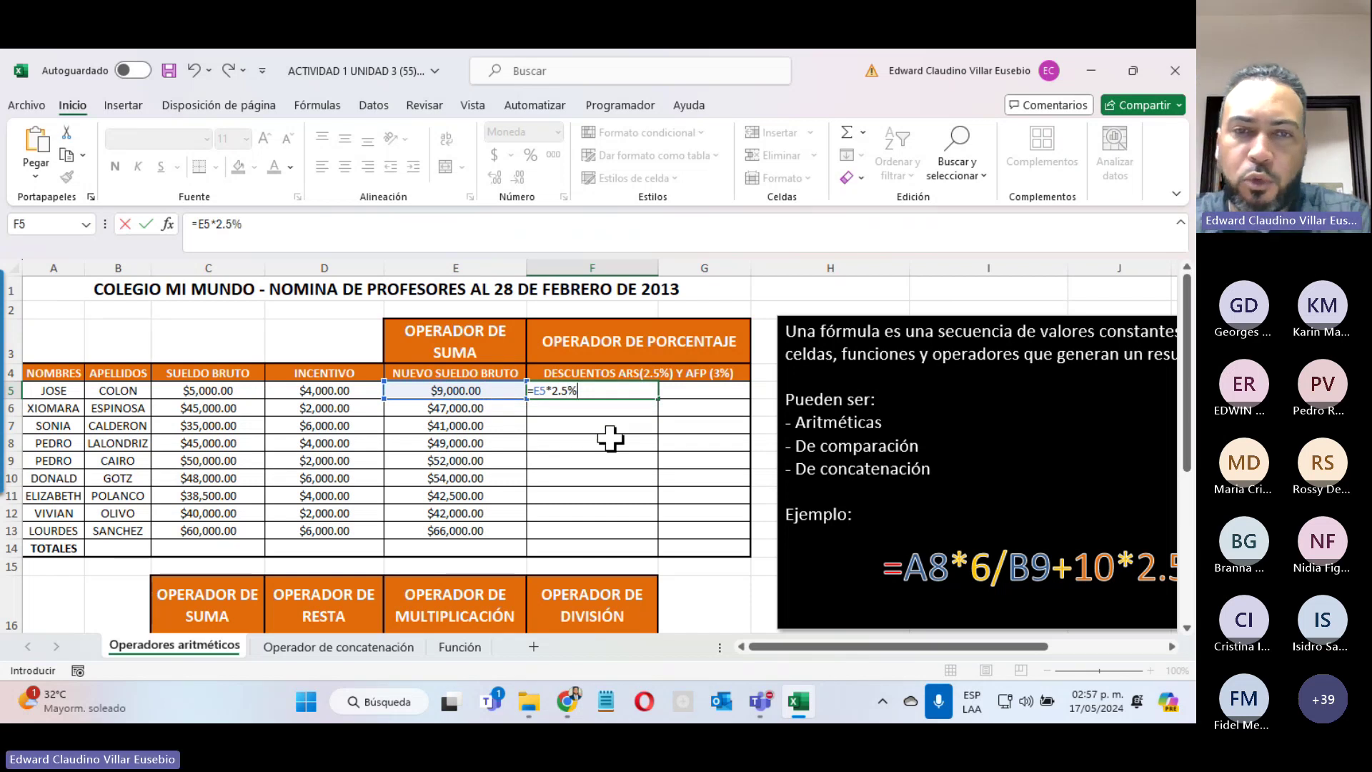
{"action": "key", "text": "Return"}
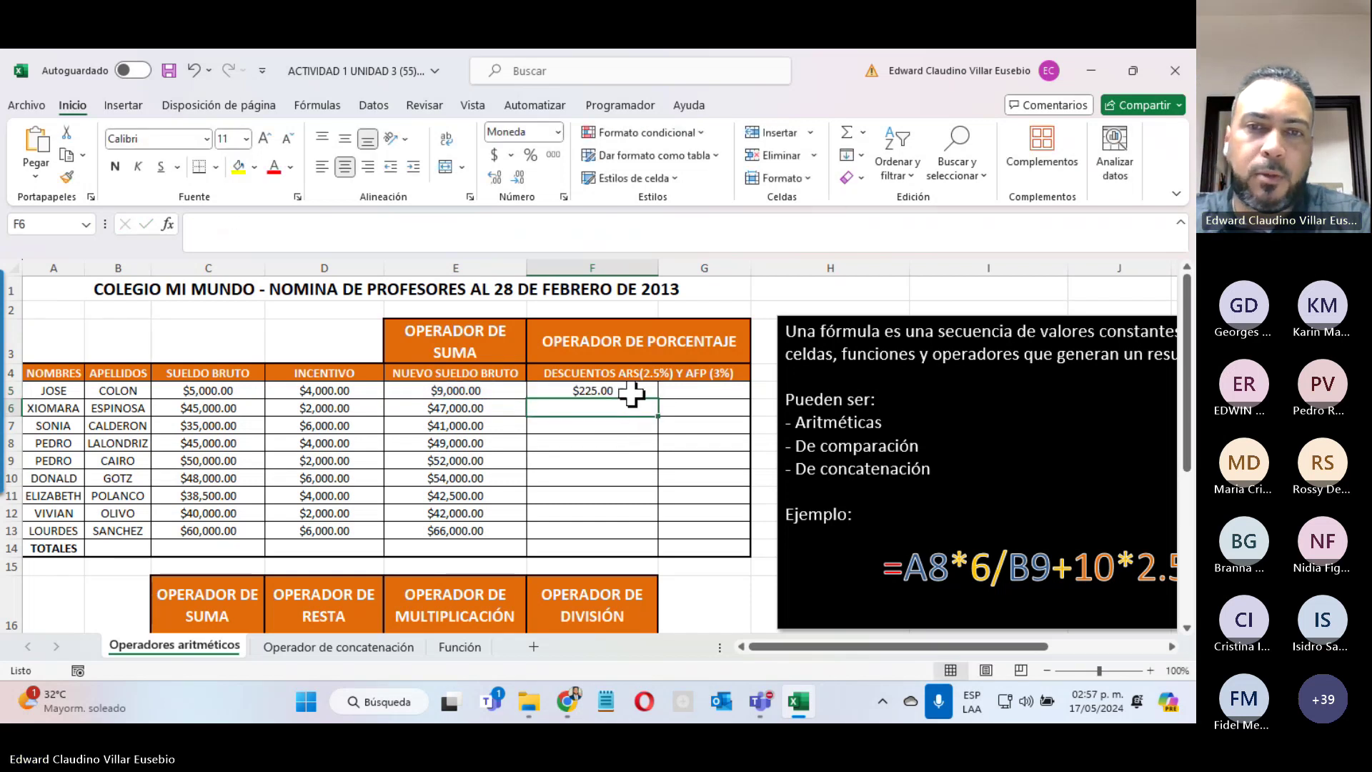
{"action": "left_click", "coordinate": [639, 392]}
{"action": "left_click_drag", "start_coordinate": [659, 399], "coordinate": [632, 536]}
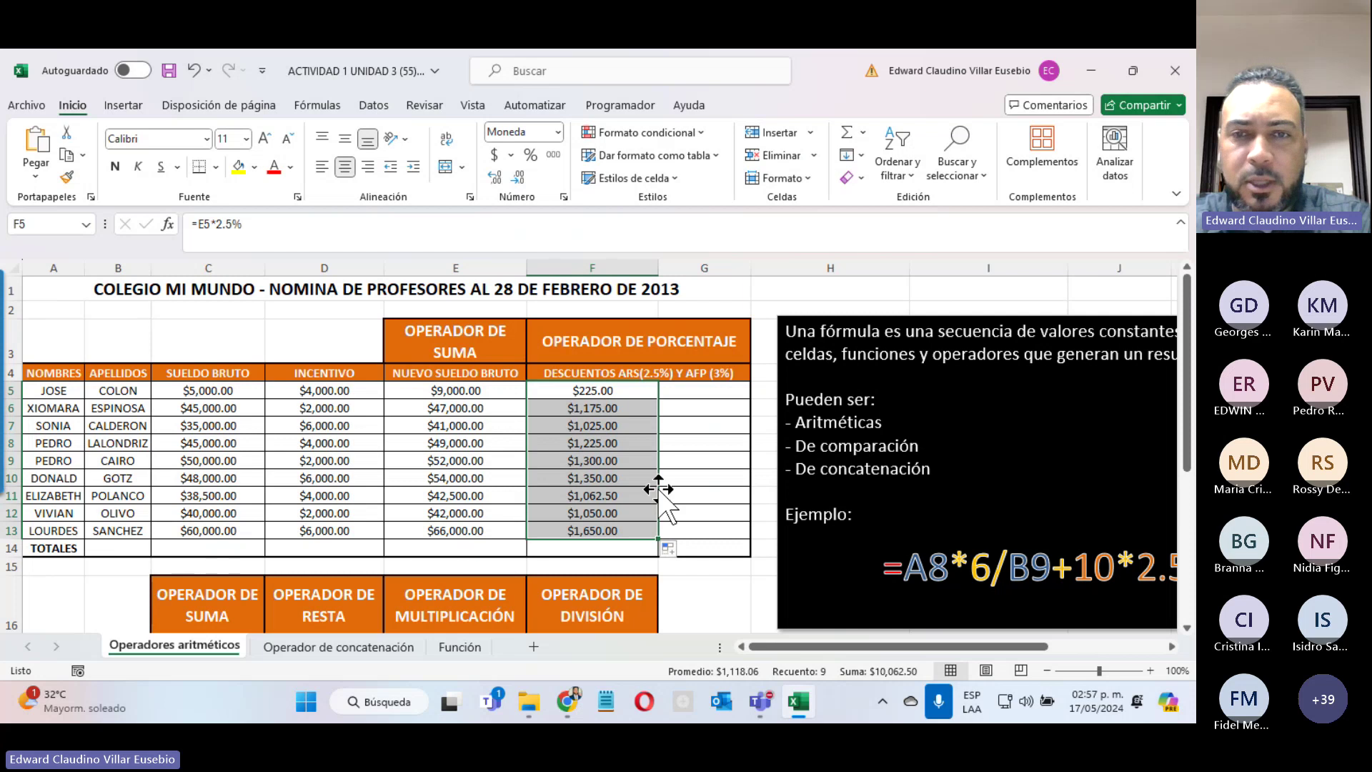
{"action": "left_click", "coordinate": [704, 393]}
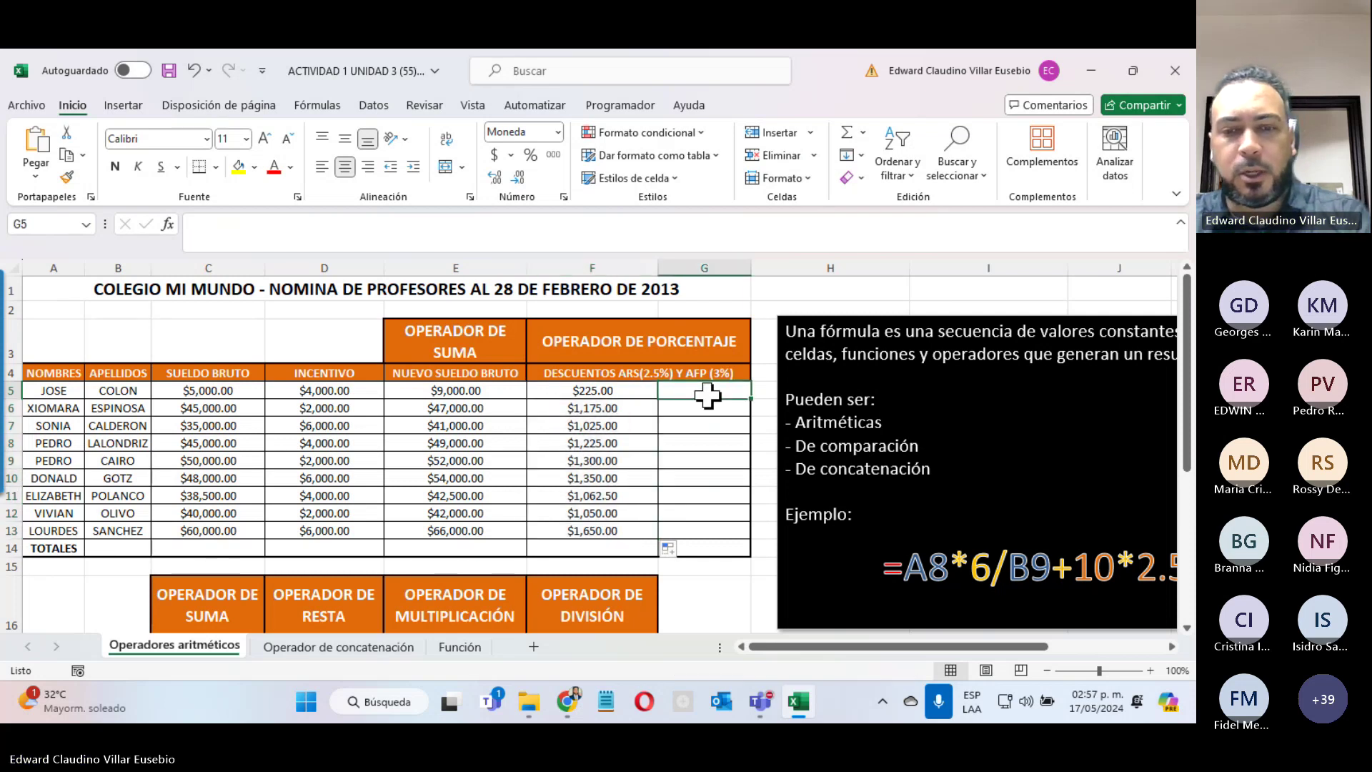
Step: Enter =E5*3% in G5, fill it to G13, then select C5:C14 for totalling
{"action": "type", "text": "="}
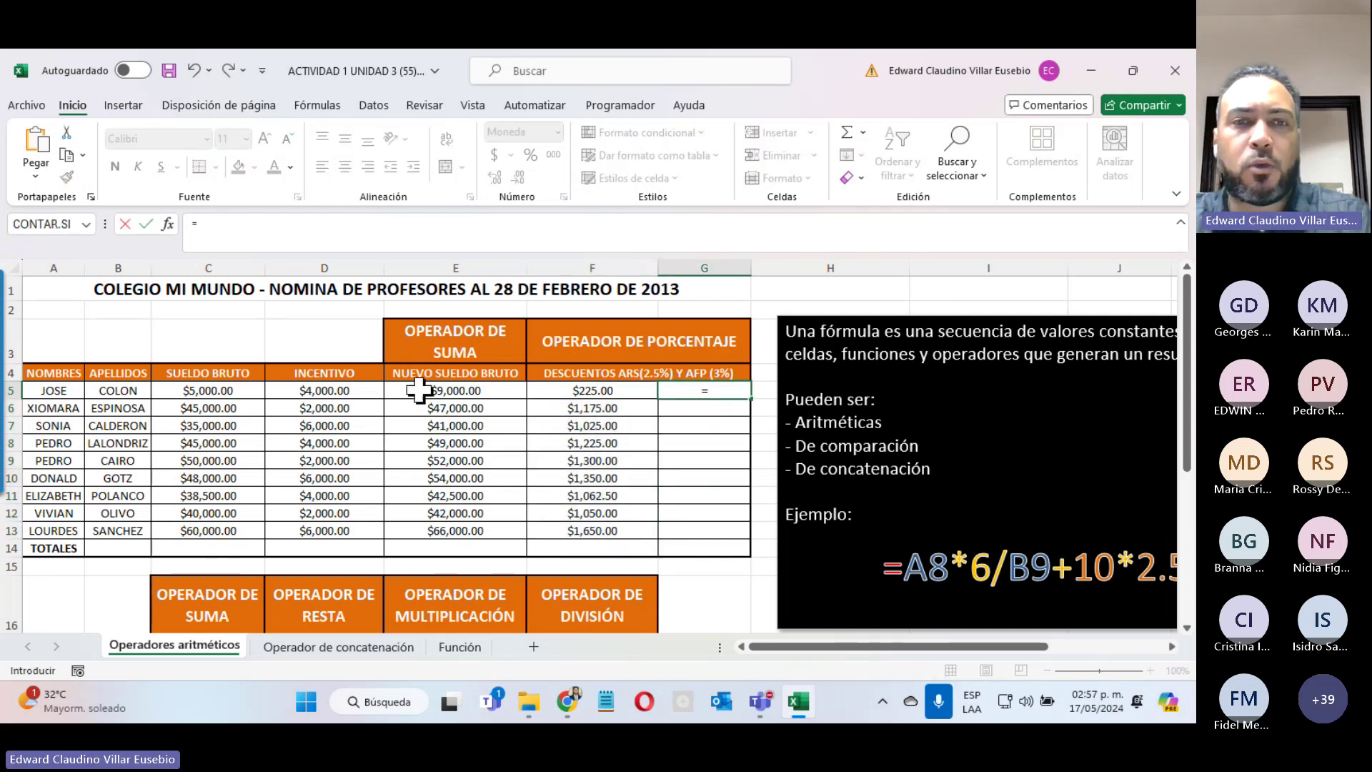
{"action": "left_click", "coordinate": [419, 390]}
{"action": "type", "text": "*"}
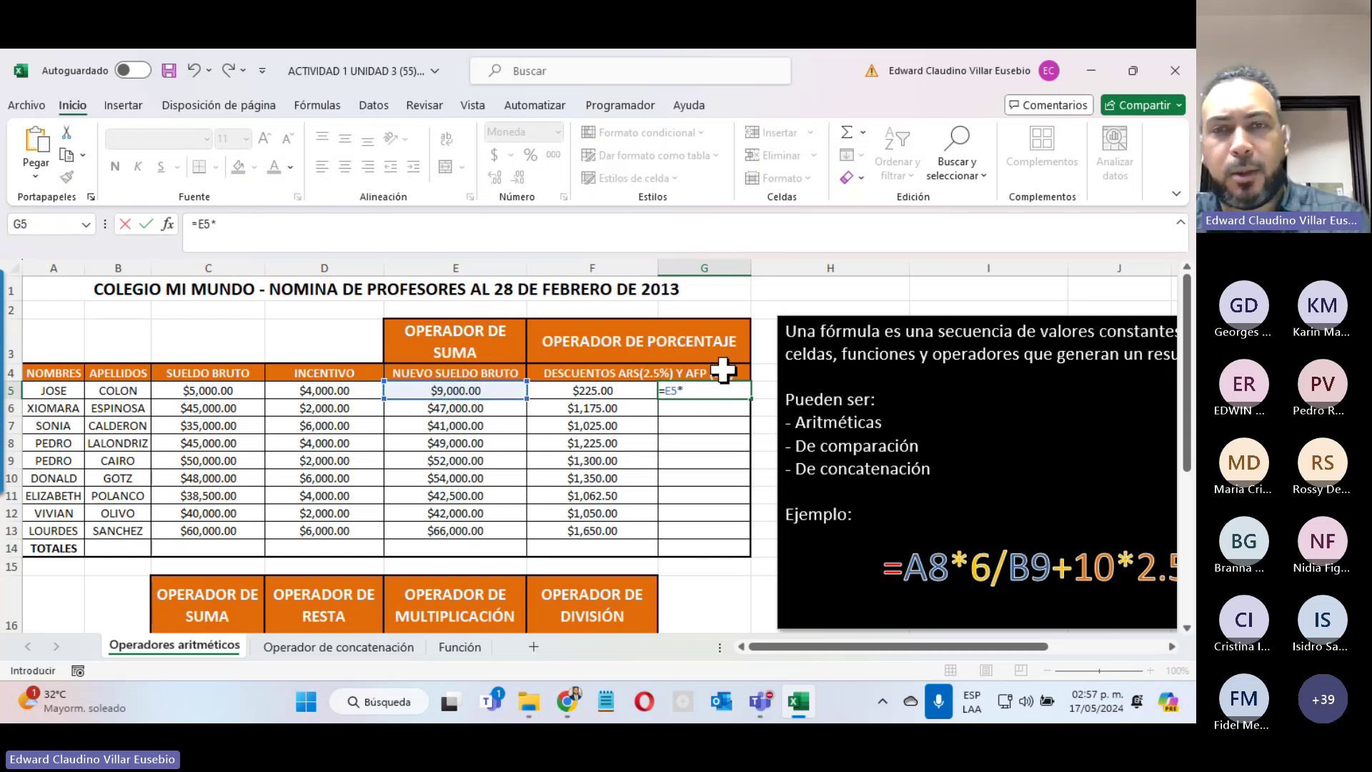
{"action": "type", "text": "3"}
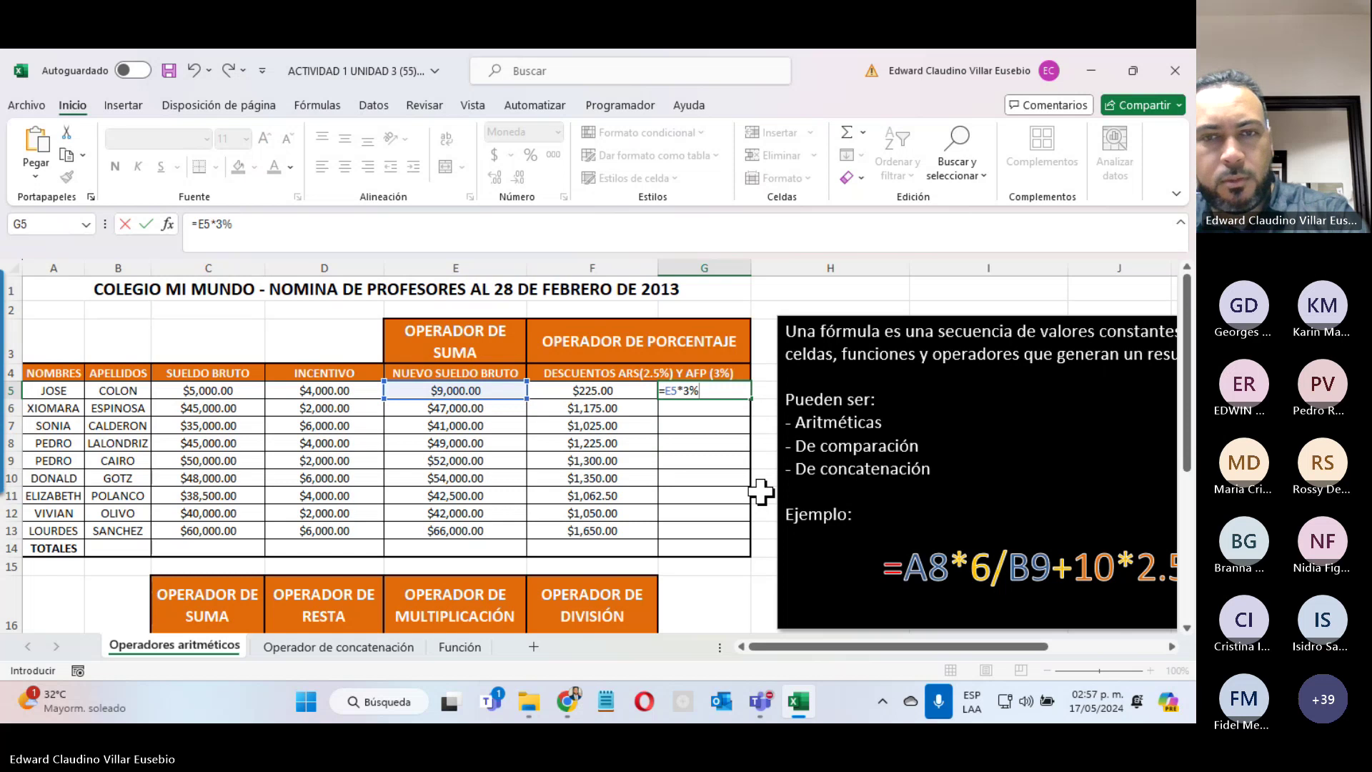
{"action": "type", "text": "%"}
{"action": "key", "text": "ctrl+Return"}
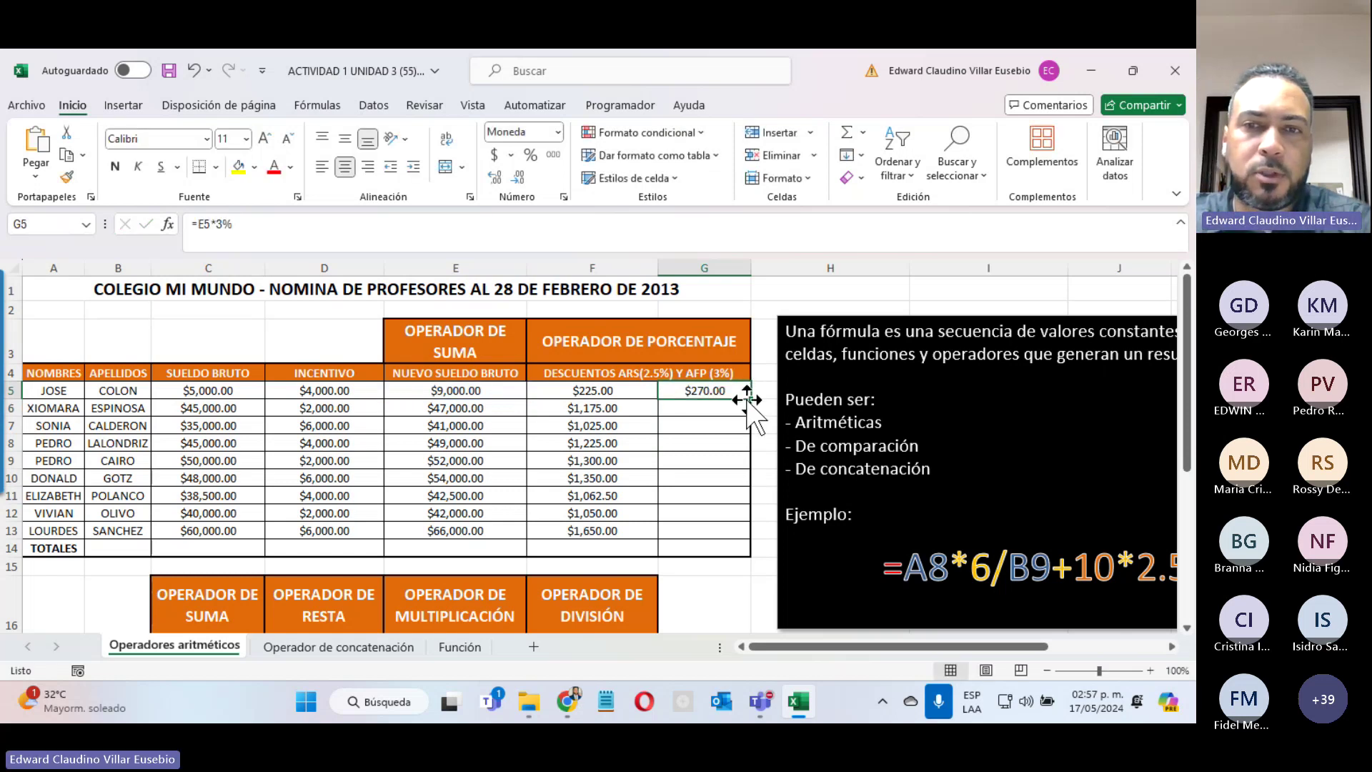
{"action": "left_click_drag", "start_coordinate": [752, 399], "coordinate": [744, 535]}
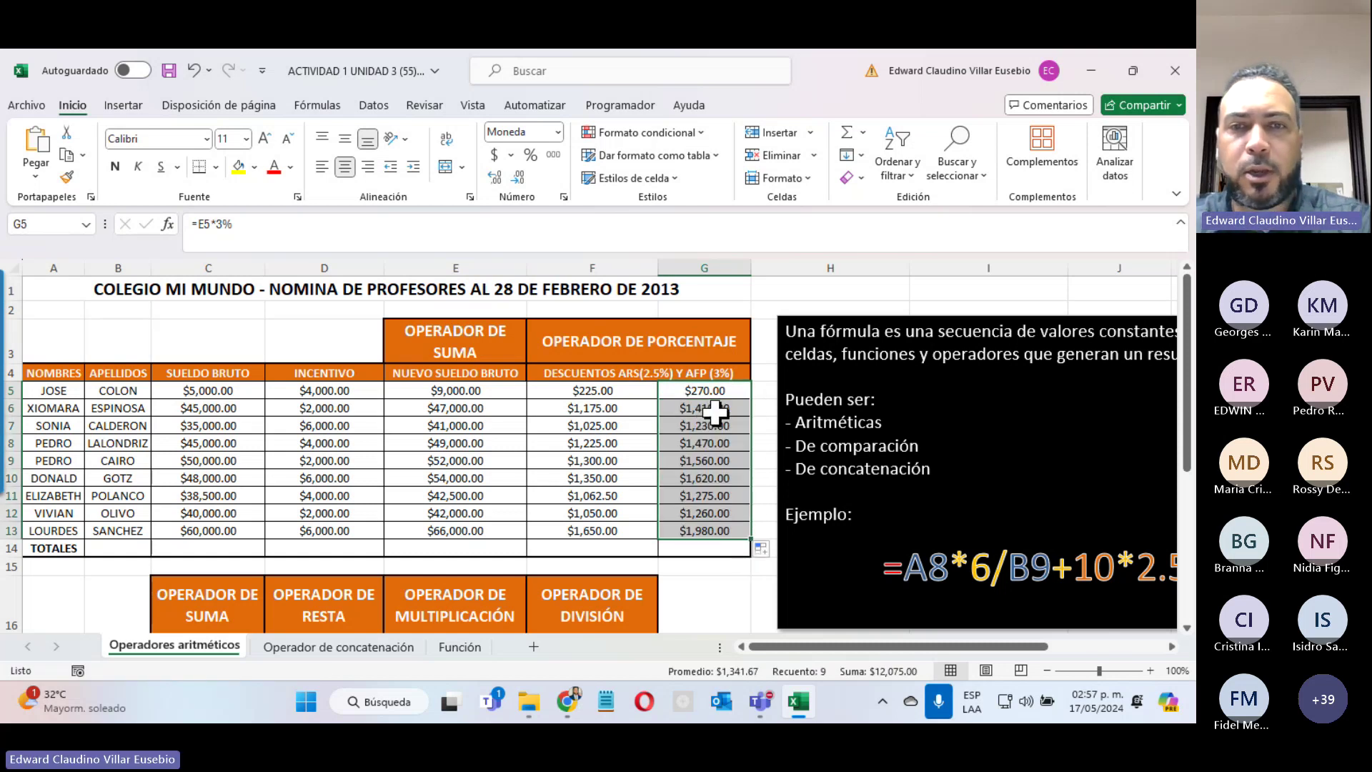
{"action": "left_click", "coordinate": [456, 409]}
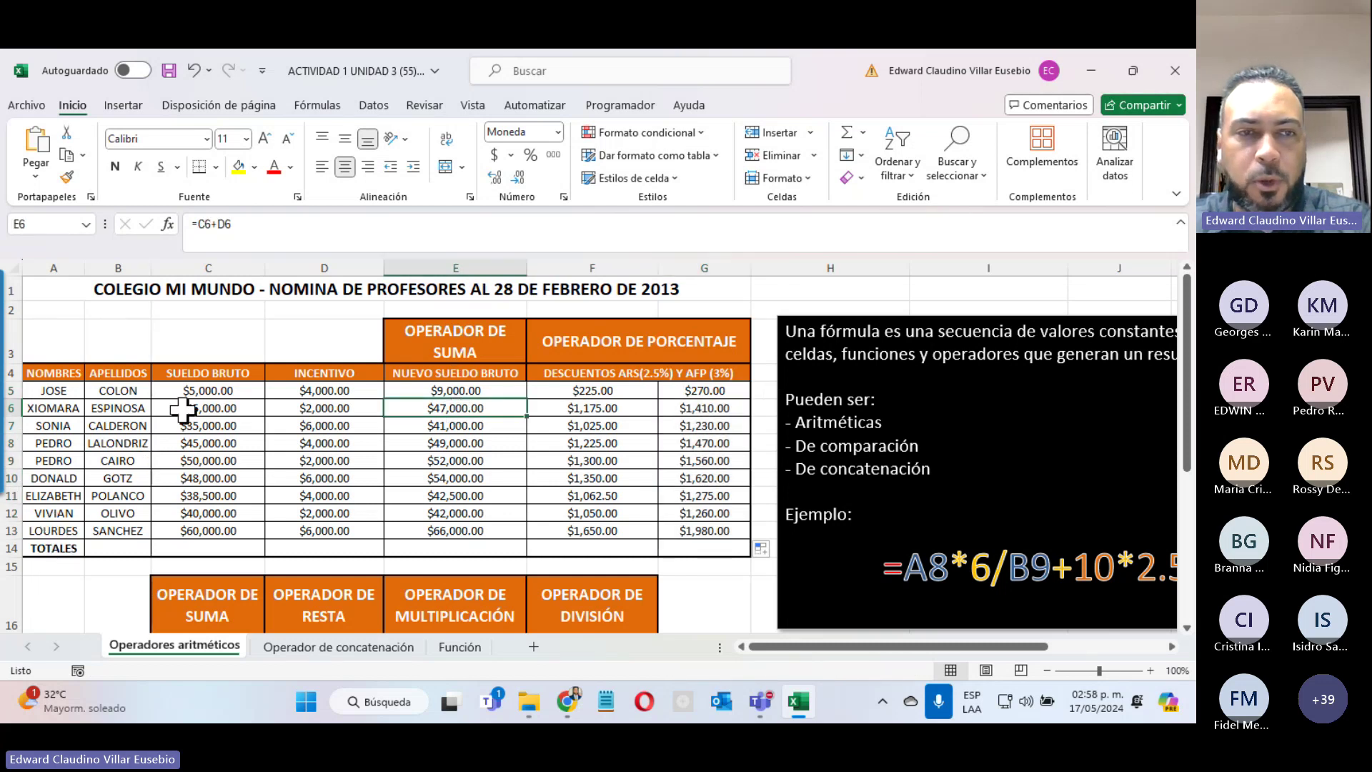
{"action": "left_click", "coordinate": [191, 389]}
{"action": "left_click_drag", "start_coordinate": [192, 389], "coordinate": [196, 541]}
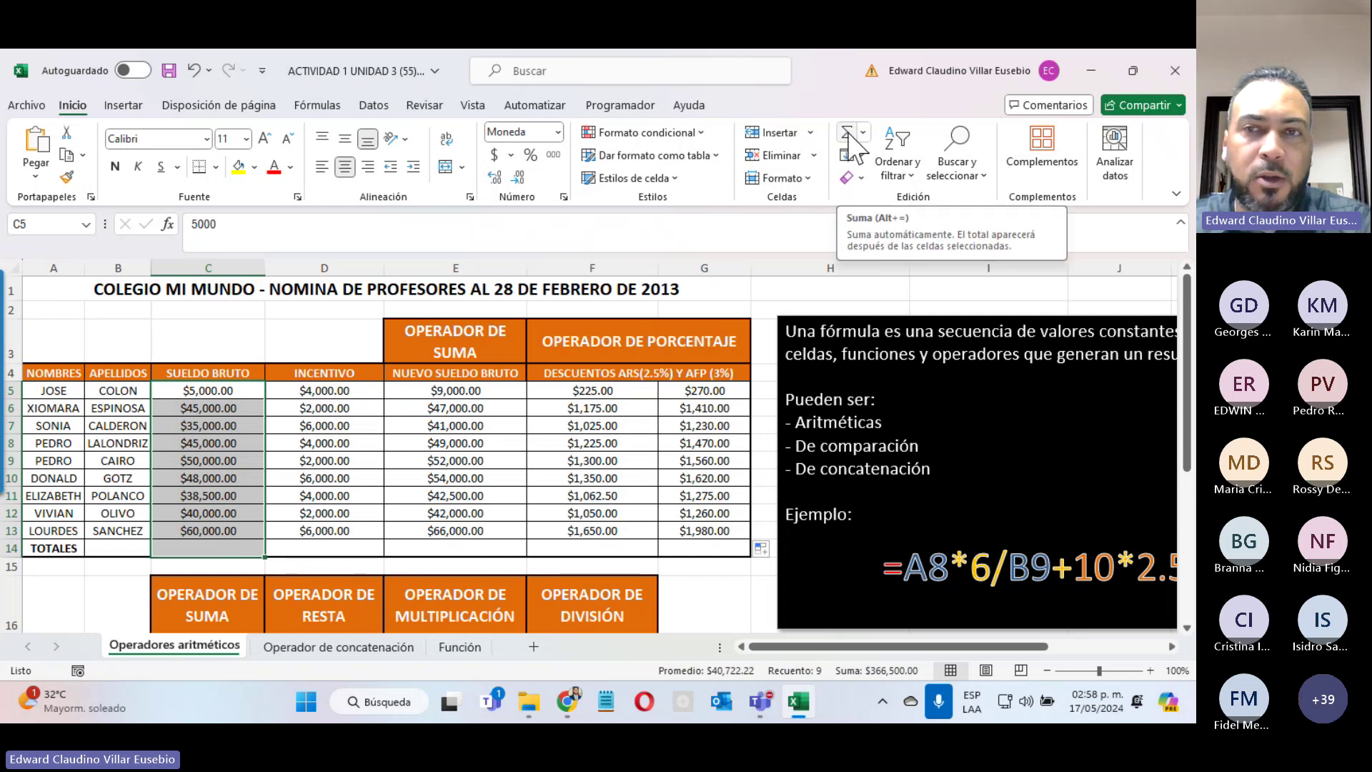
Step: AutoSum the gross salaries into C14 and fill the sum across to G14 ($366,500.00 to $12,075.00)
{"action": "left_click", "coordinate": [851, 133]}
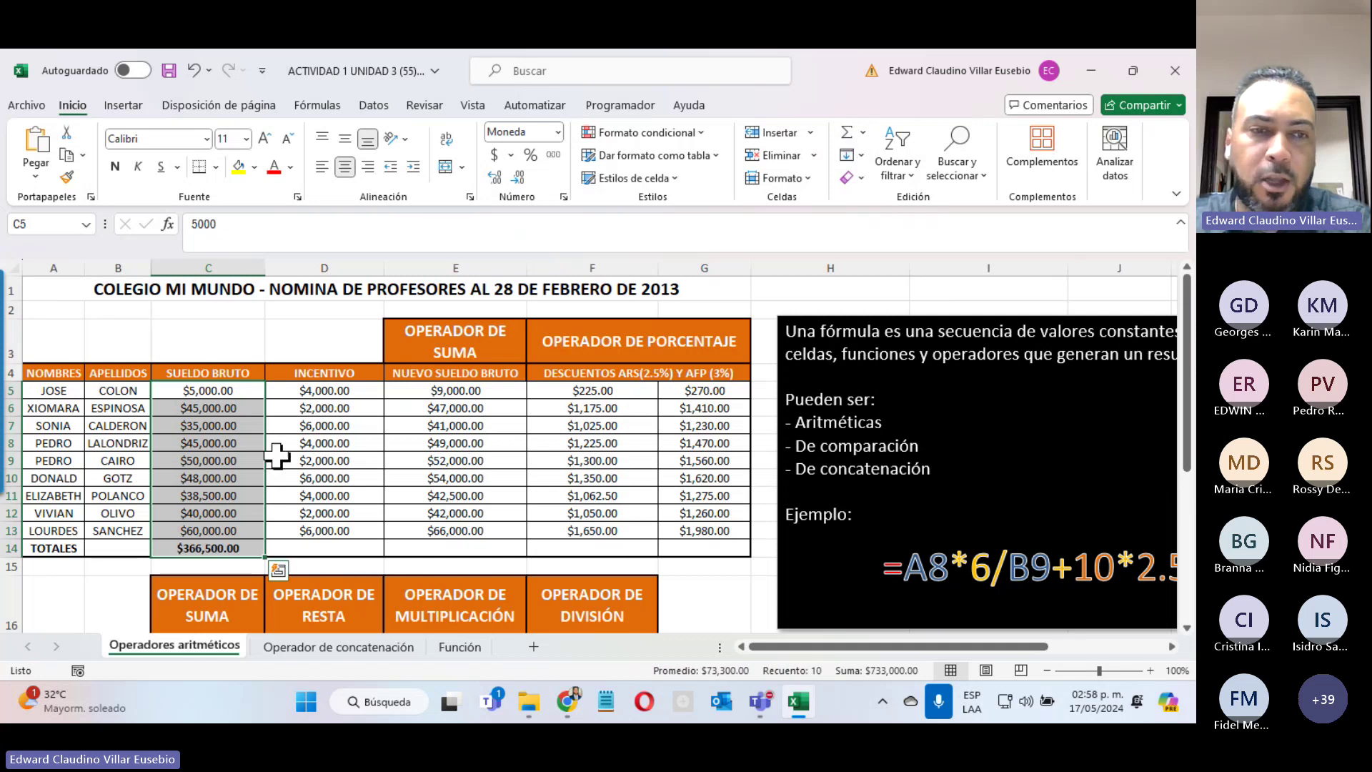
{"action": "left_click", "coordinate": [191, 547]}
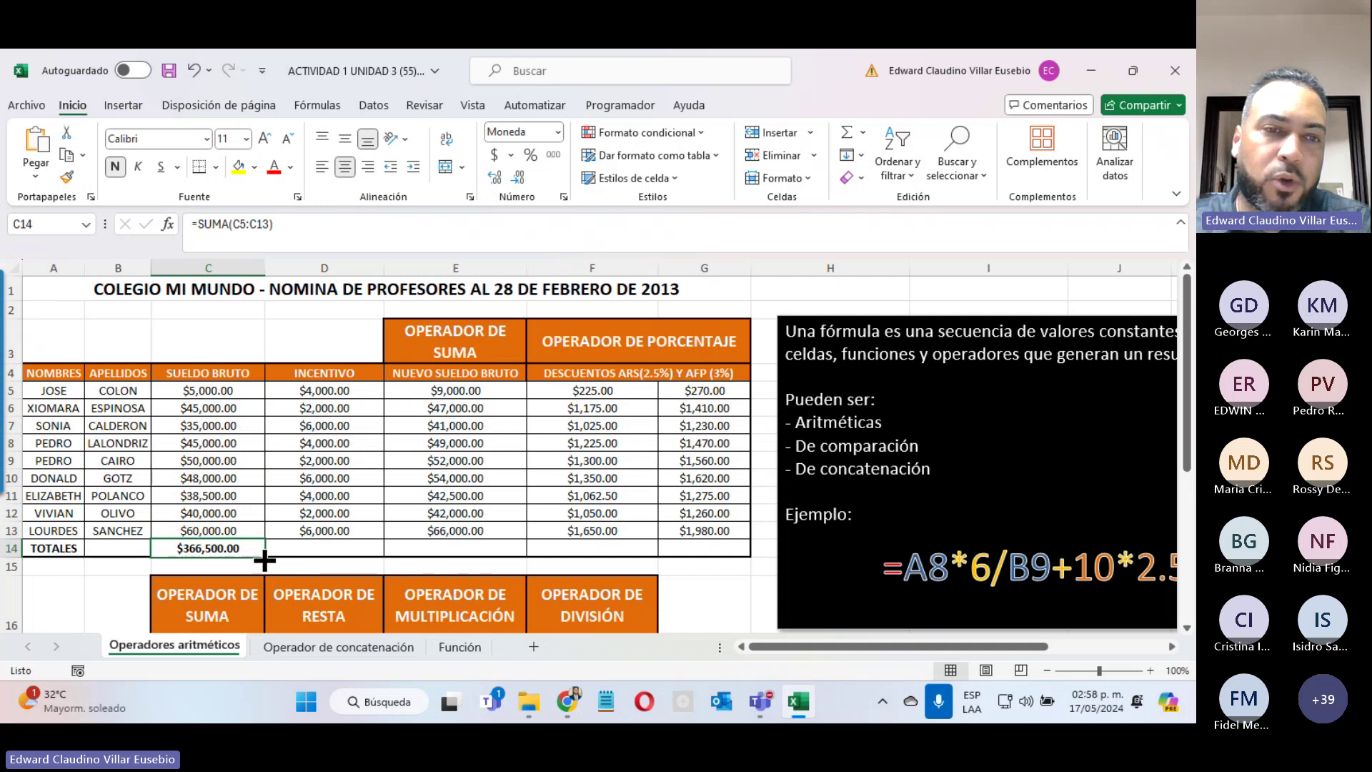
{"action": "left_click_drag", "start_coordinate": [264, 558], "coordinate": [728, 546]}
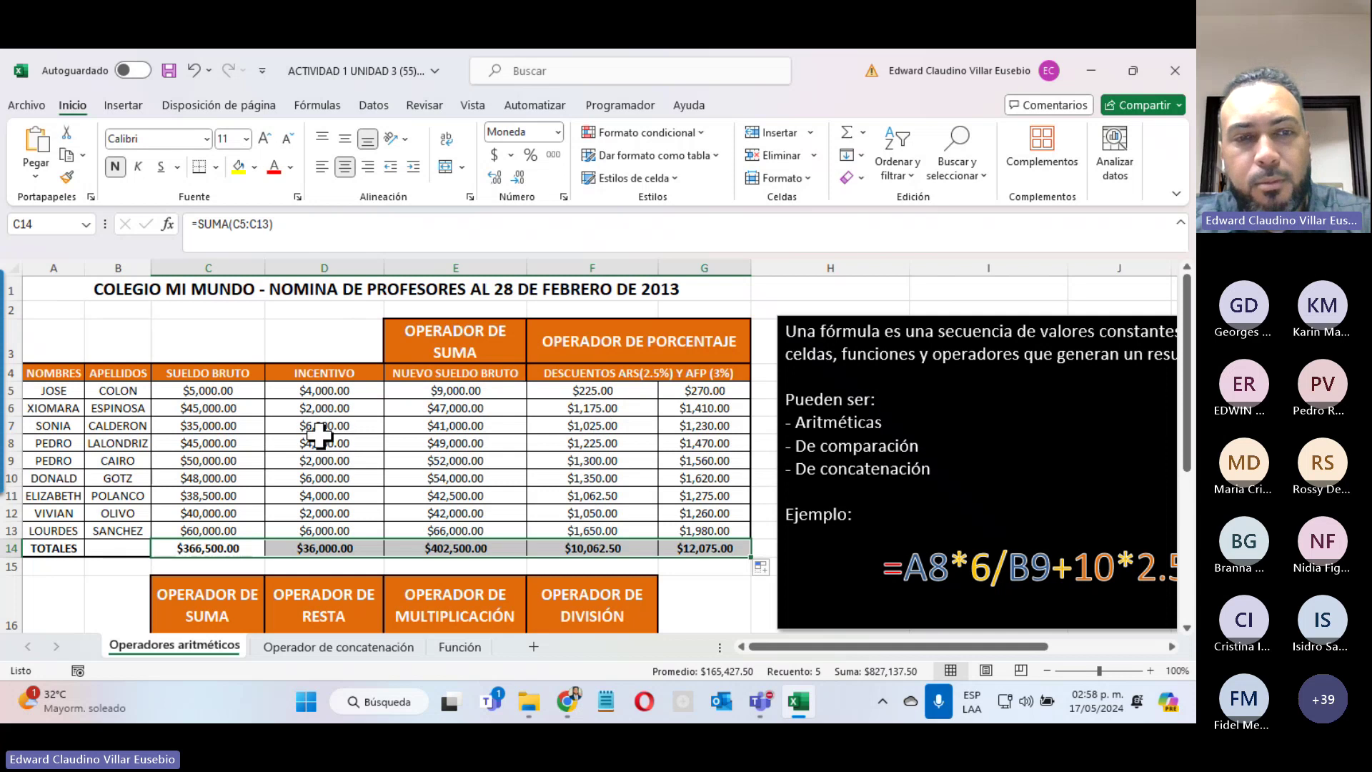
{"action": "scroll", "coordinate": [318, 437], "scroll_direction": "down", "scroll_amount": 3}
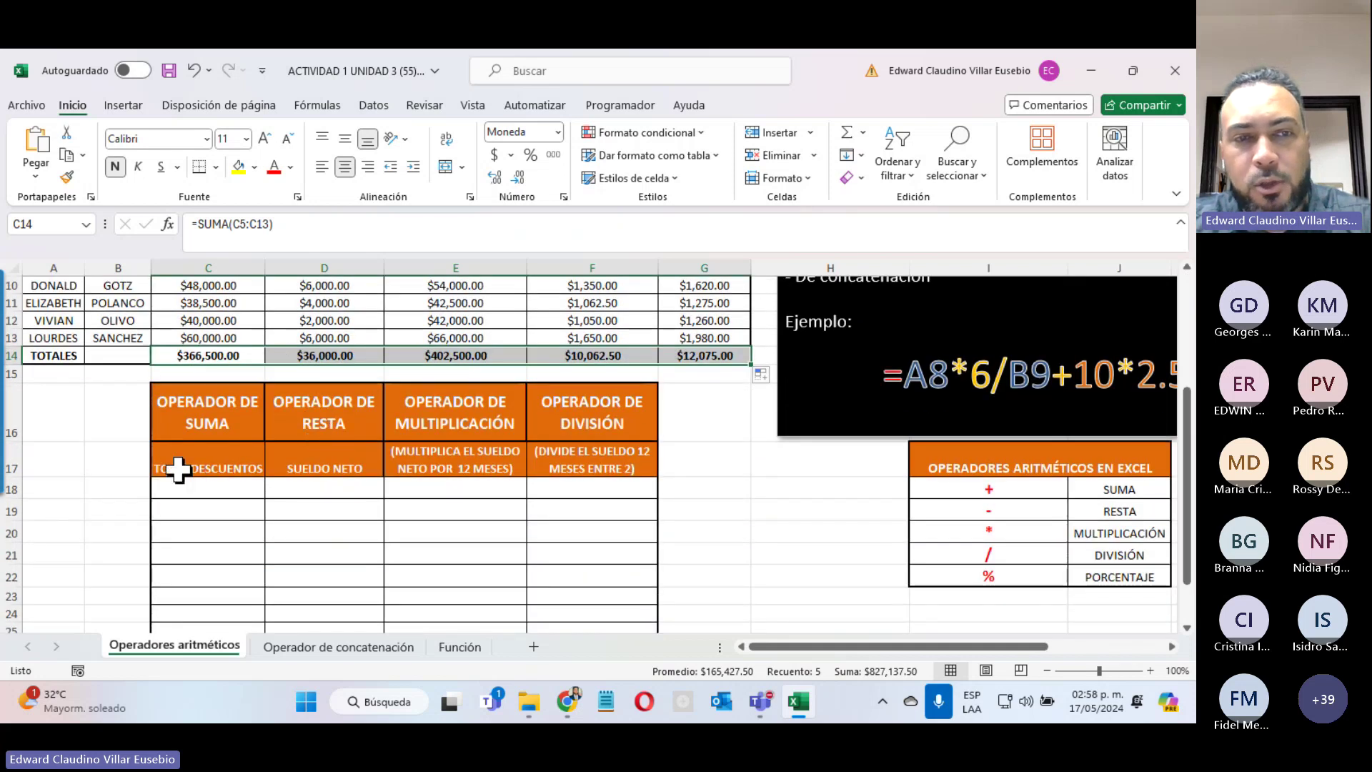
Step: Scroll to the operator tables and point out the resta, multiplicación and división headings
{"action": "scroll", "coordinate": [229, 490], "scroll_direction": "up", "scroll_amount": 3}
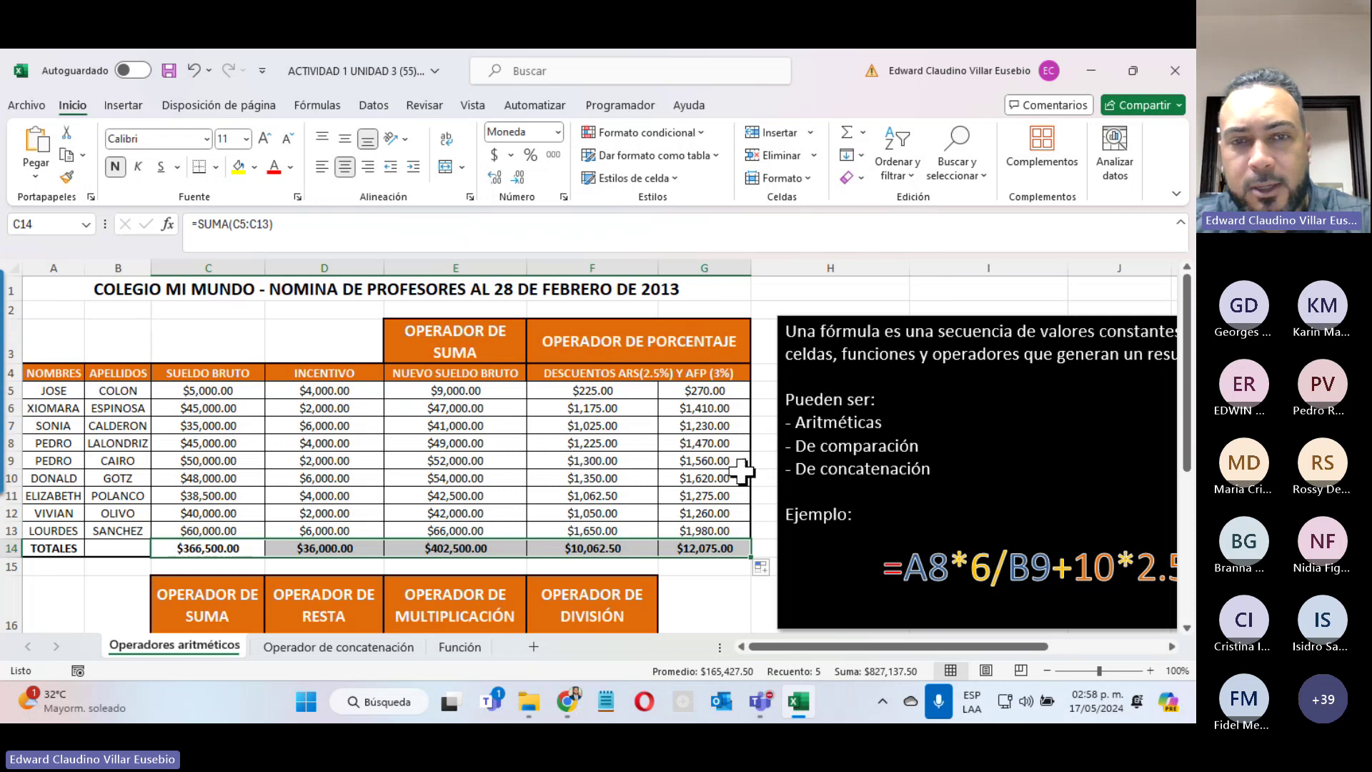
{"action": "scroll", "coordinate": [453, 281], "scroll_direction": "down", "scroll_amount": 3}
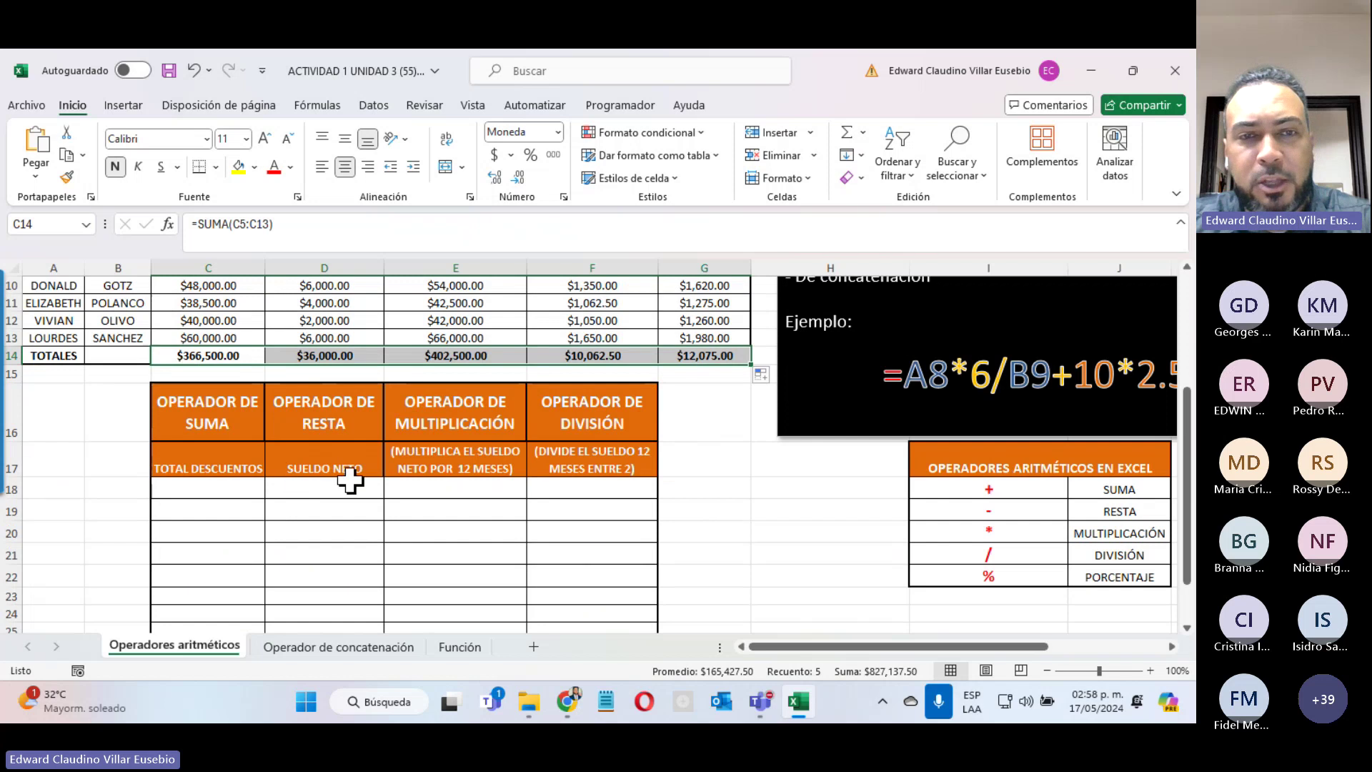
{"action": "scroll", "coordinate": [351, 480], "scroll_direction": "up", "scroll_amount": 3}
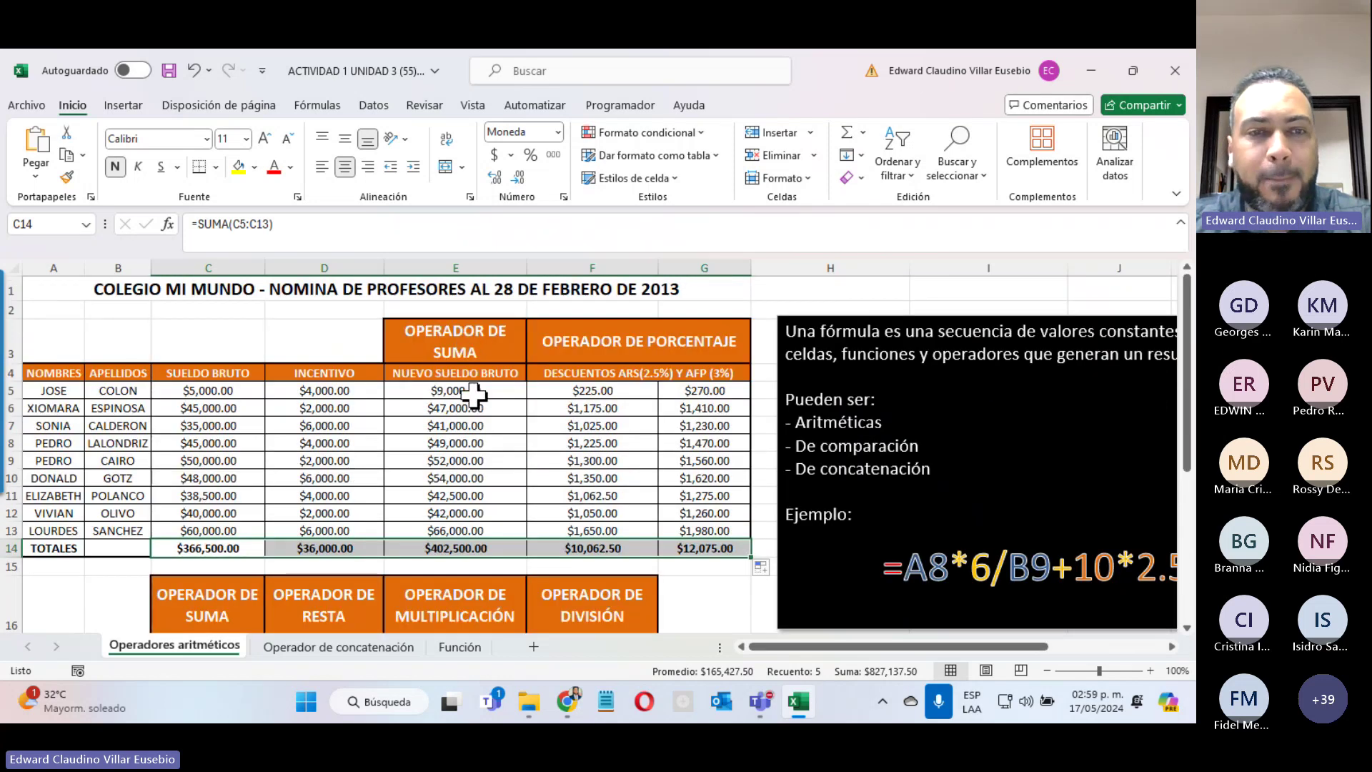
{"action": "scroll", "coordinate": [457, 395], "scroll_direction": "down", "scroll_amount": 3}
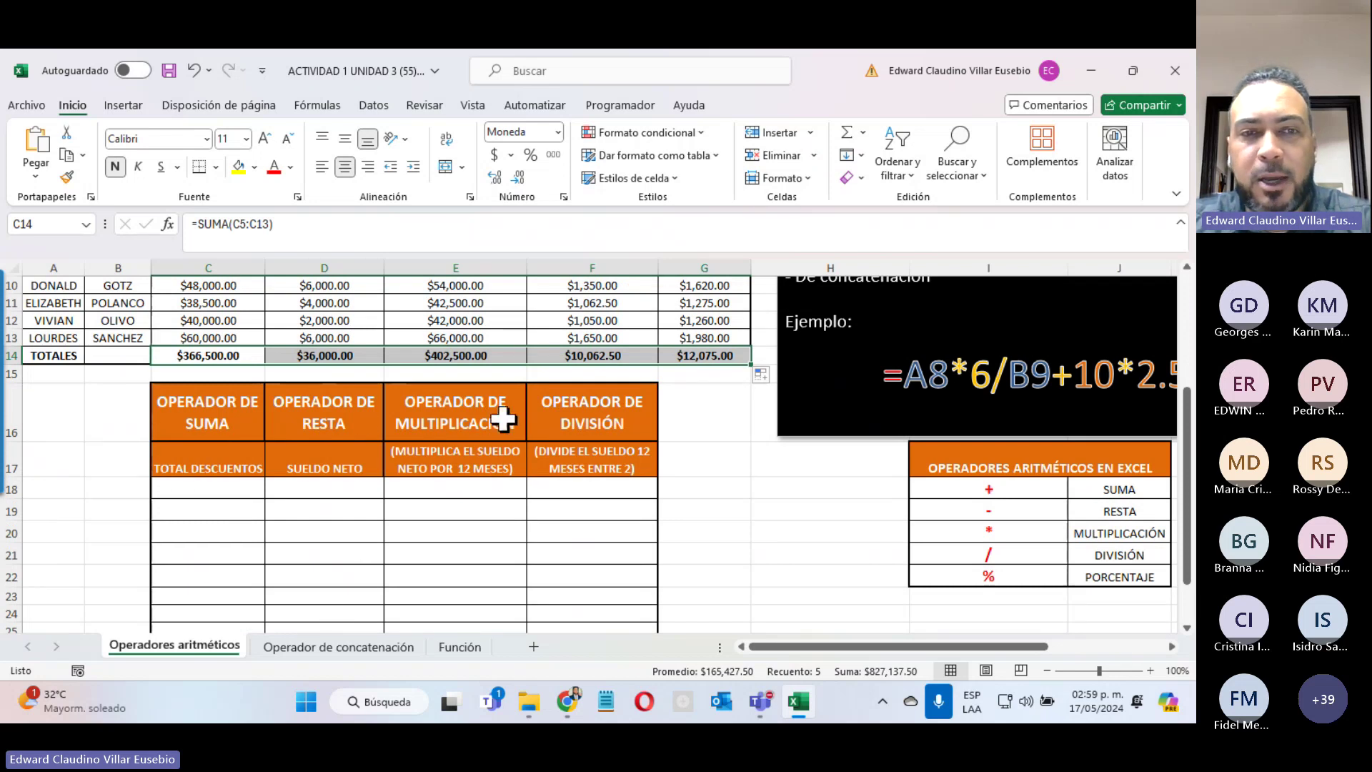
{"action": "left_click", "coordinate": [312, 400]}
{"action": "left_click", "coordinate": [460, 407]}
{"action": "left_click", "coordinate": [596, 405]}
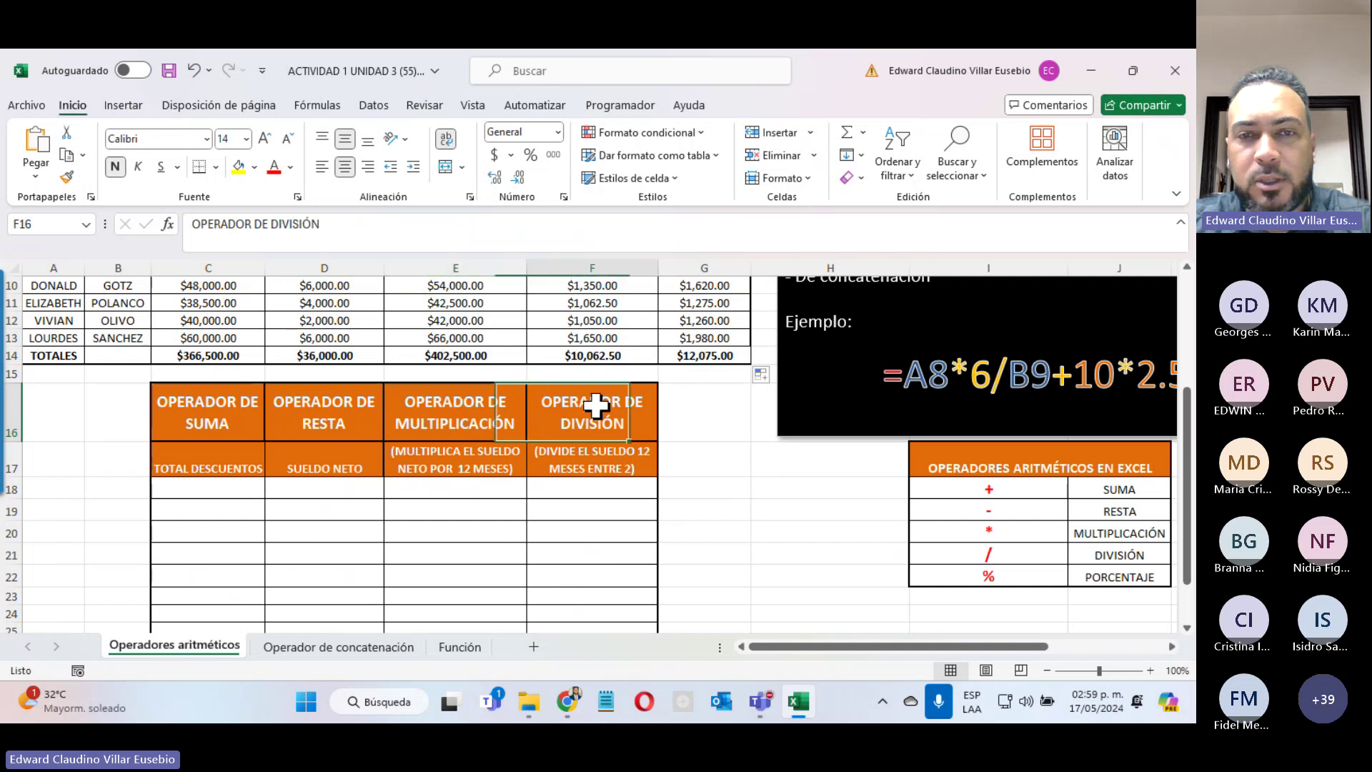
{"action": "left_click", "coordinate": [462, 395]}
{"action": "left_click", "coordinate": [298, 398]}
Step: Point again at the suma through división headings, then switch to the Operador de concatenación sheet
{"action": "left_click", "coordinate": [216, 400]}
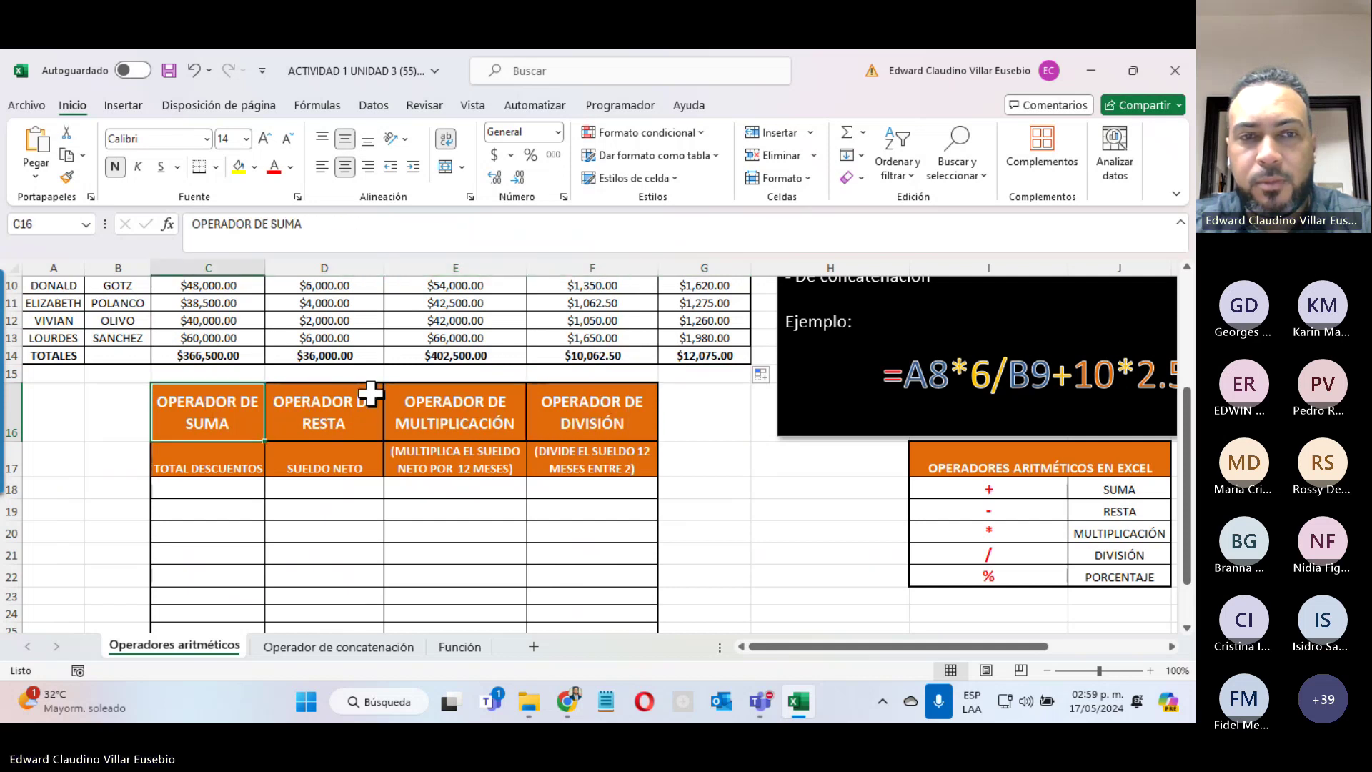
{"action": "left_click", "coordinate": [363, 405]}
{"action": "left_click", "coordinate": [484, 420]}
{"action": "left_click", "coordinate": [583, 408]}
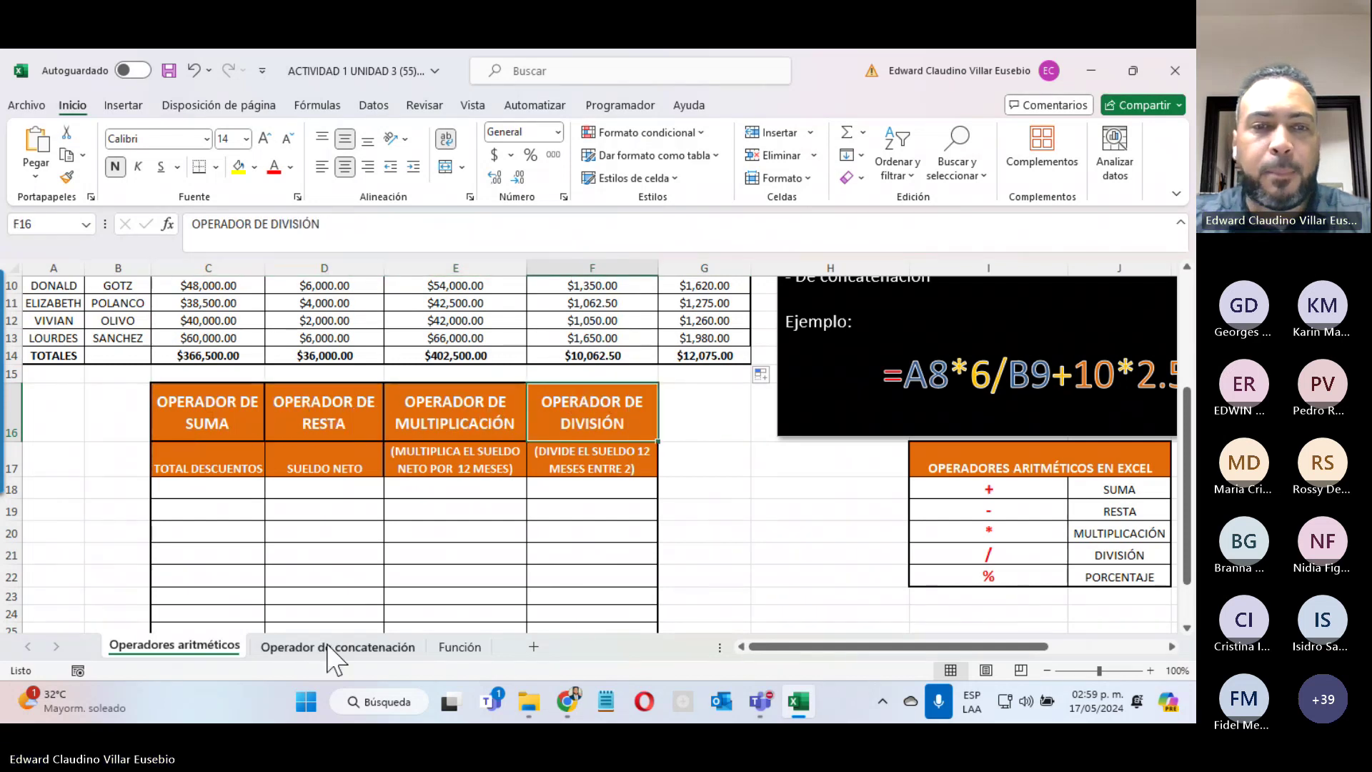
{"action": "left_click", "coordinate": [332, 651]}
Step: Switch to the Función sheet, preview and cancel Insertar función, then select E14 beside SUMA
{"action": "scroll", "coordinate": [243, 377], "scroll_direction": "up", "scroll_amount": 4}
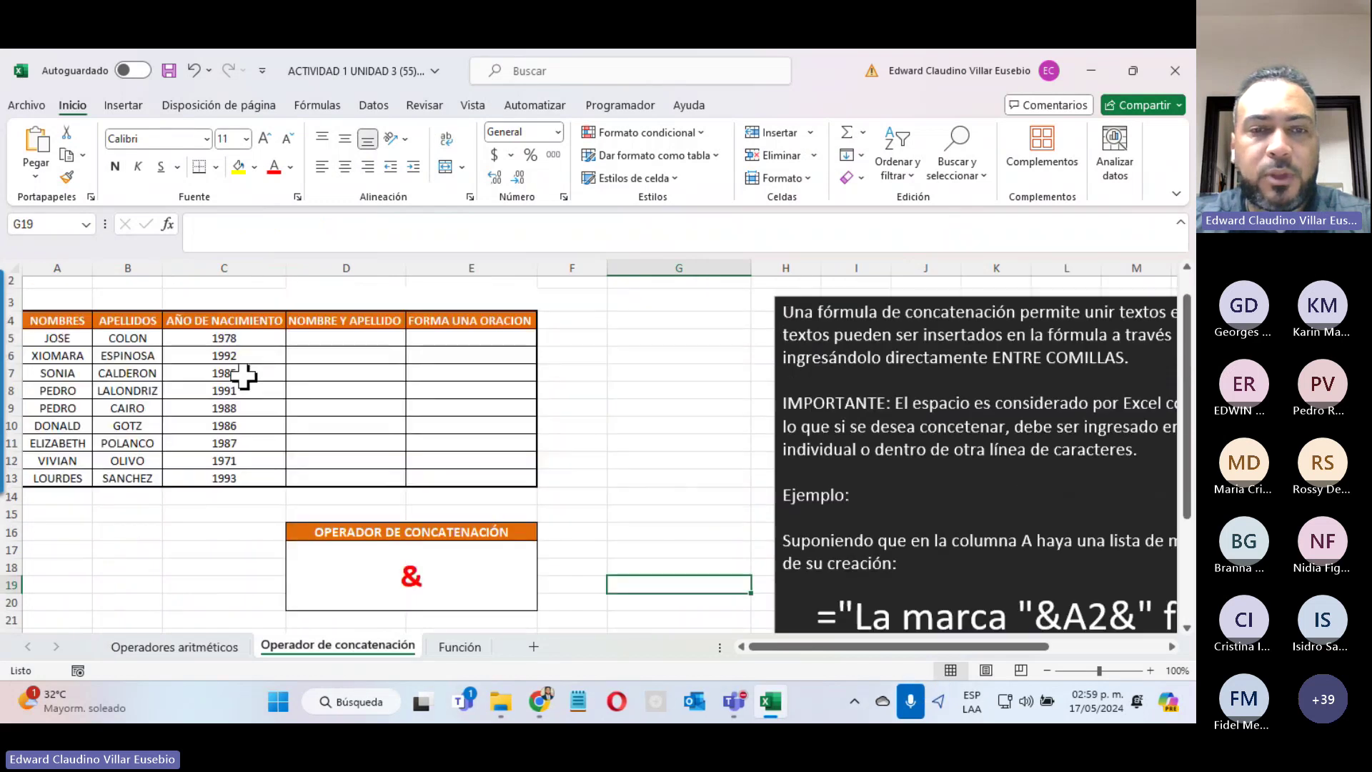
{"action": "left_click", "coordinate": [472, 651]}
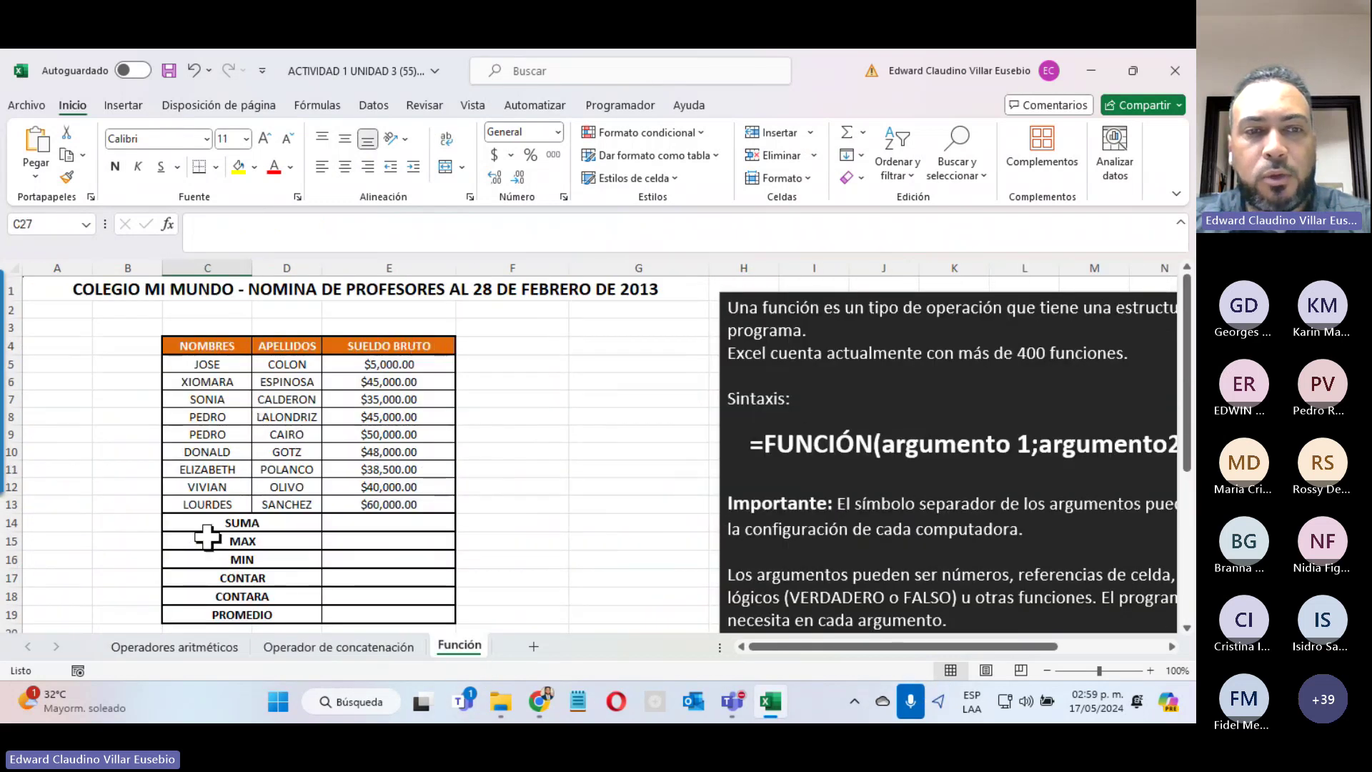
{"action": "left_click", "coordinate": [169, 226]}
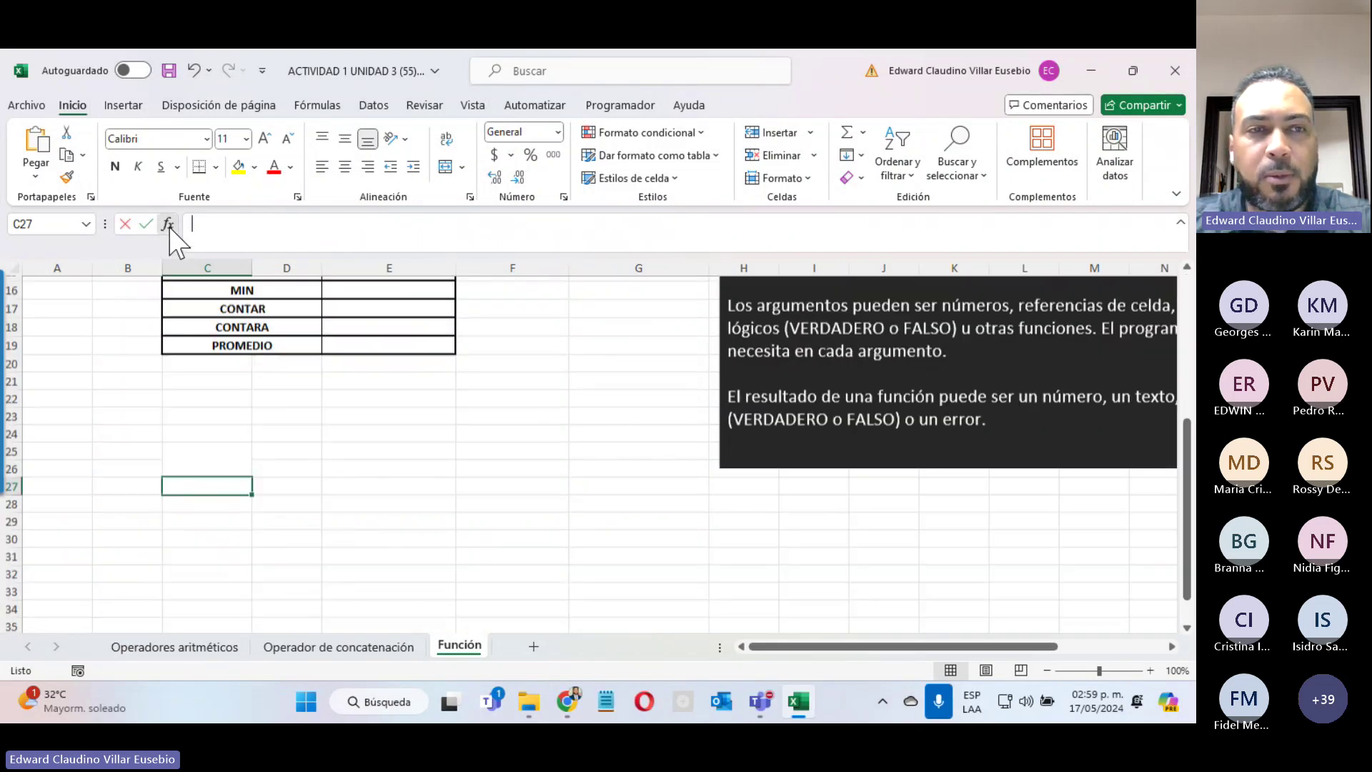
{"action": "left_click_drag", "start_coordinate": [212, 153], "coordinate": [753, 285]}
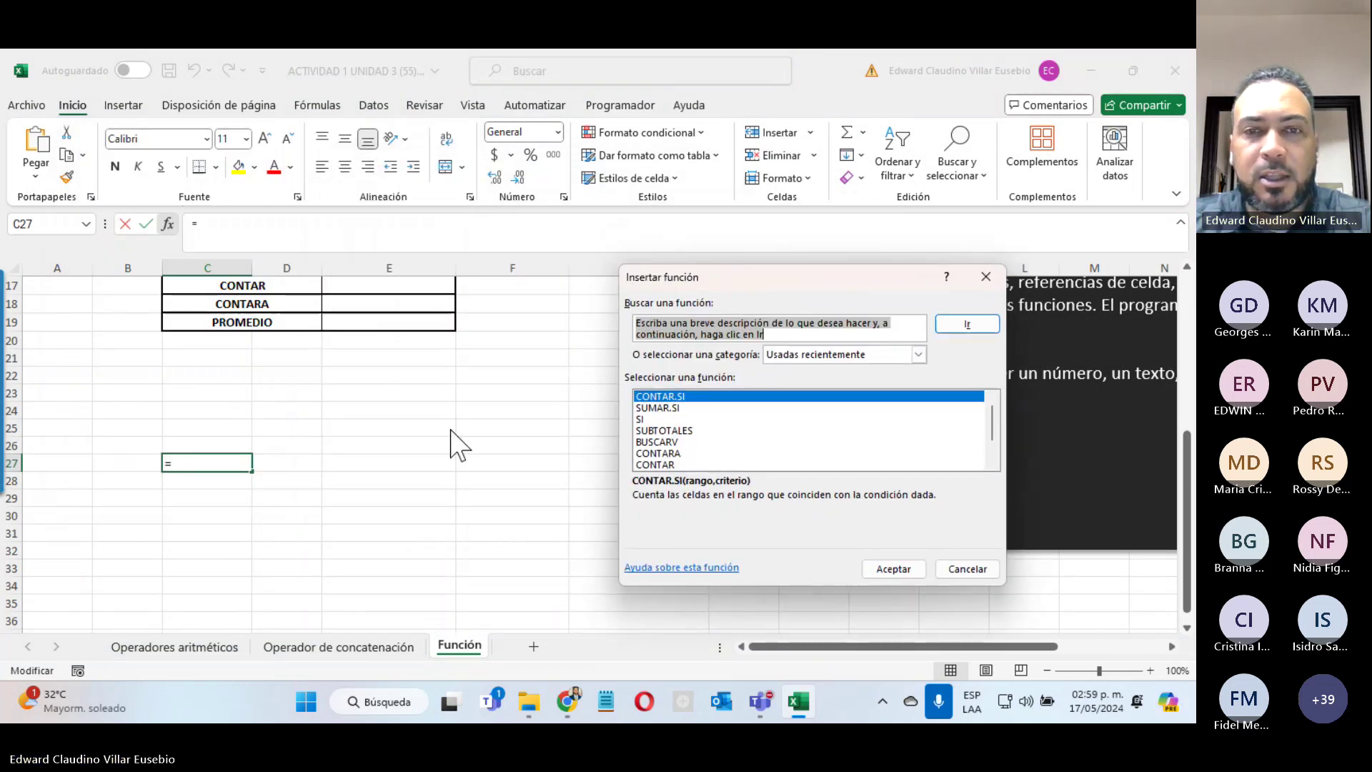
{"action": "left_click", "coordinate": [972, 569]}
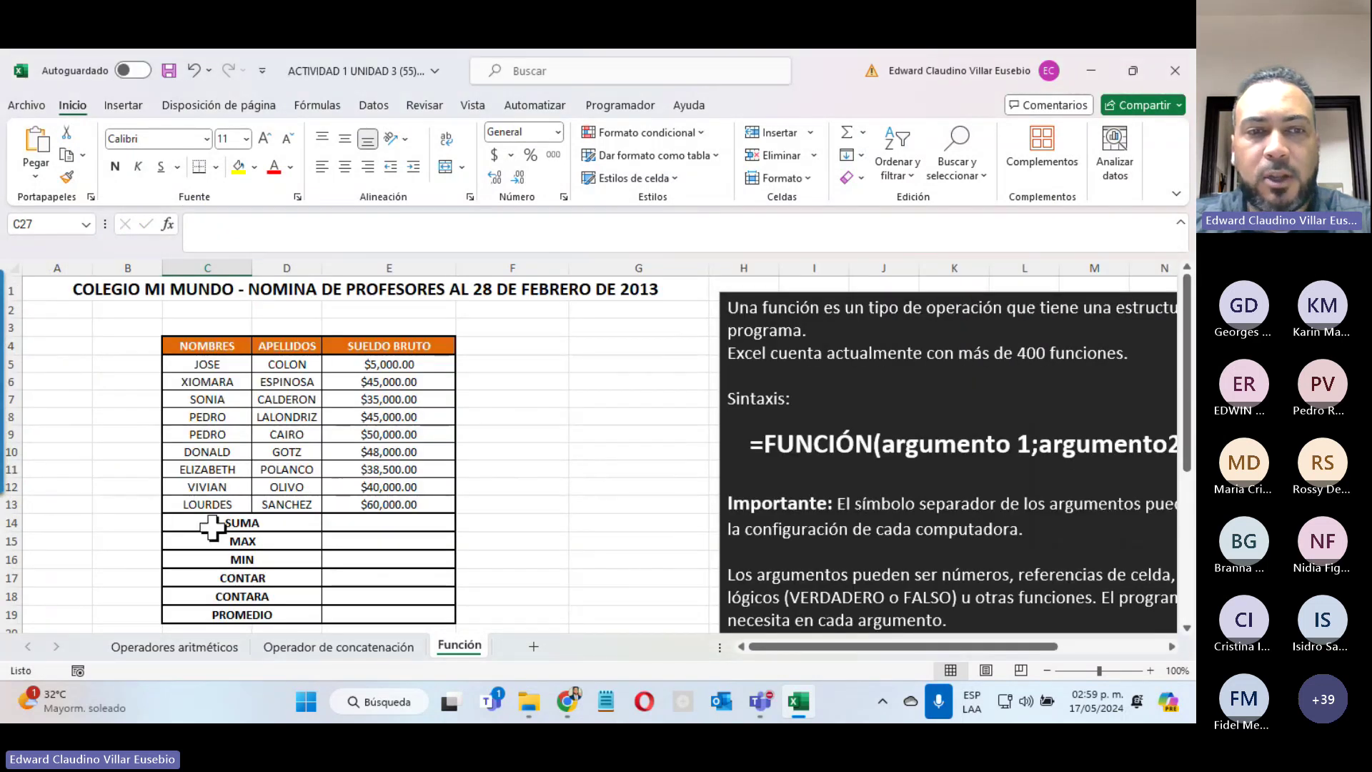
{"action": "left_click", "coordinate": [224, 529]}
{"action": "key", "text": "Right"}
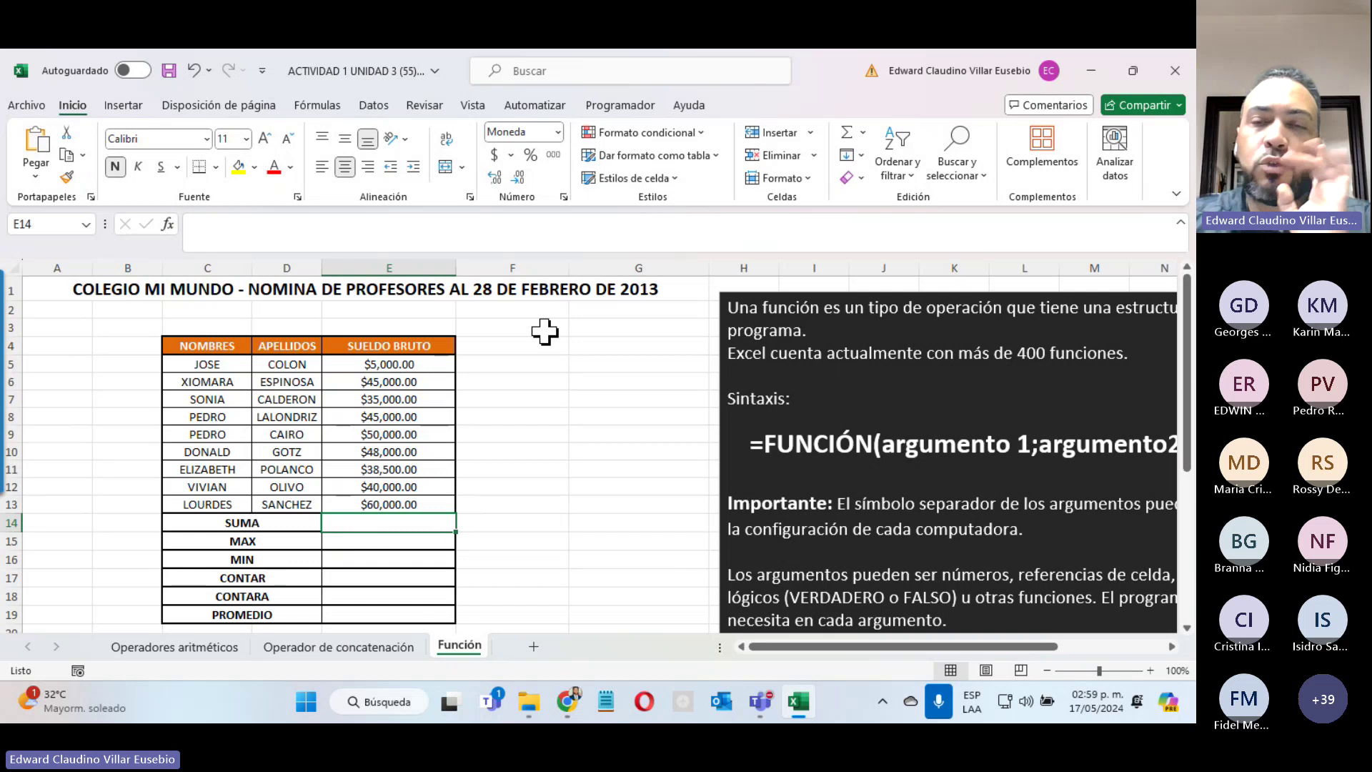
{"action": "left_click", "coordinate": [760, 702]}
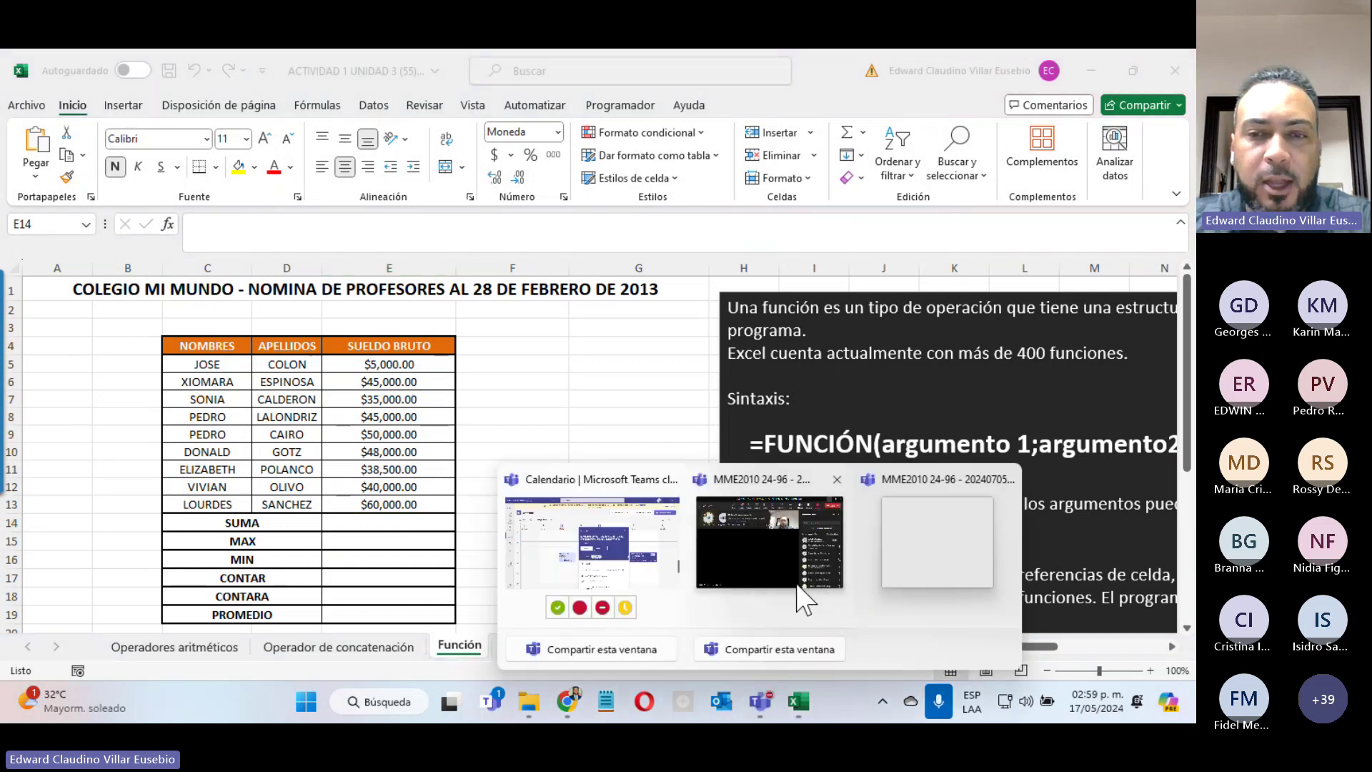
{"action": "left_click", "coordinate": [797, 577]}
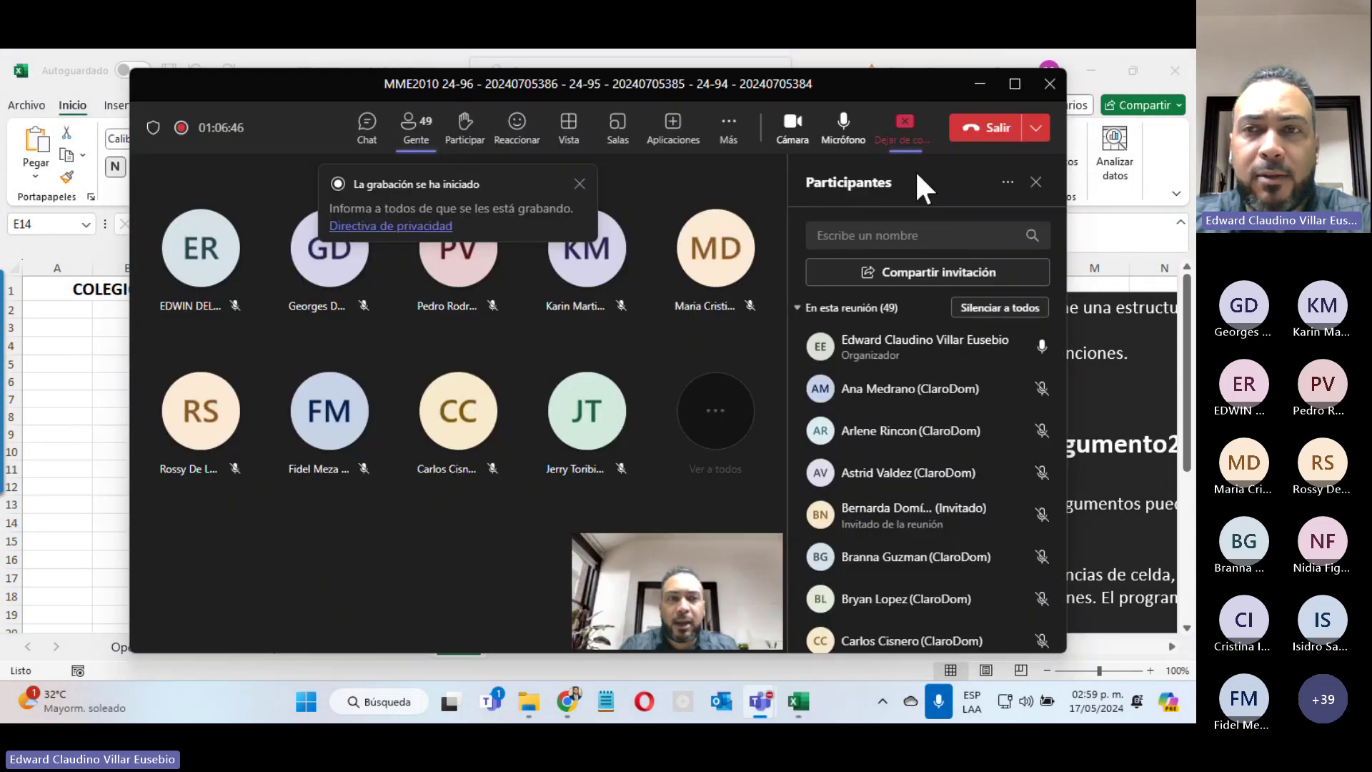
{"action": "left_click", "coordinate": [980, 84]}
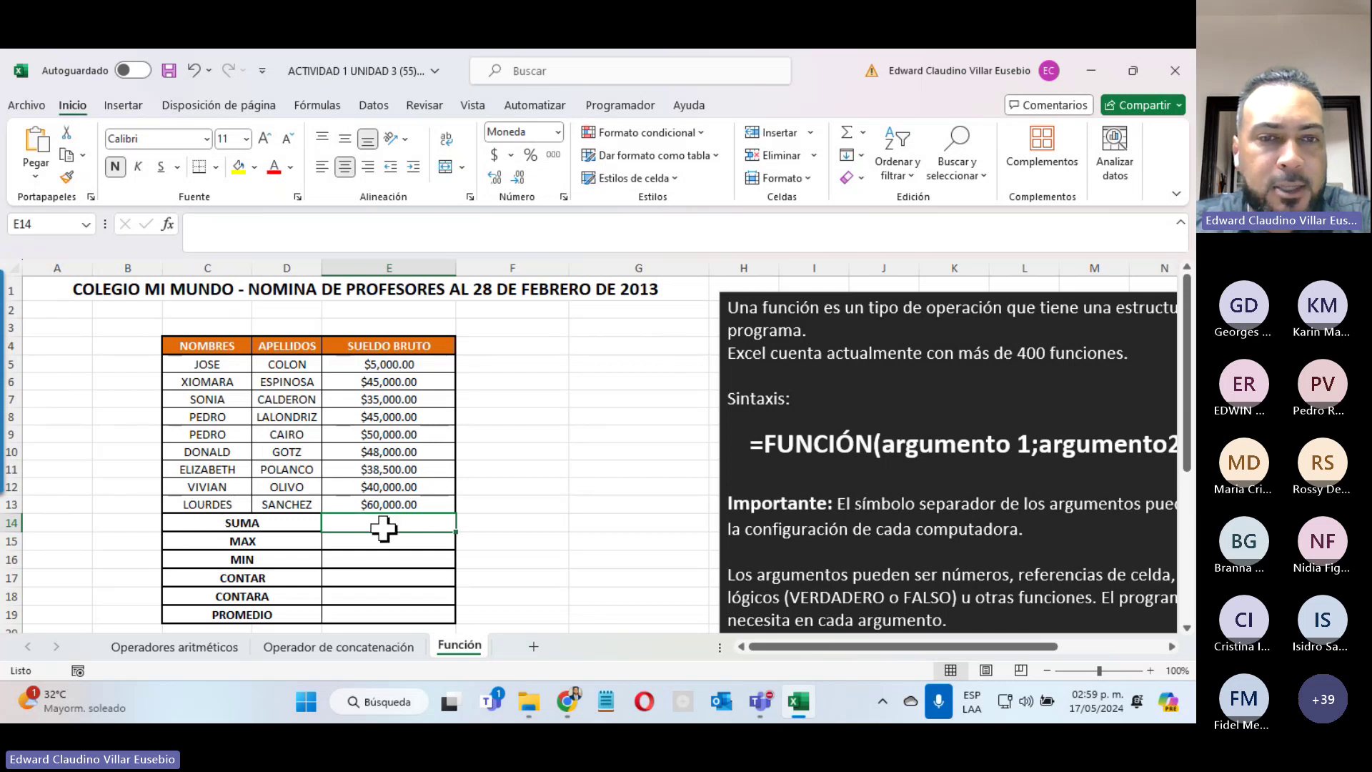
Step: Insert =SUMA(E5:E13) in E14 through Insertar función, totalling the salaries at $366,500.00
{"action": "left_click", "coordinate": [168, 225]}
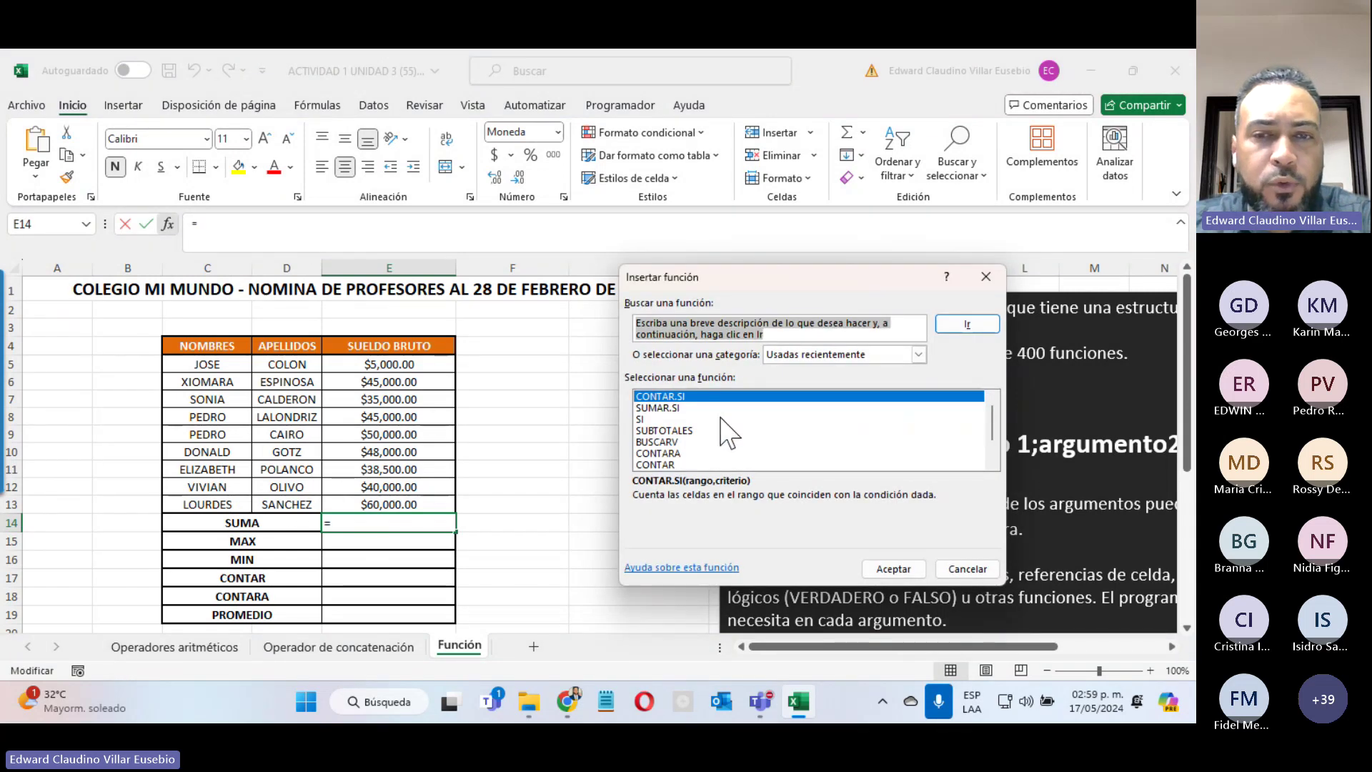
{"action": "scroll", "coordinate": [724, 429], "scroll_direction": "down", "scroll_amount": 1}
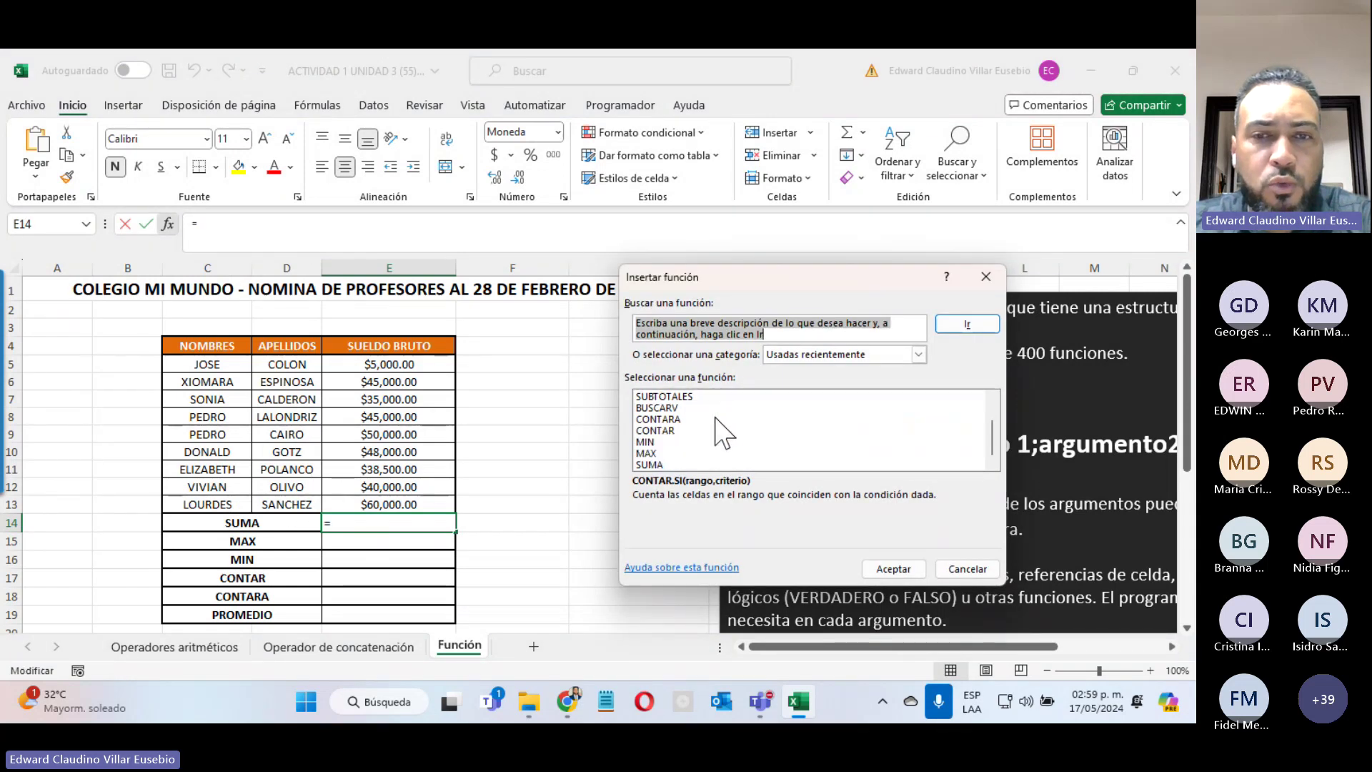
{"action": "left_click", "coordinate": [649, 464]}
{"action": "left_click_drag", "start_coordinate": [711, 279], "coordinate": [587, 104]}
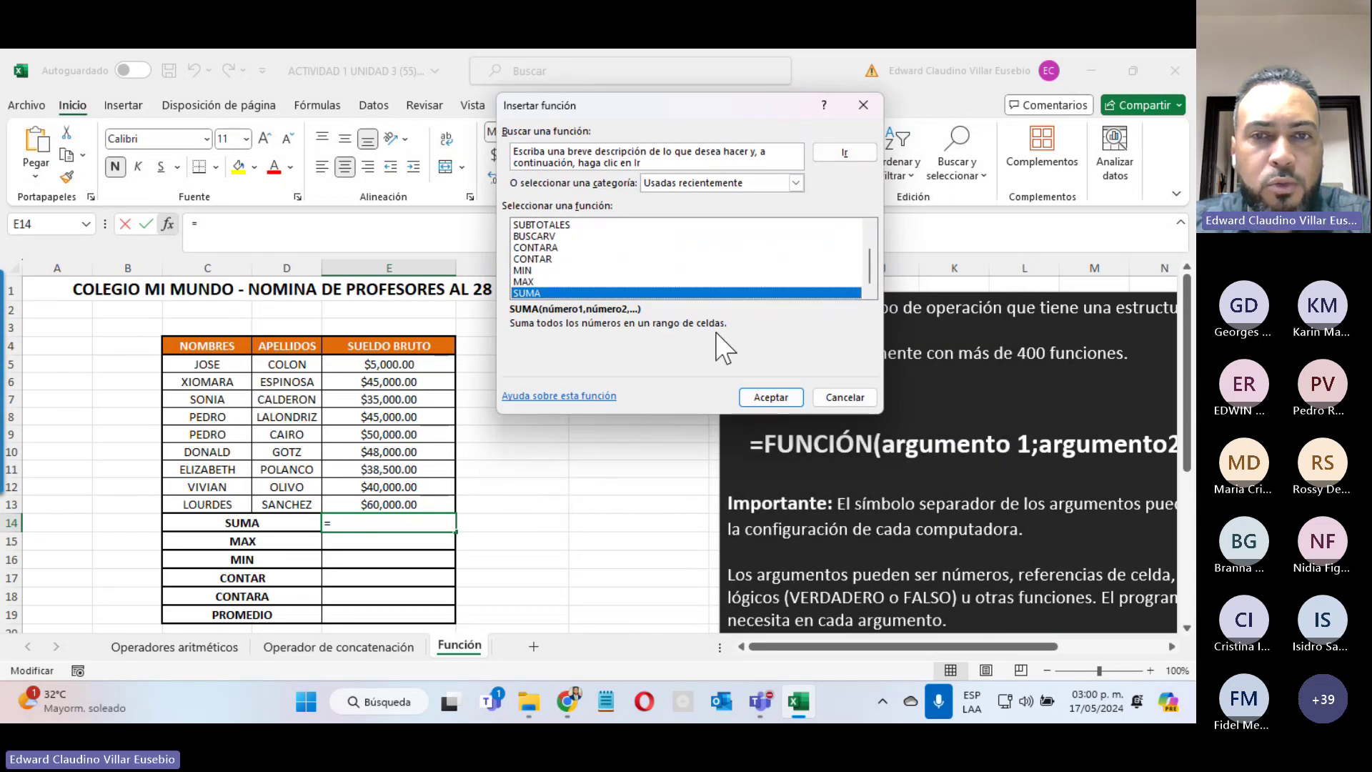
{"action": "left_click", "coordinate": [764, 397]}
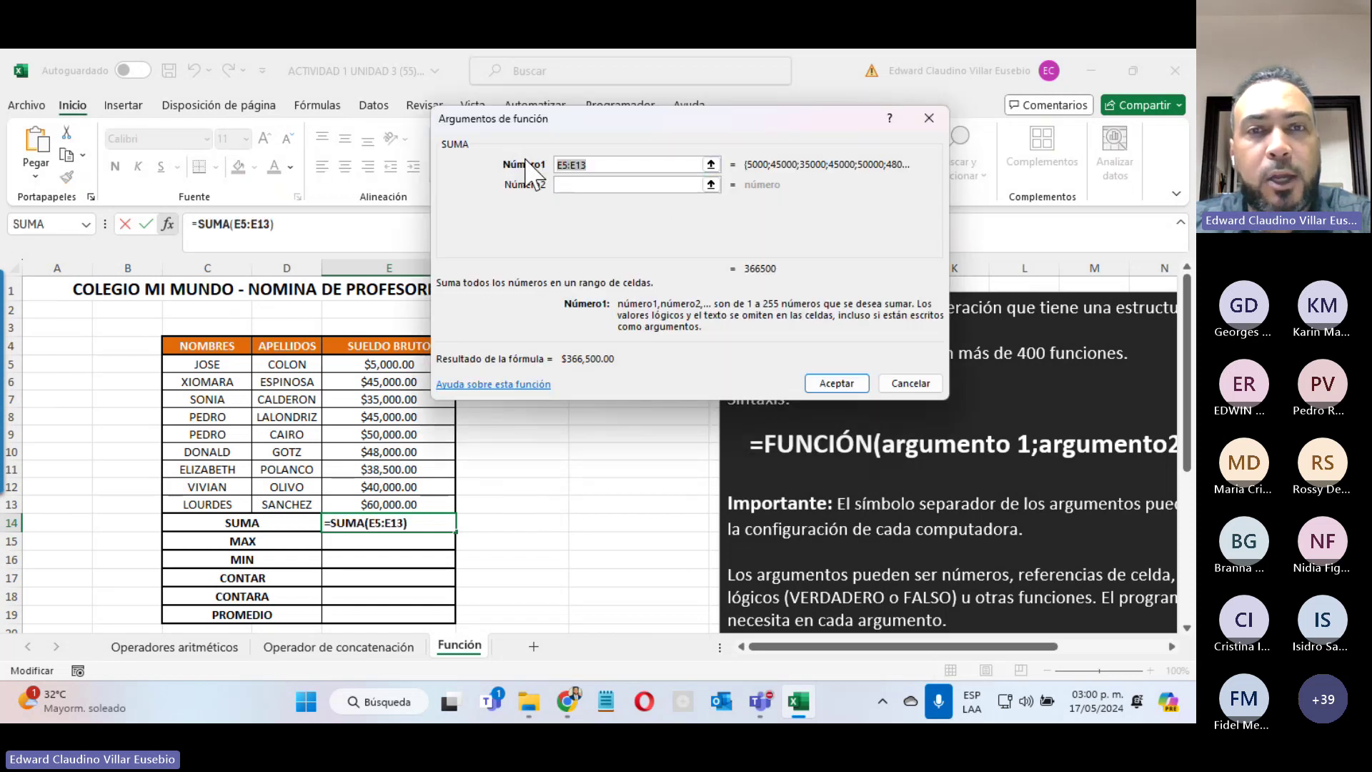
{"action": "left_click", "coordinate": [372, 364]}
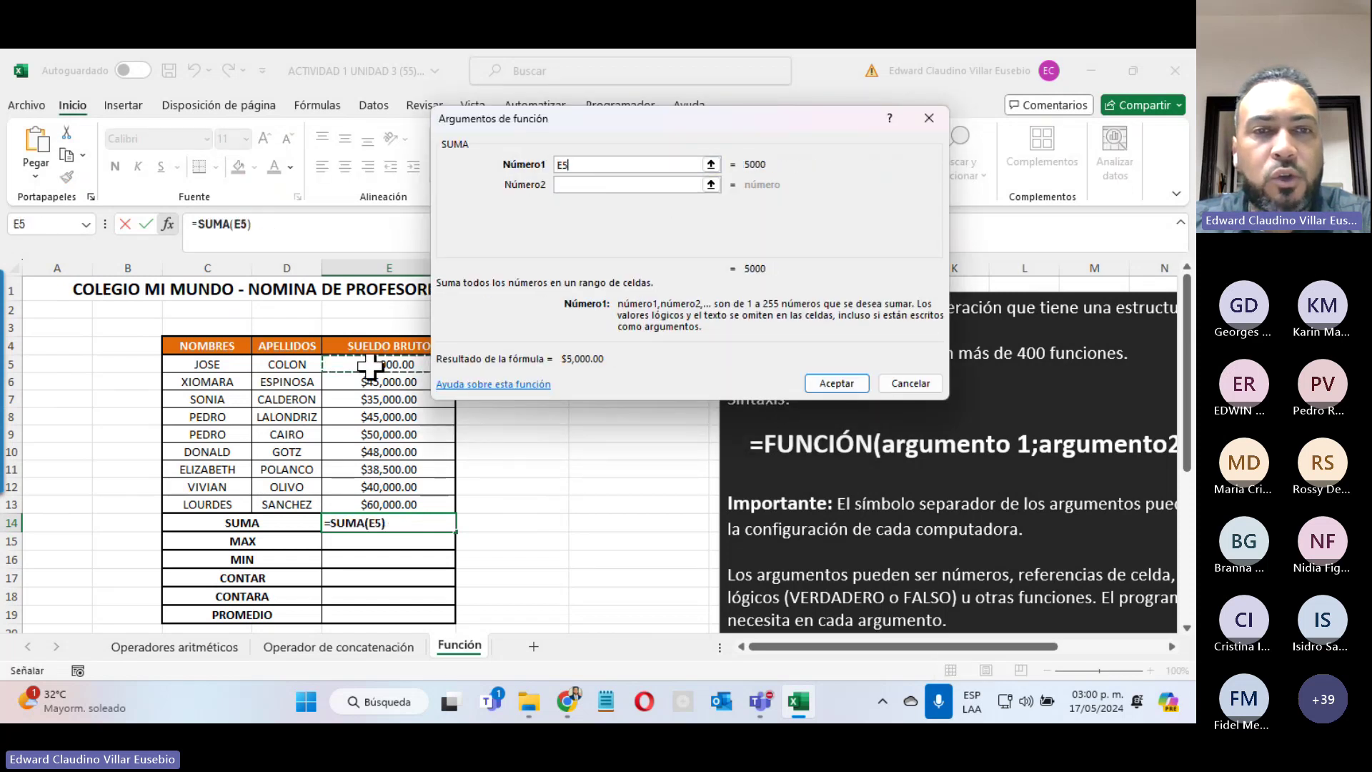
{"action": "left_click_drag", "start_coordinate": [370, 366], "coordinate": [369, 503]}
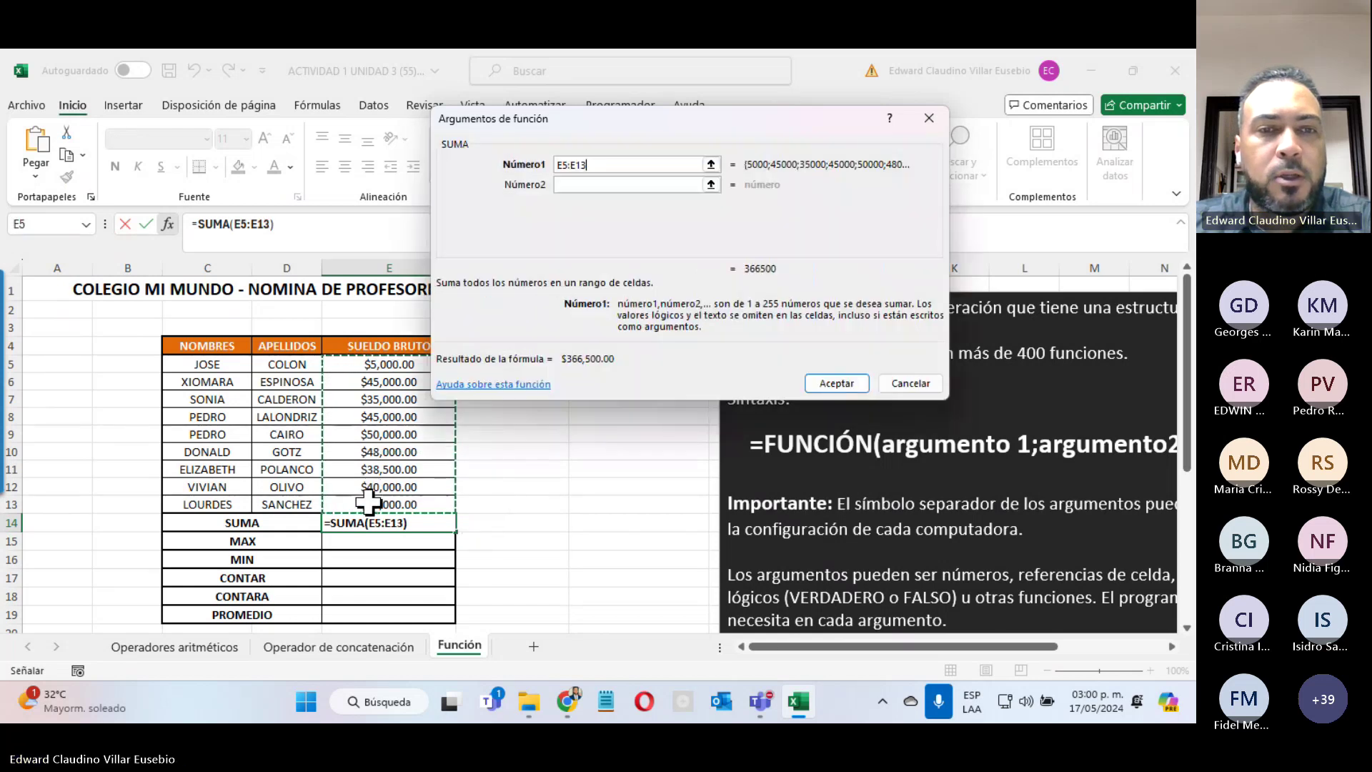
{"action": "left_click", "coordinate": [827, 381]}
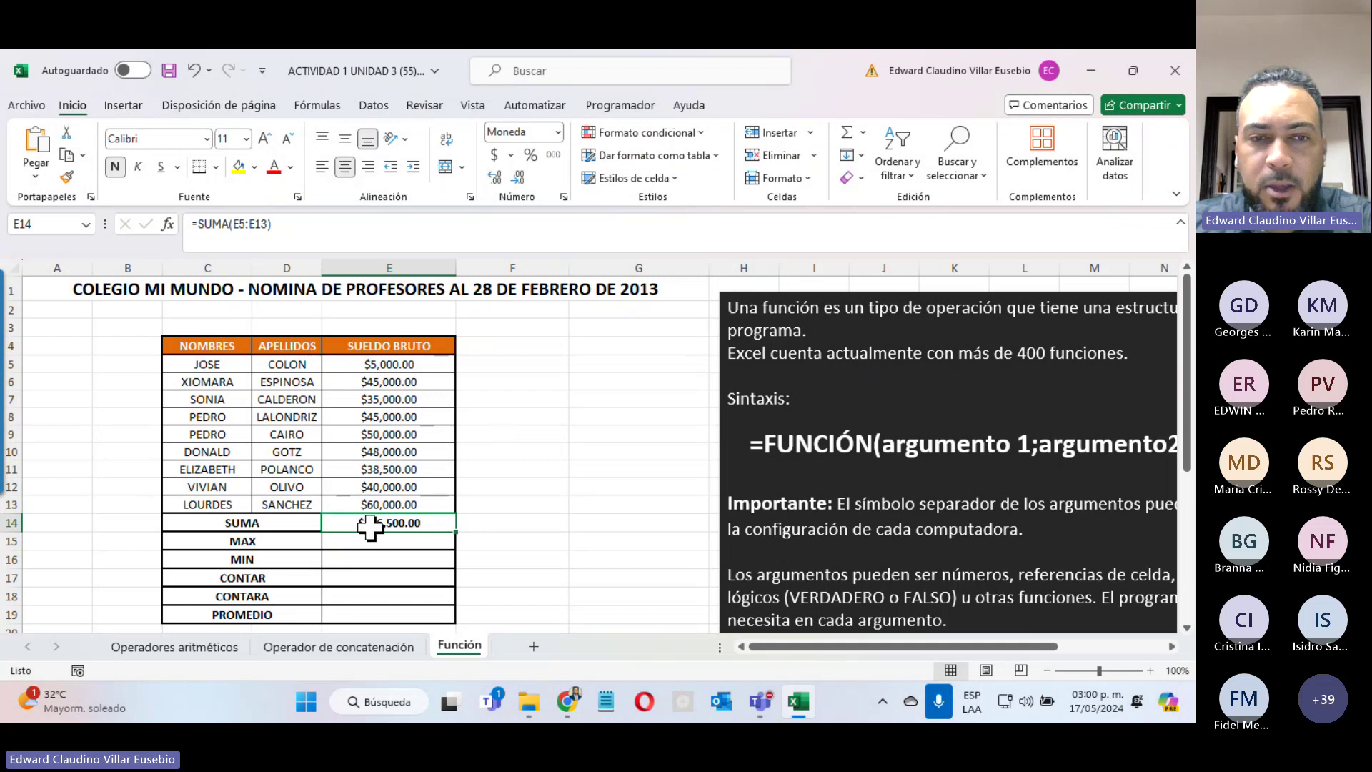
Step: Select E15 and bring up Insertar función with the category set to Todo
{"action": "left_click", "coordinate": [336, 541]}
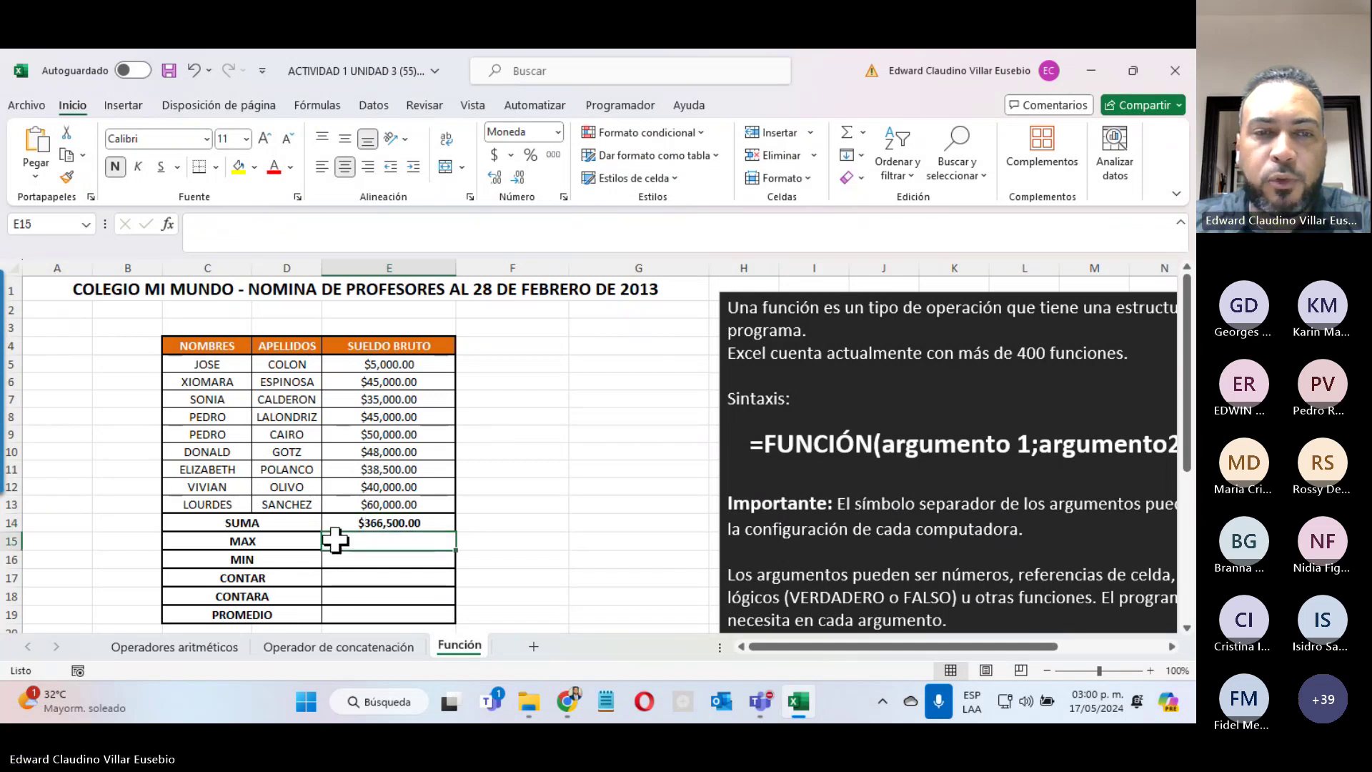
{"action": "left_click", "coordinate": [169, 224]}
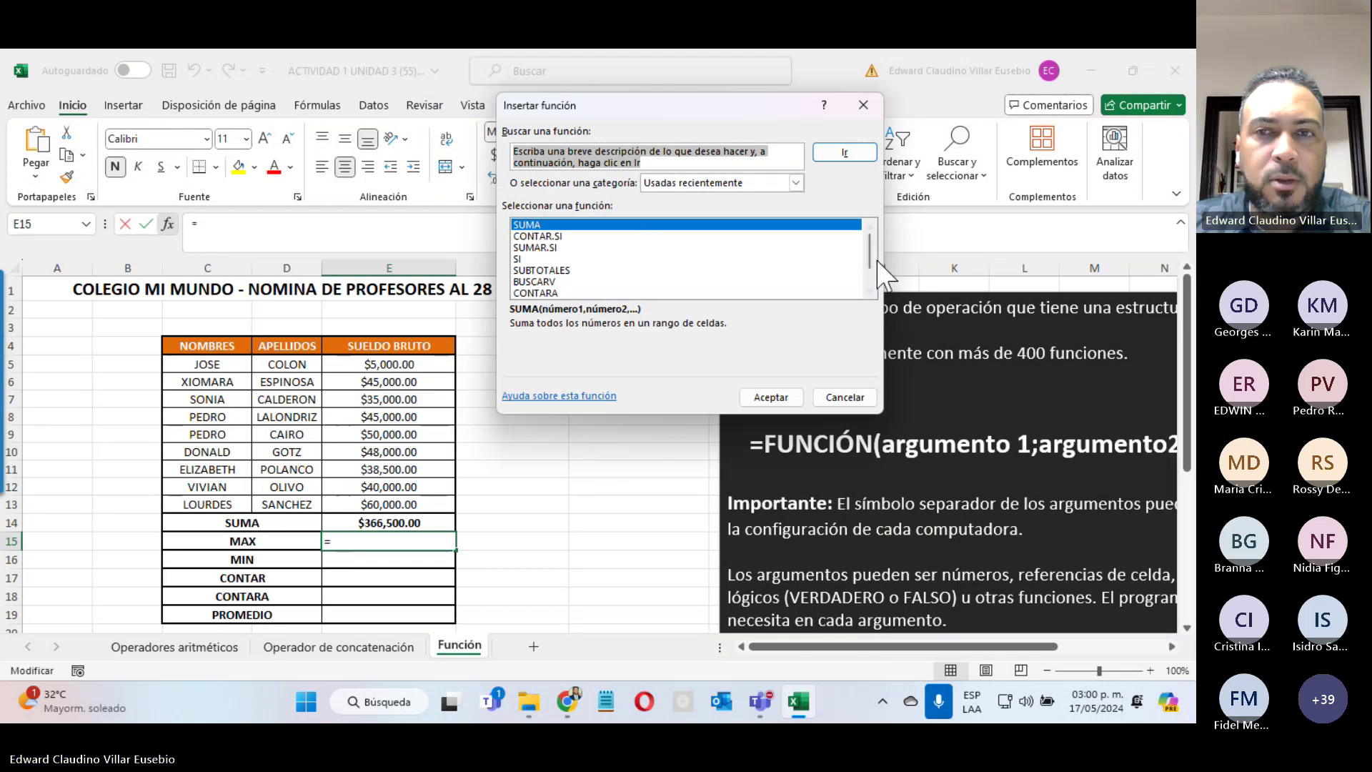
{"action": "left_click_drag", "start_coordinate": [867, 260], "coordinate": [873, 289]}
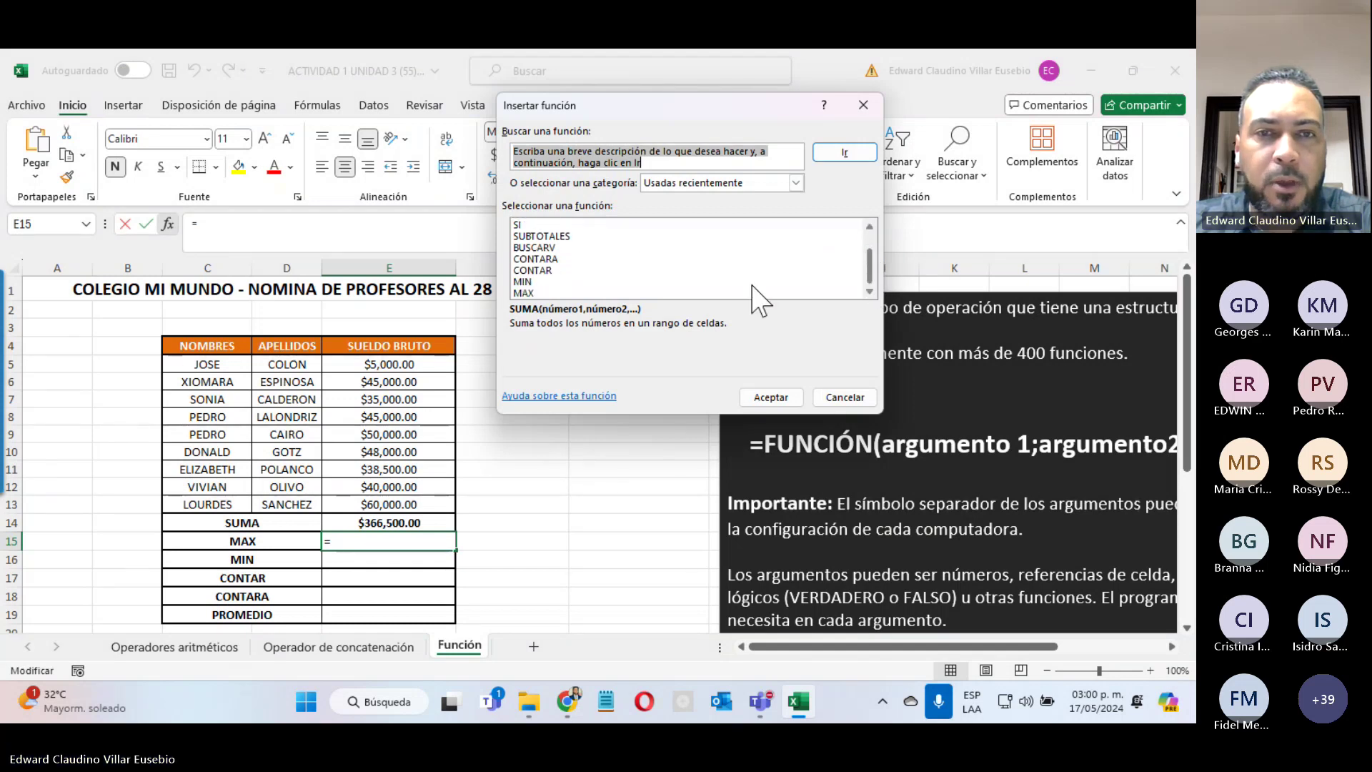
{"action": "left_click", "coordinate": [532, 293]}
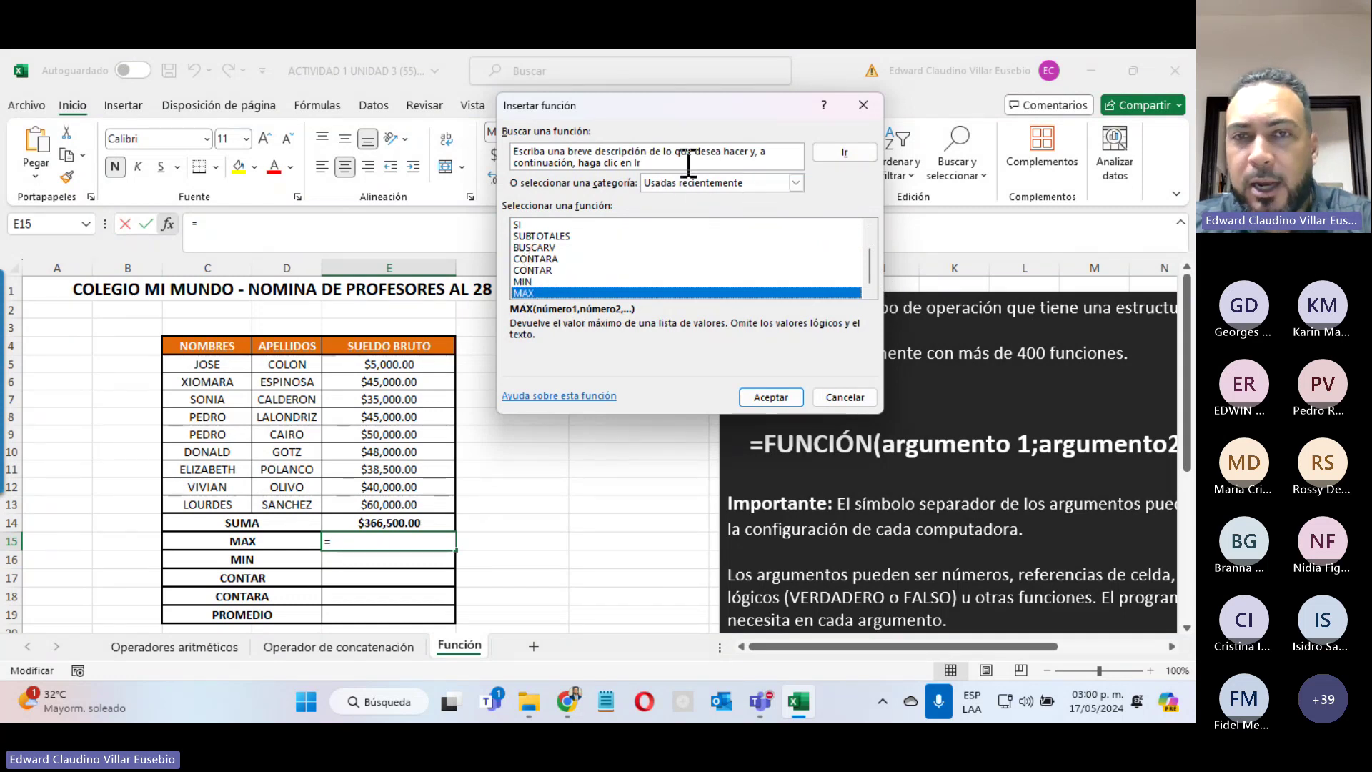
{"action": "left_click", "coordinate": [796, 183]}
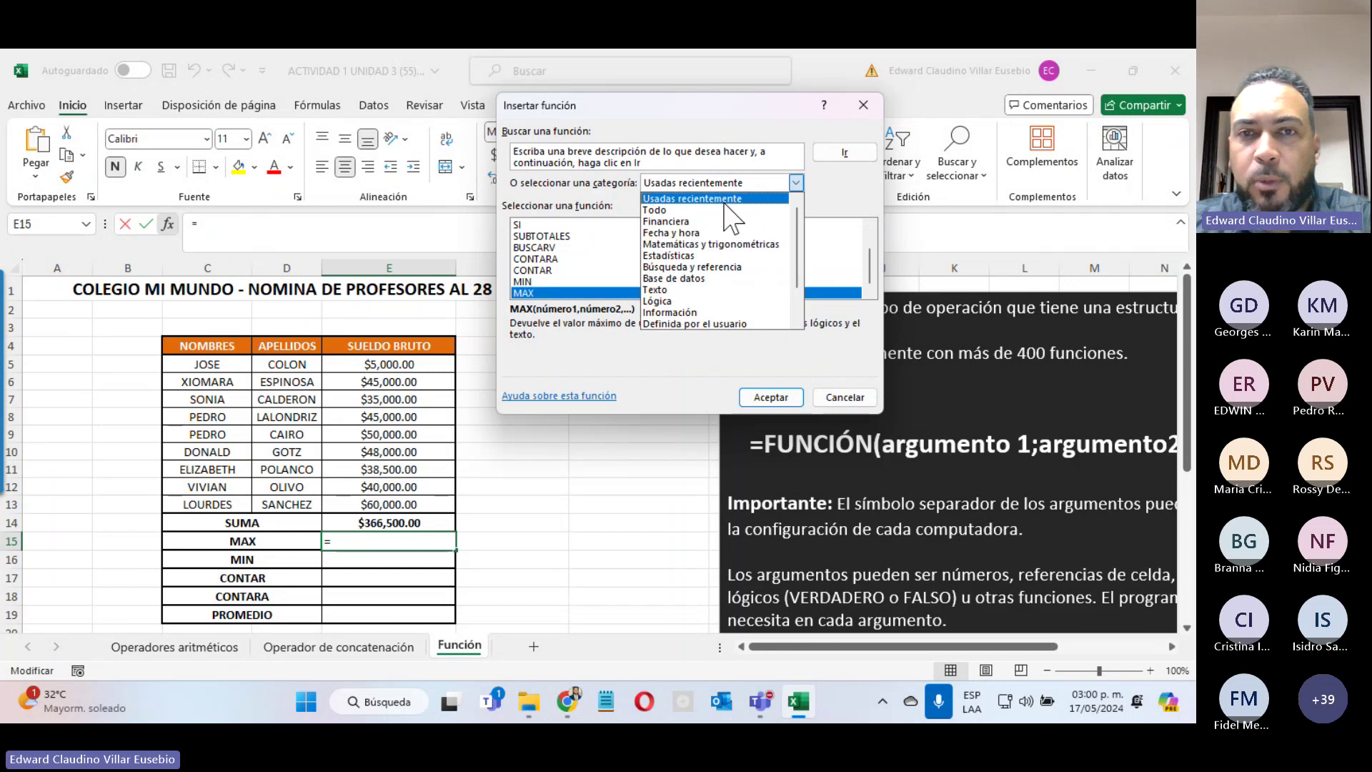
{"action": "left_click", "coordinate": [656, 211]}
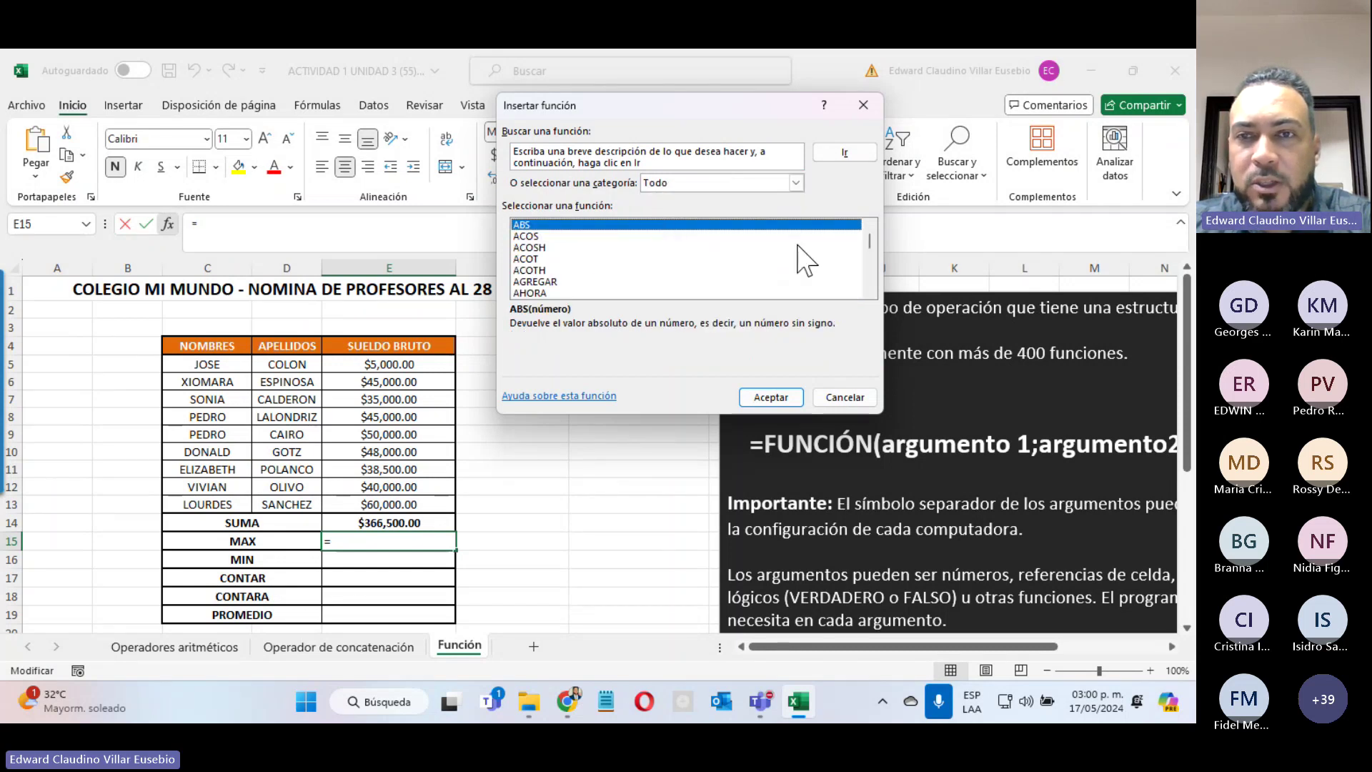
{"action": "left_click_drag", "start_coordinate": [870, 240], "coordinate": [860, 277]}
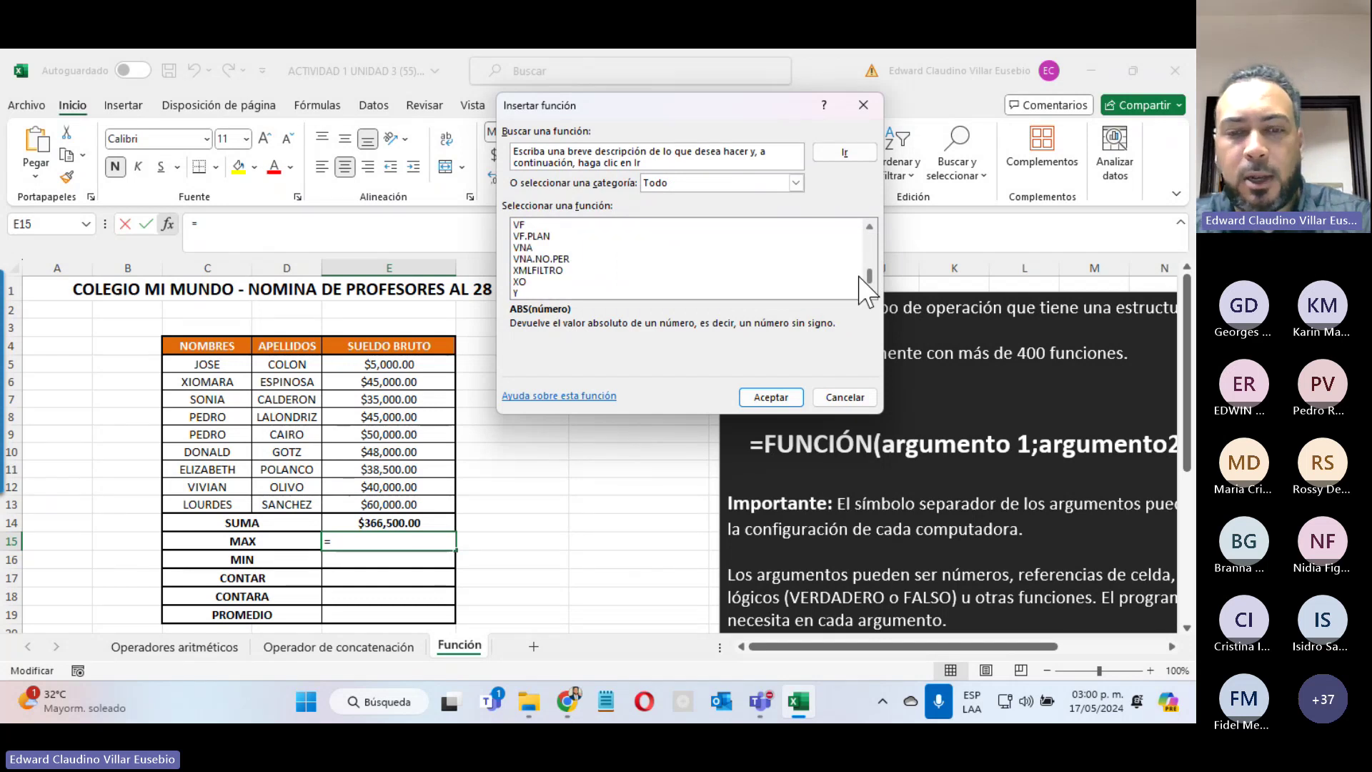
Step: Search for MAX and enter =MAX(E5:E13) in E15, returning $60,000.00
{"action": "left_click", "coordinate": [657, 157]}
{"action": "type", "text": "max"}
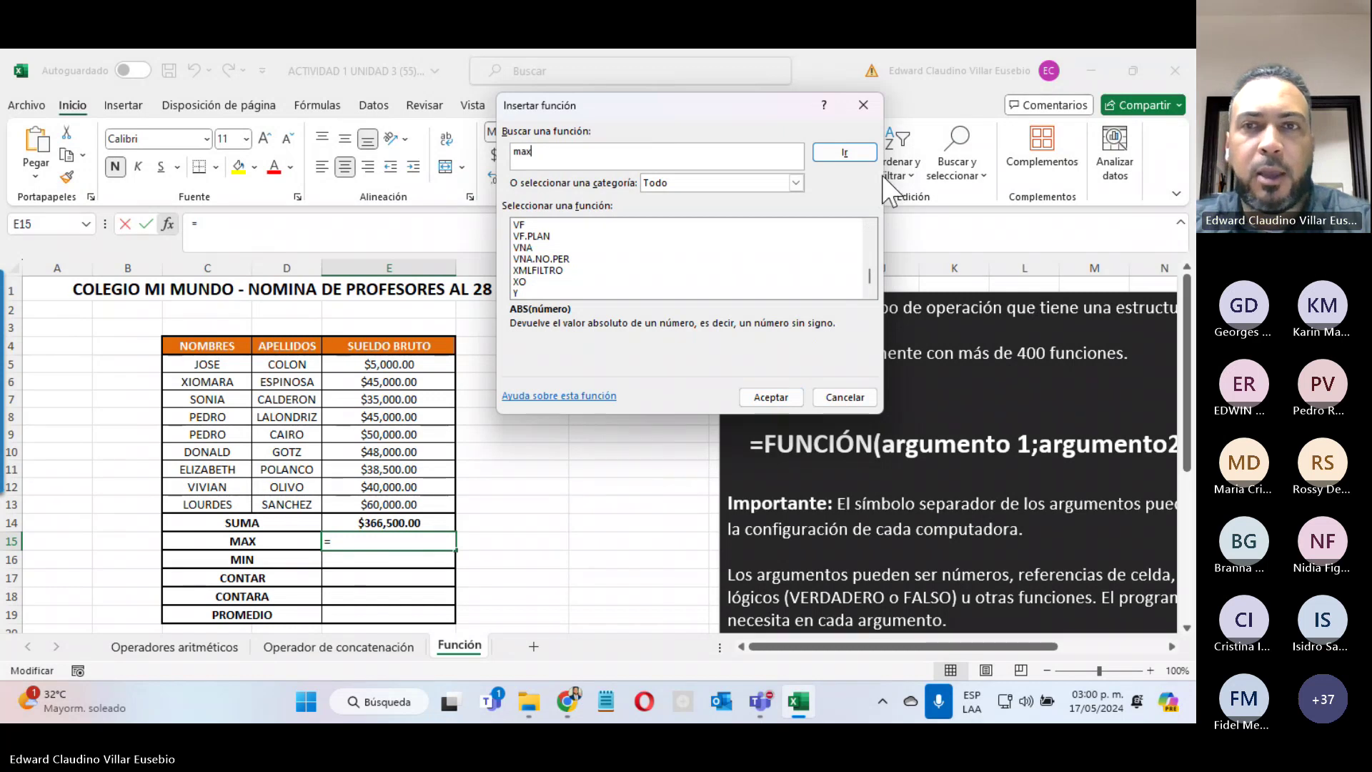
{"action": "left_click", "coordinate": [845, 152]}
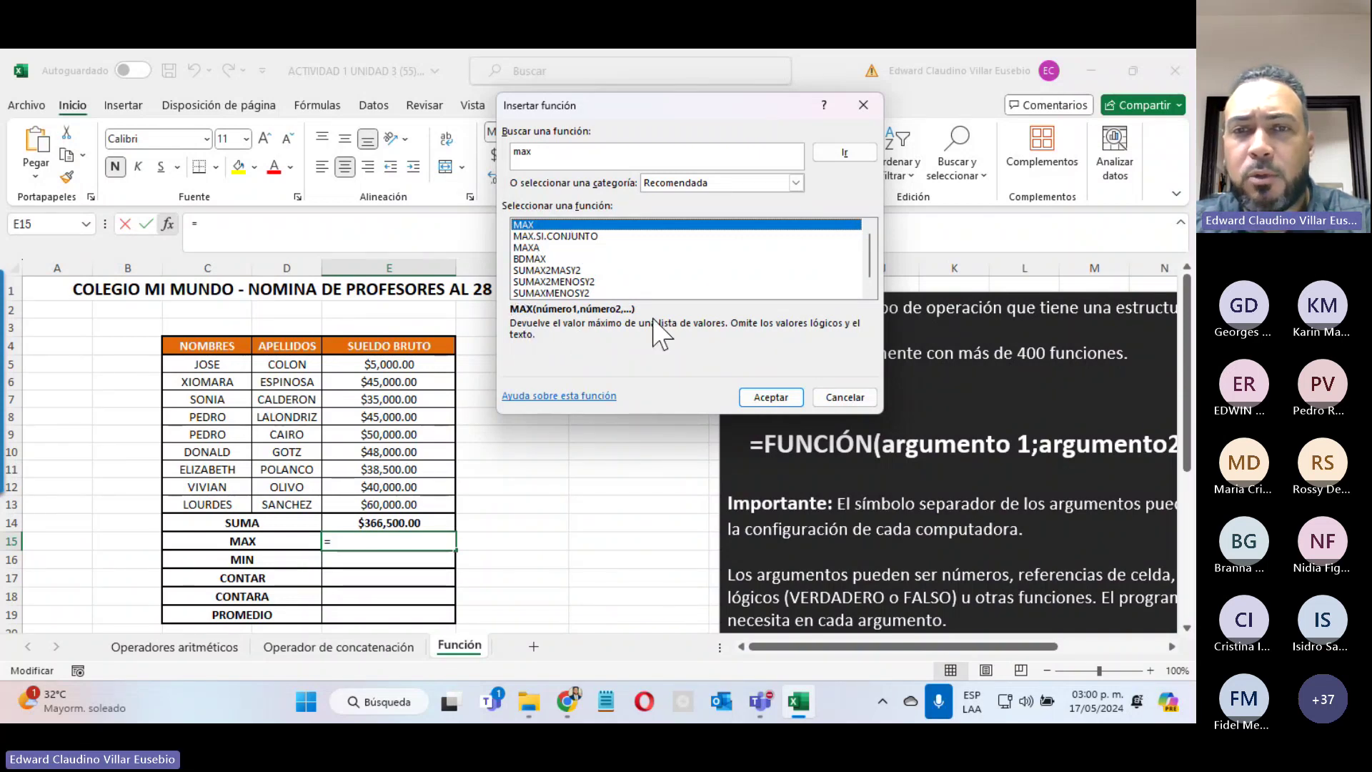
{"action": "left_click", "coordinate": [758, 393]}
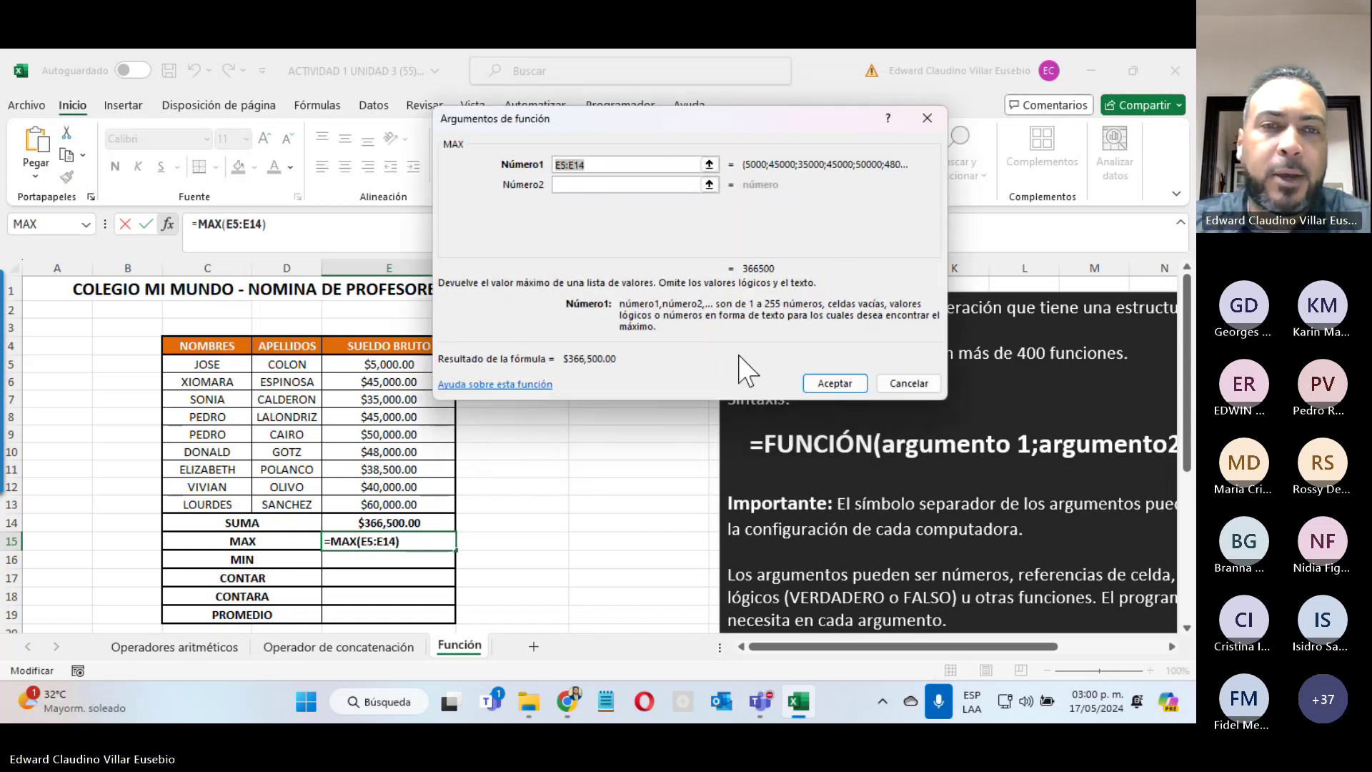
{"action": "left_click_drag", "start_coordinate": [397, 366], "coordinate": [392, 508]}
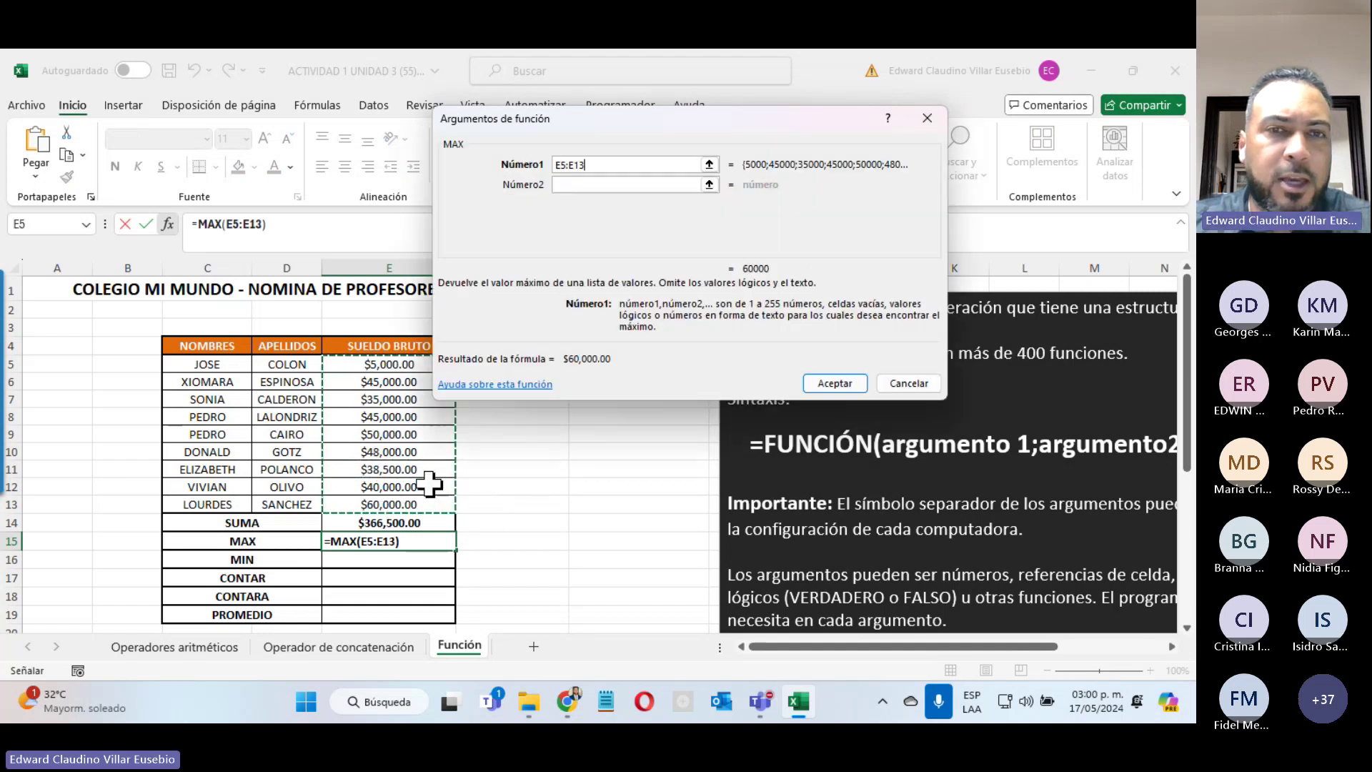
{"action": "left_click", "coordinate": [814, 385]}
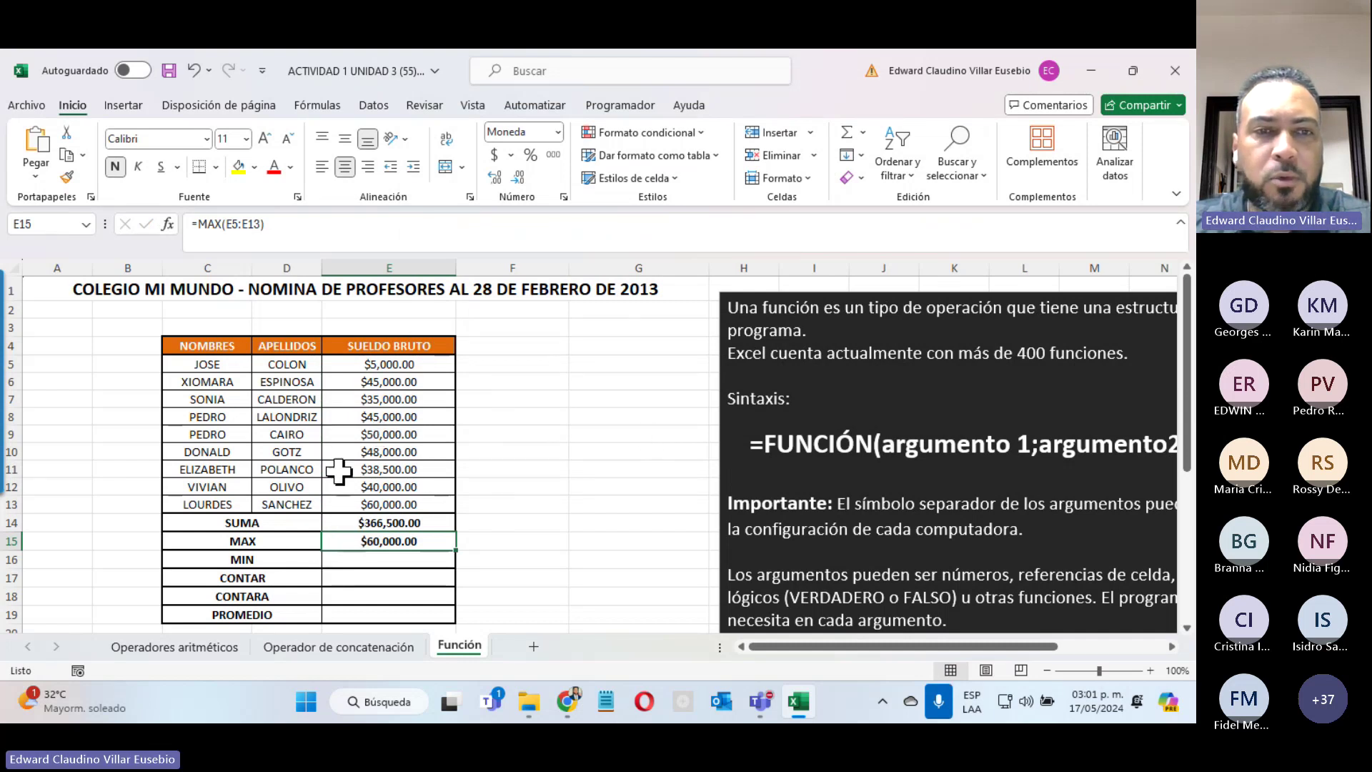
Step: Change JOSE's salary in E5 to 80,000, then switch to the Operador de concatenación sheet
{"action": "left_click", "coordinate": [336, 369]}
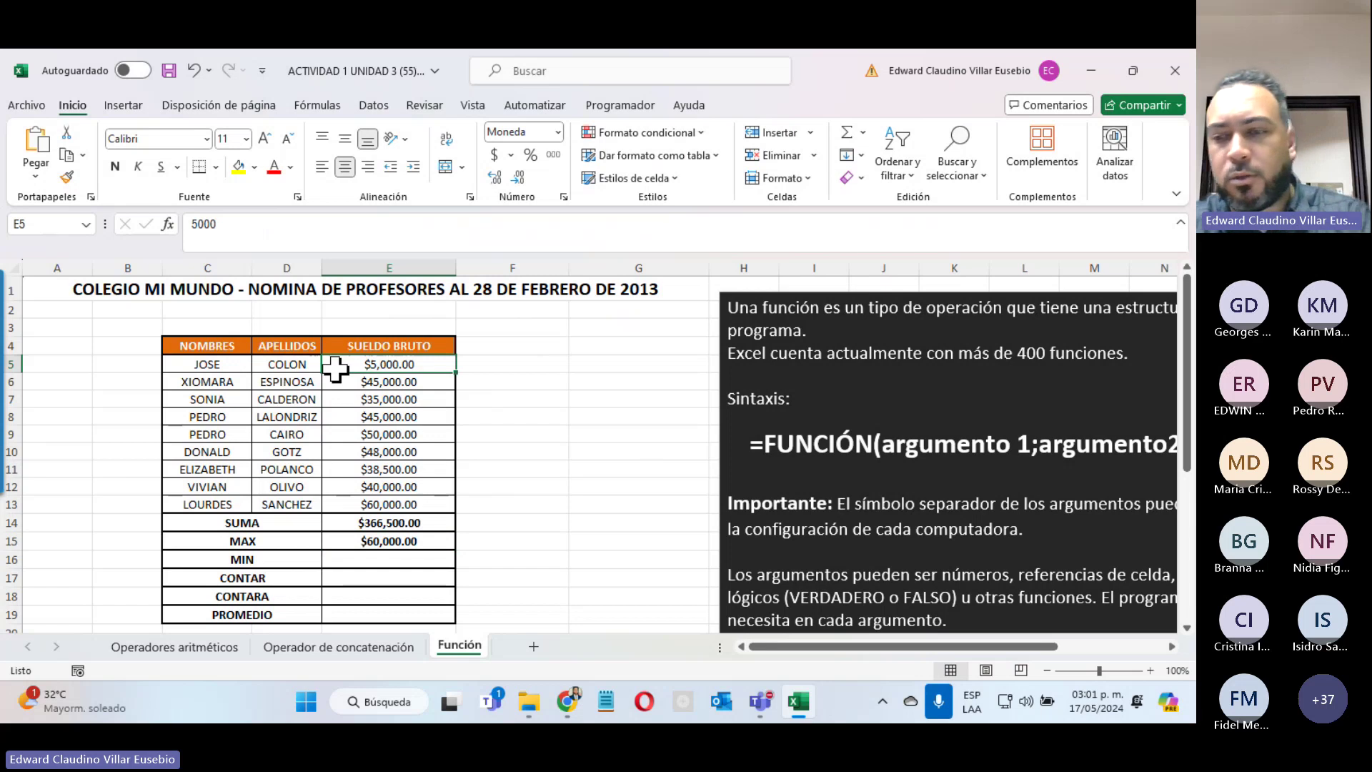
{"action": "type", "text": "80,"}
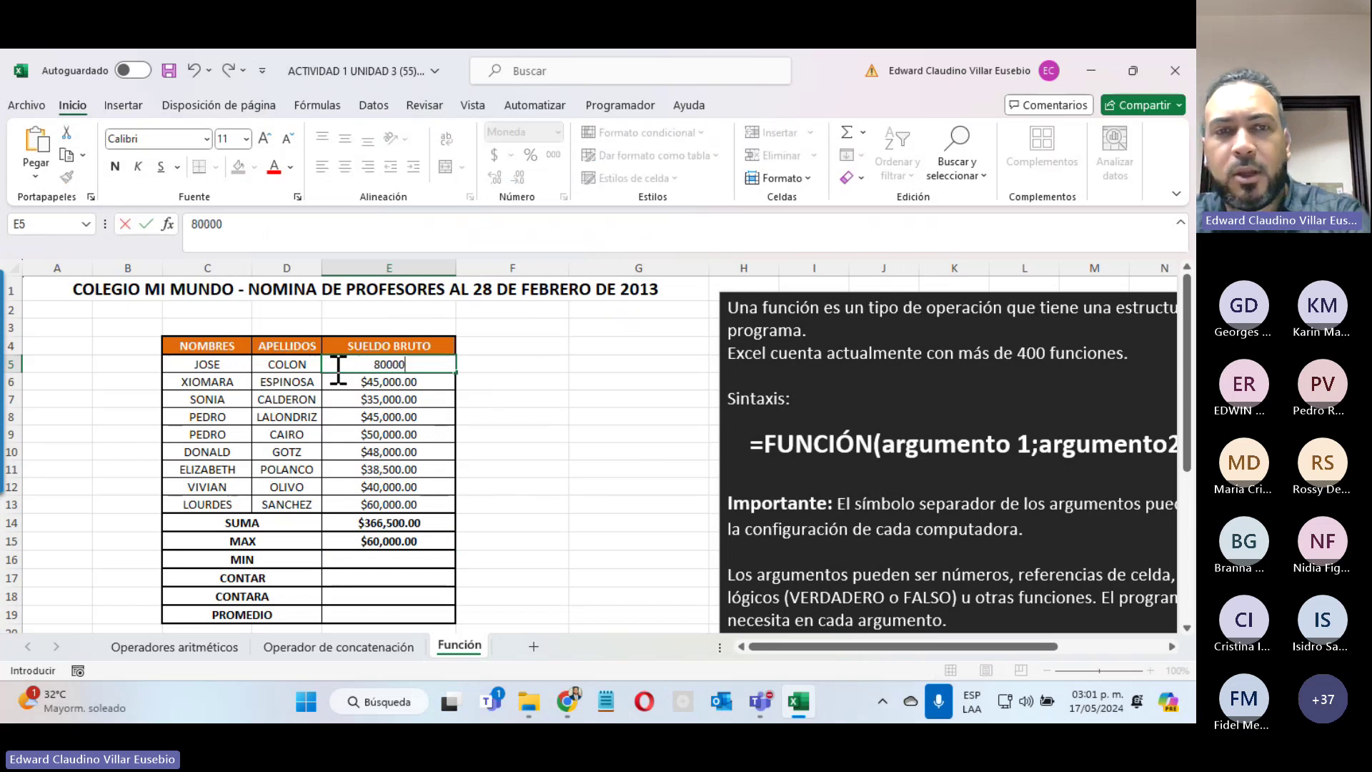
{"action": "type", "text": "000"}
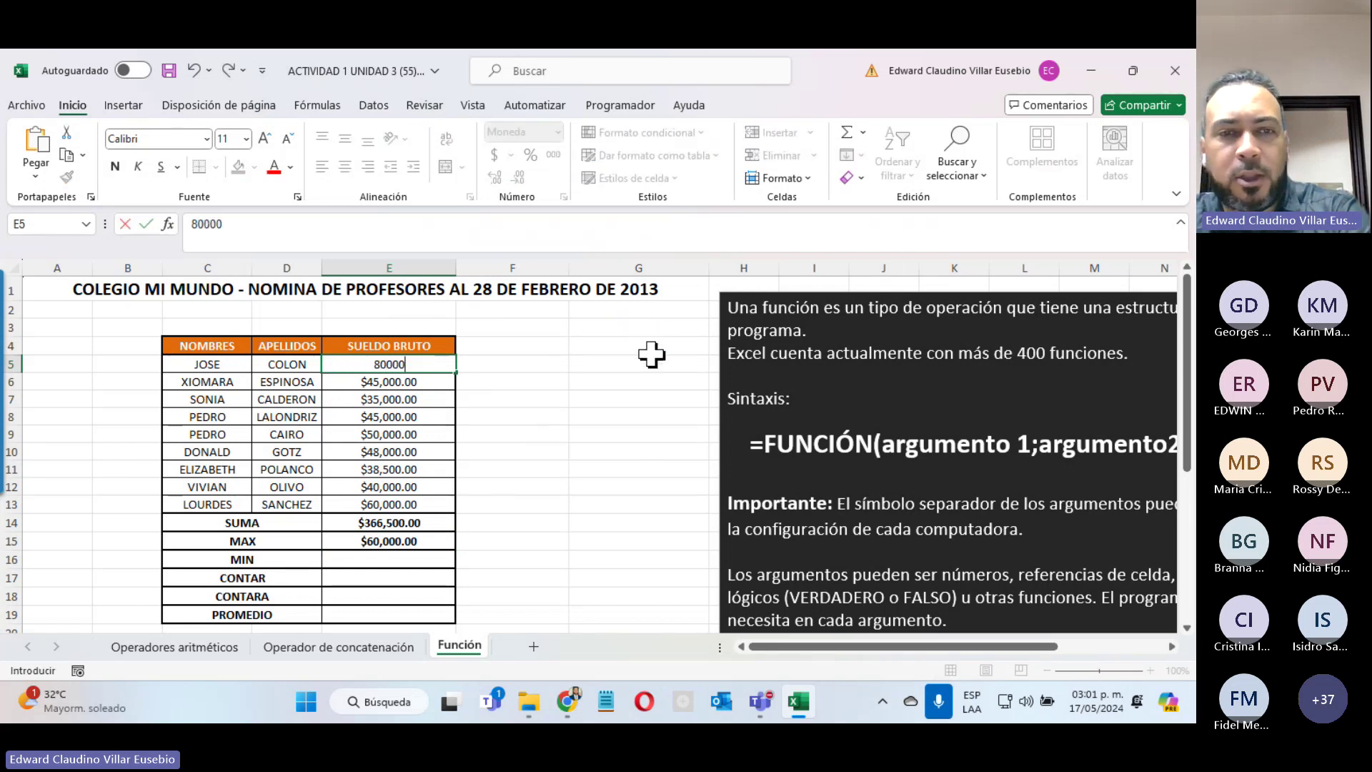
{"action": "key", "text": "Return"}
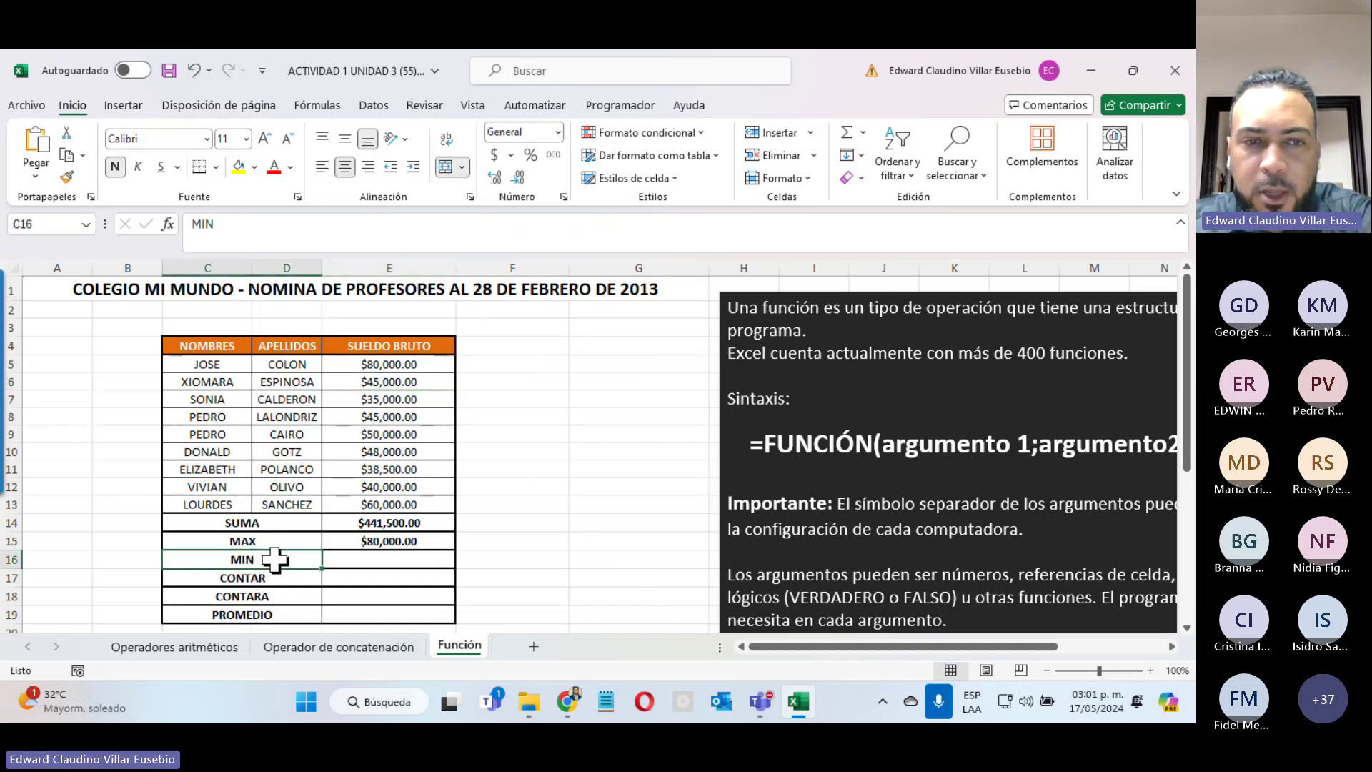
{"action": "left_click", "coordinate": [342, 558]}
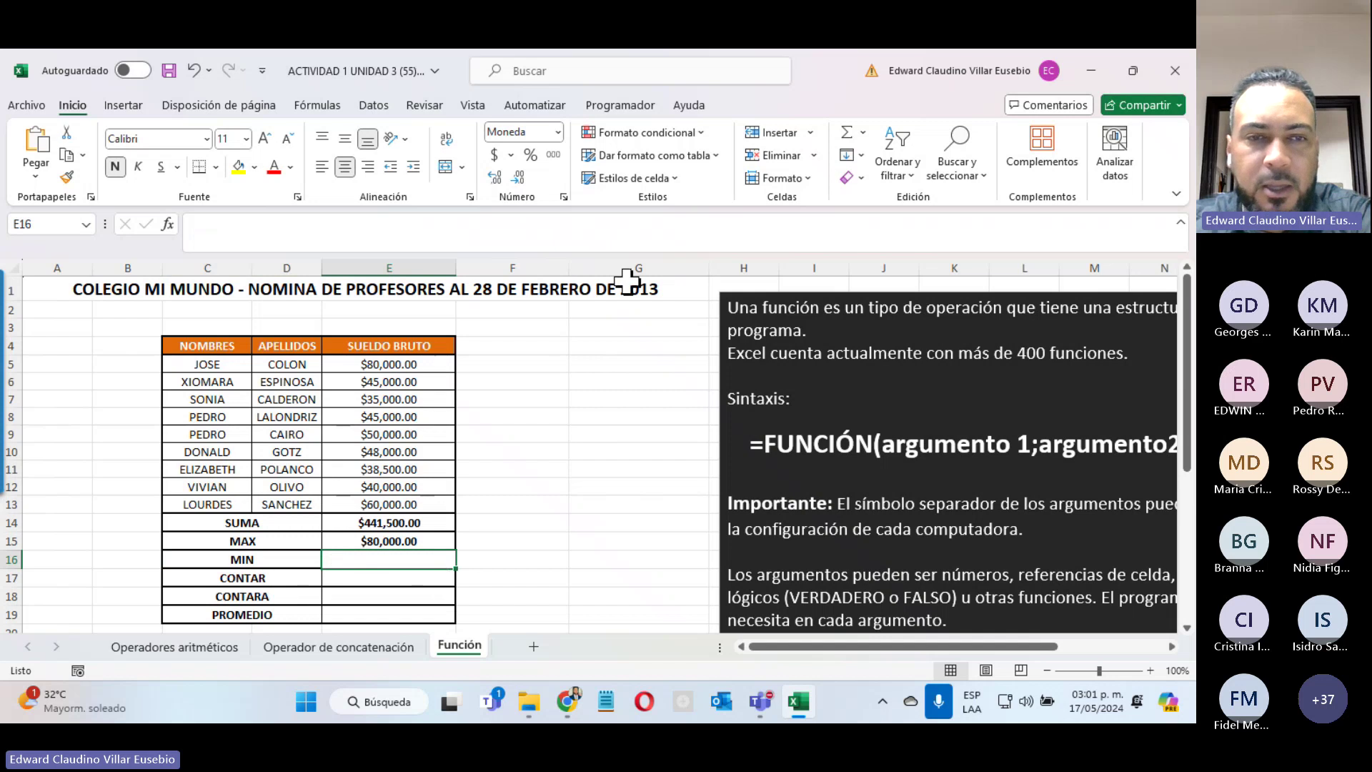
{"action": "left_click", "coordinate": [354, 647]}
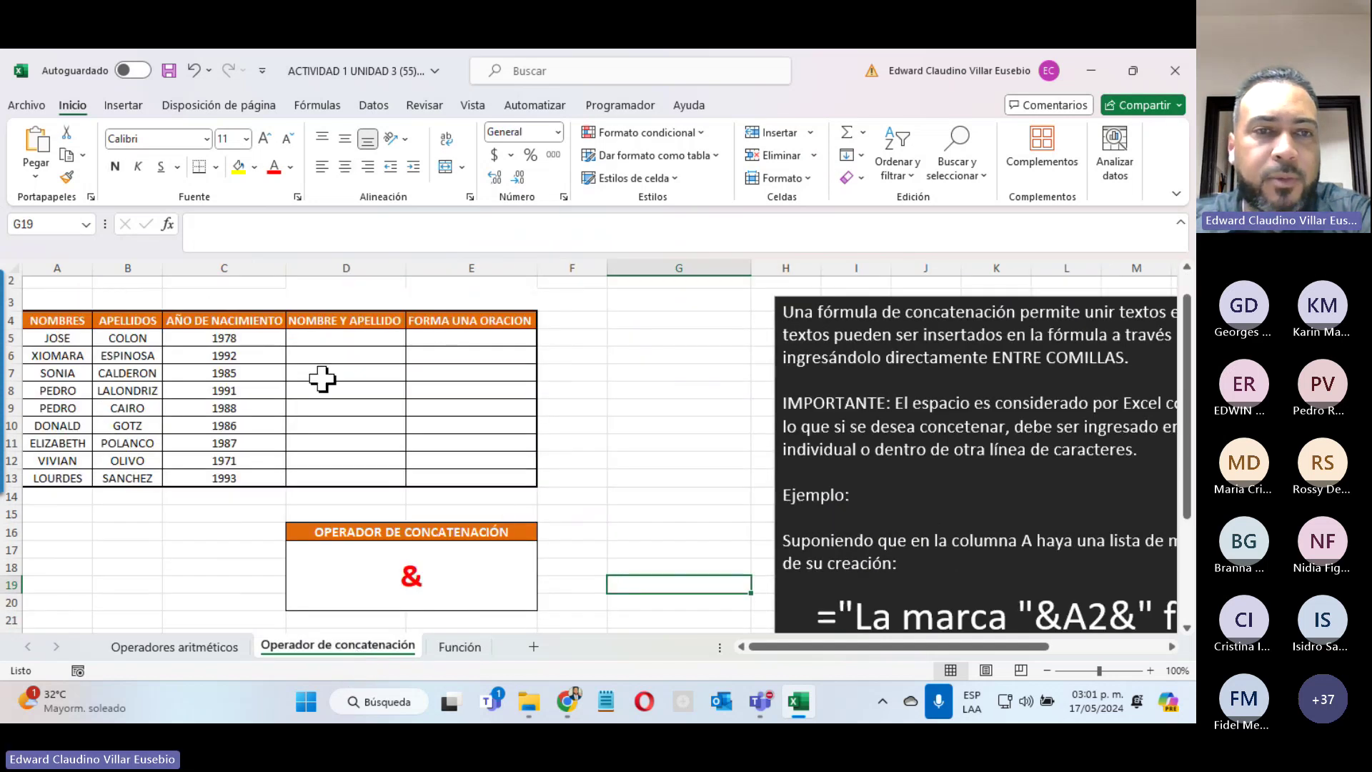
{"action": "left_click", "coordinate": [337, 333]}
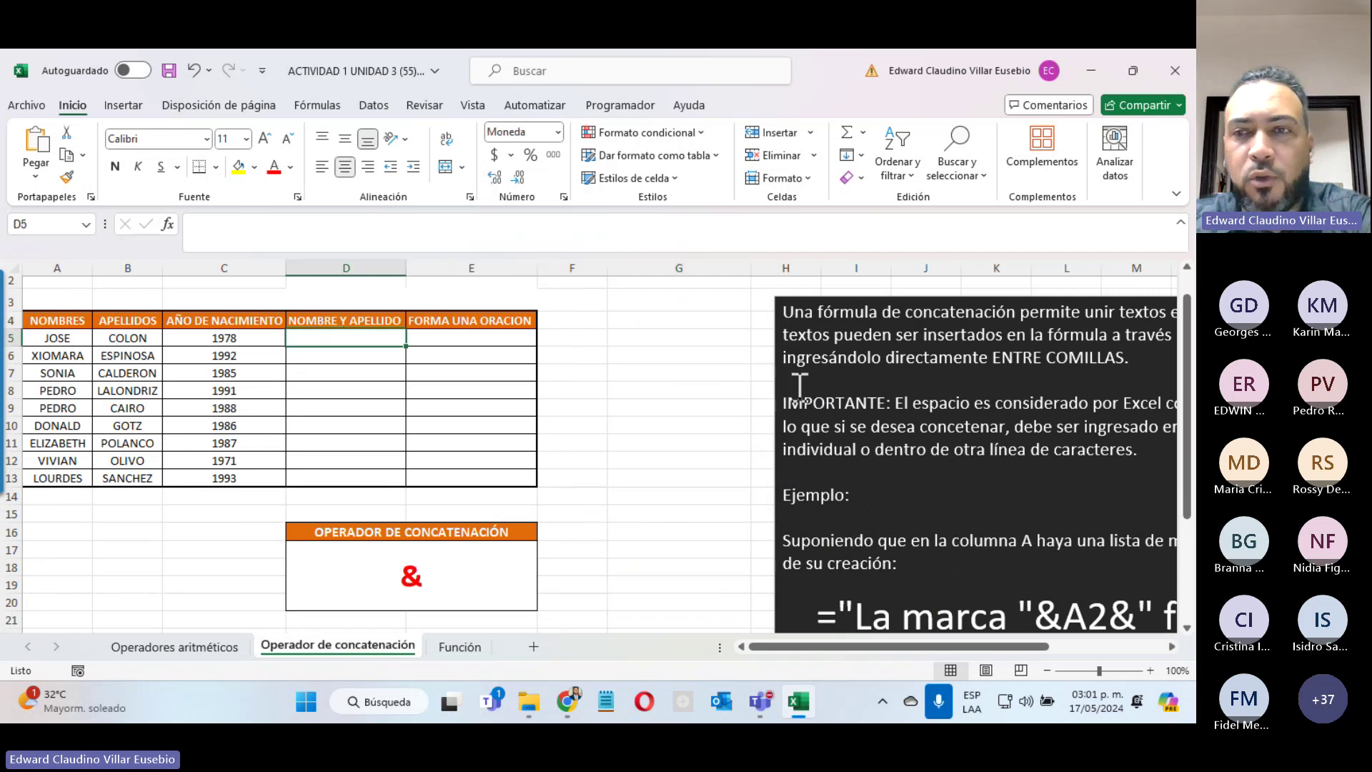
{"action": "scroll", "coordinate": [799, 386], "scroll_direction": "down", "scroll_amount": 4}
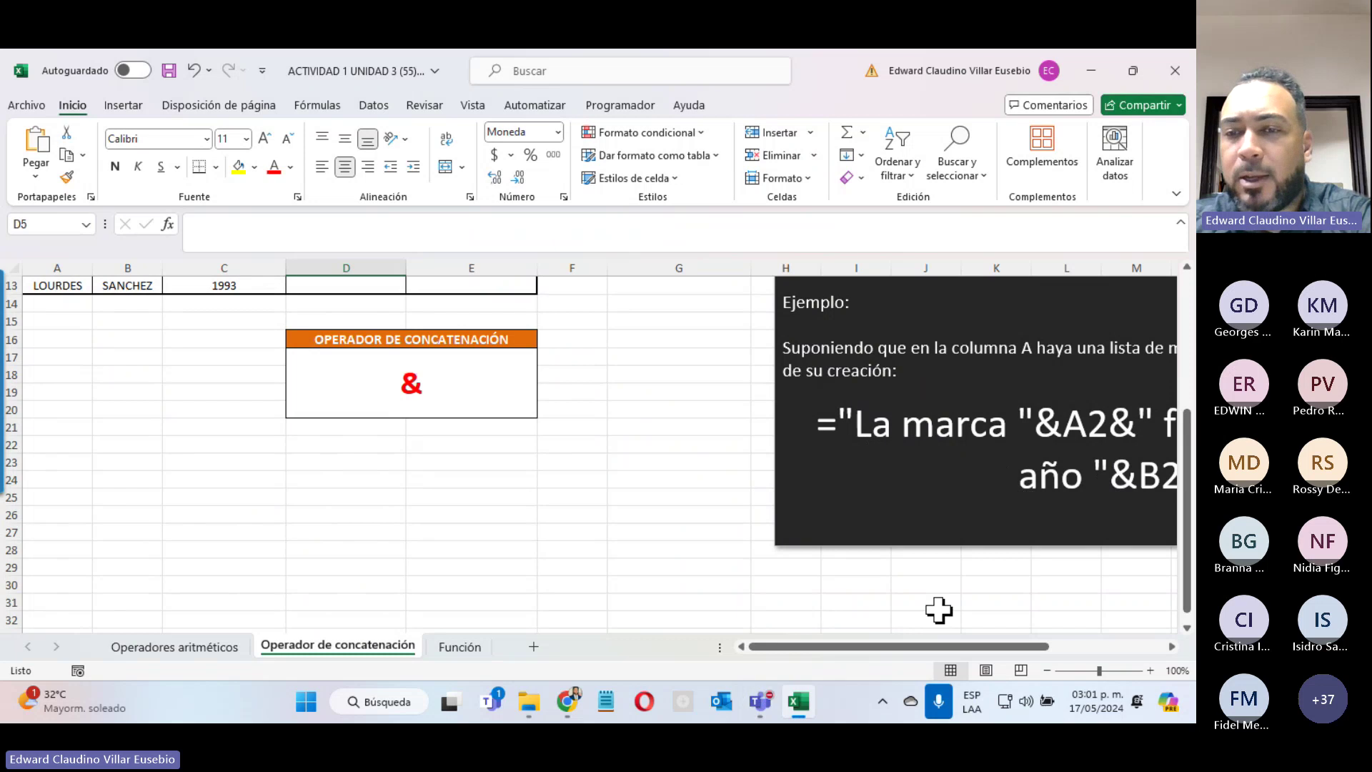
{"action": "mouse_move", "coordinate": [946, 645]}
{"action": "left_mouse_down"}
{"action": "mouse_move", "coordinate": [1058, 644]}
{"action": "mouse_move", "coordinate": [930, 636]}
{"action": "left_mouse_up"}
{"action": "scroll", "coordinate": [237, 483], "scroll_direction": "up", "scroll_amount": 4}
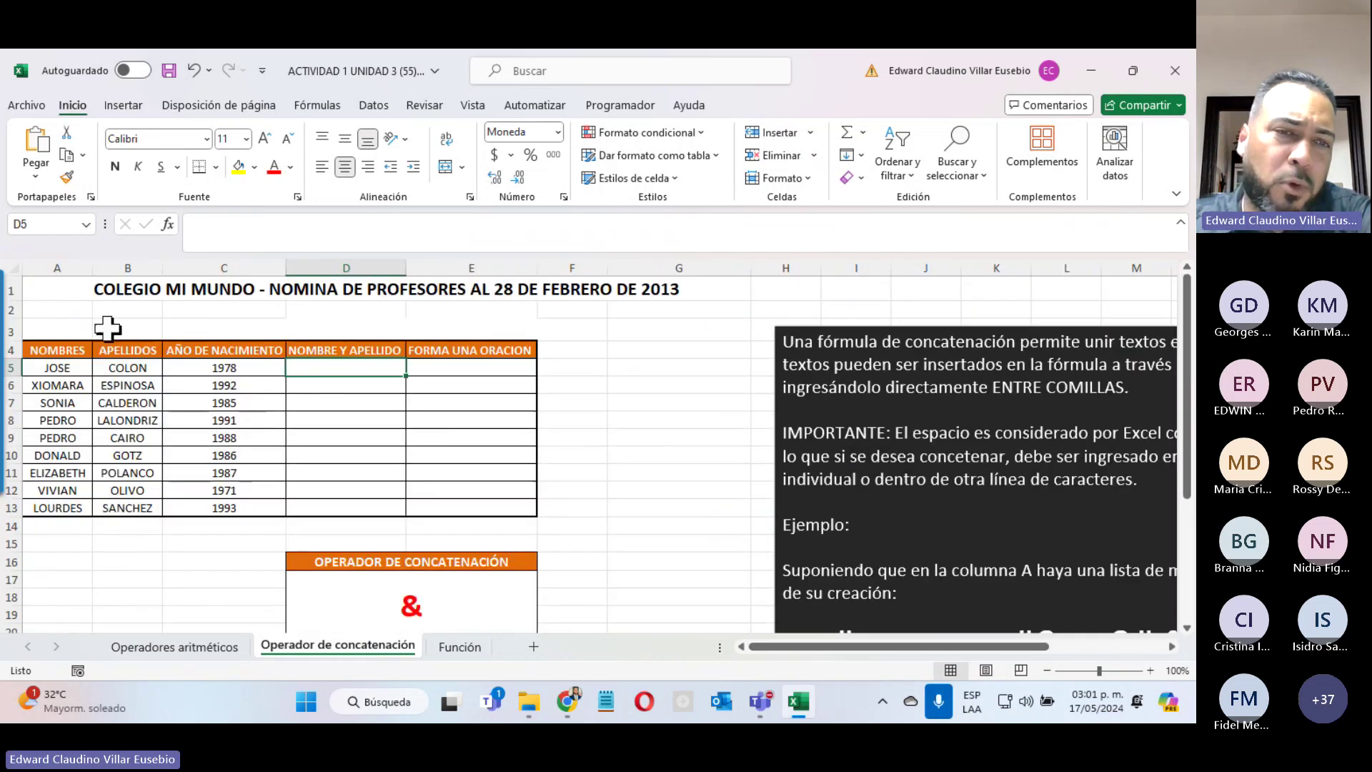
Step: Search the function list for CONCATENAR and bring up its arguments for D5
{"action": "left_click", "coordinate": [169, 226]}
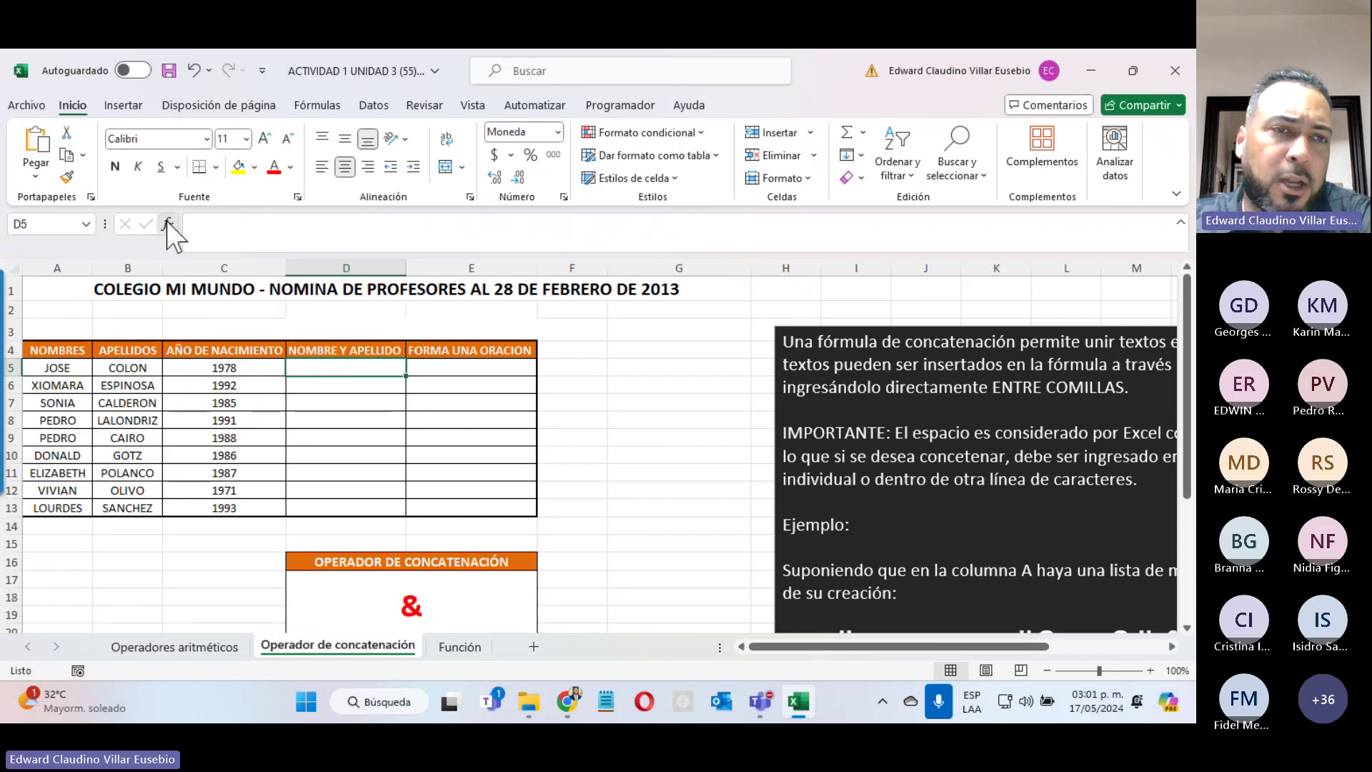
{"action": "scroll", "coordinate": [611, 236], "scroll_direction": "down", "scroll_amount": 1}
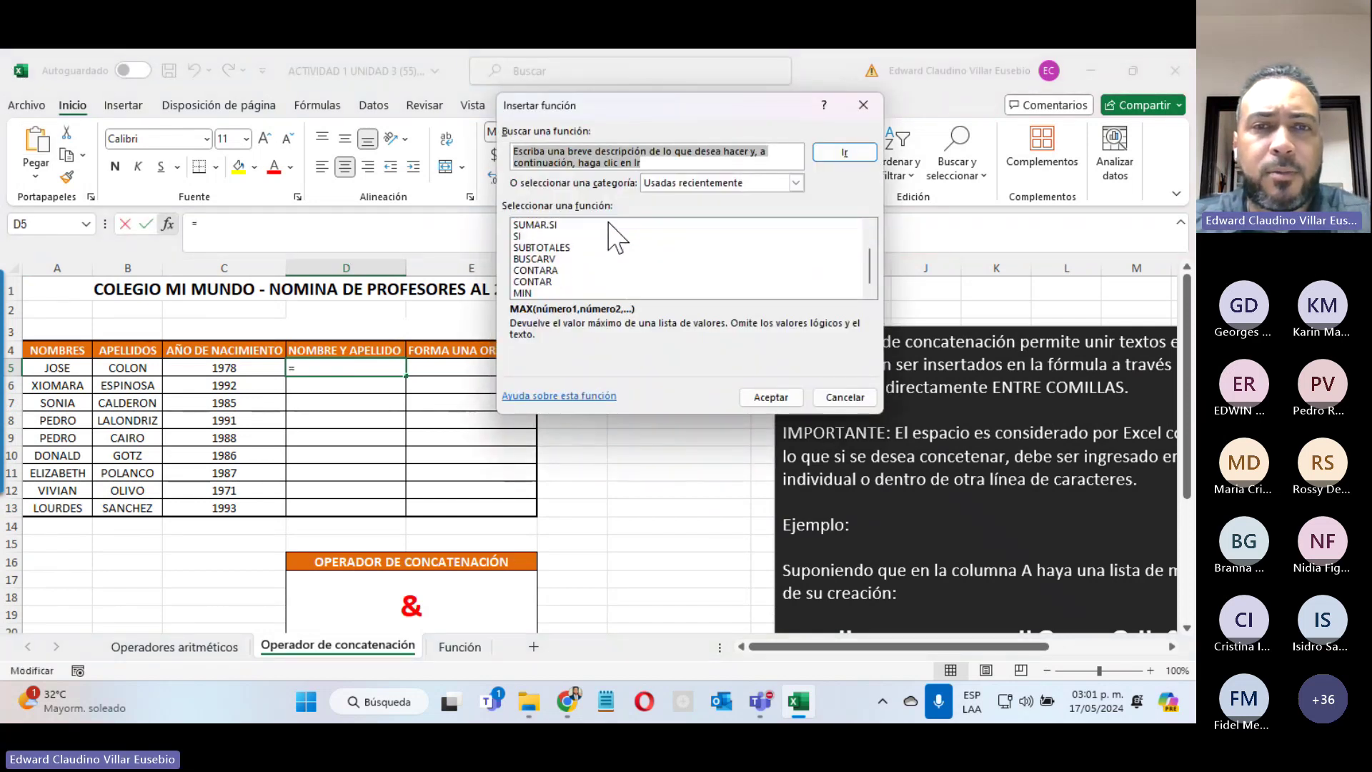
{"action": "type", "text": "concatena"}
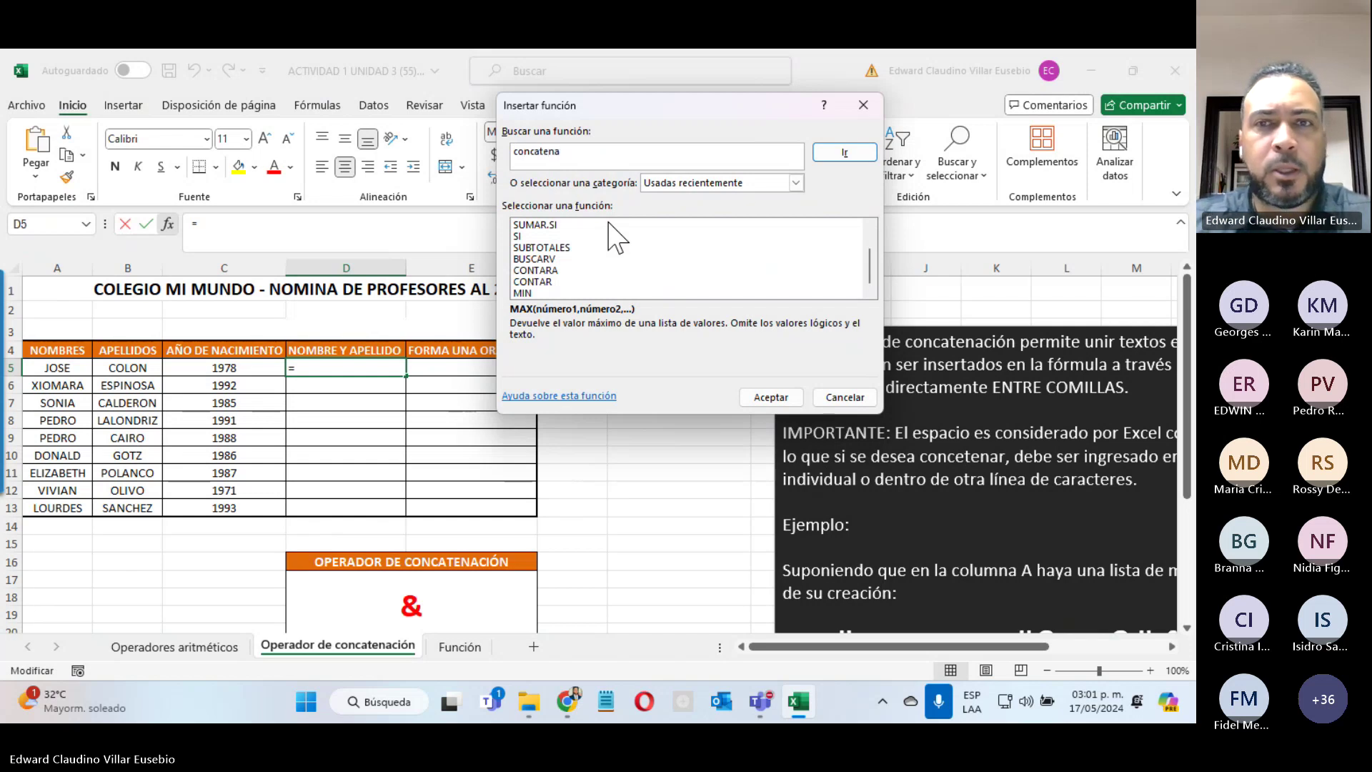
{"action": "left_click", "coordinate": [844, 153]}
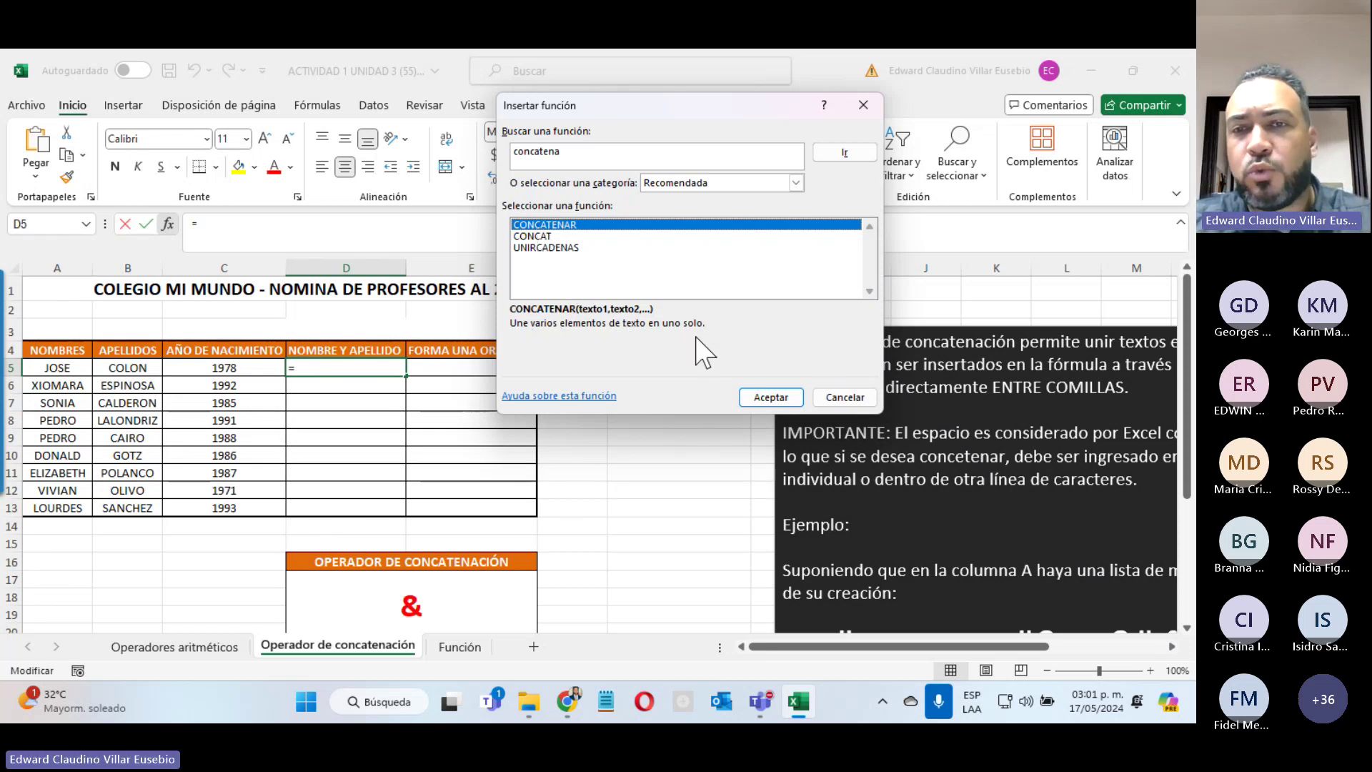
{"action": "left_click", "coordinate": [770, 397]}
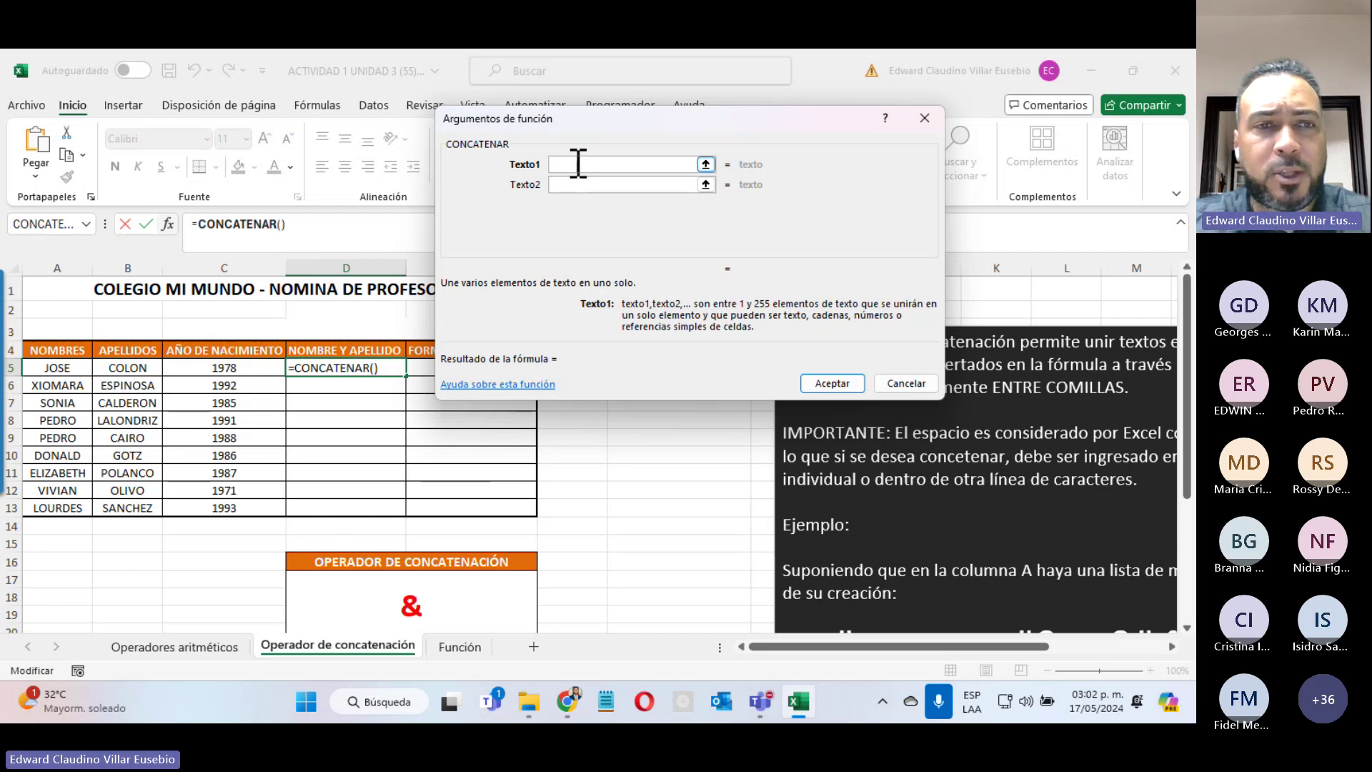
{"action": "left_click", "coordinate": [40, 367]}
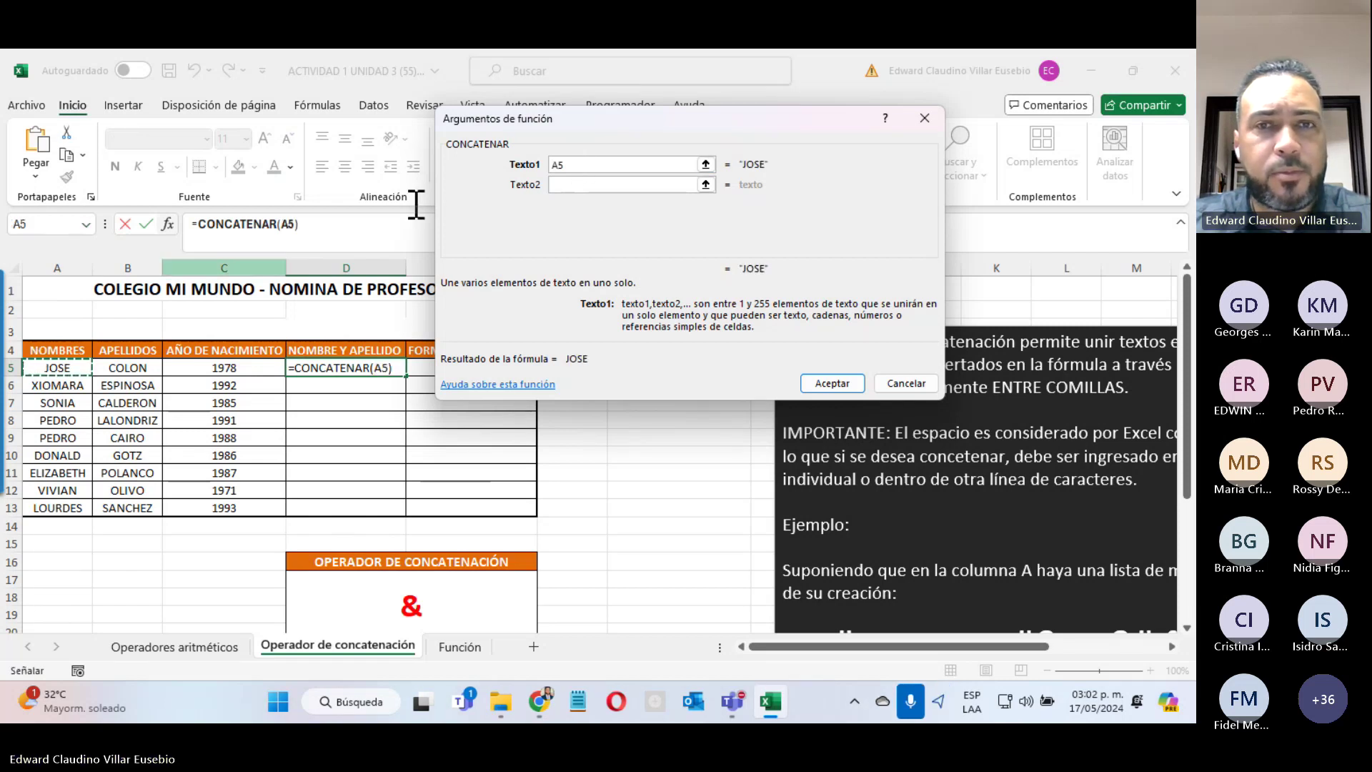
{"action": "left_click", "coordinate": [598, 185]}
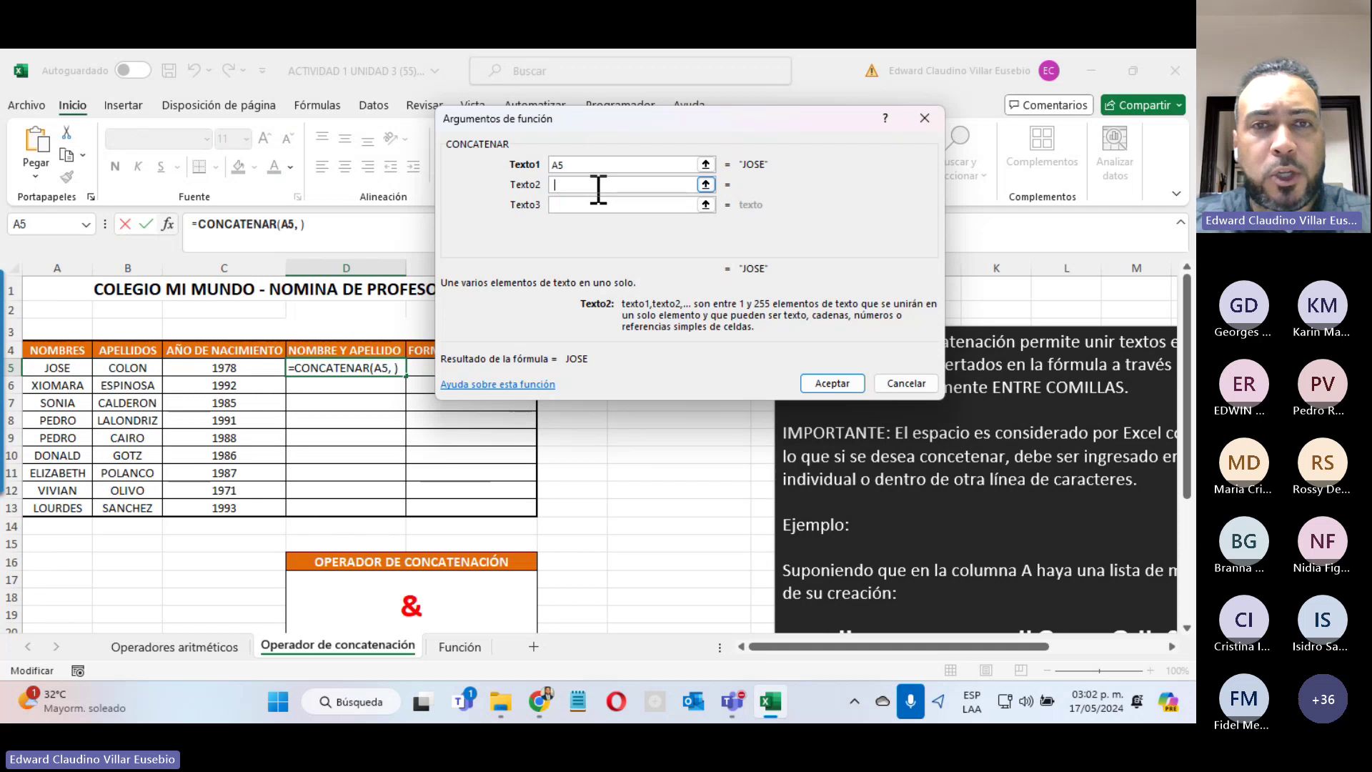
{"action": "type", "text": "\" \""}
{"action": "left_click", "coordinate": [580, 205]}
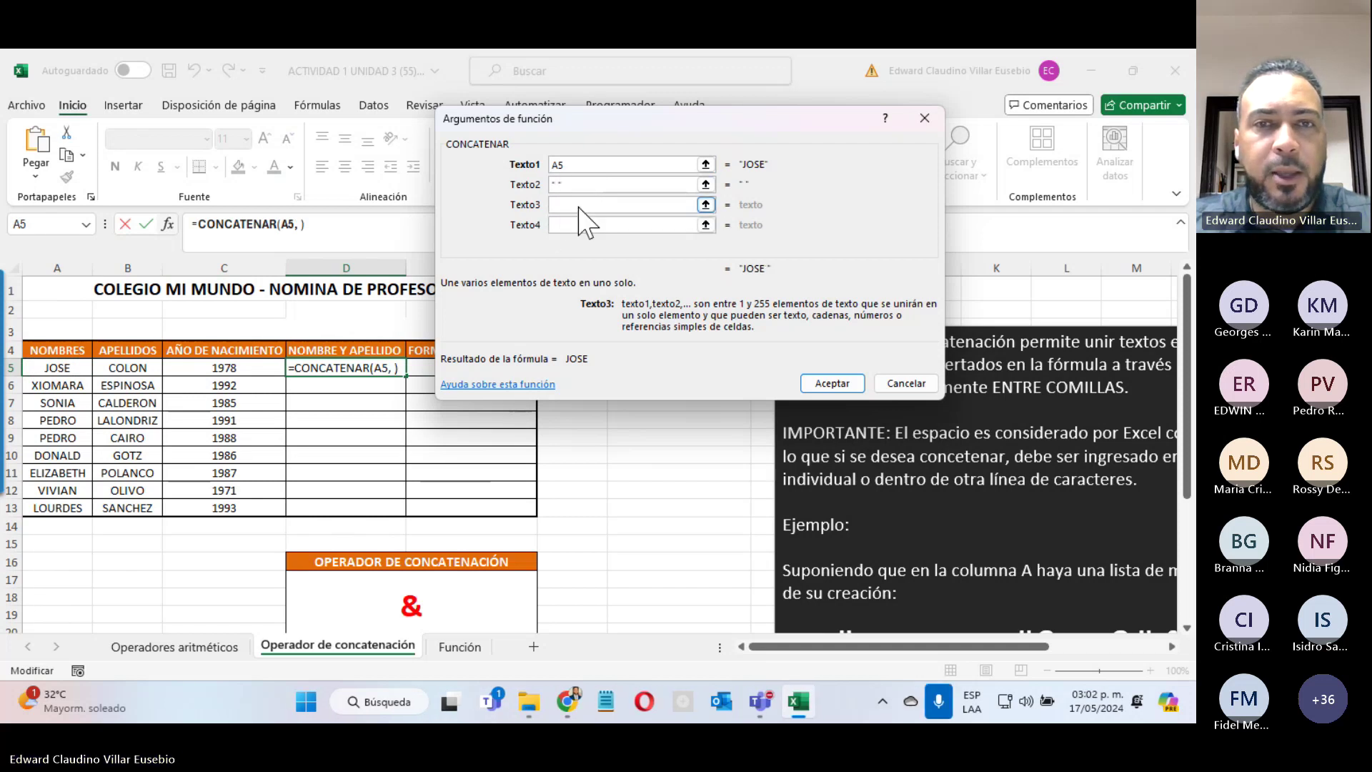
{"action": "left_click", "coordinate": [120, 372]}
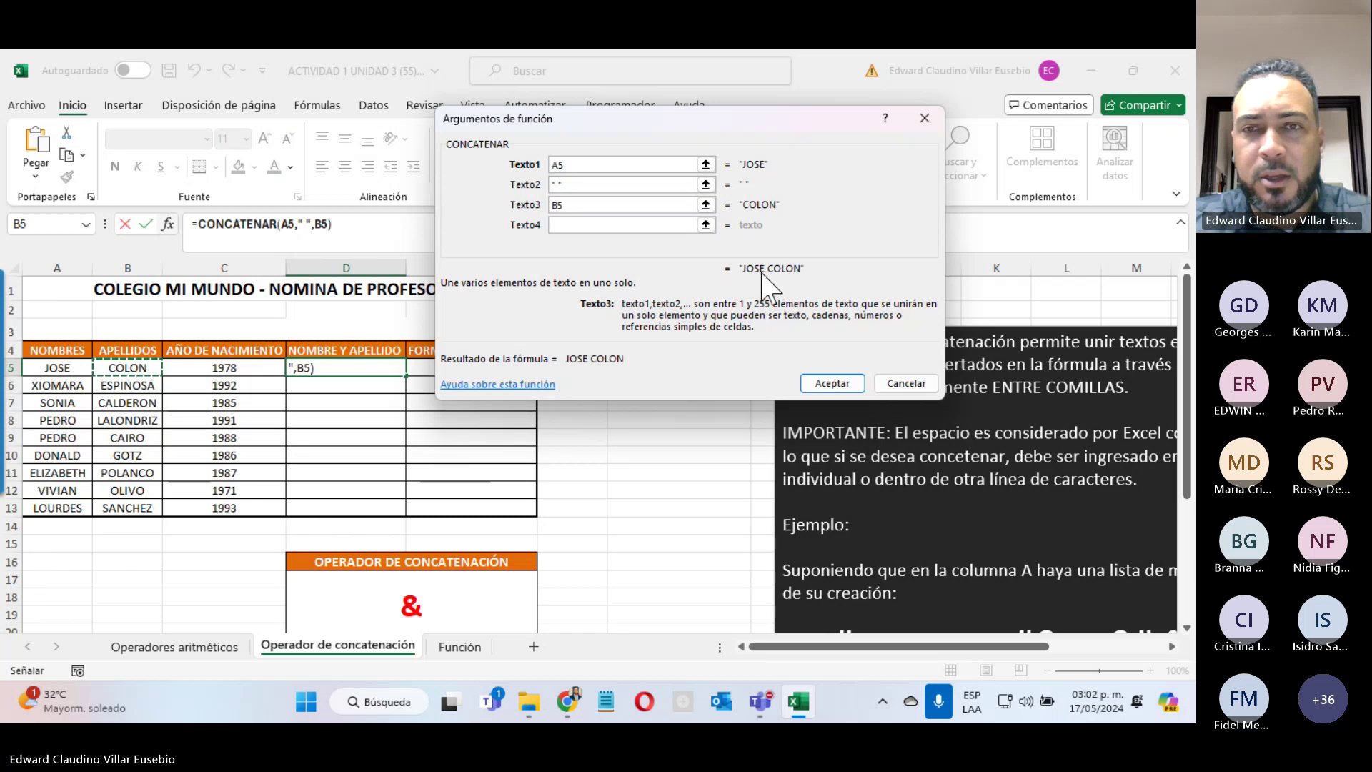
{"action": "left_click", "coordinate": [832, 383]}
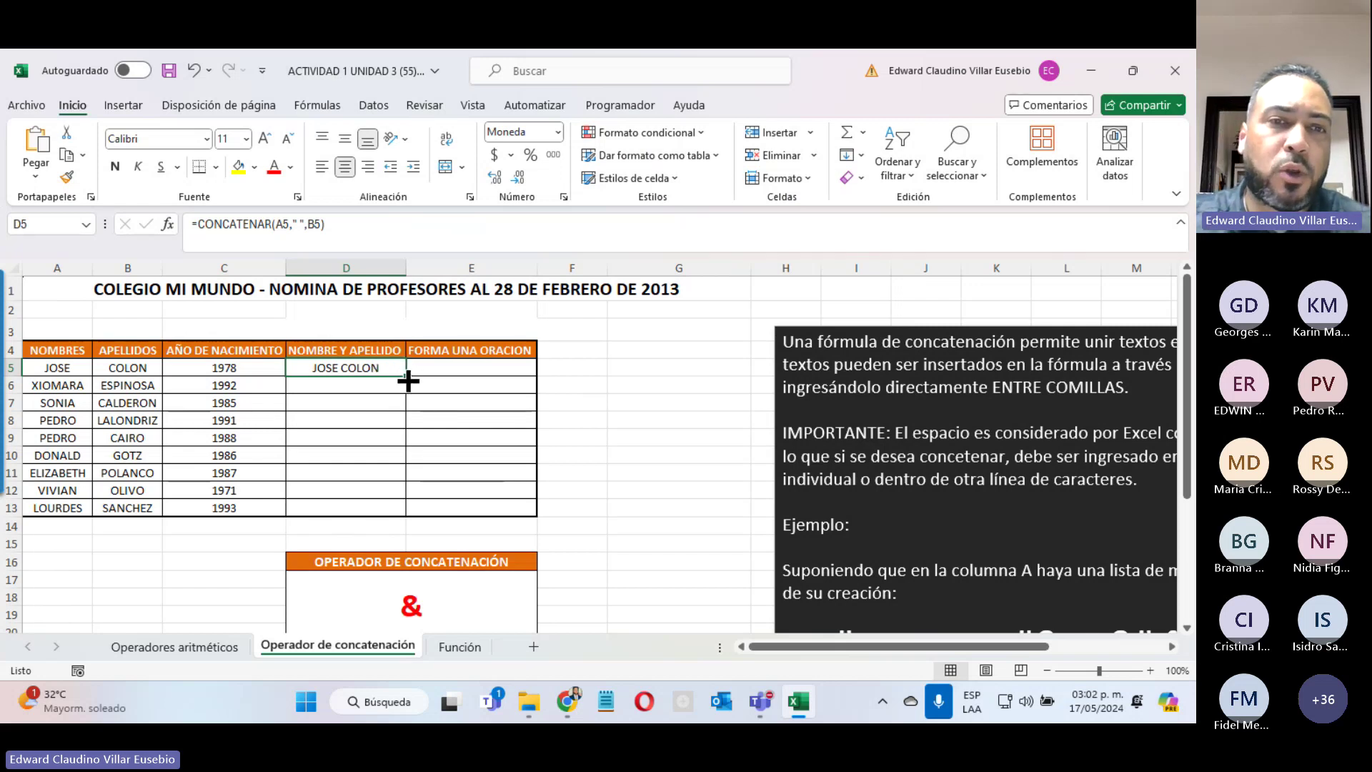
{"action": "left_click_drag", "start_coordinate": [405, 379], "coordinate": [382, 512]}
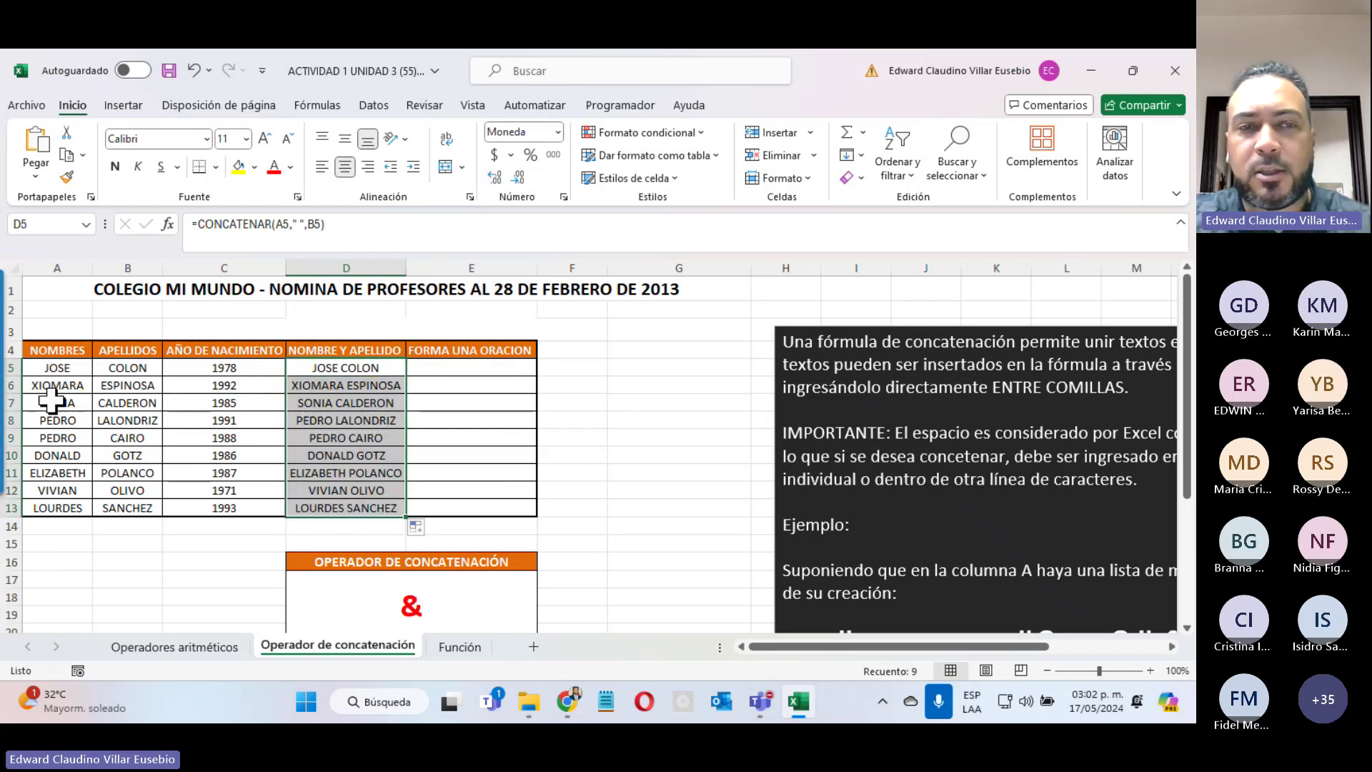
{"action": "left_click", "coordinate": [300, 420]}
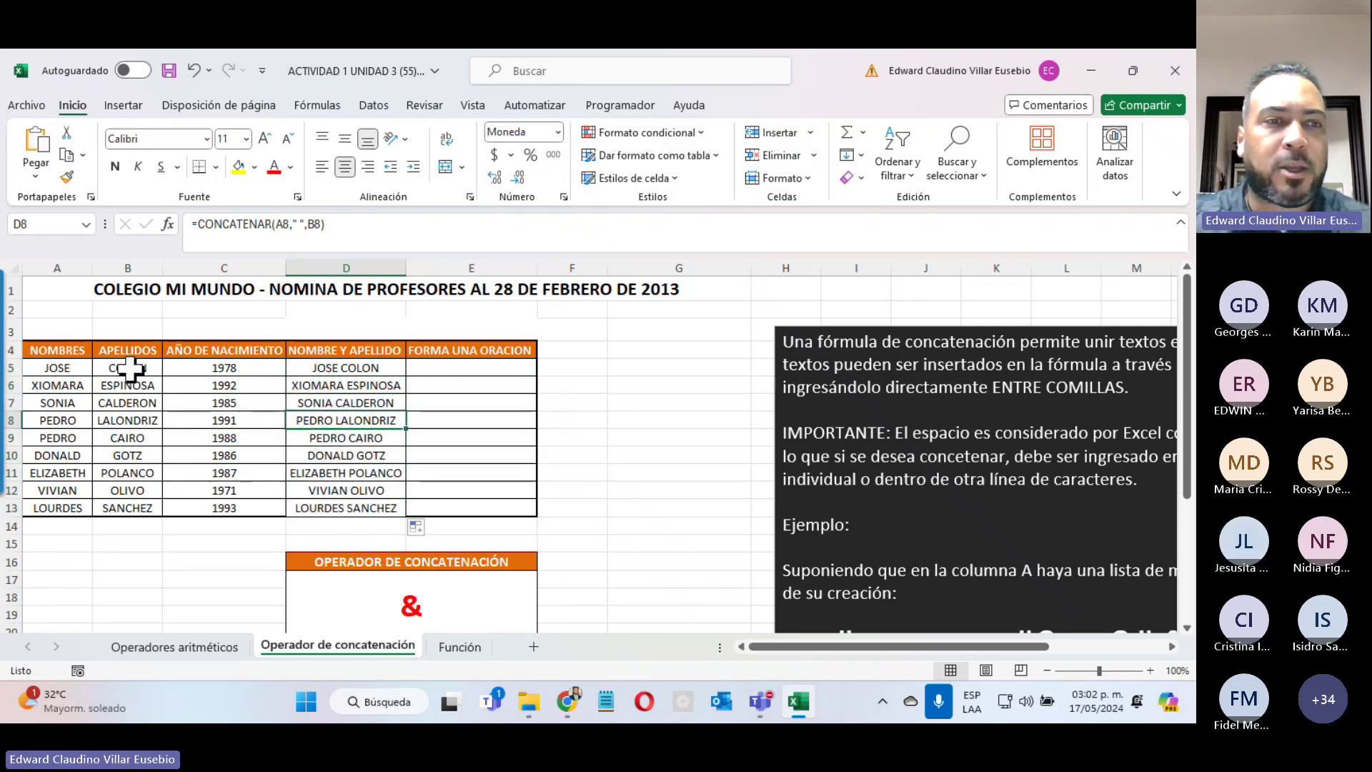
{"action": "left_click", "coordinate": [69, 370]}
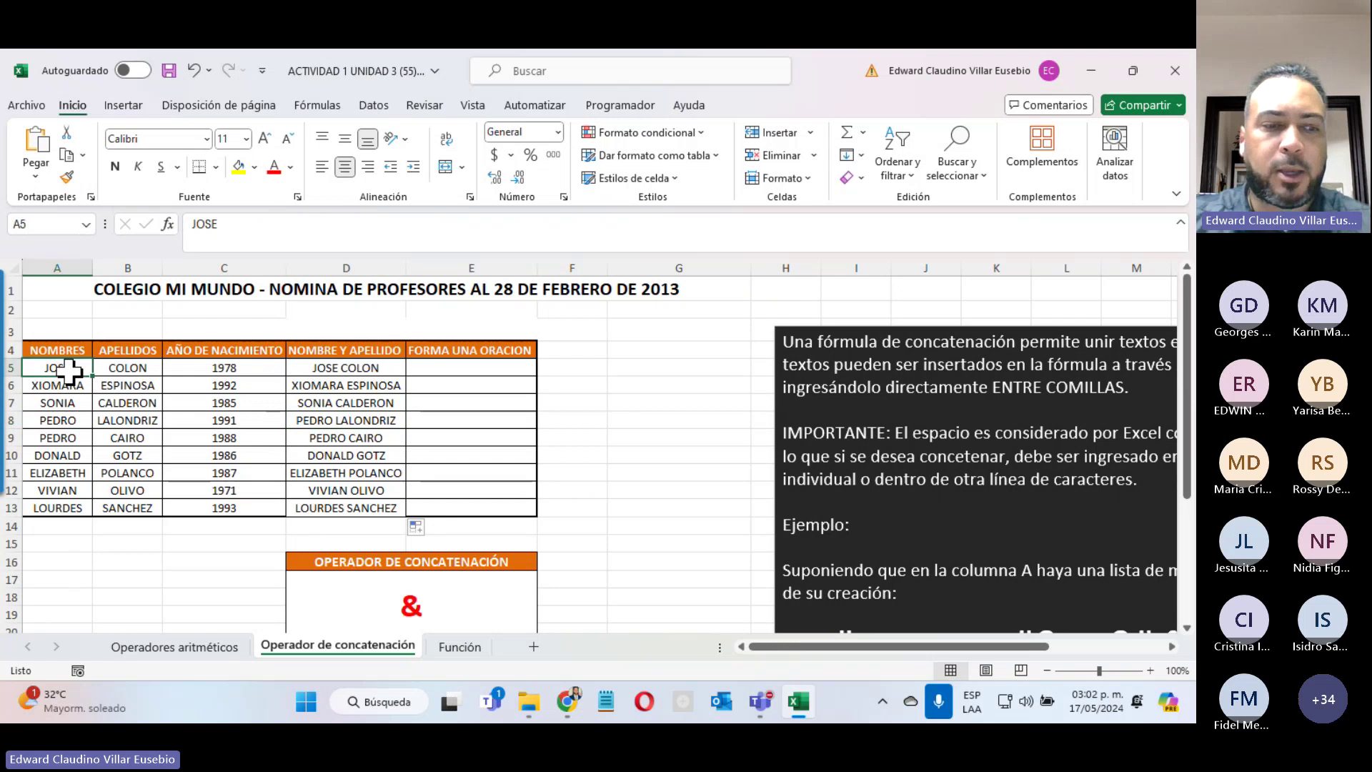
{"action": "type", "text": "RAMON"}
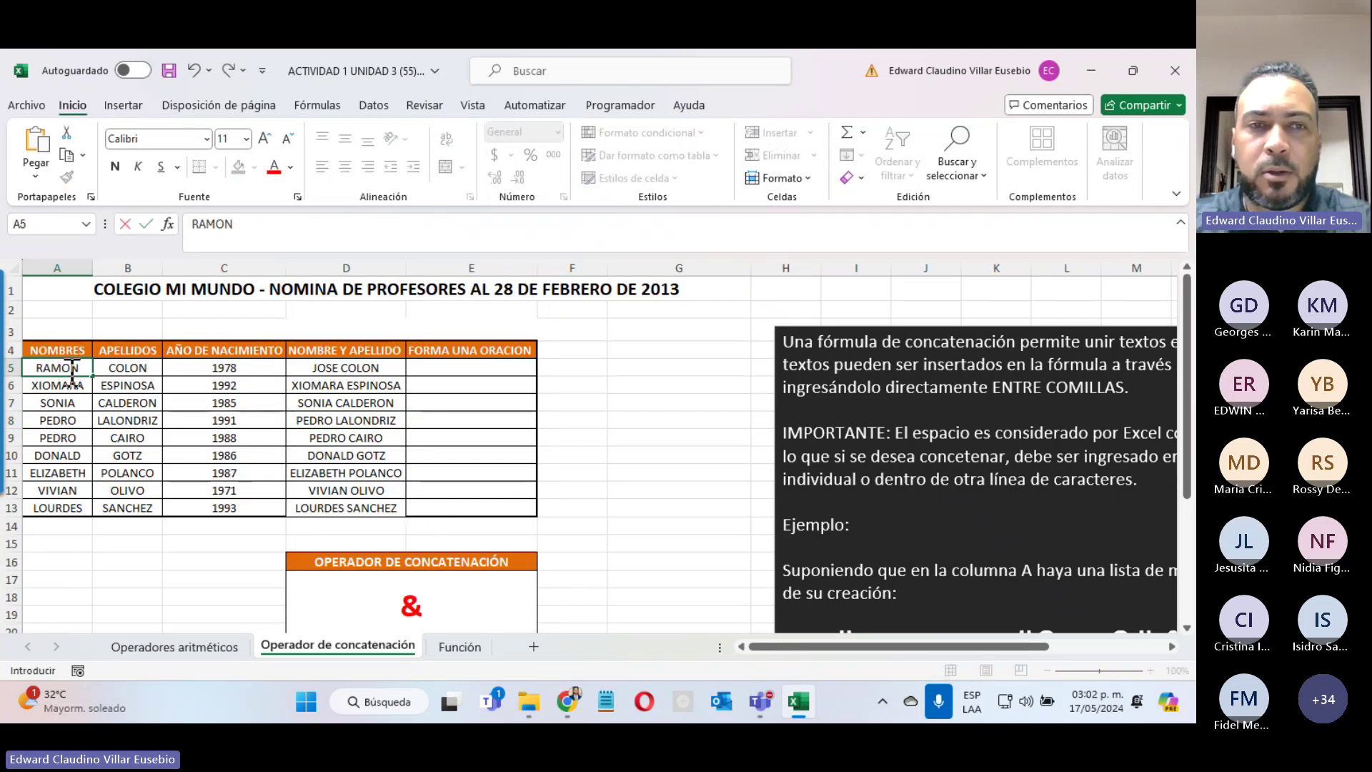
{"action": "key", "text": "Return"}
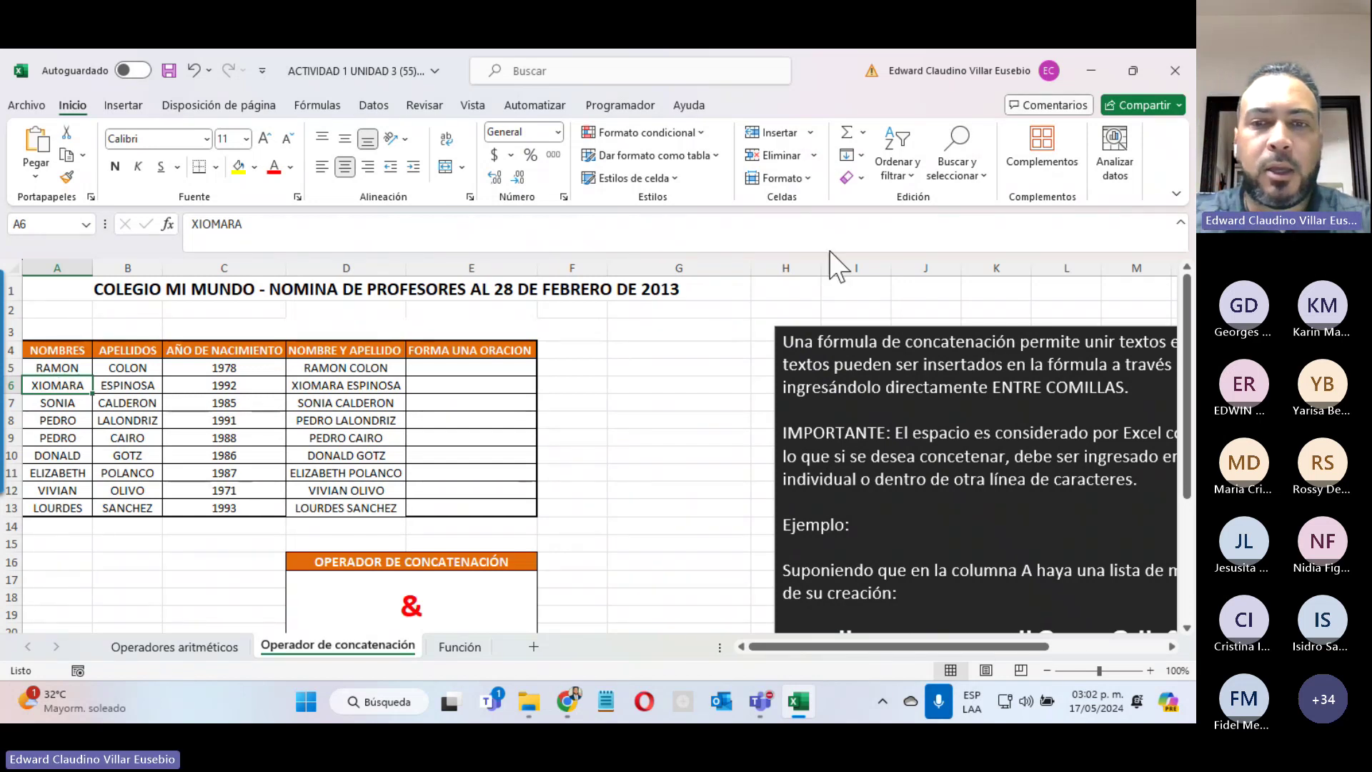
{"action": "mouse_move", "coordinate": [762, 704]}
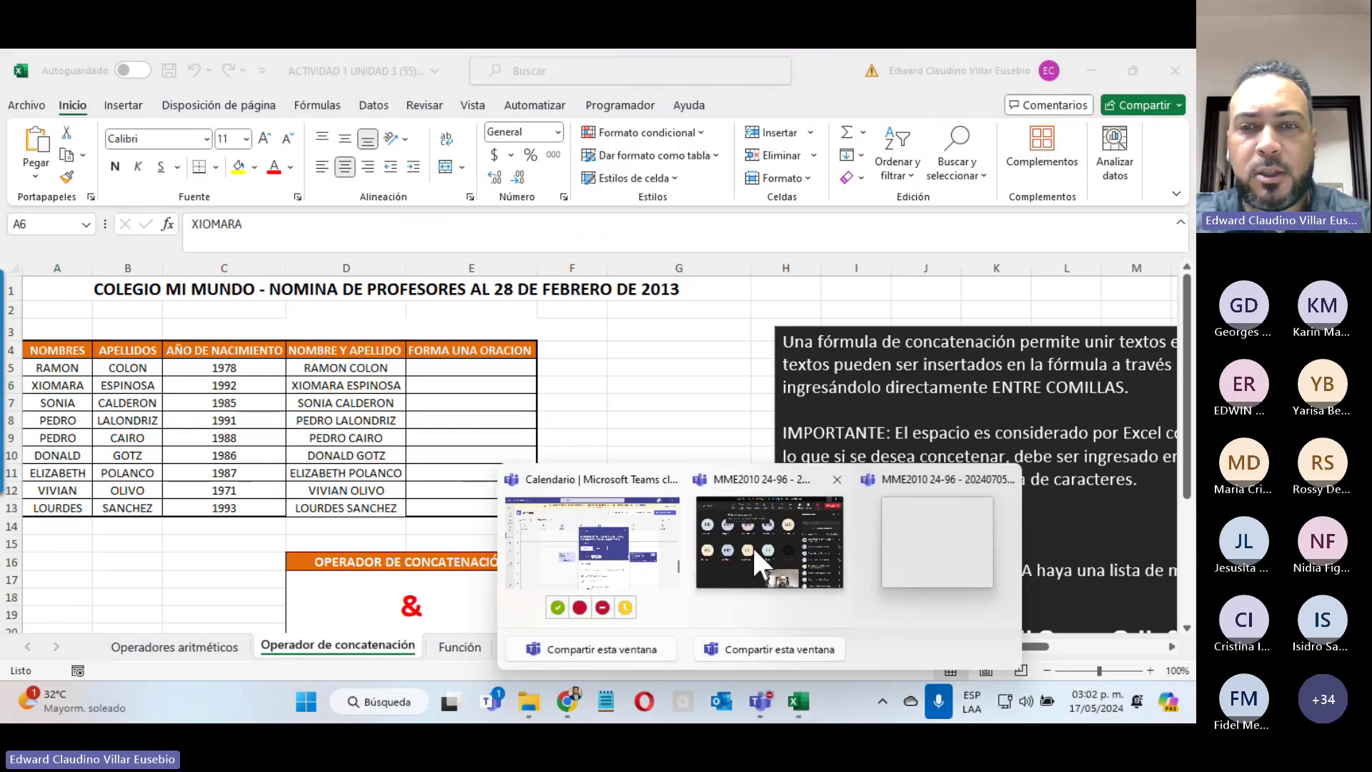
{"action": "left_click", "coordinate": [752, 546]}
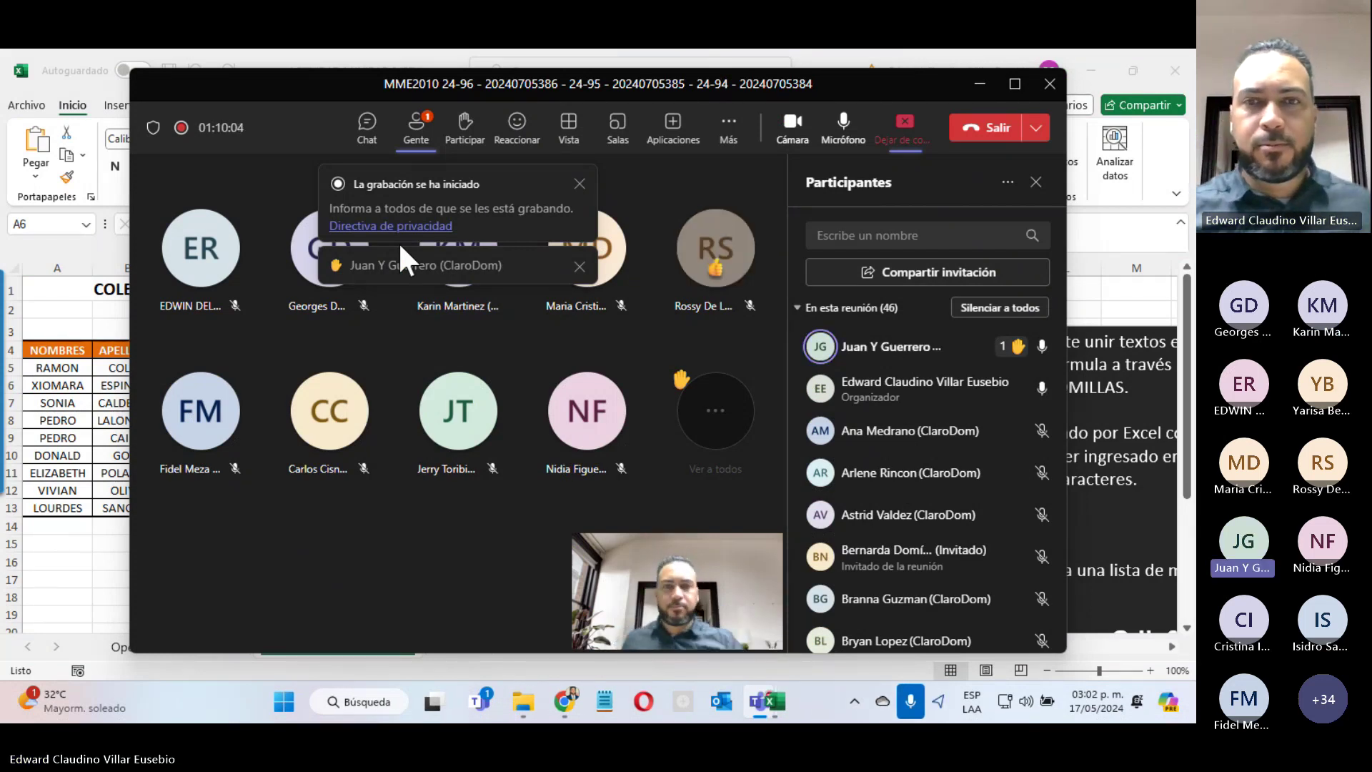
{"action": "left_click", "coordinate": [796, 135]}
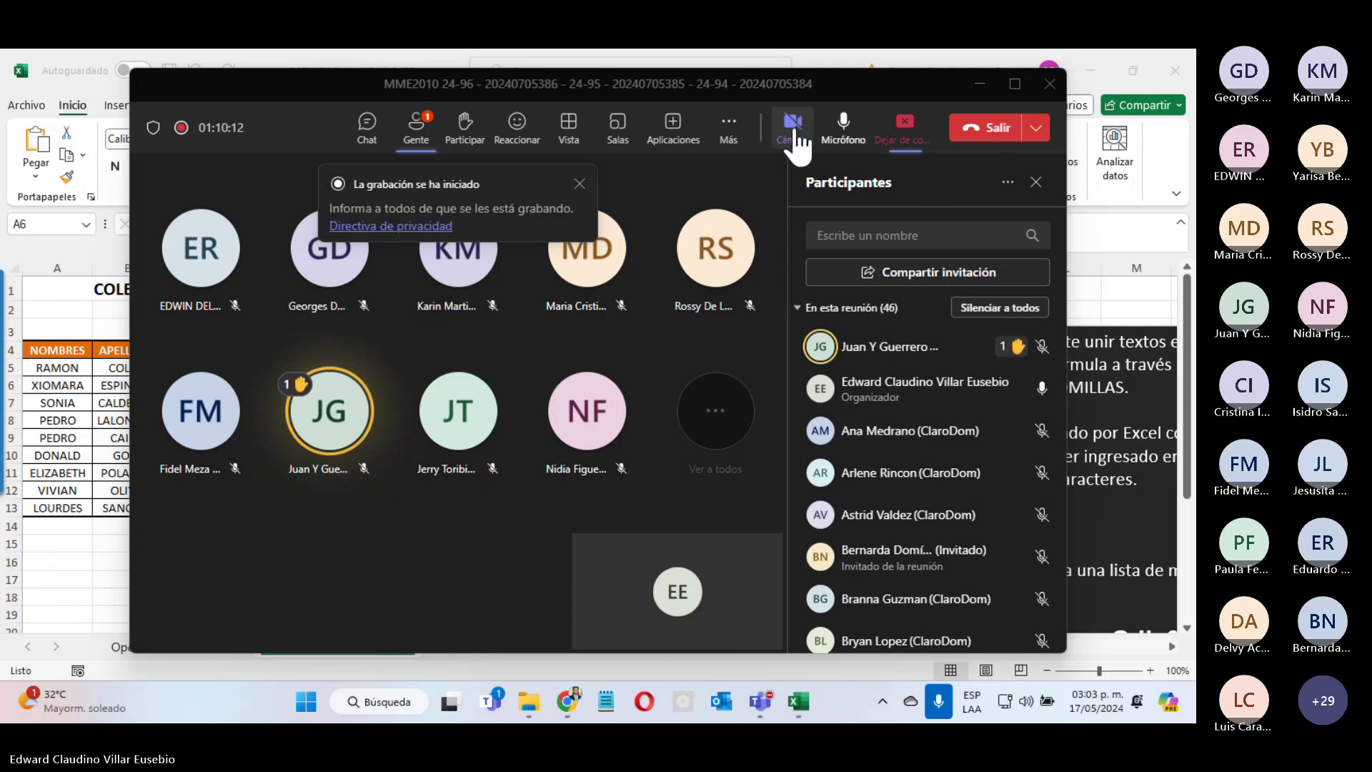
{"action": "left_click", "coordinate": [795, 130]}
{"action": "left_click", "coordinate": [980, 83]}
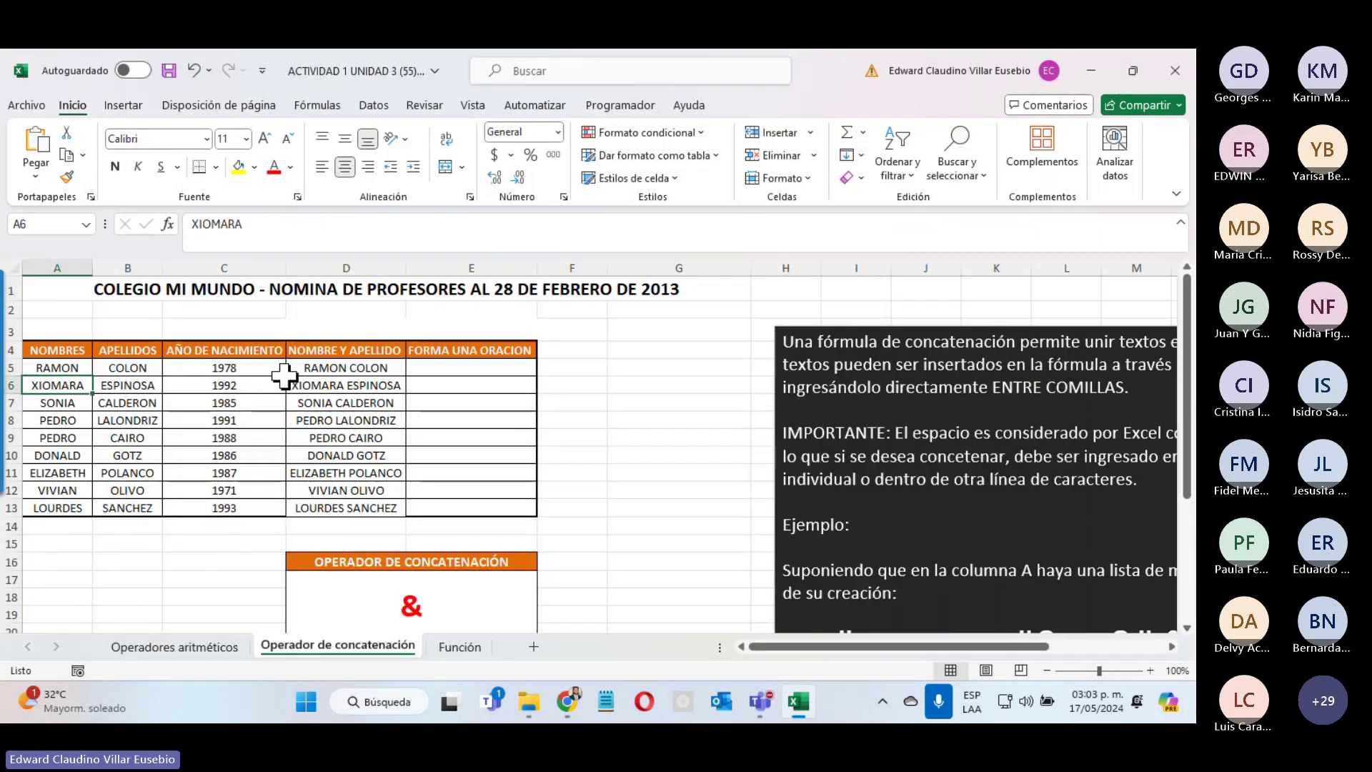
Step: Undo twice to restore JOSE in A5 and clear D5, then bring up Insertar función
{"action": "key", "text": "ctrl+z"}
{"action": "key", "text": "ctrl+z"}
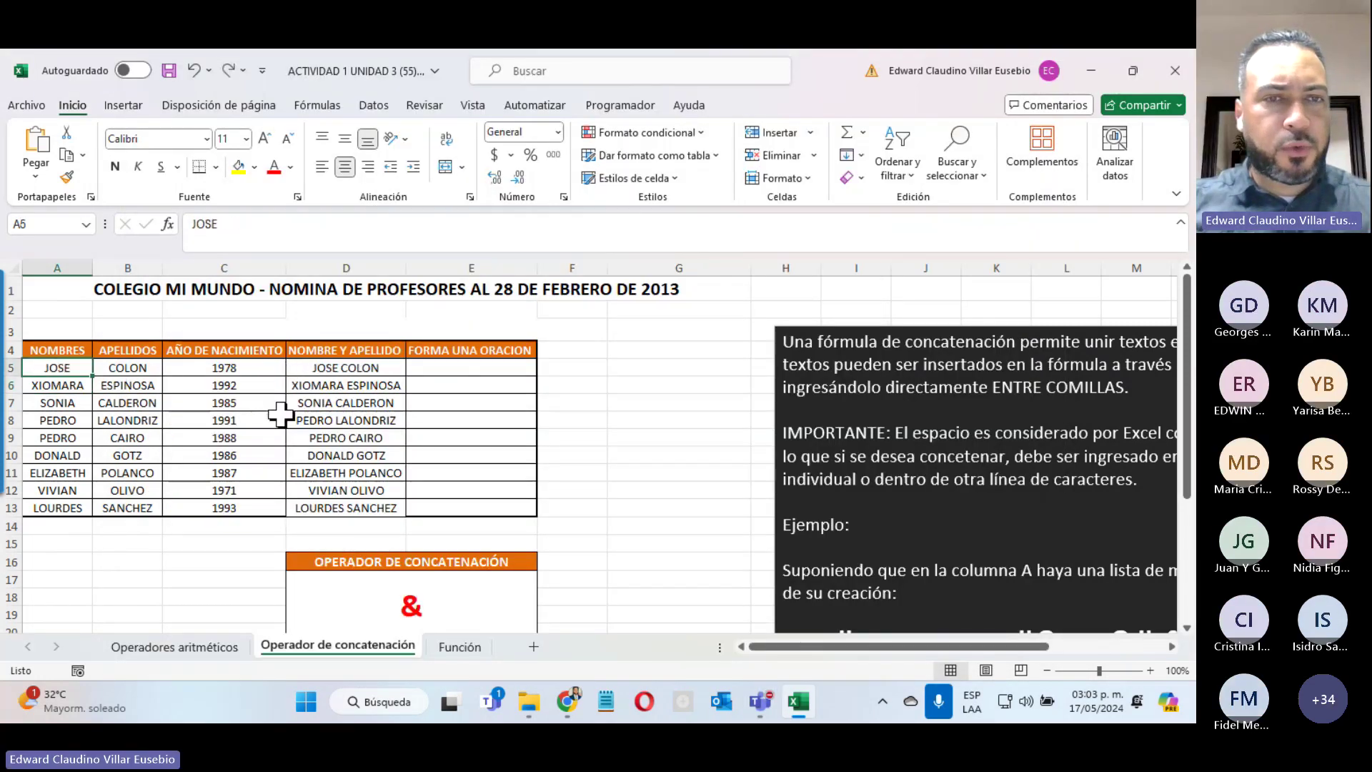
{"action": "key", "text": "ctrl+z"}
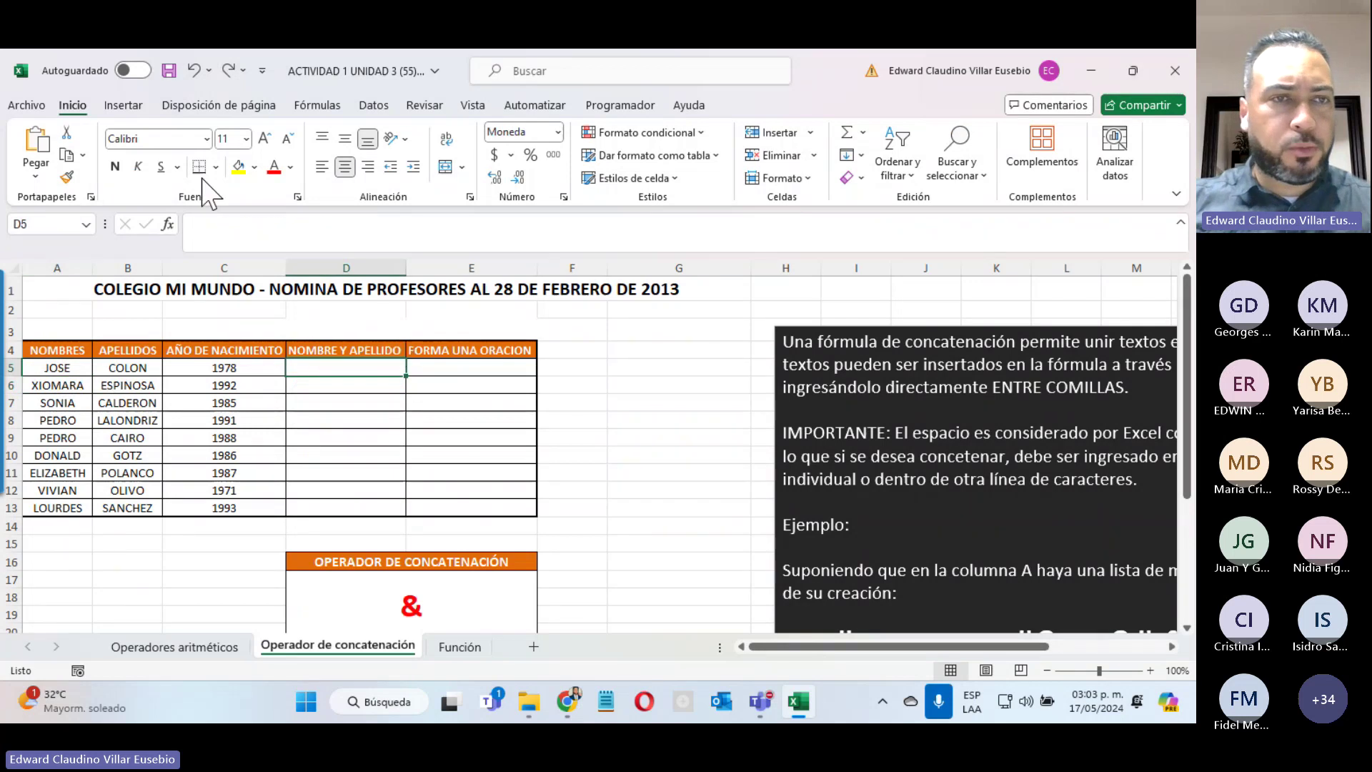
{"action": "left_click", "coordinate": [168, 225]}
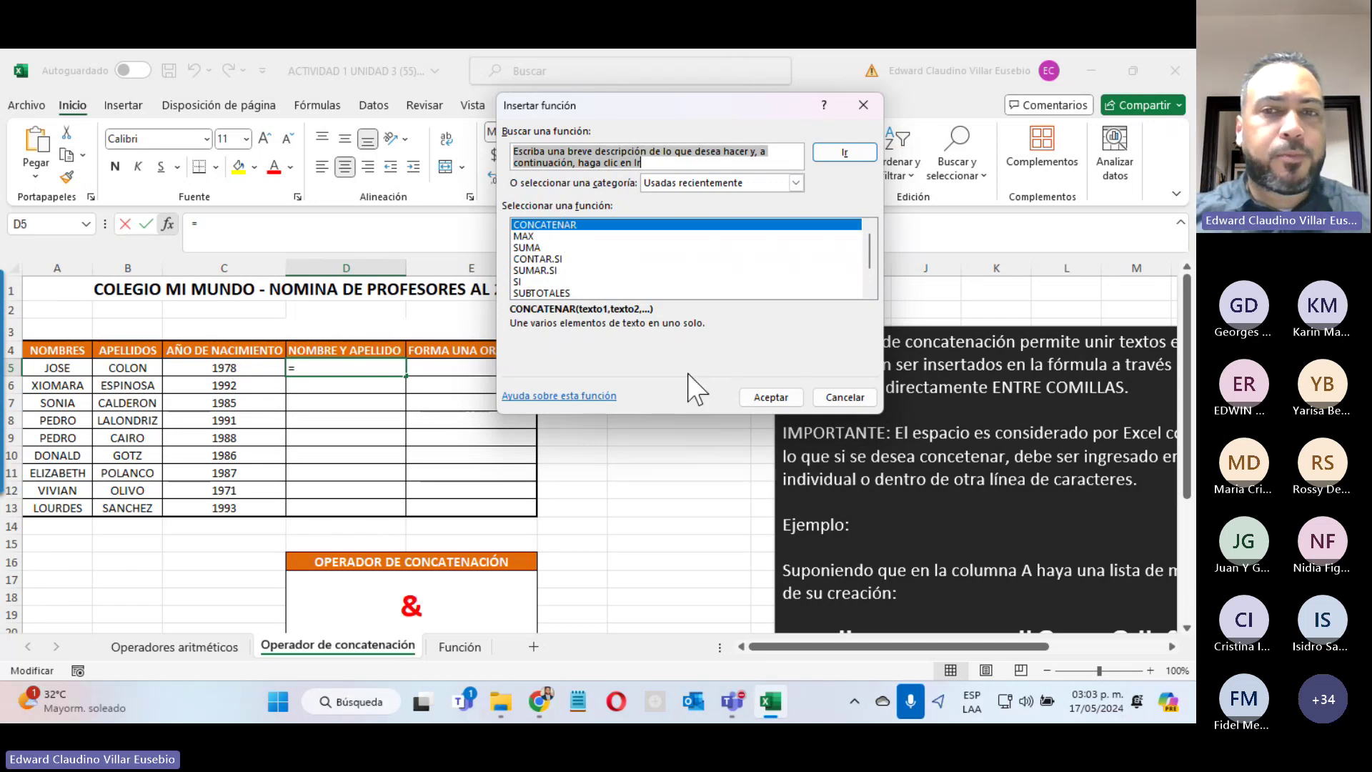
{"action": "left_click", "coordinate": [771, 398]}
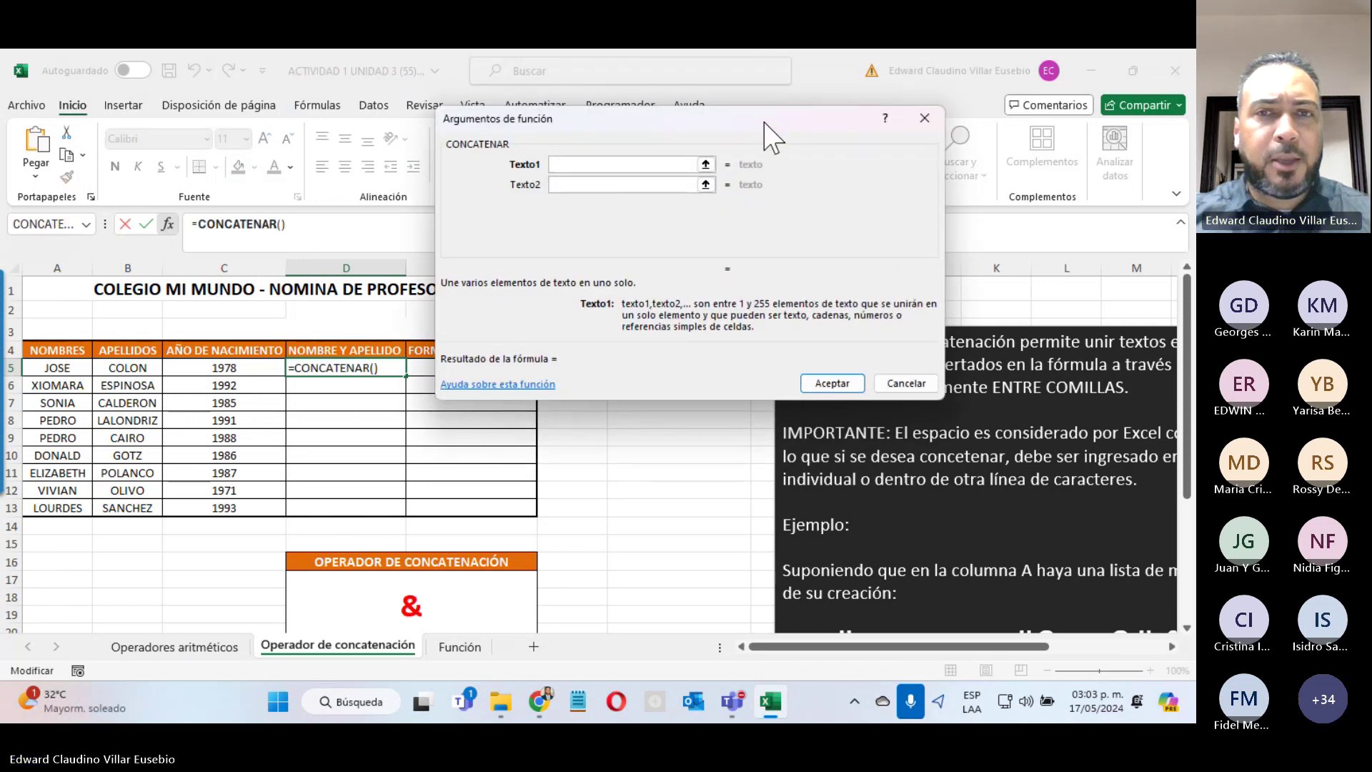
{"action": "left_click_drag", "start_coordinate": [772, 135], "coordinate": [927, 187]}
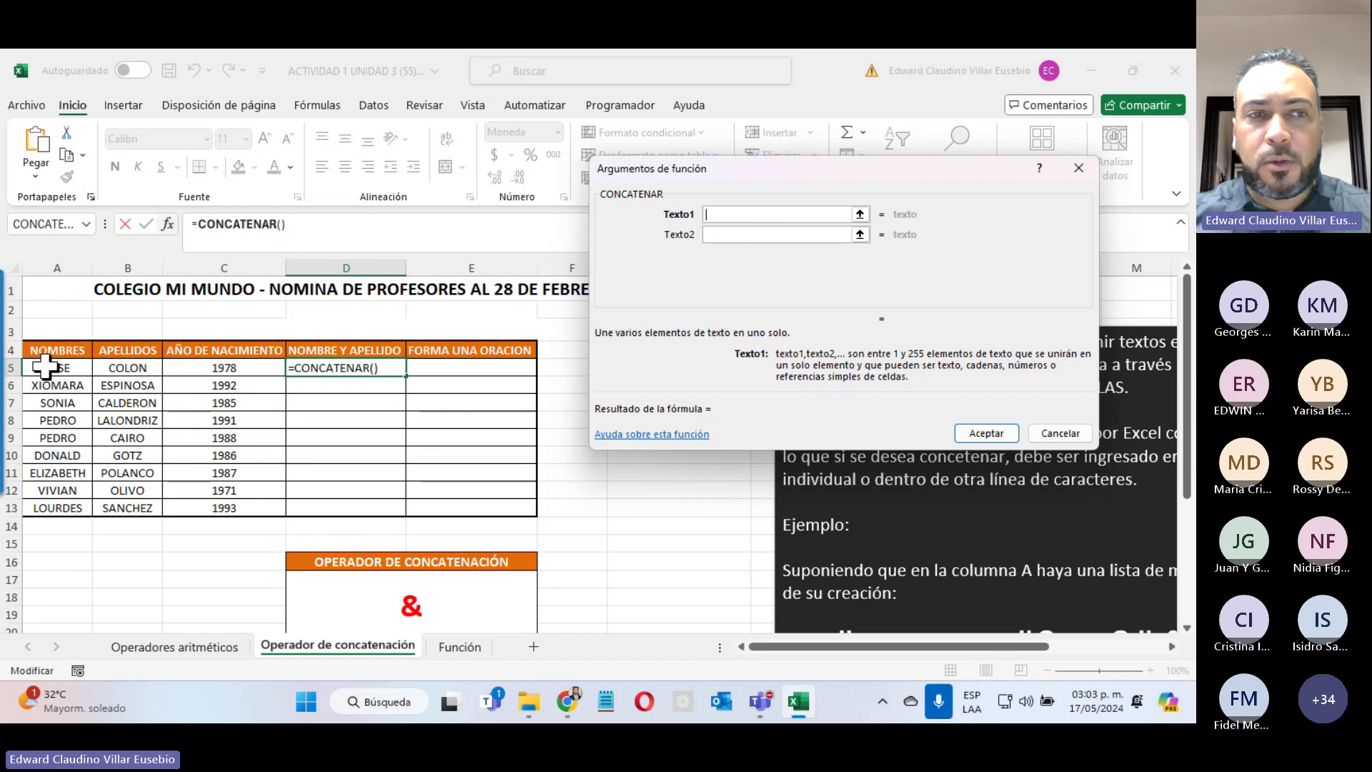
{"action": "left_click", "coordinate": [57, 367]}
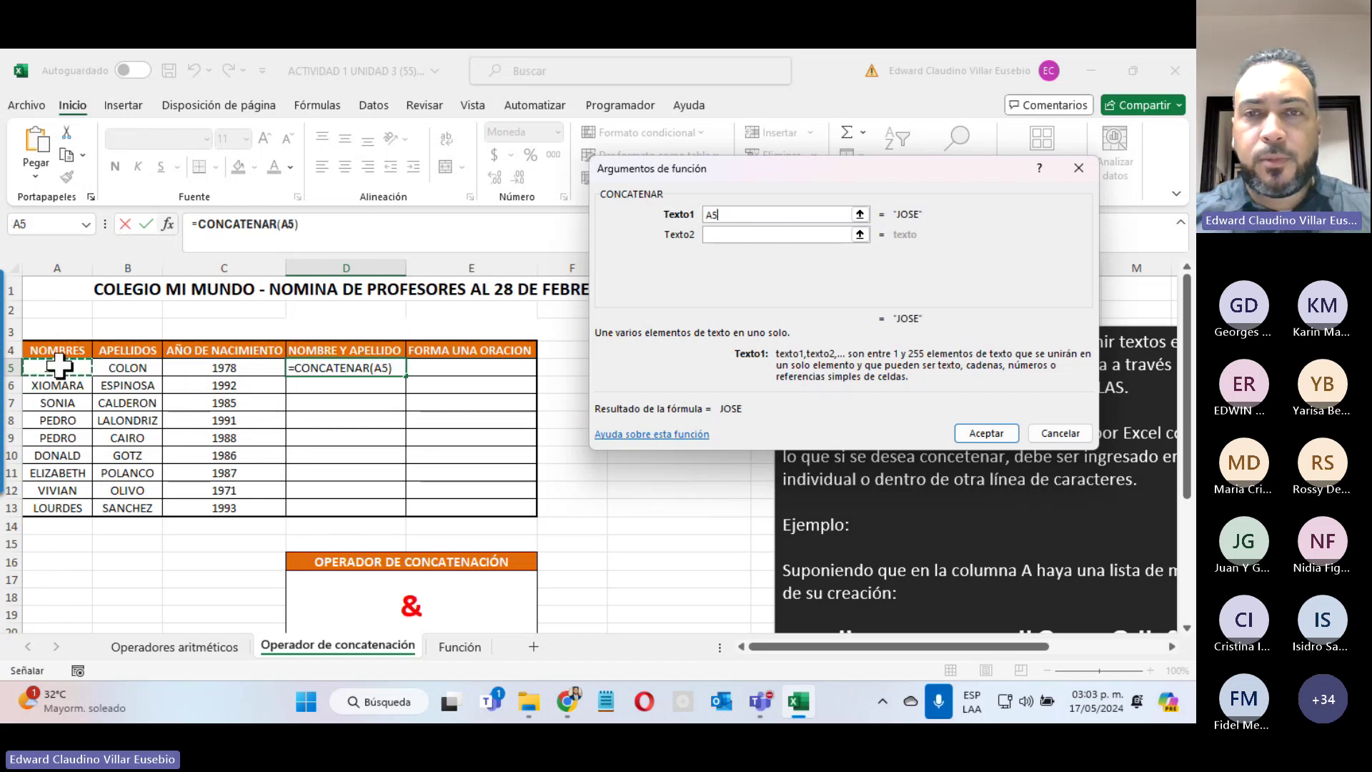
{"action": "left_click", "coordinate": [716, 236]}
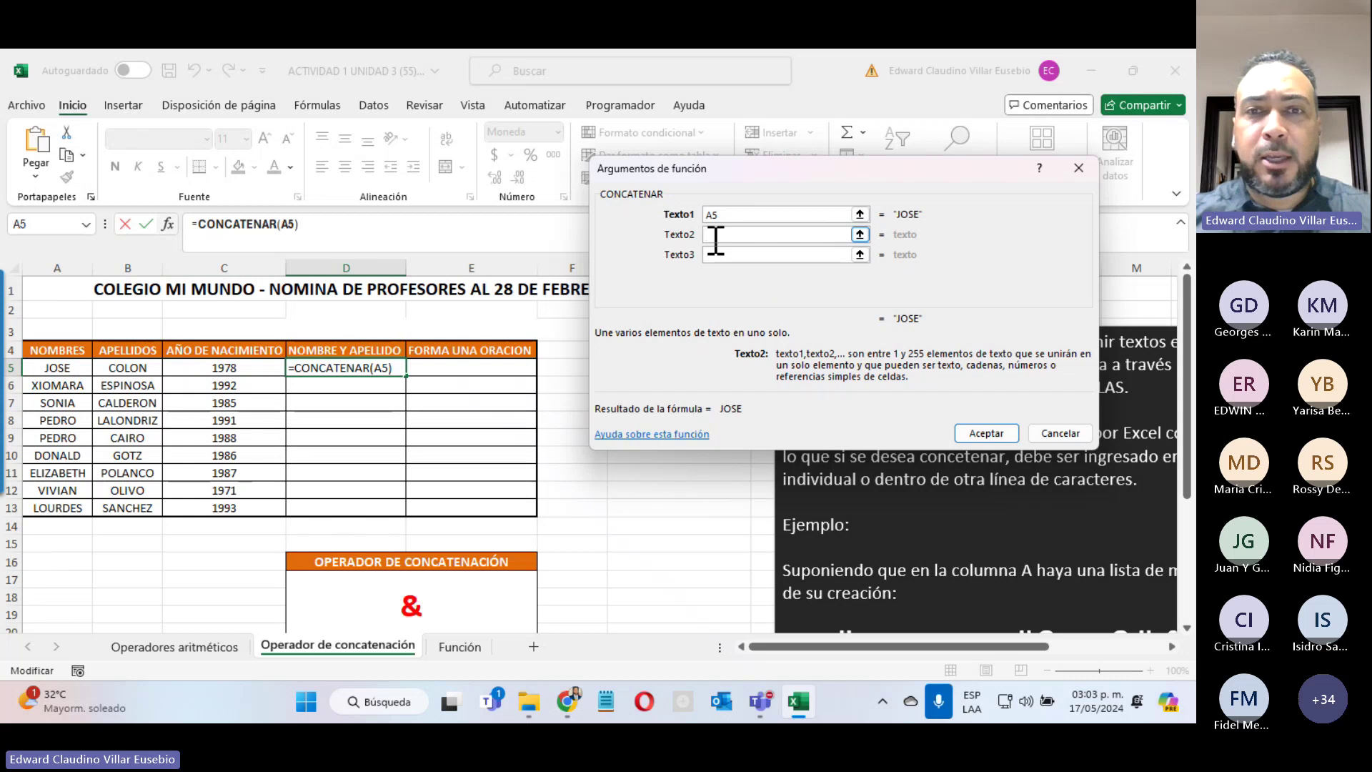
{"action": "left_click", "coordinate": [103, 370]}
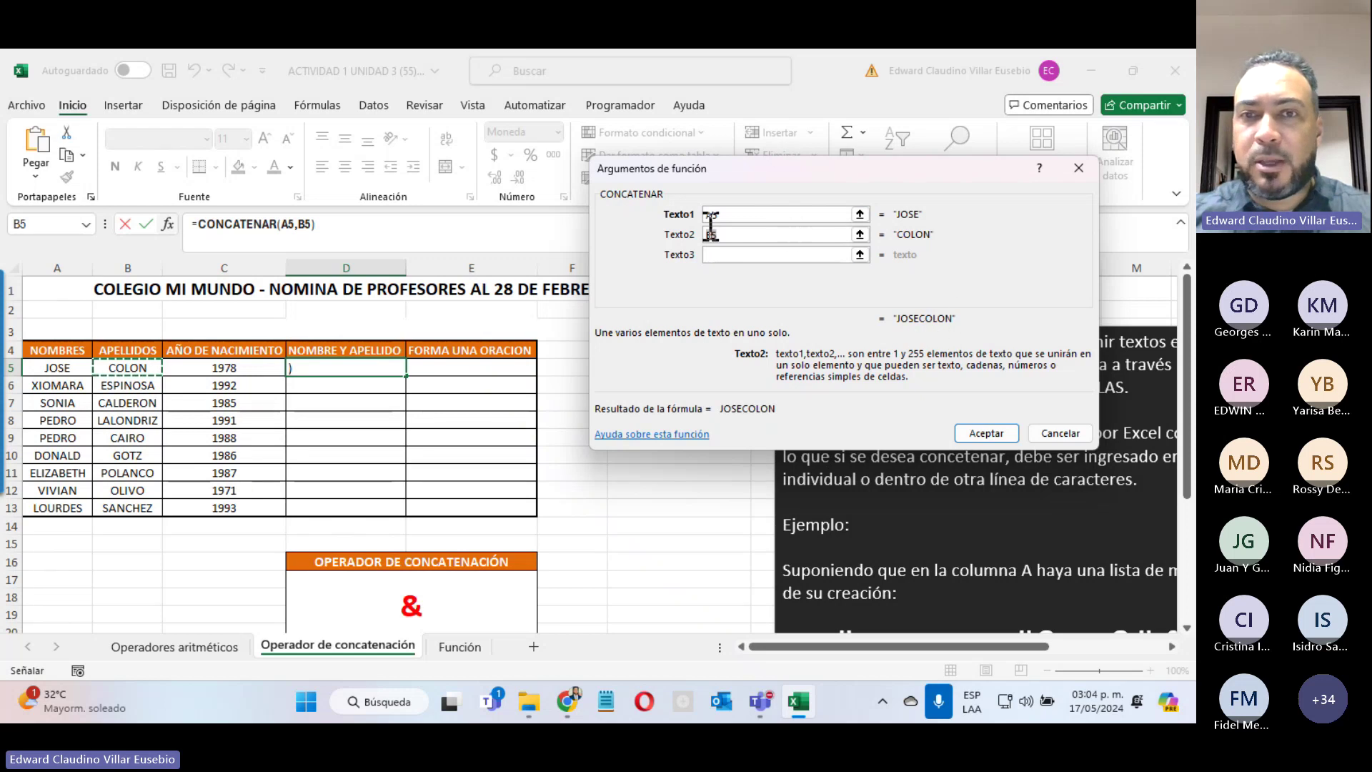
{"action": "left_click", "coordinate": [675, 236]}
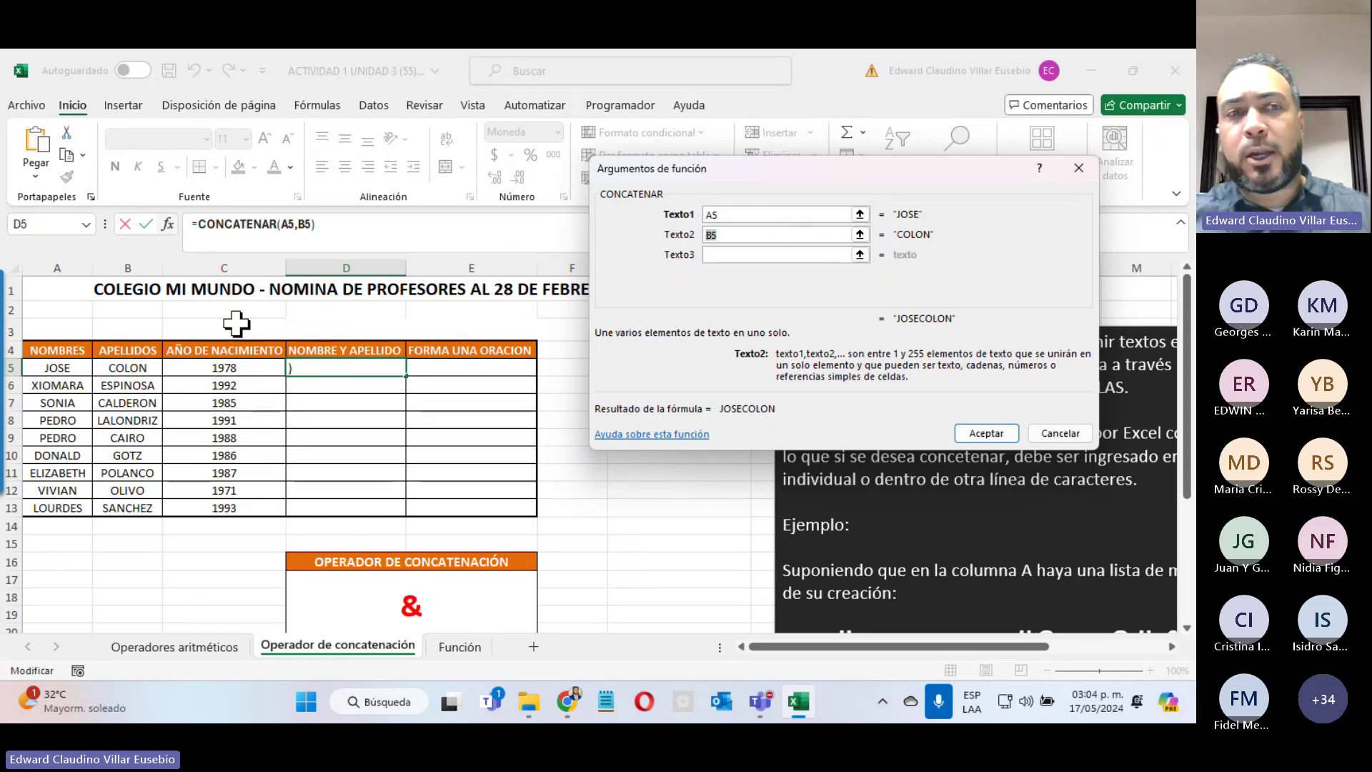
{"action": "key", "text": "BackSpace"}
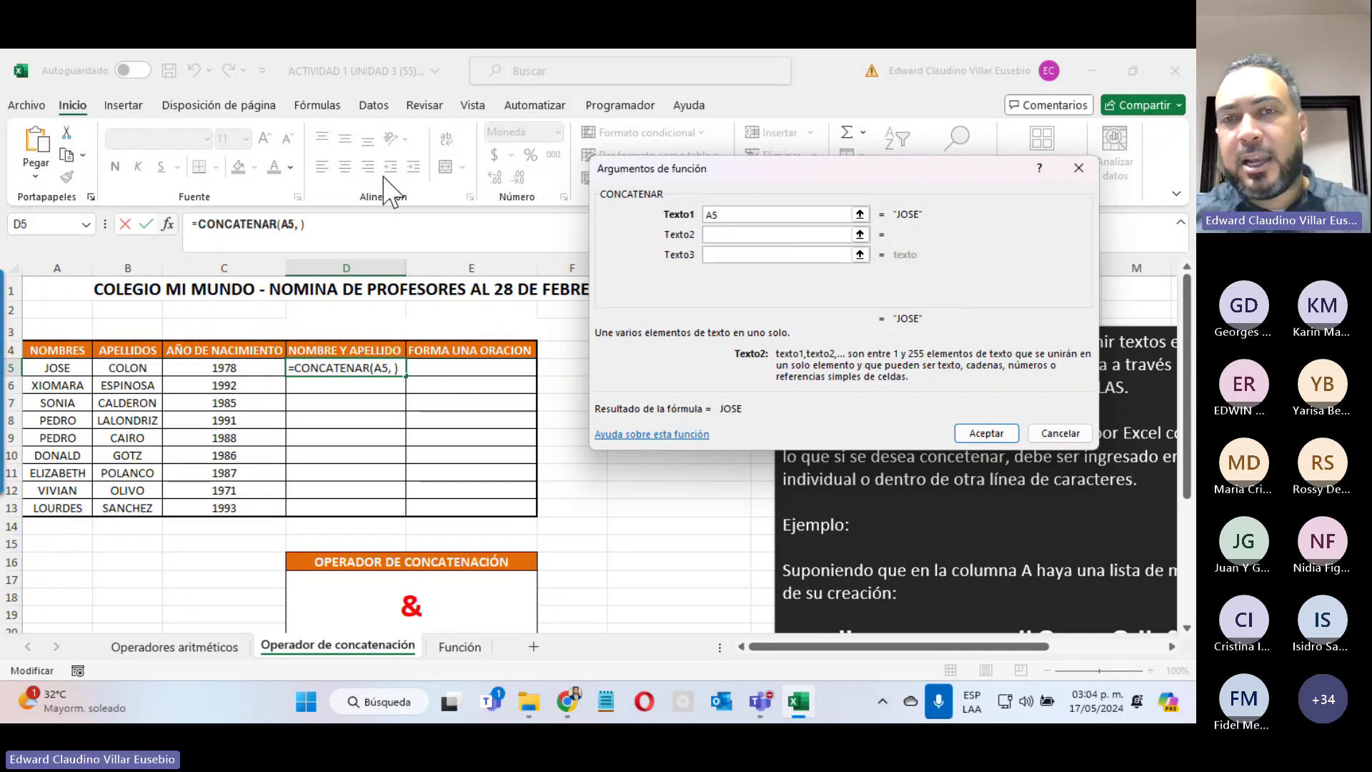
{"action": "type", "text": "\" \""}
{"action": "left_click", "coordinate": [727, 259]}
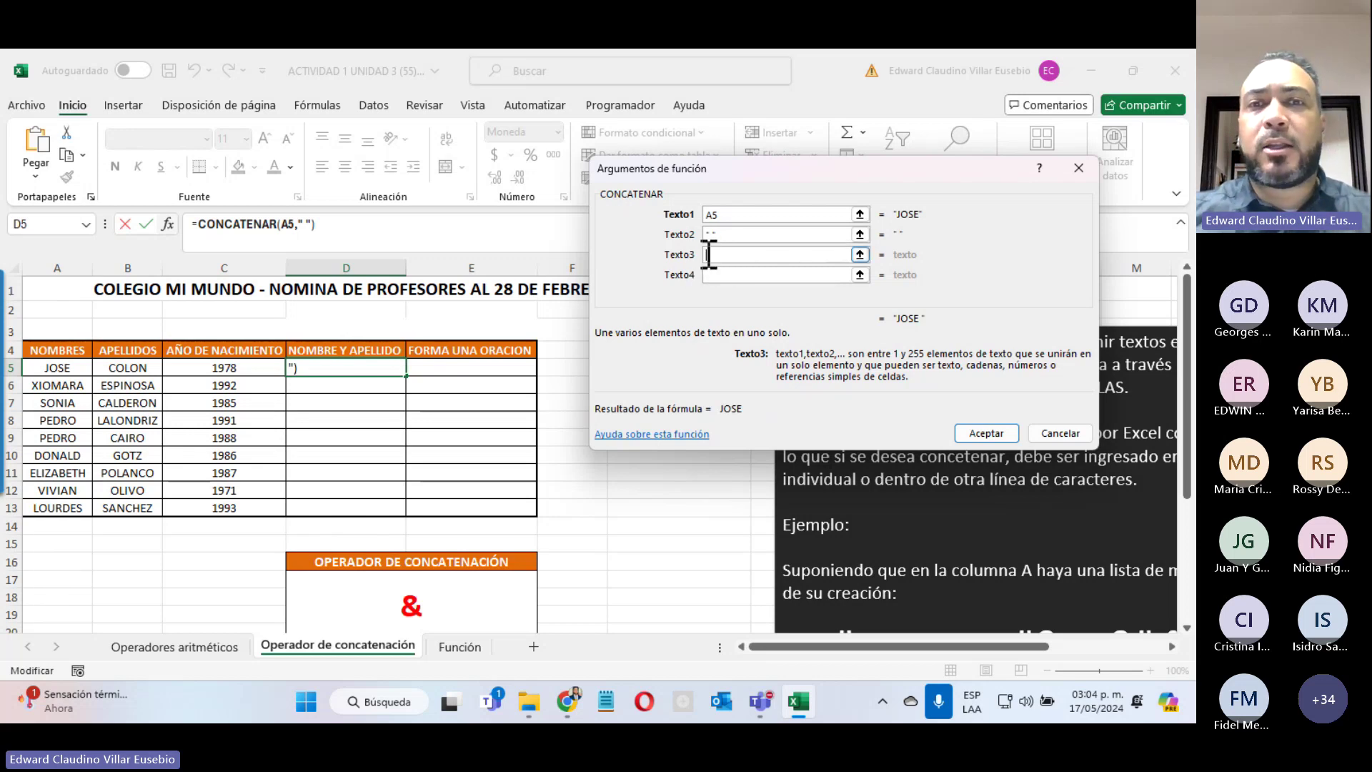
{"action": "left_click", "coordinate": [129, 368]}
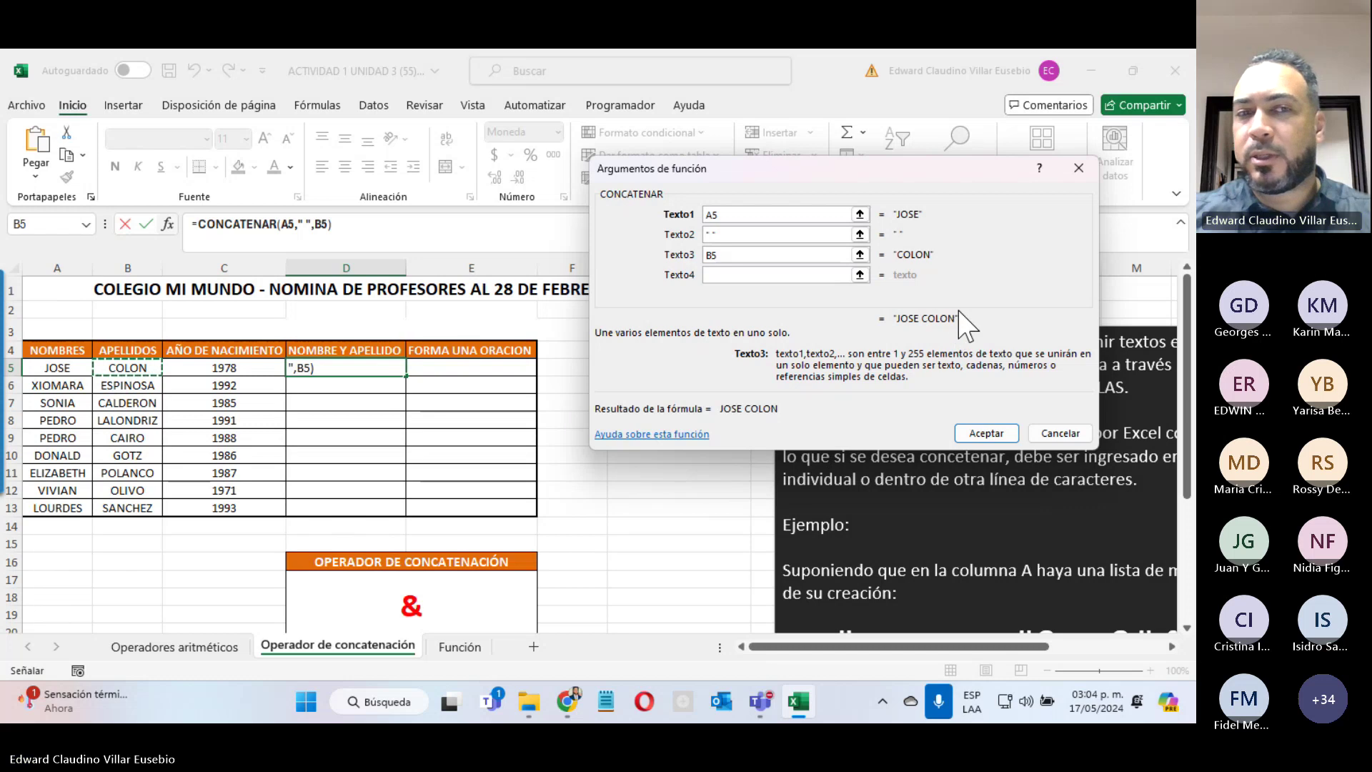
{"action": "left_click", "coordinate": [977, 436]}
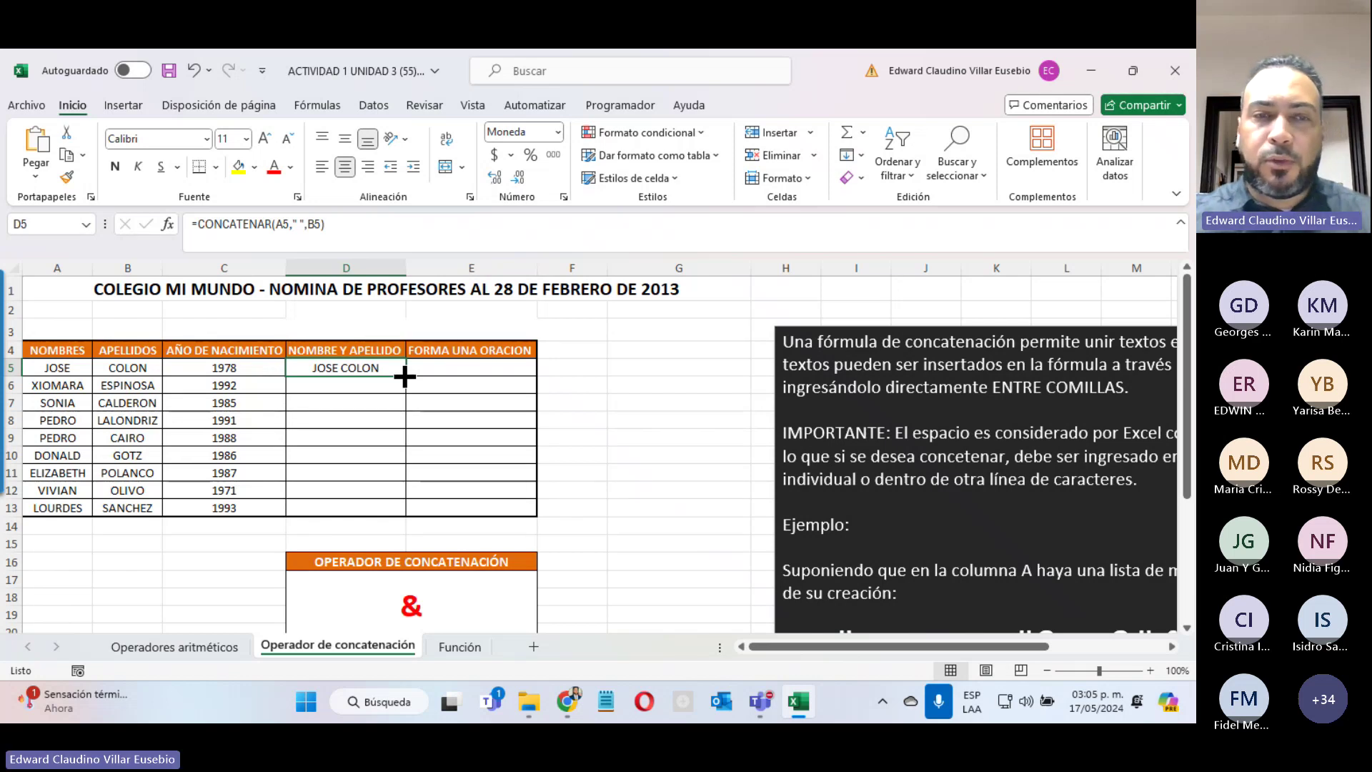
Step: On the Operador de concatenación sheet, fill D5's full-name formula down to D13
{"action": "left_click", "coordinate": [188, 647]}
{"action": "left_click", "coordinate": [371, 650]}
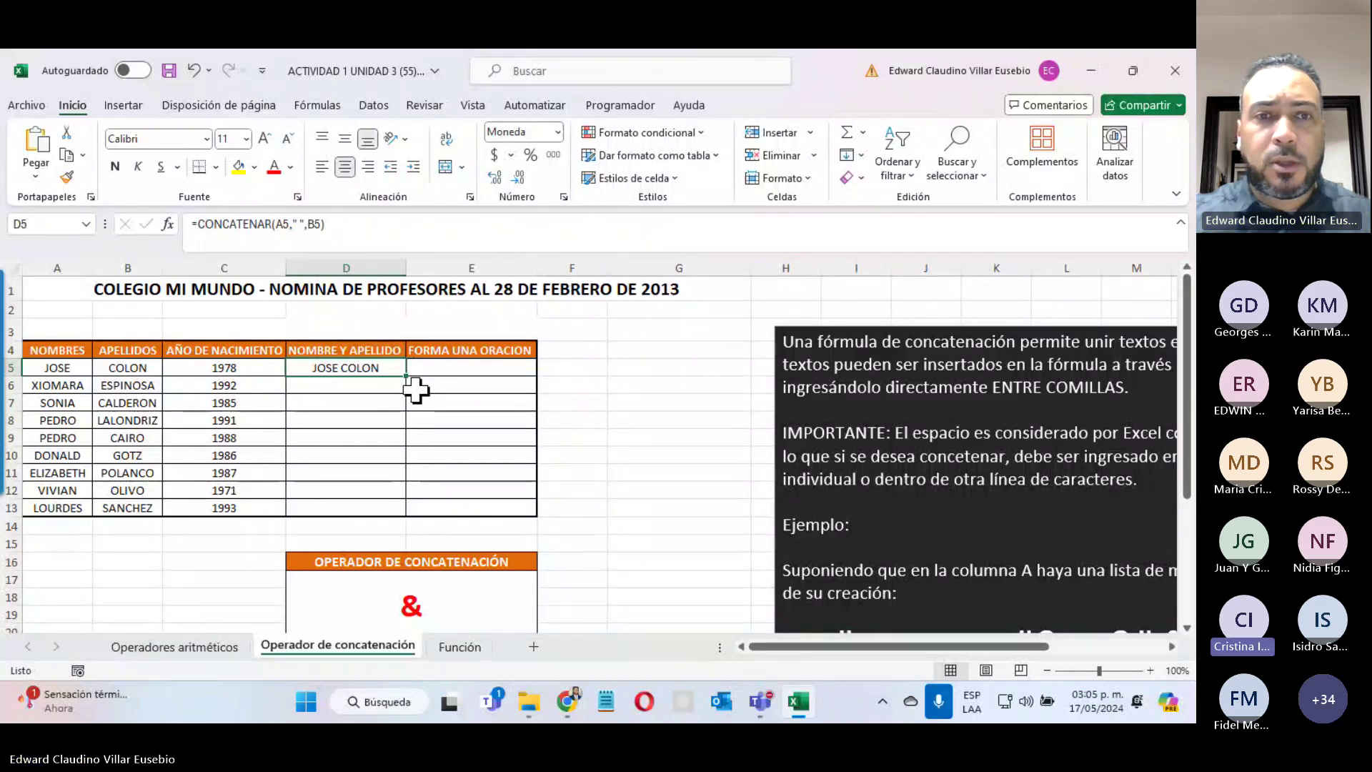
{"action": "left_click_drag", "start_coordinate": [405, 376], "coordinate": [389, 528]}
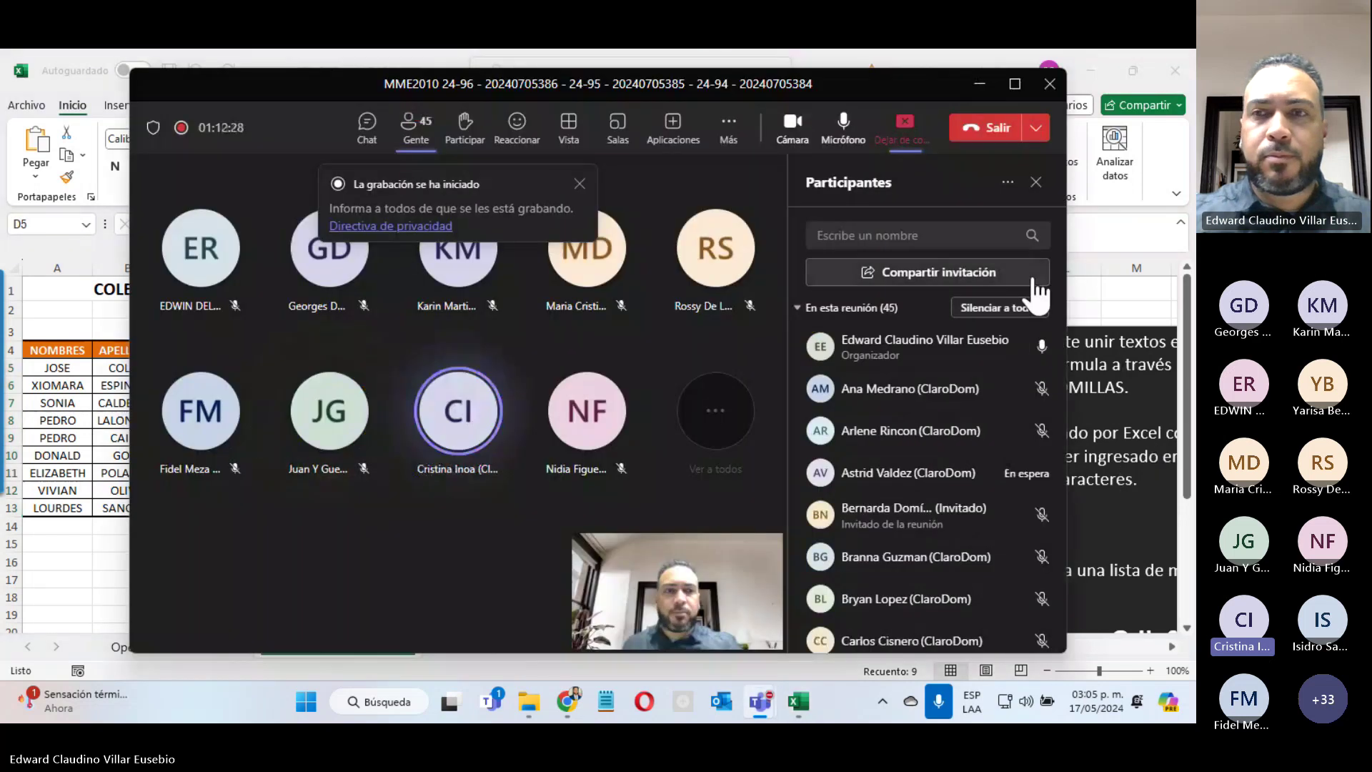
Step: Mute all Teams meeting participants, then check the full-name formula in row 10
{"action": "left_click", "coordinate": [1015, 308]}
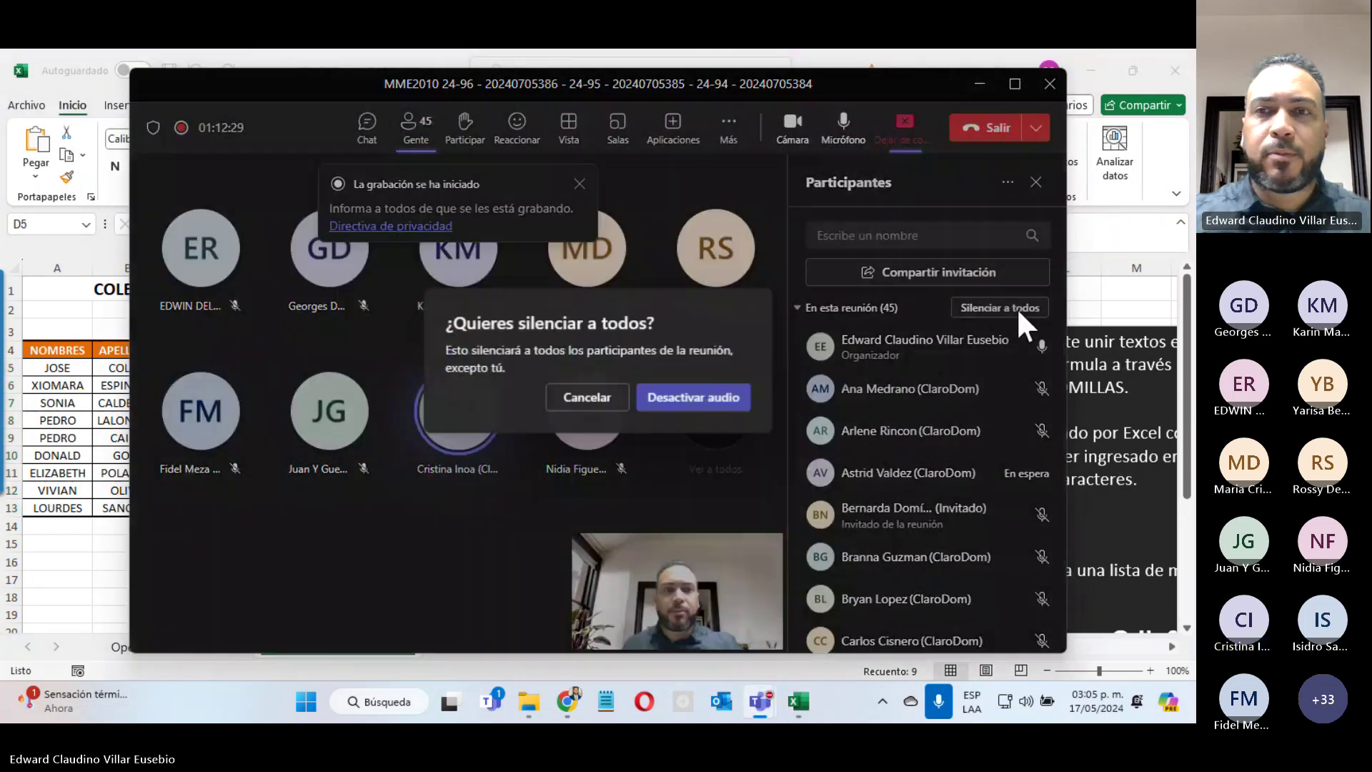
{"action": "left_click", "coordinate": [729, 400]}
{"action": "left_click", "coordinate": [980, 84]}
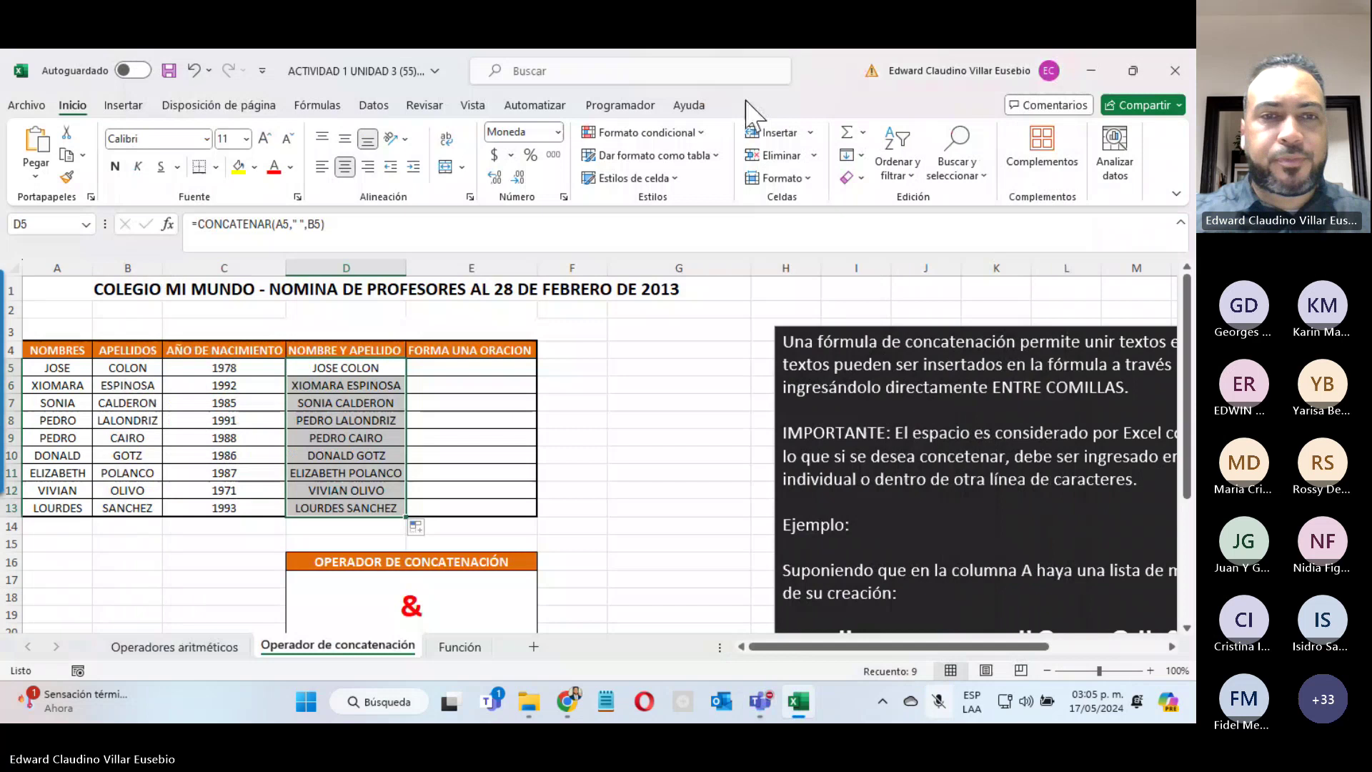
{"action": "left_click", "coordinate": [356, 447]}
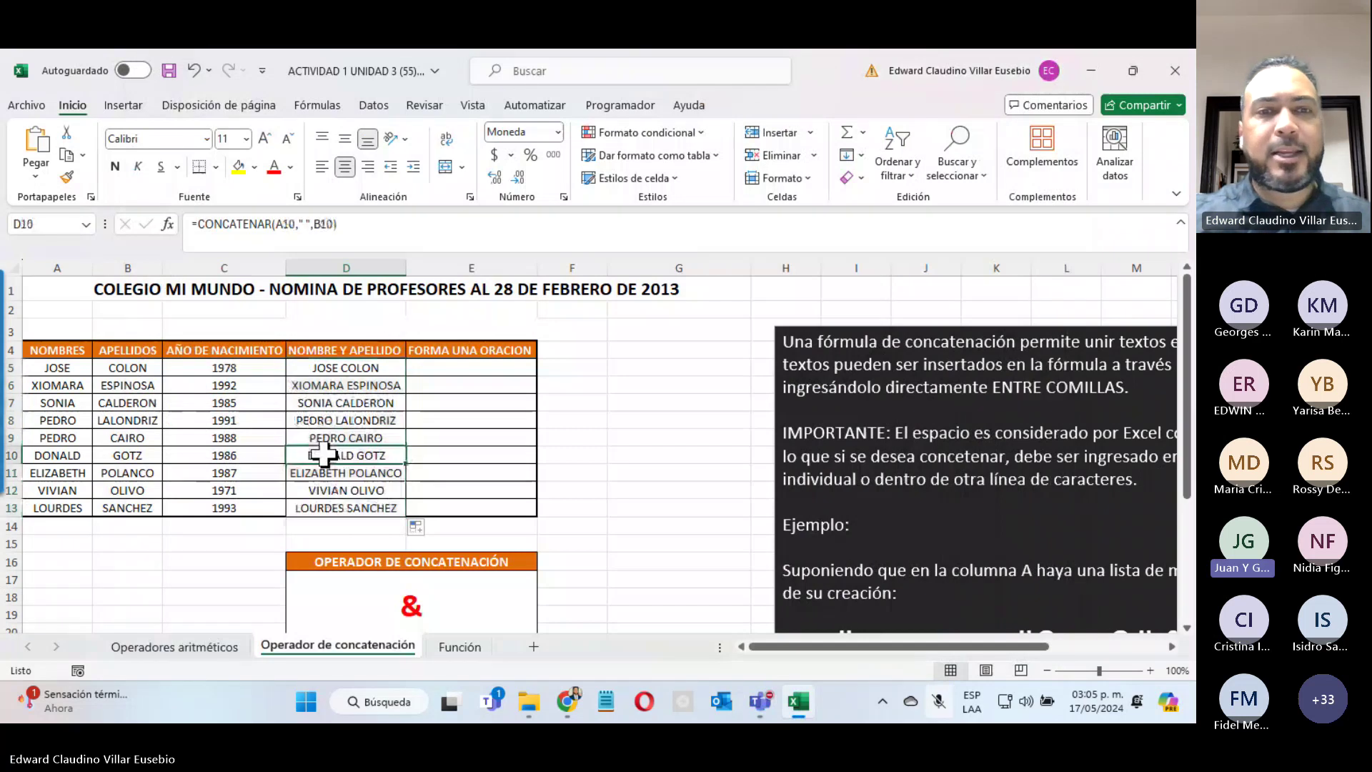
{"action": "left_click", "coordinate": [1152, 466]}
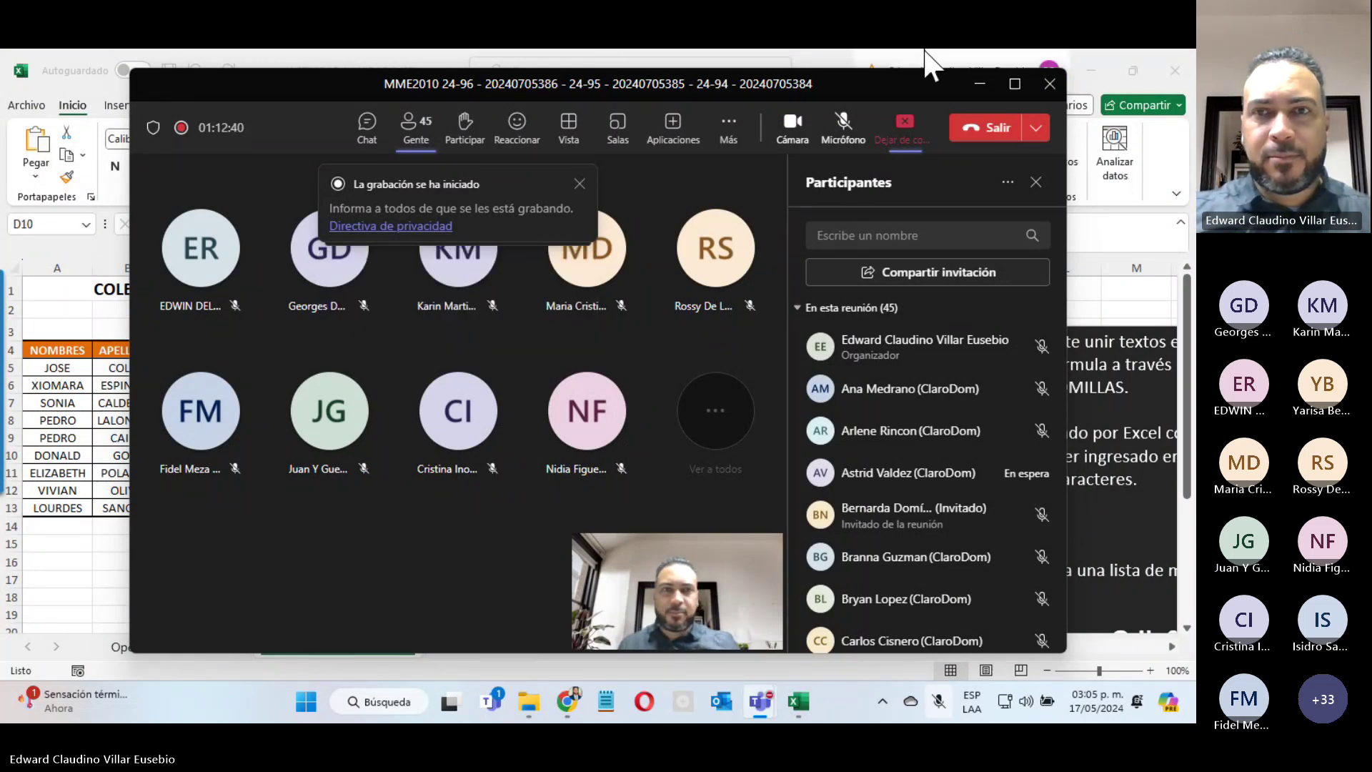
Step: Unmute the presenter's microphone in Teams and minimize the meeting window back to Excel
{"action": "left_click", "coordinate": [843, 127]}
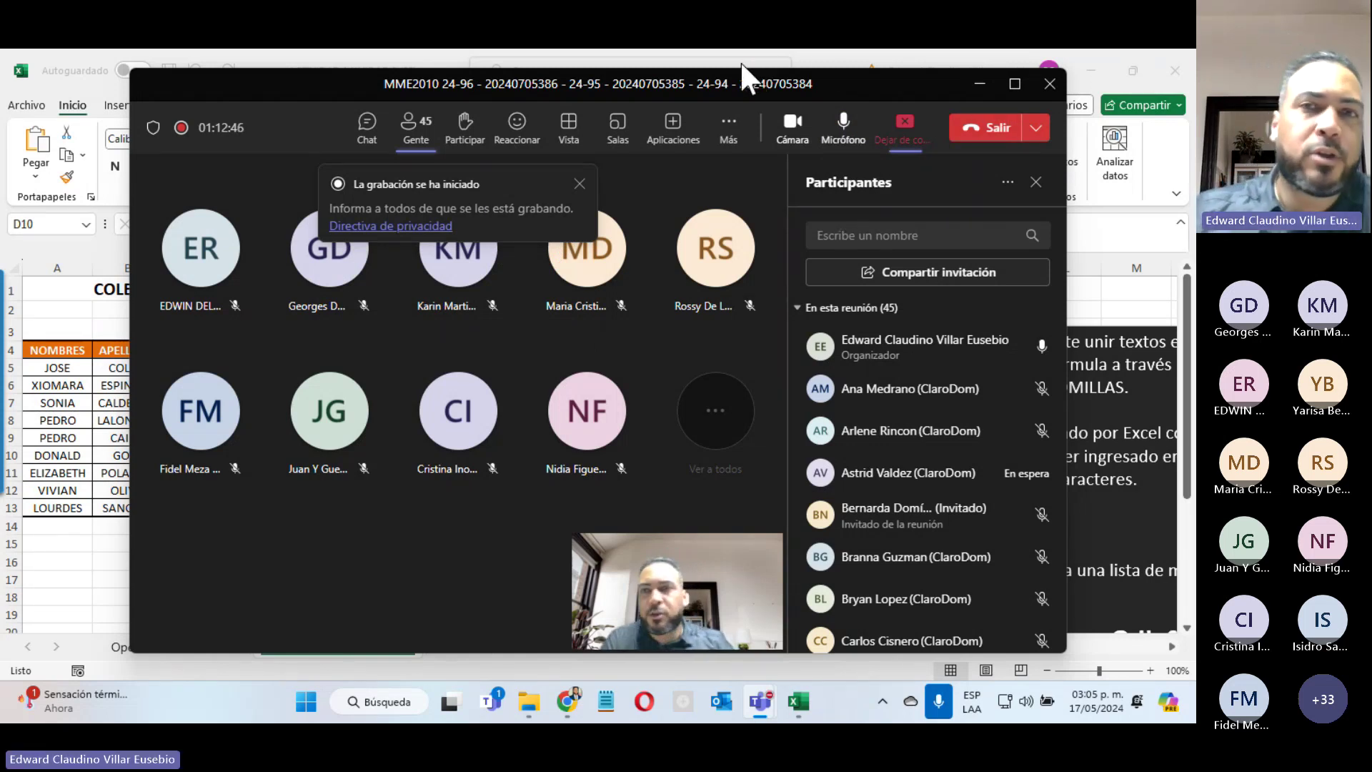
{"action": "left_click", "coordinate": [979, 84]}
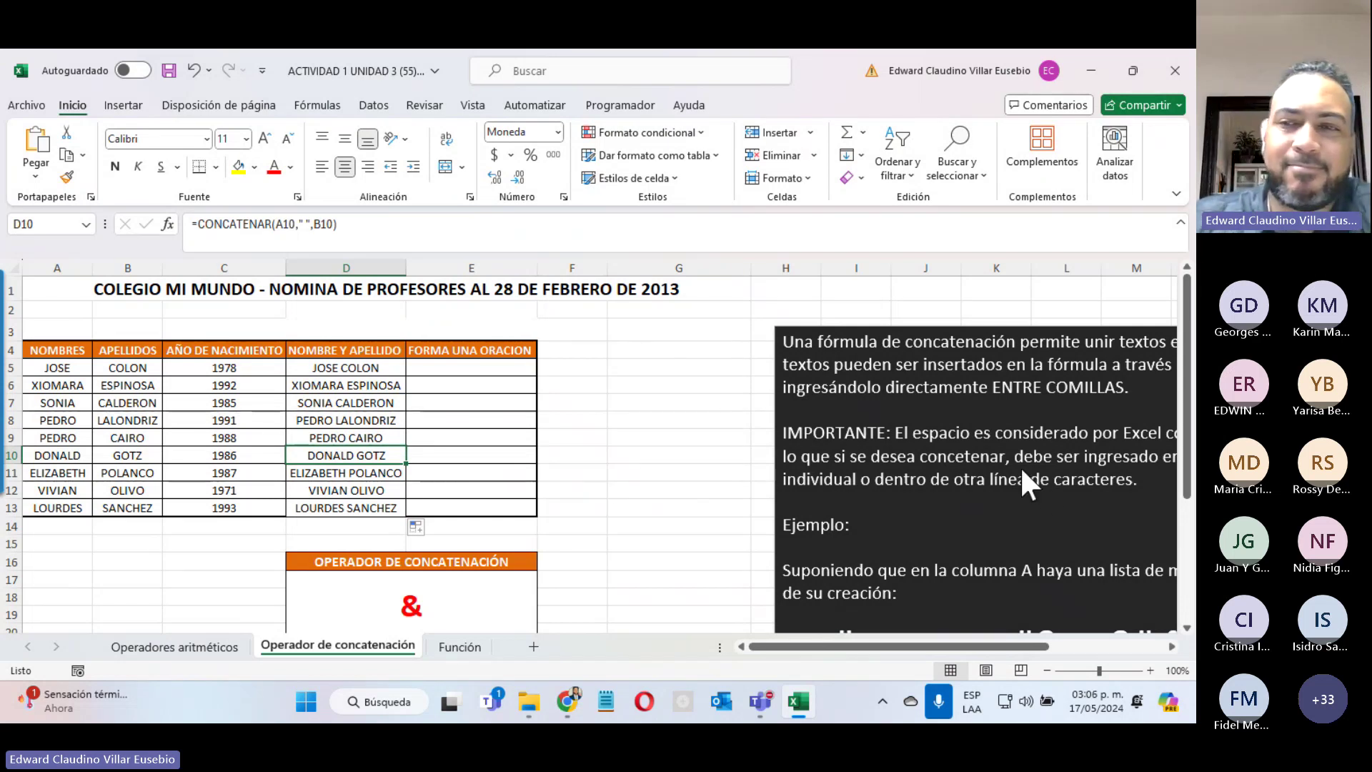
{"action": "left_click", "coordinate": [1050, 493]}
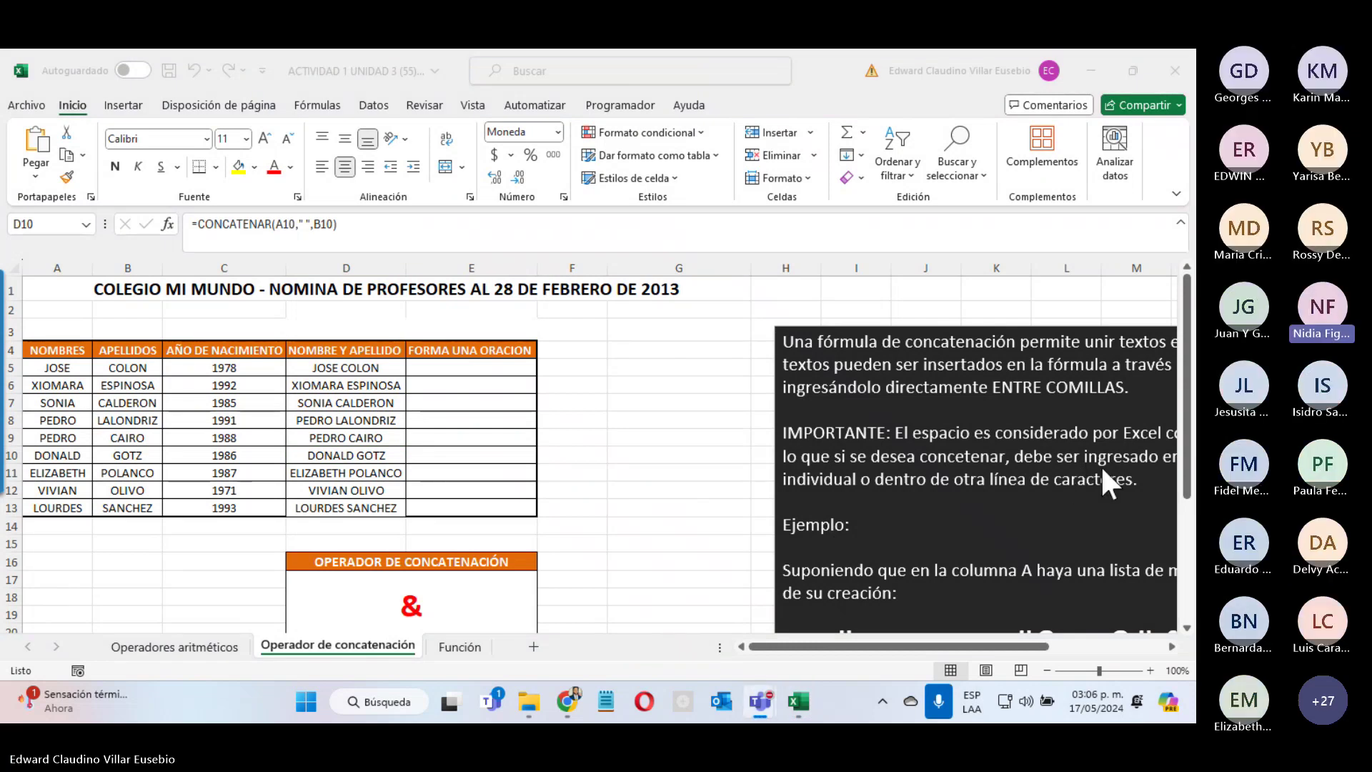